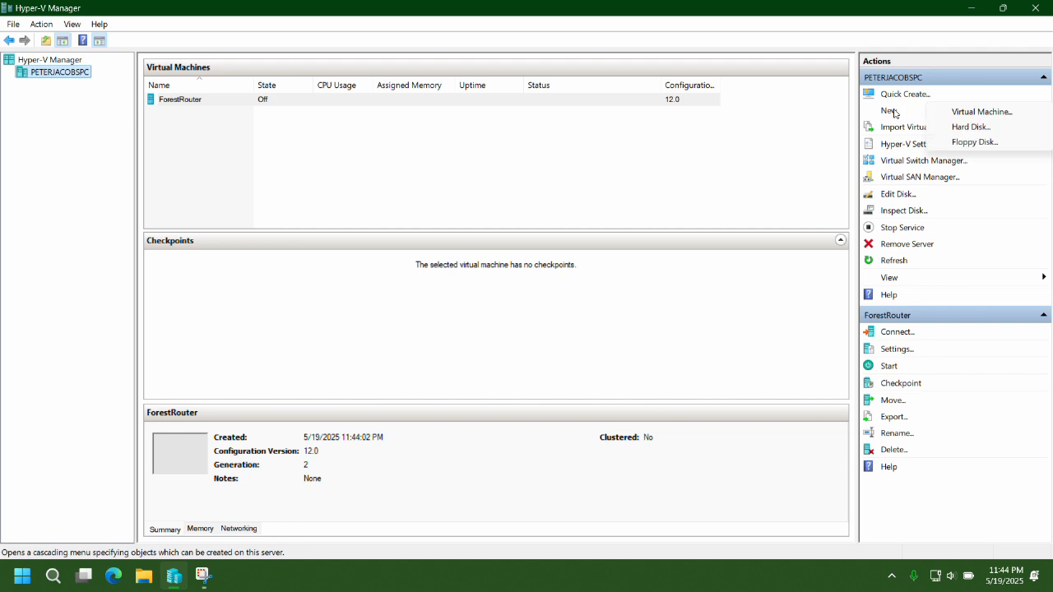
Set up NFLdc as a Generation 2 VM with 2048 MB static memory and a 20 GB disk.
text(N)
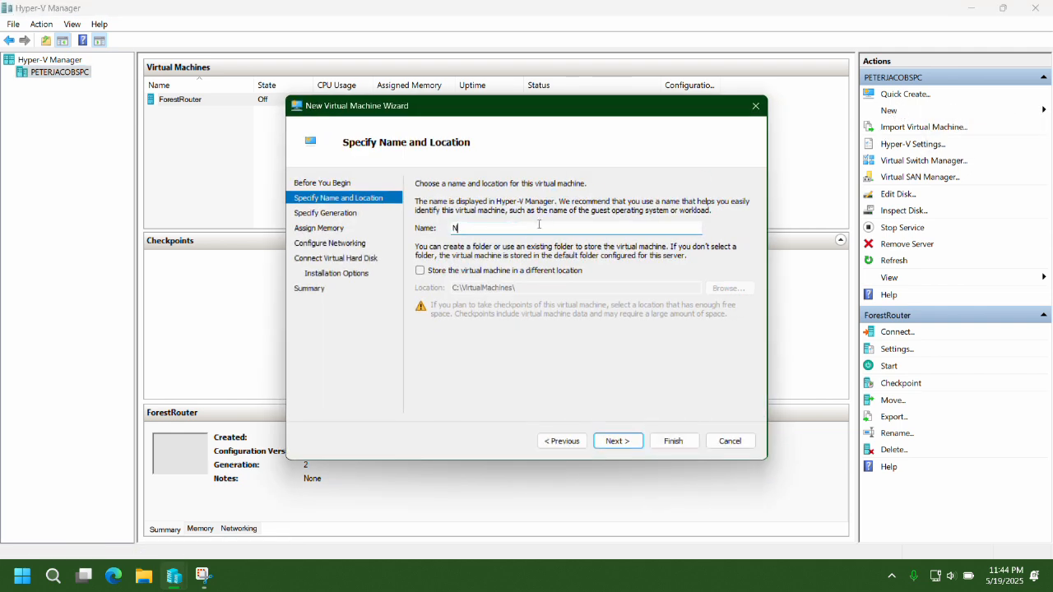
key(Return)
key(Return)
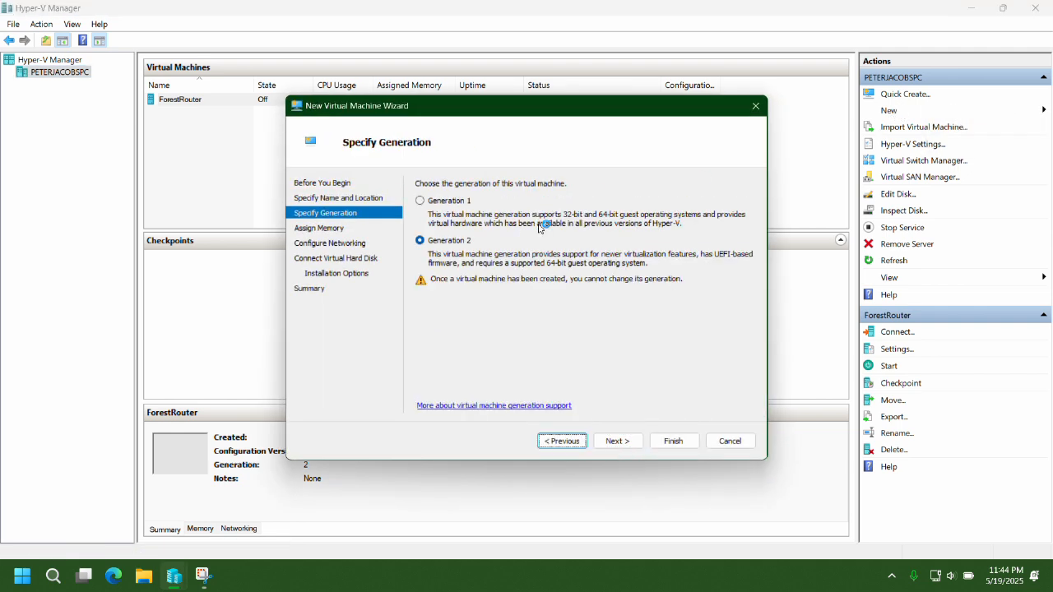
text(2048)
key(Tab)
key(space)
key(Return)
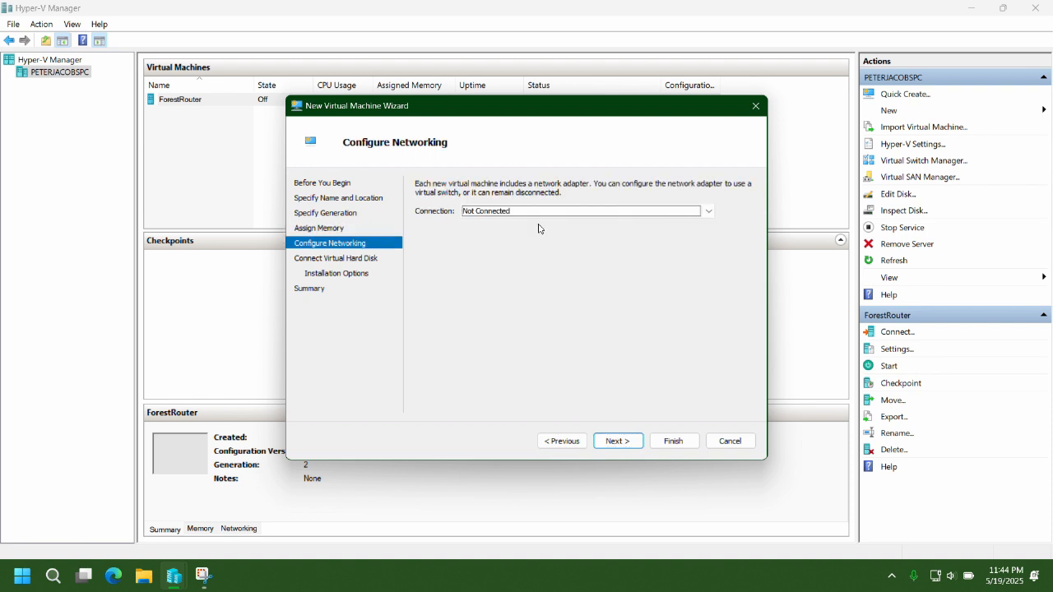
key(Tab)
key(Return)
key(Tab)
key(Tab)
key(Tab)
text(20)
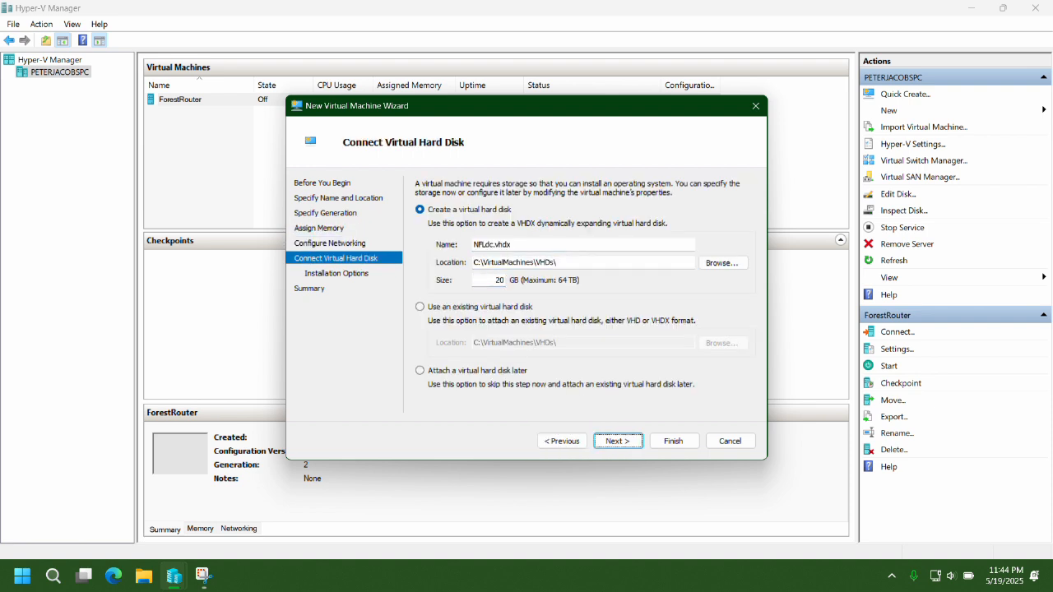
key(Return)
Attach Windowsserver2022.iso as NFLdc's install image and create the VM.
click(540, 229)
click(440, 275)
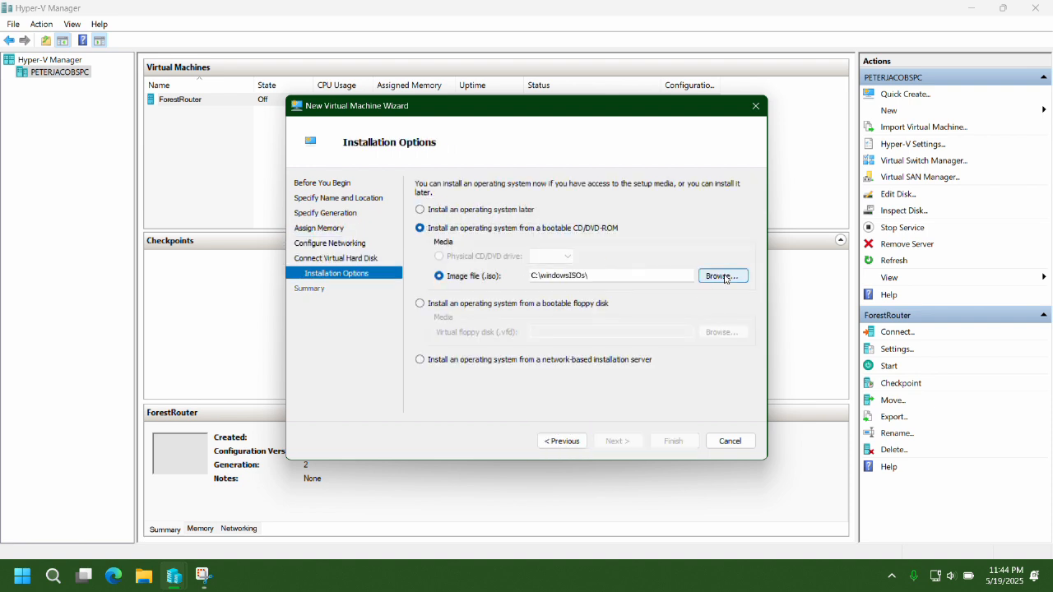
click(722, 276)
click(462, 304)
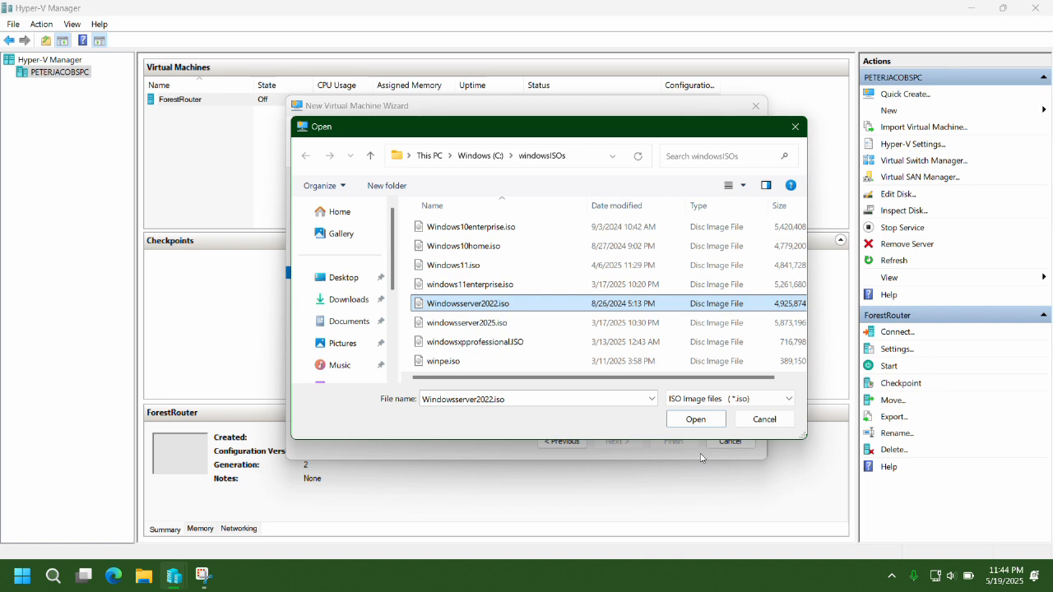
click(696, 420)
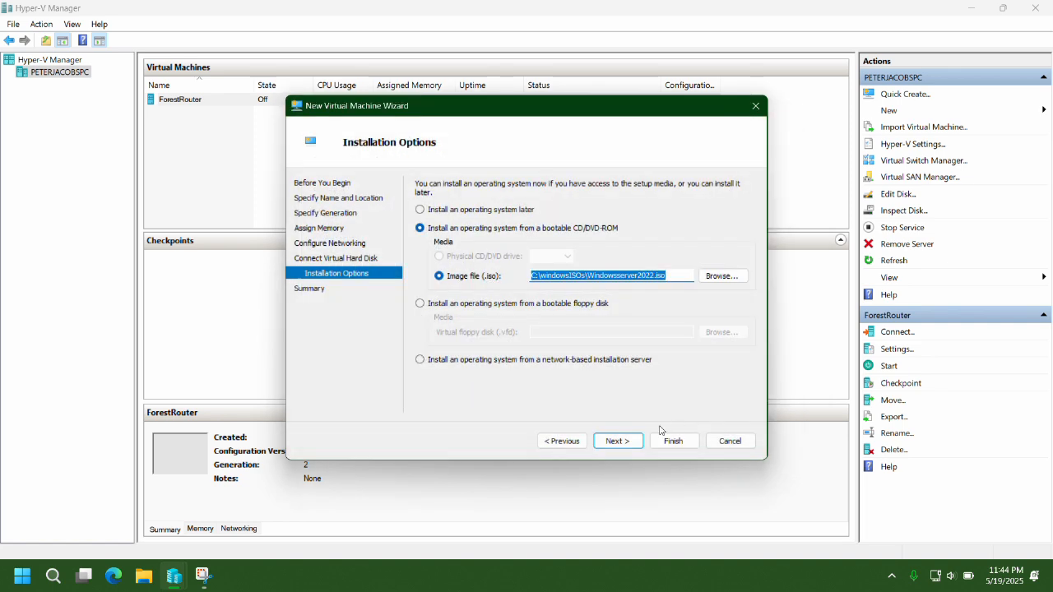
click(619, 441)
click(673, 442)
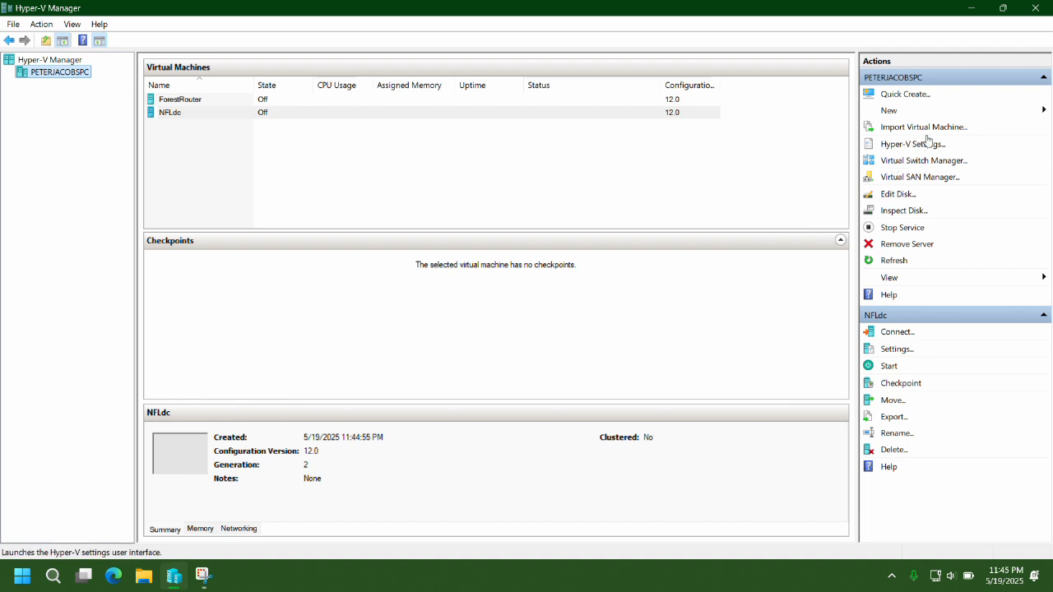
Start AFCWestdc with 2048 MB memory, Default Switch networking and a 20 GB disk.
click(899, 110)
click(963, 111)
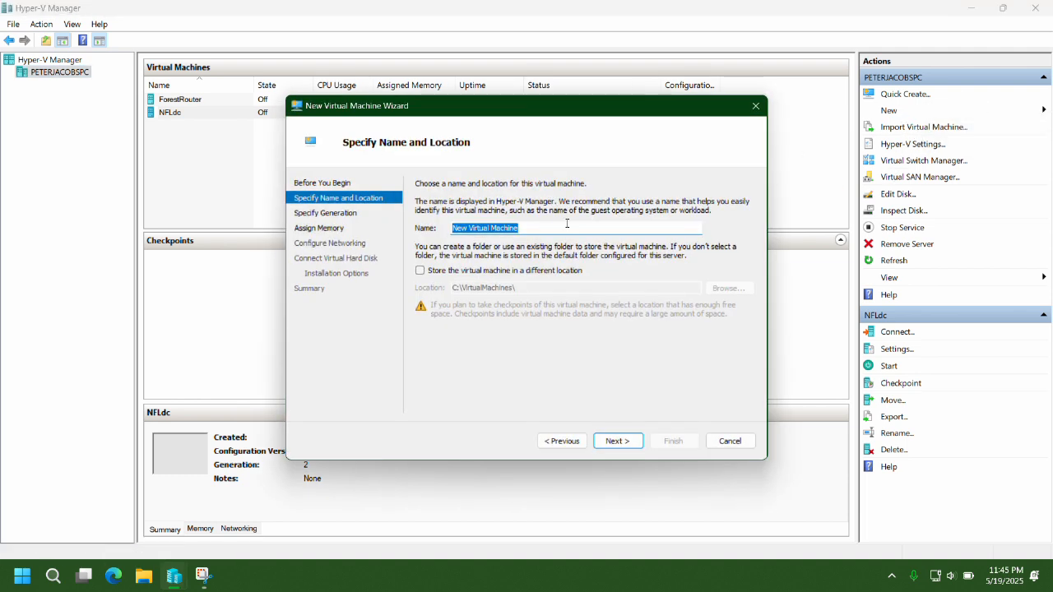
text(AFCWestdc)
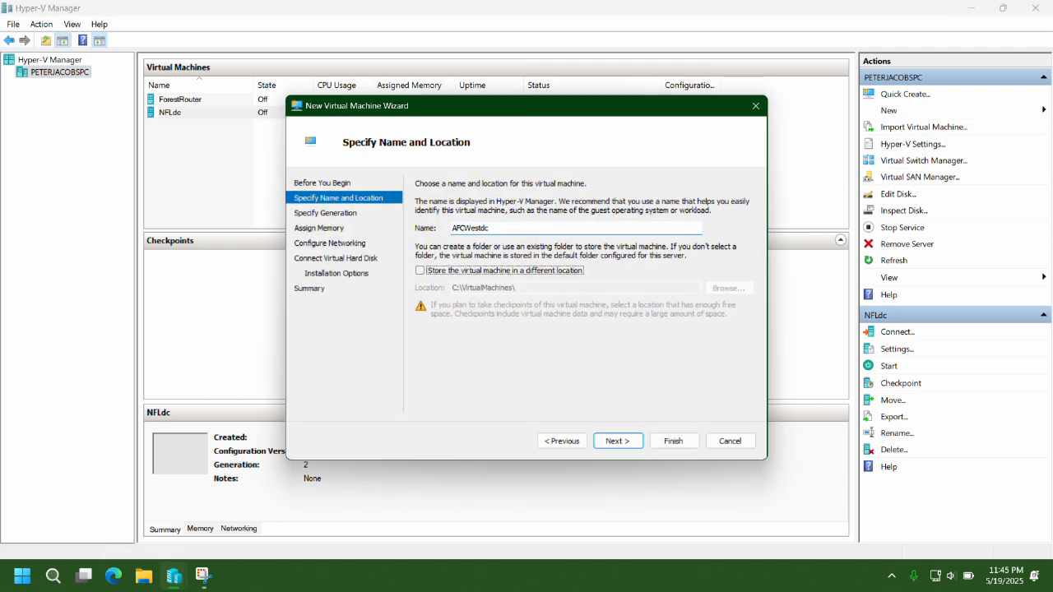
key(Return)
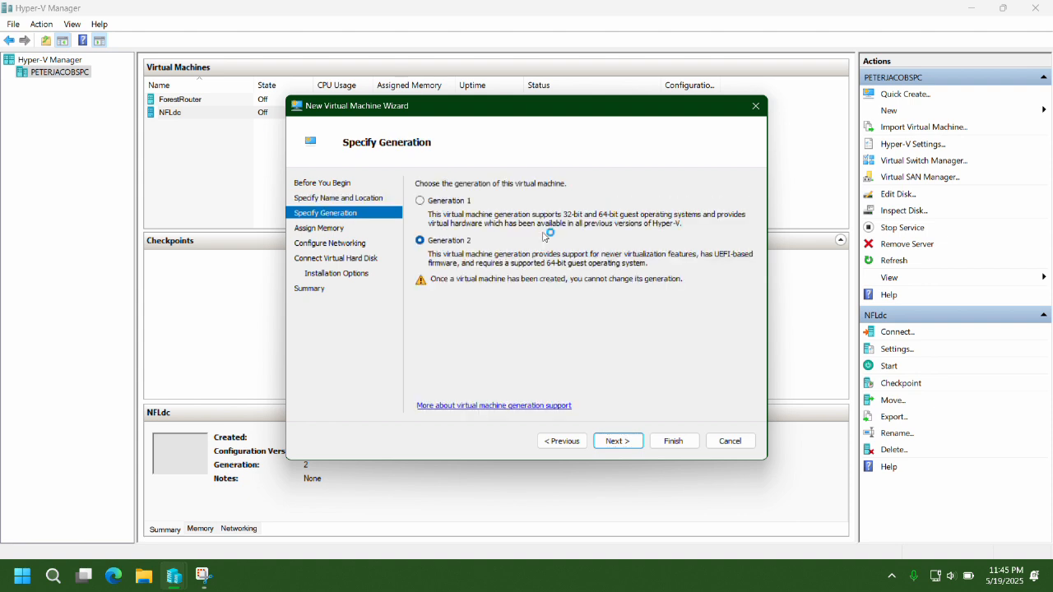
key(Return)
text(2048)
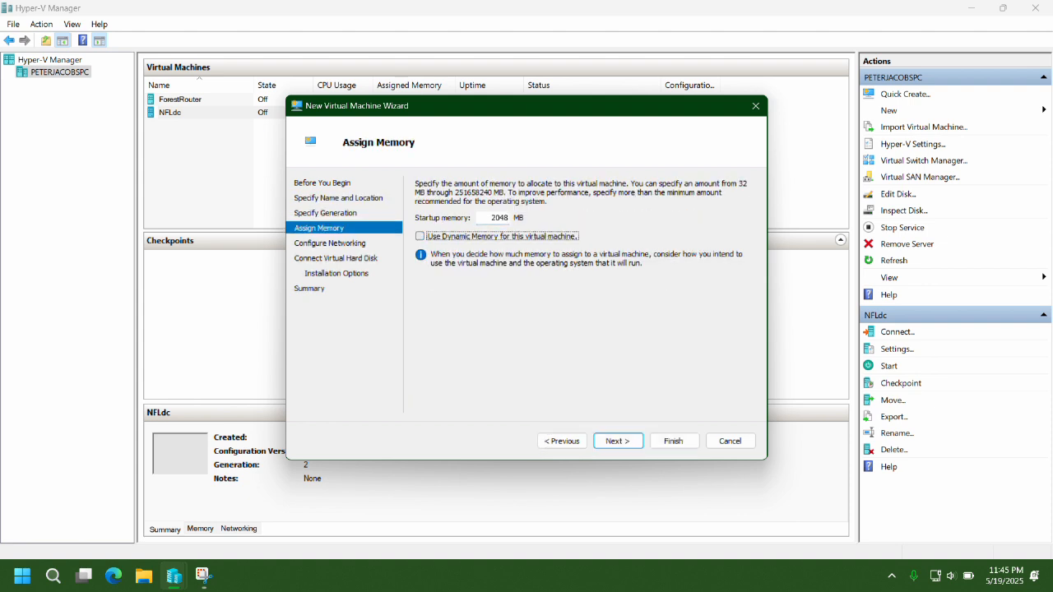
key(Return)
key(Down)
key(Return)
key(Tab)
key(Tab)
text(2)
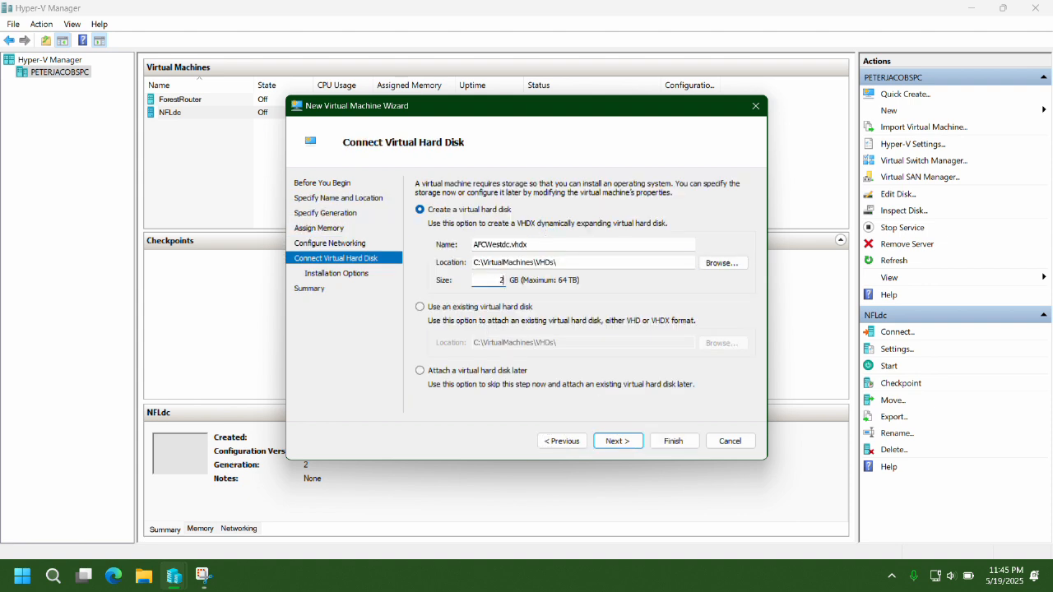
key(Return)
Boot AFCWestdc from Windowsserver2022.iso and create the VM.
click(440, 276)
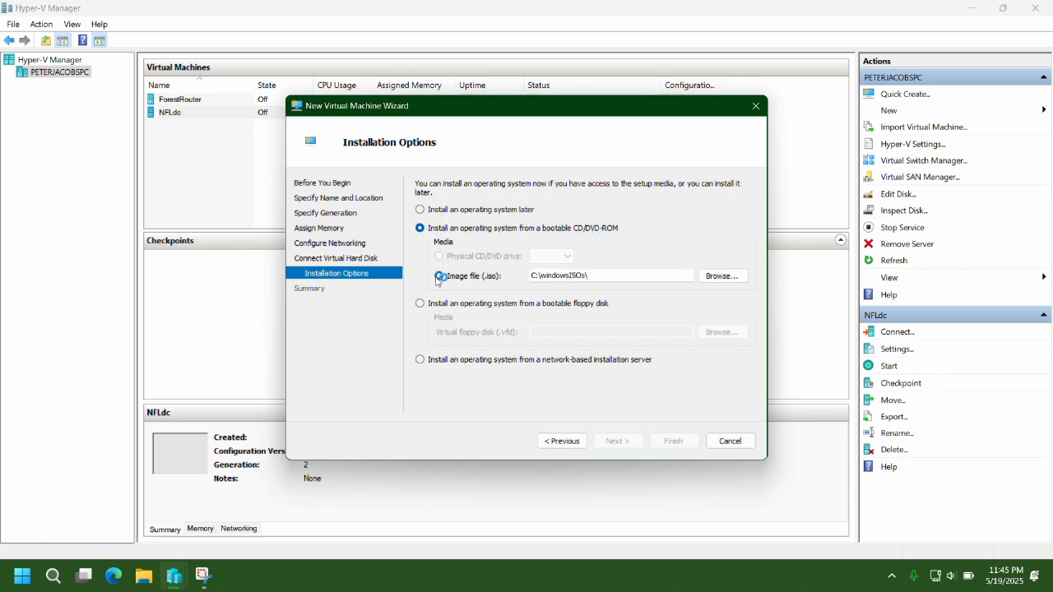
click(721, 276)
click(475, 306)
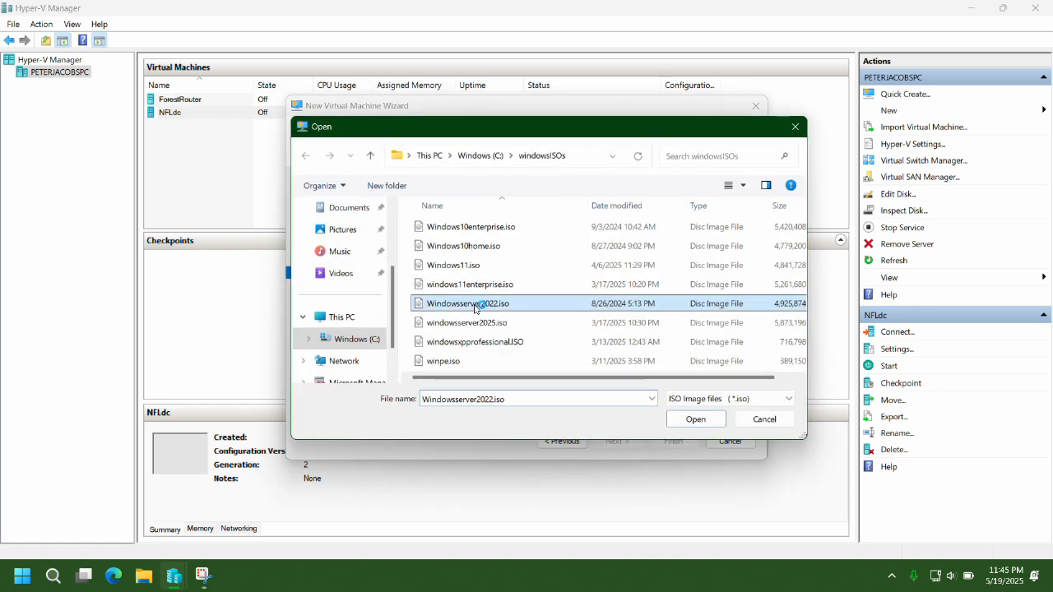
click(696, 419)
click(618, 444)
click(671, 444)
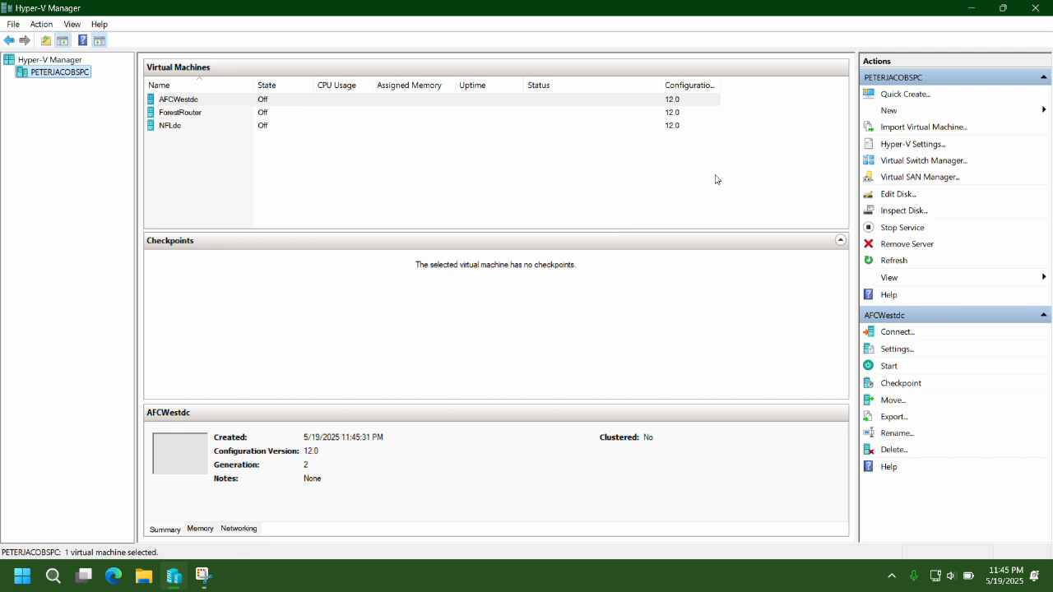
click(897, 110)
Set up NFCNorthdc with static memory and Default Switch networking.
click(955, 111)
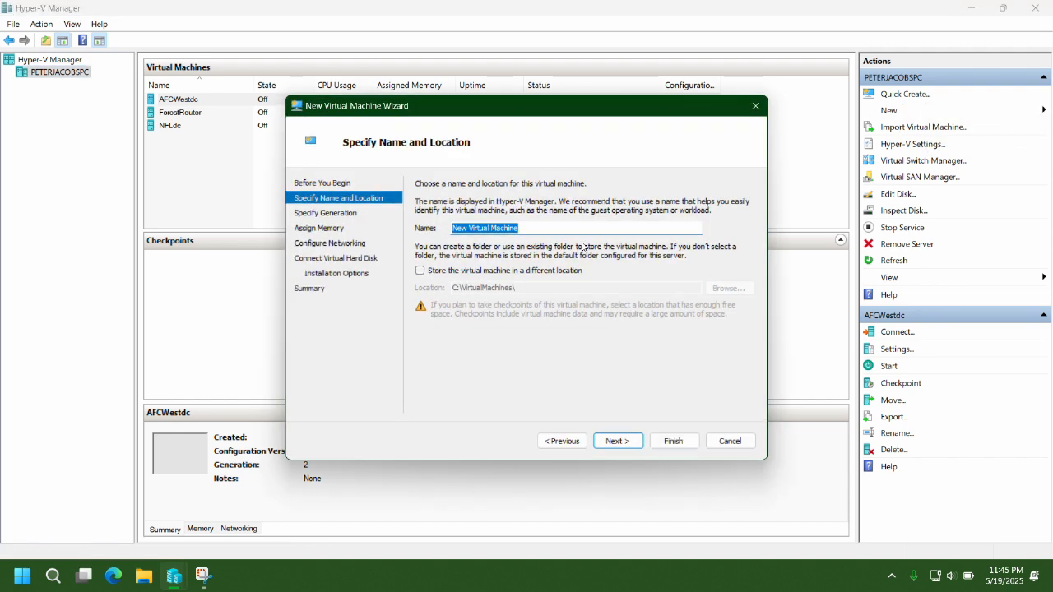
text(NFCNorthdc)
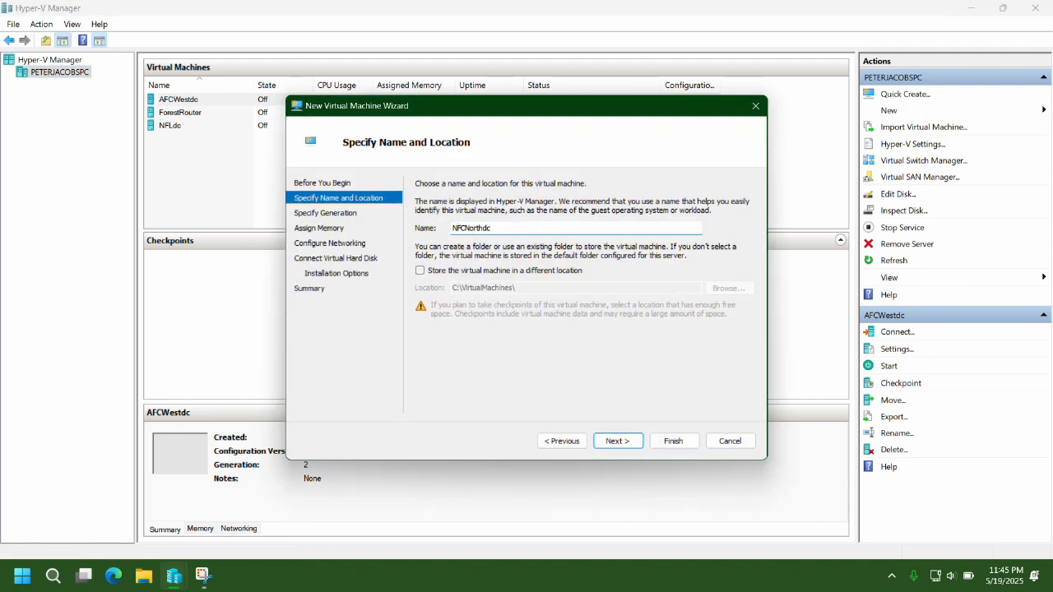
key(Return)
key(Return)
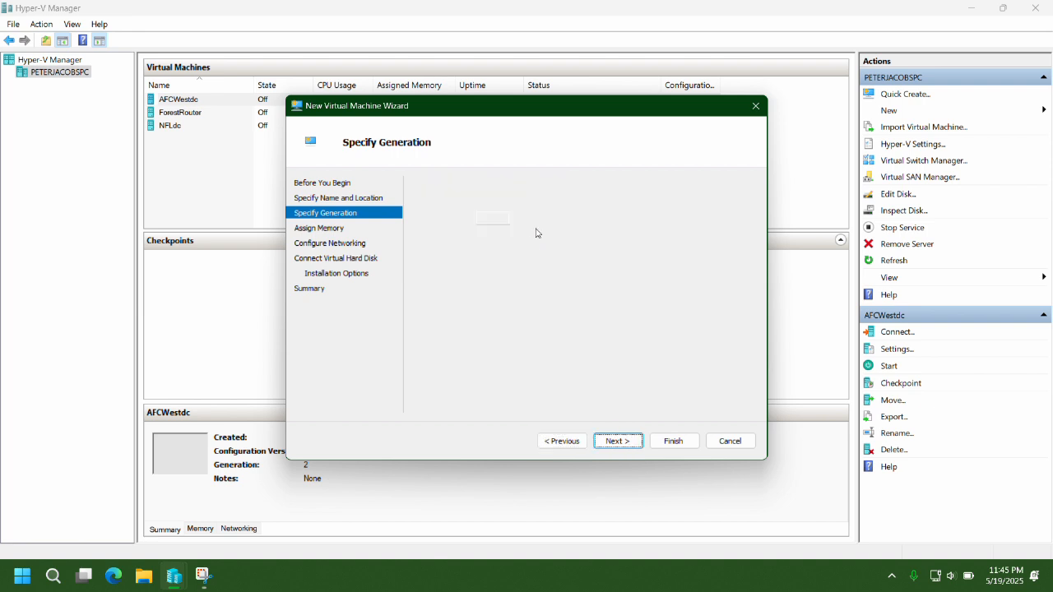
key(Tab)
key(space)
key(Return)
key(Down)
key(Return)
key(Return)
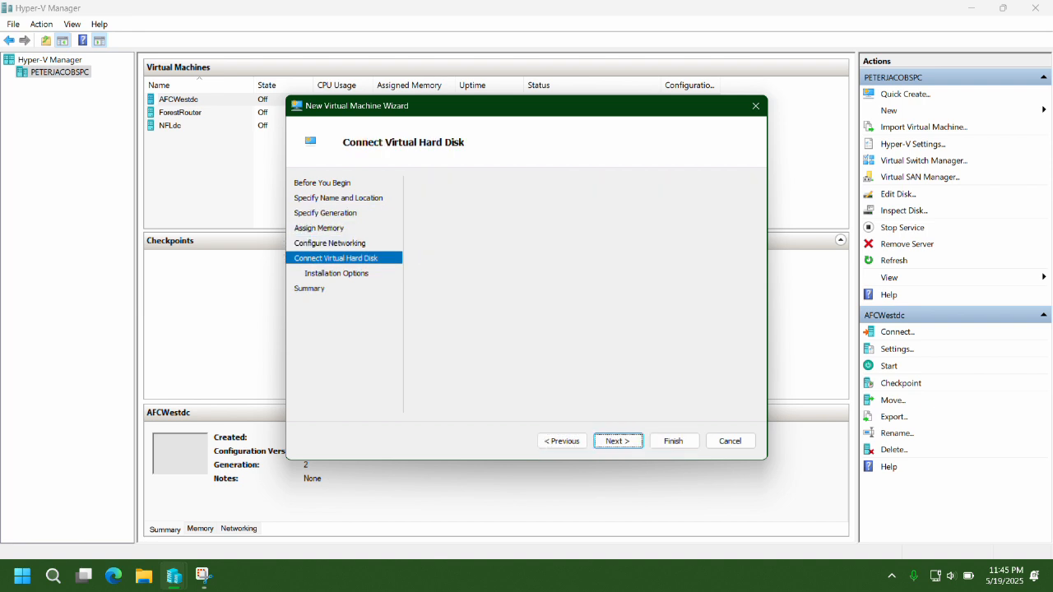
key(Down)
Boot NFCNorthdc from Windowsserver2022.iso and create the VM.
click(457, 273)
click(721, 276)
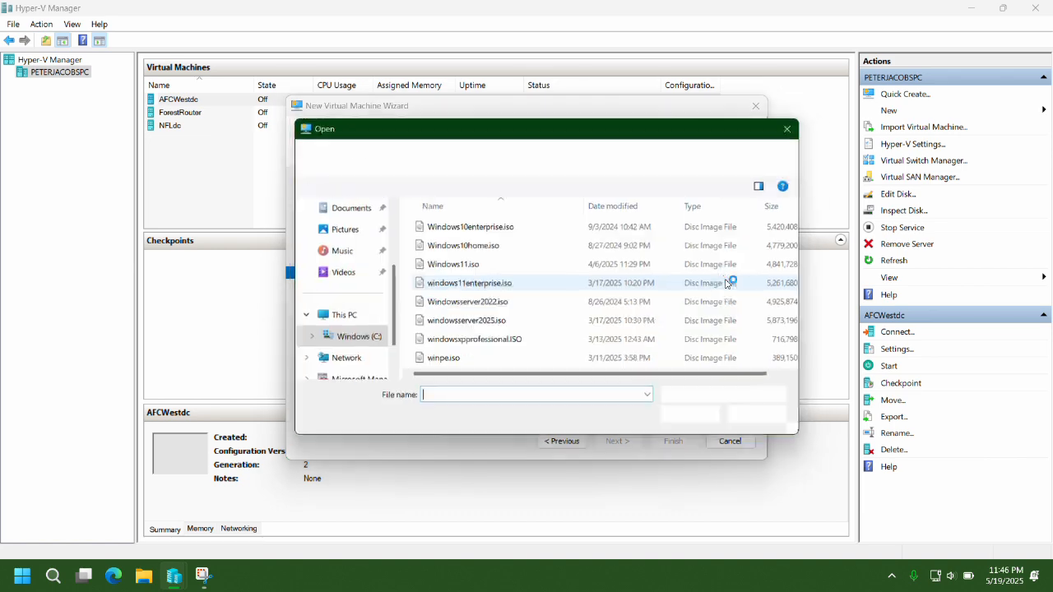
click(487, 303)
click(695, 419)
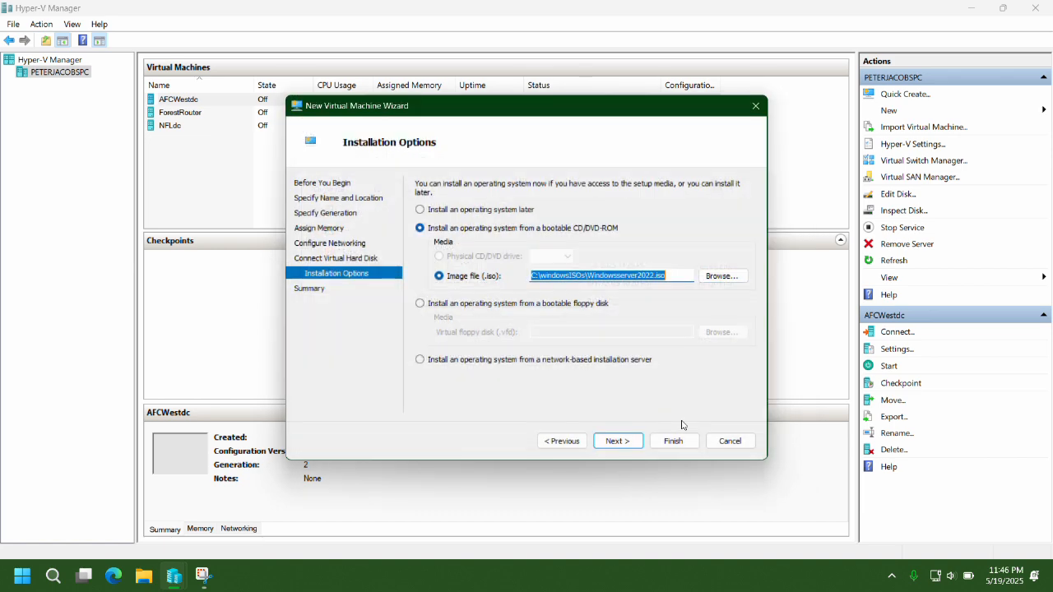
click(617, 441)
click(673, 441)
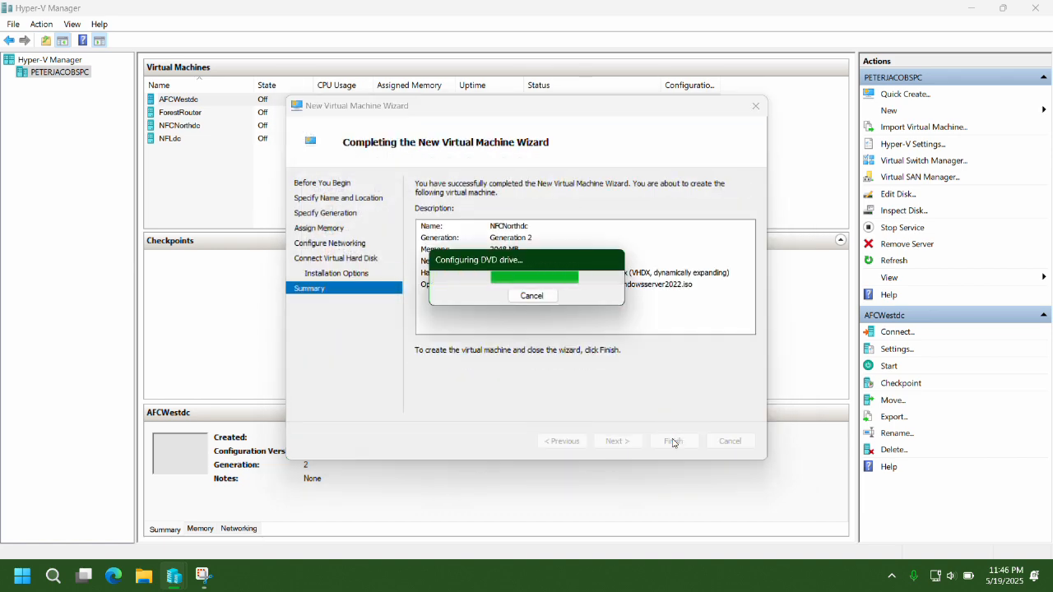
Configure NFLpc1 with 2048 MB static memory, Default Switch and the default disk.
click(888, 110)
click(958, 110)
text(NFLpc)
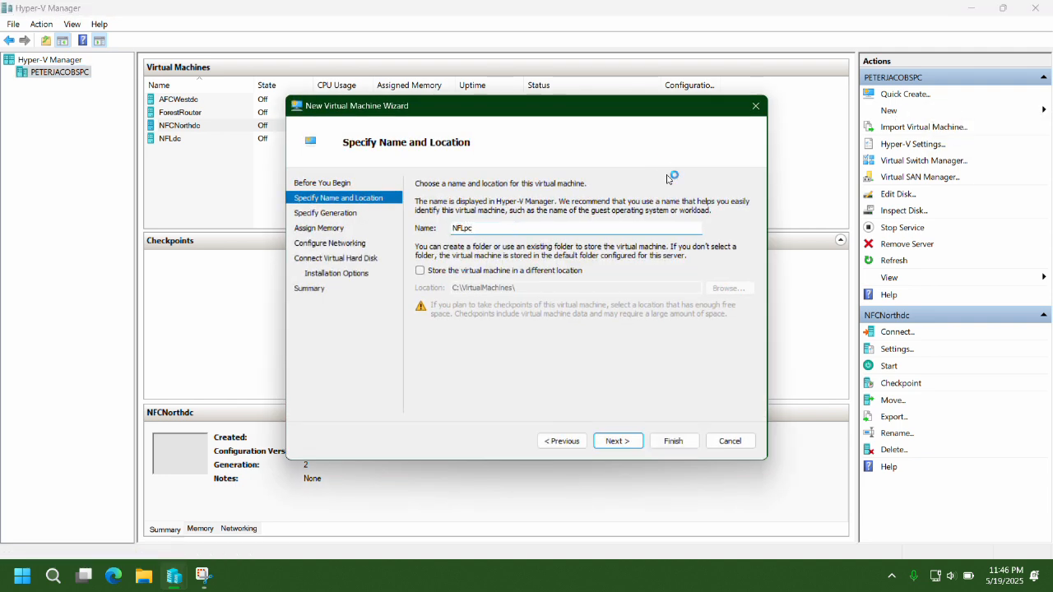
key(Return)
key(Return)
text(2048)
key(Tab)
key(space)
key(Tab)
key(Tab)
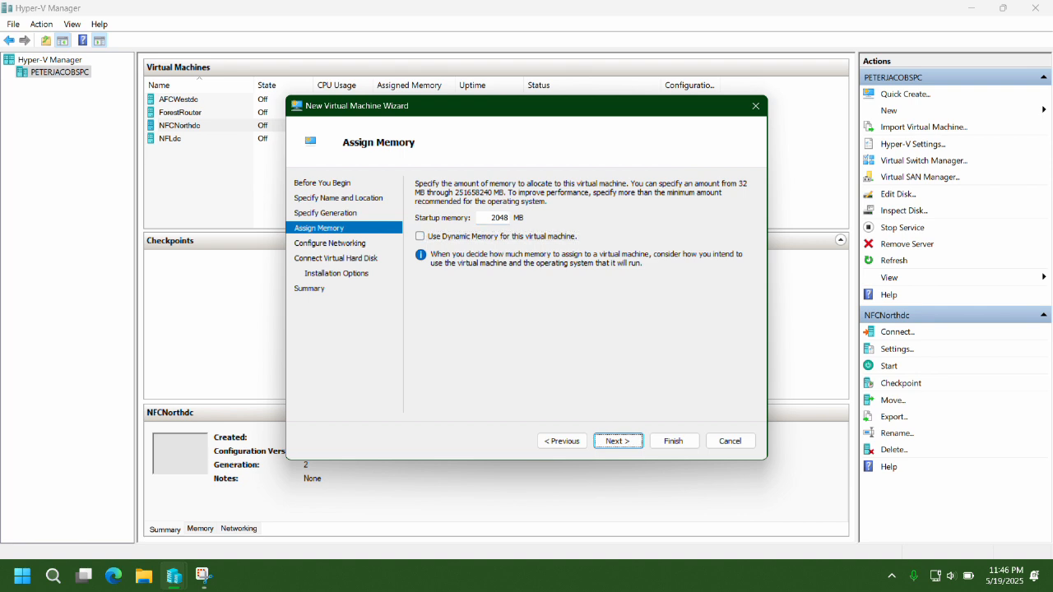
key(Return)
key(Down)
key(Return)
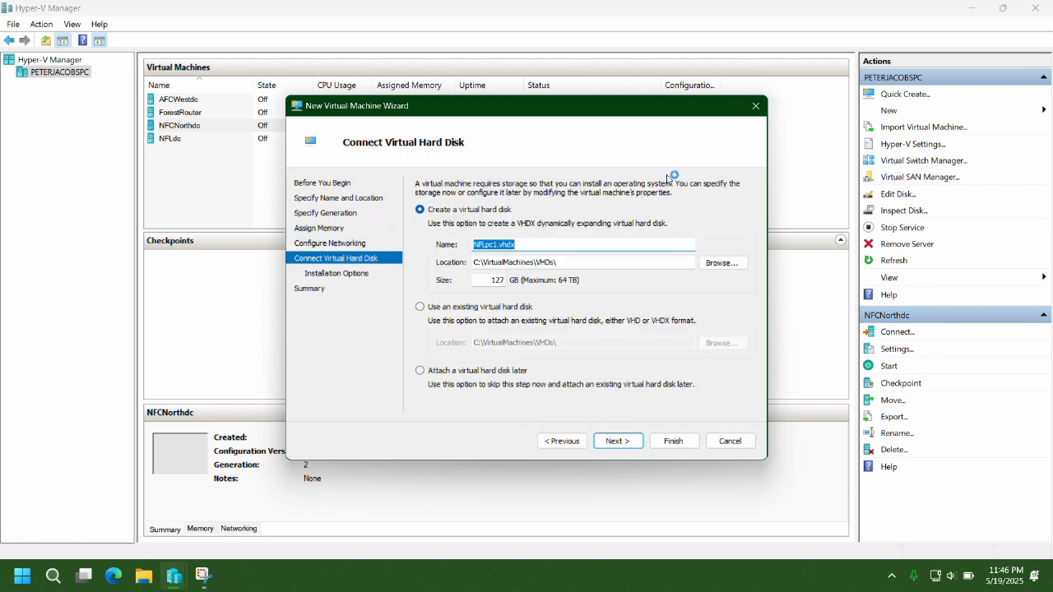
key(Return)
key(Down)
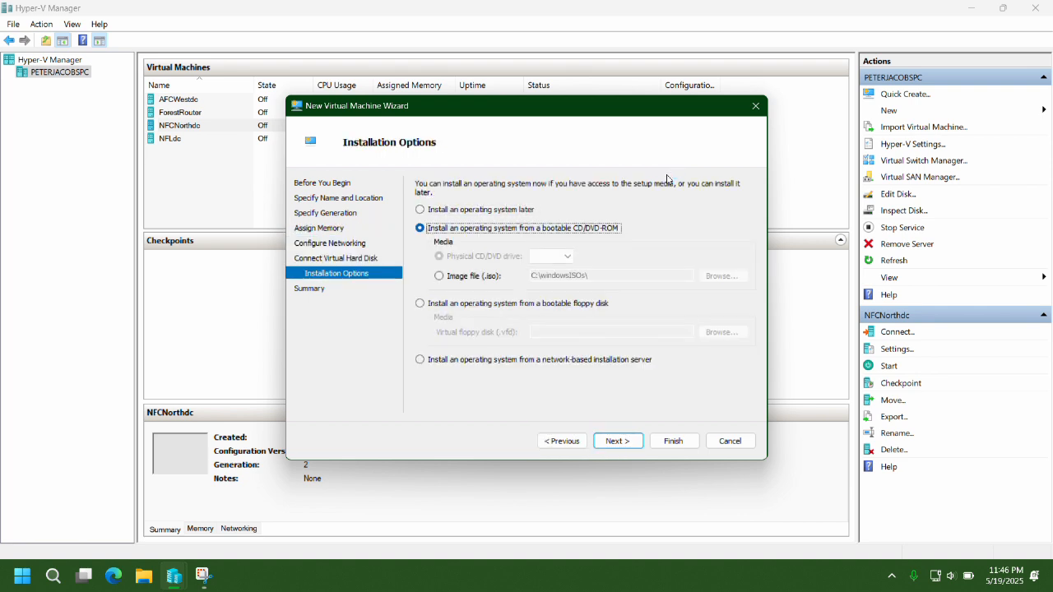
Boot NFLpc1 from Windows10enterprise.iso, create it, and begin another new VM.
click(440, 276)
click(719, 277)
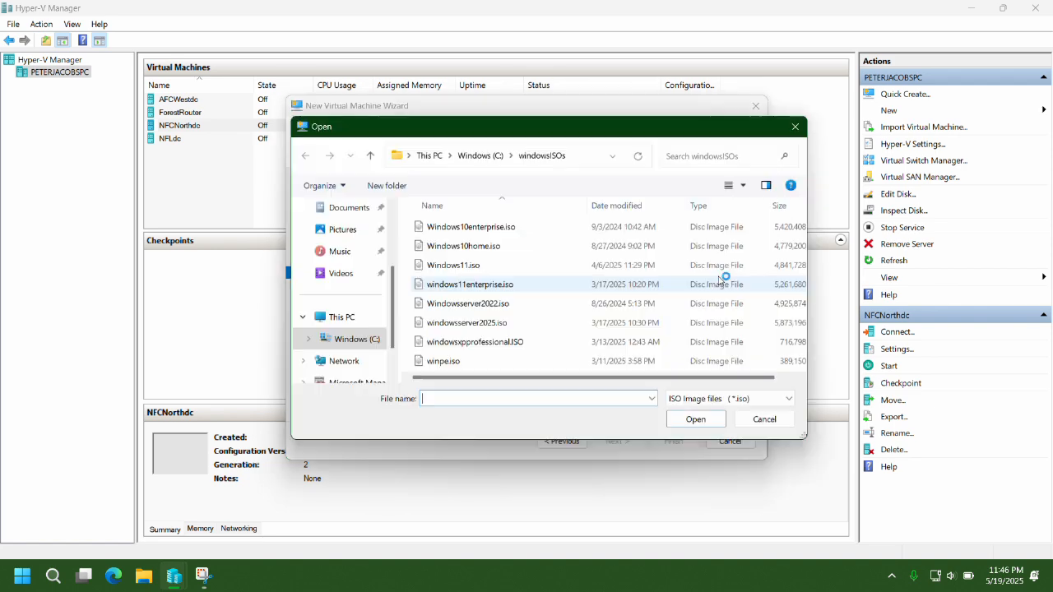
click(493, 227)
click(696, 420)
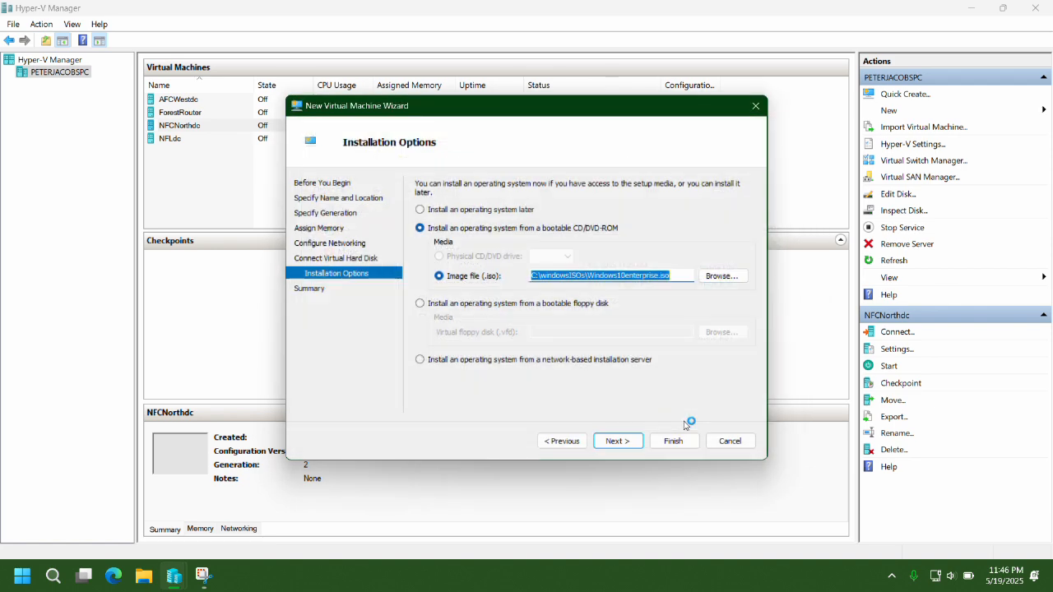
click(618, 441)
click(673, 441)
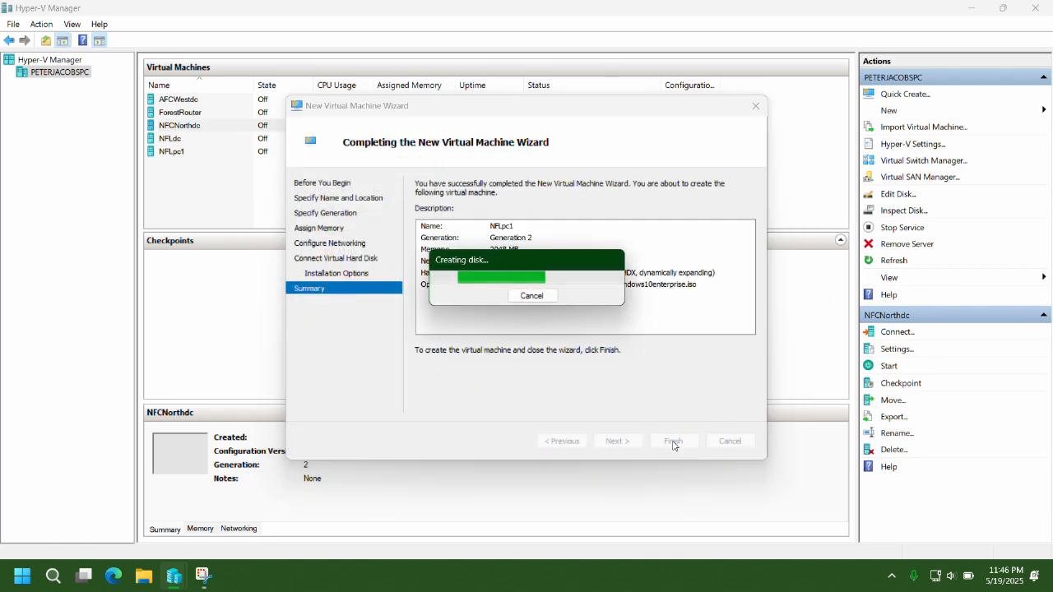
click(892, 110)
click(946, 110)
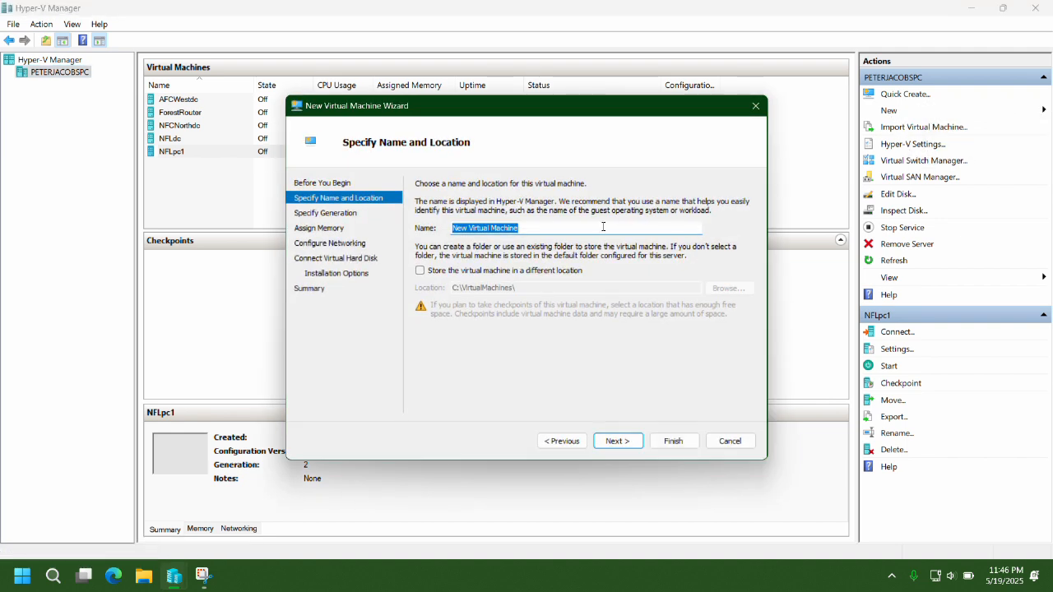
Set up CHIEFSpc1 with 2048 MB memory, Default Switch and a new virtual disk.
text(CHIEFSpc1)
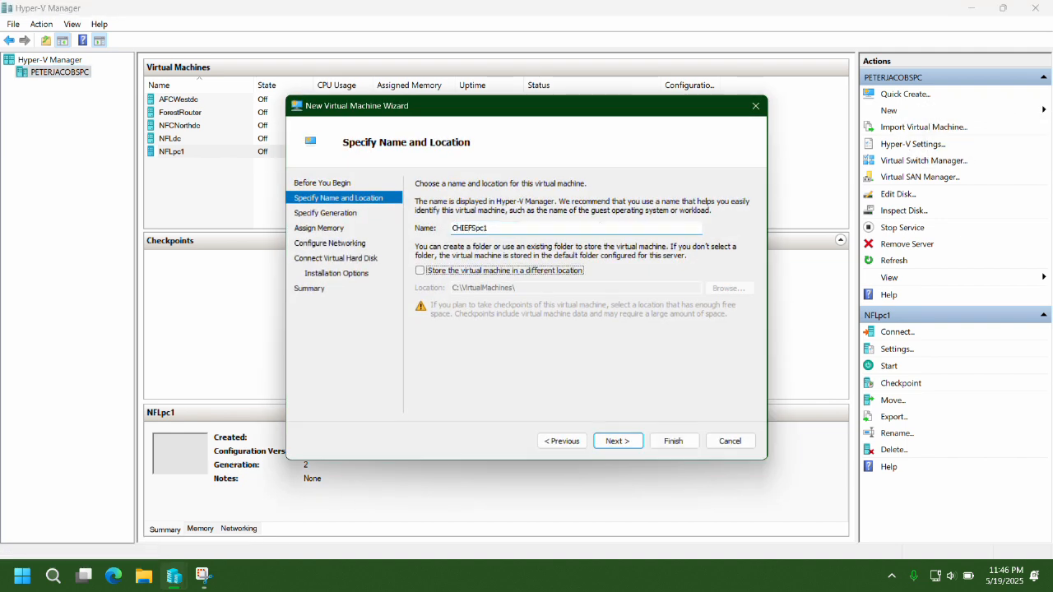
key(Return)
key(Return)
text(2048)
key(Tab)
key(Return)
key(Down)
key(Return)
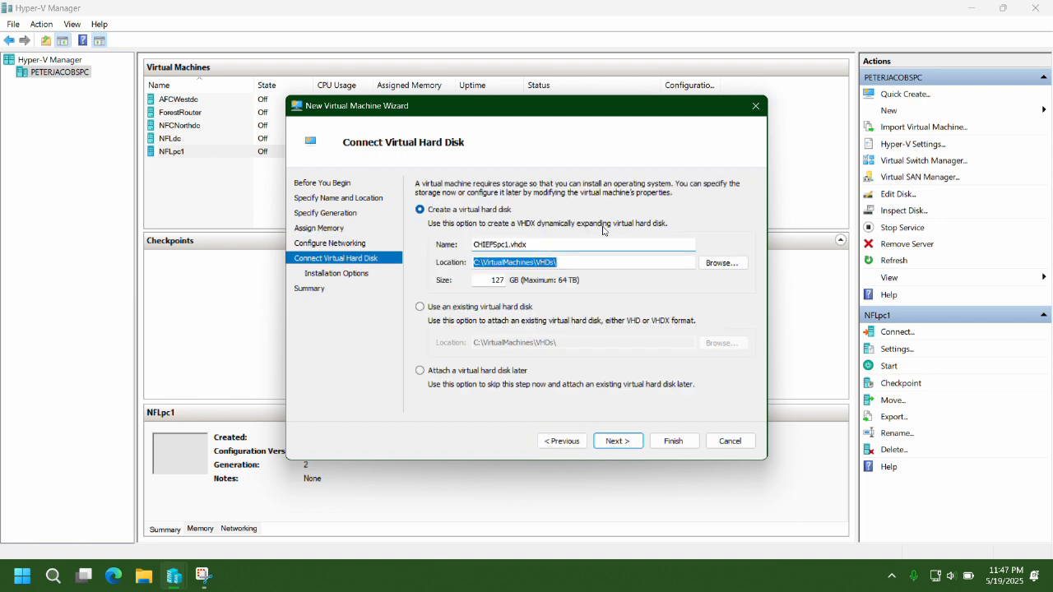
key(Return)
Boot CHIEFSpc1 from Windows10enterprise.iso and create the VM.
click(606, 229)
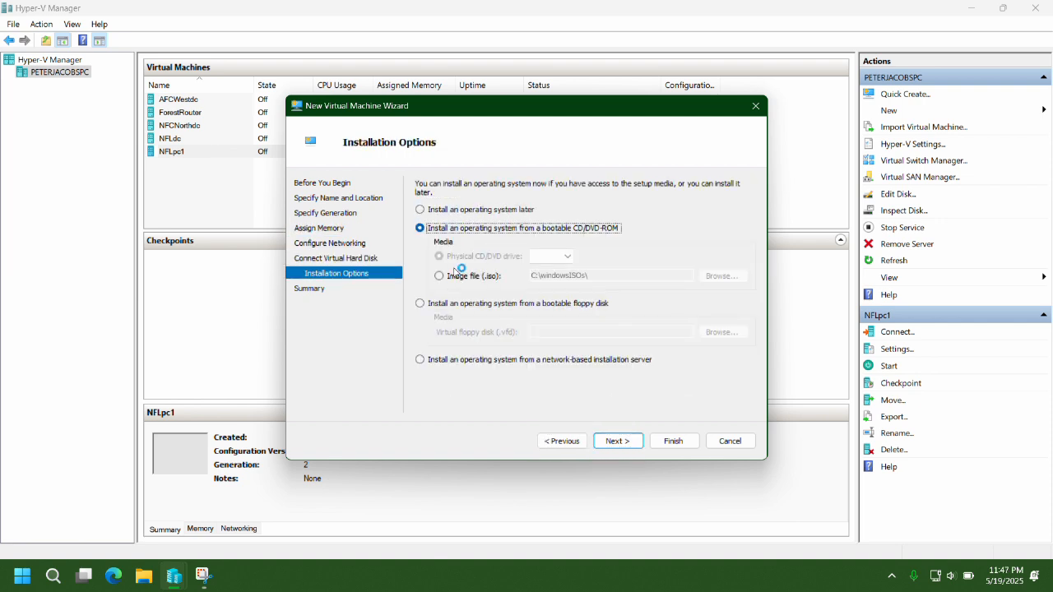
click(715, 275)
click(461, 303)
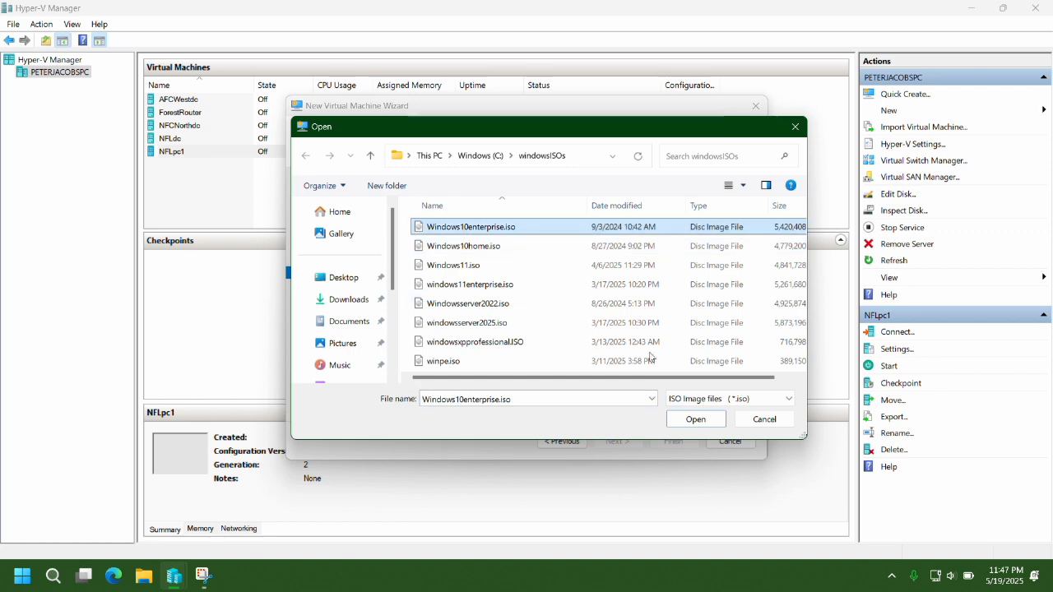
click(691, 414)
click(616, 440)
click(673, 441)
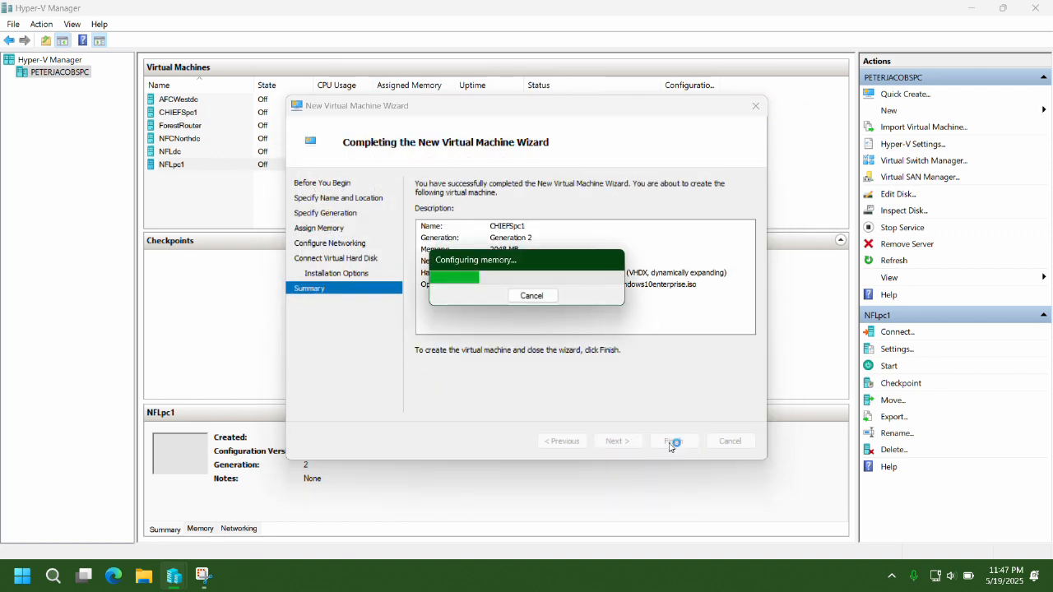
Create LIONSpc1 with 2048 MB memory, booting from Windows10enterprise.iso.
click(889, 112)
click(981, 111)
text(LIONSpc1)
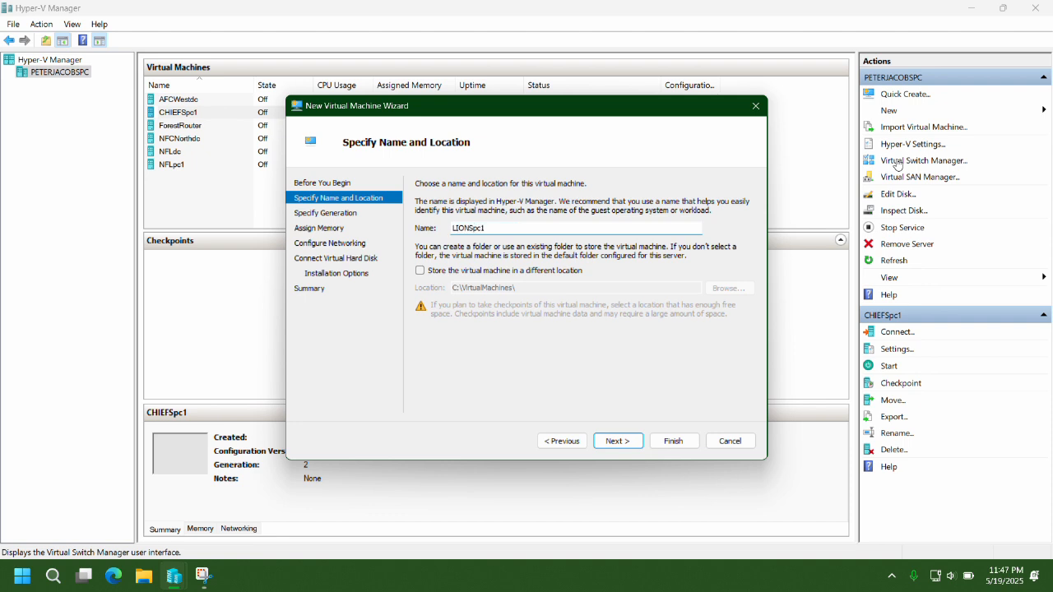
key(Return)
key(Return)
text(2048)
key(Return)
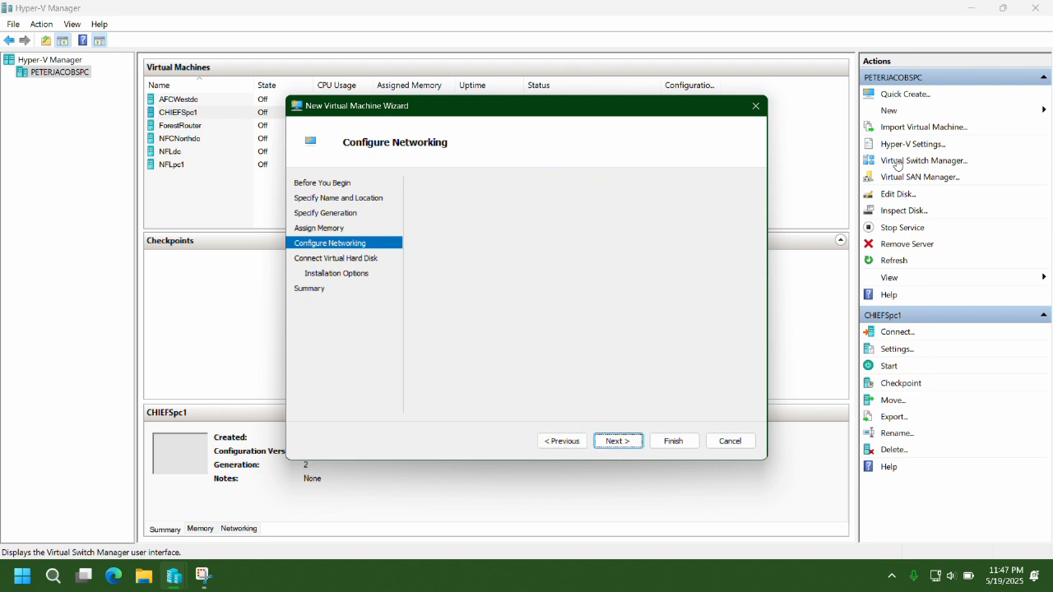
key(Return)
key(Return)
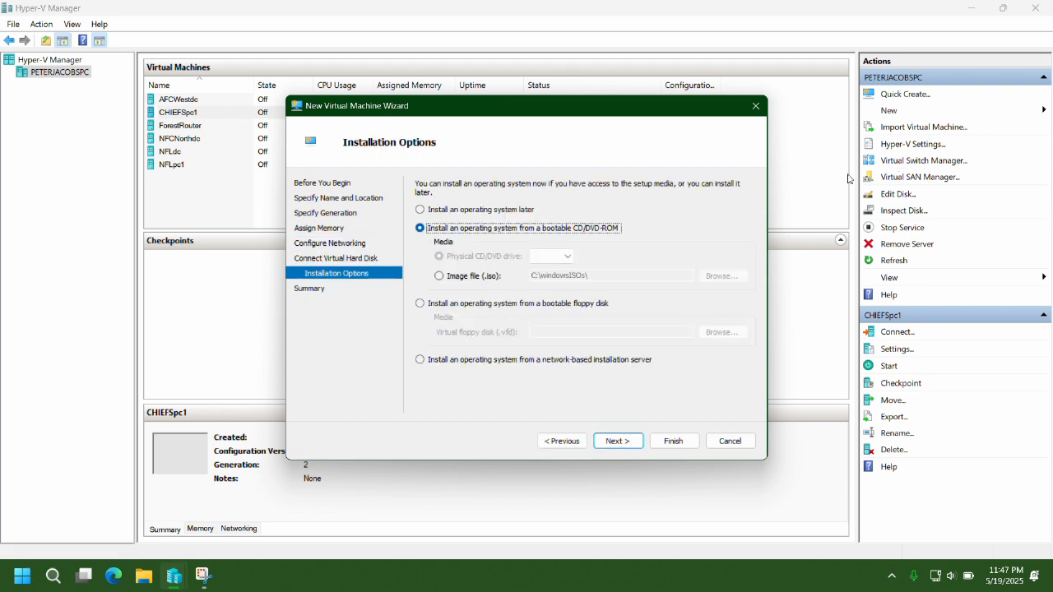
click(459, 278)
click(731, 275)
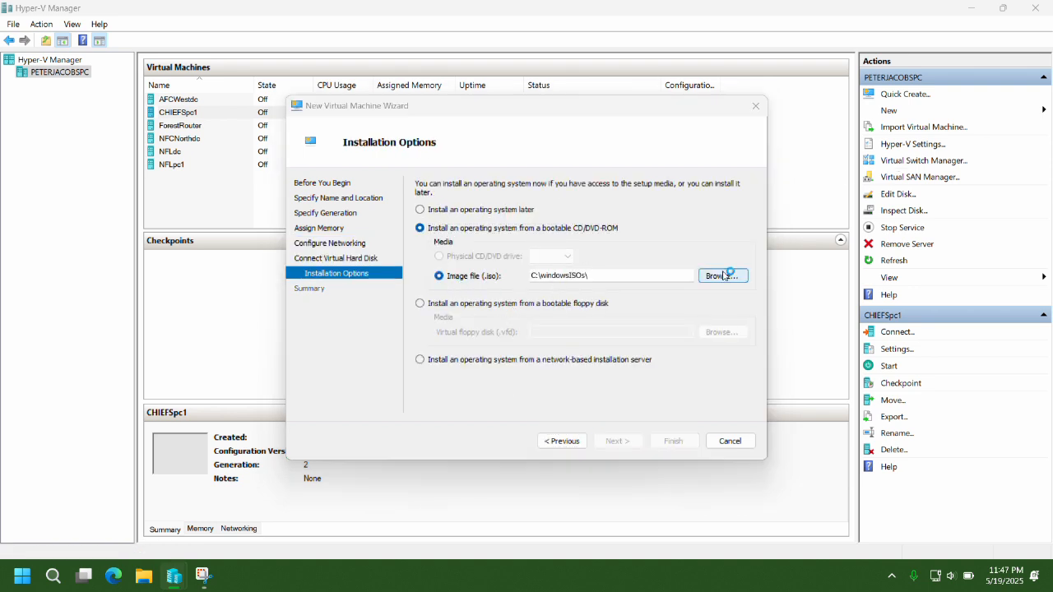
click(695, 419)
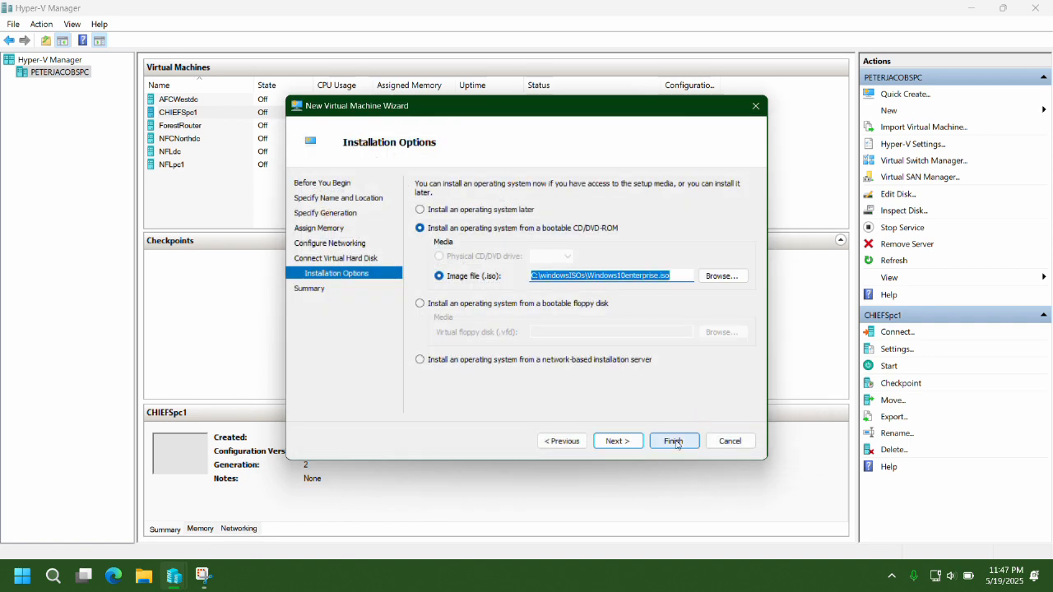
key(Return)
click(675, 442)
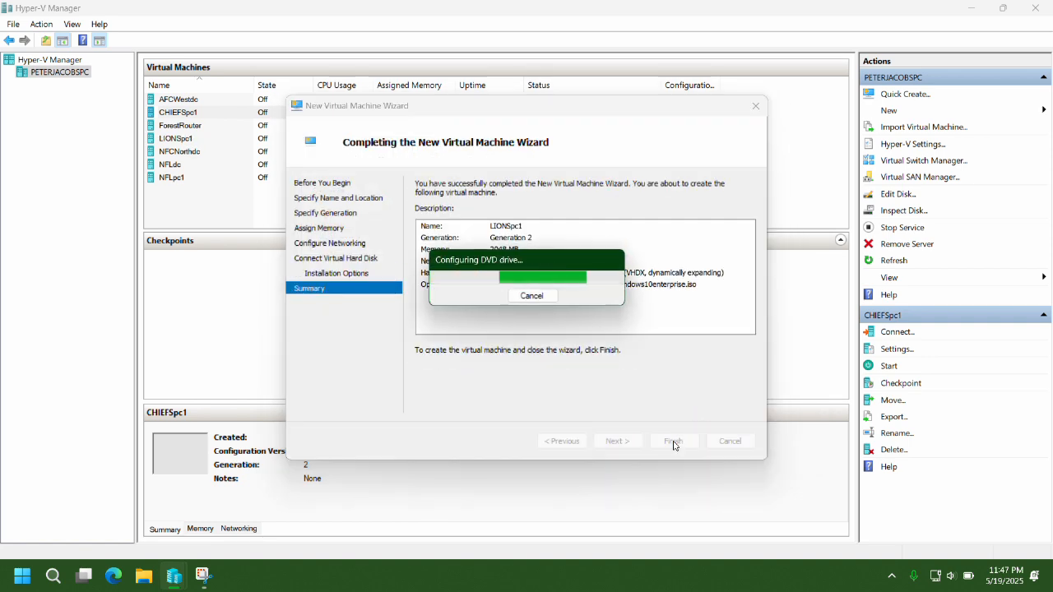
click(173, 126)
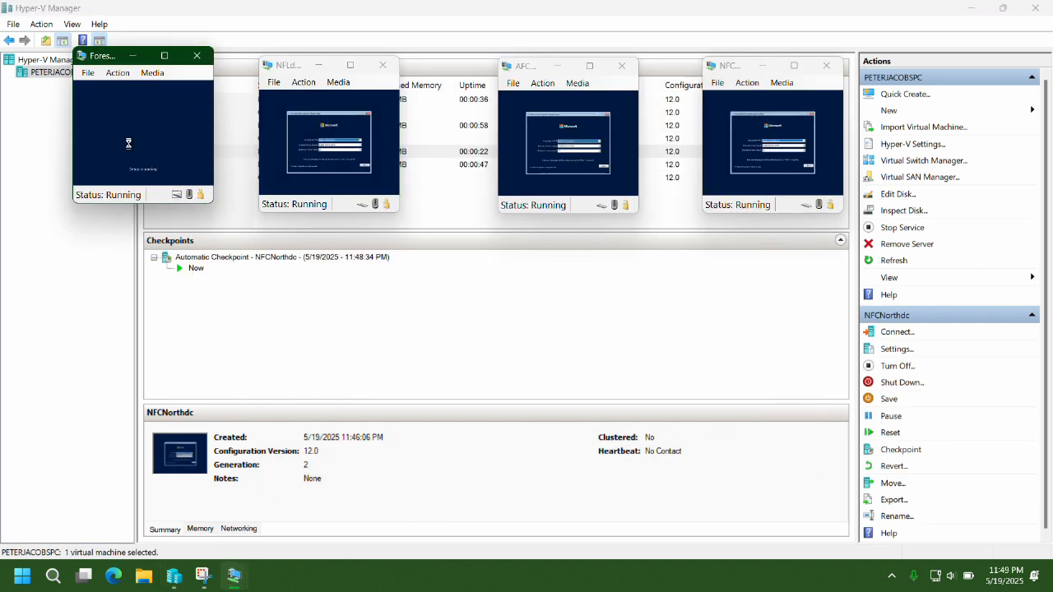
Advance setup in the ForestRouter, NFLdc, AFCWestdc and NFCNorthdc windows to Customize settings.
click(273, 176)
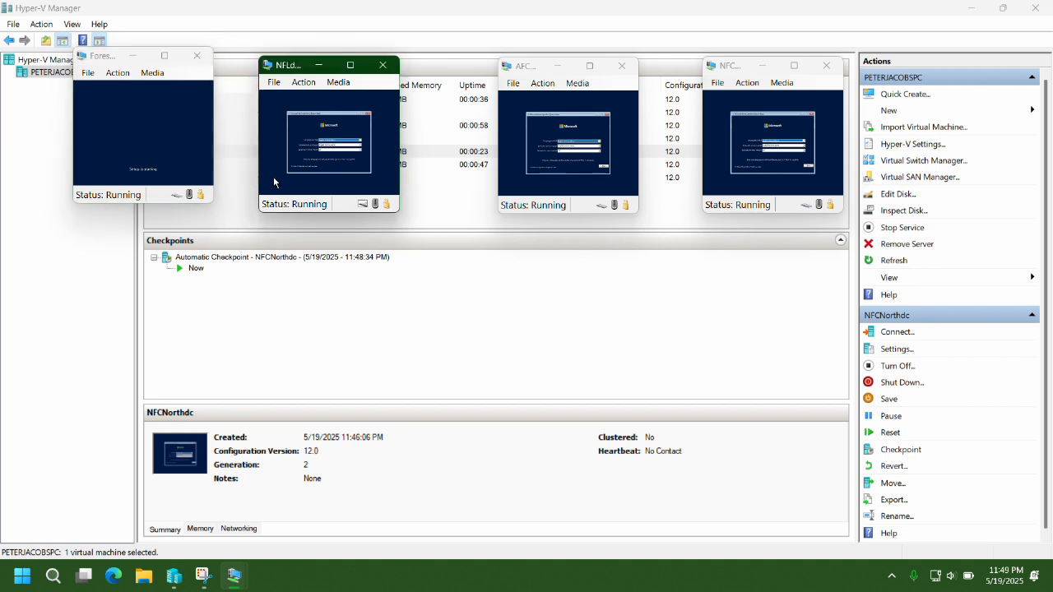
click(518, 185)
click(709, 178)
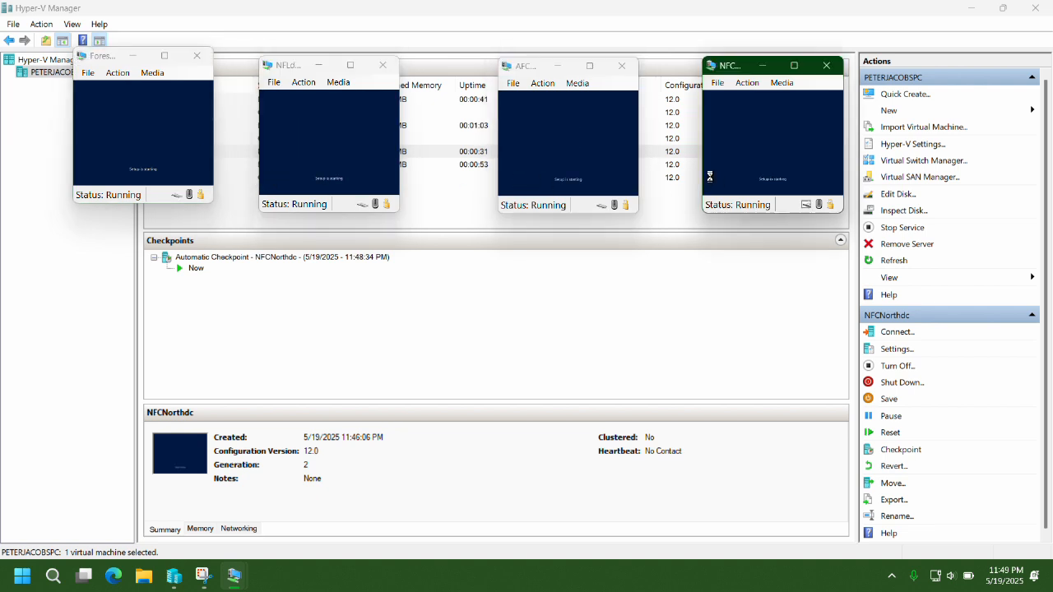
click(82, 133)
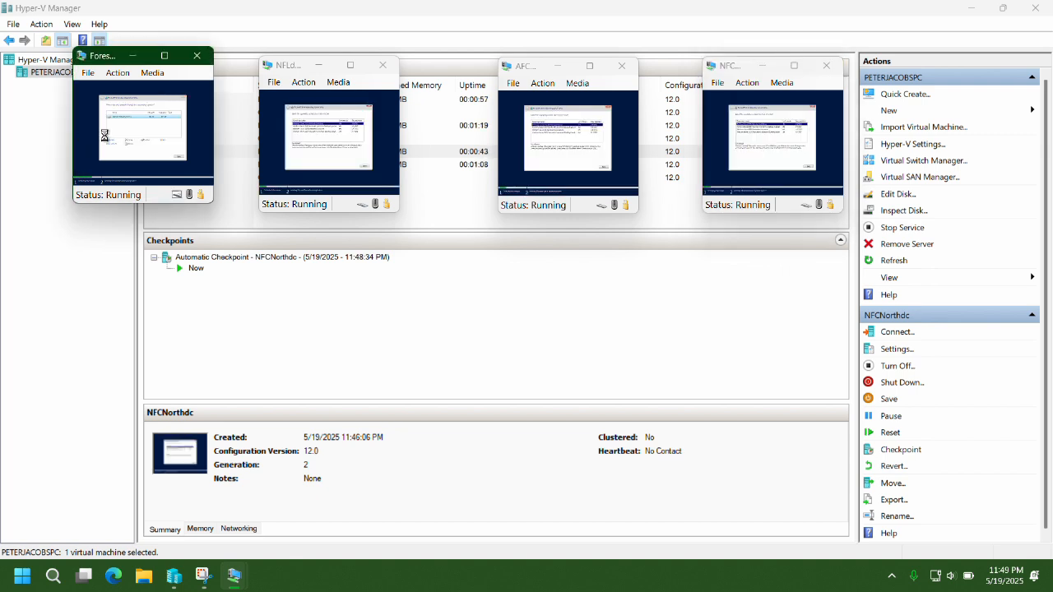
click(274, 149)
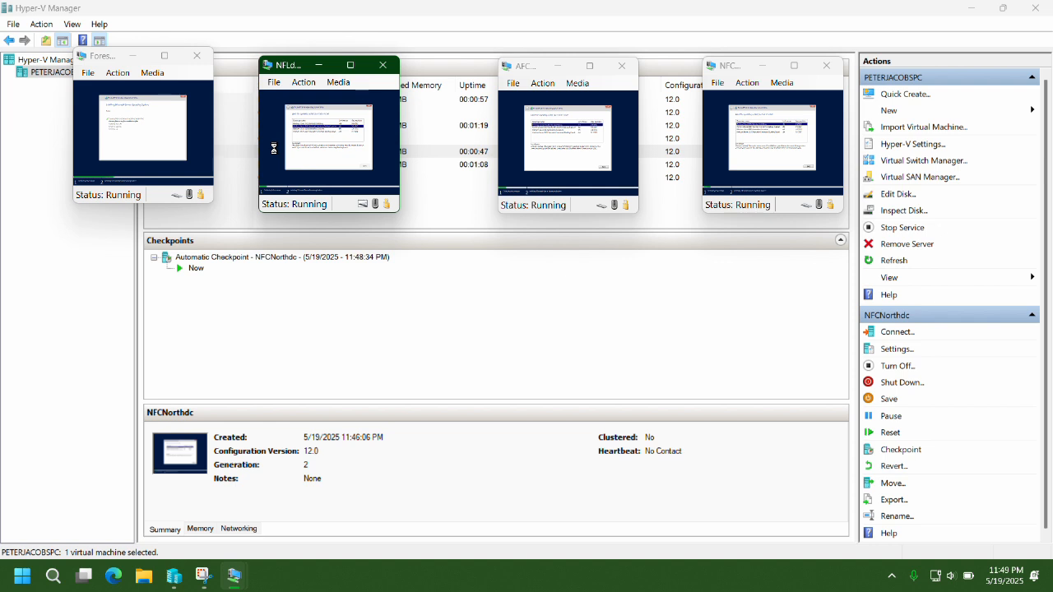
click(513, 174)
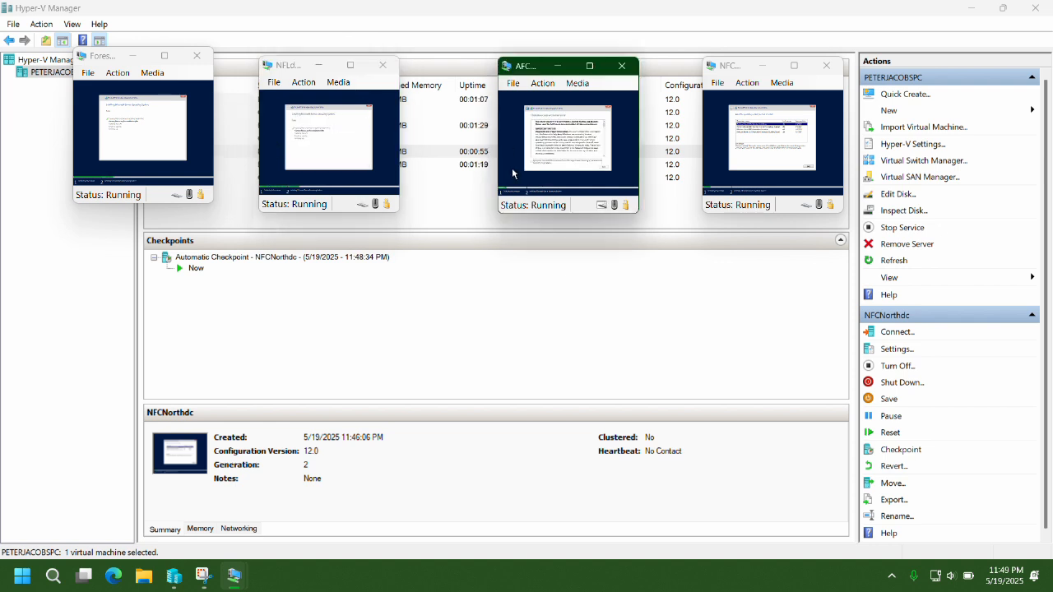
click(714, 145)
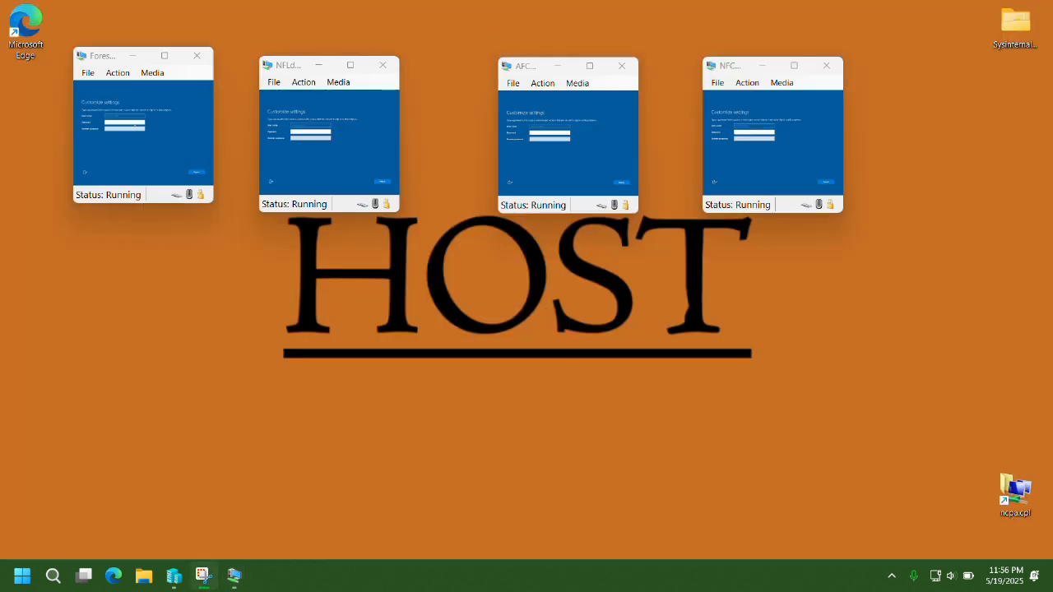
click(113, 150)
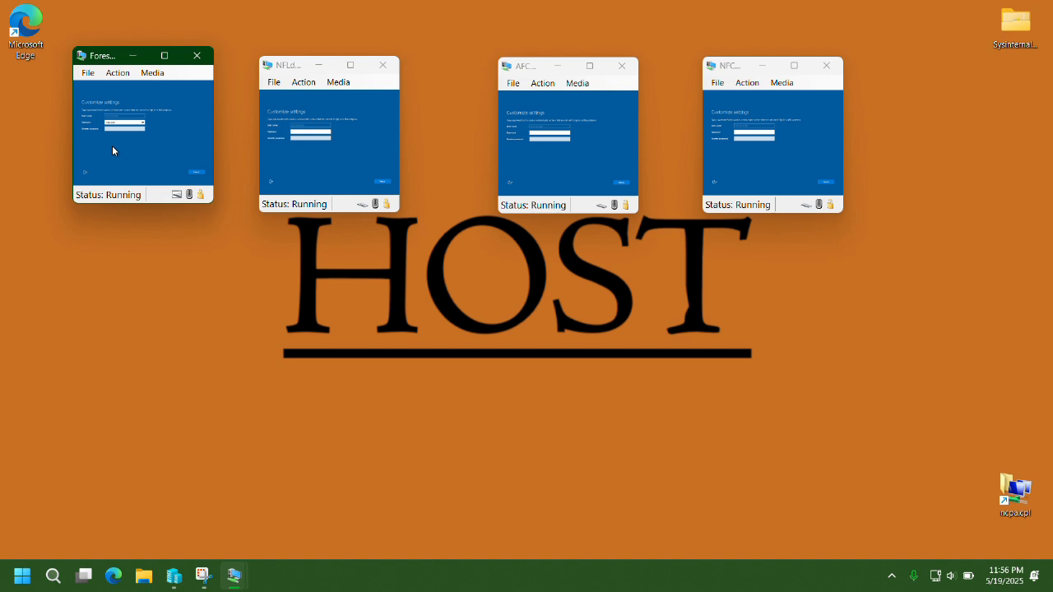
Enter and confirm the Administrator password on NFLdc, AFCWestdc and NFCNorthdc.
click(306, 165)
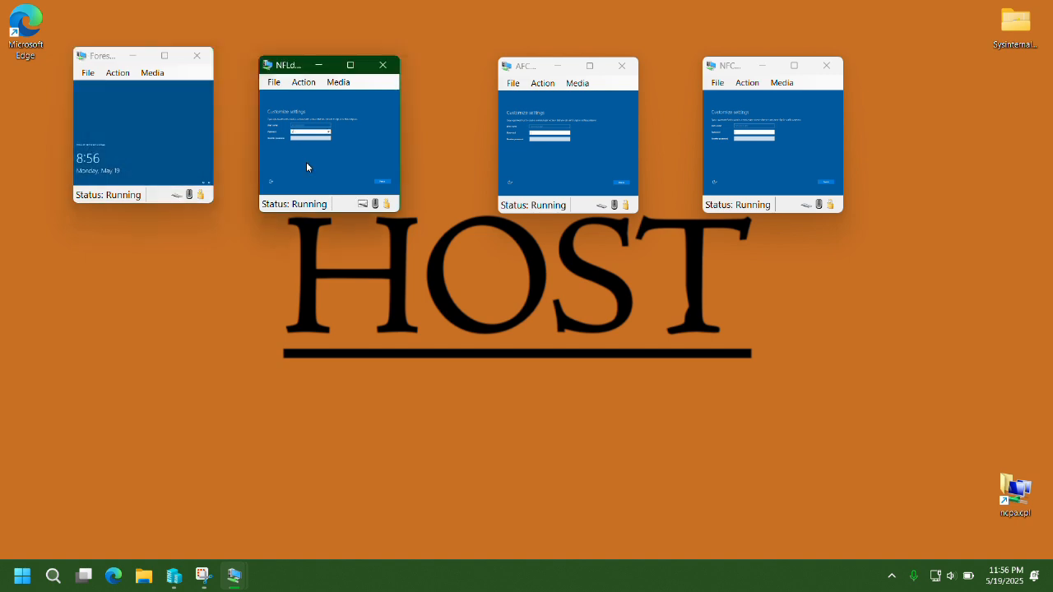
key(Return)
click(541, 174)
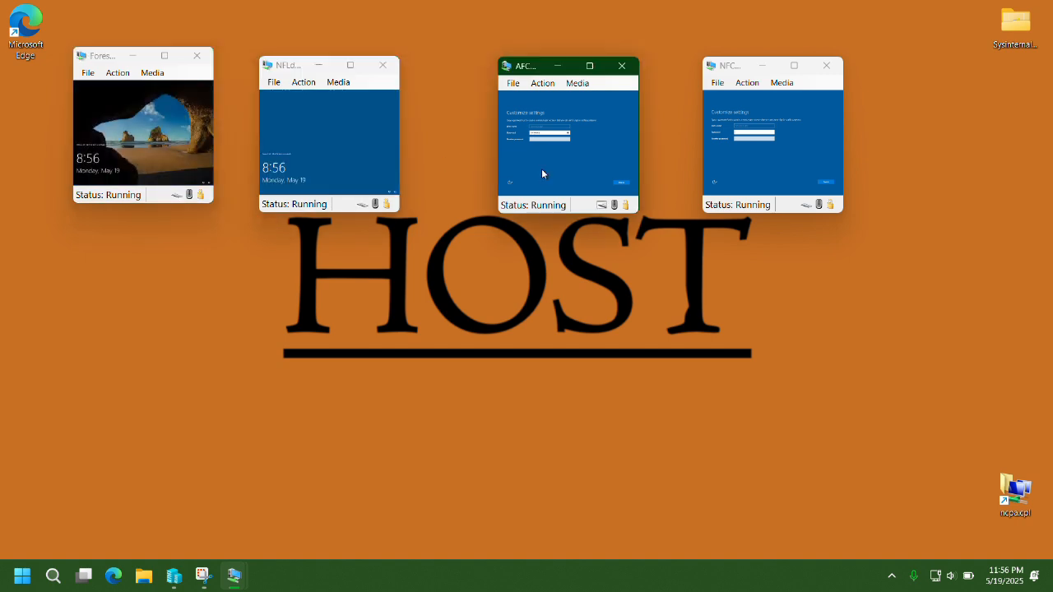
text(••••••••)
key(Tab)
text(••••••••)
key(Return)
click(746, 161)
text(••••••••)
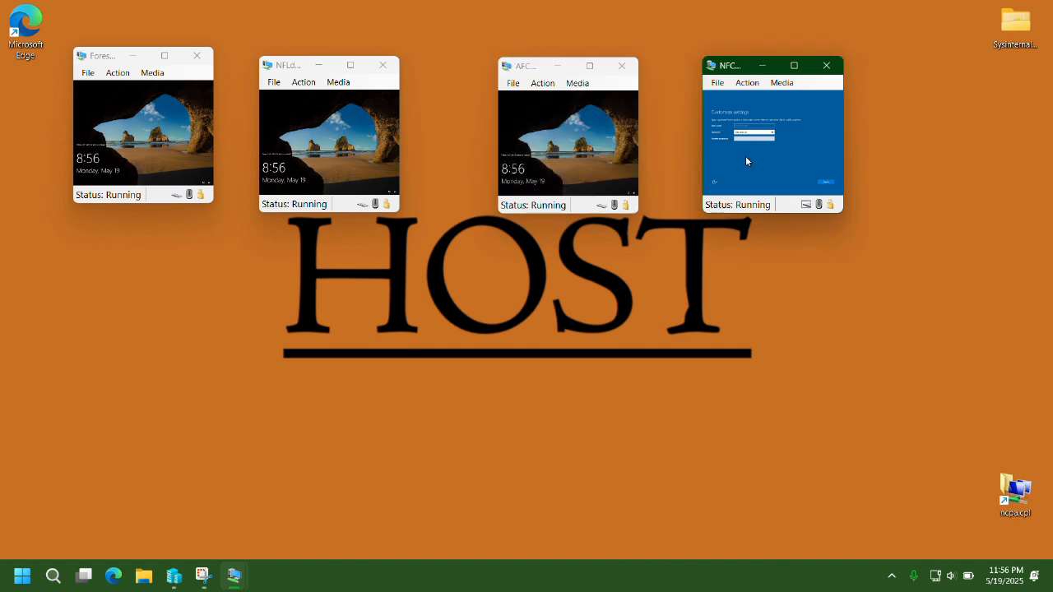
key(Return)
Sign in to each server and maximise ForestRouter's window to Server Manager.
click(137, 129)
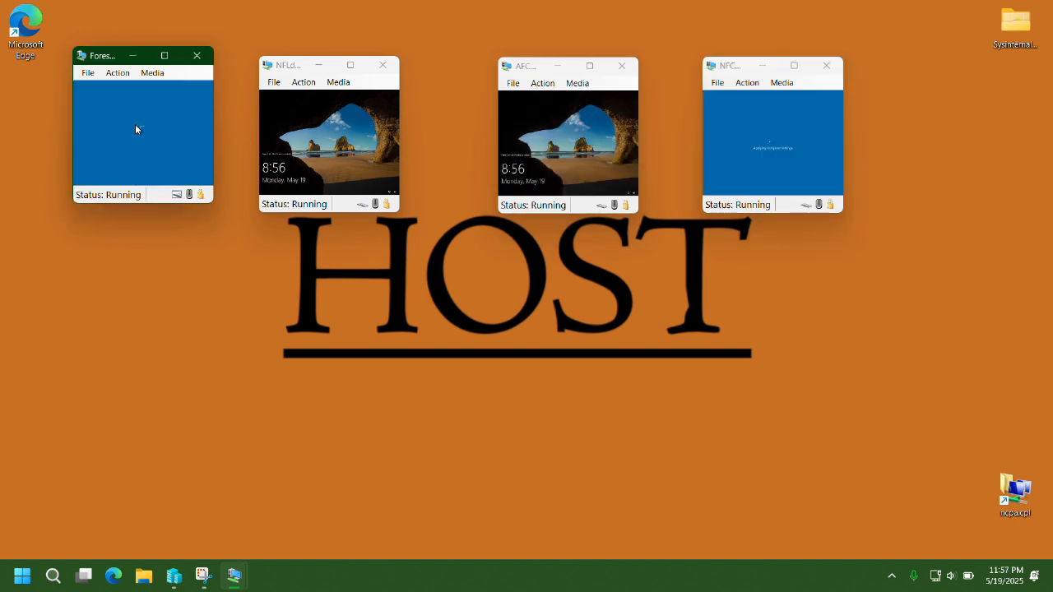
click(309, 153)
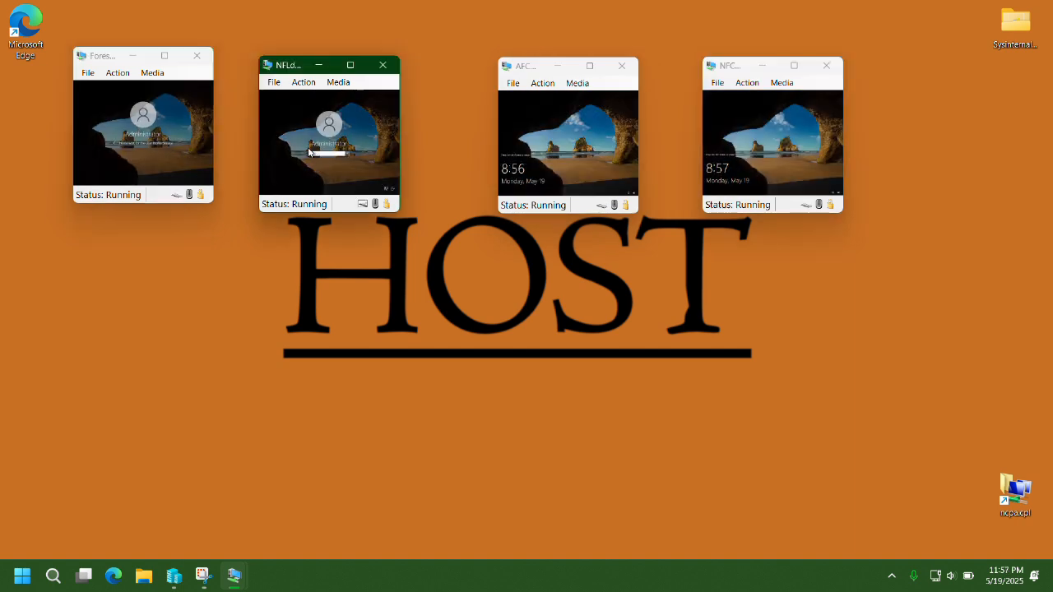
key(Return)
click(570, 146)
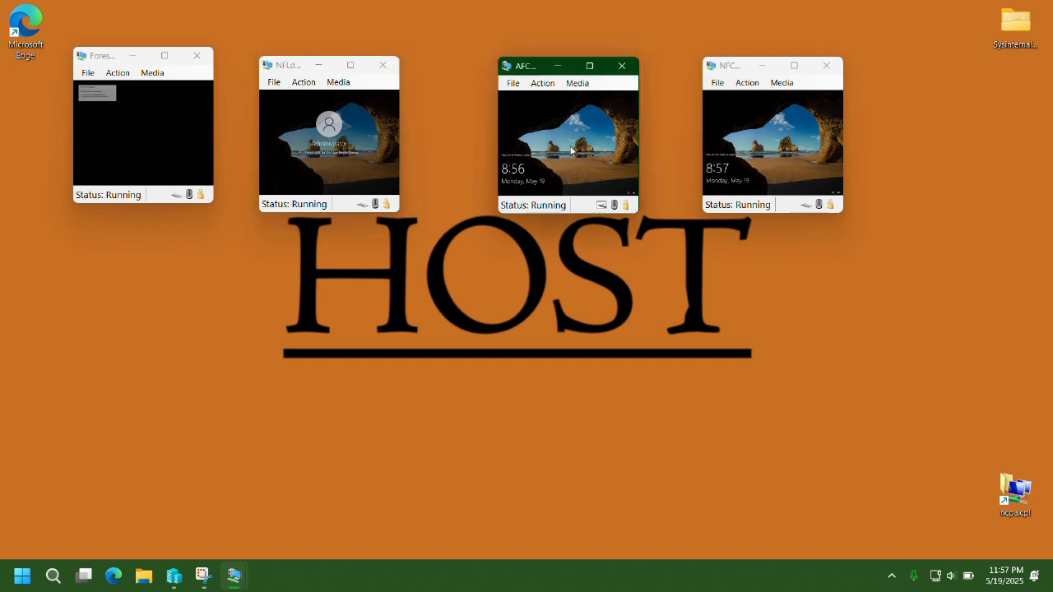
key(ctrl+alt+End)
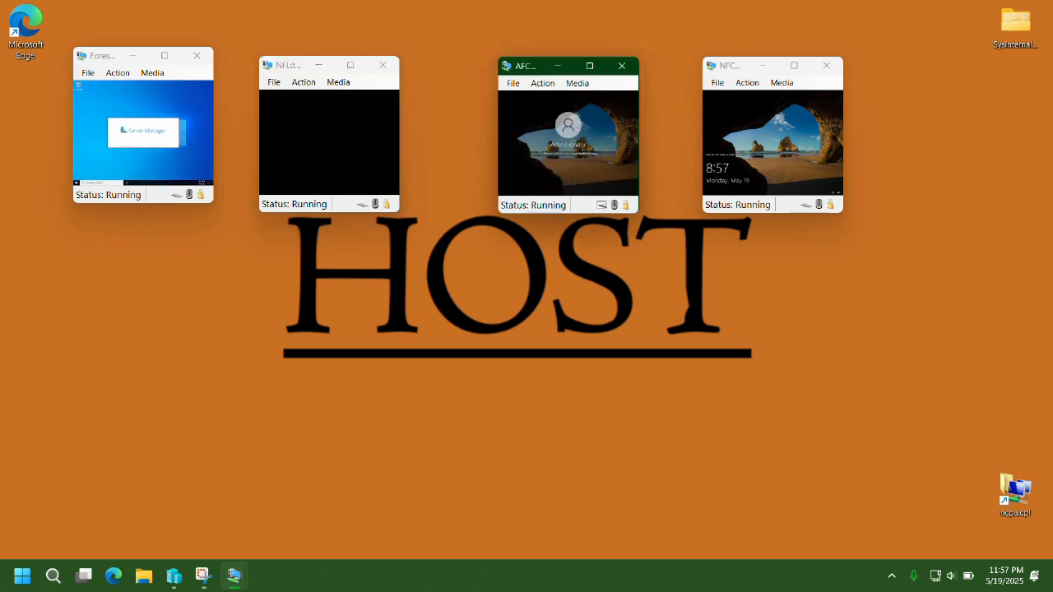
click(763, 153)
key(ctrl+alt+End)
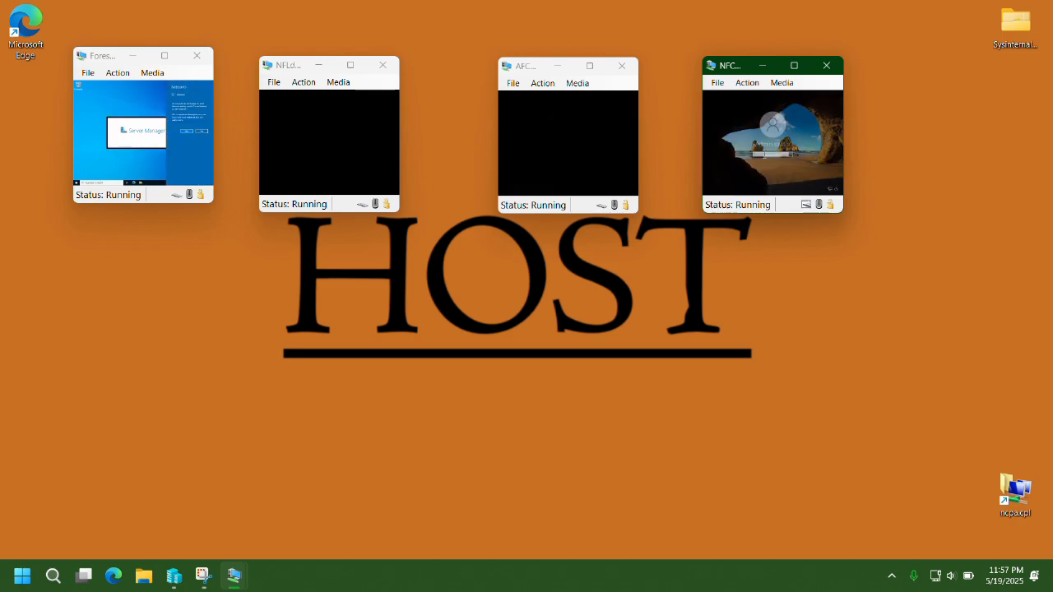
double_click(162, 54)
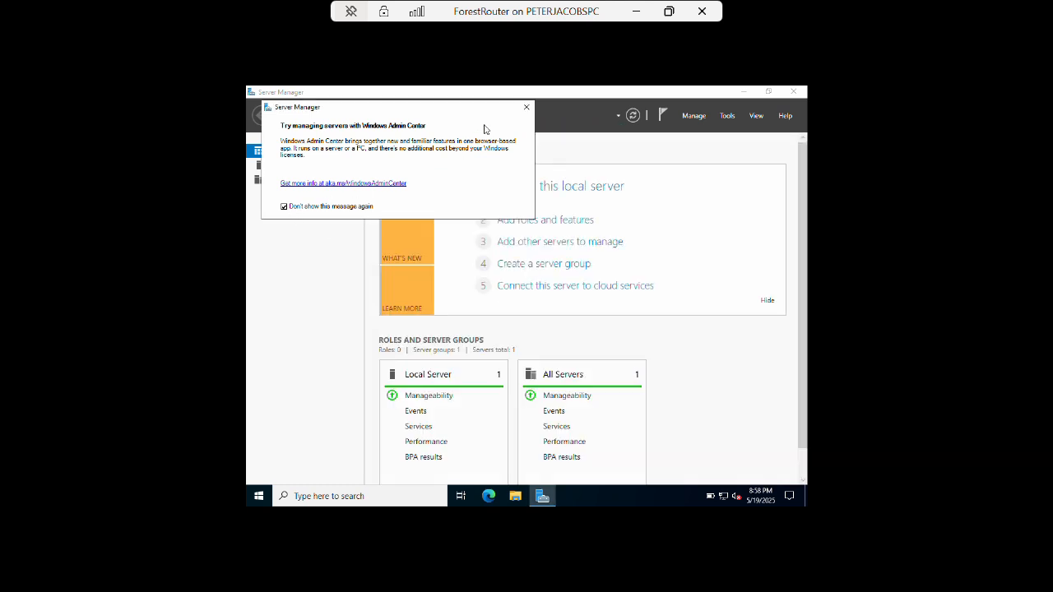
Dismiss the Windows Admin Center popup, close Server Manager, and set ForestRouter's display to 1920 × 1080.
click(527, 108)
click(790, 92)
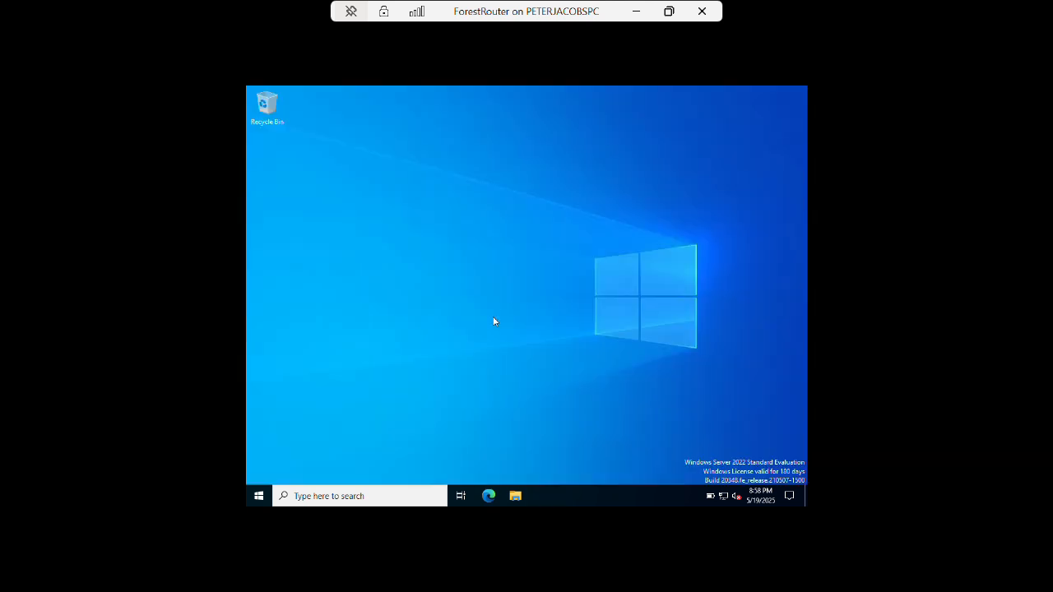
right_click(469, 258)
click(520, 353)
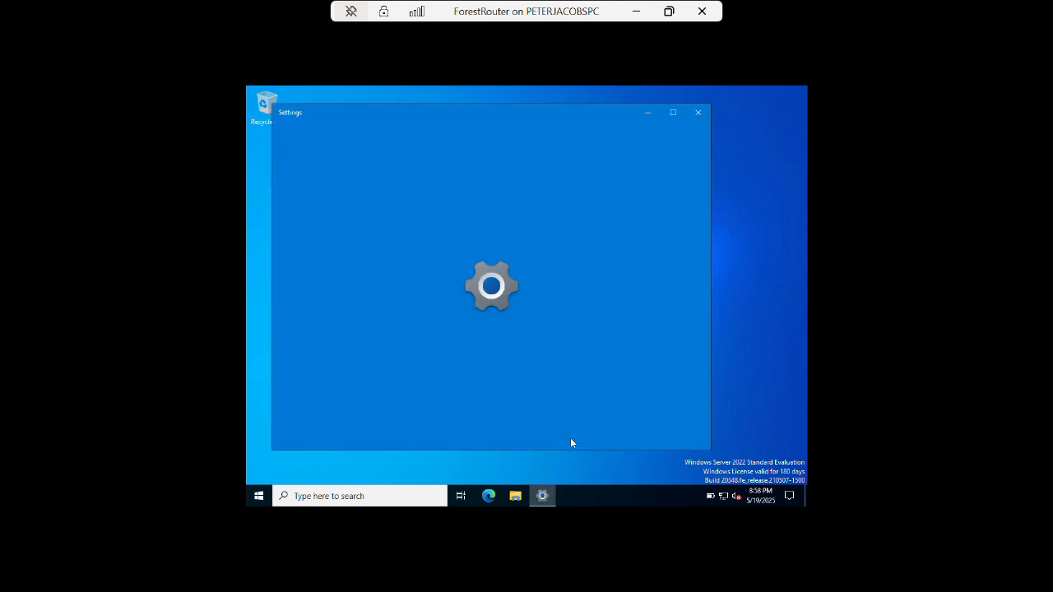
click(600, 445)
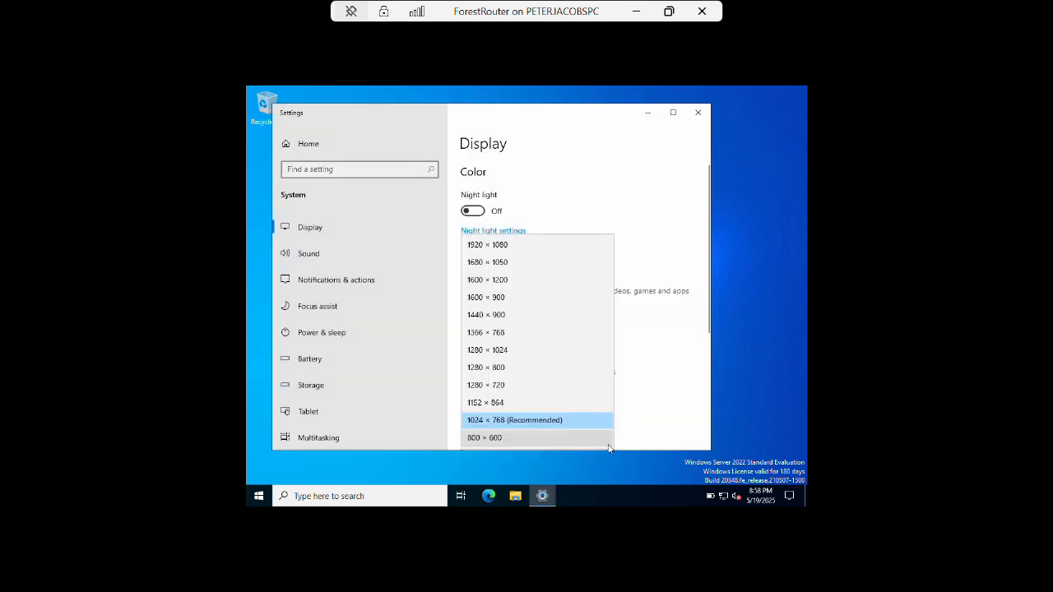
click(496, 246)
click(347, 222)
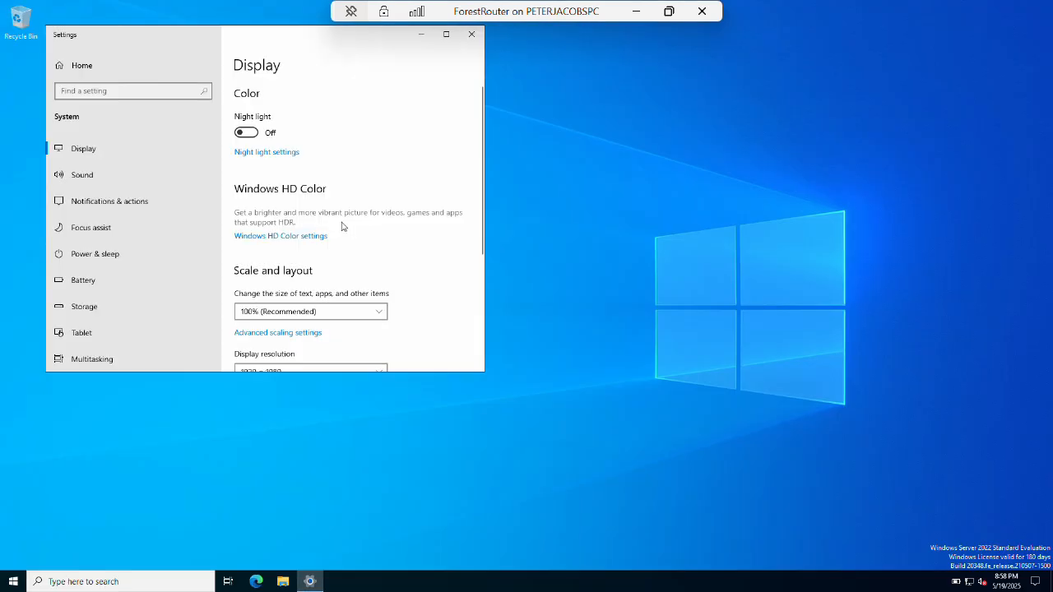
drag(288, 28, 284, 82)
key(alt+F4)
Create a new bitmap image named 'background' on the desktop and bring up its Open with choices.
right_click(298, 186)
mouse_move(362, 260)
click(452, 288)
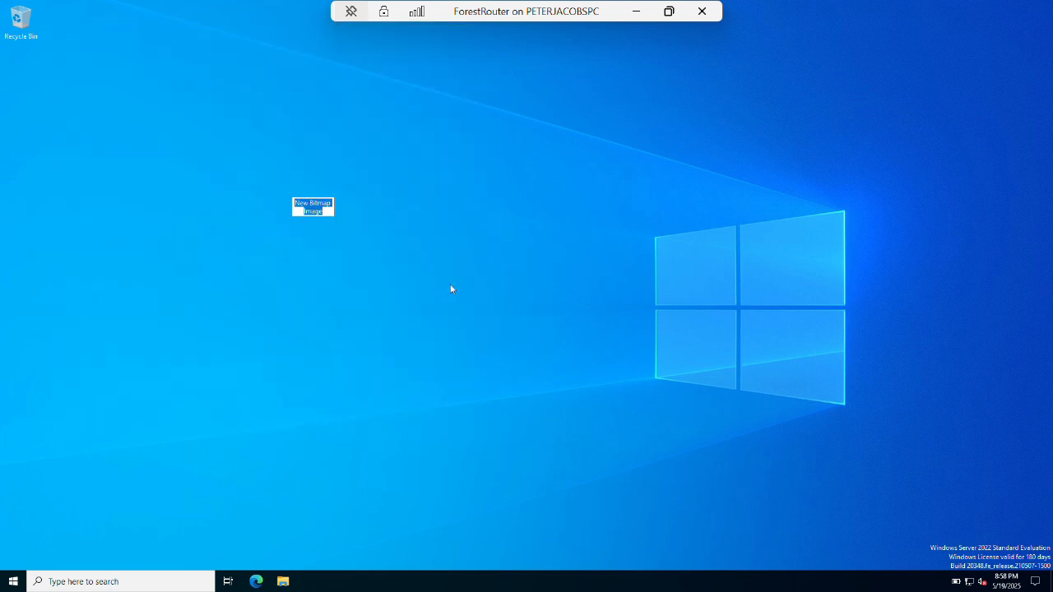
text(background)
key(Return)
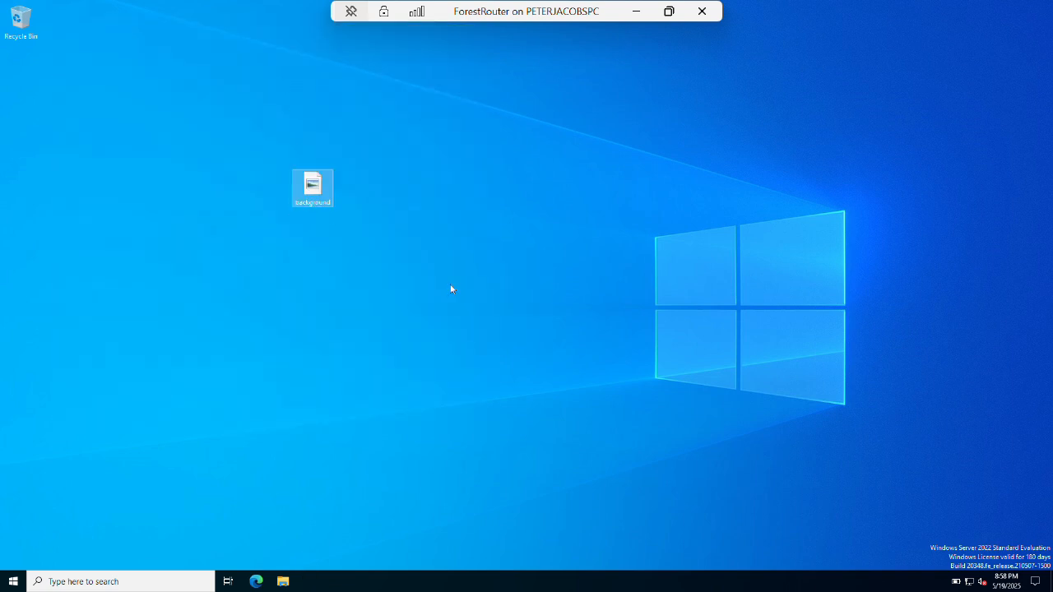
right_click(302, 195)
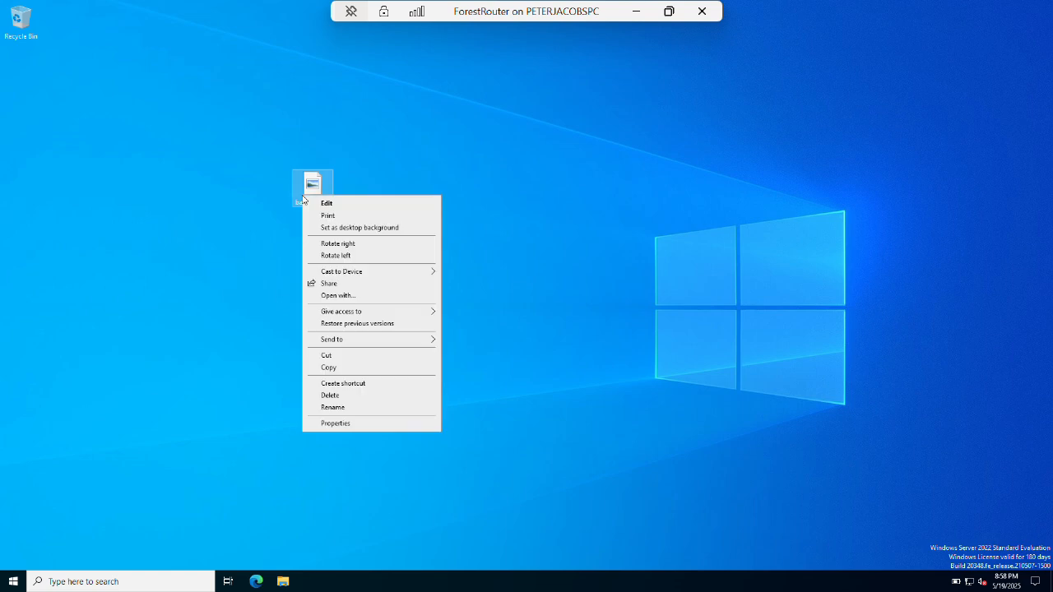
click(367, 296)
Open background in Paint, fill the canvas green, and add bold 144pt 'ForestRouter' text on one line.
click(538, 278)
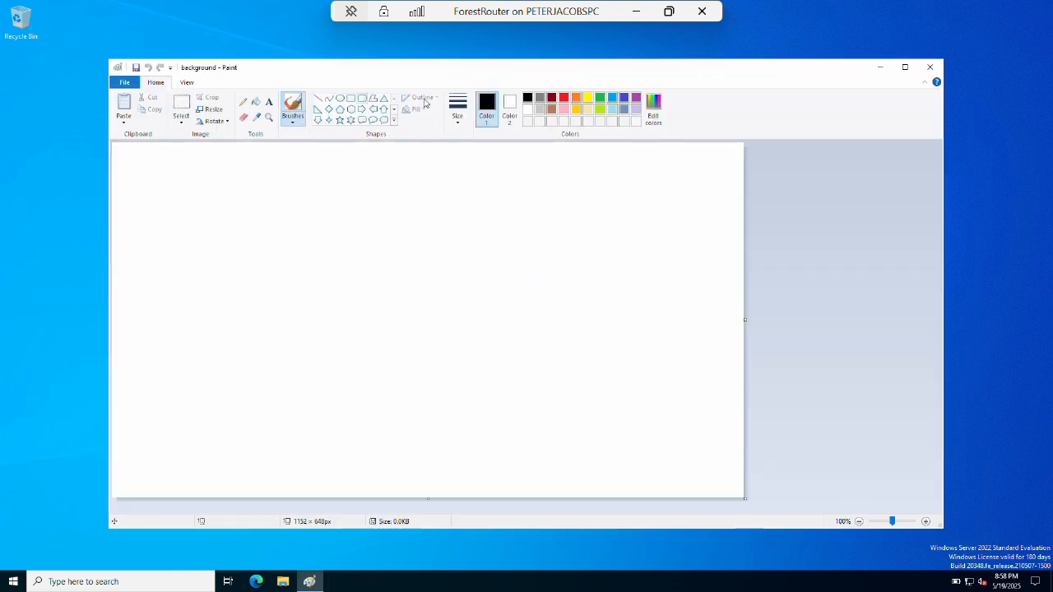
click(257, 100)
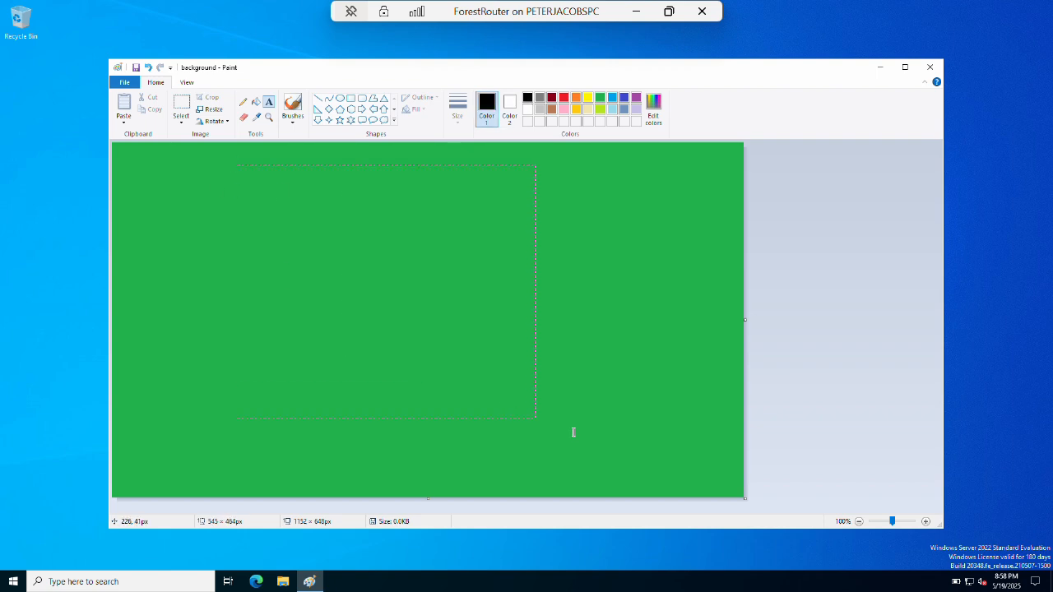
drag(545, 423, 666, 465)
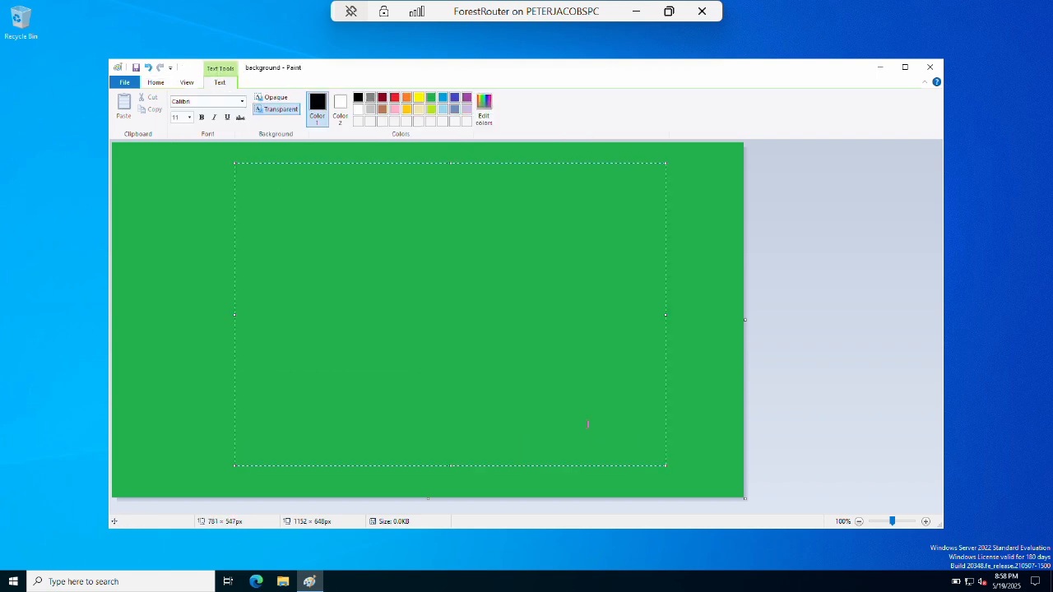
click(178, 120)
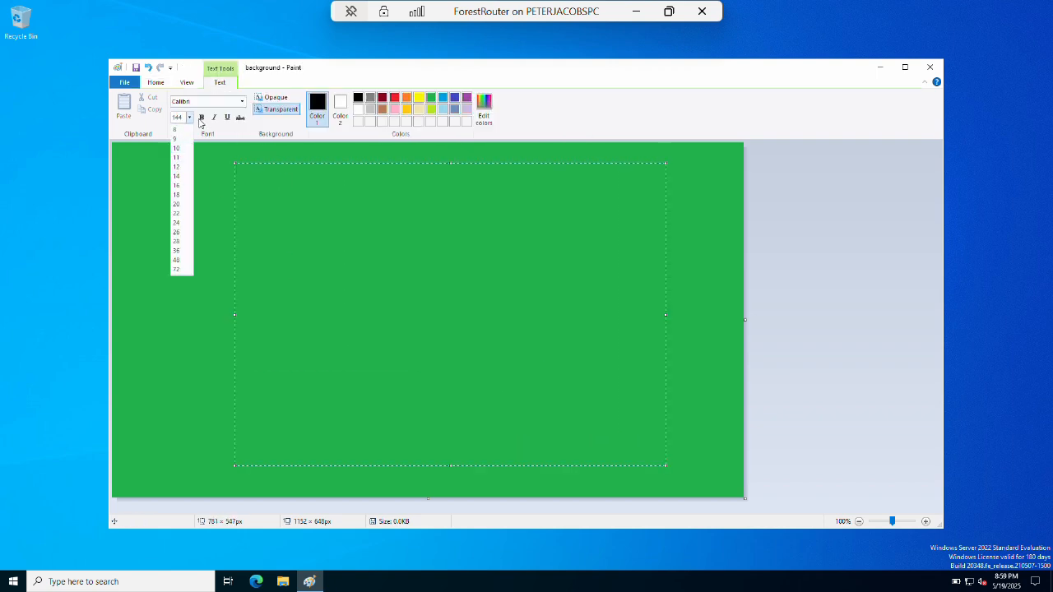
click(200, 119)
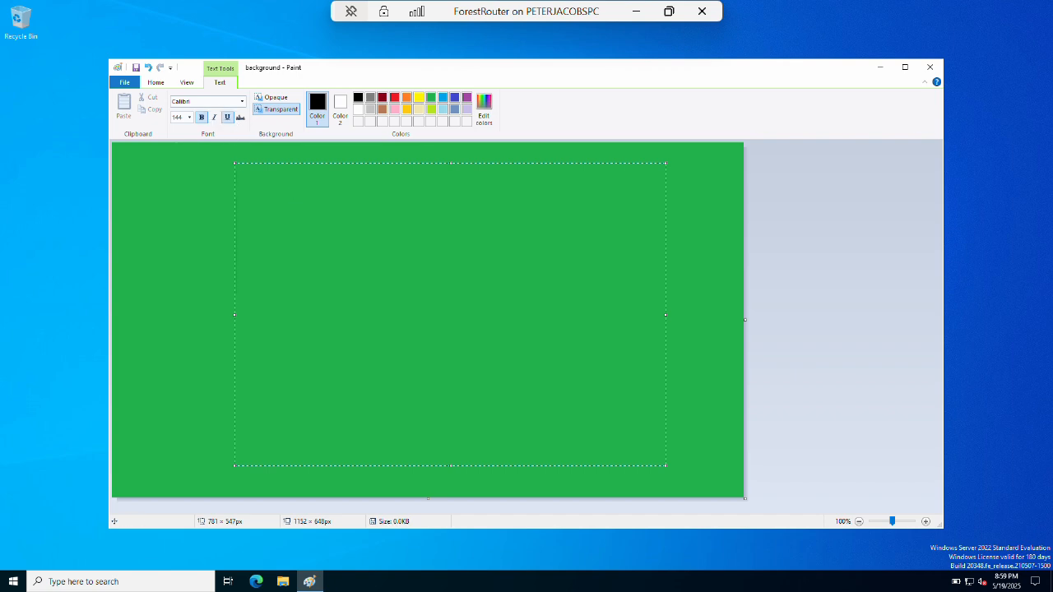
text(ForestRo)
text(uter)
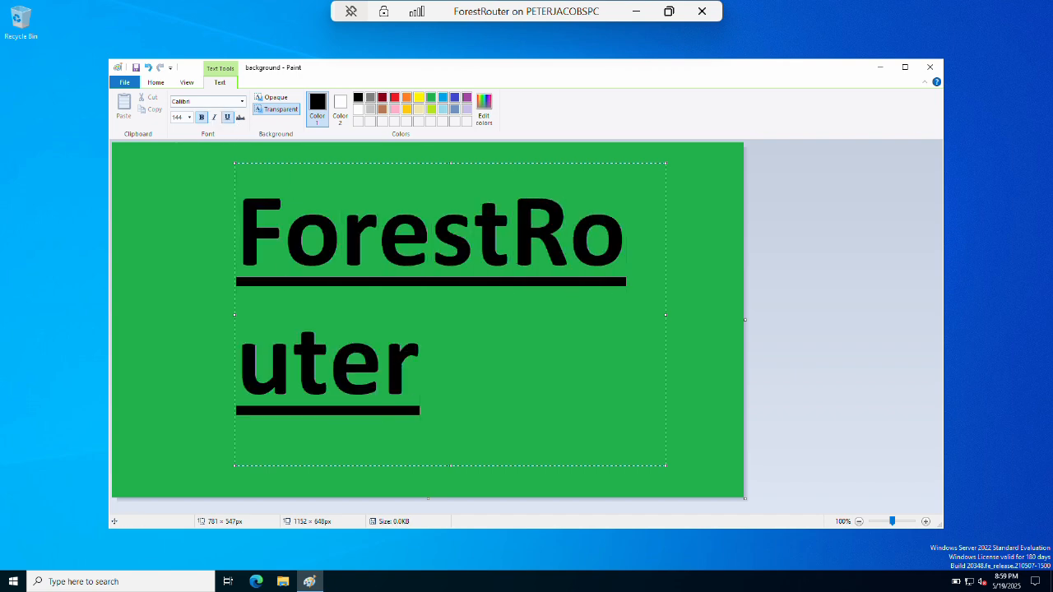
drag(667, 313, 734, 307)
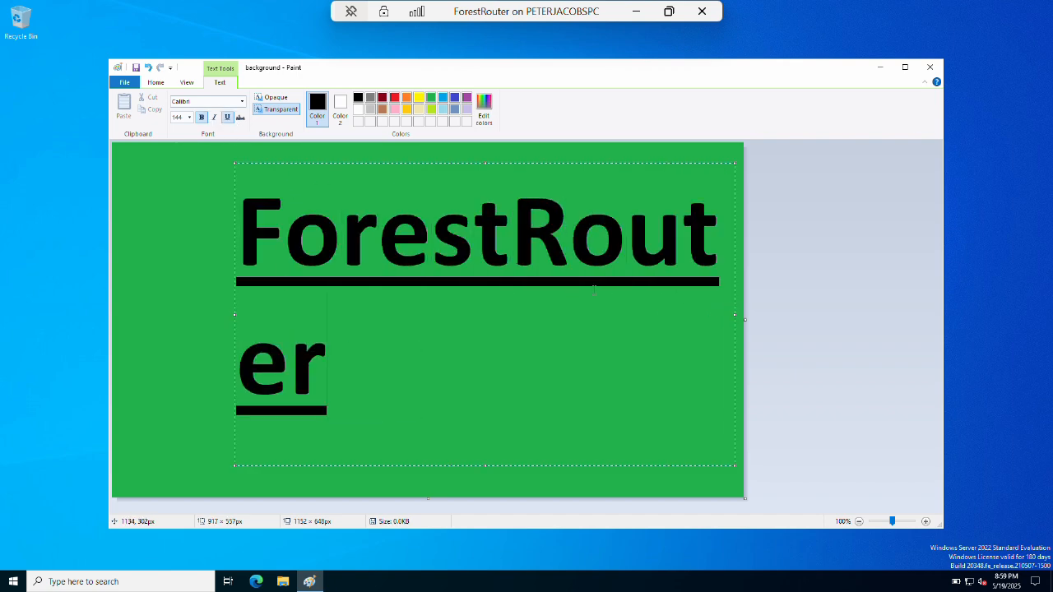
drag(235, 315, 137, 316)
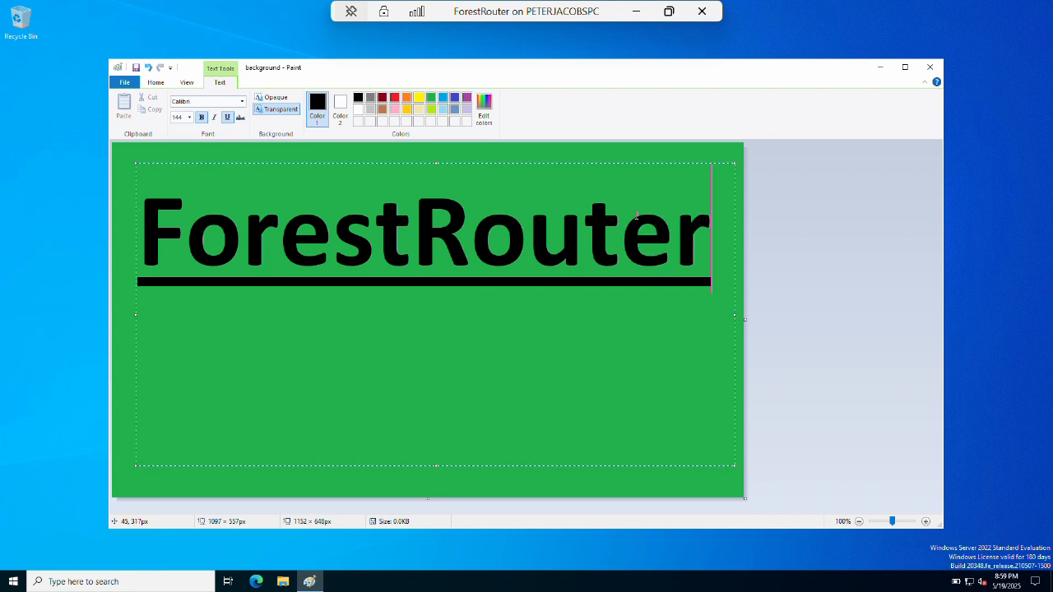
click(741, 355)
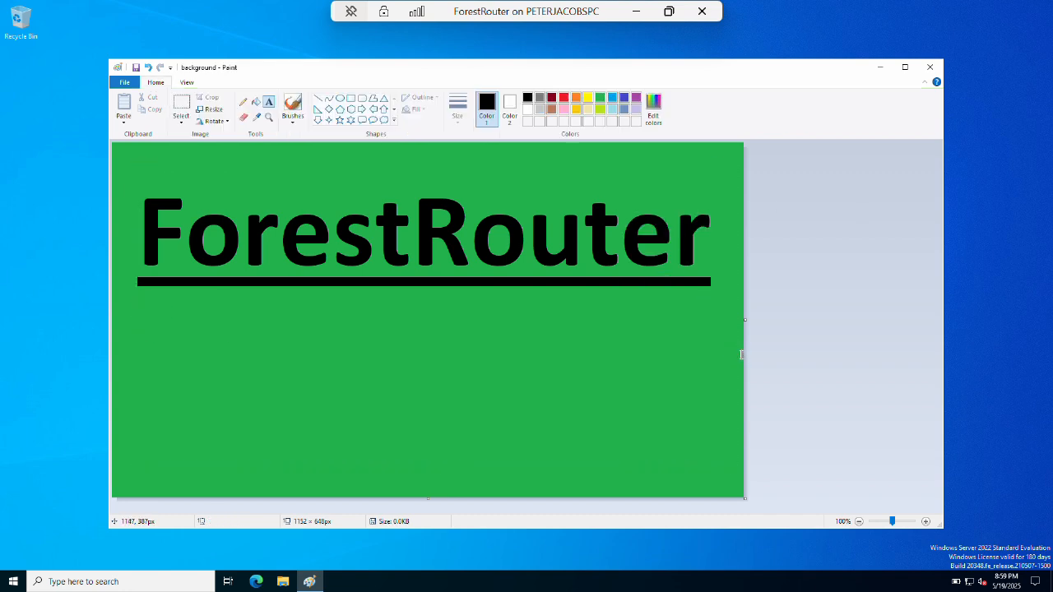
Set the Paint image as ForestRouter's desktop background using Fill.
click(125, 82)
mouse_move(272, 280)
click(272, 116)
click(930, 67)
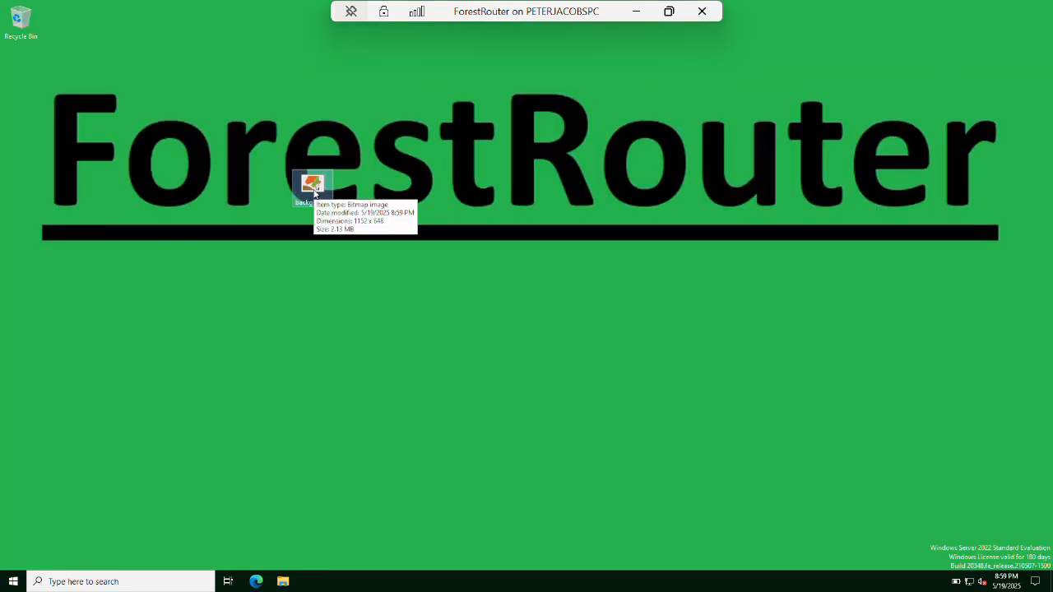
Return to Hyper-V Manager and shut down the four running server VMs.
click(637, 12)
click(275, 101)
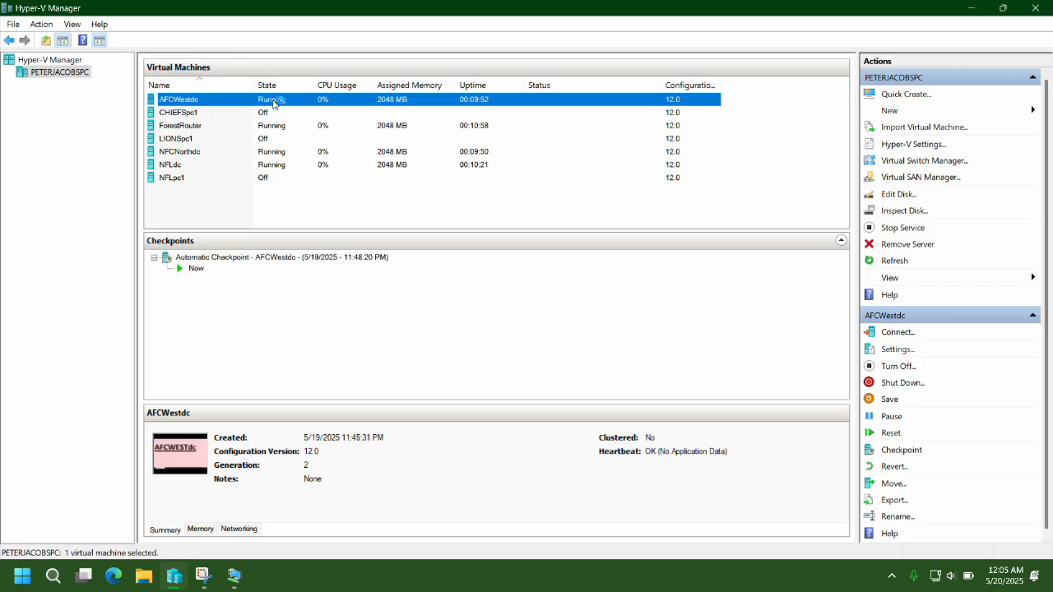
ctrl+click(277, 127)
ctrl+click(278, 153)
ctrl+click(279, 166)
click(902, 382)
click(539, 299)
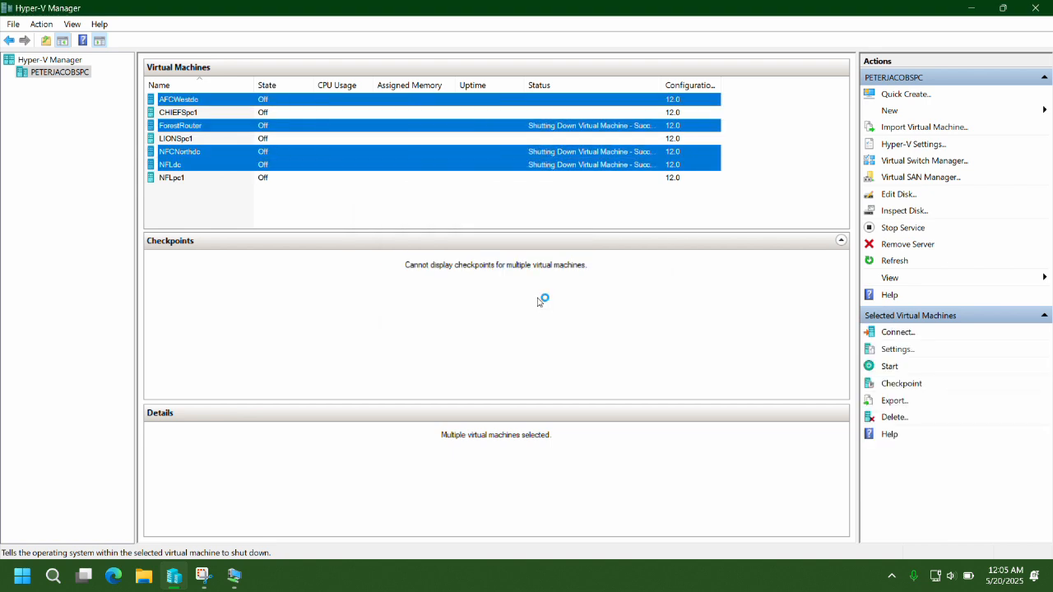
Connect to and start the NFLpc1, CHIEFSpc1 and LIONSpc1 VMs.
click(217, 214)
double_click(182, 178)
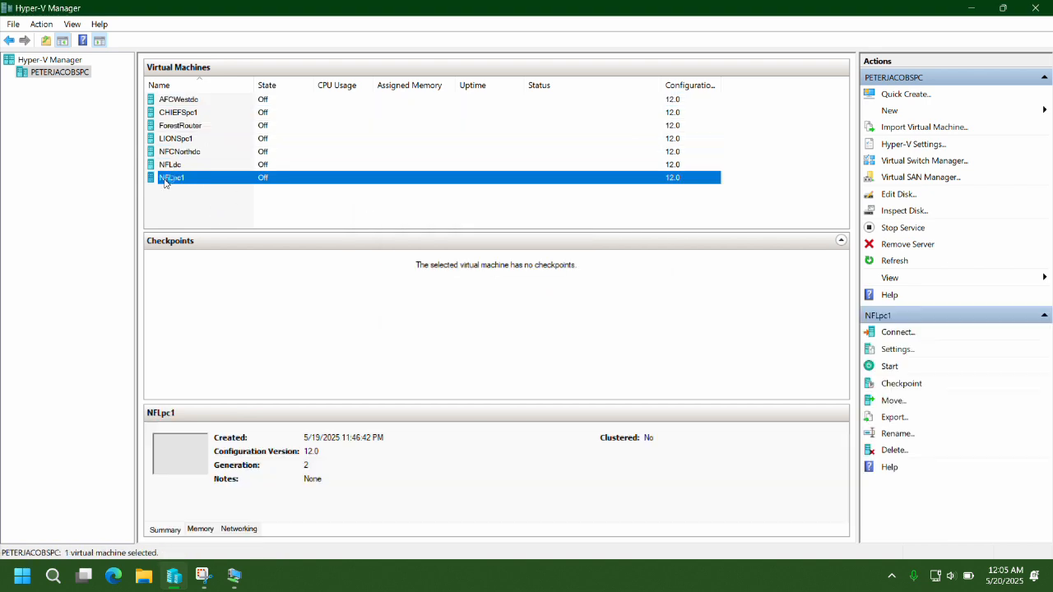
click(284, 224)
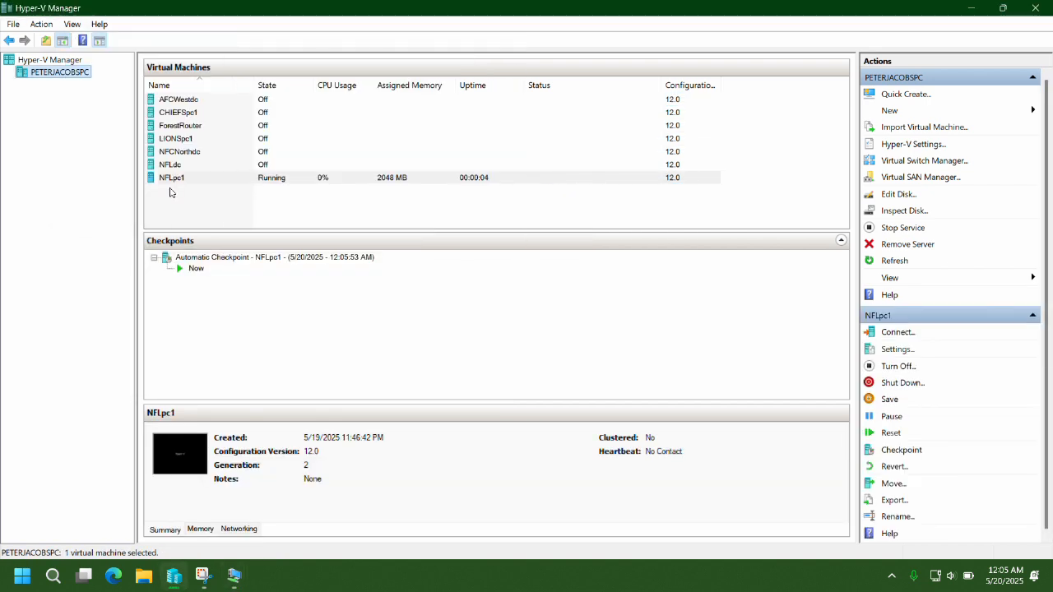
click(181, 119)
double_click(181, 117)
click(287, 224)
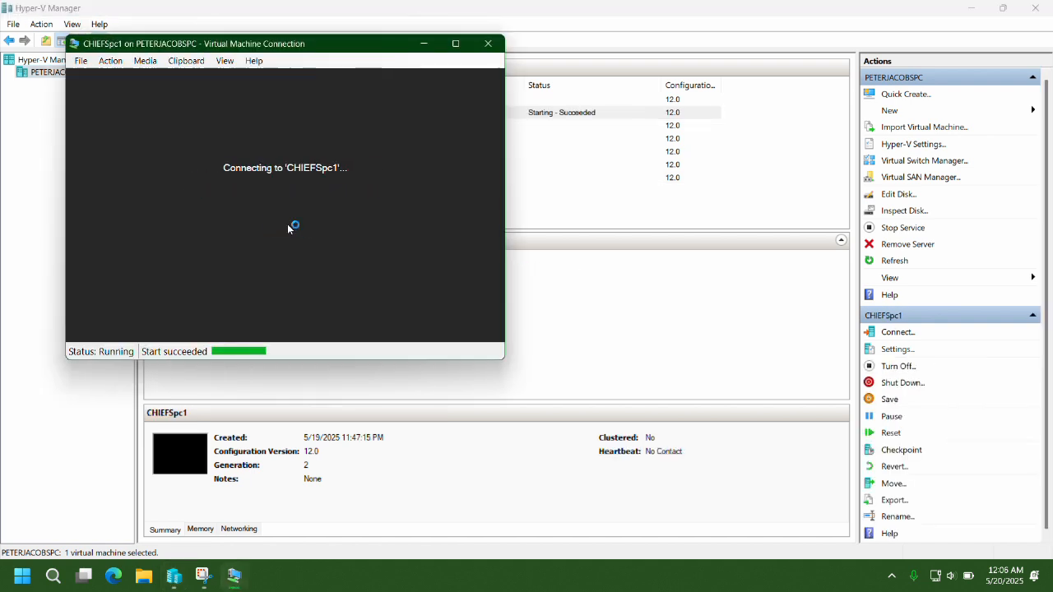
click(197, 114)
double_click(173, 139)
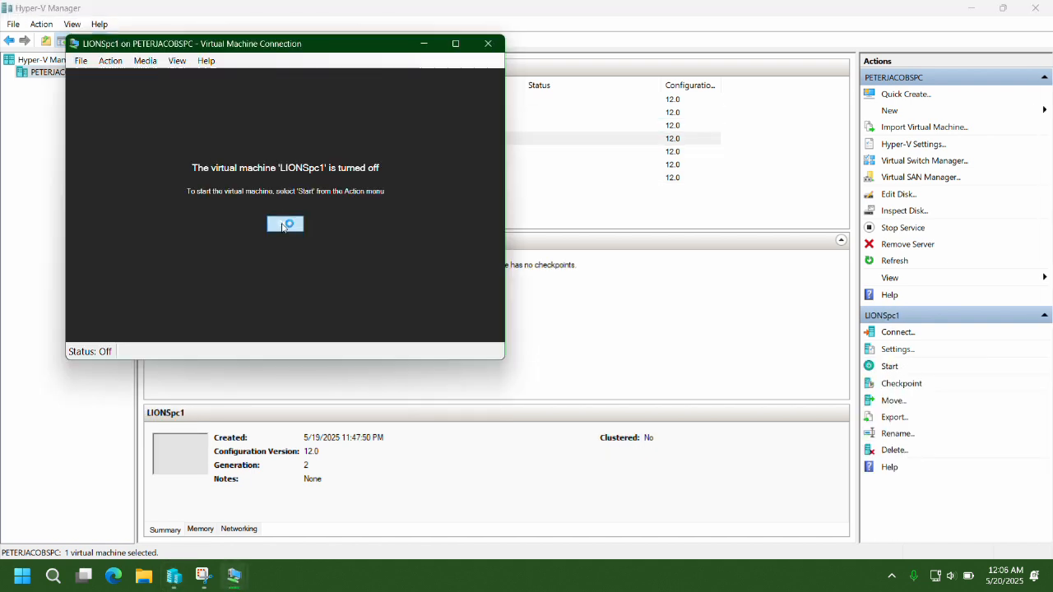
click(285, 223)
Arrange the LIONSpc1, CHIEFSpc1 and NFLpc1 windows side by side.
drag(95, 38, 734, 55)
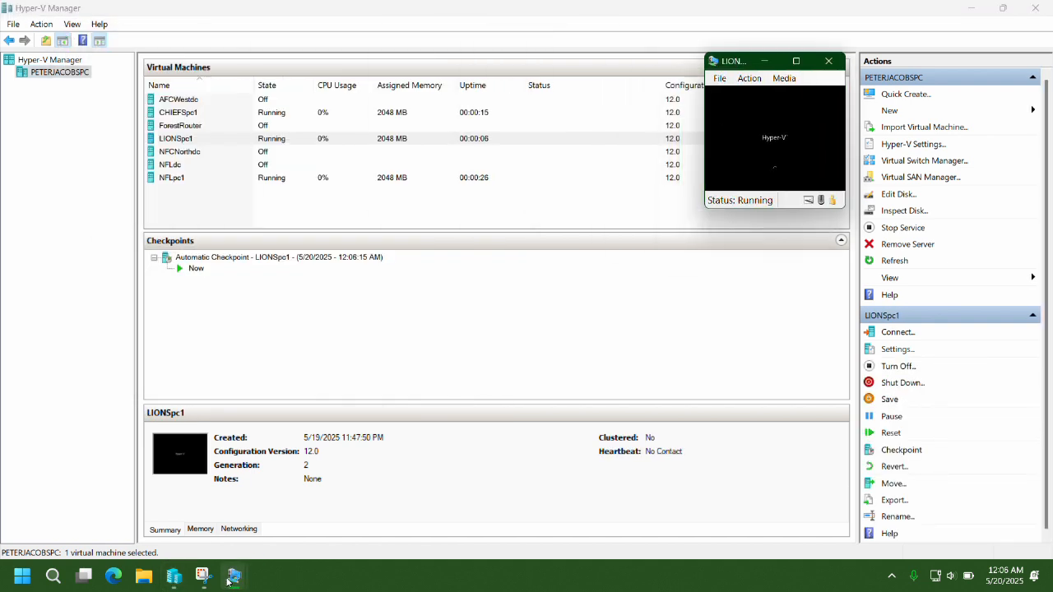
mouse_move(234, 575)
click(493, 503)
drag(99, 42, 414, 68)
click(494, 505)
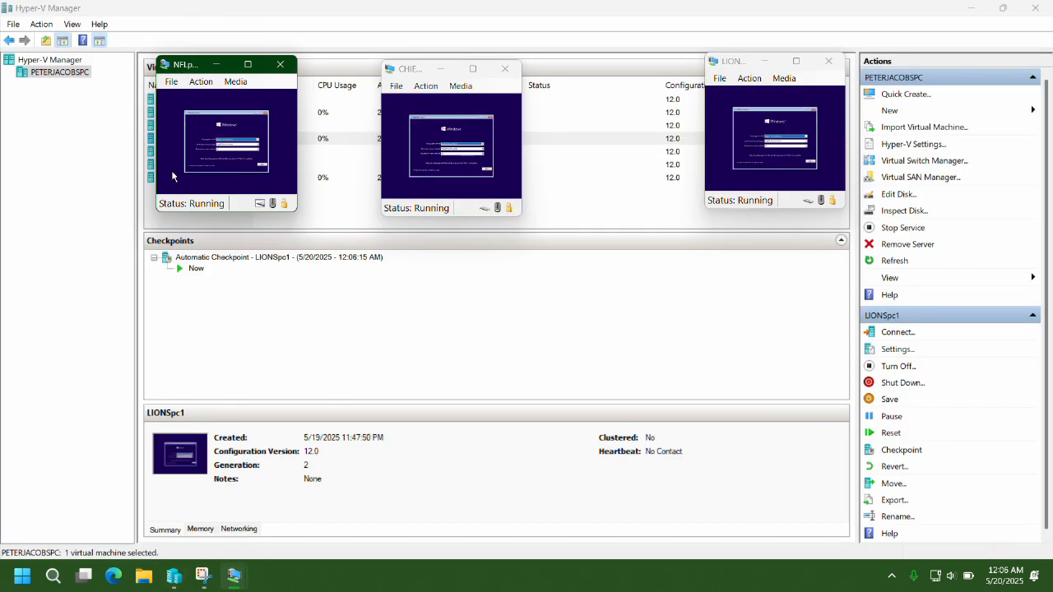
Advance the setup language step on NFLpc1, CHIEFSpc1 and LIONSpc1.
key(Return)
key(Return)
click(392, 179)
key(Return)
key(Return)
click(721, 182)
key(Return)
key(Return)
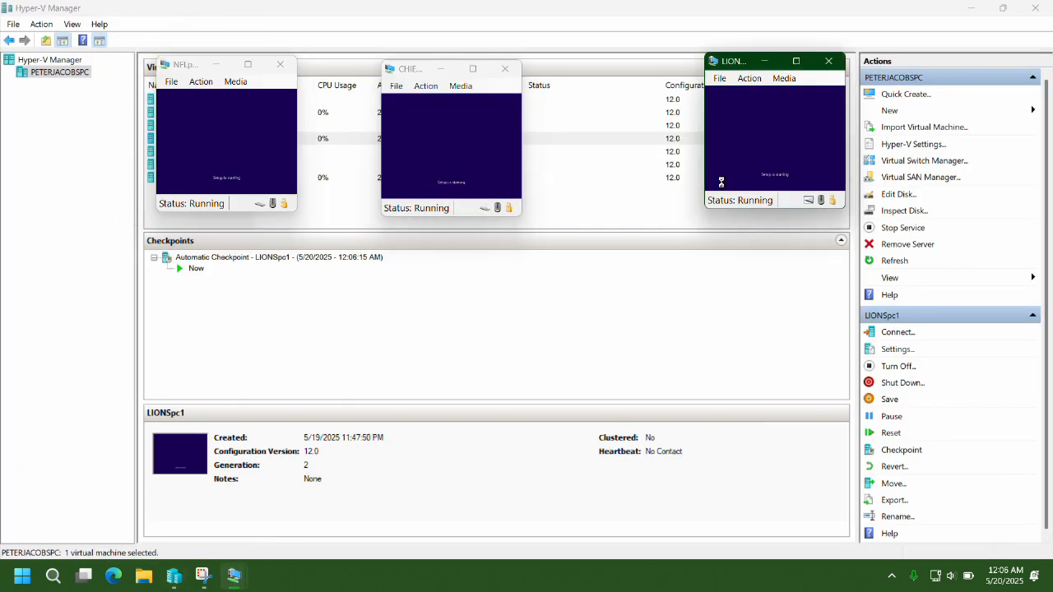
Move LIONSpc1's Windows setup on to installing.
click(245, 140)
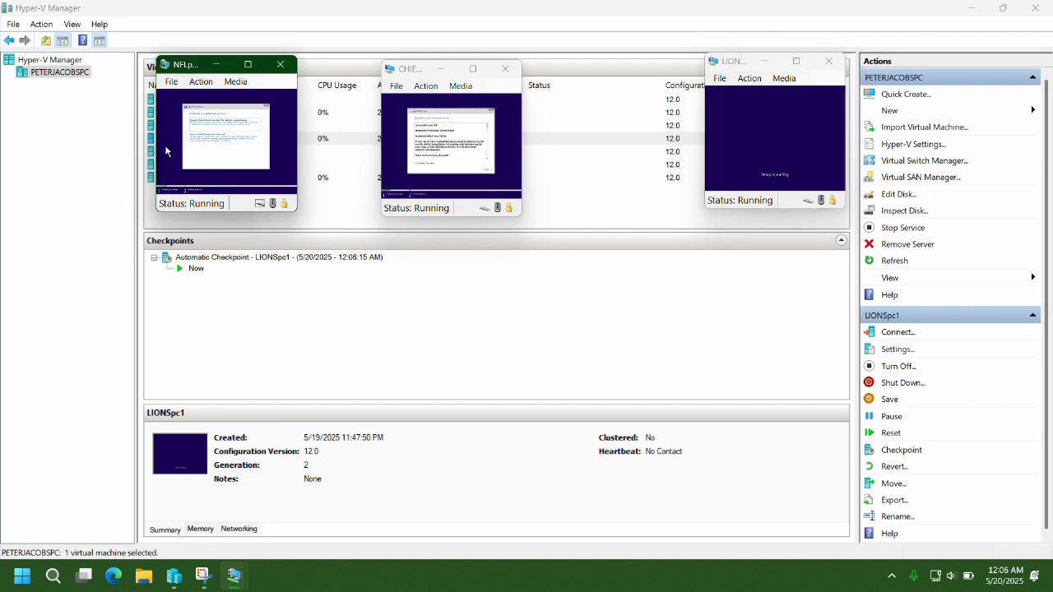
click(388, 176)
click(718, 167)
key(space)
key(Return)
key(Down)
key(Return)
key(Return)
Minimise Hyper-V Manager and confirm the region on NFLpc1, CHIEFSpc1 and LIONSpc1.
click(174, 576)
click(174, 576)
click(279, 186)
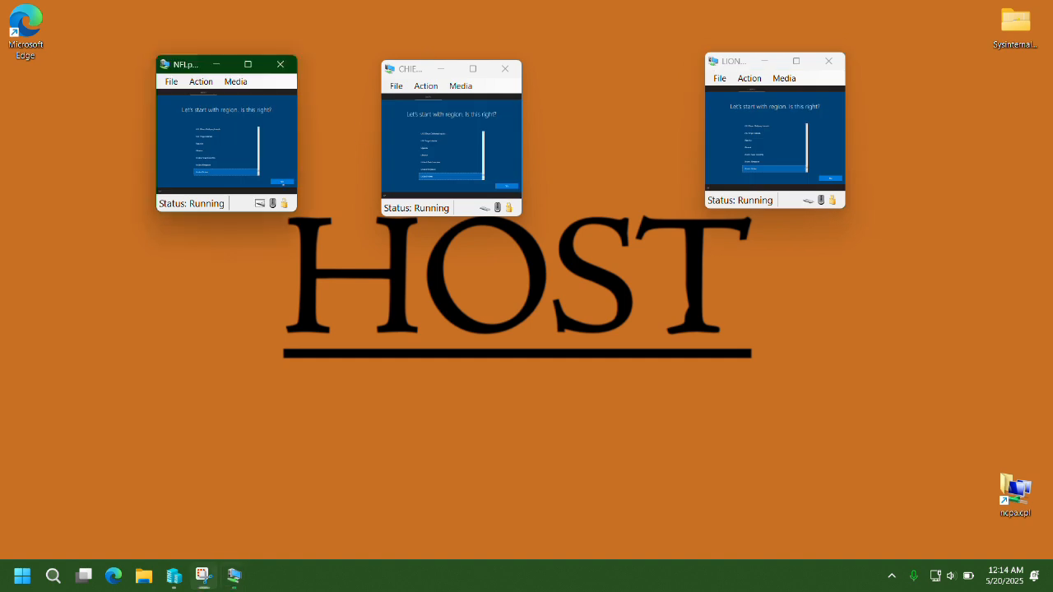
click(504, 190)
click(827, 182)
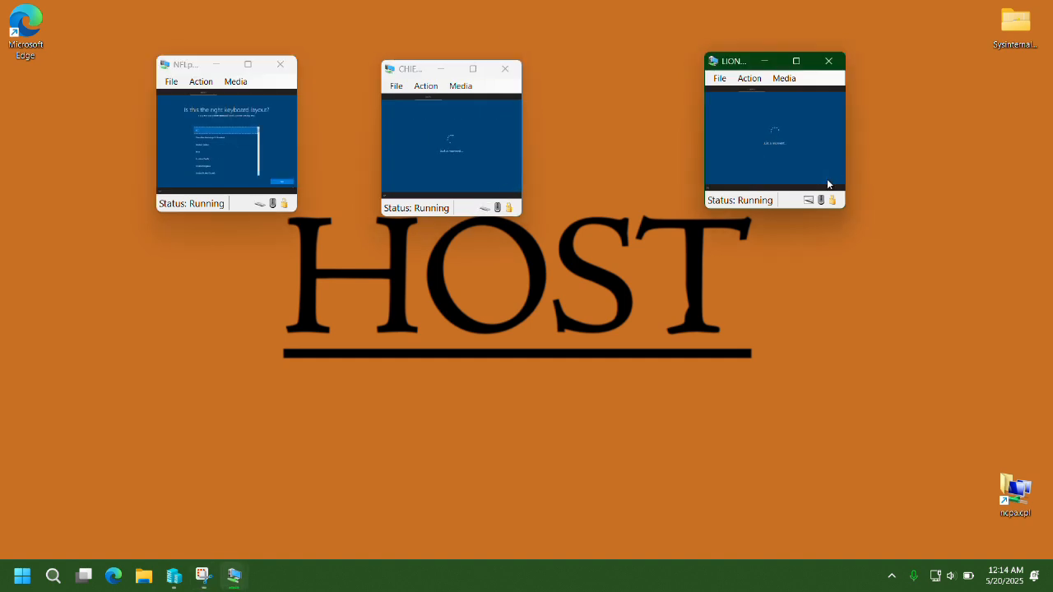
Confirm the keyboard layout on all three VMs, skipping a second layout.
click(281, 186)
click(510, 187)
click(511, 190)
click(829, 171)
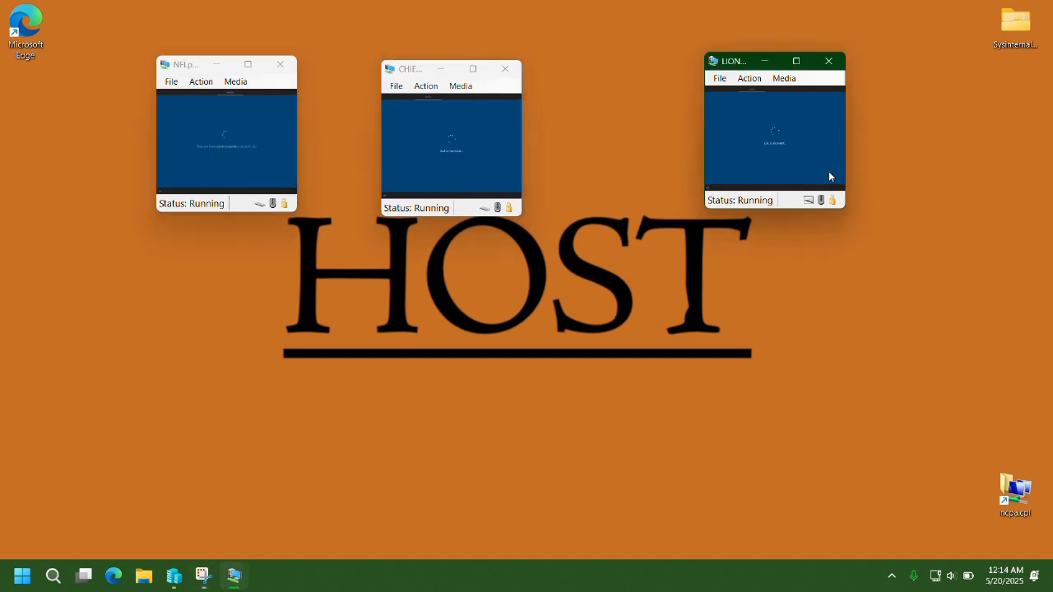
click(833, 180)
click(834, 180)
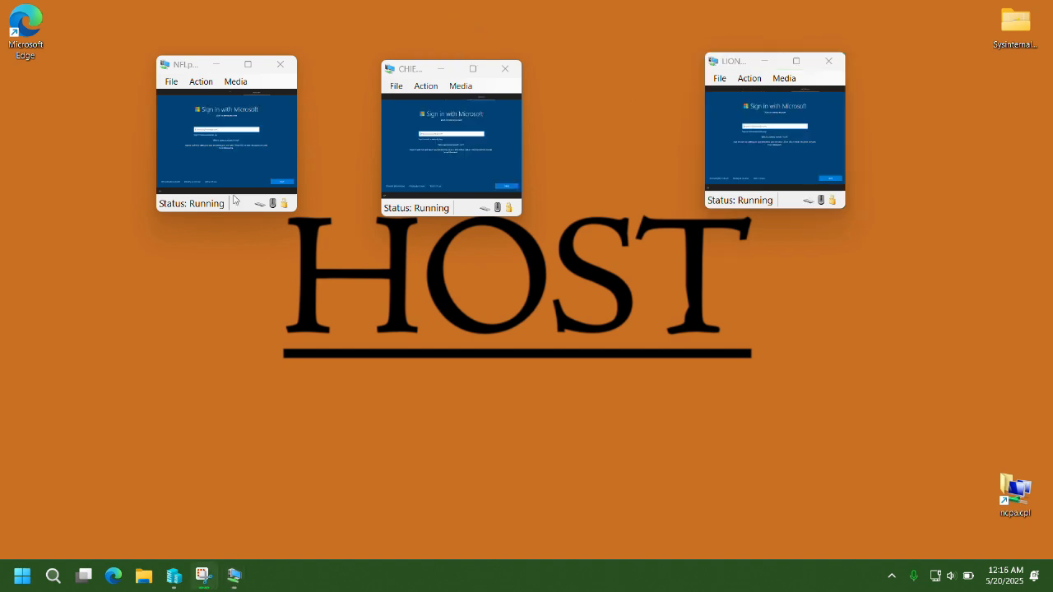
Skip online sign-in on all three VMs and create NFLpc1's local account 'user' with a password.
click(174, 182)
click(397, 187)
click(719, 179)
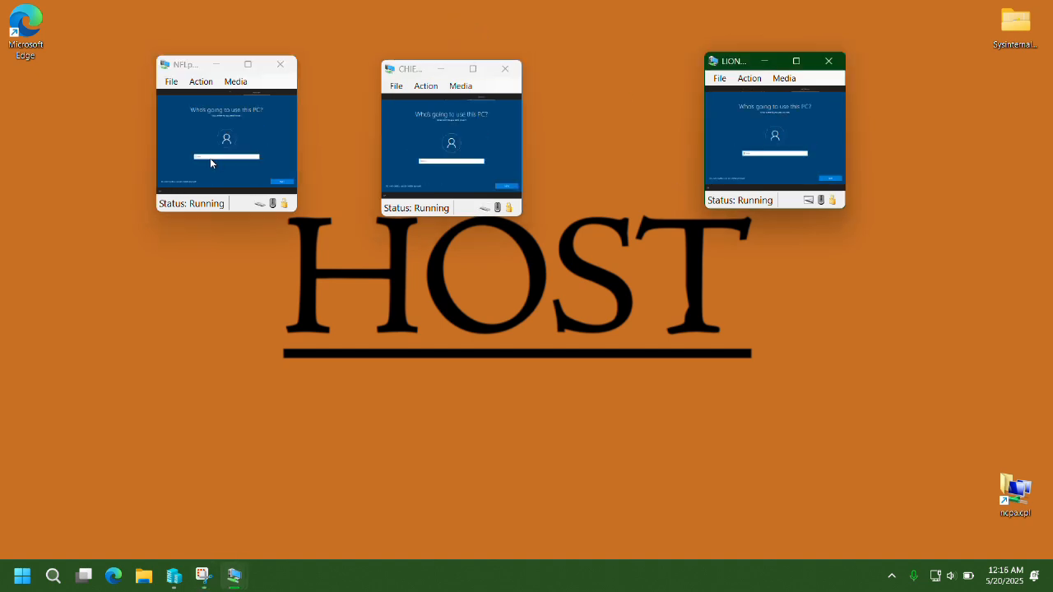
click(207, 156)
text(user)
key(Return)
text(password)
key(Return)
Choose NFLpc1's security question and enter a security answer.
click(208, 157)
click(207, 157)
key(Tab)
text(a)
key(Return)
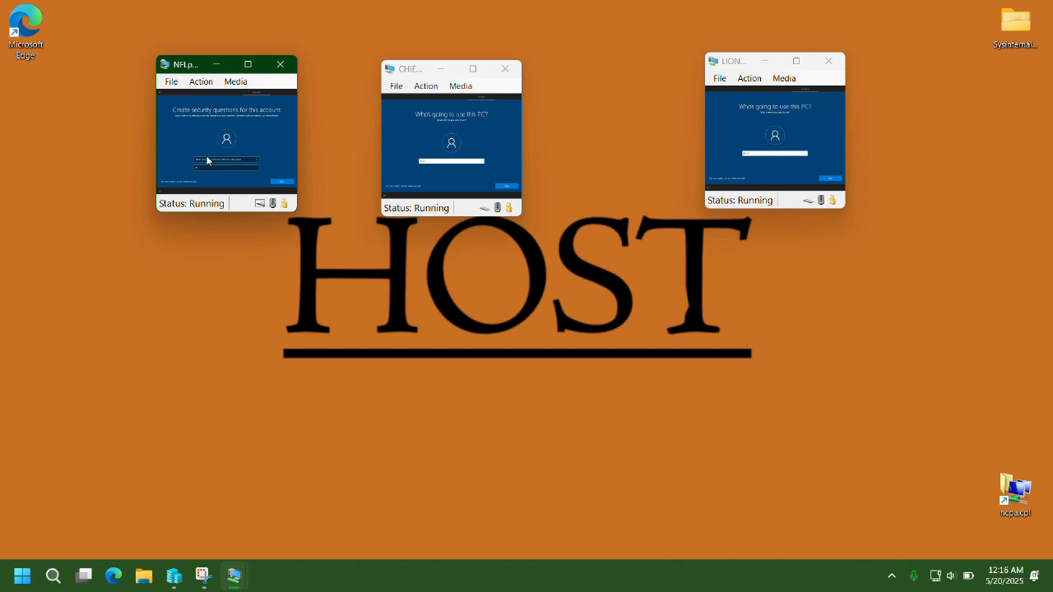
Enter the account passwords and security questions on CHIEFSpc1 and LIONSpc1.
click(436, 161)
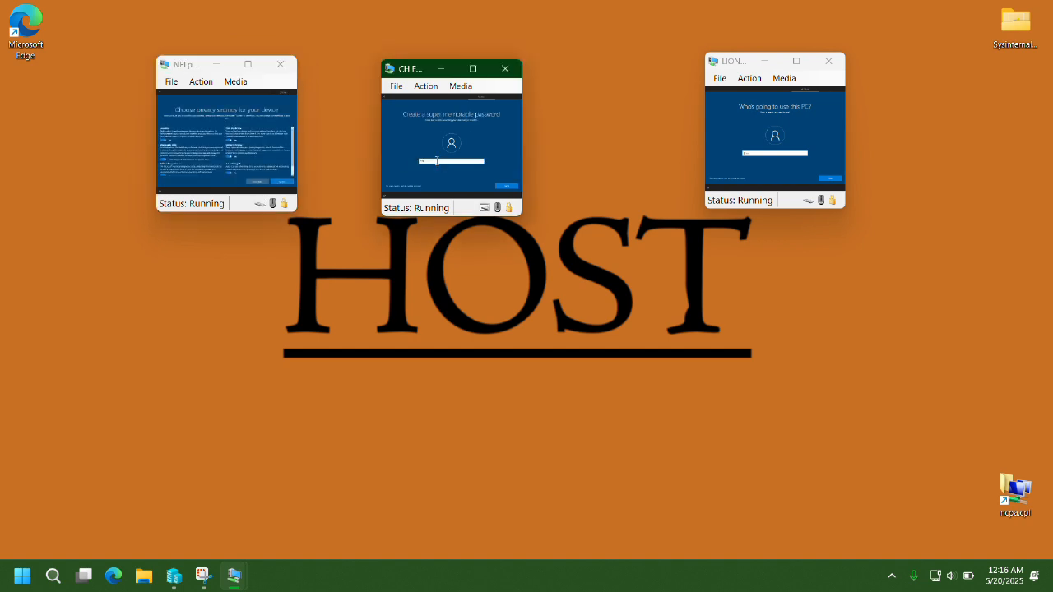
key(Return)
text(password)
key(Return)
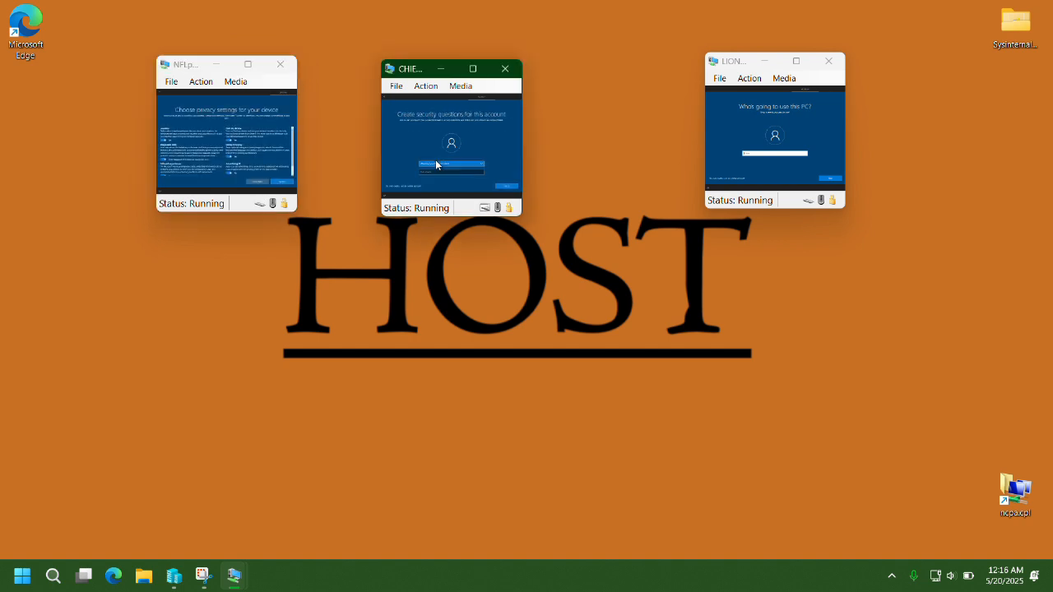
click(755, 153)
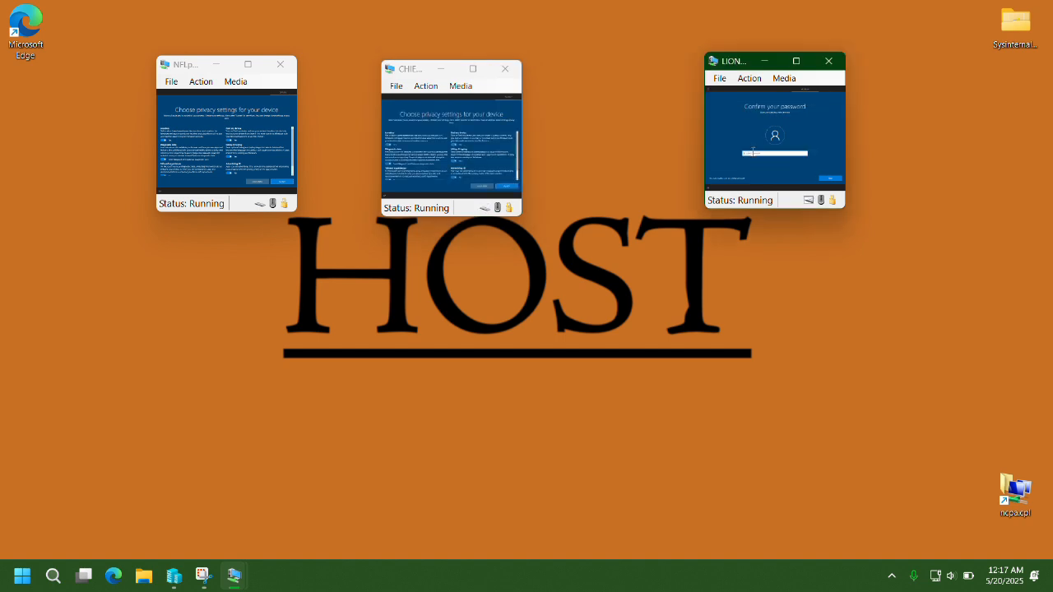
key(Return)
key(Return)
key(Down)
key(Tab)
text(a)
Take NFLpc1 through its privacy settings and Cortana step, finishing LIONSpc1's security questions.
key(Return)
click(197, 190)
key(Tab)
key(Tab)
key(Tab)
key(Tab)
key(Tab)
key(Return)
click(257, 181)
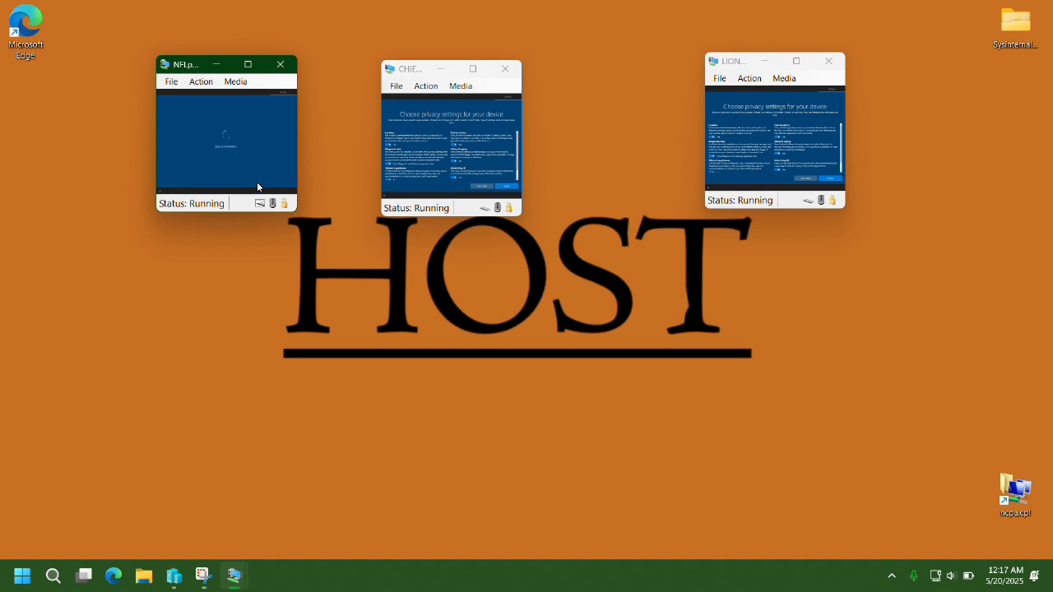
Turn off and accept the privacy options on CHIEFSpc1 and LIONSpc1, continuing LIONSpc1's setup.
click(411, 184)
key(space)
key(Tab)
key(space)
key(Tab)
key(space)
key(Tab)
key(space)
key(Tab)
key(space)
key(Tab)
key(space)
key(Return)
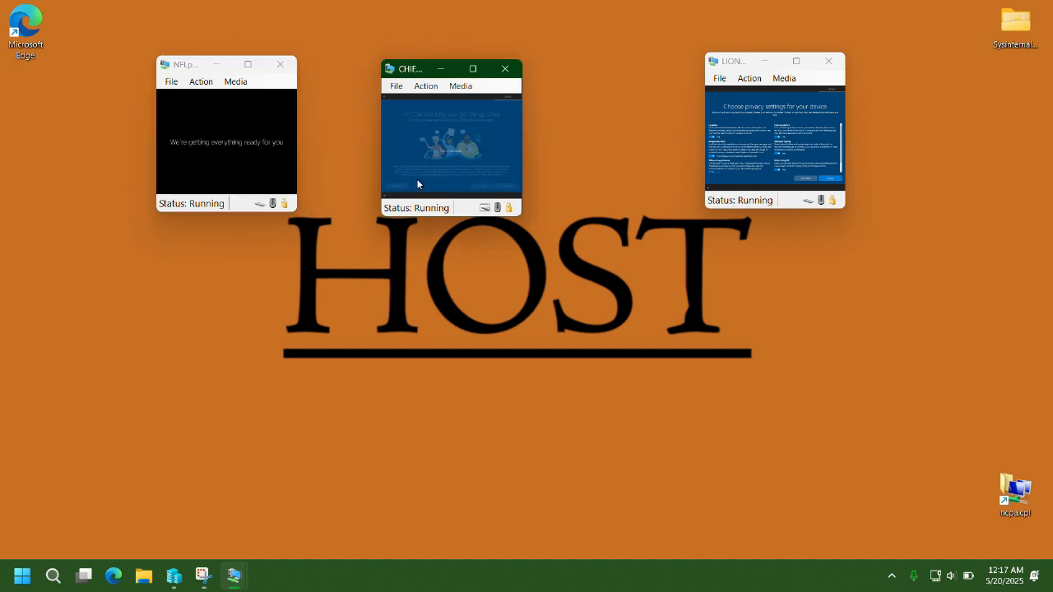
click(722, 181)
key(space)
key(Tab)
key(space)
key(Tab)
key(space)
key(Tab)
key(space)
key(Tab)
key(space)
key(Tab)
key(space)
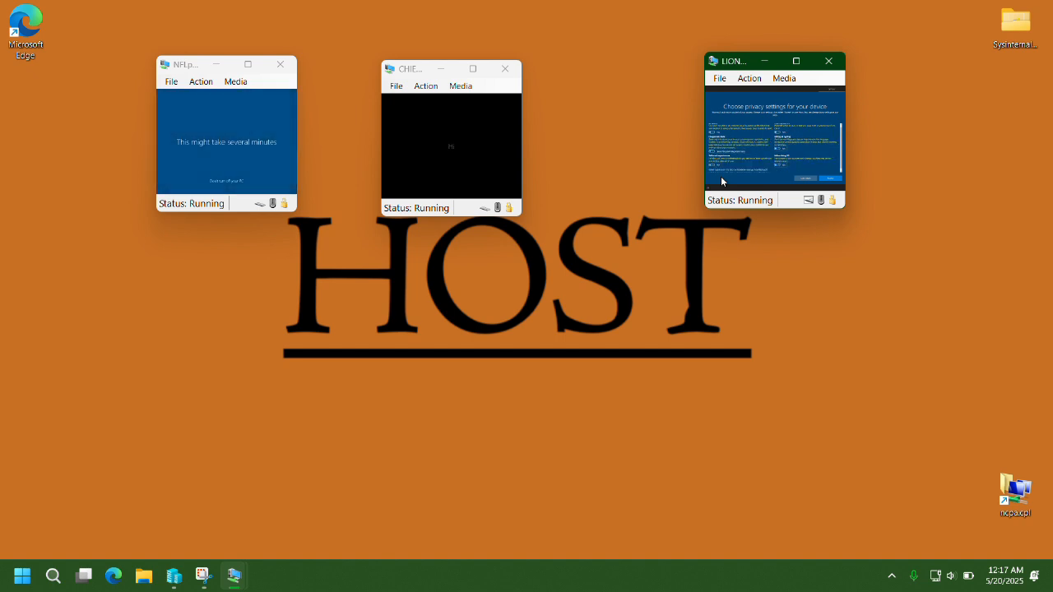
key(Return)
click(803, 178)
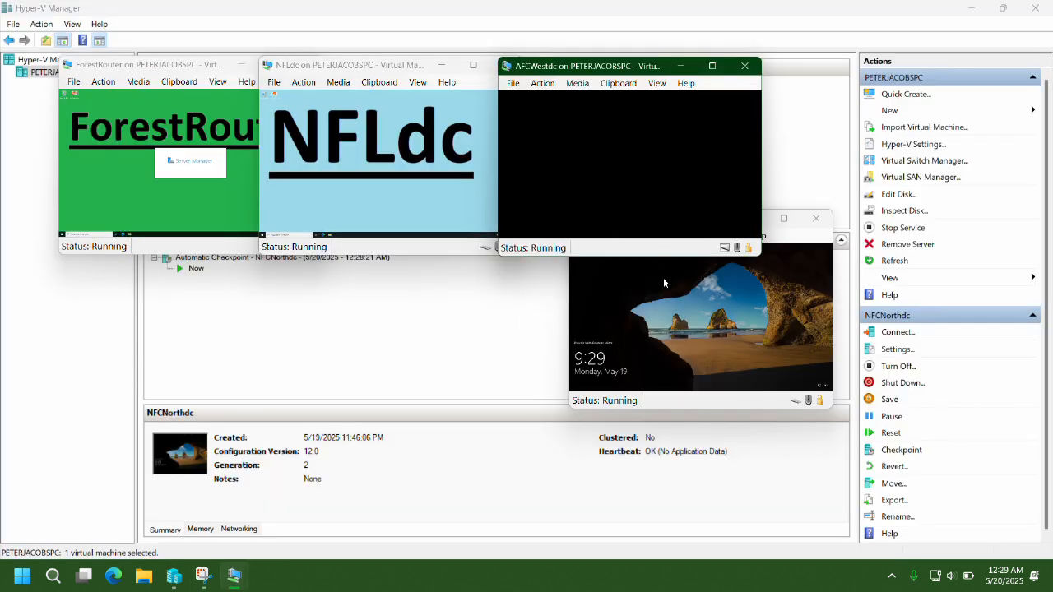
Wake NFCNorthdc to its sign-in screen, check the VM windows, then restore Hyper-V Manager from the taskbar.
click(664, 282)
click(654, 323)
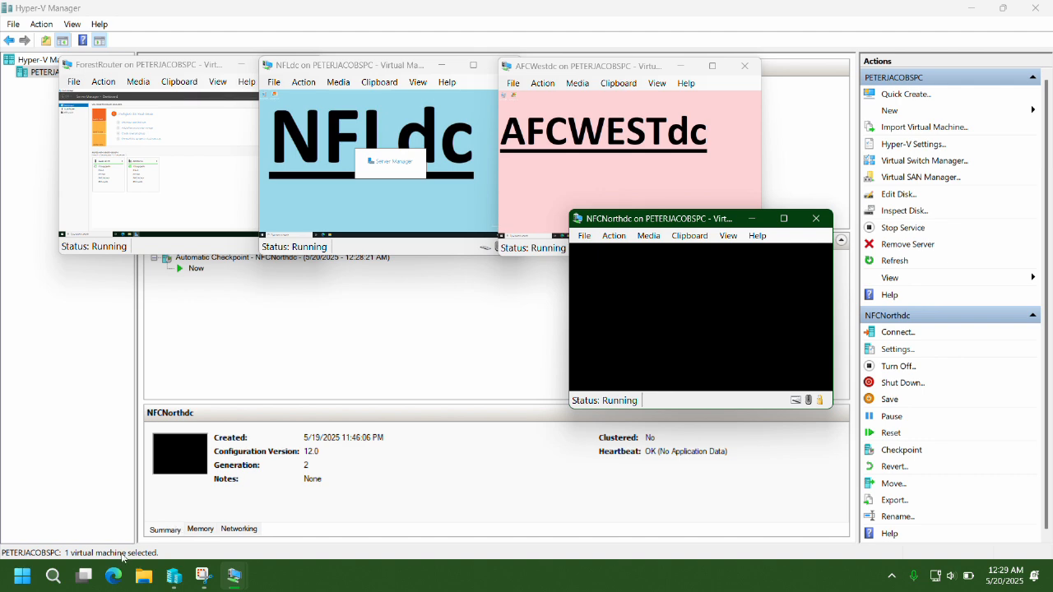
click(172, 578)
click(172, 578)
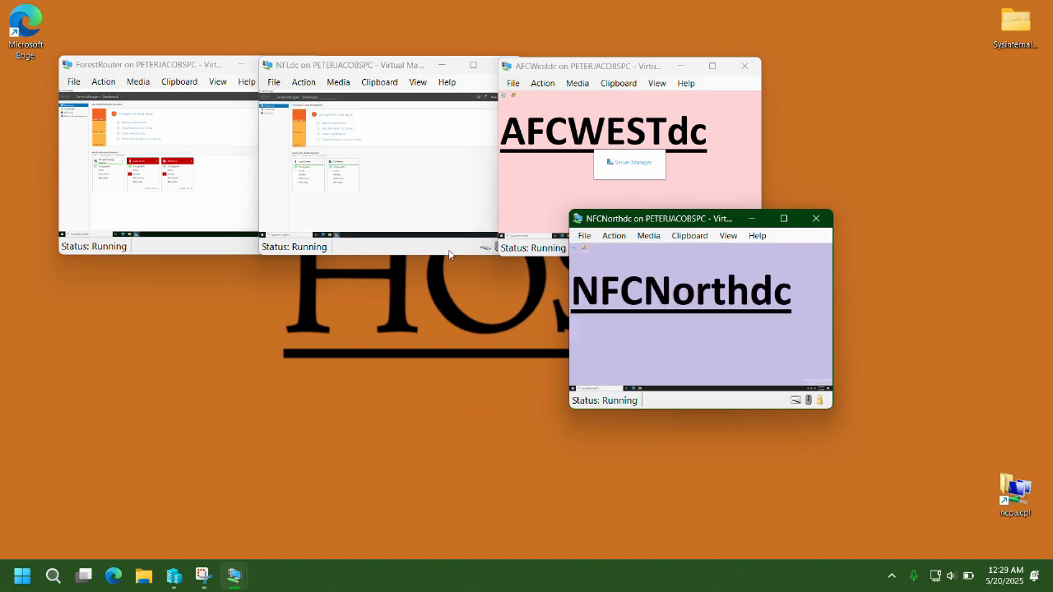
mouse_move(236, 578)
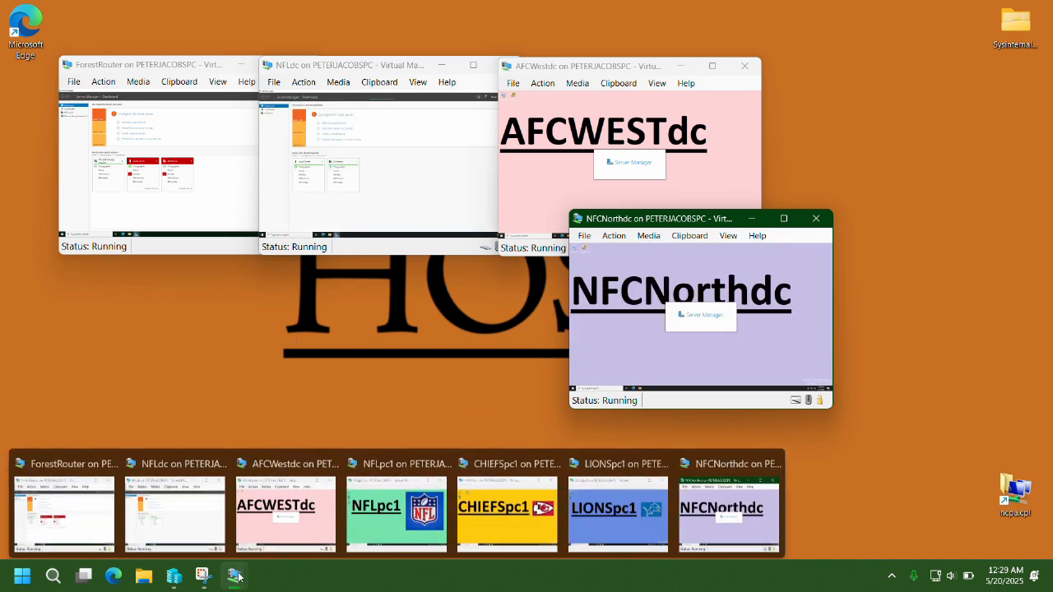
mouse_move(173, 583)
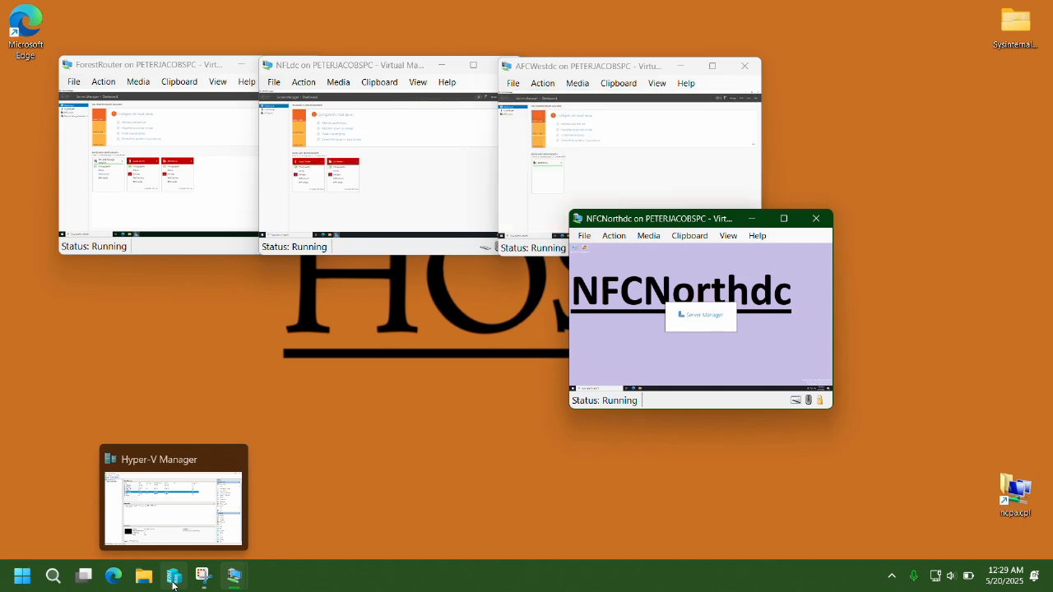
click(173, 580)
Create a private virtual switch named nflswitch.
click(902, 160)
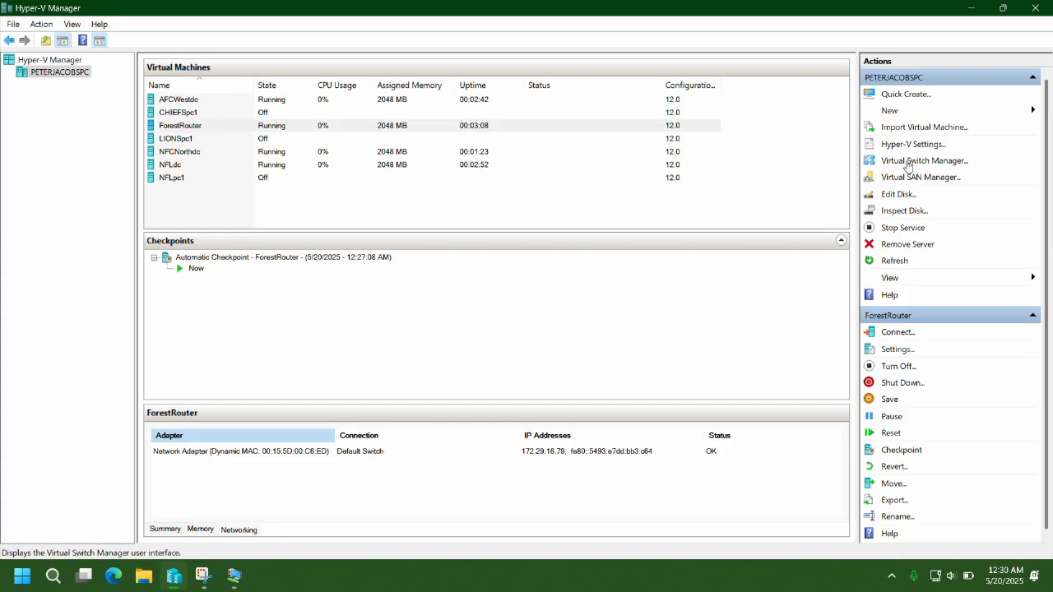
click(520, 138)
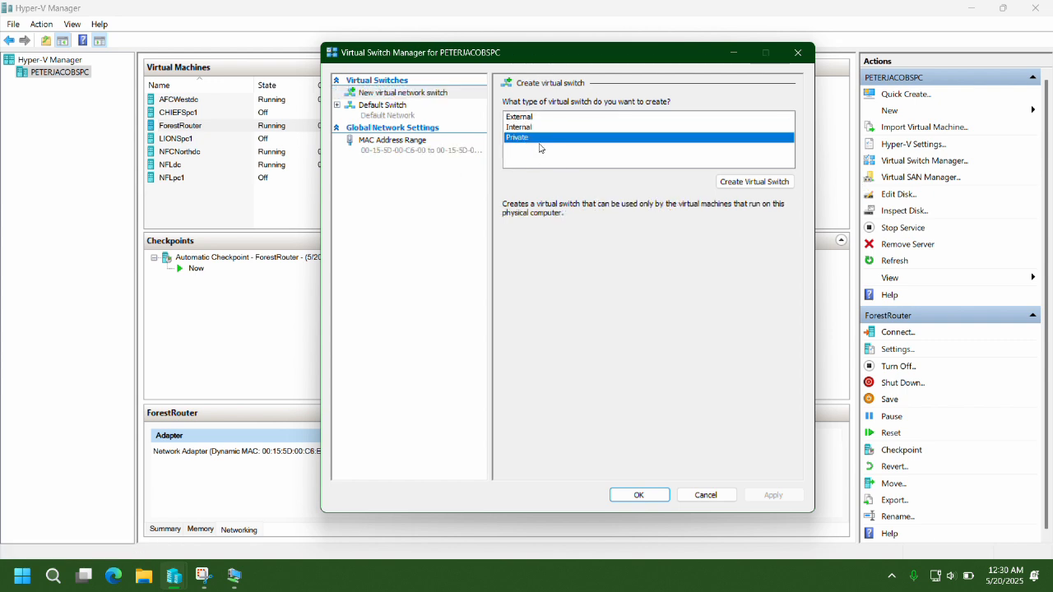
click(704, 183)
key(Tab)
text(nflw)
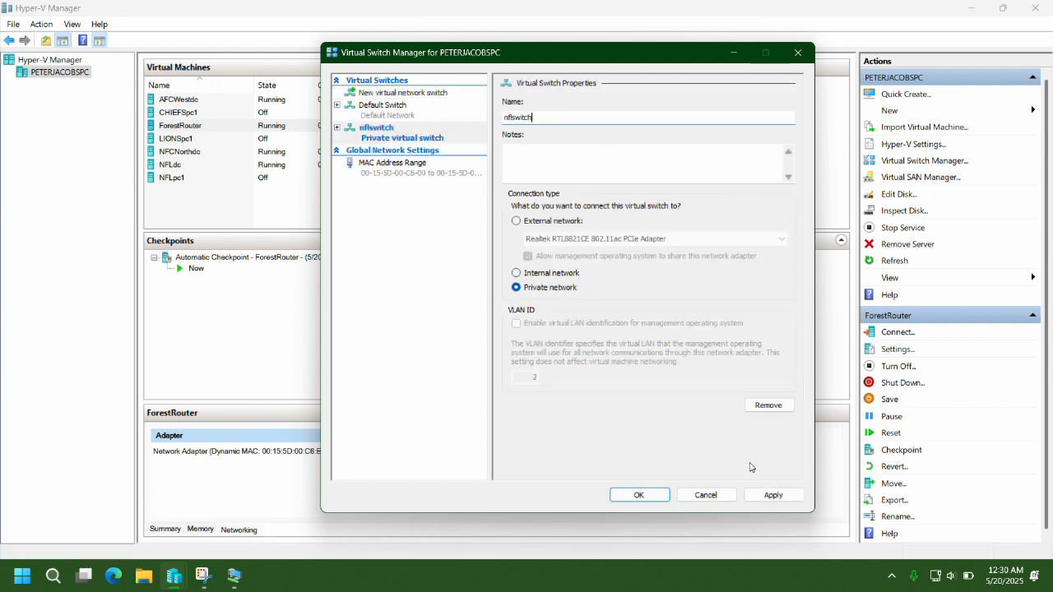
click(773, 494)
Create a second private virtual switch named afcwestswitch.
click(403, 96)
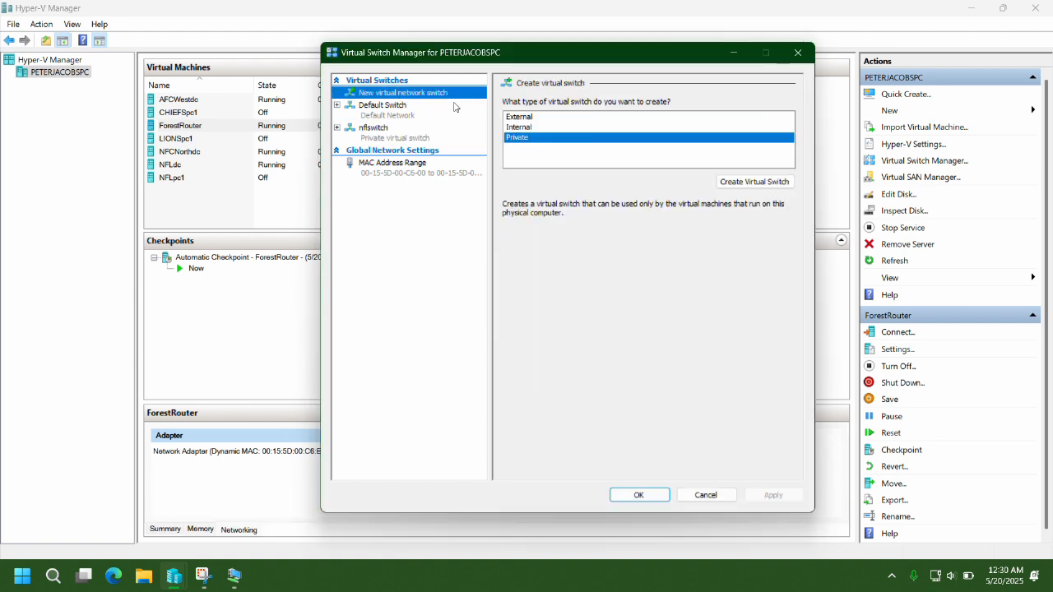
click(739, 183)
key(Tab)
text(af)
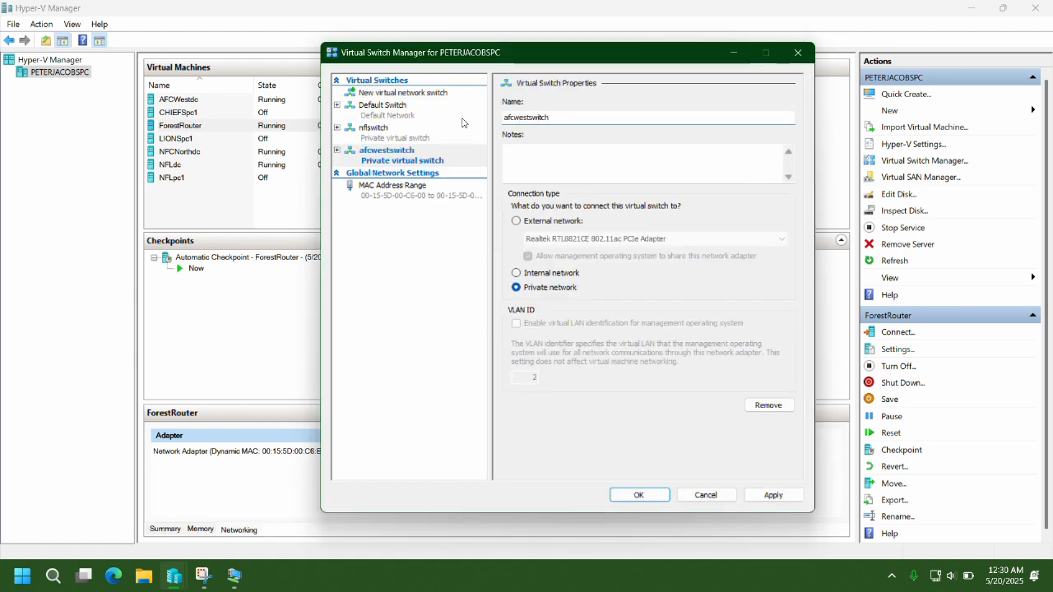
click(773, 494)
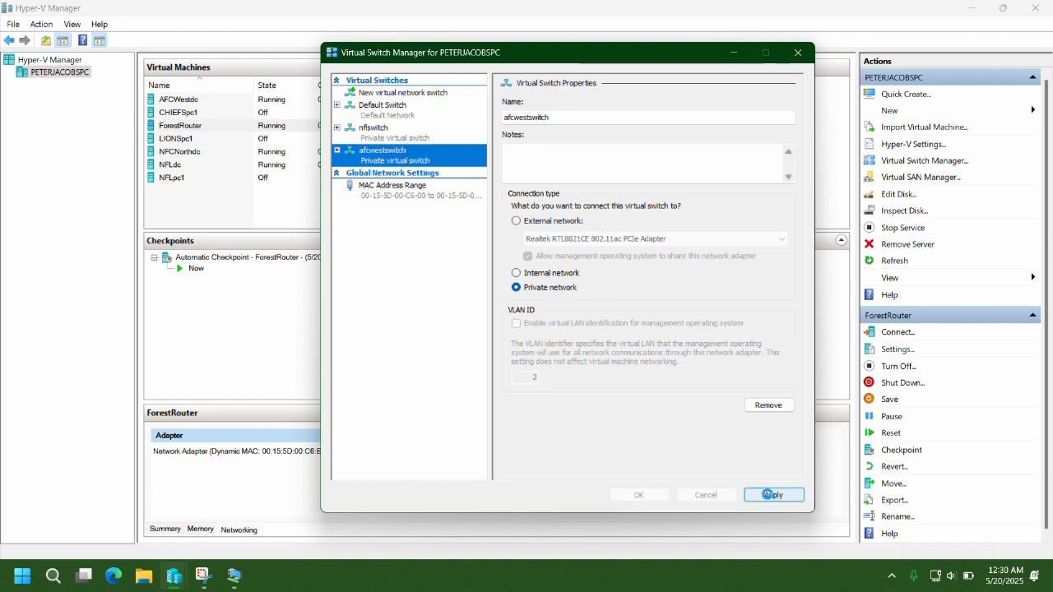
Start a third private switch but discard it after it was misnamed.
click(399, 93)
click(738, 181)
key(Tab)
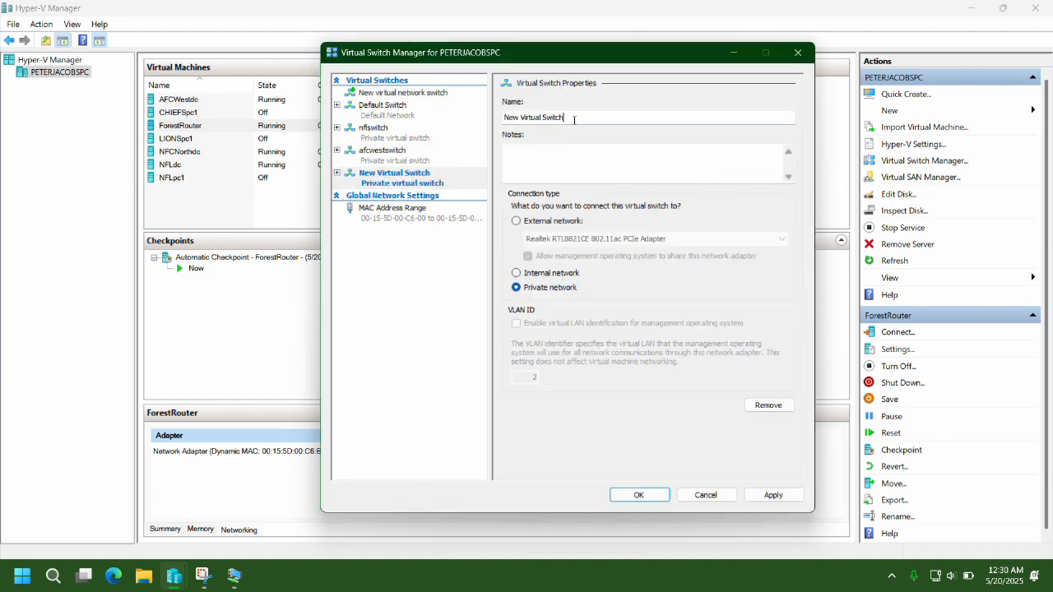
text(nflswitchfcn)
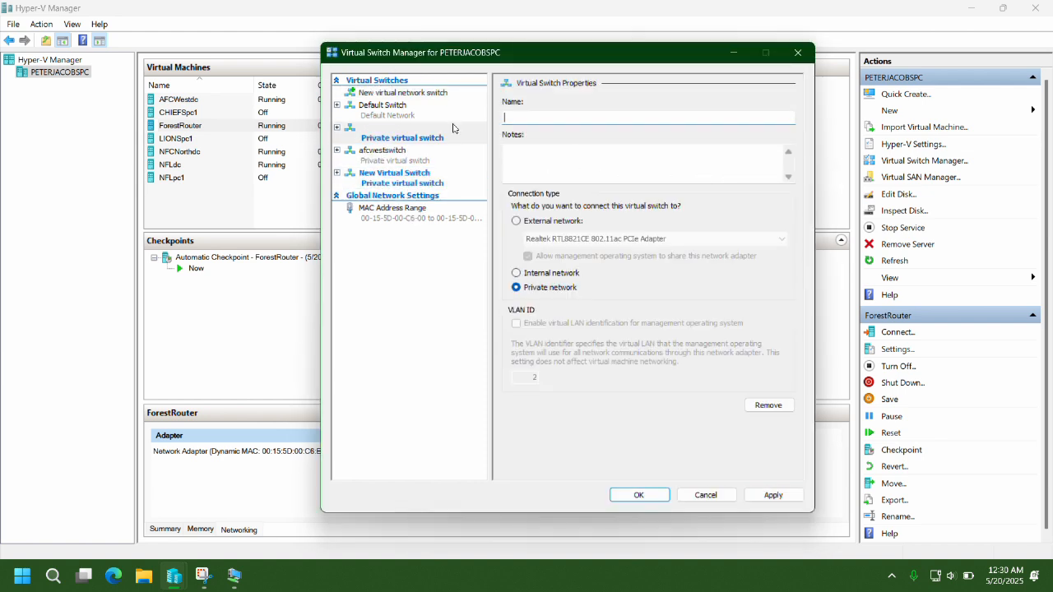
key(Return)
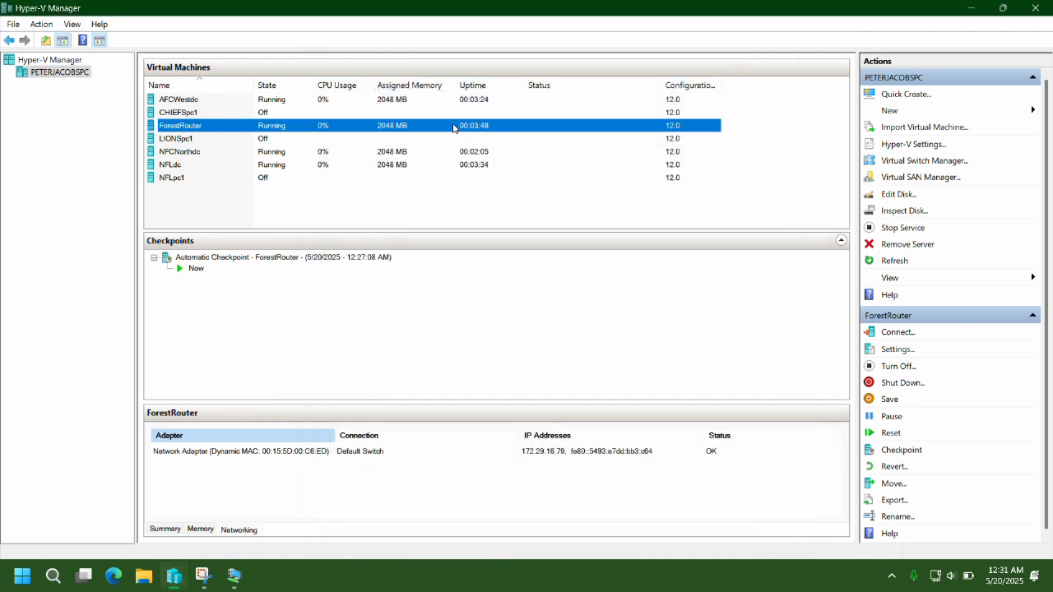
Create the private switch nfcnorthswitch and close Virtual Switch Manager.
click(924, 161)
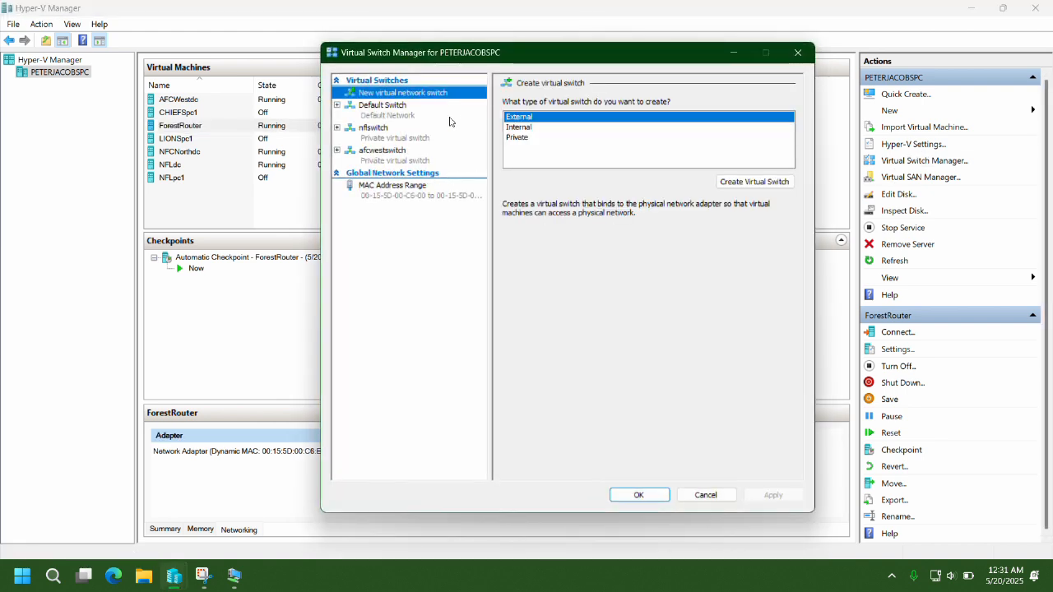
click(510, 137)
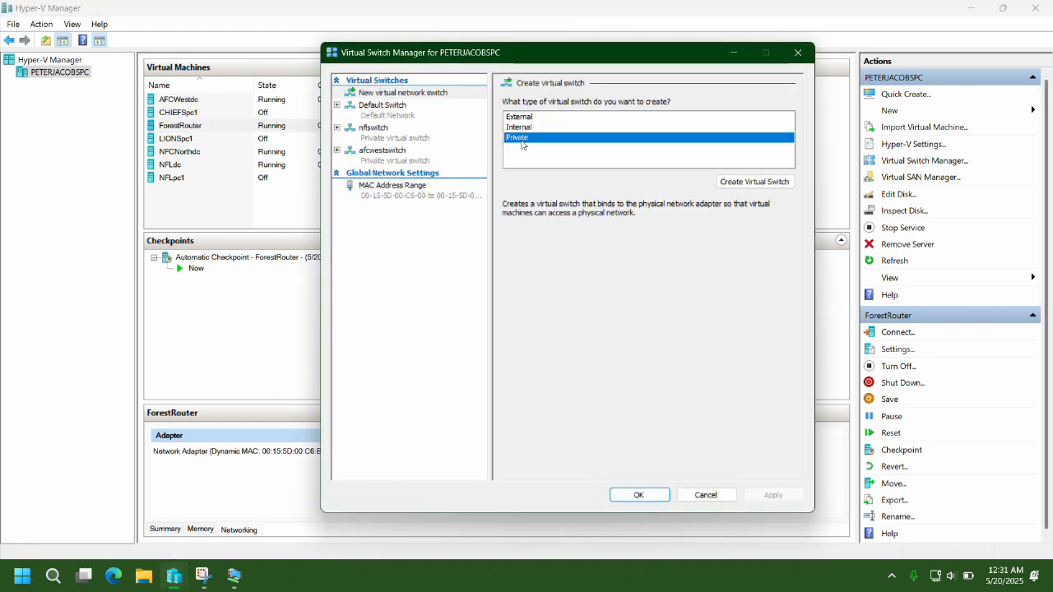
click(740, 182)
drag(587, 119, 478, 125)
text(nfcnorthswitch)
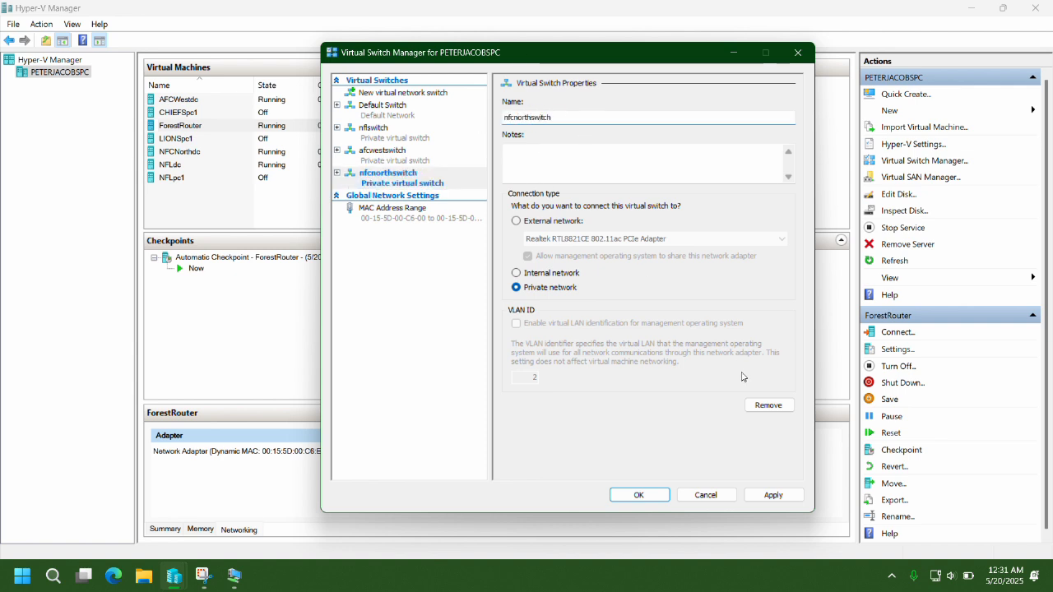
click(650, 496)
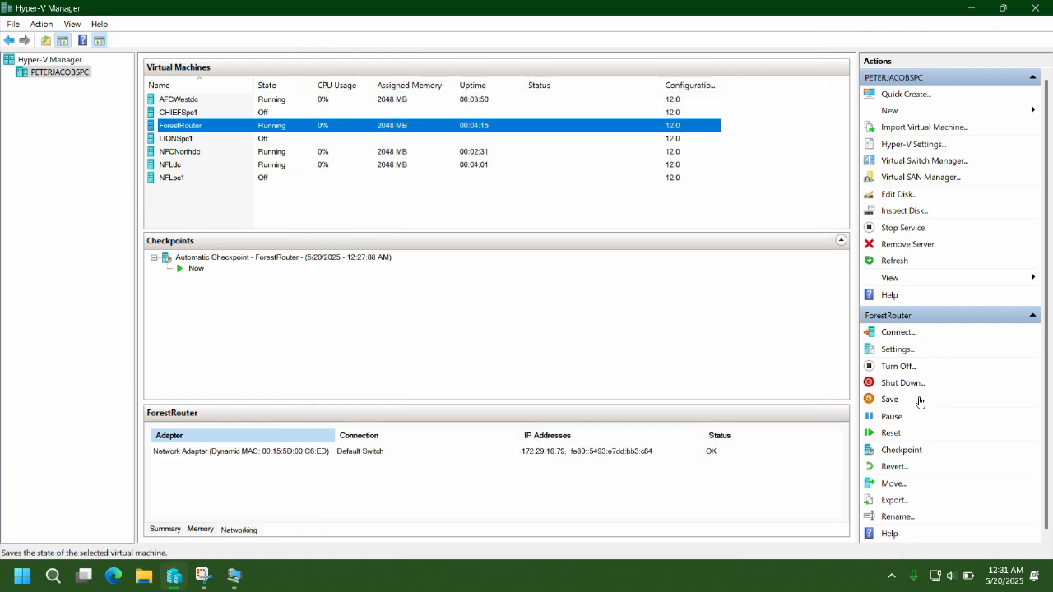
Connect ForestRouter's existing network adapter to nflswitch.
click(901, 353)
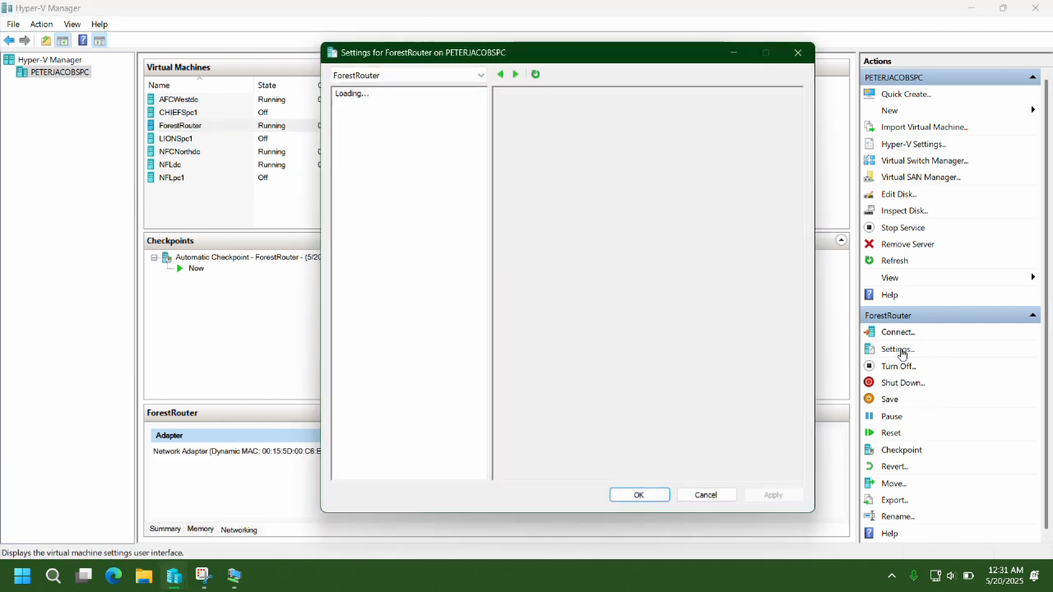
click(385, 268)
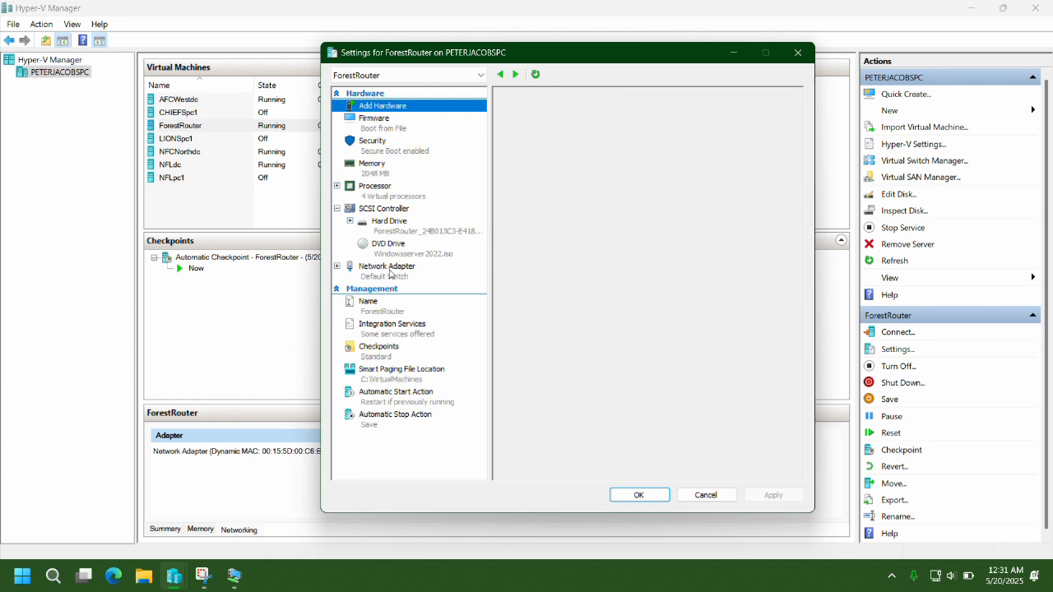
click(659, 142)
click(658, 179)
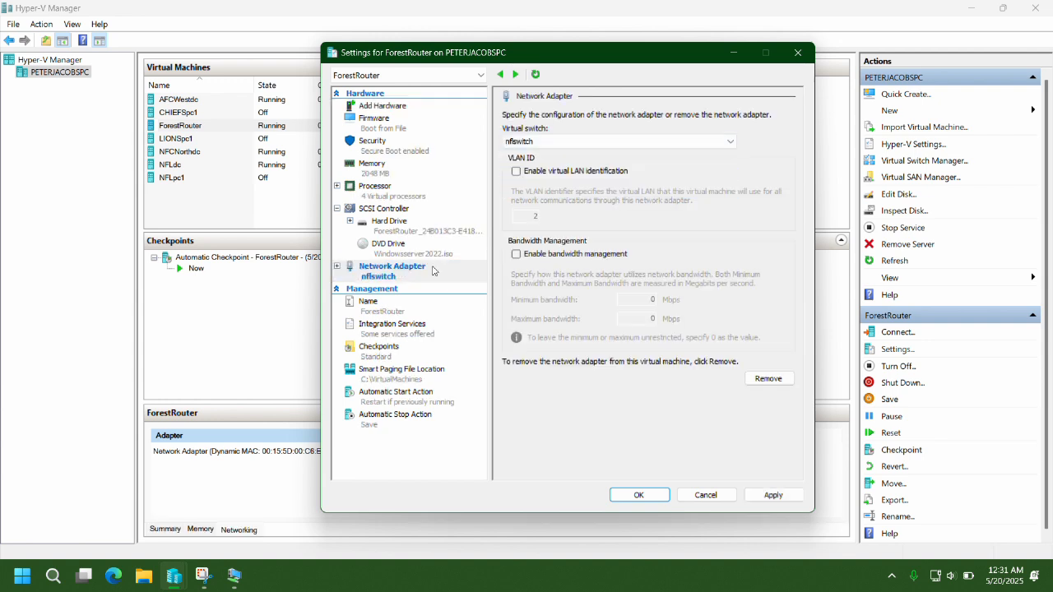
Add a second network adapter to ForestRouter connected to afcwestswitch.
click(388, 109)
click(535, 153)
click(770, 212)
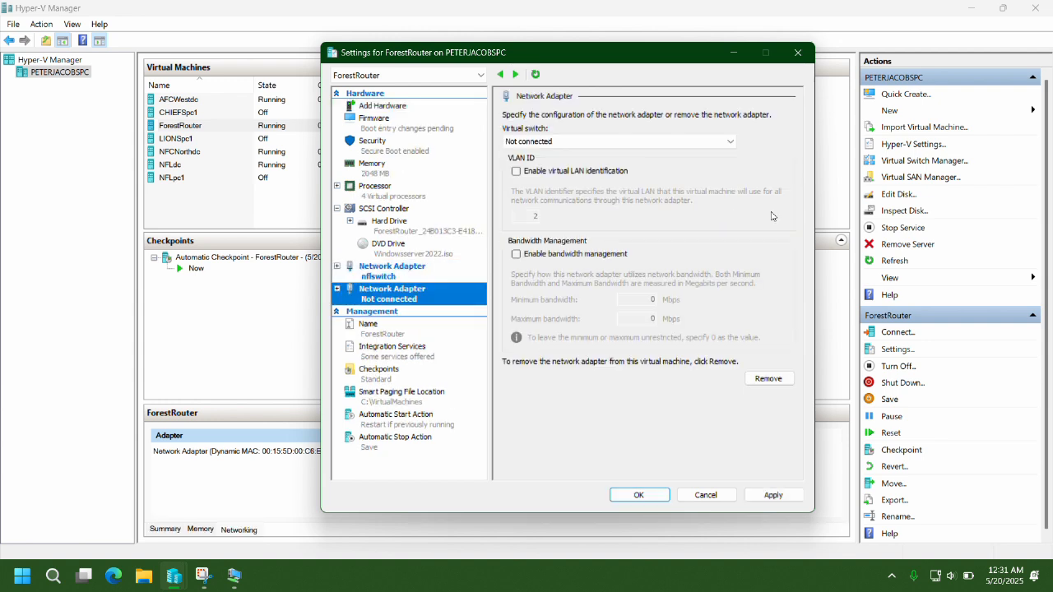
click(727, 145)
click(664, 174)
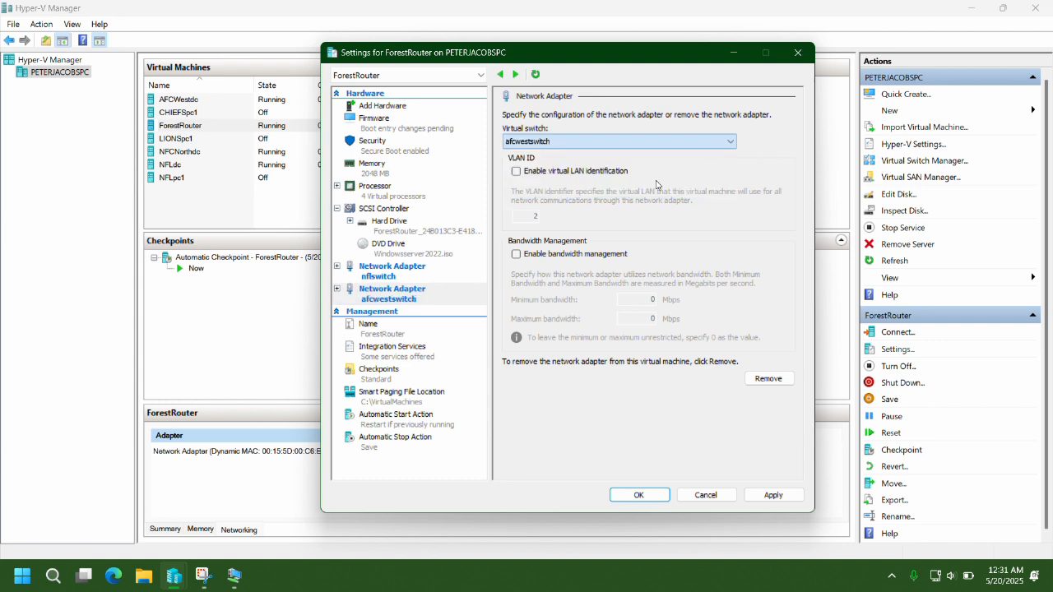
click(771, 494)
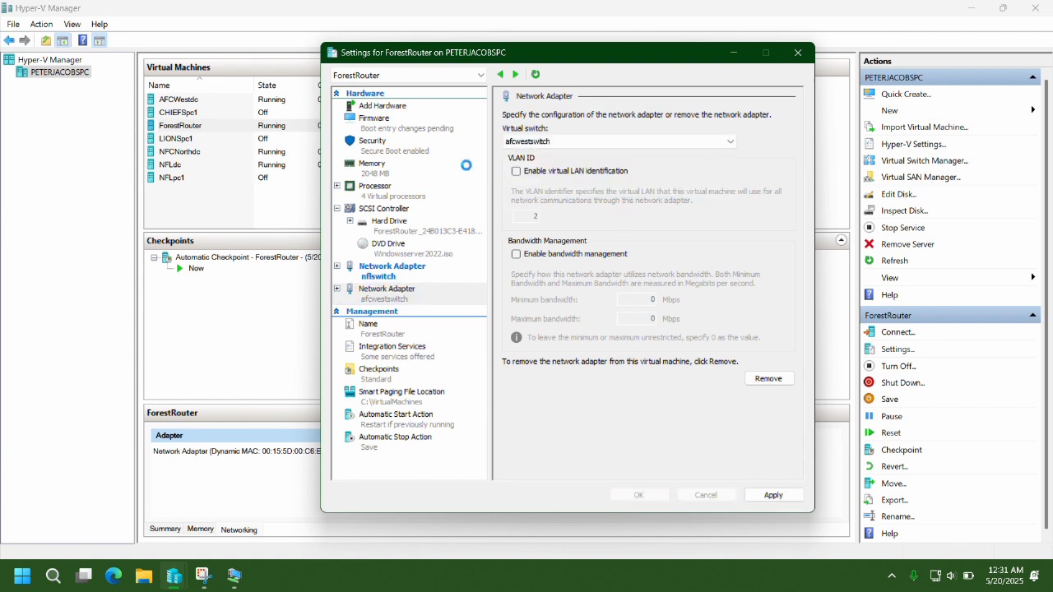
Add a third network adapter on nfcnorthswitch and save ForestRouter's settings.
click(385, 107)
click(767, 208)
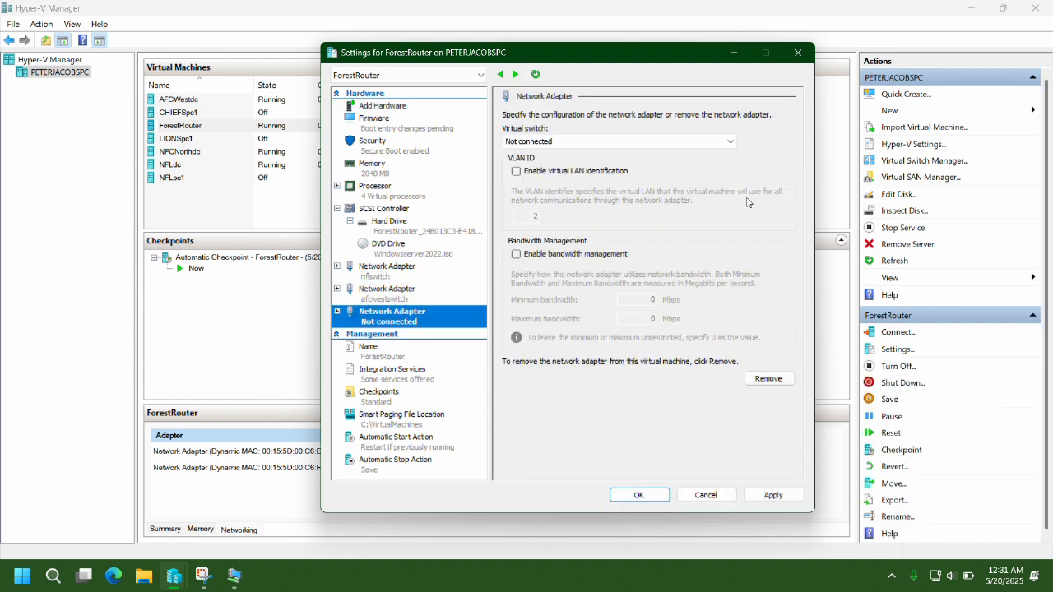
click(729, 142)
click(639, 194)
click(774, 495)
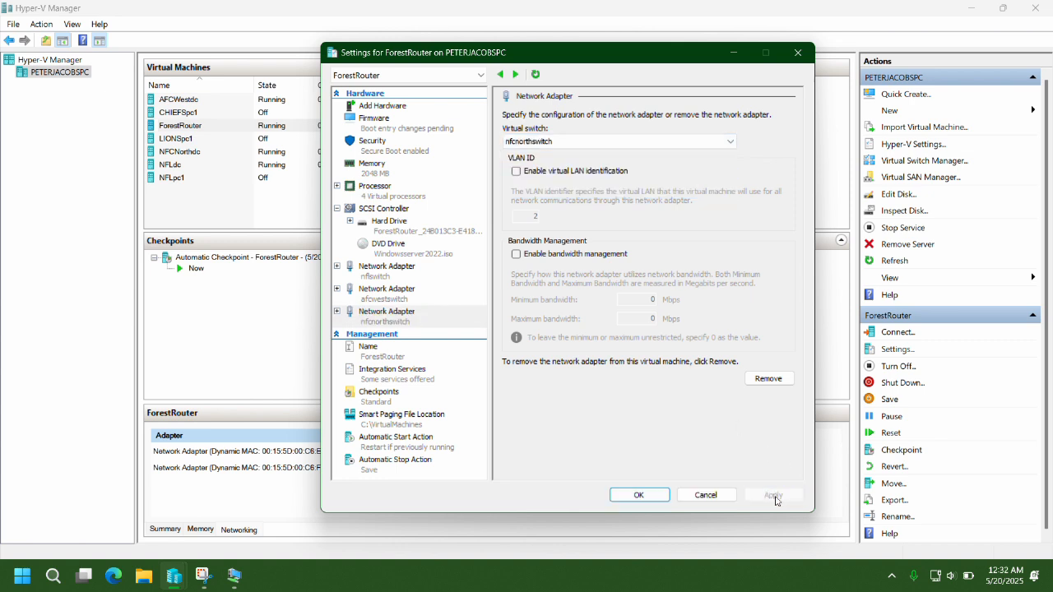
click(649, 493)
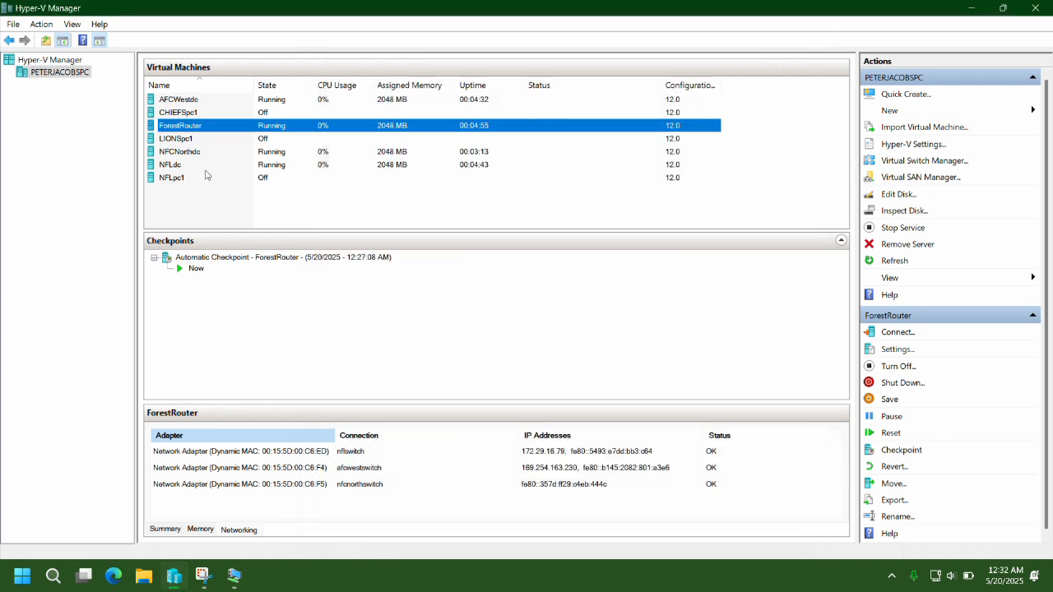
Connect NFLdc's network adapter to nflswitch.
click(175, 164)
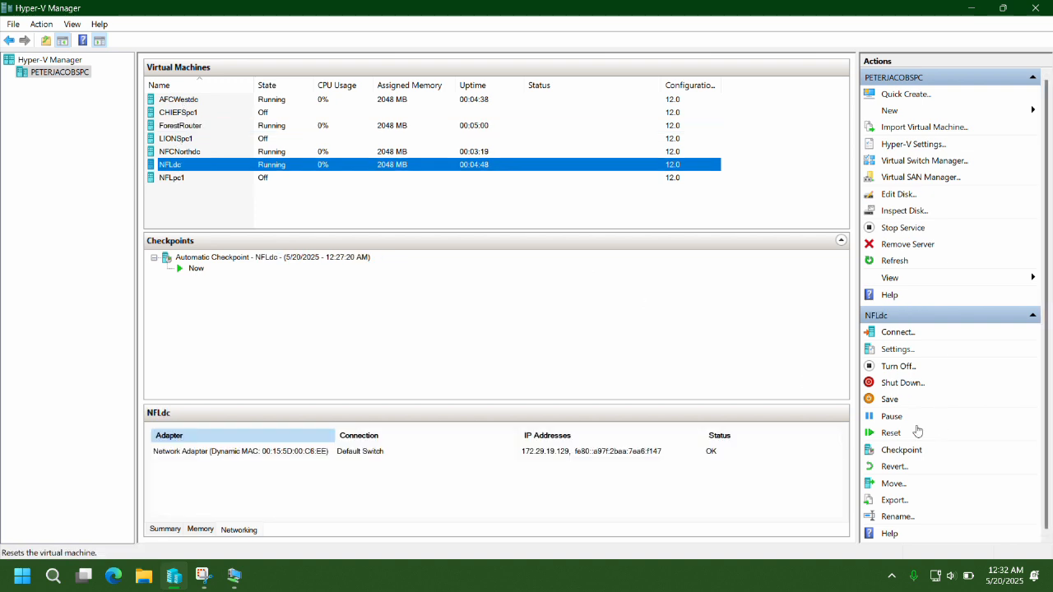
click(897, 350)
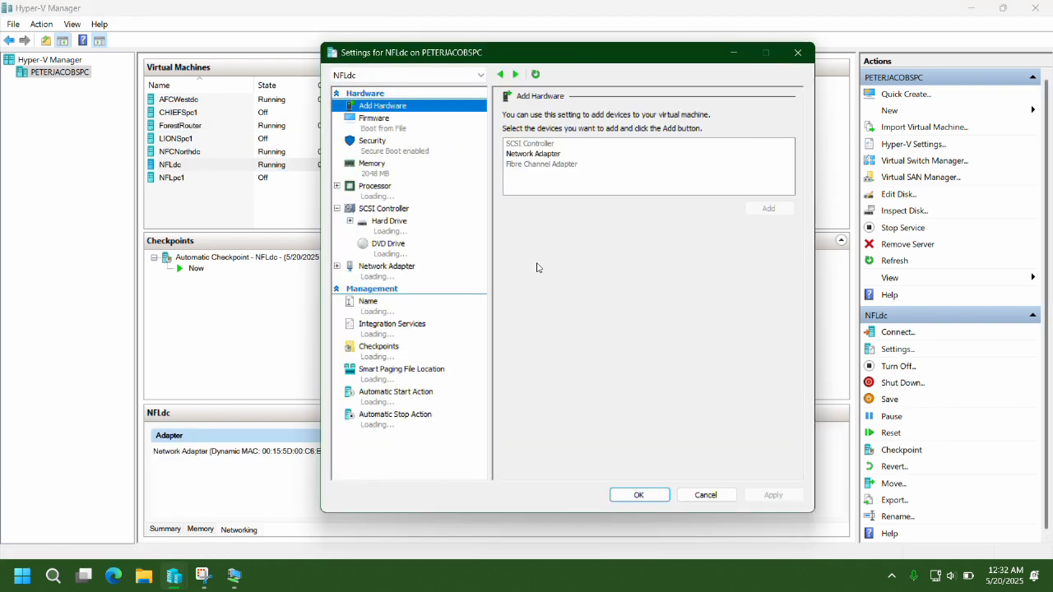
click(401, 275)
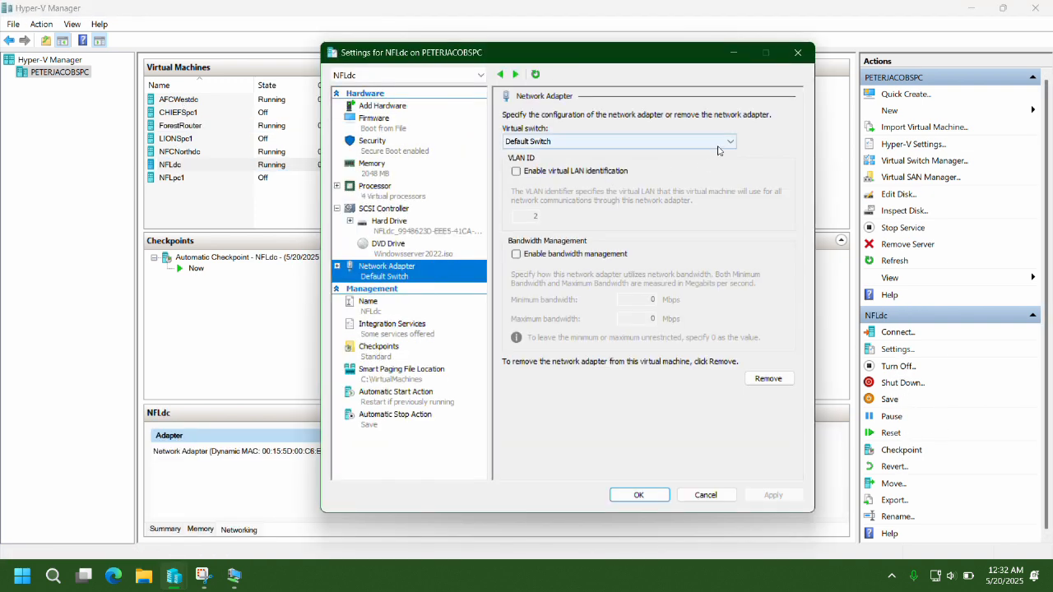
click(711, 143)
click(662, 172)
click(639, 498)
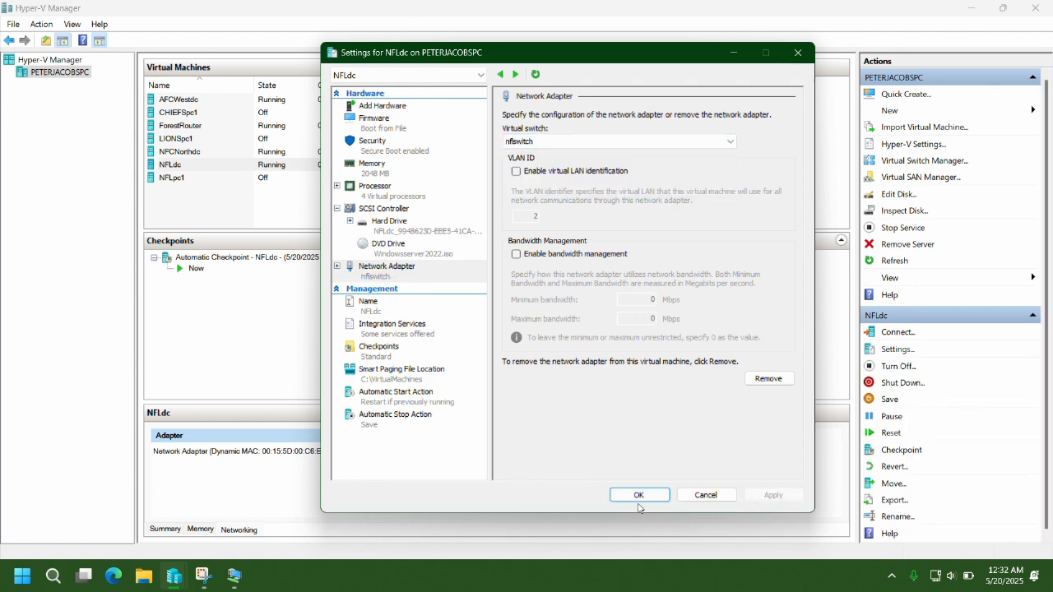
Connect AFCWestdc's network adapter to afcwestswitch.
click(185, 99)
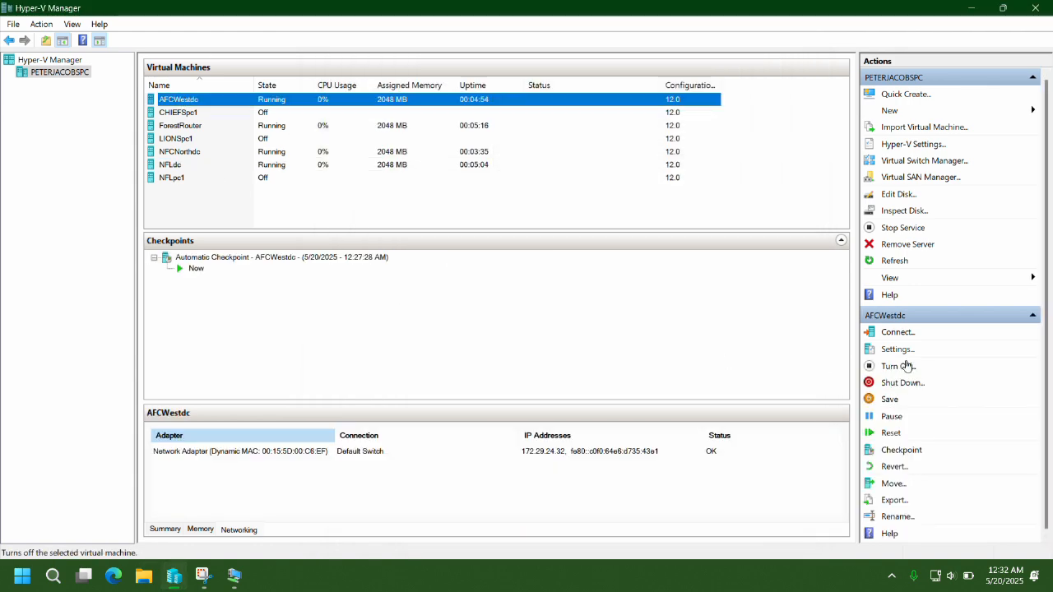
click(897, 349)
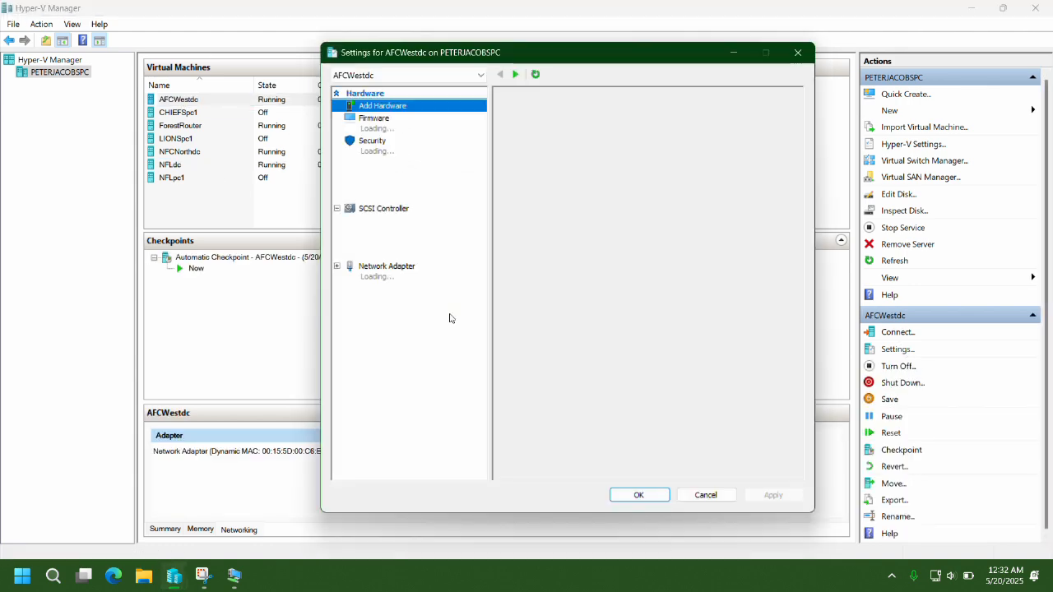
click(386, 268)
click(658, 141)
click(635, 187)
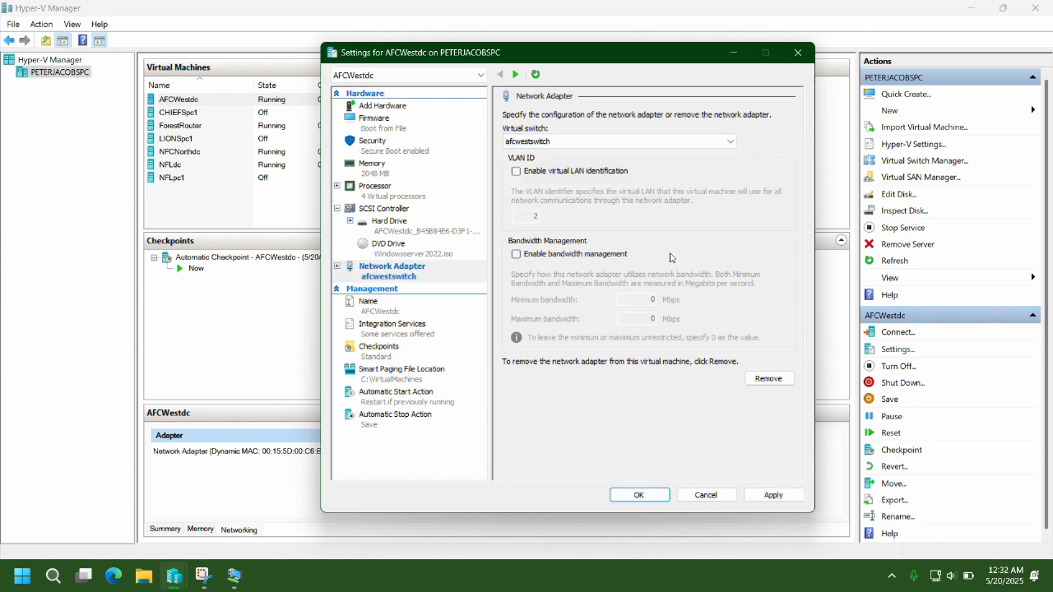
click(642, 497)
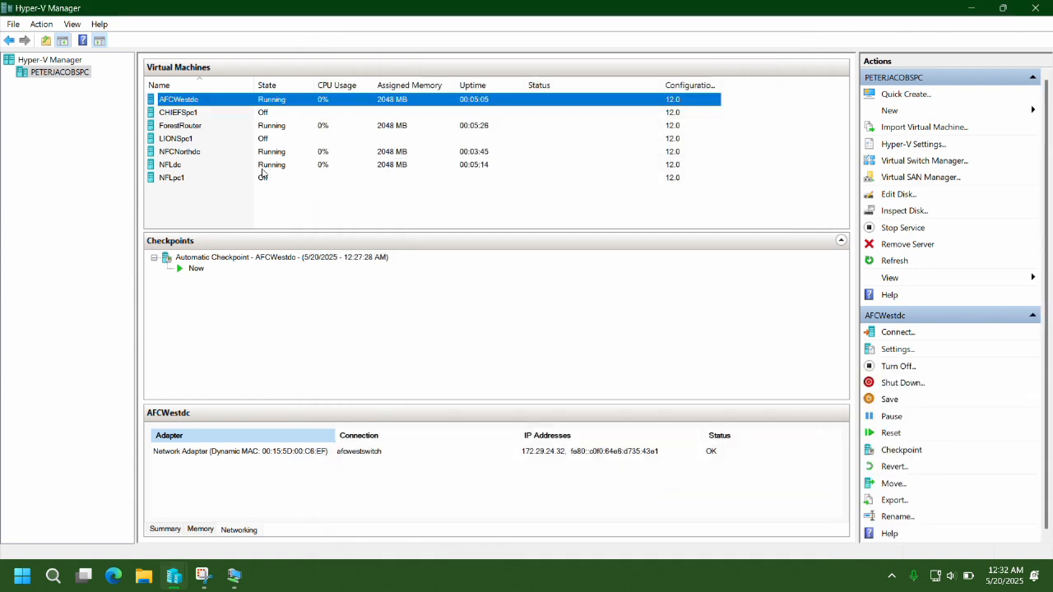
Add a new network adapter to NFCNorthdc connected to nfcnorthswitch.
click(181, 153)
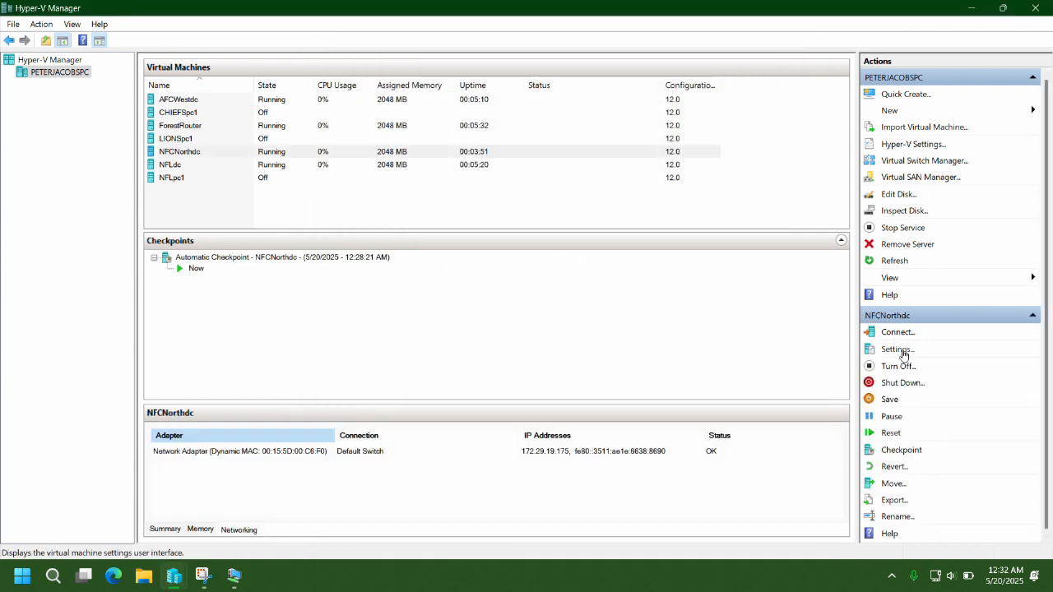
click(901, 352)
click(533, 154)
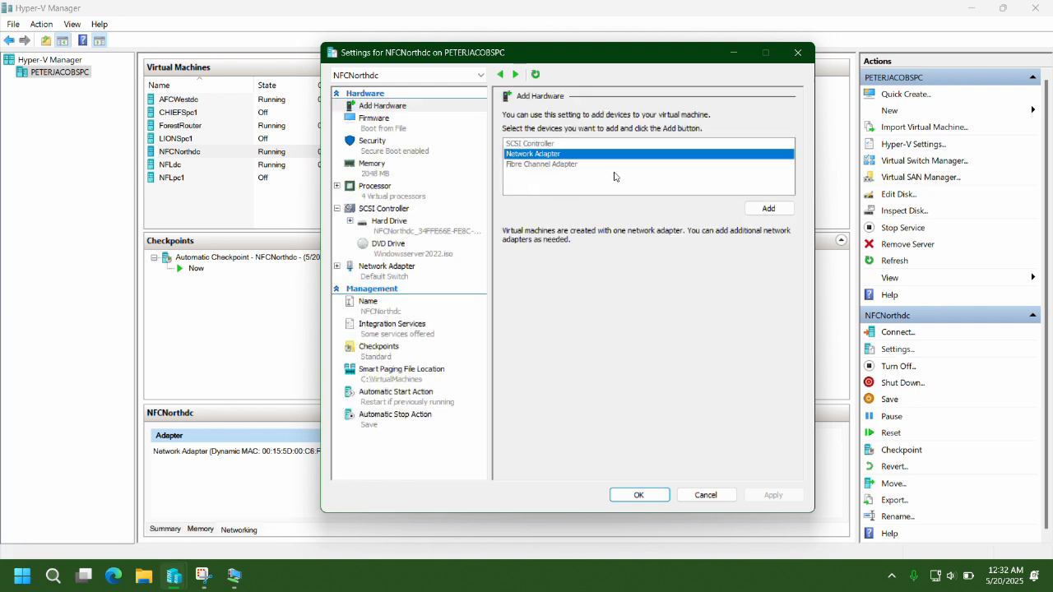
click(762, 209)
click(732, 143)
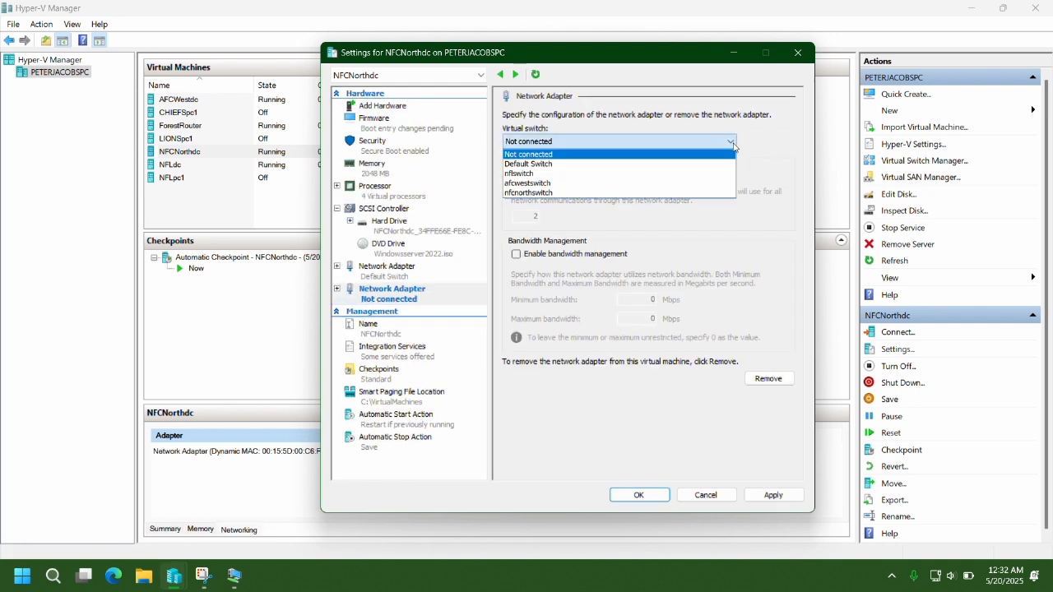
click(593, 193)
click(773, 495)
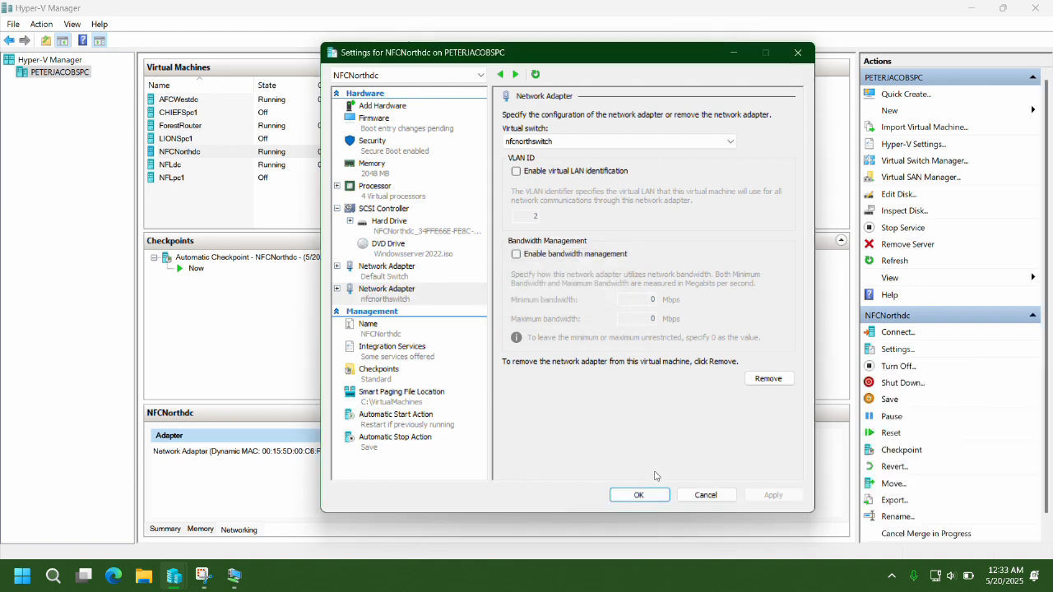
click(646, 495)
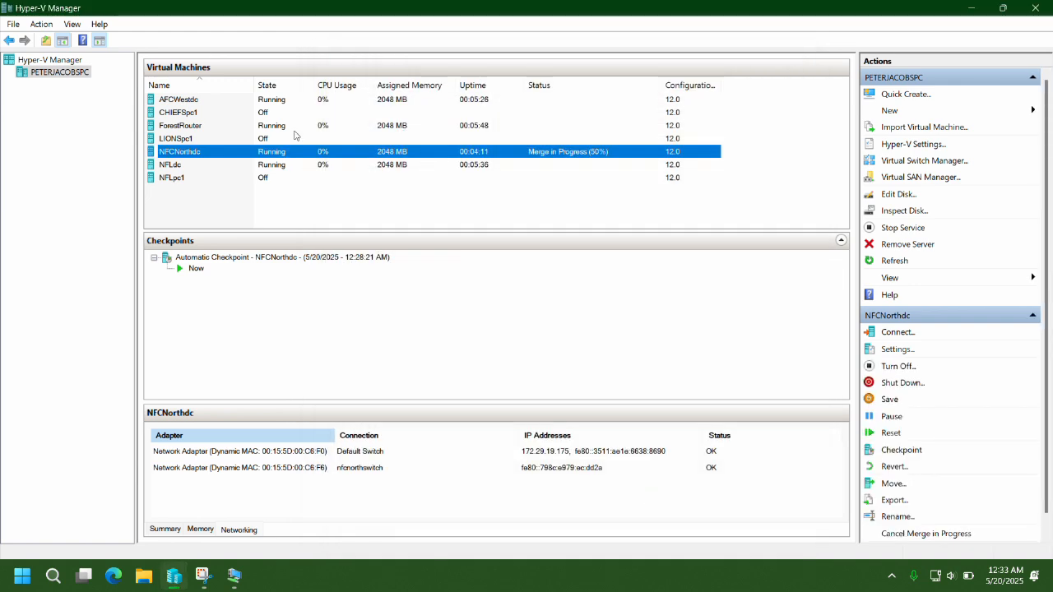
Select ForestRouter and bring its VM connection window to the front.
click(196, 126)
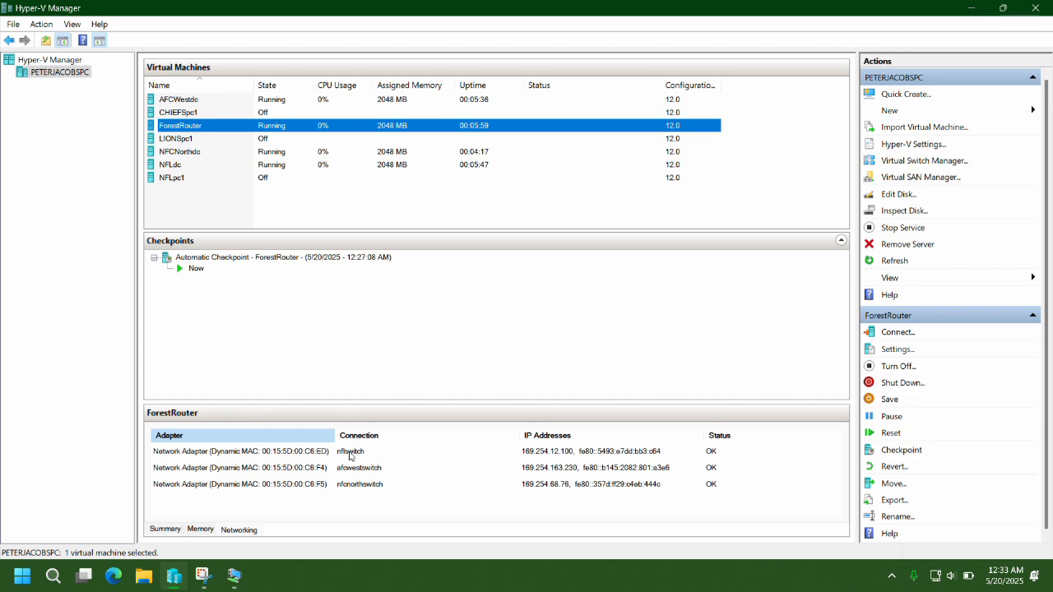
mouse_move(244, 583)
click(84, 520)
Make the ForestRouter console full screen and open Network Connections with ncpa.cpl.
click(272, 64)
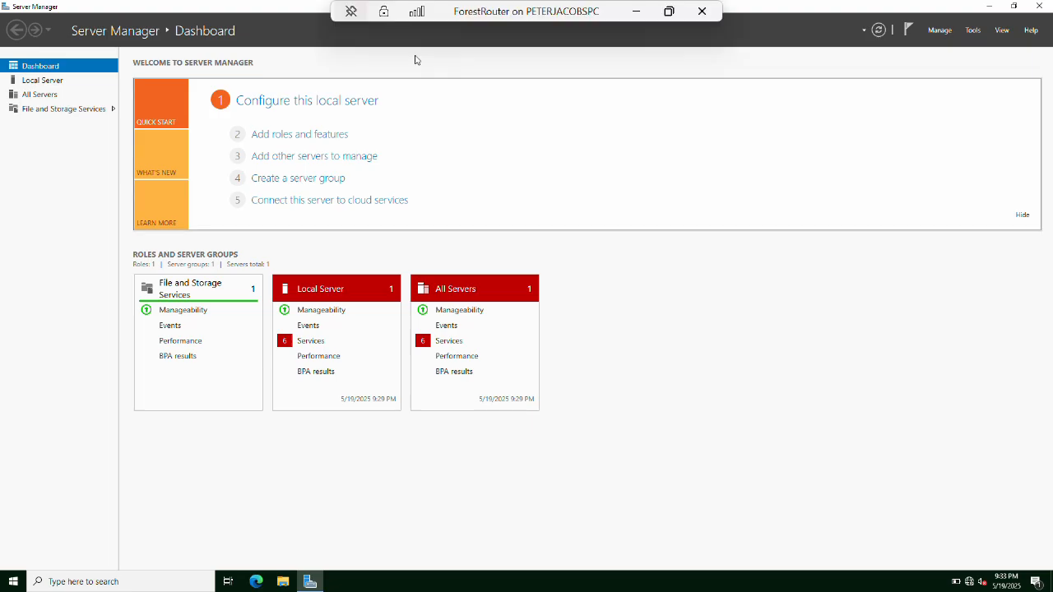
key(super+r)
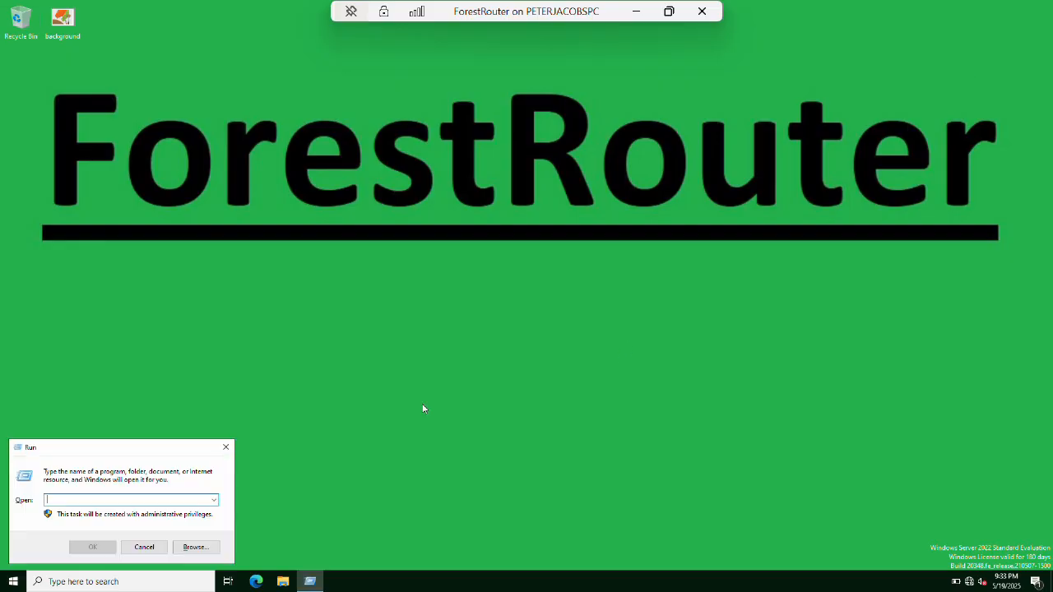
text(ncpa.cpl)
key(Return)
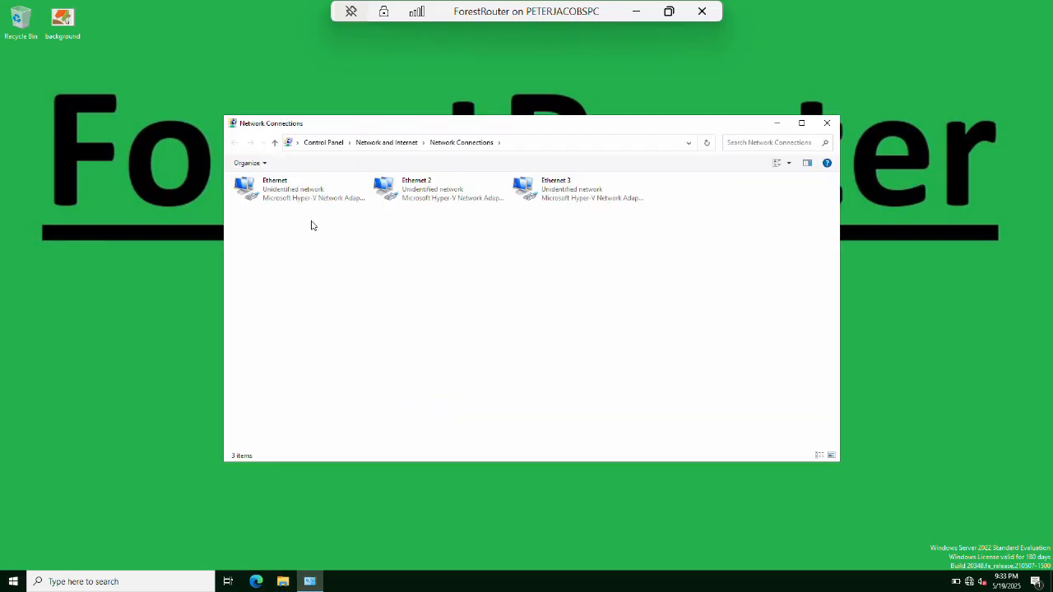
Check the first Ethernet adapter's connection details and rename it nflnic.
click(289, 196)
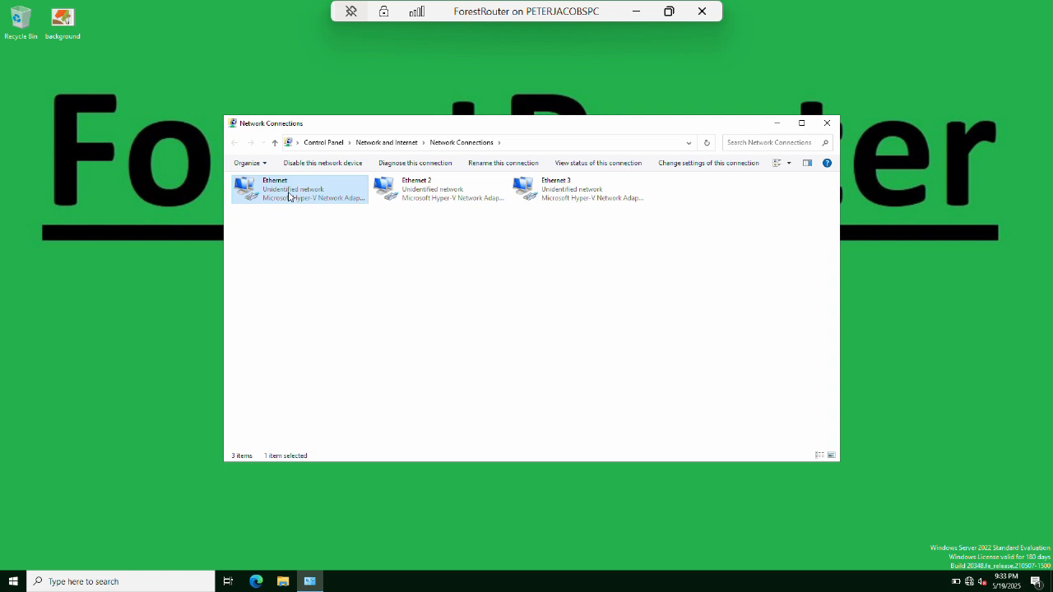
right_click(288, 197)
click(301, 214)
click(463, 286)
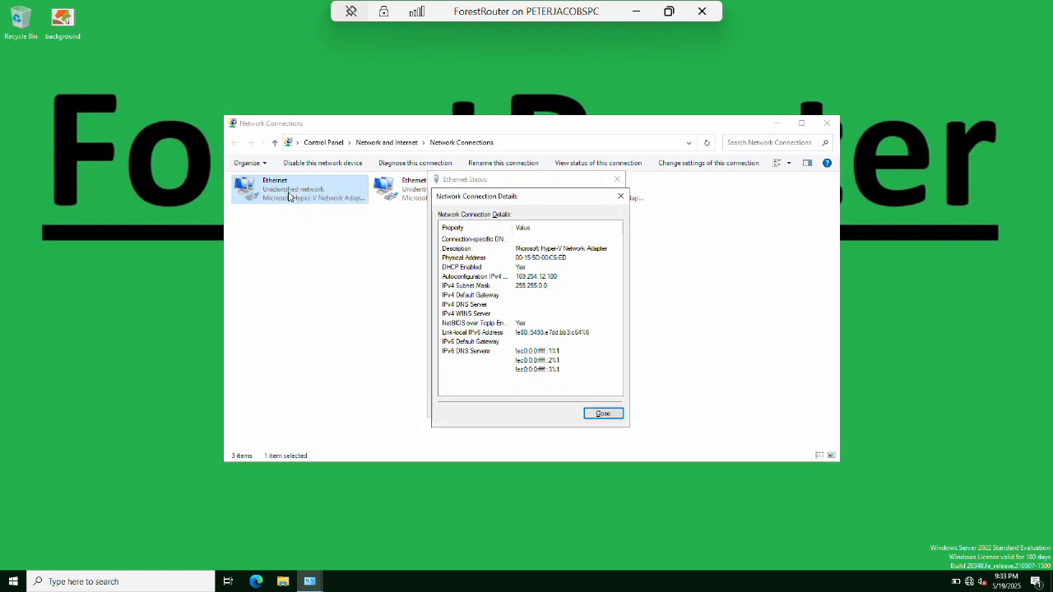
click(621, 198)
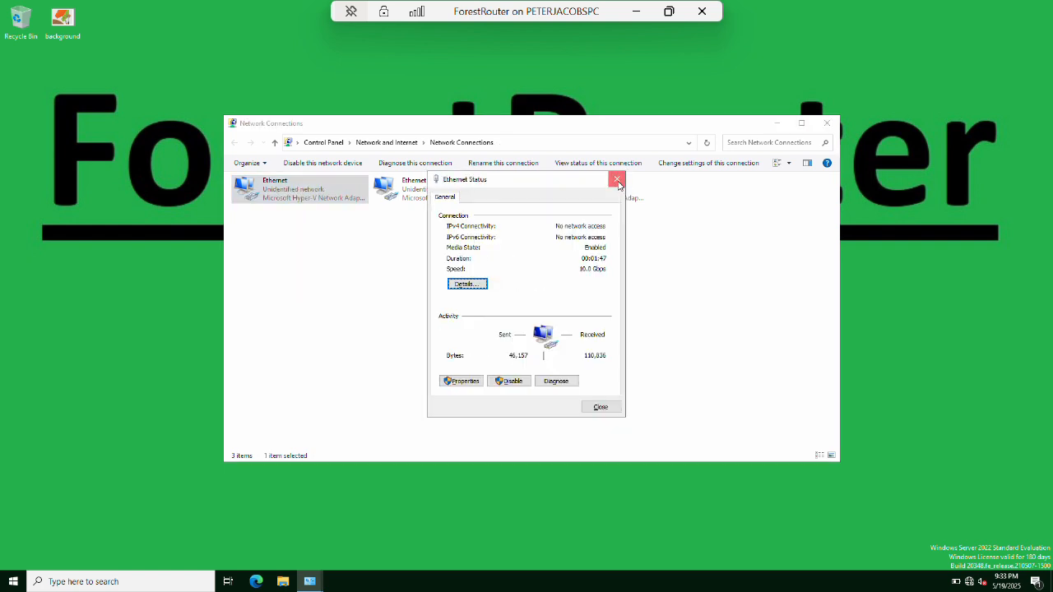
click(617, 180)
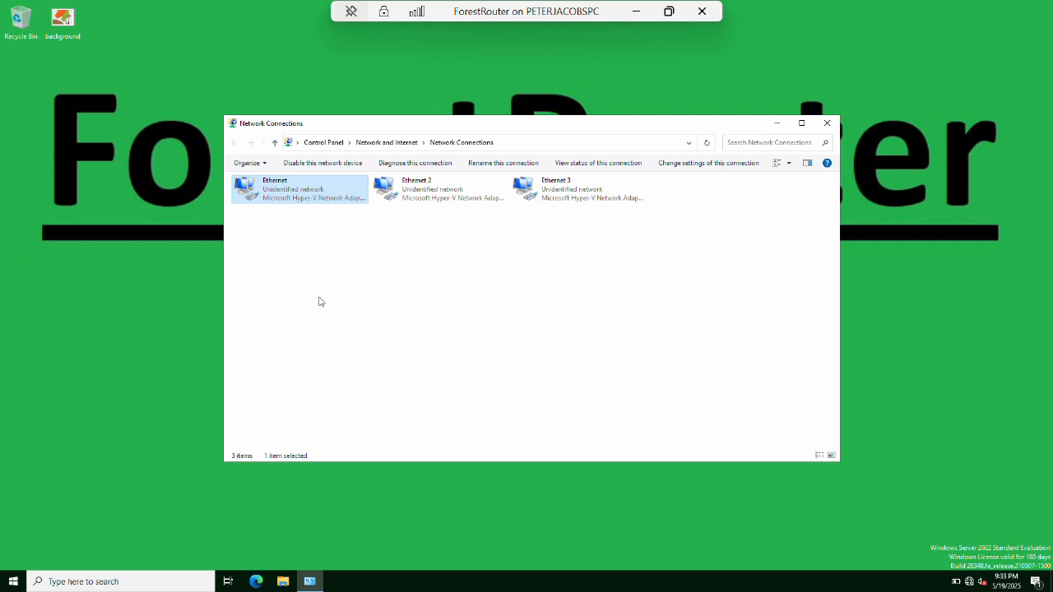
text(nflnic)
click(431, 200)
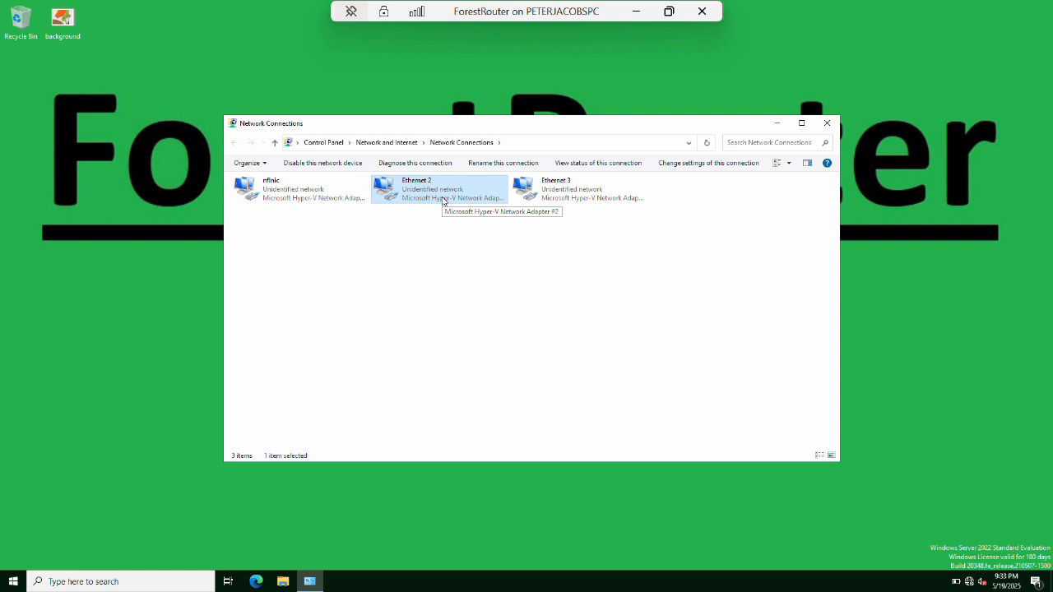
Check Ethernet 2's connection details in its status window.
right_click(442, 200)
click(473, 218)
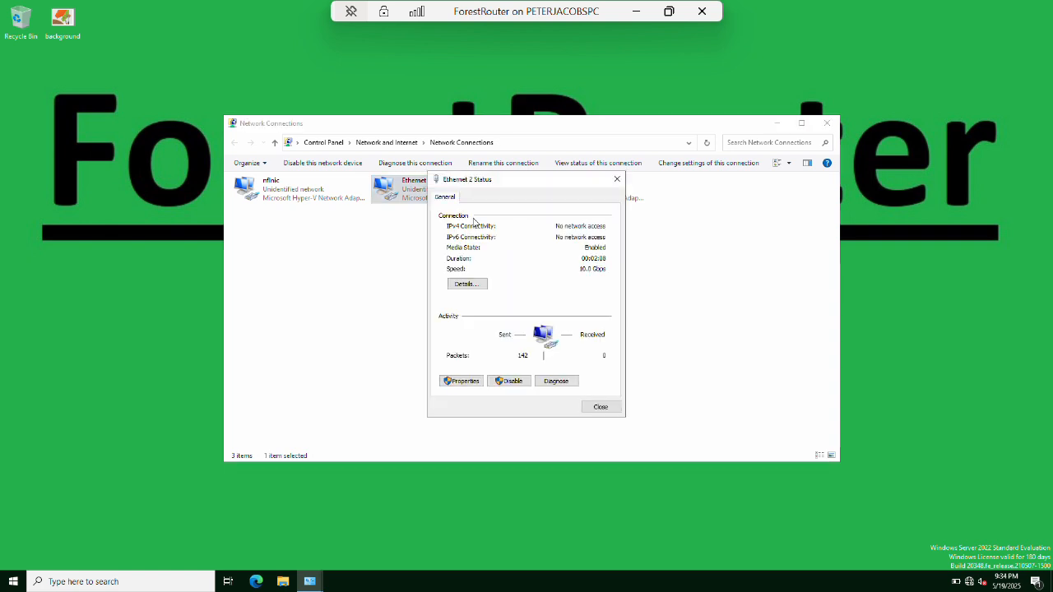
click(467, 284)
click(621, 196)
click(617, 180)
Rename Ethernet 2 to afcwestnic and Ethernet 3 to nfcnorthnic.
key(F2)
text(afcwestnic)
key(Tab)
text(nfcnorthnic)
key(Return)
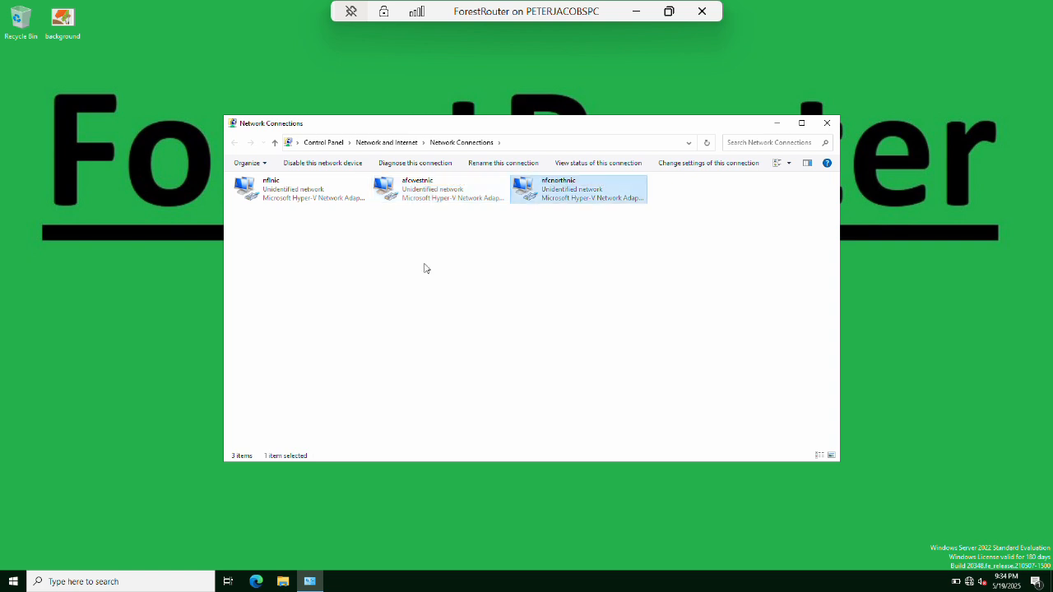
key(Left)
key(Left)
key(shift+F10)
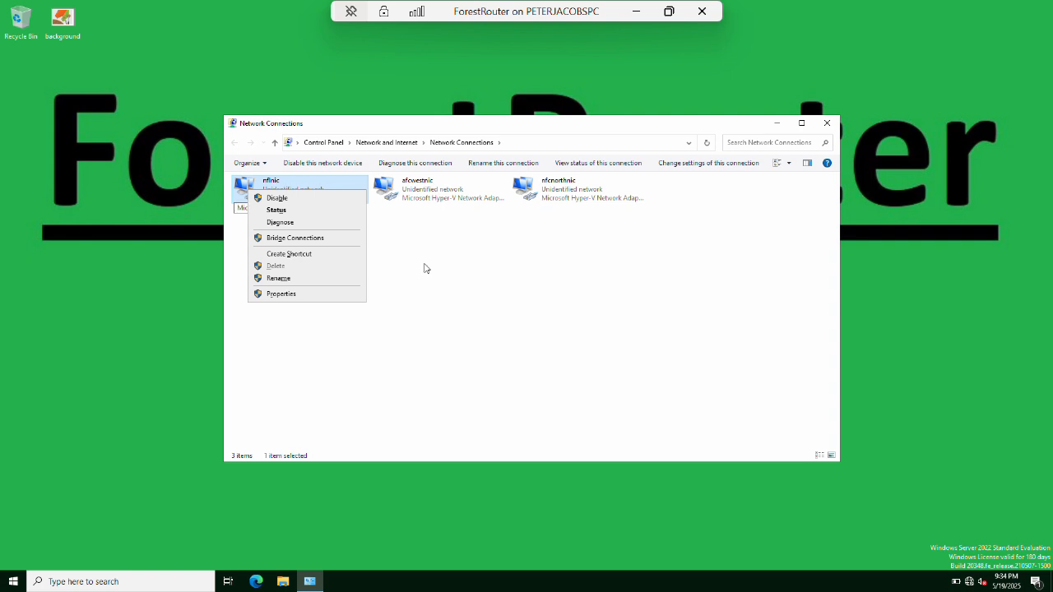
Give nflnic a static IPv4 address with subnet mask 255.255.0.0.
key(r)
key(Down)
key(Down)
key(alt+r)
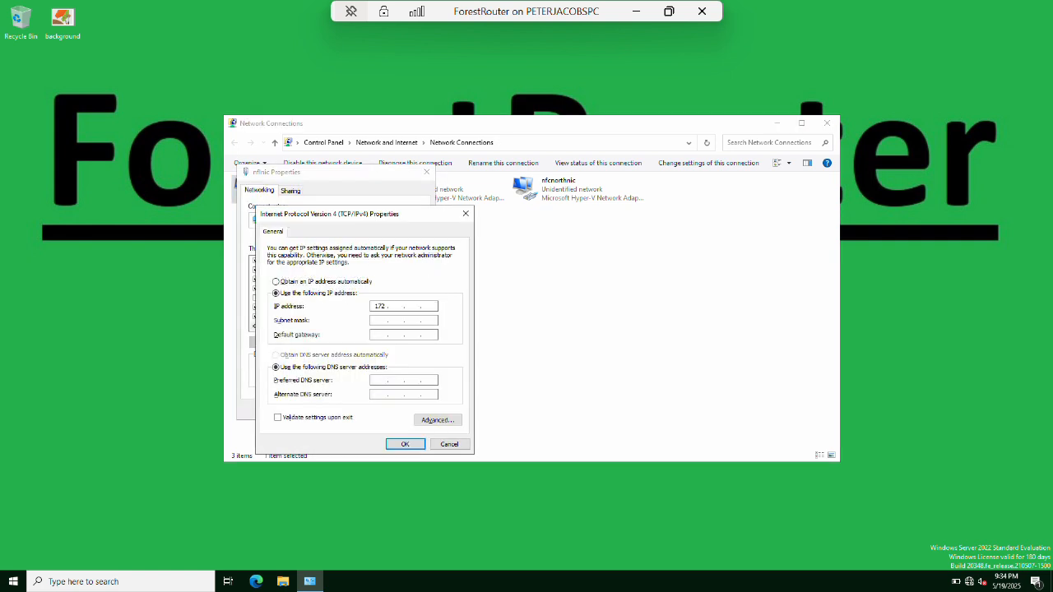
key(Tab)
key(Tab)
key(Tab)
text(1)
click(404, 443)
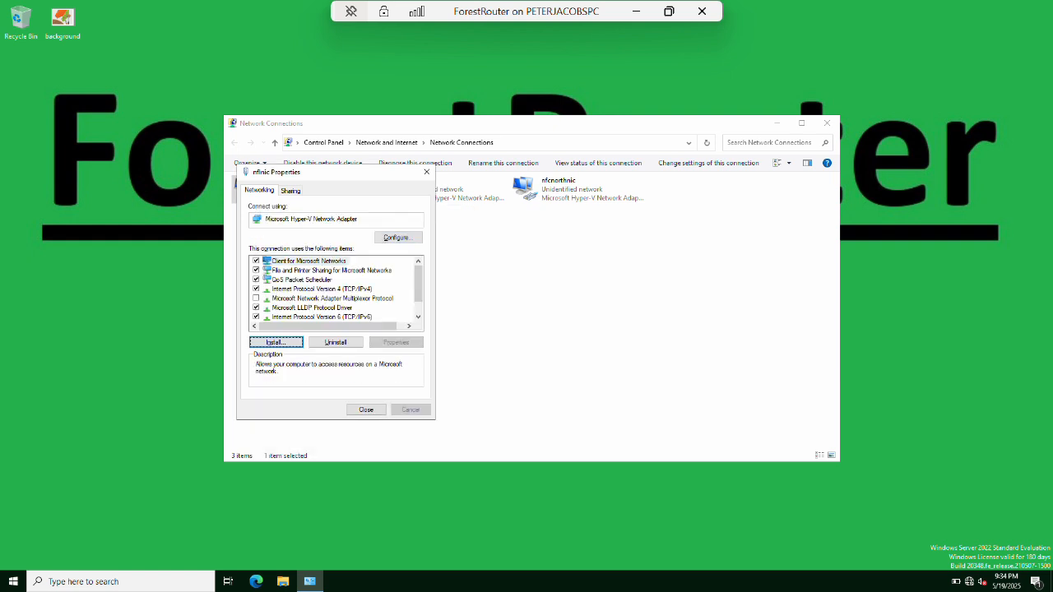
click(367, 410)
Set afcwestnic to static IPv4 address 172.16.1.1 with mask 255.255.0.0.
key(Right)
key(shift+F10)
key(r)
key(Down)
key(Down)
key(Down)
key(alt+r)
key(Down)
key(Tab)
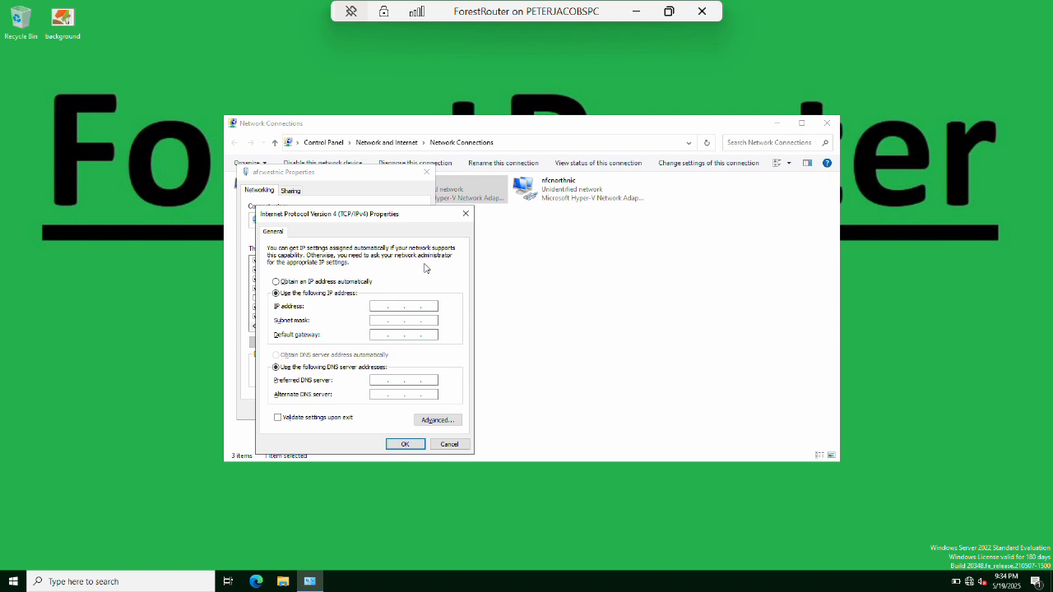
text(172.16.1.1)
key(Tab)
key(Tab)
key(Tab)
key(Tab)
key(Return)
key(Tab)
key(Tab)
key(Return)
Set nfcnorthnic to static IP 172.16.2.1 with DNS 172.16.2.2, then close Network Connections.
key(Right)
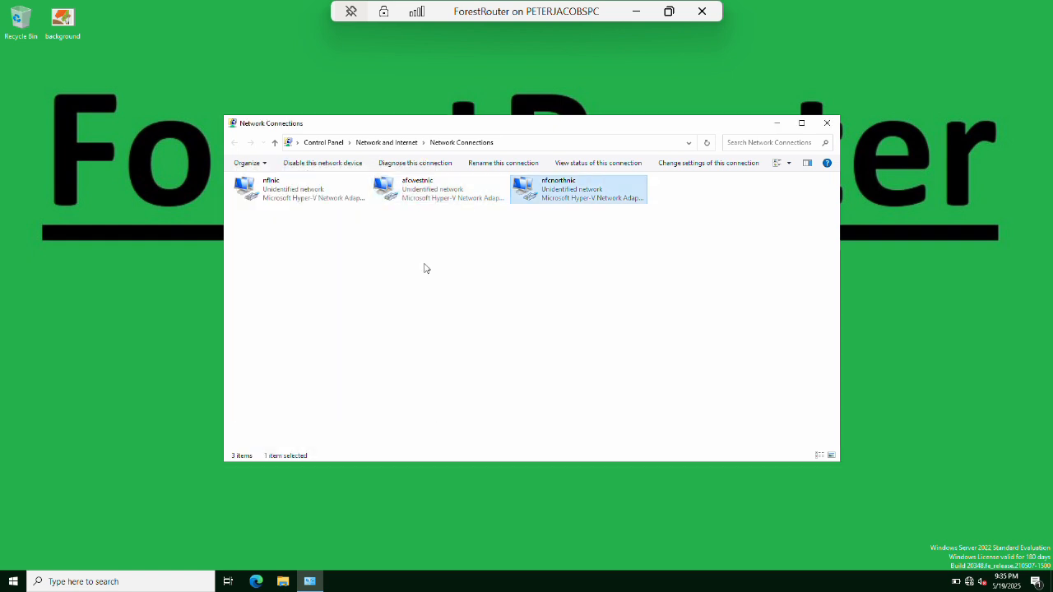
key(shift+F10)
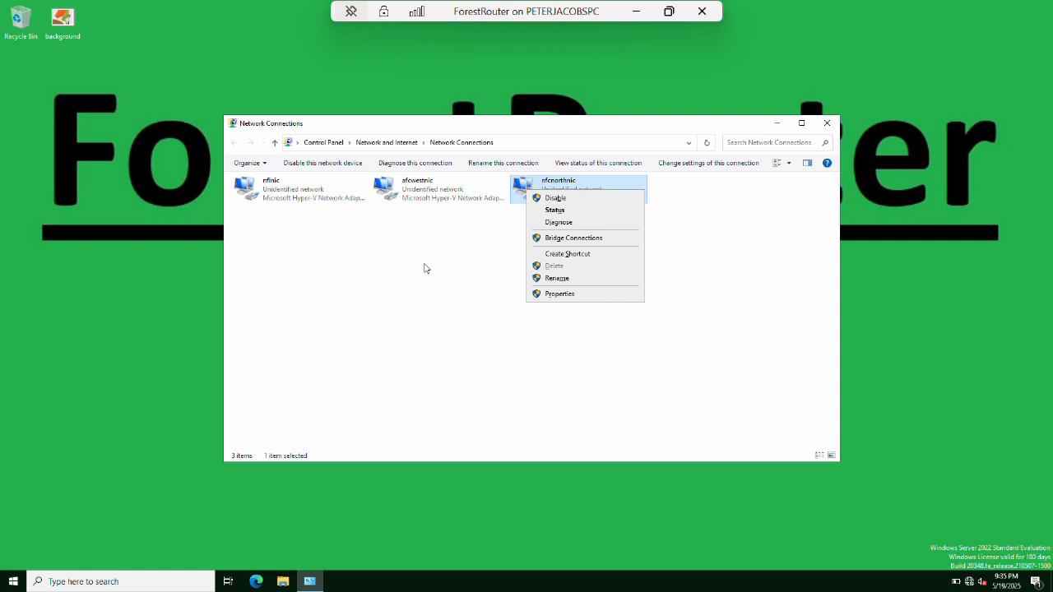
key(r)
key(Down)
key(Down)
key(Down)
key(alt+r)
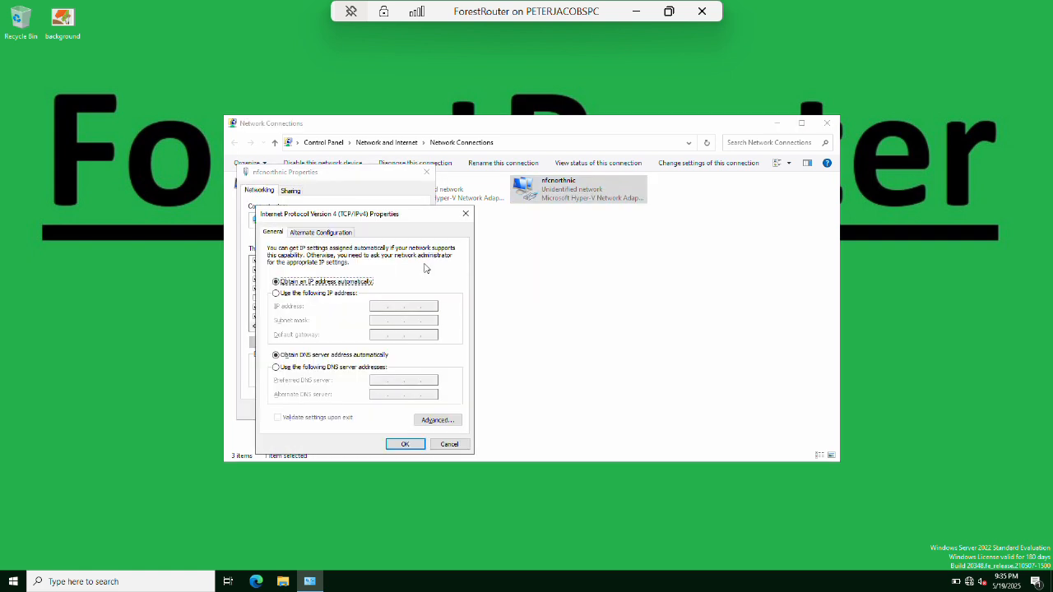
key(alt+s)
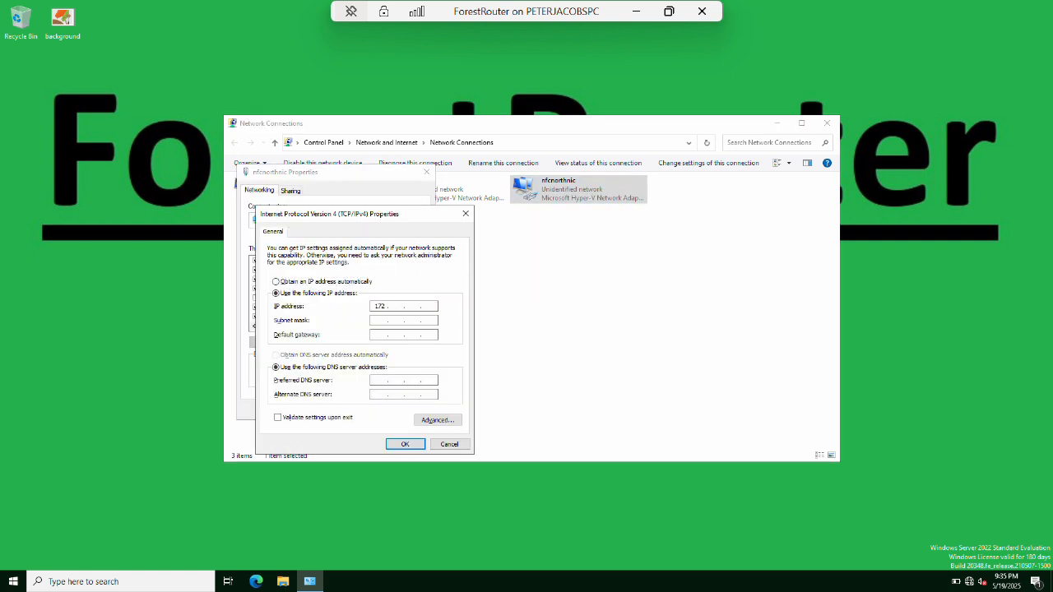
text(172.16.2.1)
key(Tab)
text(1)
key(Tab)
key(Tab)
key(Tab)
key(Tab)
key(Return)
key(Tab)
key(Return)
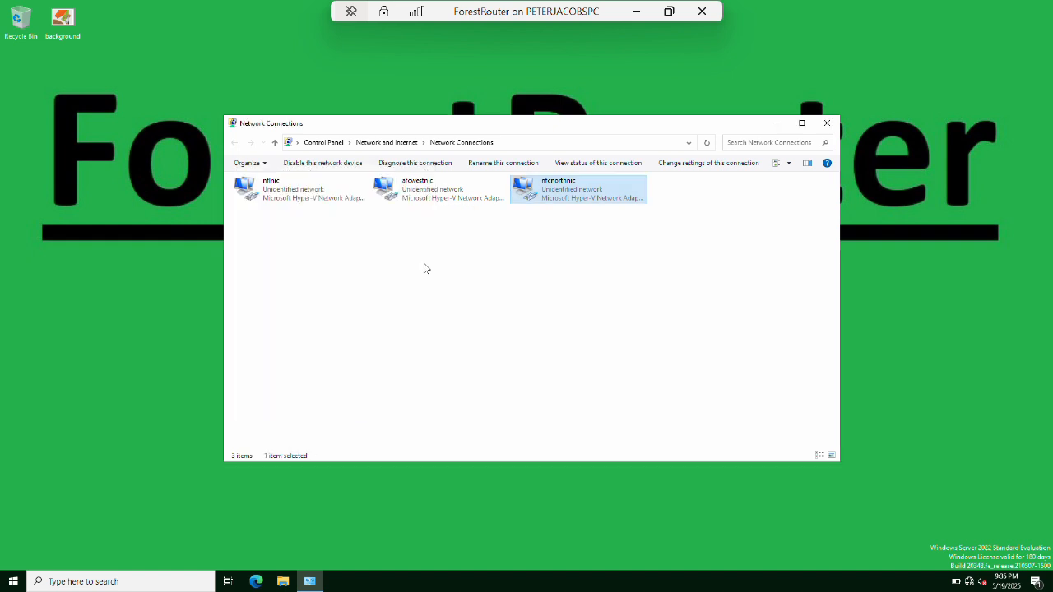
key(alt+F4)
key(super+r)
Set the power plan so the display never turns off, and save the changes.
text(p)
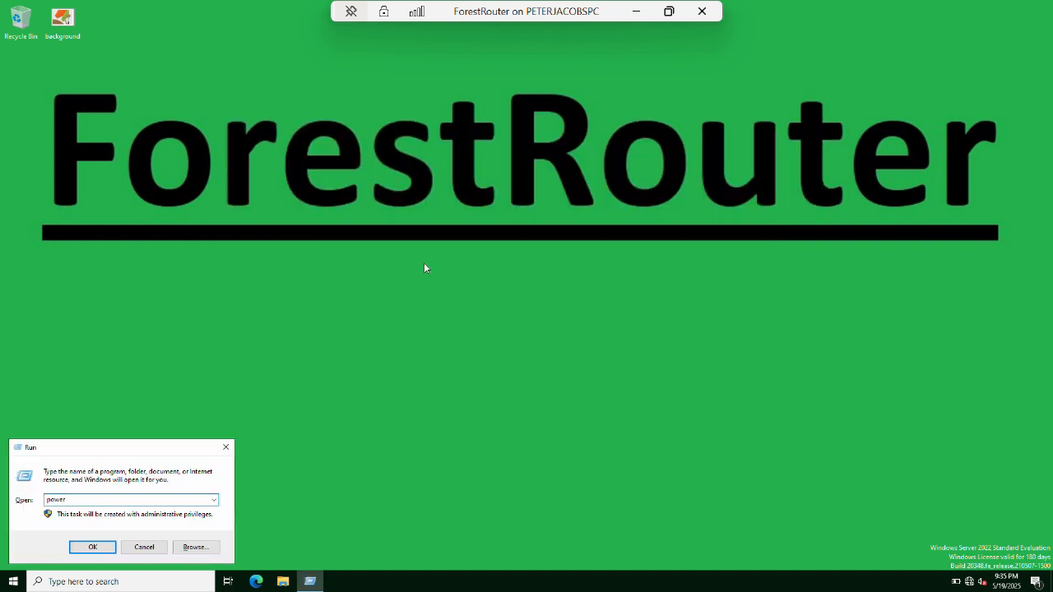
text(owercfg.cpl)
key(Return)
click(256, 219)
click(531, 234)
click(493, 362)
click(618, 231)
click(576, 362)
click(616, 300)
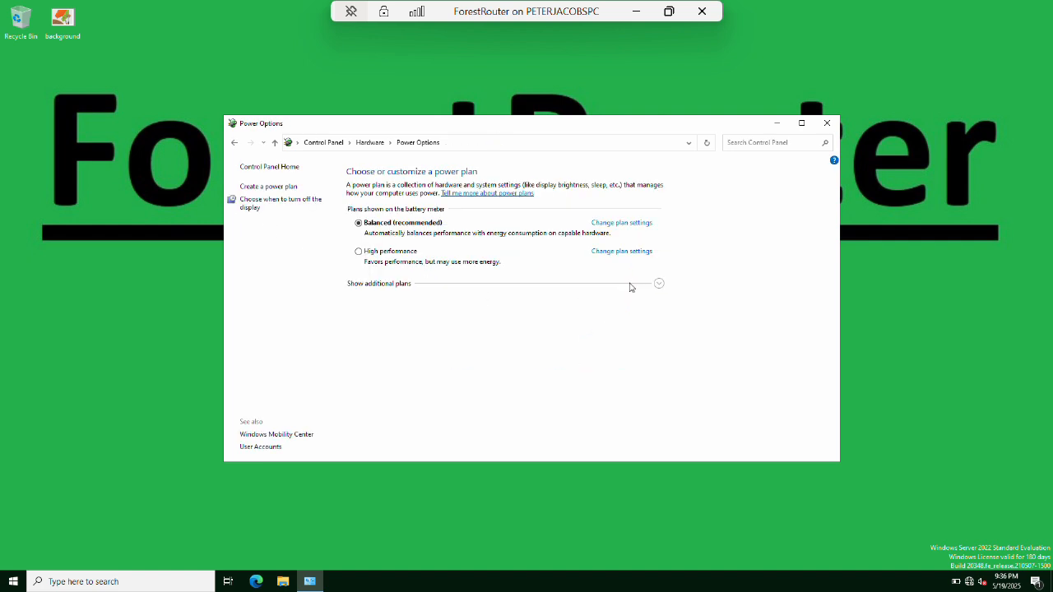
click(827, 123)
Open the advanced firewall console and enable all inbound rules.
key(super+r)
text(ncpa.cpl)
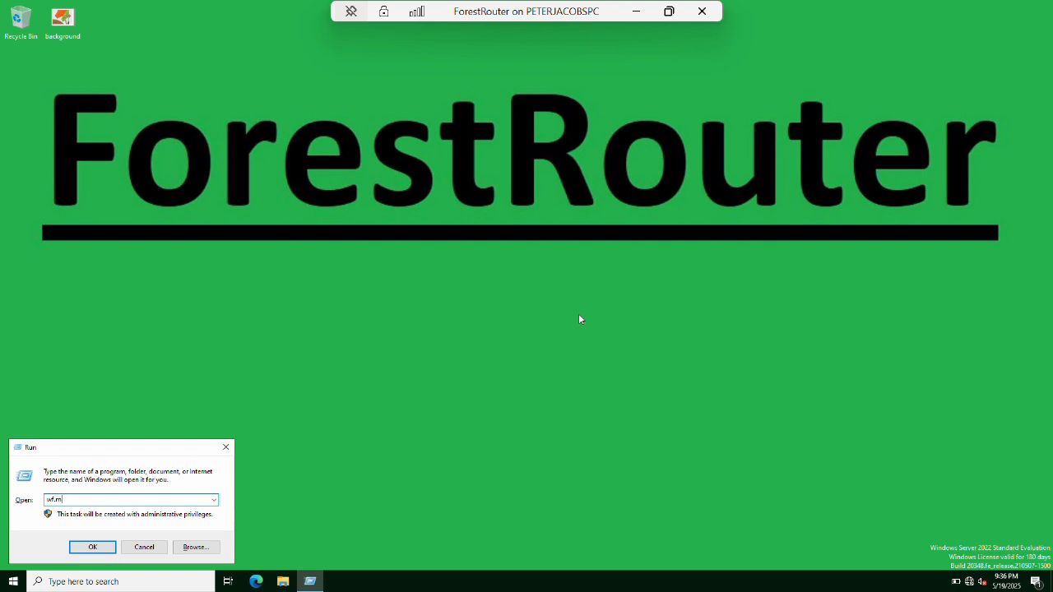
key(Return)
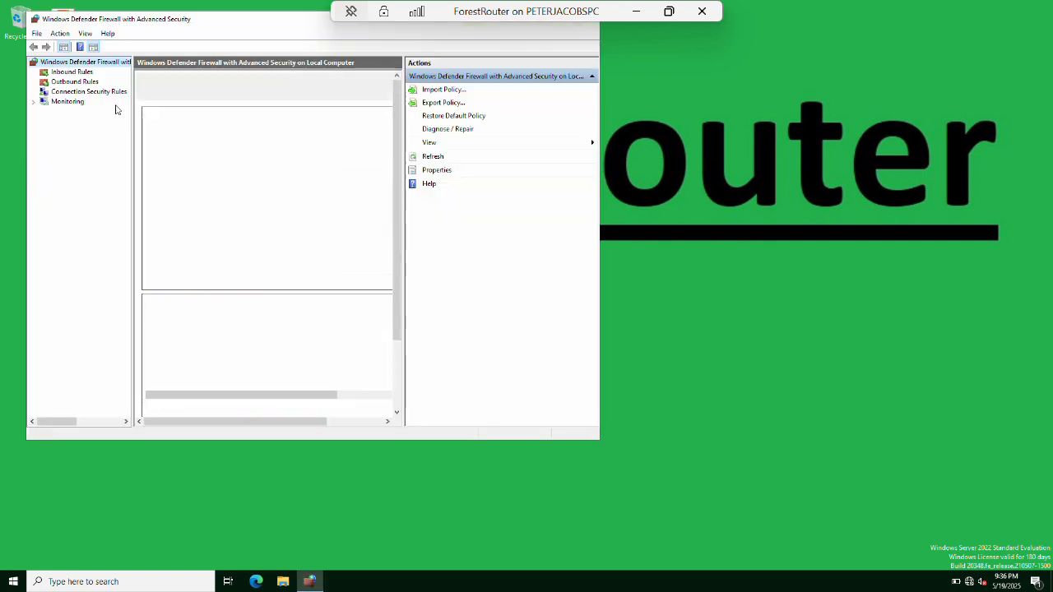
click(71, 72)
click(188, 109)
scroll(260, 362, down, 20)
shift+click(221, 372)
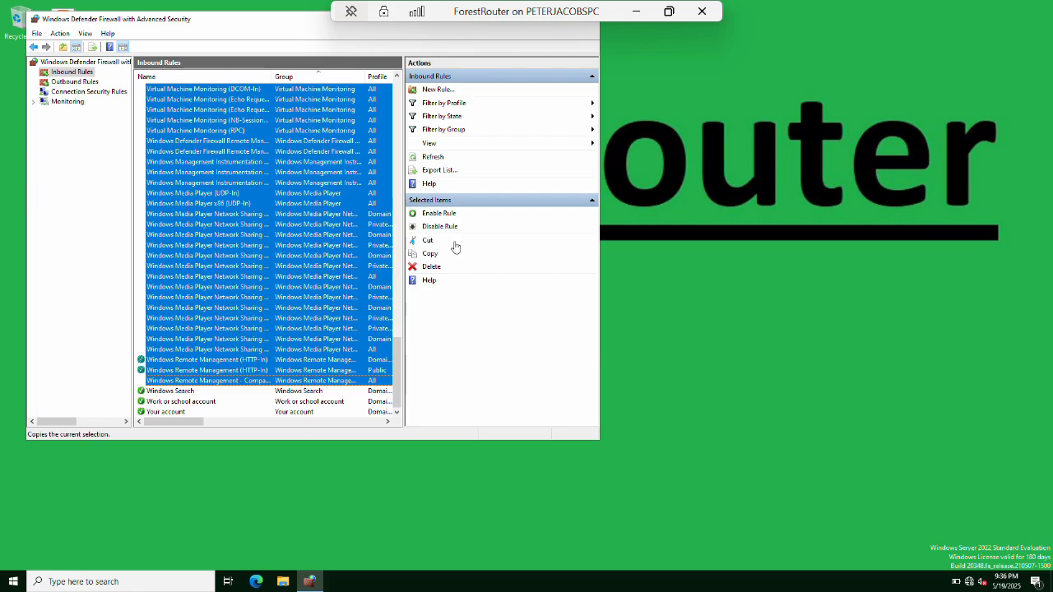
click(435, 213)
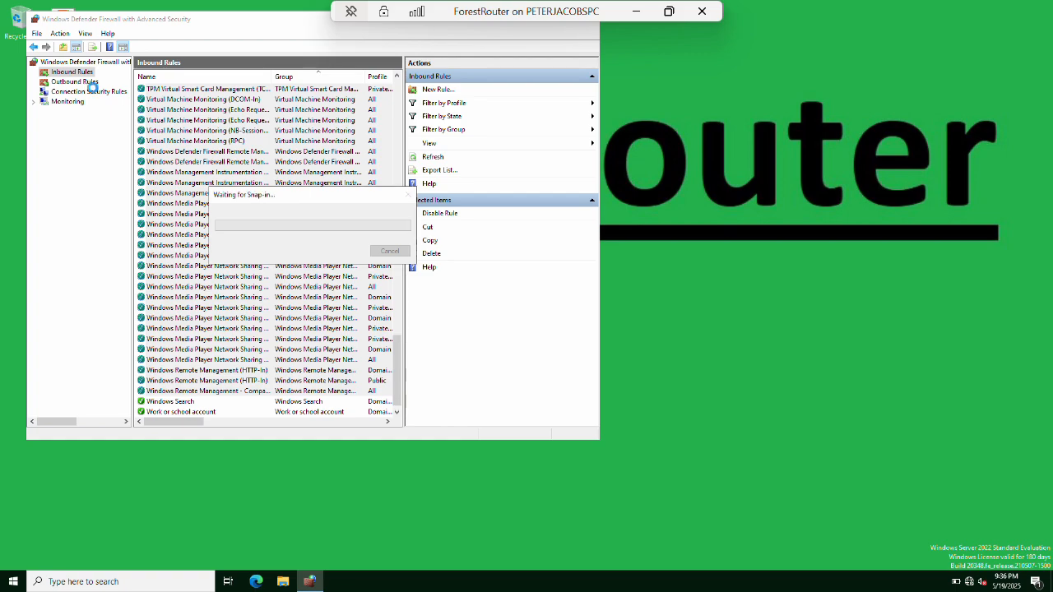
Enable the disabled outbound rules through the Windows Media Player entries.
click(76, 82)
click(207, 109)
drag(397, 128, 396, 362)
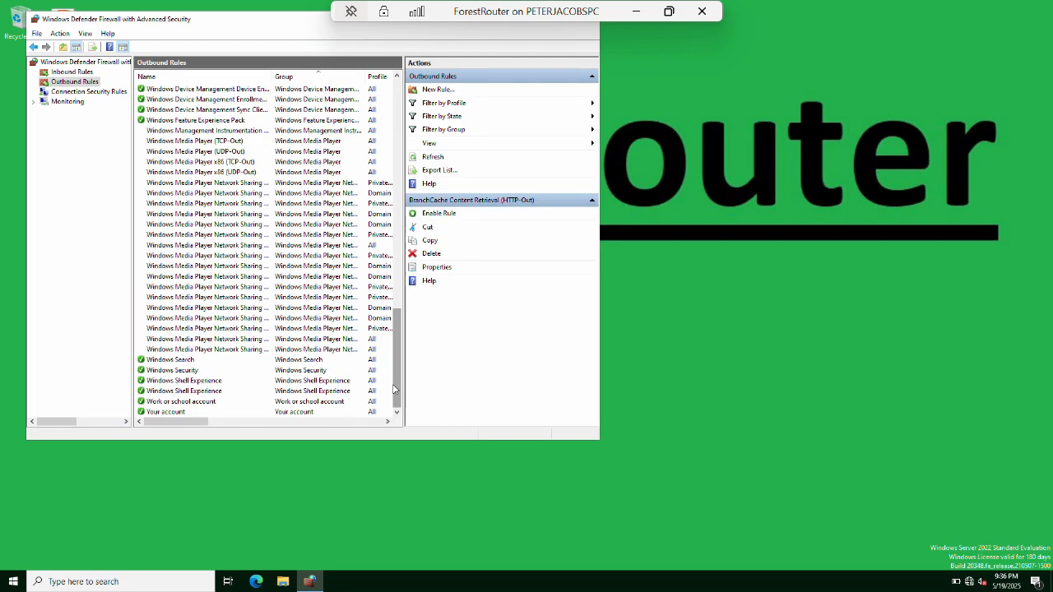
shift+click(245, 349)
click(438, 214)
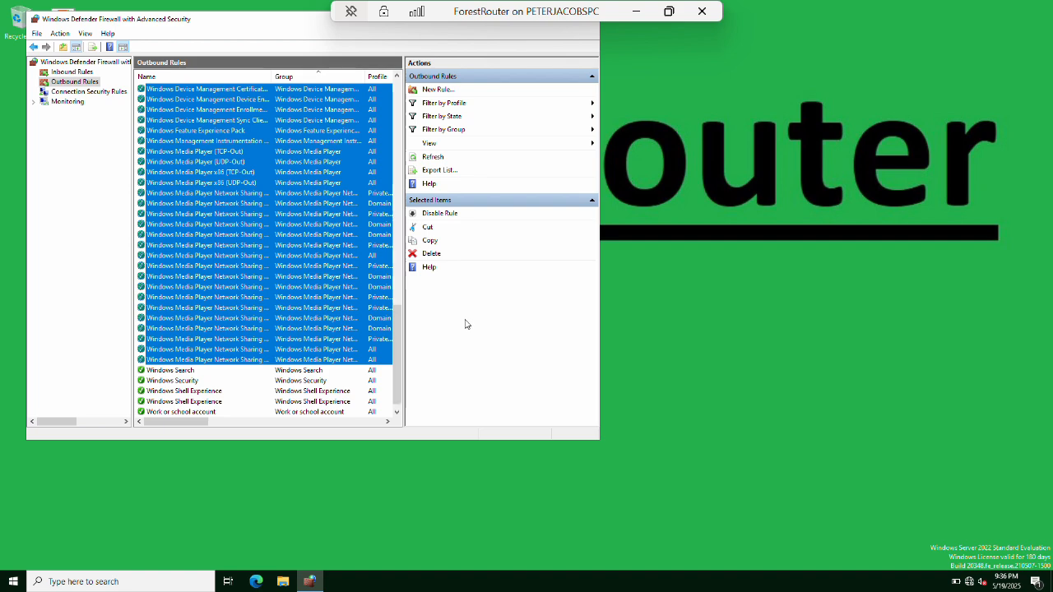
click(58, 242)
Rename the computer to ForestRouter via sysdm.cpl, restart, and return to Hyper-V Manager.
key(super+d)
key(super+r)
text(sysdm.cpl)
key(Return)
key(alt+c)
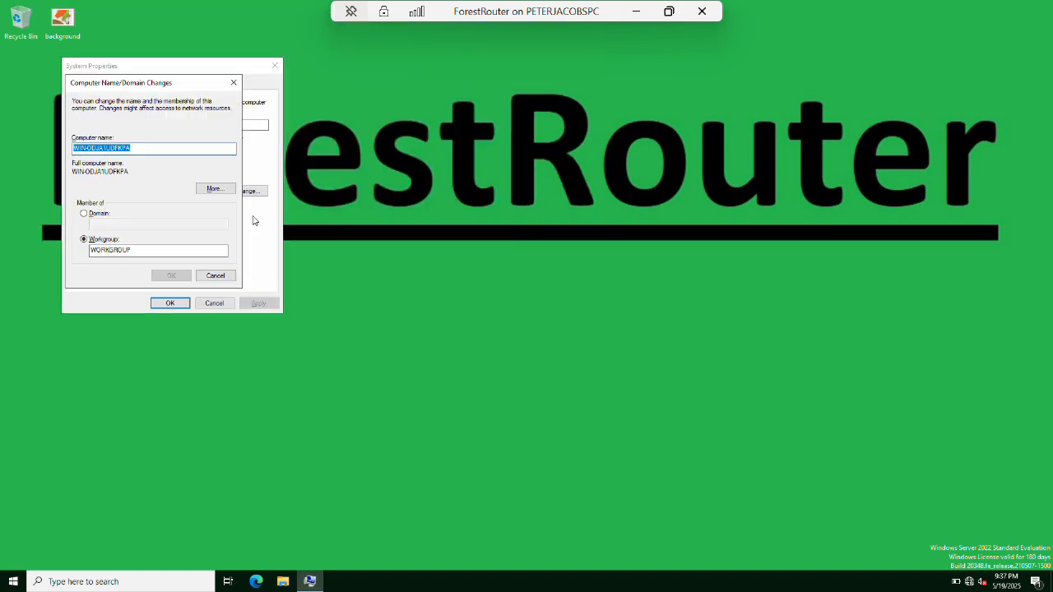
text(ForestRouter)
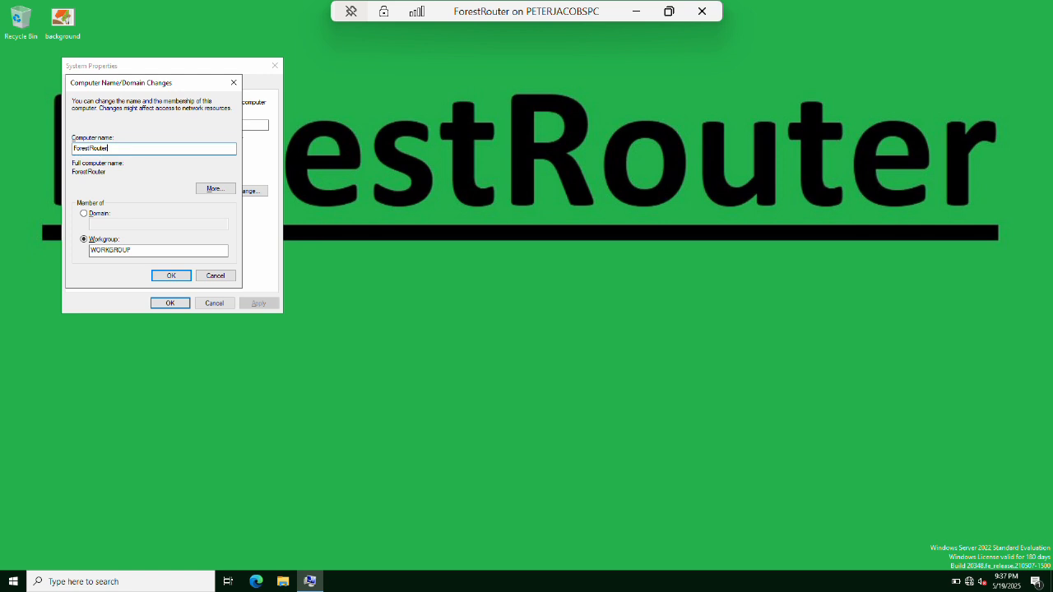
key(Return)
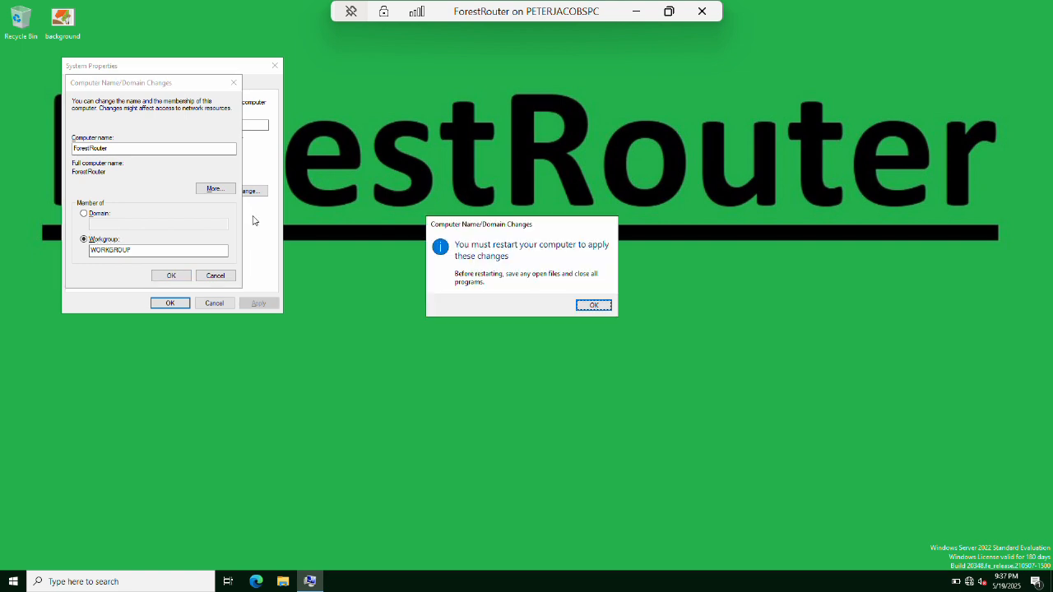
key(Return)
key(Return)
click(636, 11)
Bring up the NFLdc VM full screen and close Server Manager.
mouse_move(230, 587)
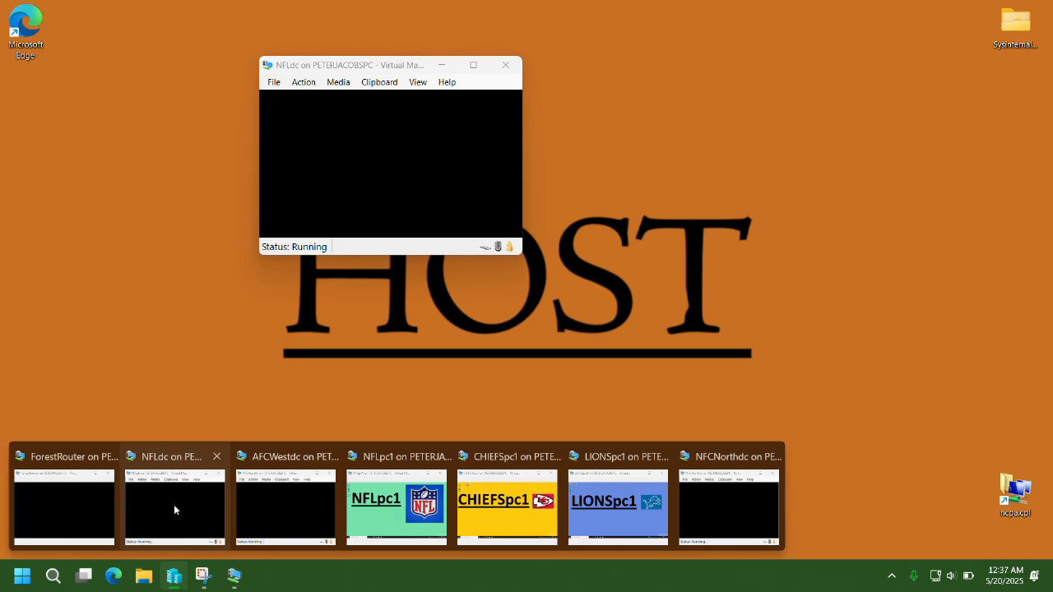
click(176, 510)
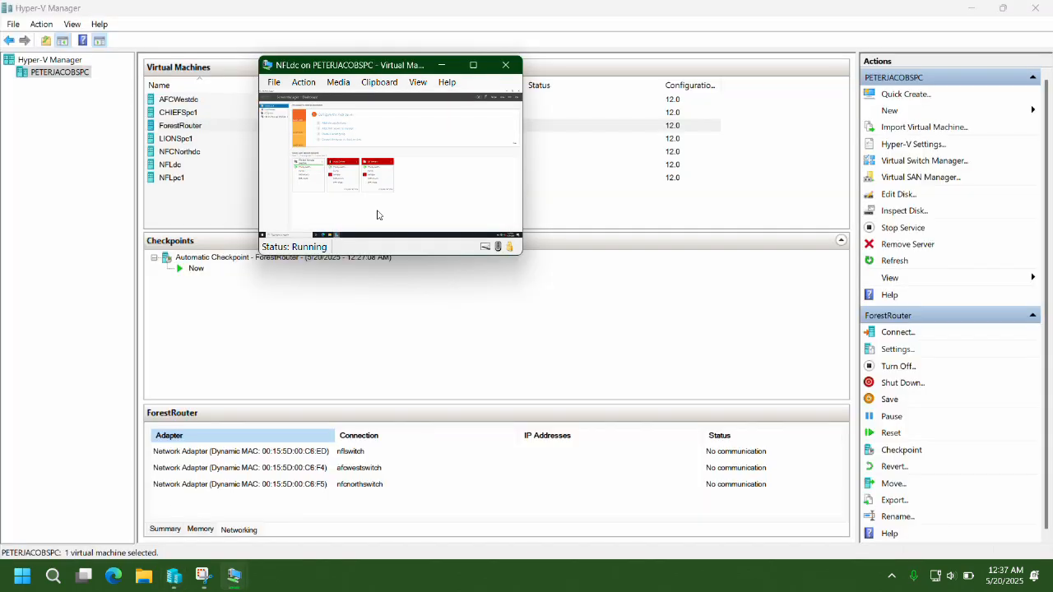
click(474, 66)
click(1040, 5)
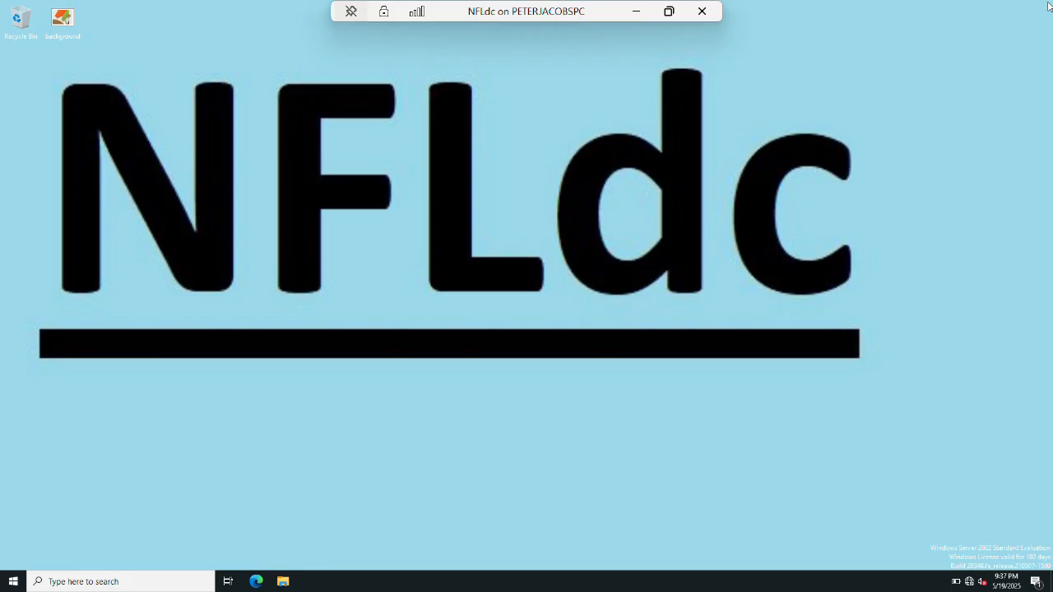
Open the Ethernet adapter's Internet Protocol Version 4 properties from Network Connections.
key(super+r)
text(nc)
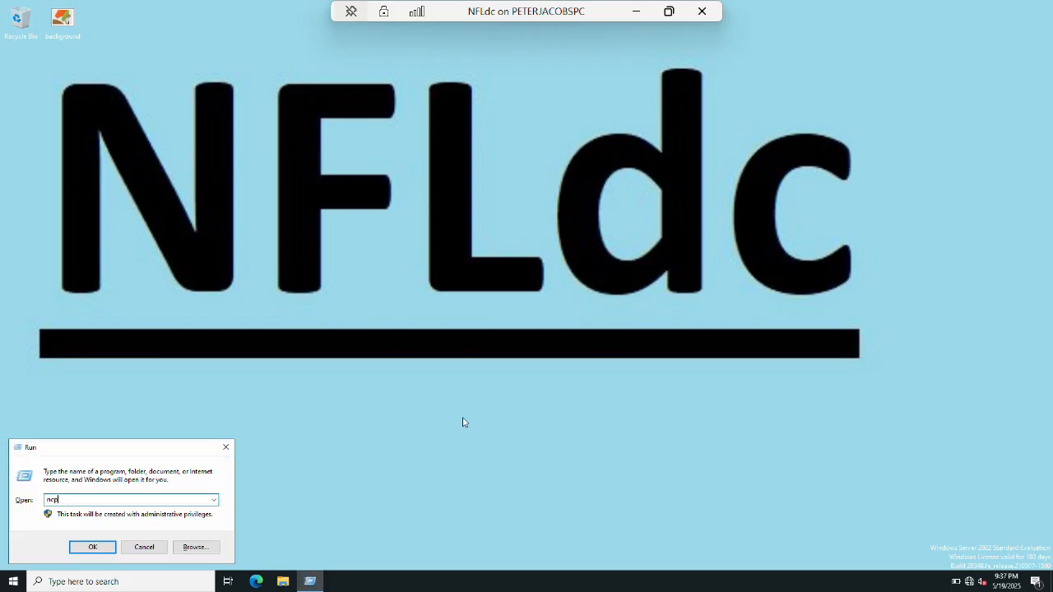
key(Return)
right_click(285, 191)
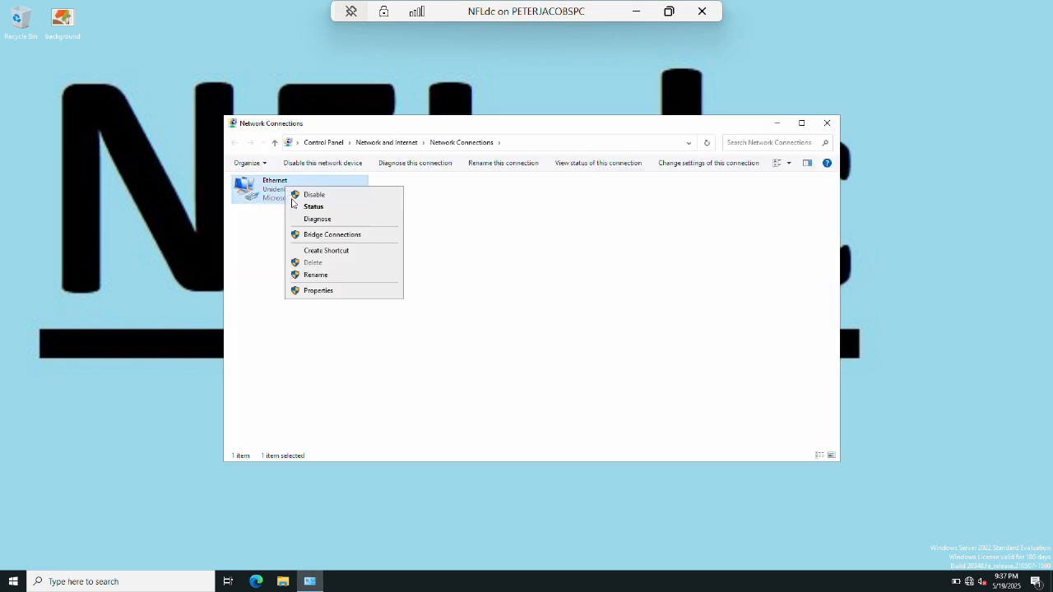
click(319, 290)
click(329, 289)
click(391, 341)
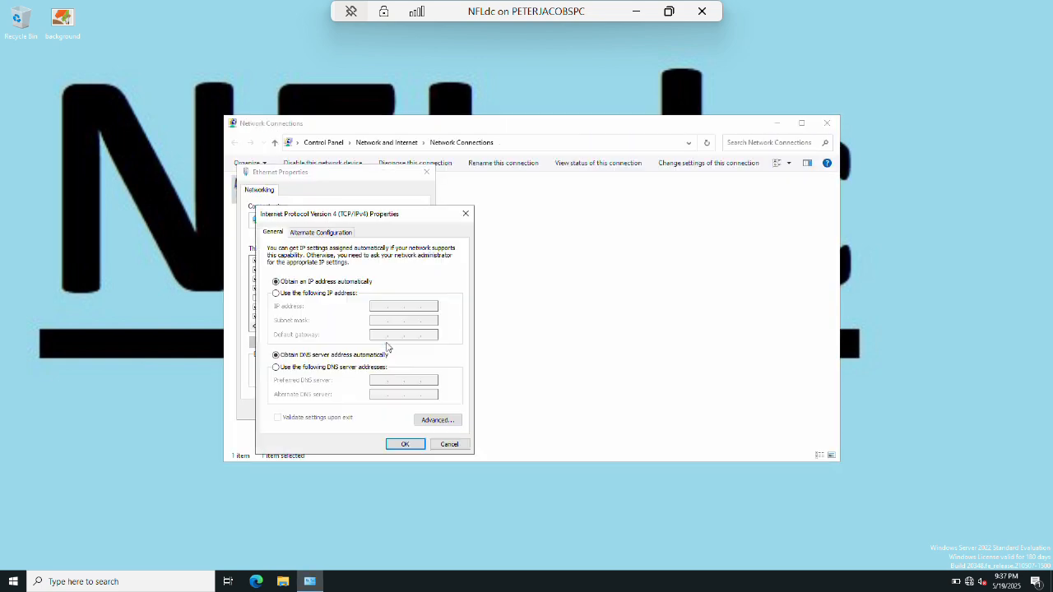
Set static IPv4 address 172.16.0.2 with gateway 172.16.0.1 and confirm the Ethernet settings.
key(Tab)
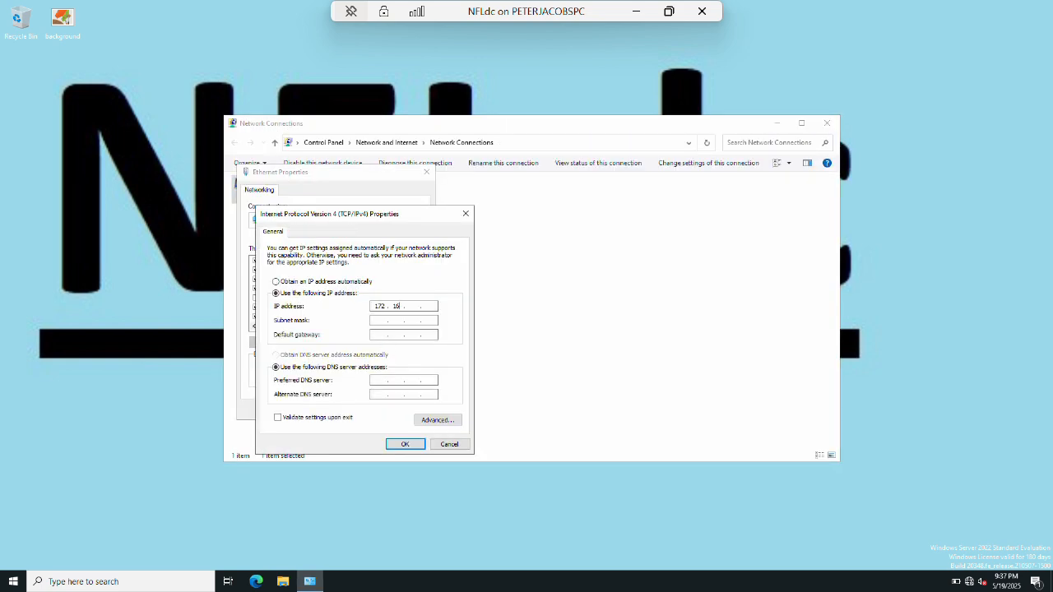
text(172.16.0.2)
key(Tab)
text(172.16.0.1)
key(Tab)
key(Tab)
key(Tab)
key(Tab)
key(Return)
key(Tab)
key(Tab)
key(Return)
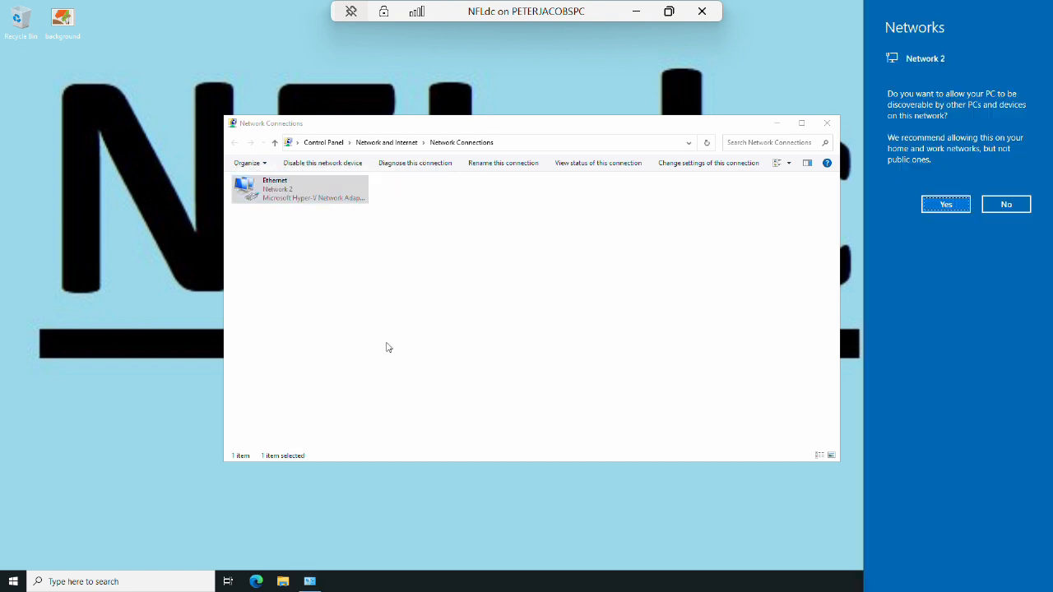
Dismiss the network discovery prompt and close Network Connections.
key(Escape)
key(alt+F4)
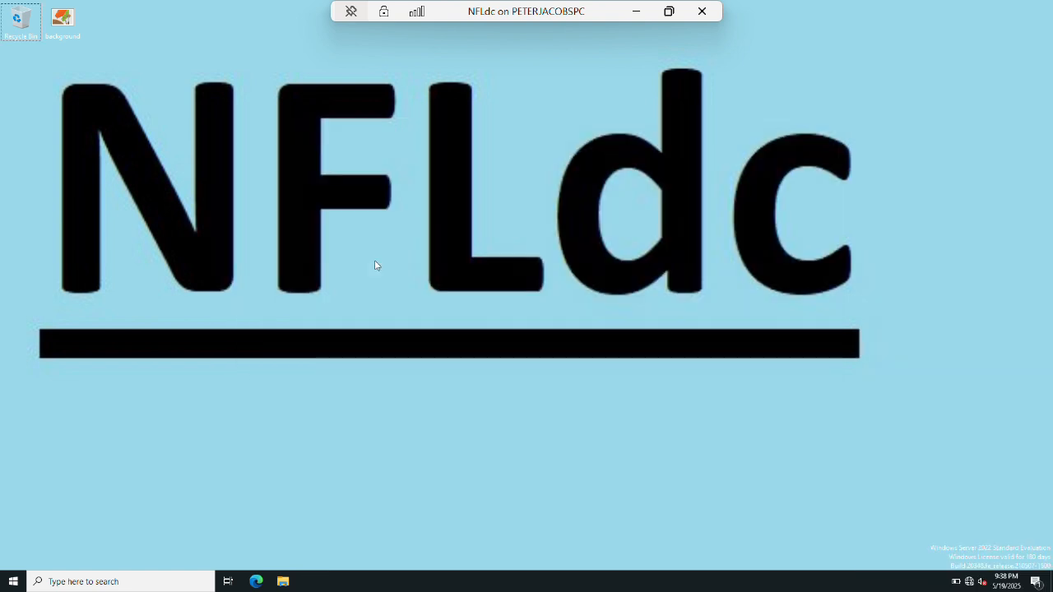
key(super+r)
Set both on-battery and plugged-in display timeouts to Never in Power Options and save.
text(powercfg.cpl)
key(Return)
click(244, 206)
click(525, 231)
click(497, 360)
click(588, 231)
click(575, 362)
click(617, 304)
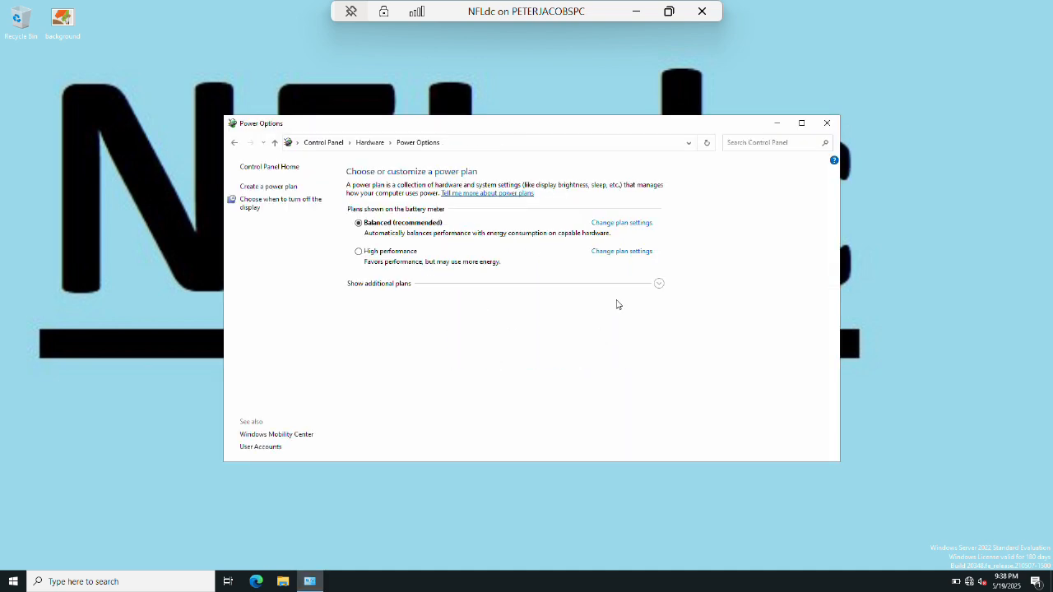
click(827, 124)
In the wf.msc firewall console, select and enable all inbound rules.
key(super+r)
text(wf.msc)
key(Return)
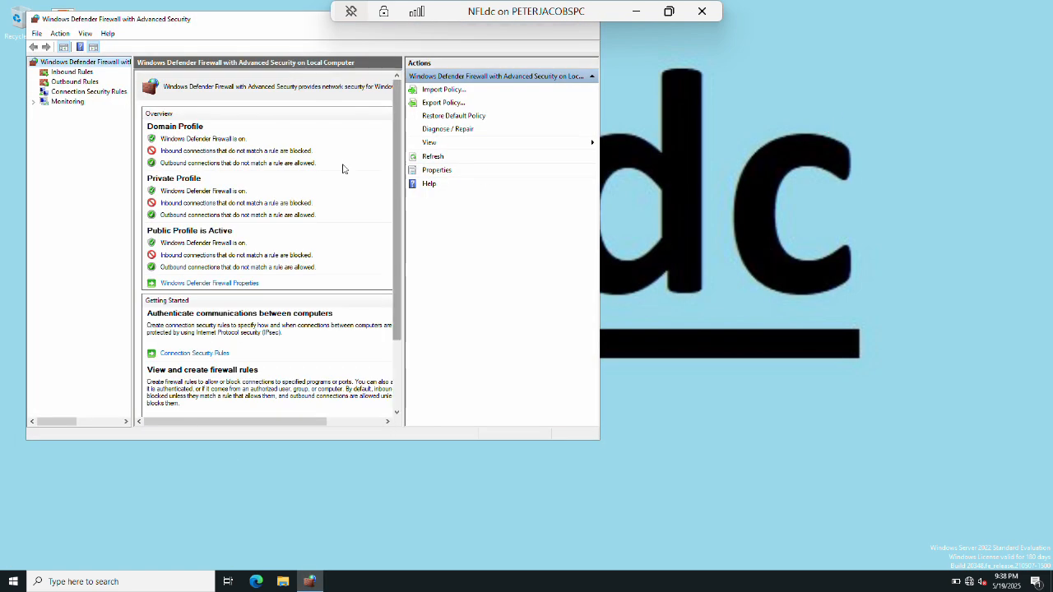
click(75, 74)
click(272, 107)
scroll(383, 372, down, 15)
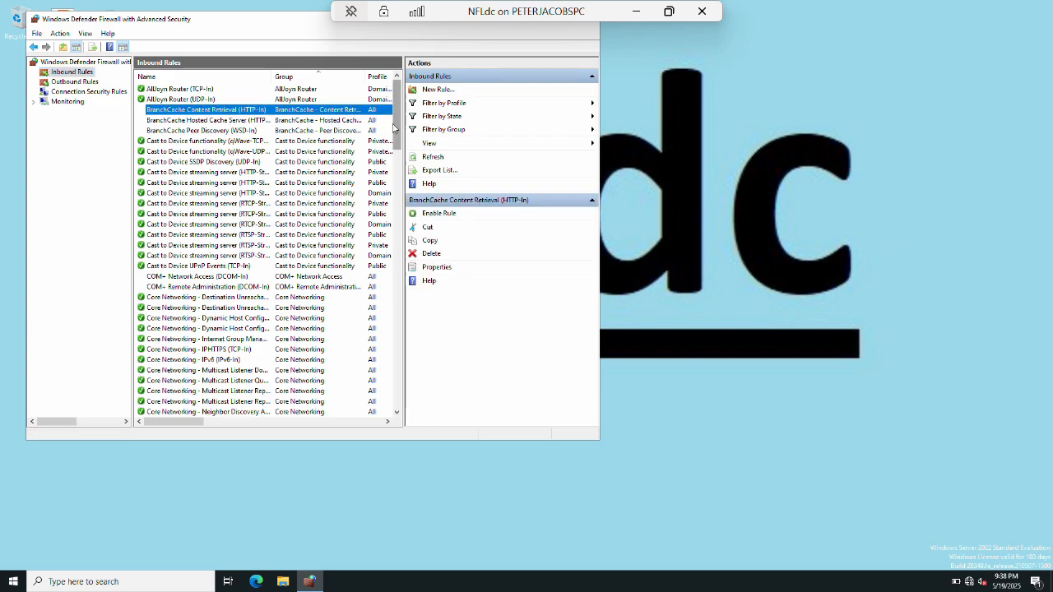
click(270, 376)
key(ctrl+a)
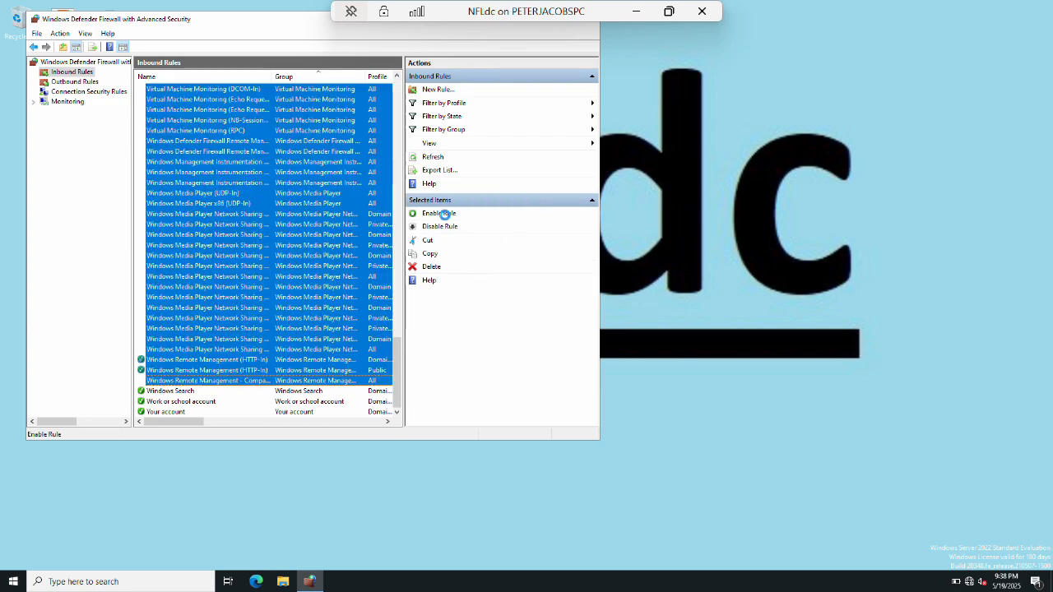
click(440, 213)
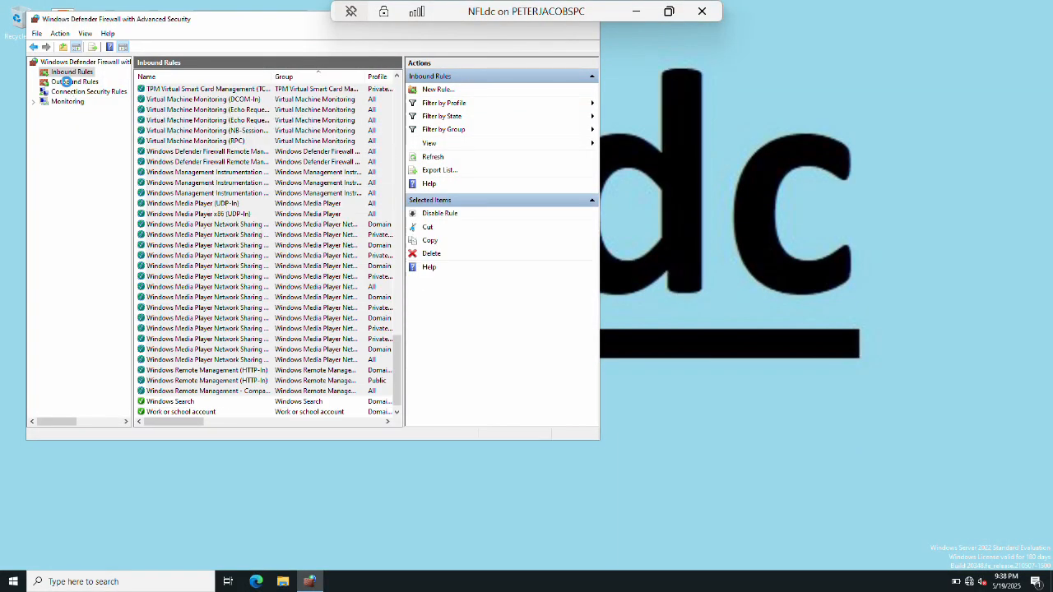
Enable all outbound firewall rules, then close the firewall console.
click(72, 82)
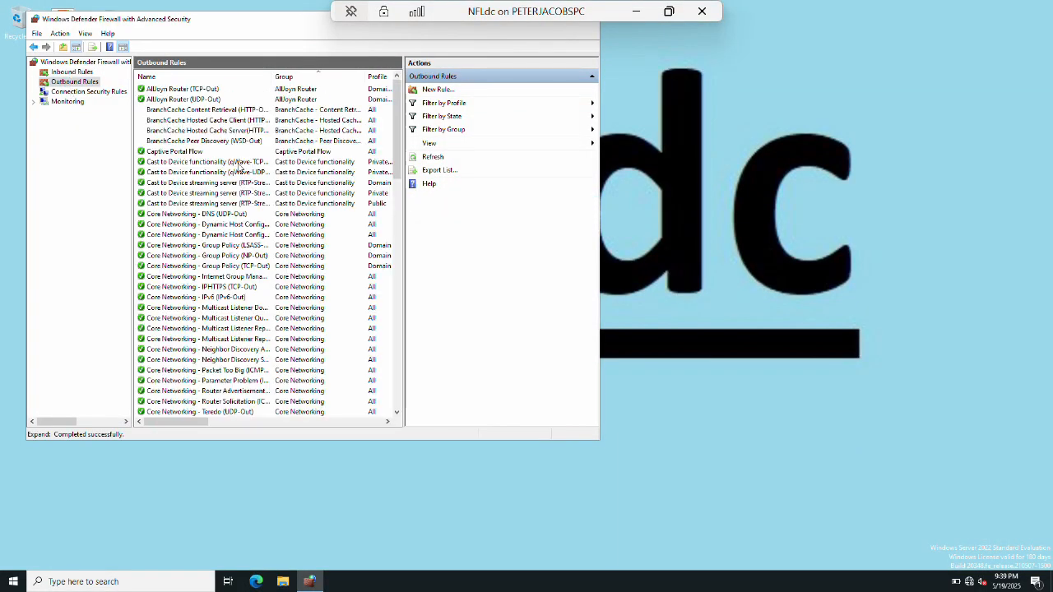
click(213, 111)
scroll(271, 272, down, 20)
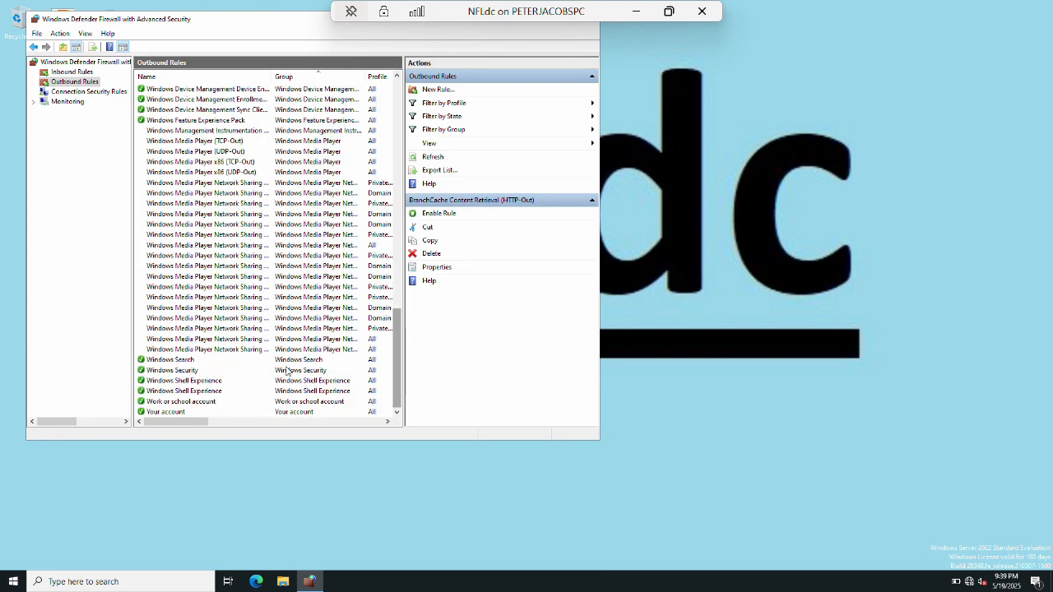
shift+click(240, 349)
click(434, 213)
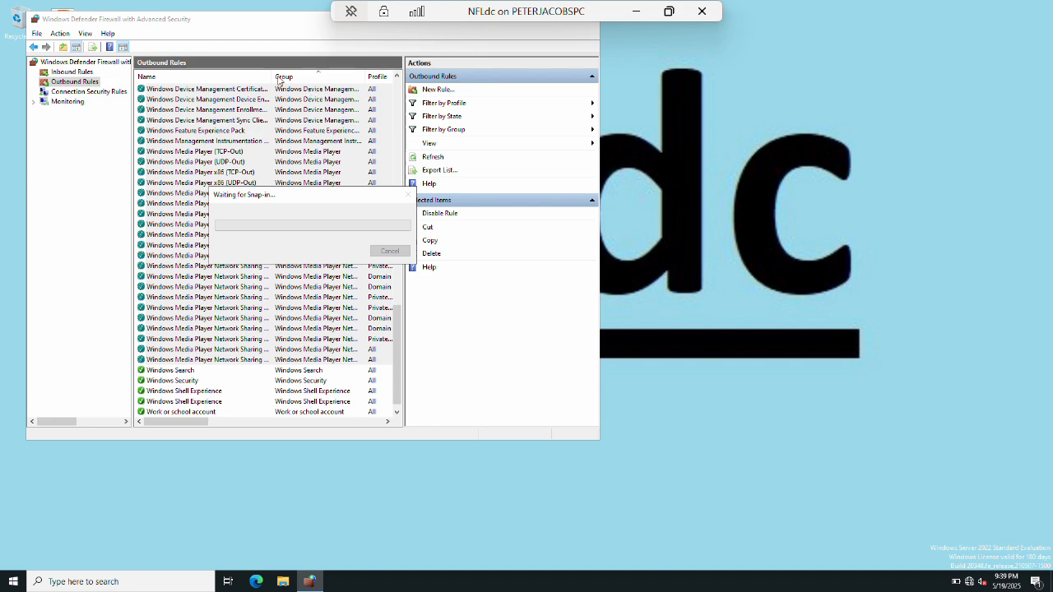
click(215, 172)
key(alt+F4)
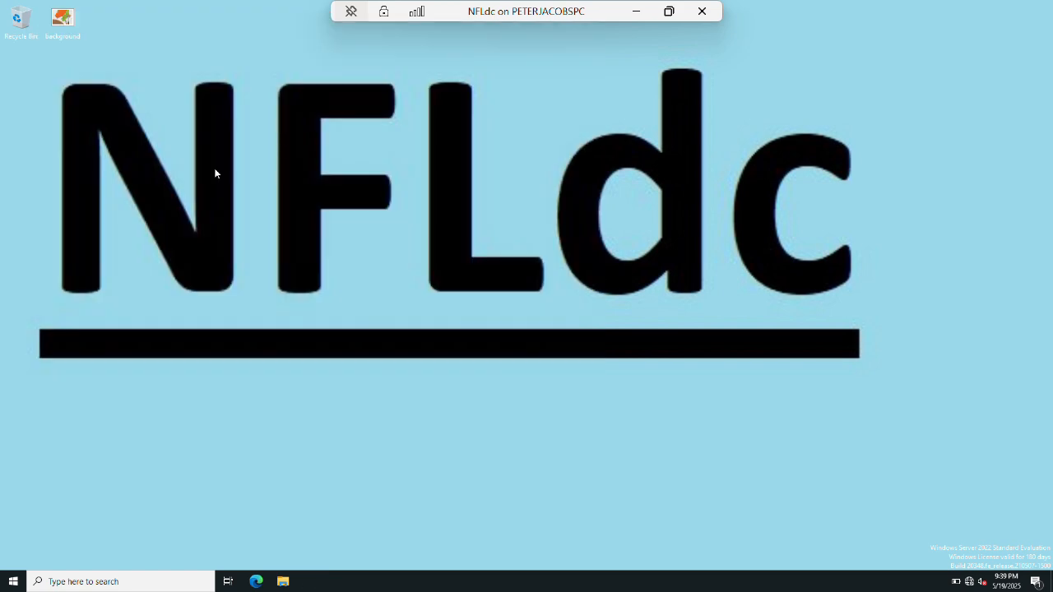
Open System Properties with sysdm.cpl and enter NFLdc as the computer description.
key(super+r)
text(sysdm.cpl)
key(Return)
text(NF)
key(Return)
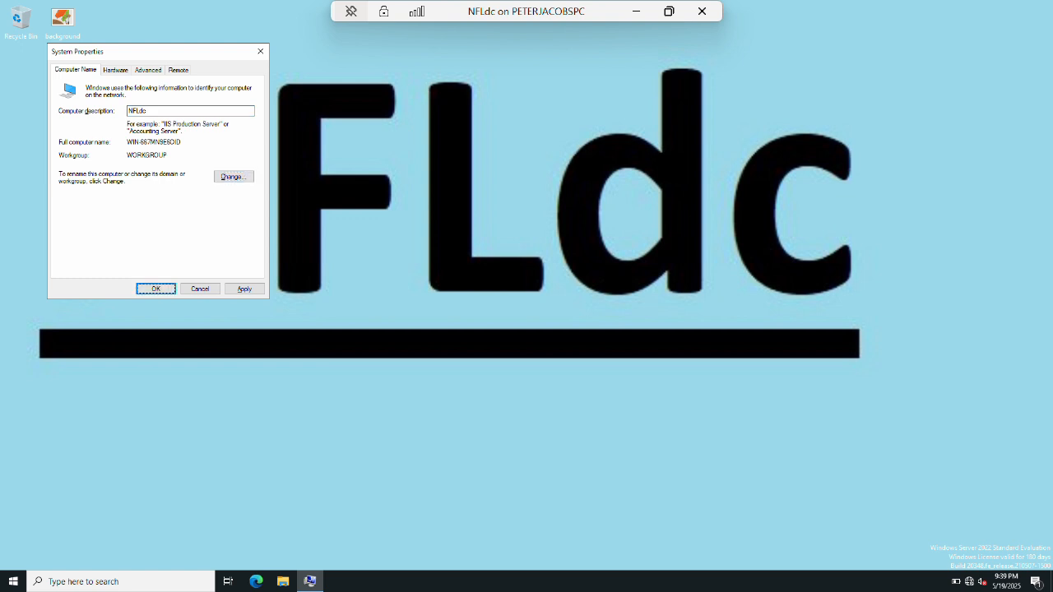
Change the computer name to NFLdc, restart the VM, and return to Hyper-V Manager.
click(238, 177)
text(NFLdc)
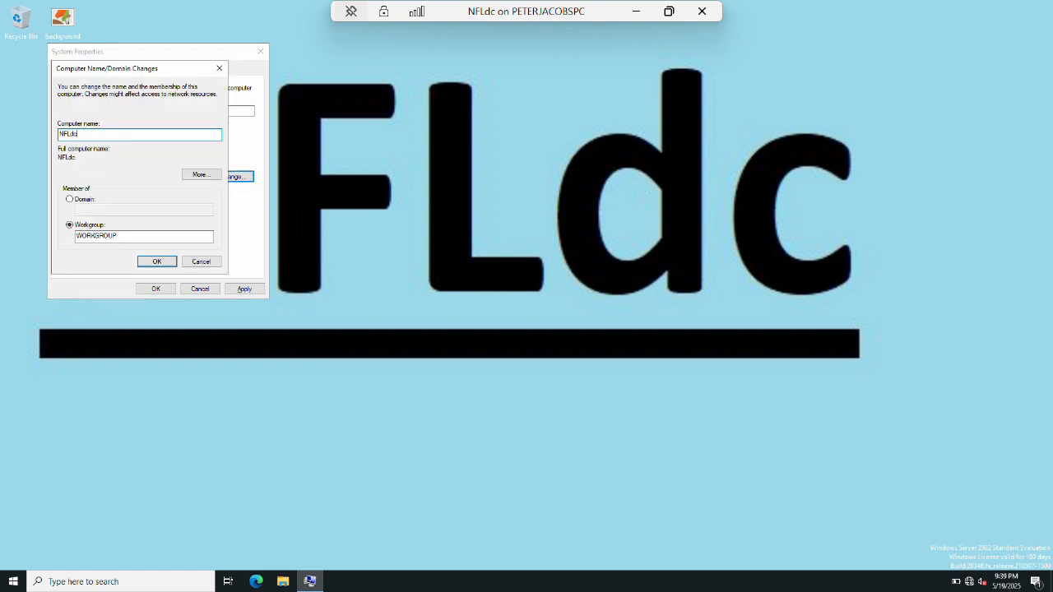
key(Tab)
key(Tab)
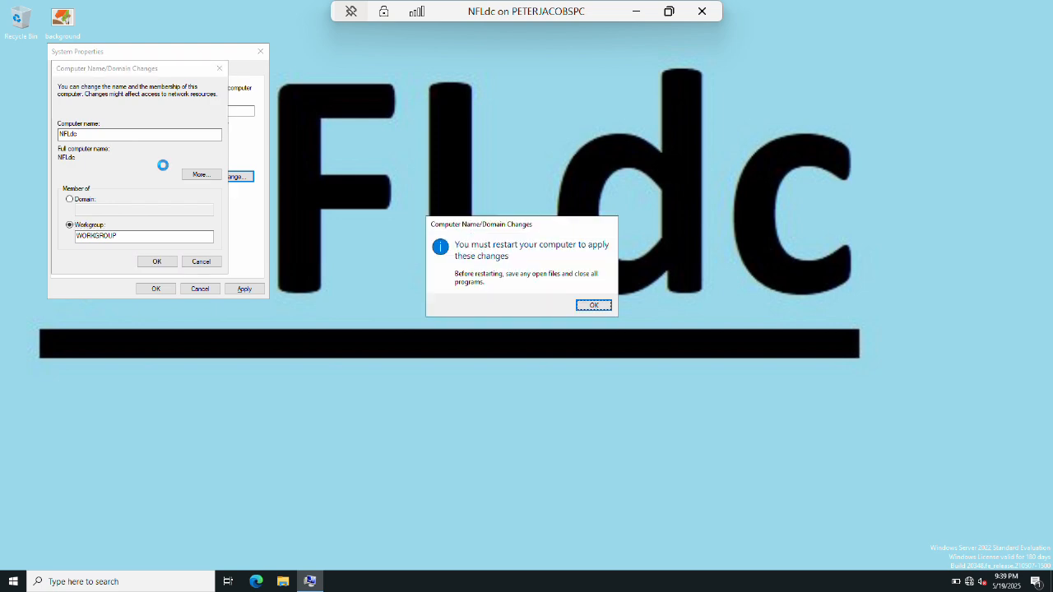
key(Return)
key(Return)
key(Return)
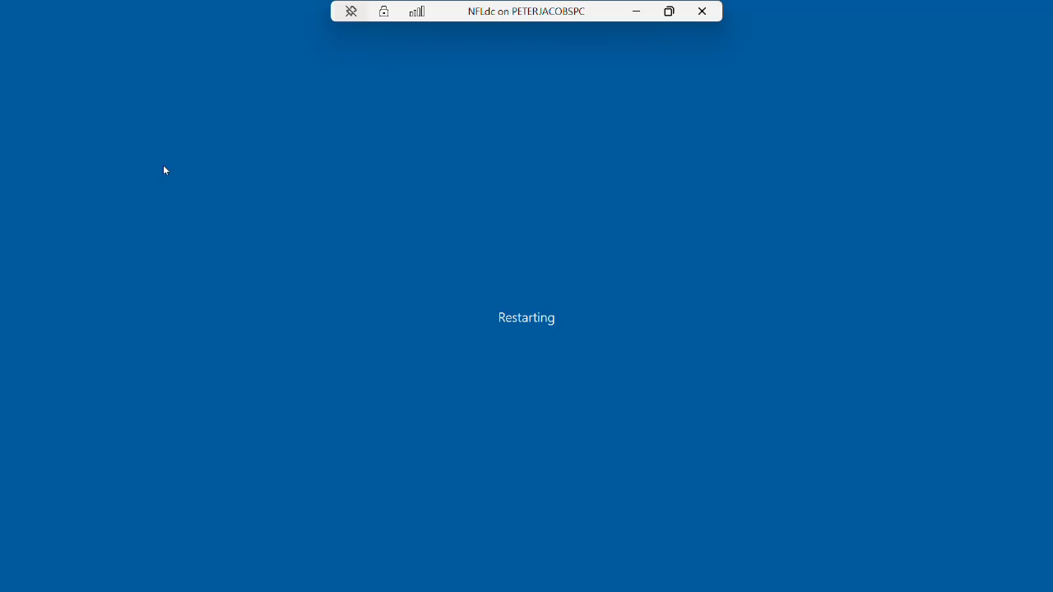
click(636, 11)
Bring up the AFCWestdc VM and run sysdm.cpl from the Run box.
mouse_move(234, 576)
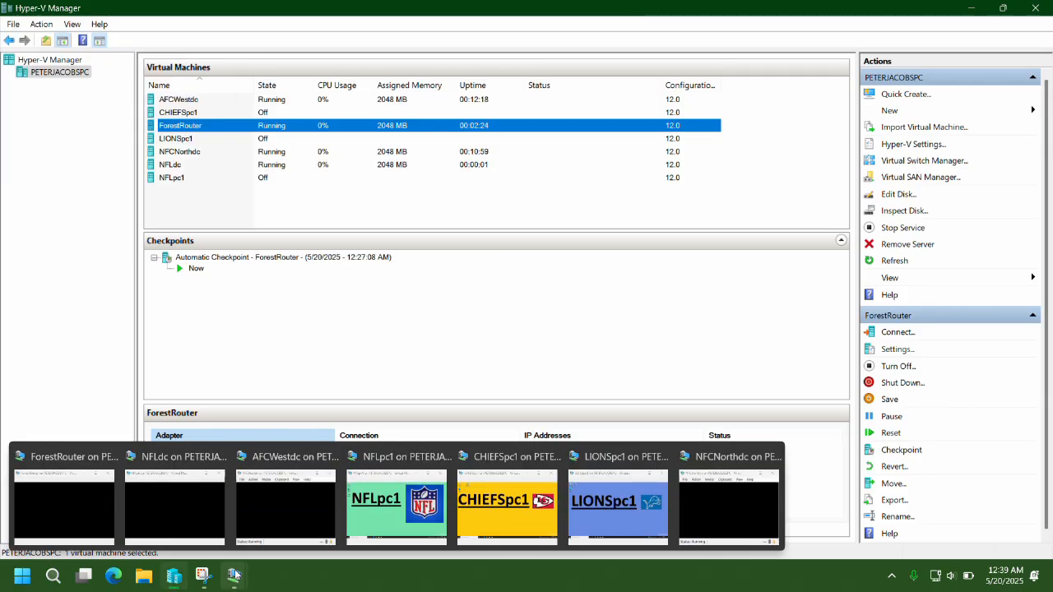
click(274, 506)
key(super+r)
text(sysdm.cpl)
key(Return)
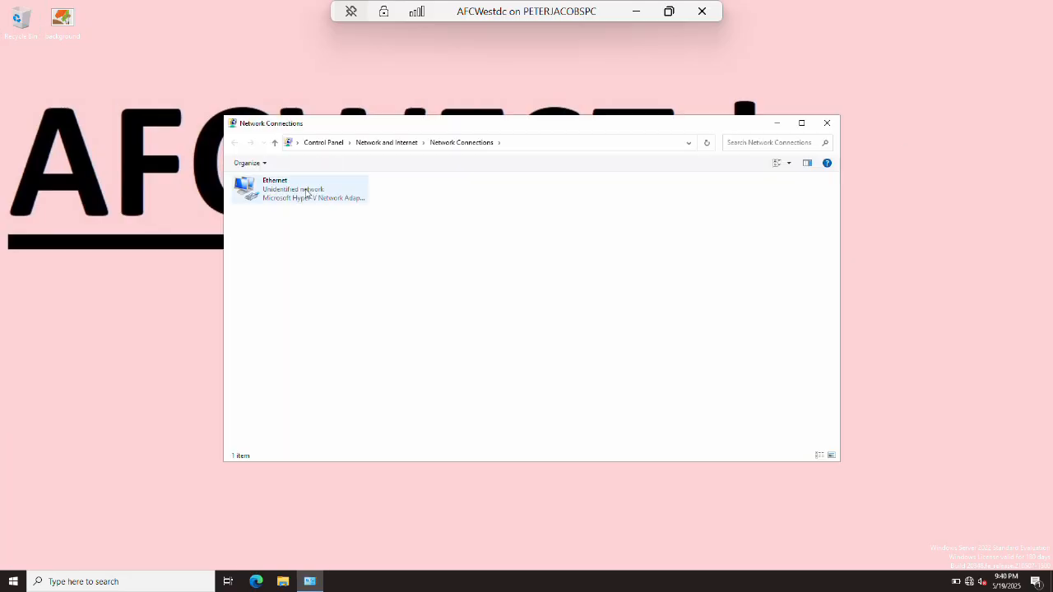
Open the Ethernet adapter's Internet Protocol Version 4 settings.
click(306, 190)
key(shift+F10)
key(r)
key(Tab)
key(Down)
key(Down)
key(Down)
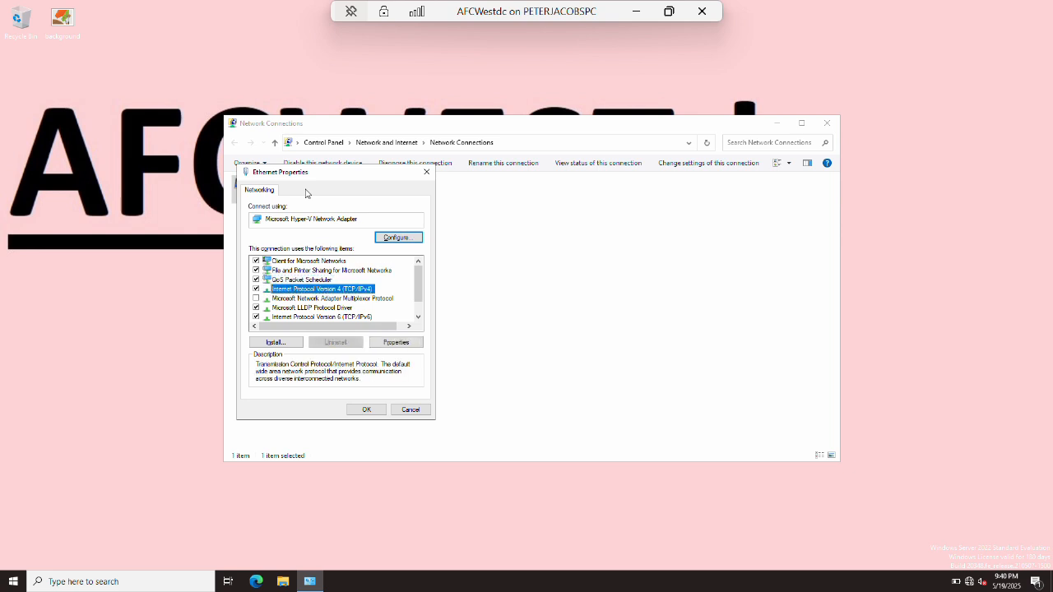
key(Down)
key(alt+r)
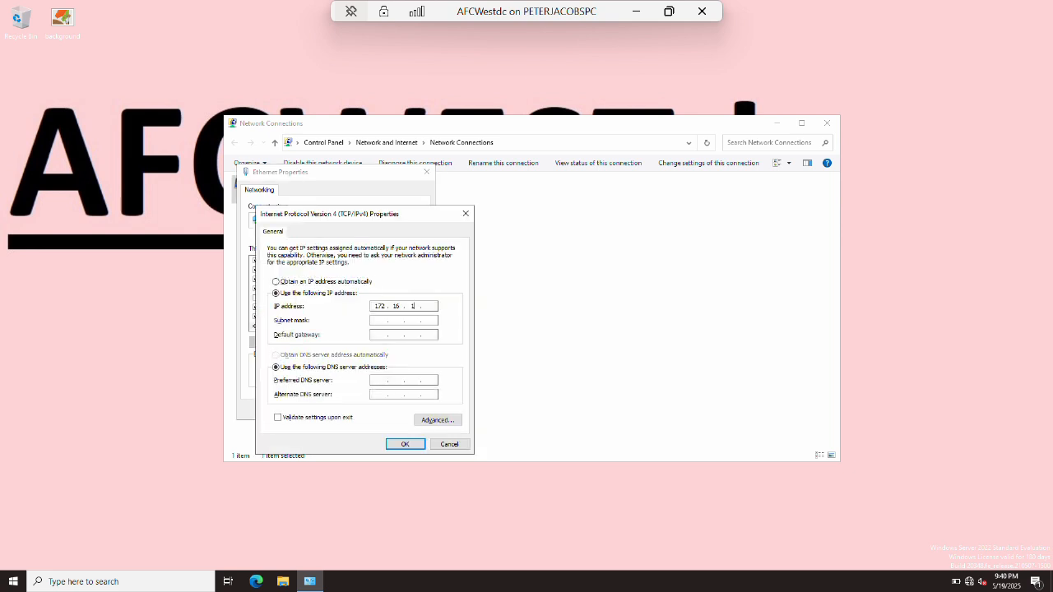
Confirm IPv4 172.16.1.2, gateway 172.16.1.1, DNS 172.16.0.2 and close all connection windows.
key(Tab)
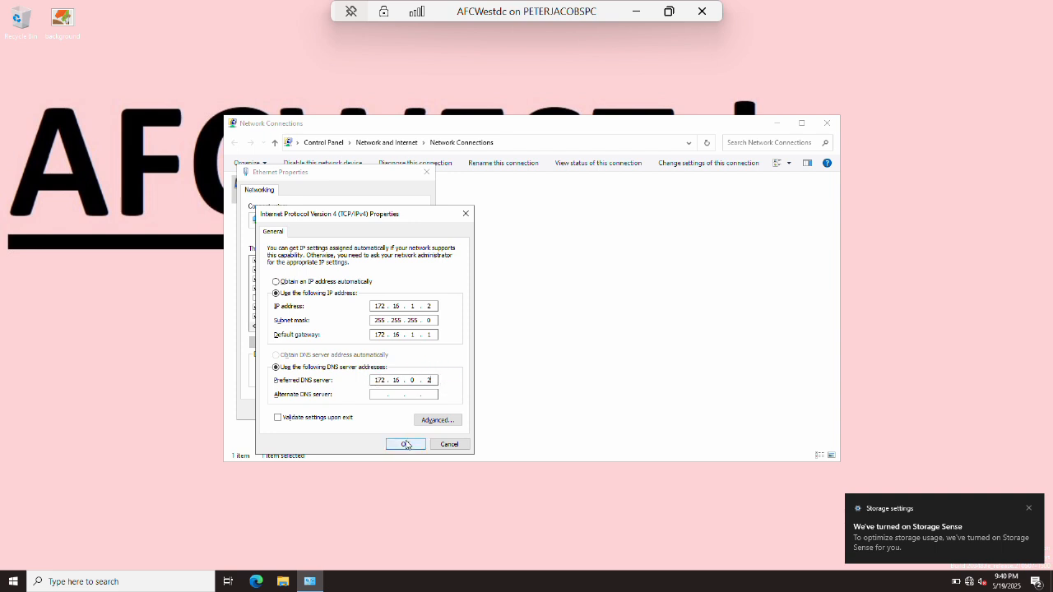
click(404, 444)
click(367, 414)
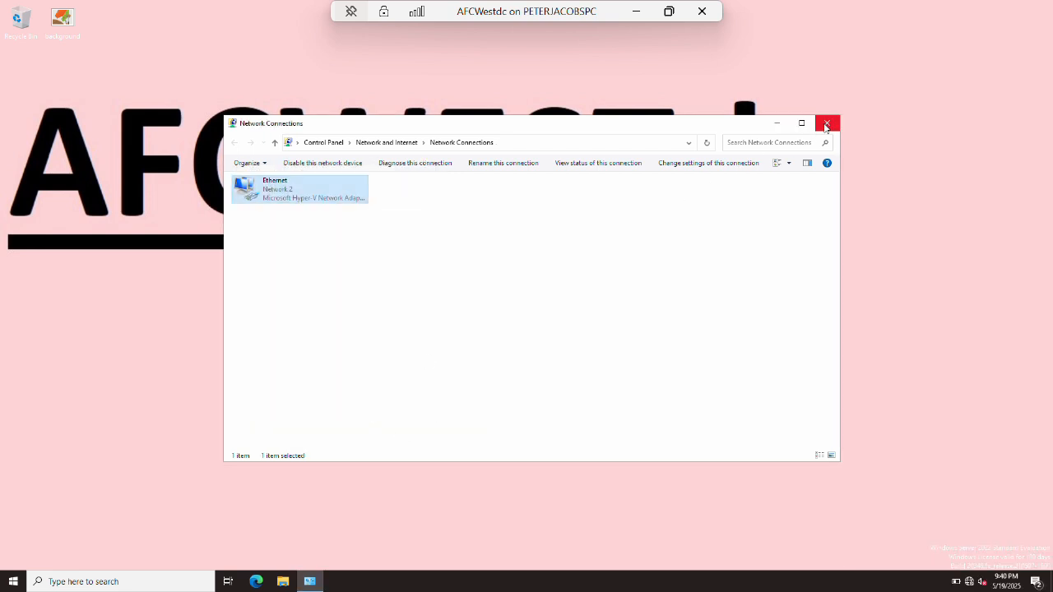
click(827, 122)
key(super+r)
Set both AFCWestdc display timeouts to Never in Power Options and save the plan.
text(powercfg.cpl)
key(Return)
click(307, 203)
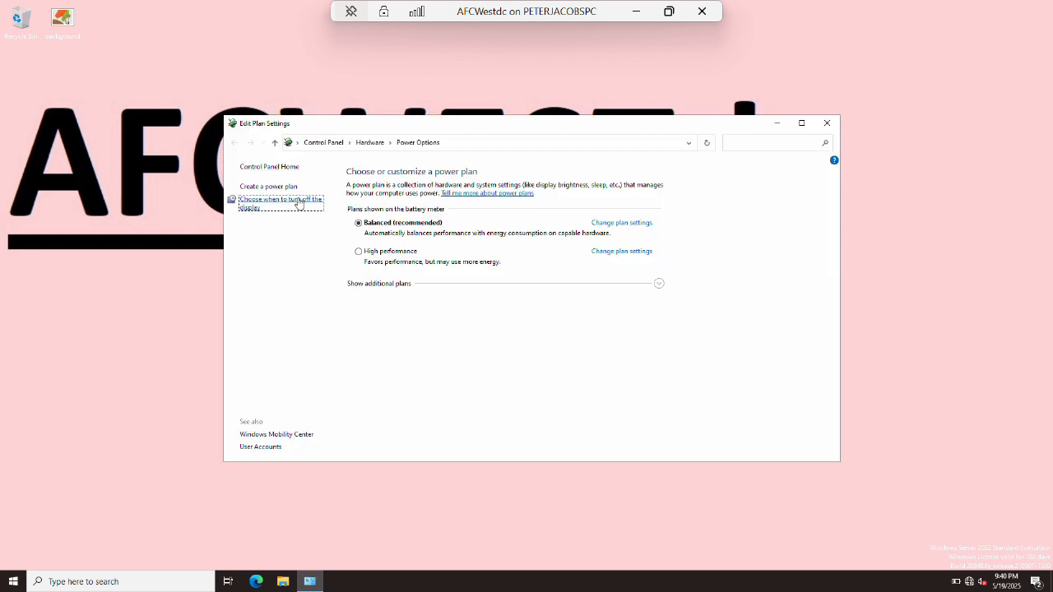
click(477, 229)
click(486, 363)
click(621, 230)
click(567, 368)
click(616, 301)
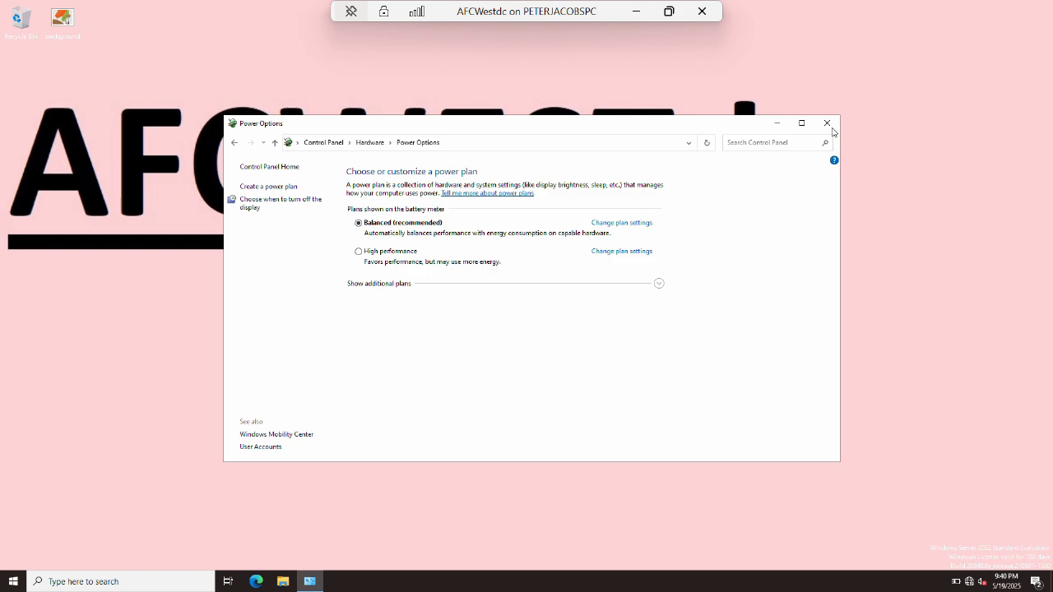
click(827, 122)
Open the firewall console and enable every inbound rule from BranchCache through Windows Remote Management.
key(super+r)
text(cmd)
key(Return)
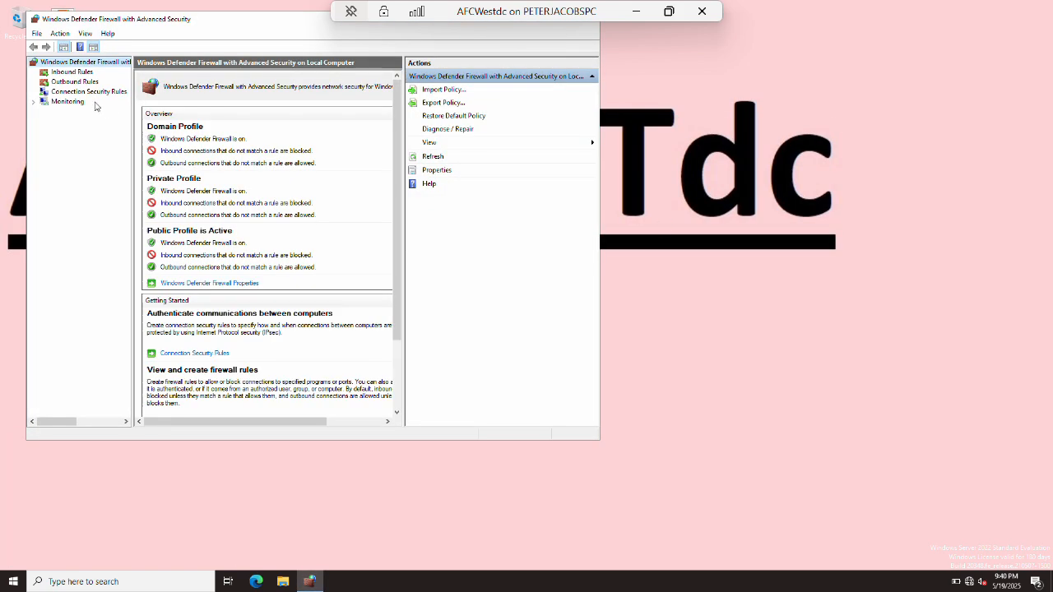
click(73, 71)
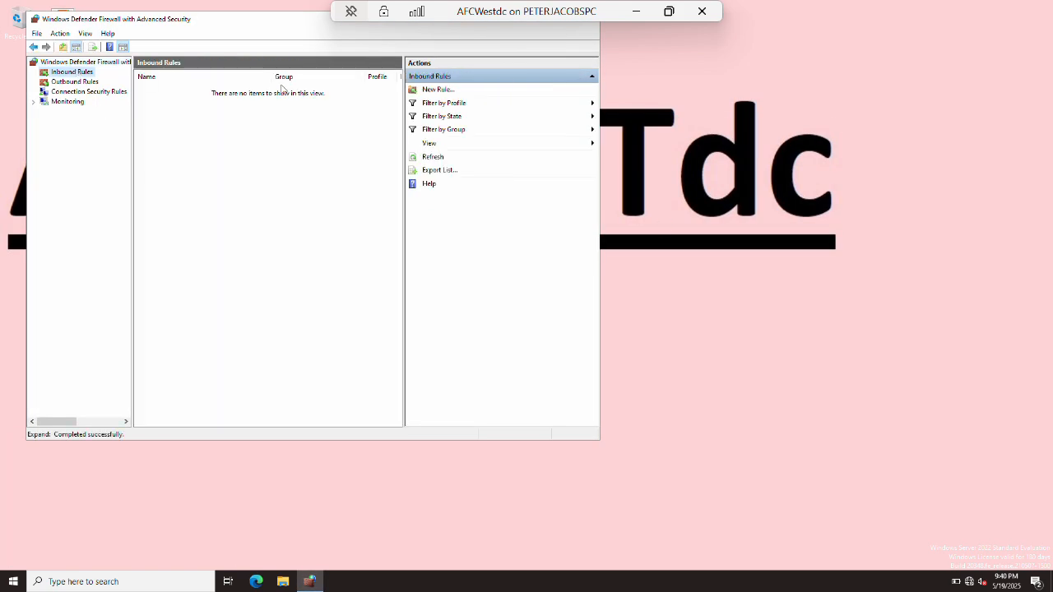
click(246, 107)
scroll(212, 393, down, 20)
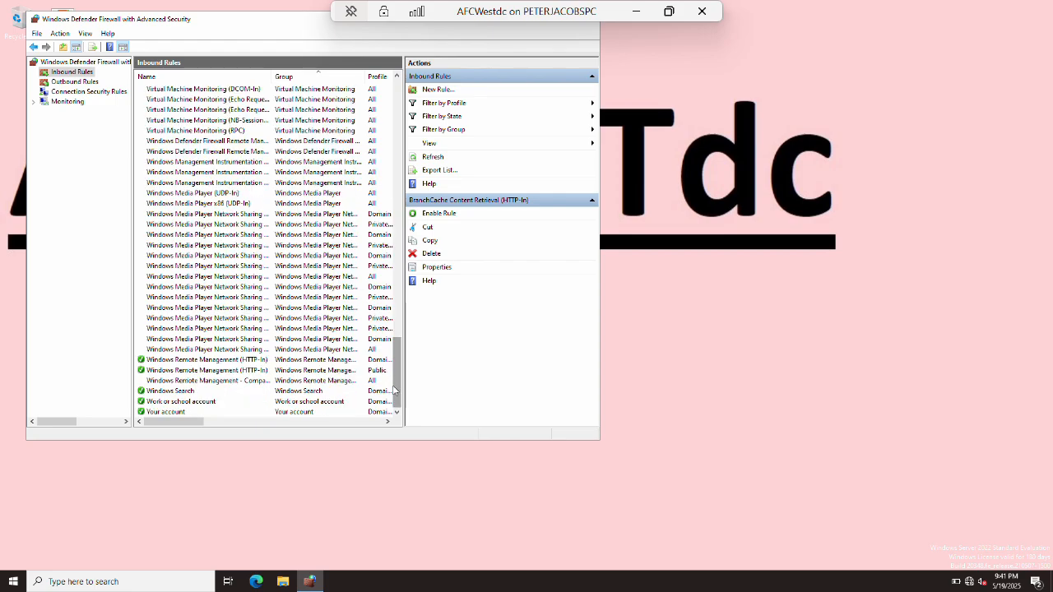
shift+click(202, 380)
click(428, 213)
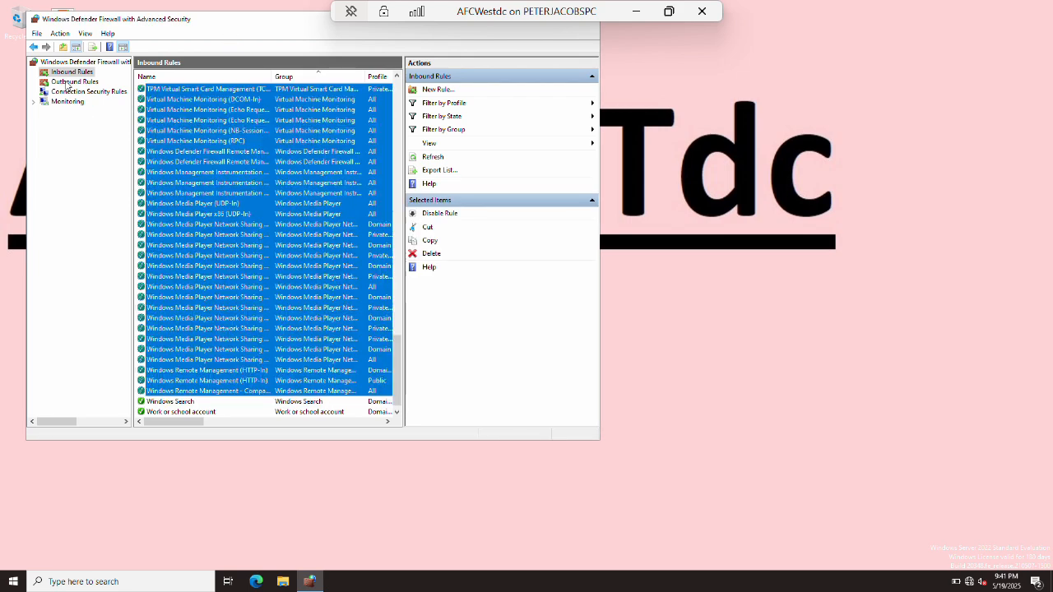
Enable every outbound rule from BranchCache through Windows Media Player.
click(67, 83)
click(167, 109)
drag(398, 173, 411, 379)
shift+click(231, 347)
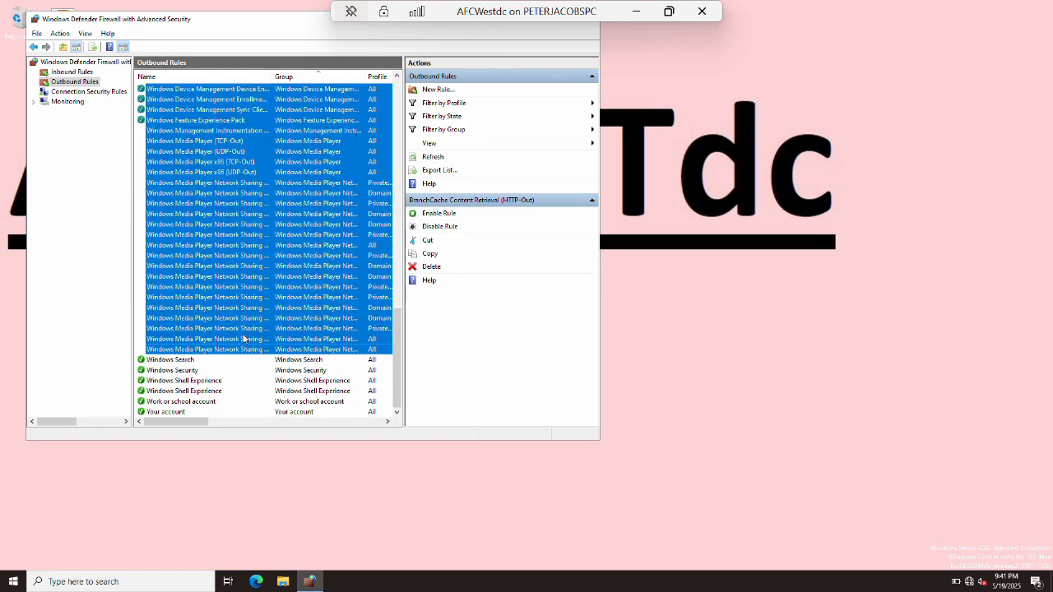
click(441, 214)
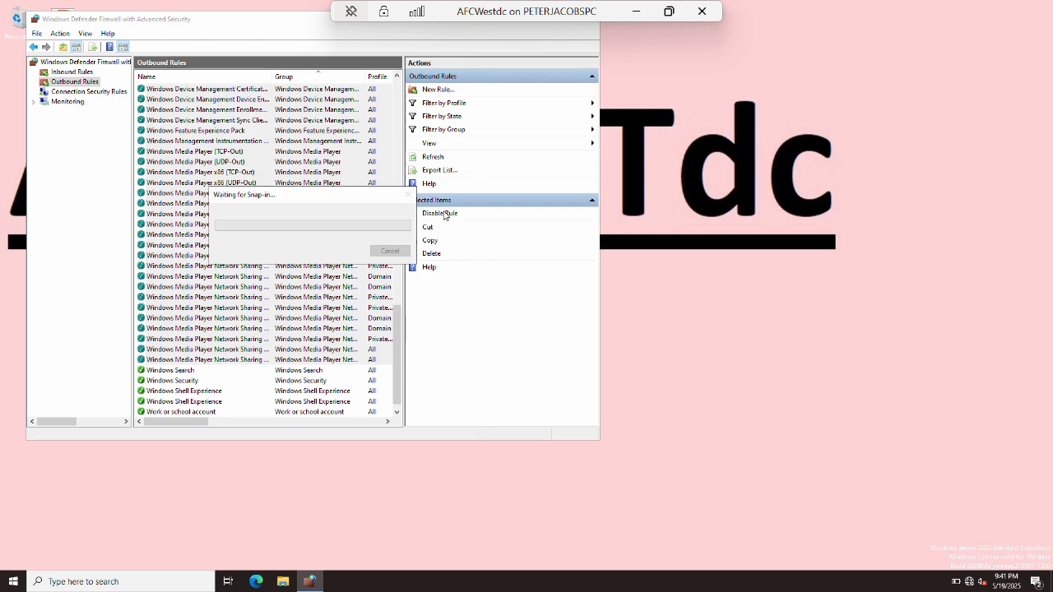
click(324, 166)
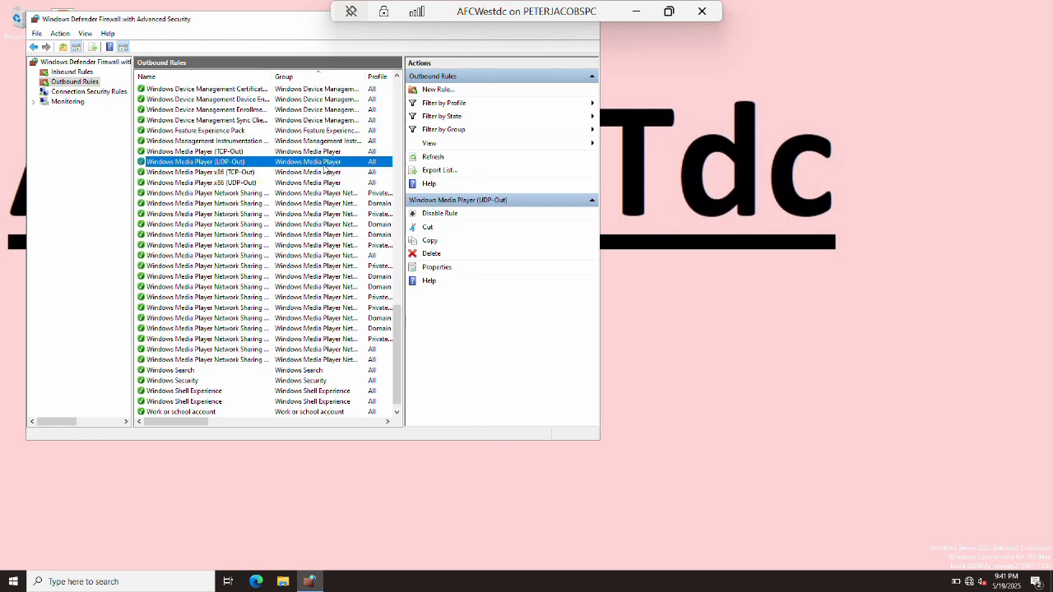
Close the firewall, rename the computer AFCWestdc in System Properties, and restart the VM.
key(alt+F4)
key(super+r)
text(tysdm)
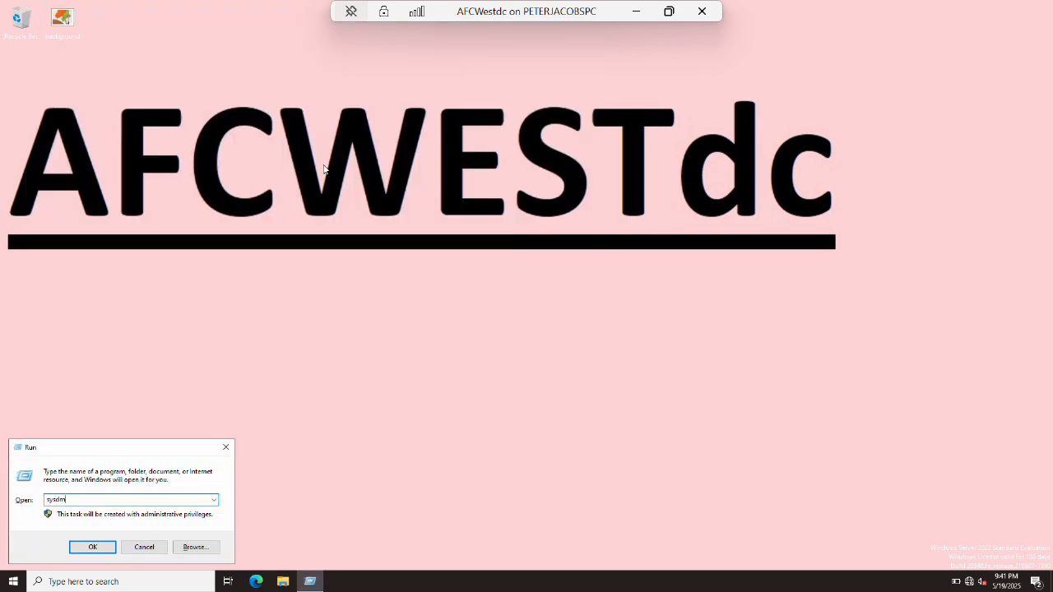
text(.cpl)
key(Return)
key(alt+c)
text(AFCWestdc)
key(Tab)
key(Tab)
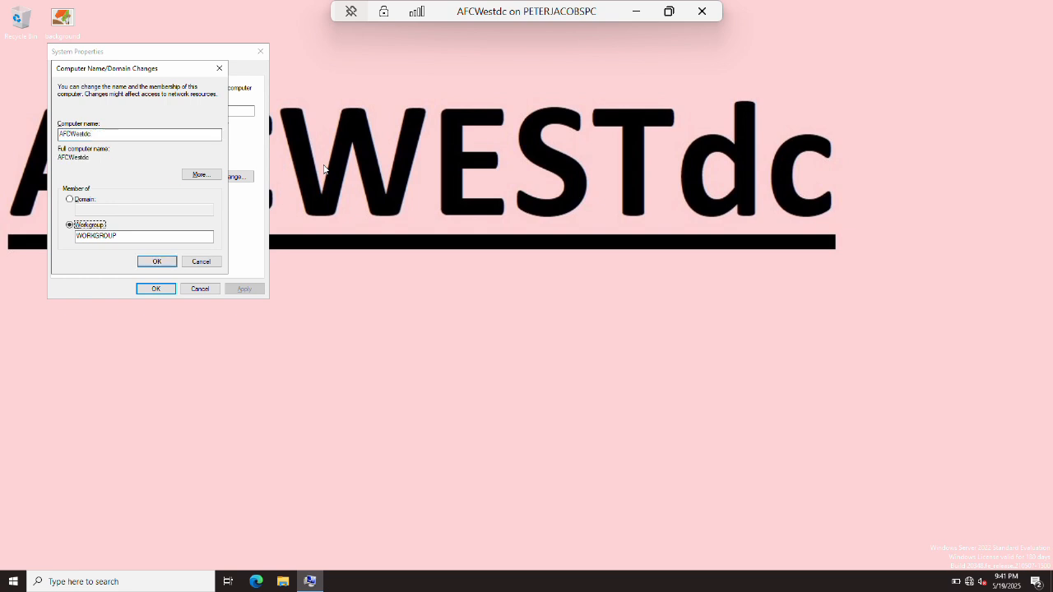
key(Return)
key(Return)
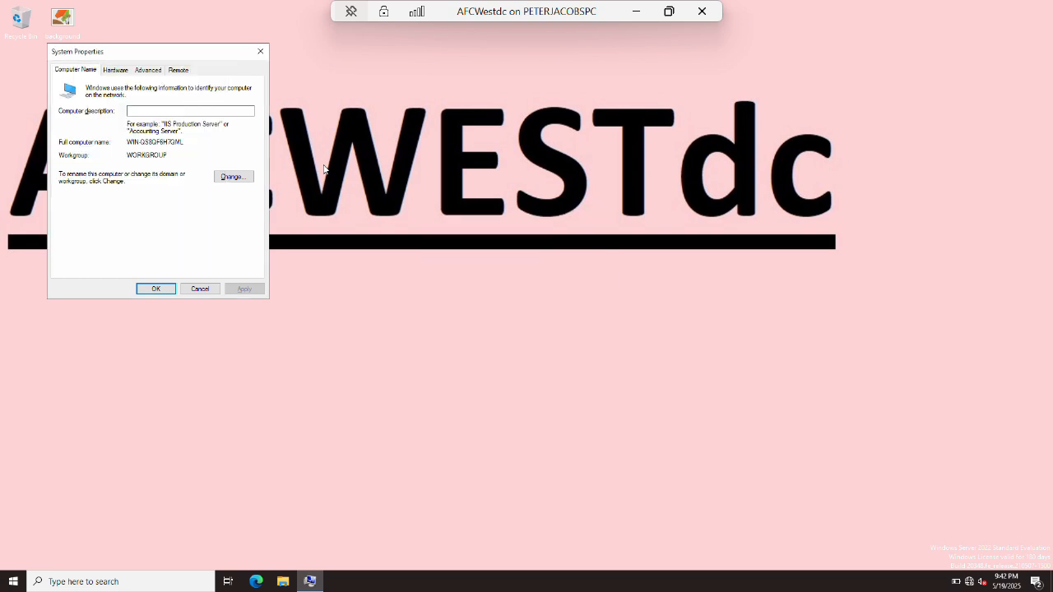
key(Return)
key(Return)
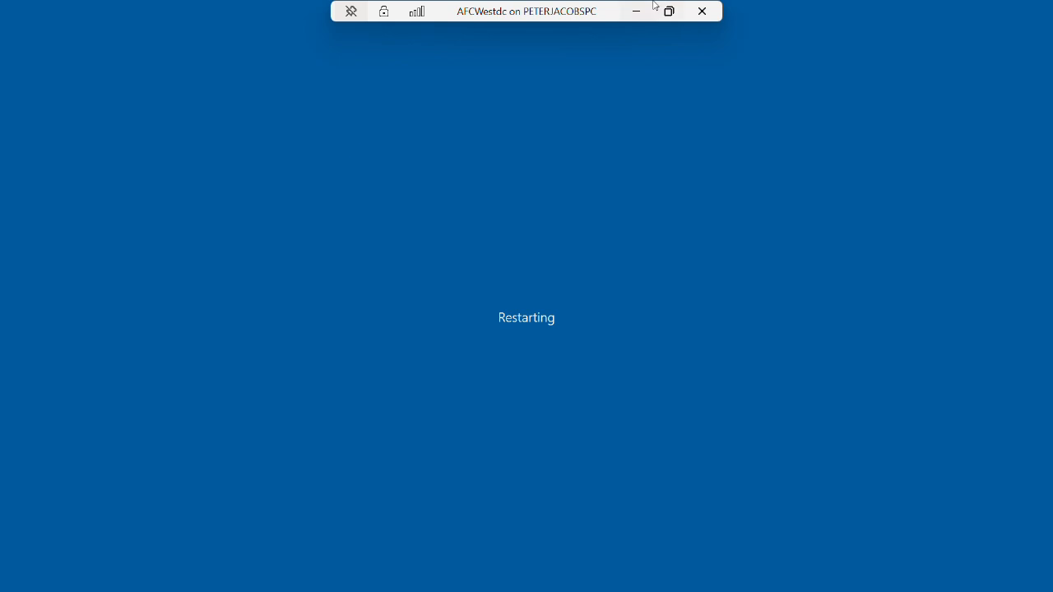
click(637, 12)
Switch to the NFCNorthdc VM, review its adapters in ncpa.cpl, then return to the host.
mouse_move(239, 580)
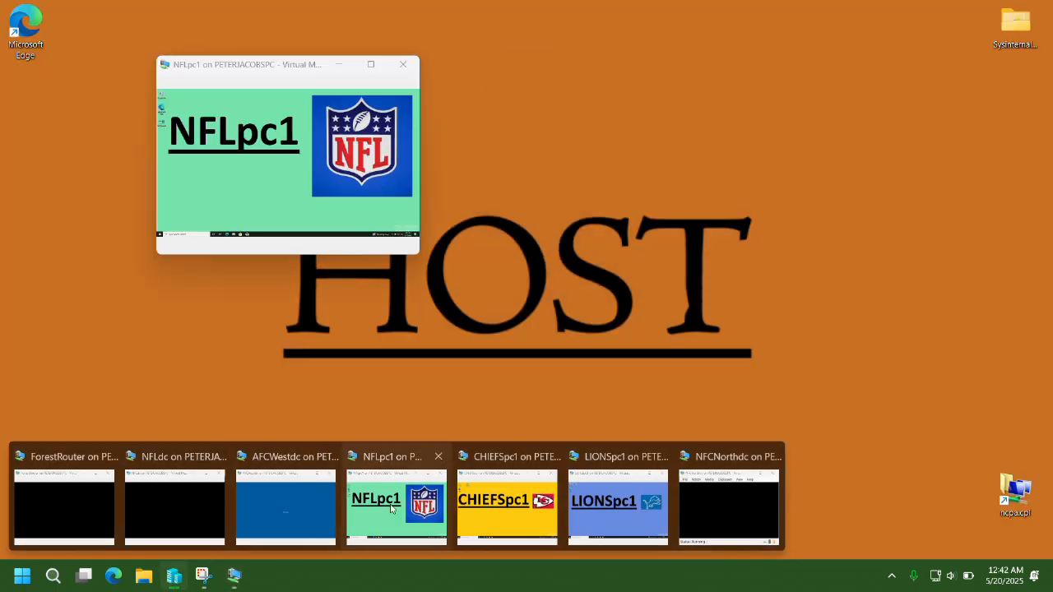
click(709, 503)
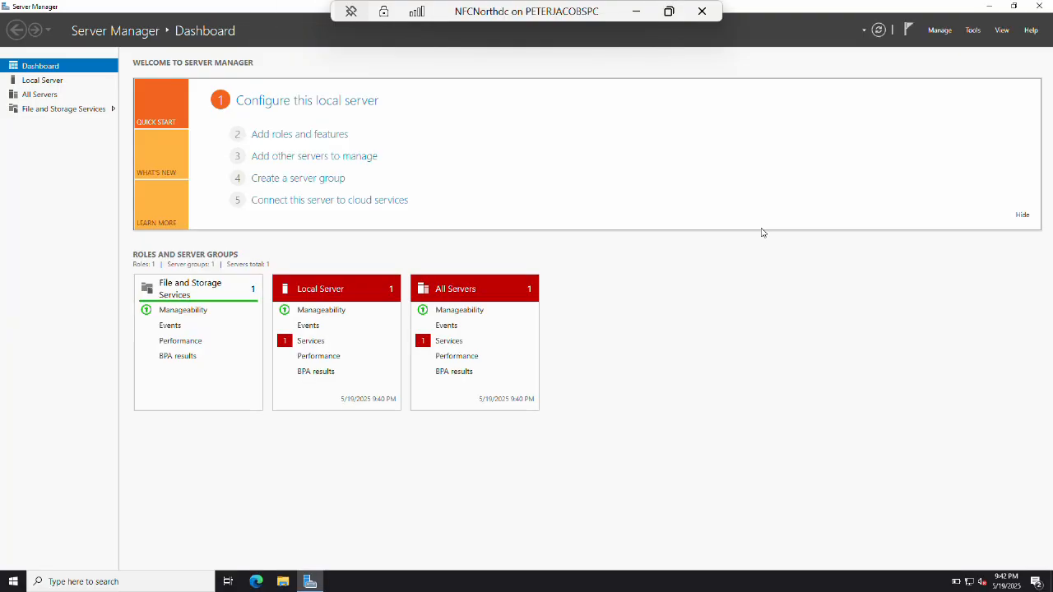
key(super+r)
text(ncpa.cpl)
key(Return)
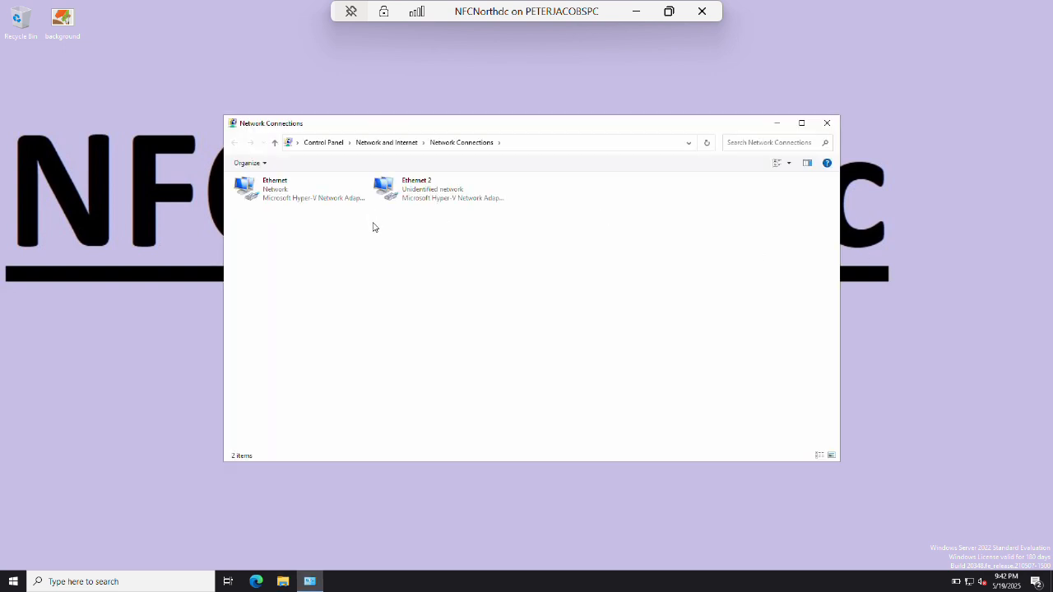
click(777, 123)
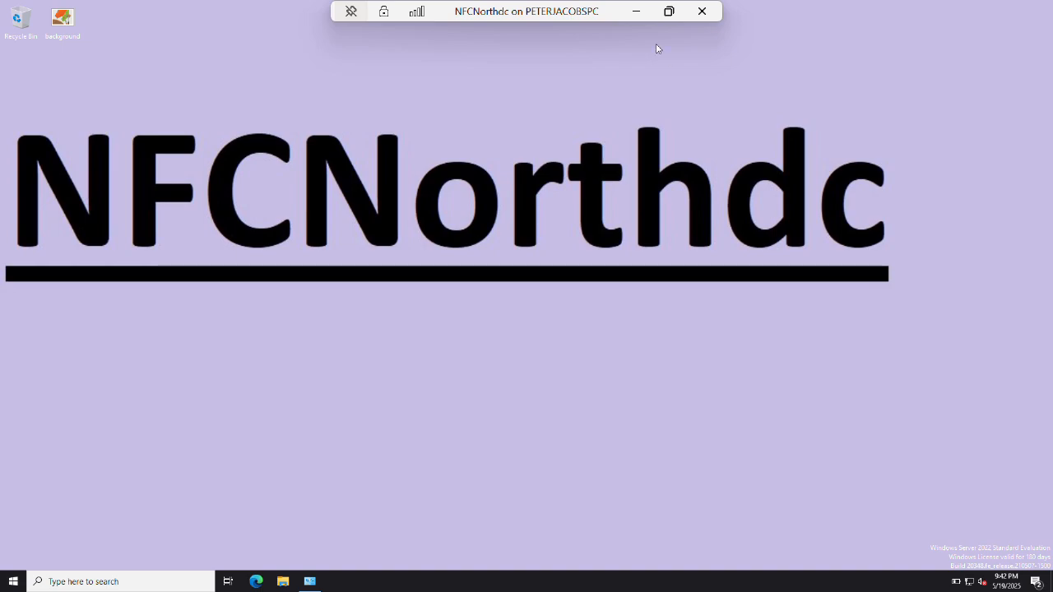
click(636, 11)
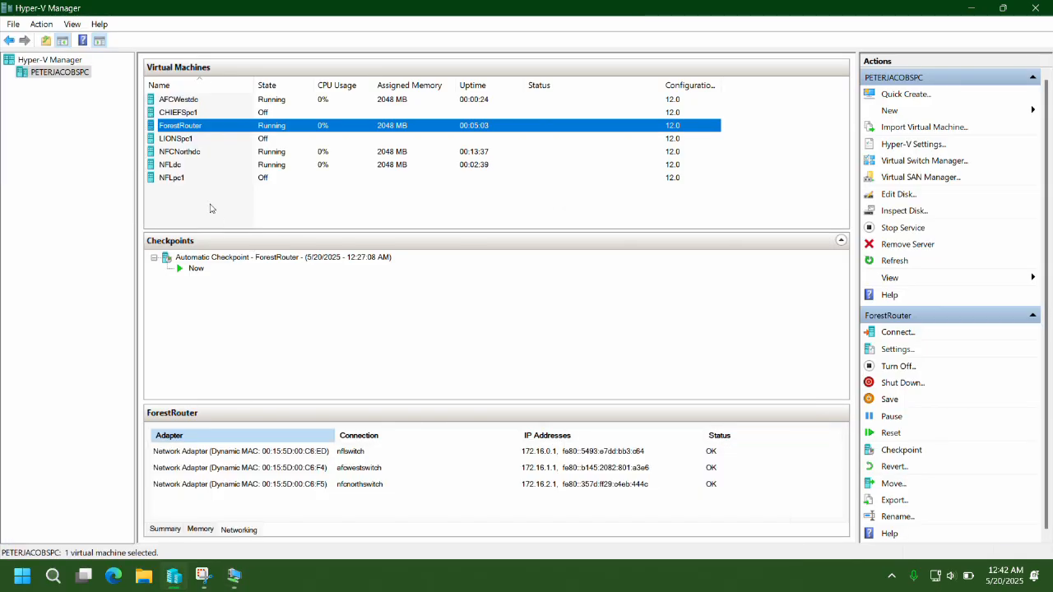
Remove NFCNorthdc's Default Switch network adapter and apply the change.
click(189, 153)
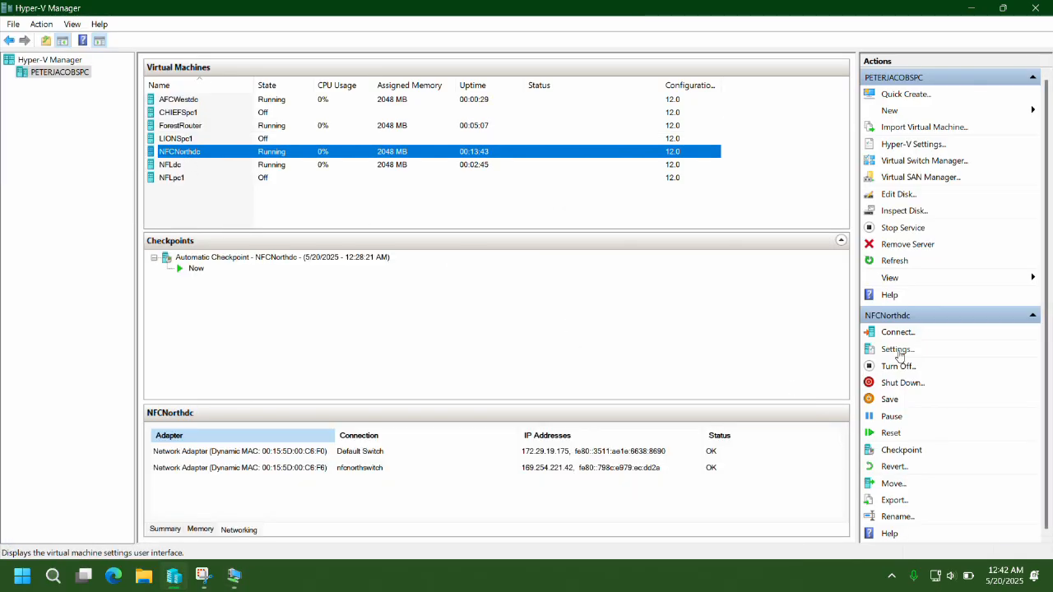
click(897, 349)
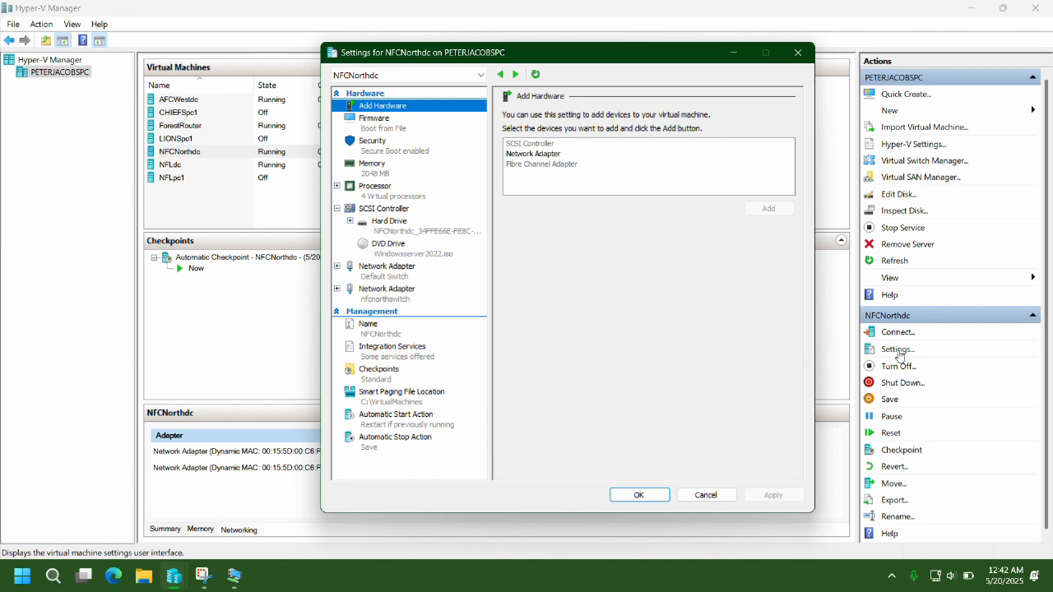
click(401, 271)
click(768, 378)
click(774, 494)
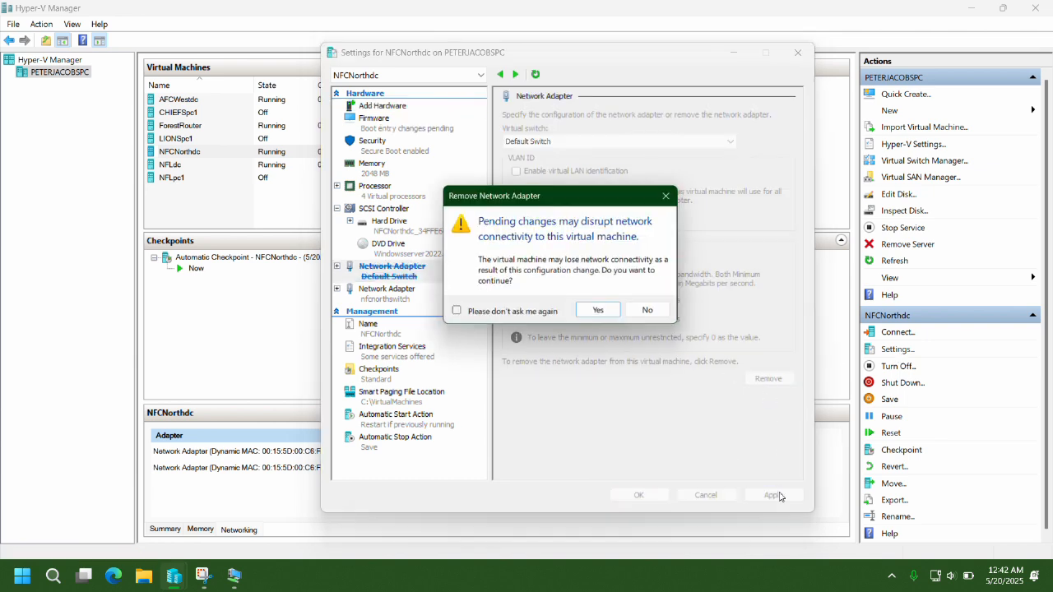
click(600, 313)
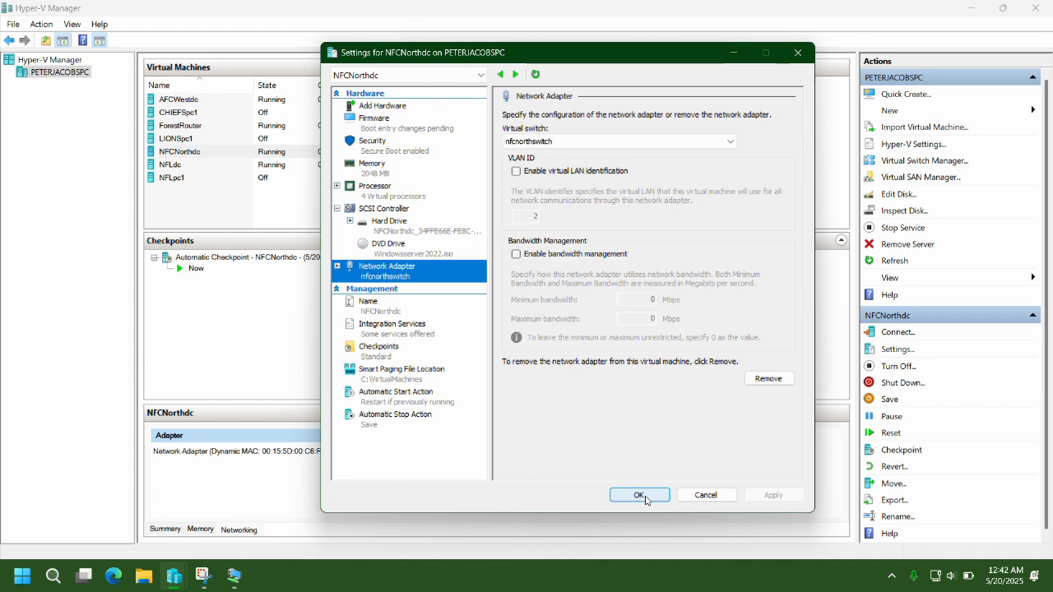
click(639, 495)
Check AFCWestdc's settings without changes, then minimize Hyper-V Manager.
click(177, 100)
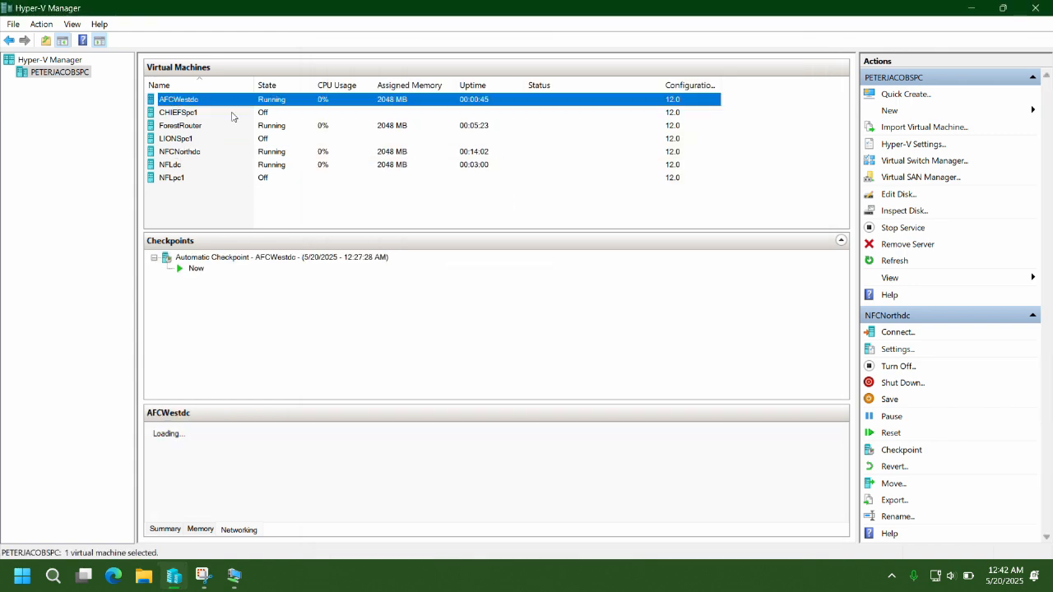
click(898, 350)
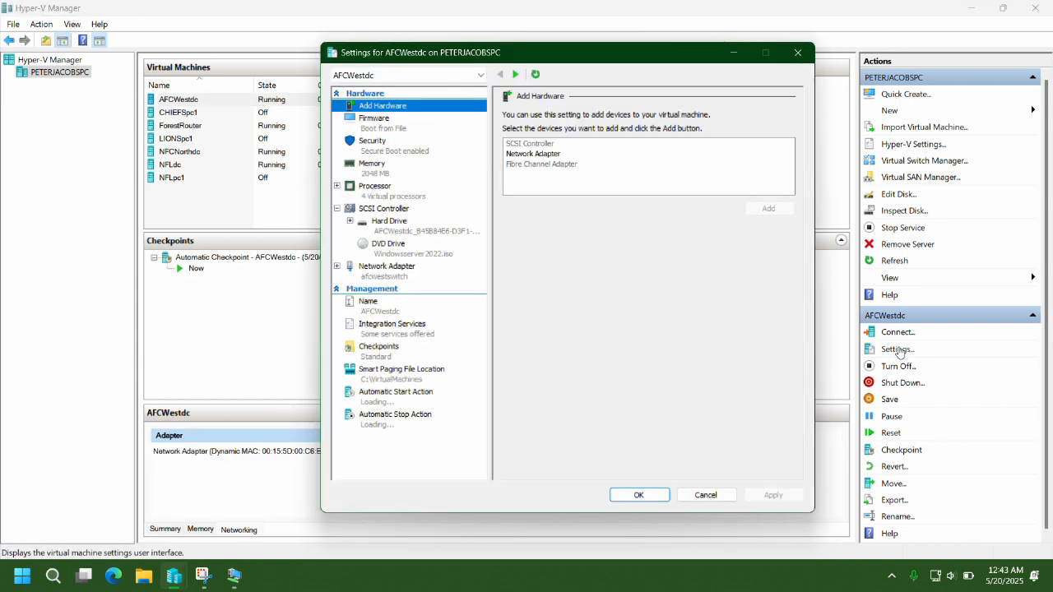
click(707, 495)
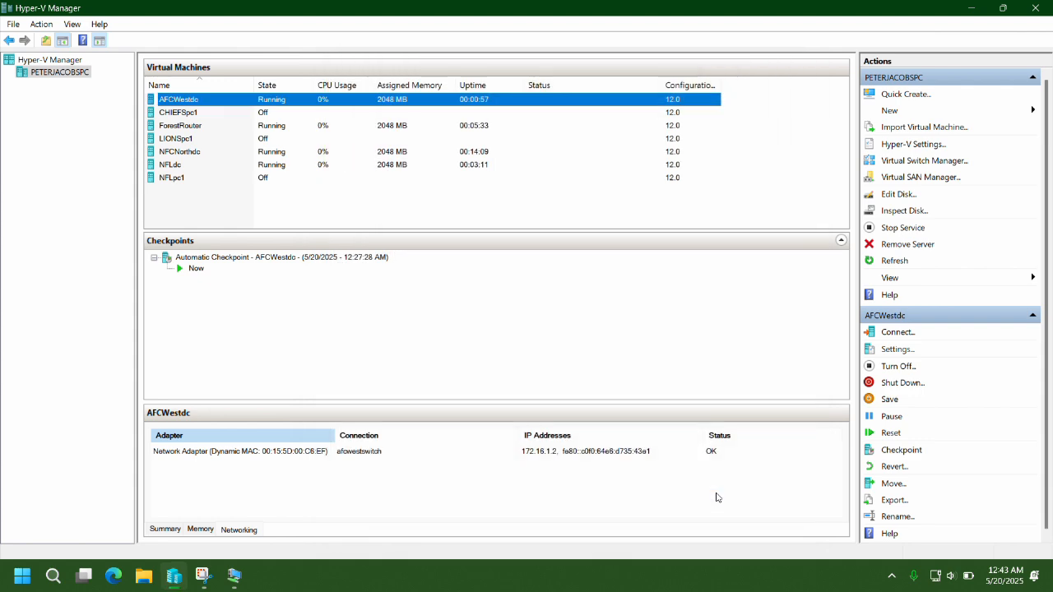
click(971, 7)
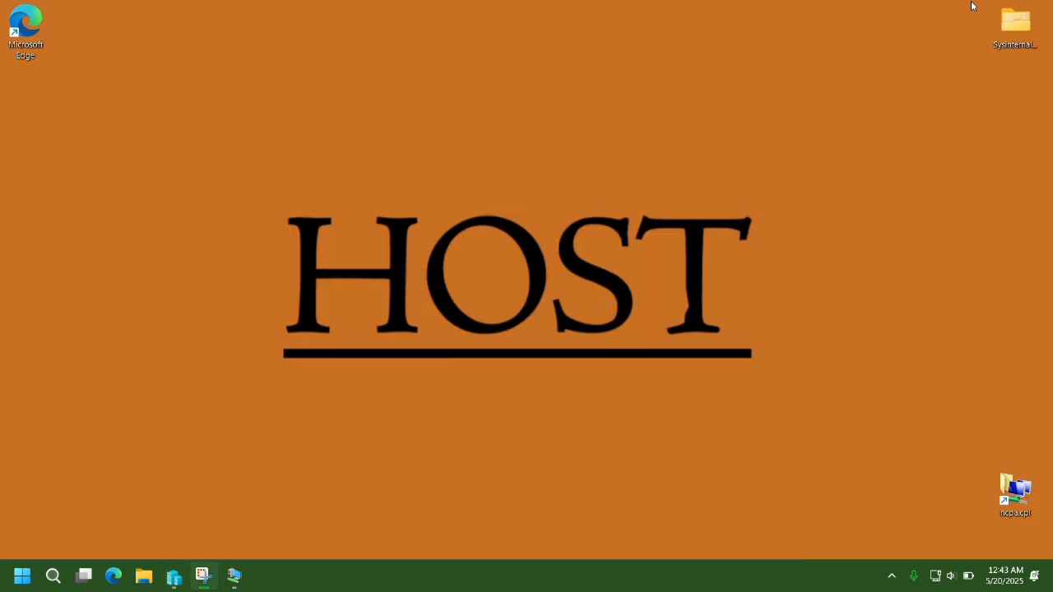
In the NFCNorthdc VM, open Ethernet 2's Properties and its Internet Protocol Version 4 settings.
mouse_move(234, 576)
click(707, 516)
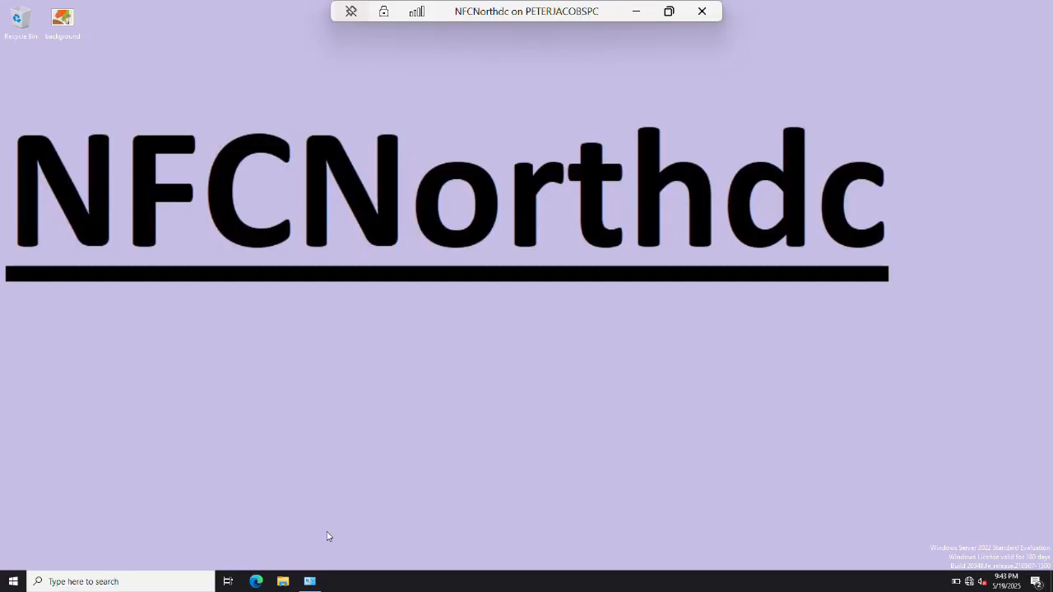
click(310, 582)
click(280, 194)
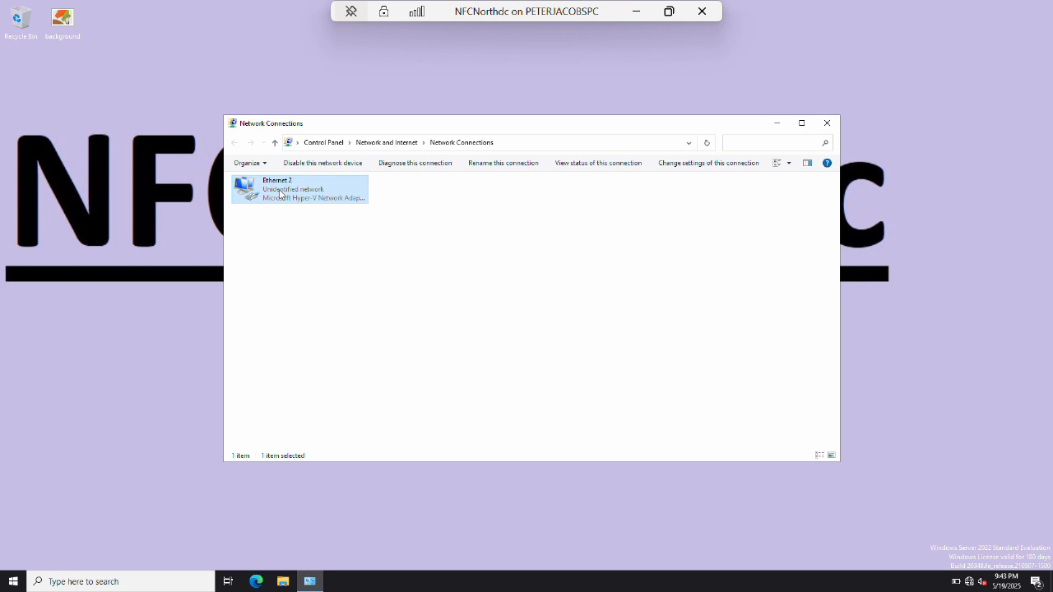
key(shift+F10)
key(r)
key(Down)
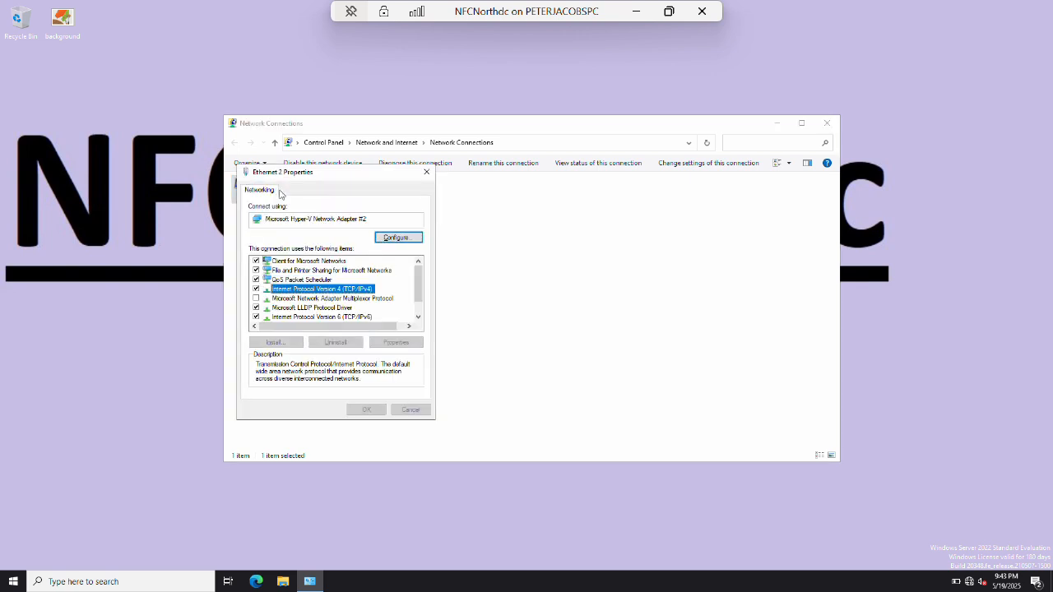
key(alt+r)
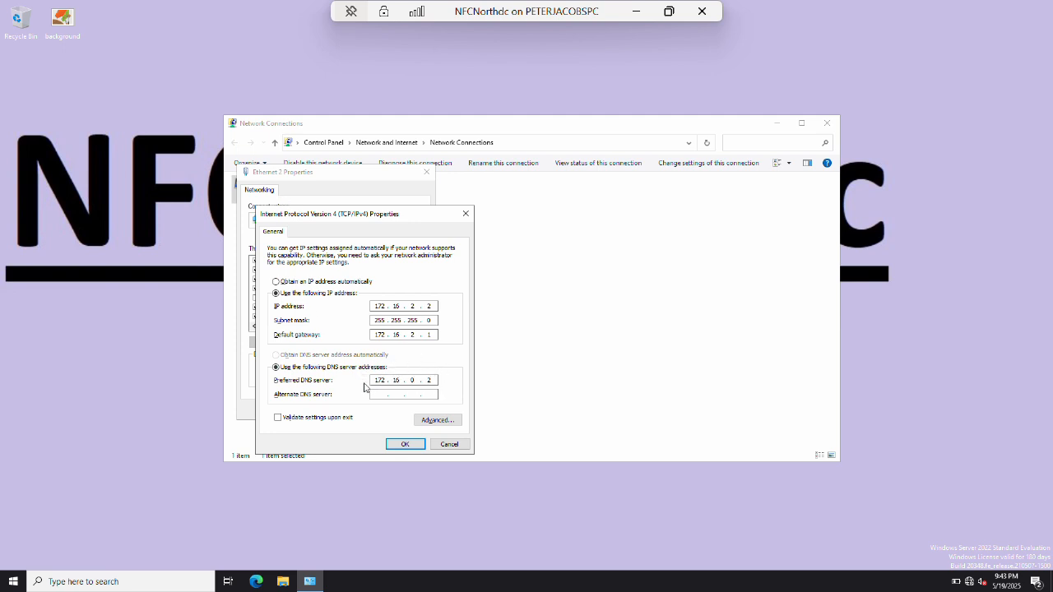
Confirm Ethernet 2's IPv4 settings (172.16.2.2, gateway 172.16.2.1, DNS 172.16.0.2) and close the network windows.
click(406, 445)
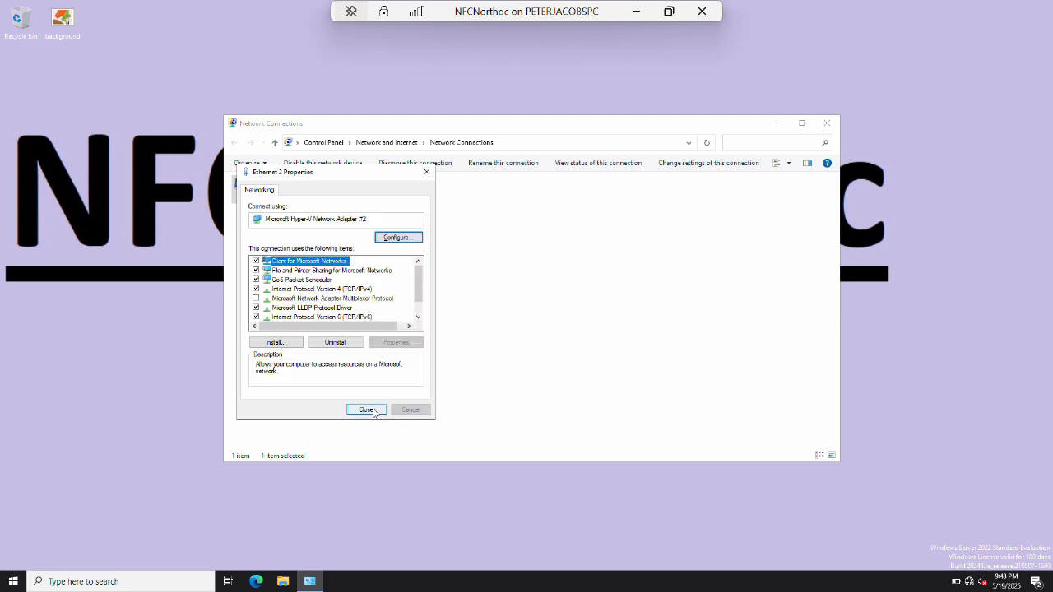
click(366, 409)
click(827, 123)
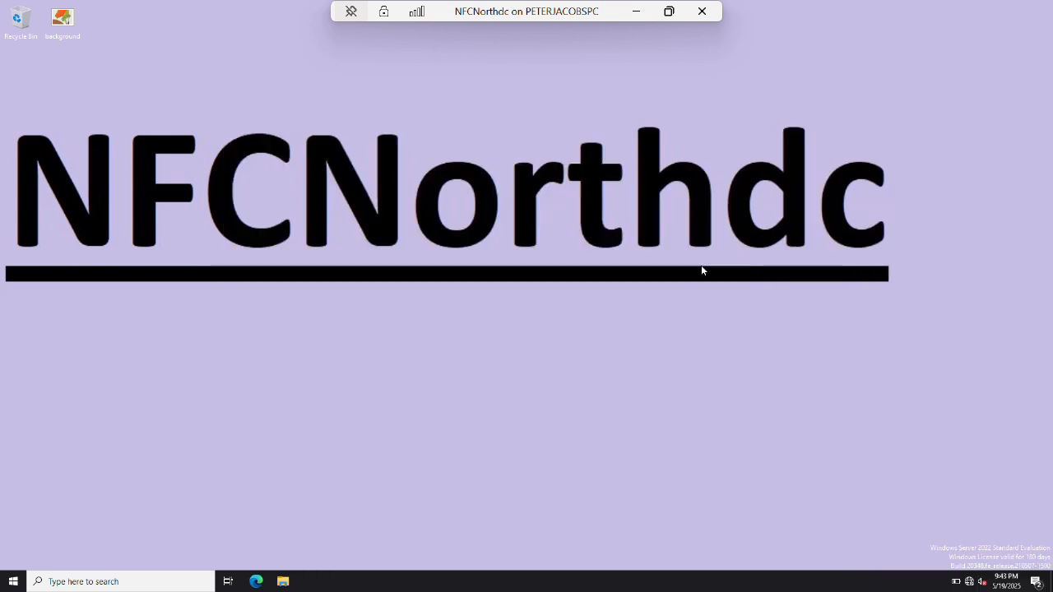
In Power Options, set both on-battery and plugged-in display turn-off times to Never and save.
key(super+r)
text(poewrwers)
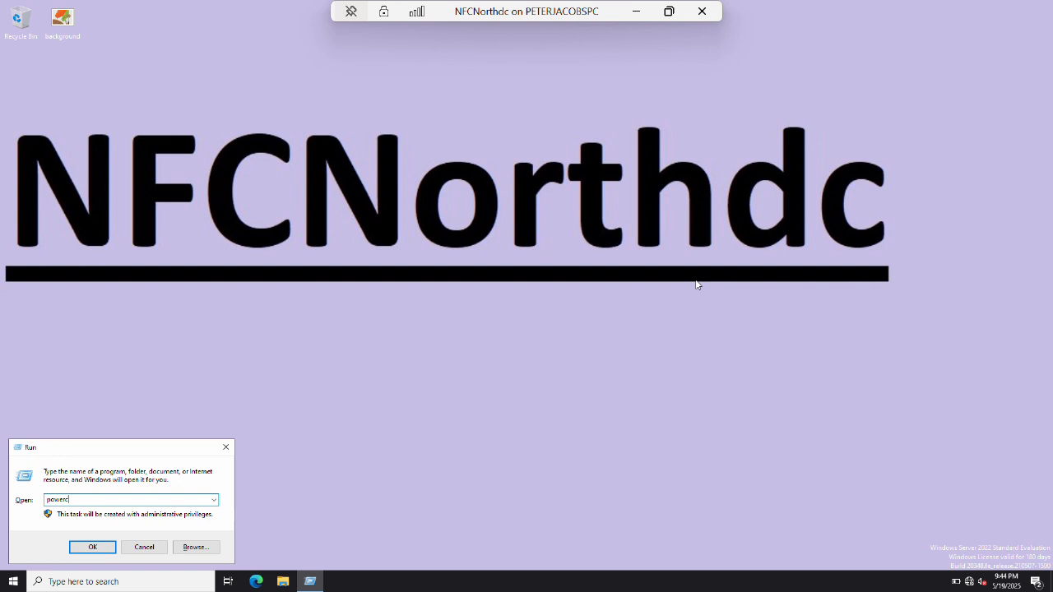
text(.cpl)
key(Return)
click(268, 204)
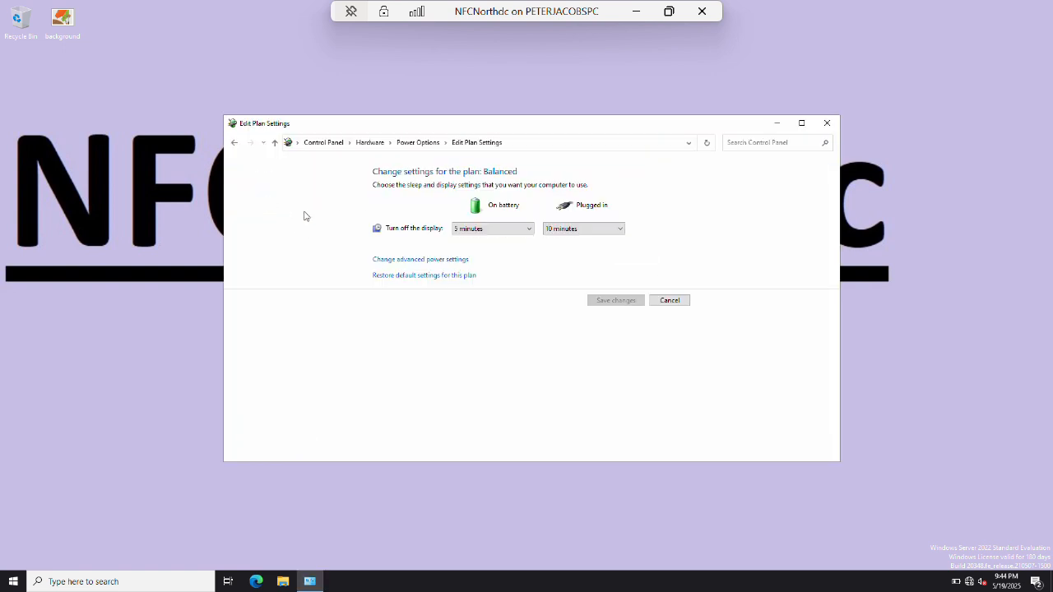
click(529, 230)
click(479, 369)
click(528, 234)
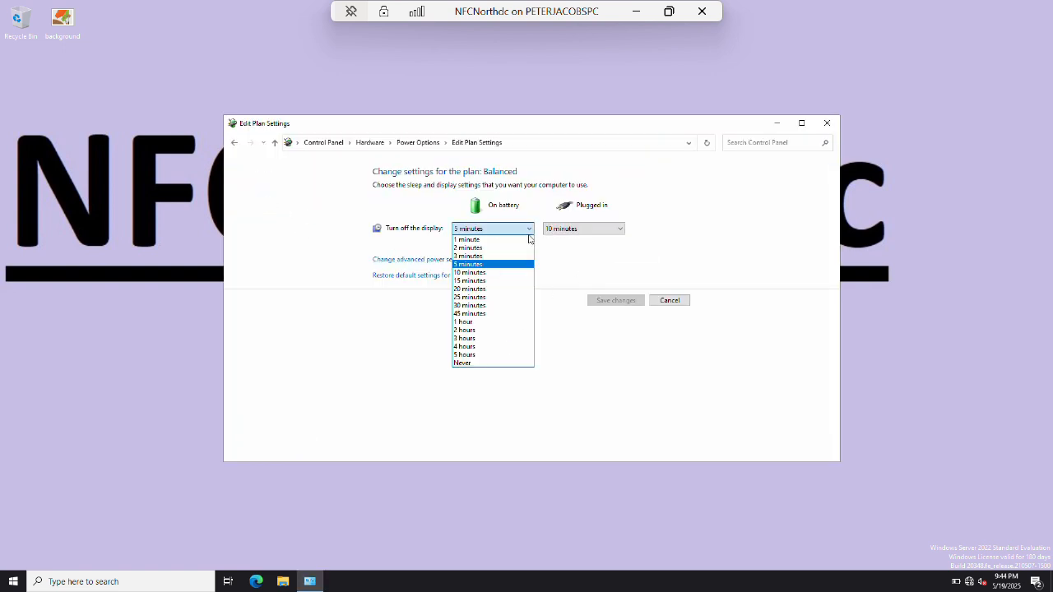
click(484, 363)
click(592, 229)
click(571, 363)
click(615, 300)
key(alt+F4)
Open wf.msc and enable all the disabled inbound firewall rules.
key(super+r)
text(wf)
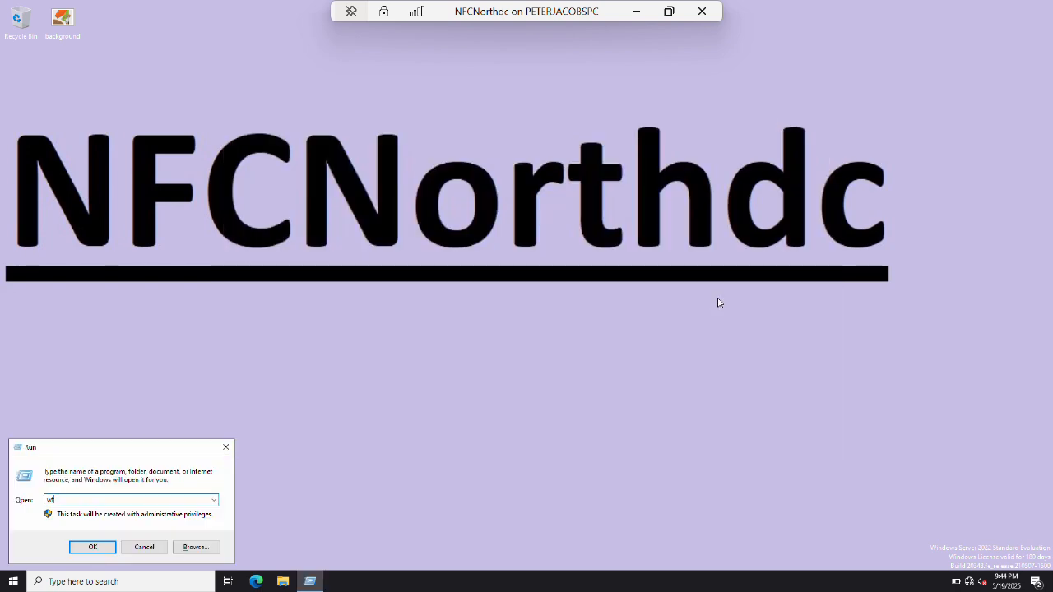
text(.msc)
key(Return)
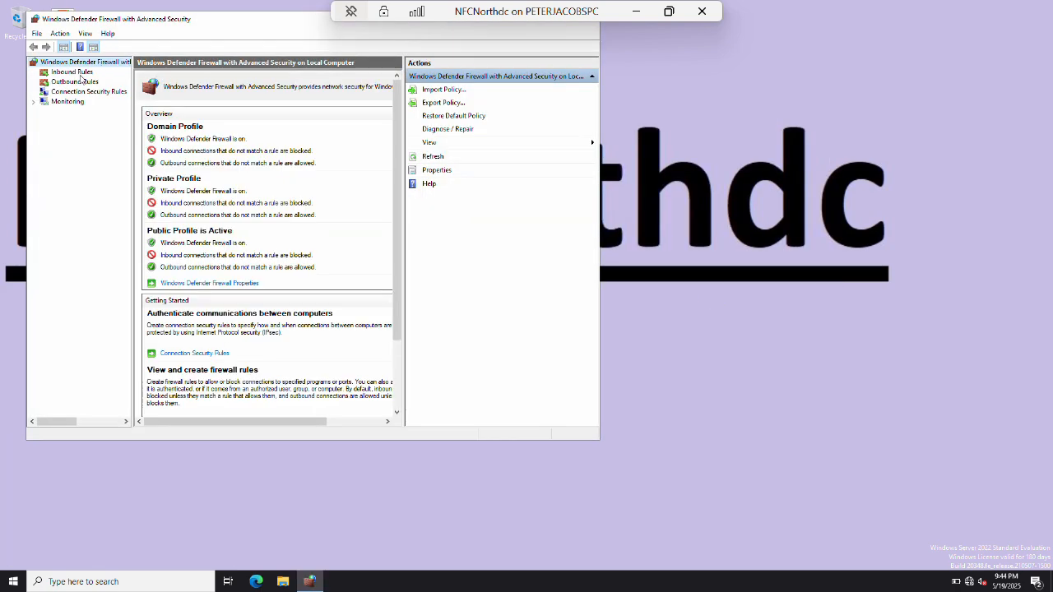
click(80, 73)
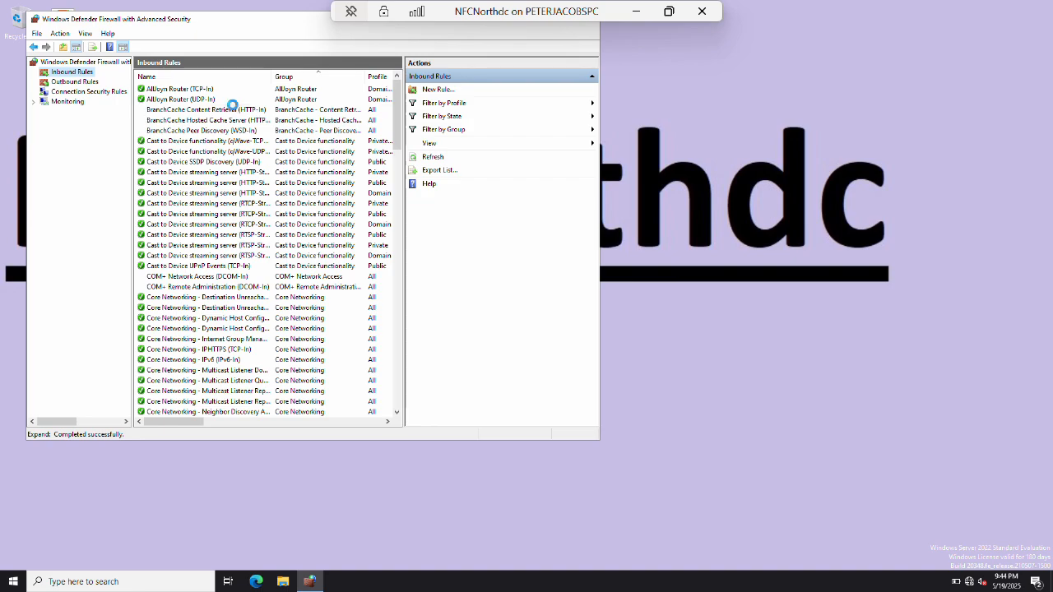
click(235, 110)
scroll(219, 382, down, 20)
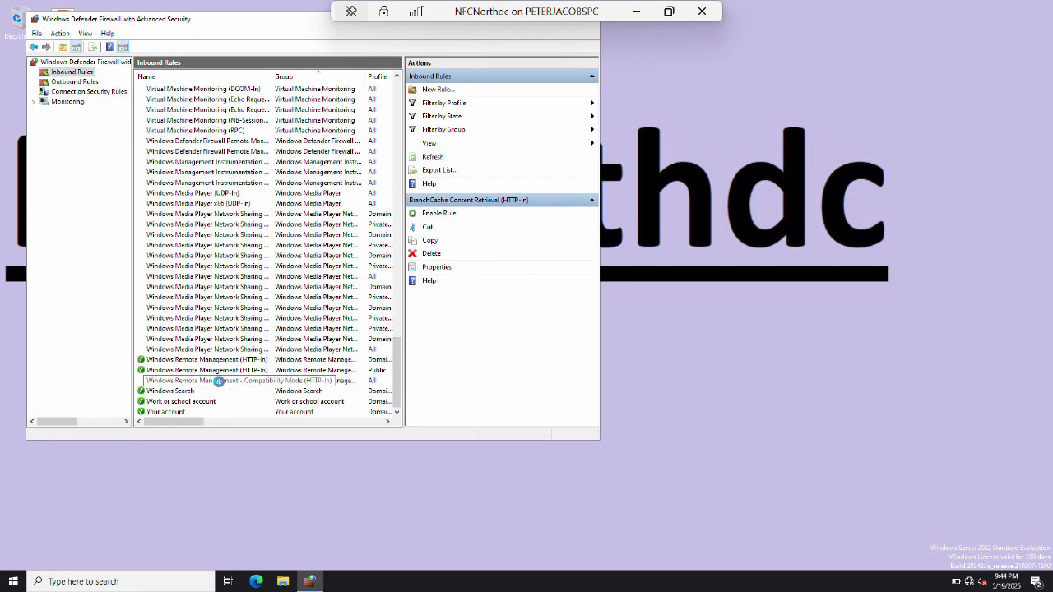
shift+click(219, 382)
click(442, 212)
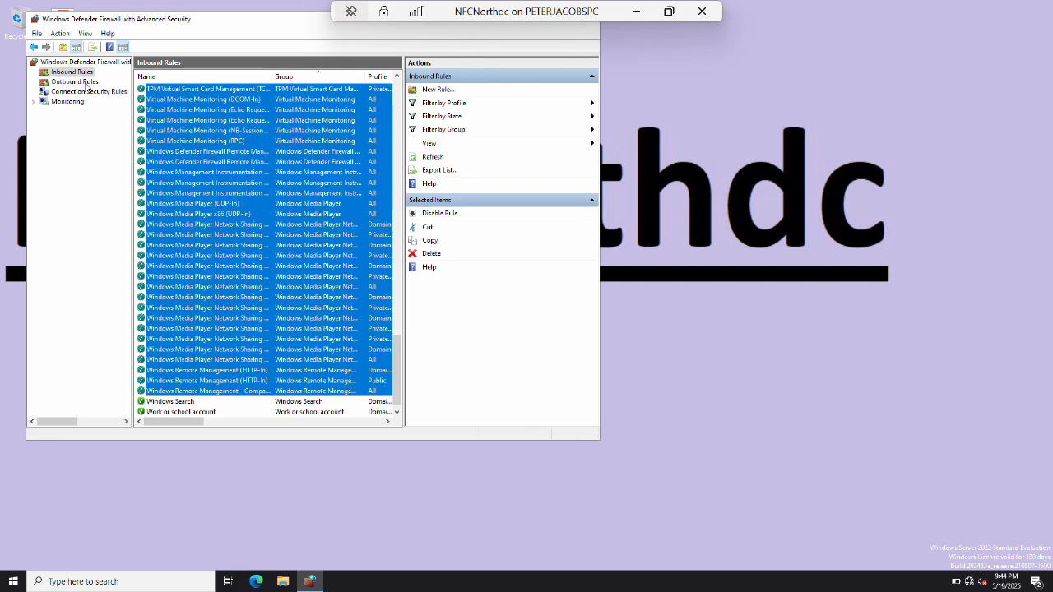
Select the disabled outbound firewall rules through Windows Media Player, then close the firewall console.
click(82, 82)
click(206, 111)
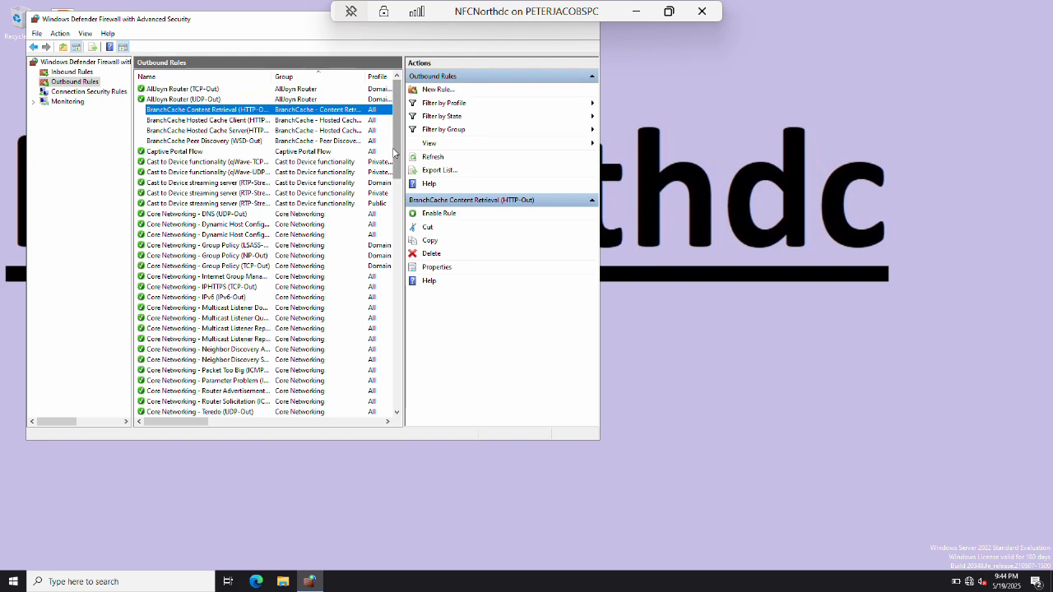
drag(396, 153, 396, 379)
shift+click(256, 349)
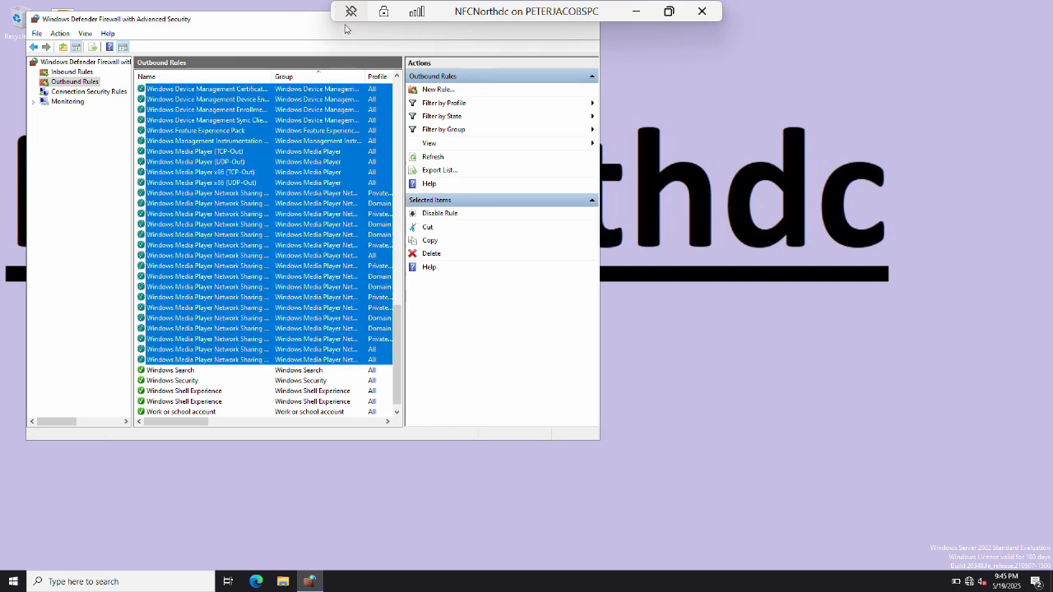
key(alt+F4)
key(super+r)
Change the computer name to NFCNorthdc in System Properties, restart now, and minimize the session.
text(sysd)
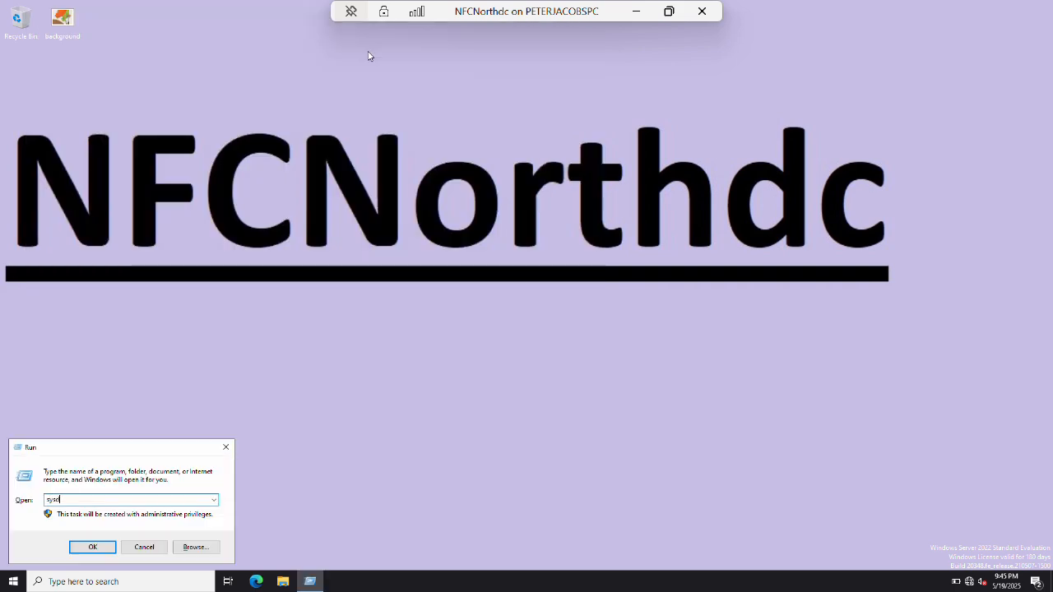
key(Return)
key(alt+c)
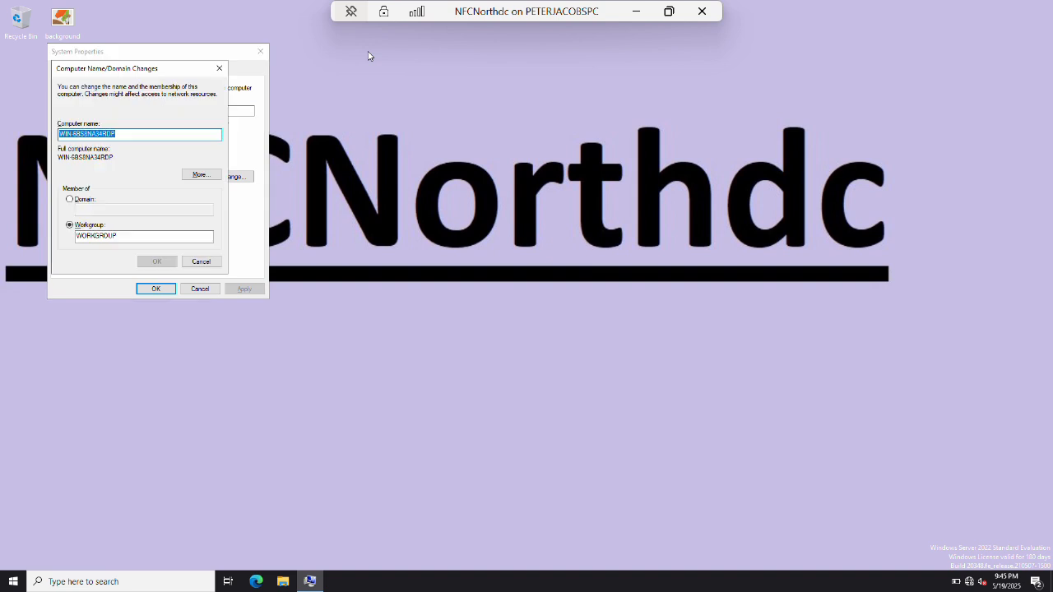
text(NFCNorthdc)
key(Tab)
key(Tab)
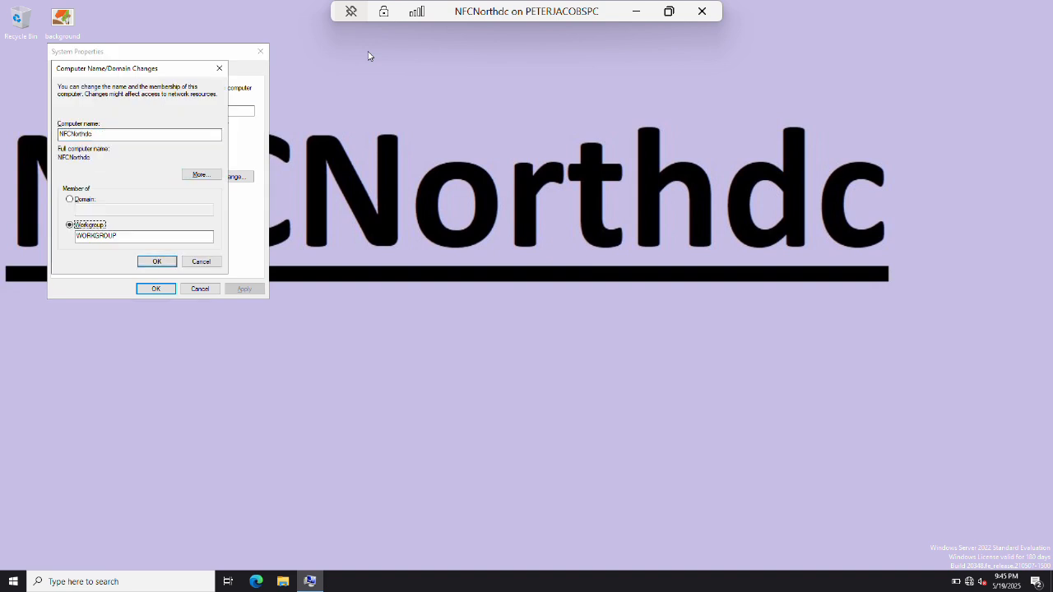
key(Return)
key(Return)
key(Tab)
key(Tab)
key(Tab)
key(Return)
key(Return)
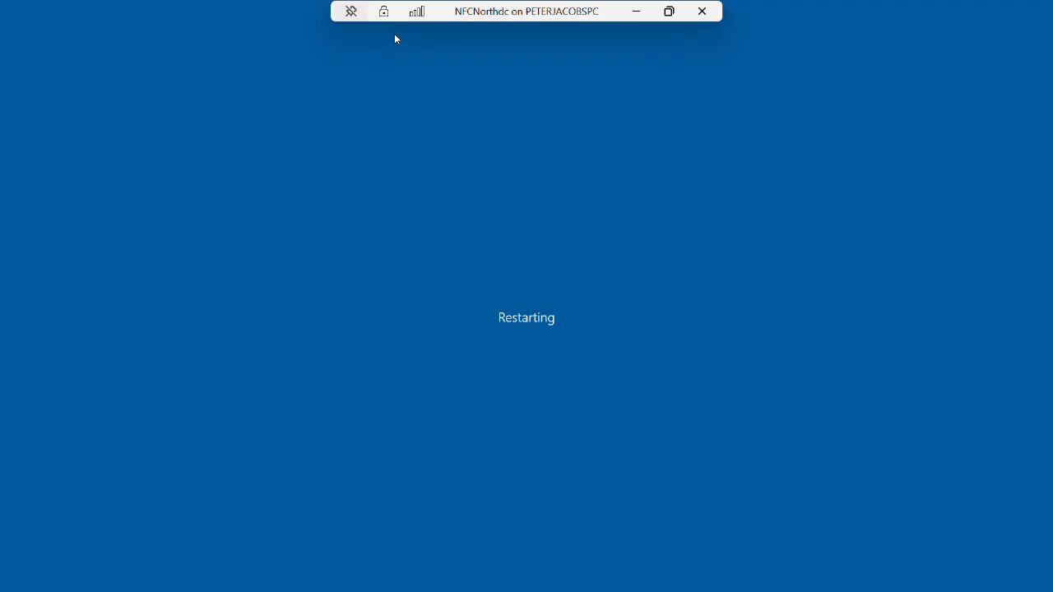
click(636, 12)
Open the ForestRouter VM and sign in with the administrator password.
mouse_move(244, 580)
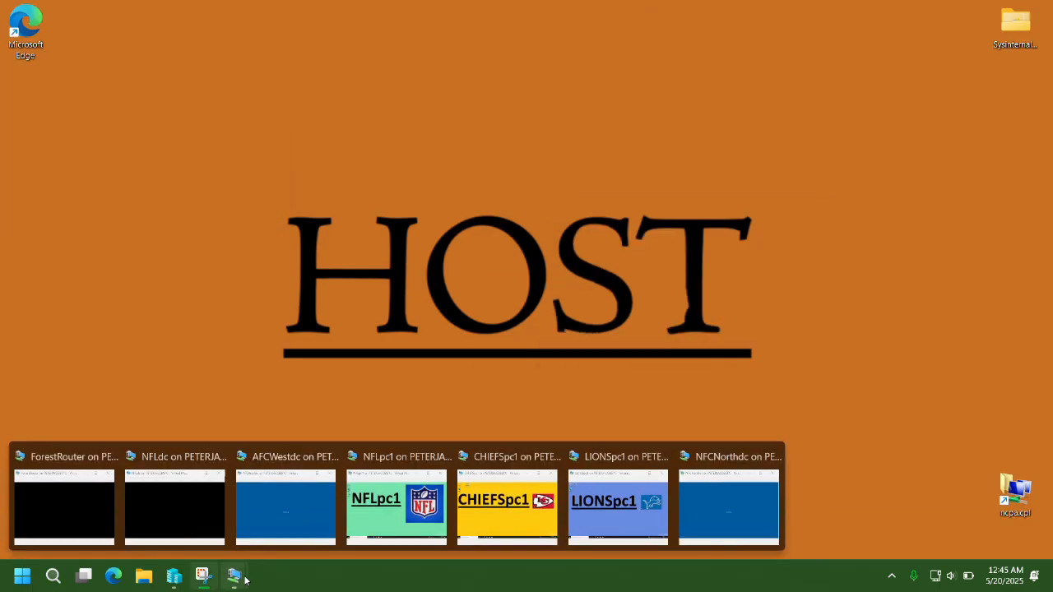
click(72, 514)
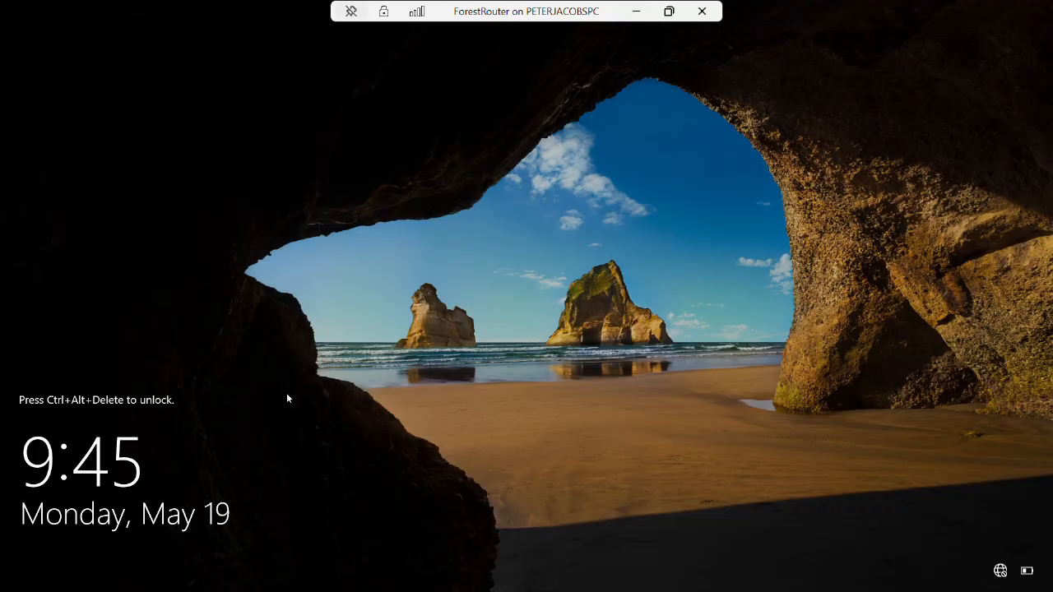
text(•••••••••)
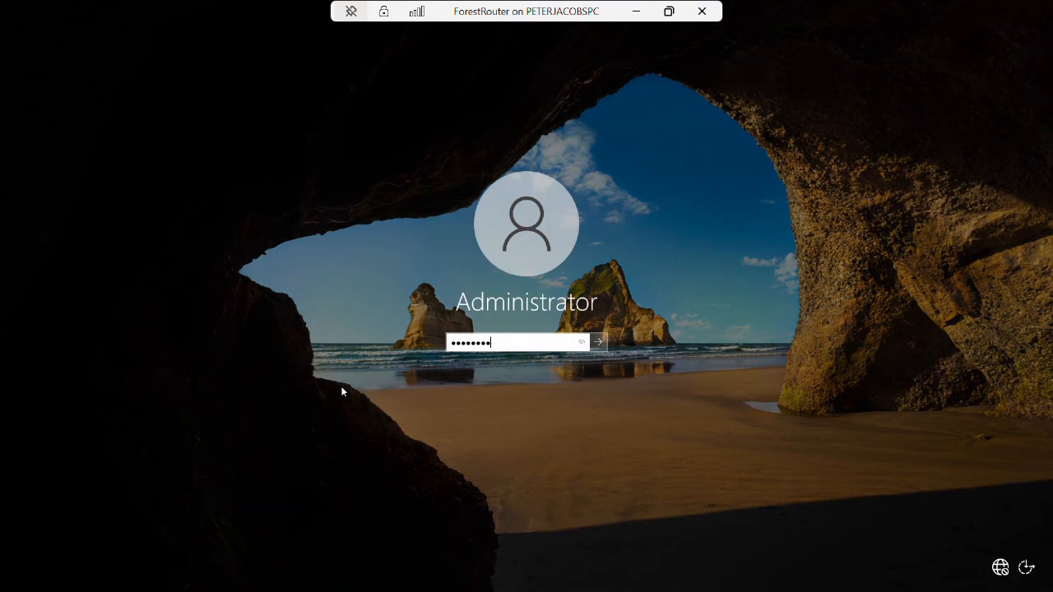
key(Return)
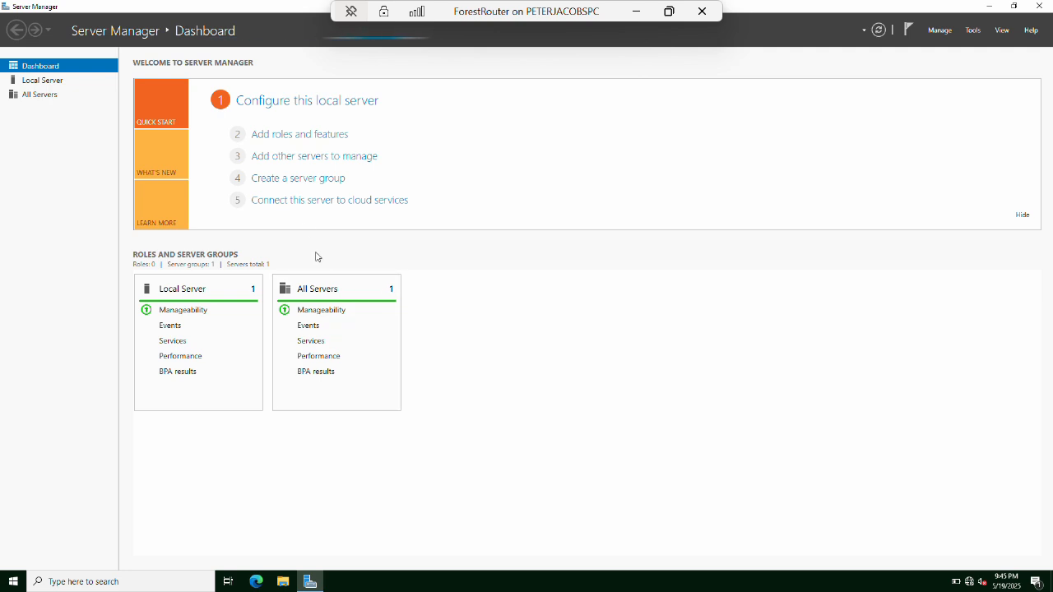
In Add Roles and Features, select DHCP Server with its management tools and Remote Access.
click(281, 136)
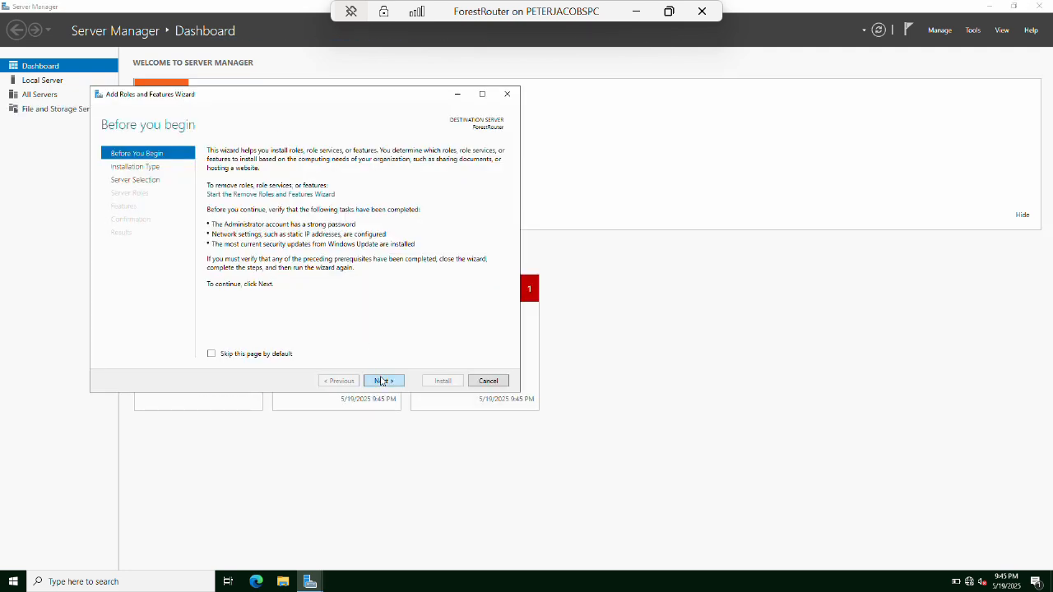
click(381, 380)
click(381, 381)
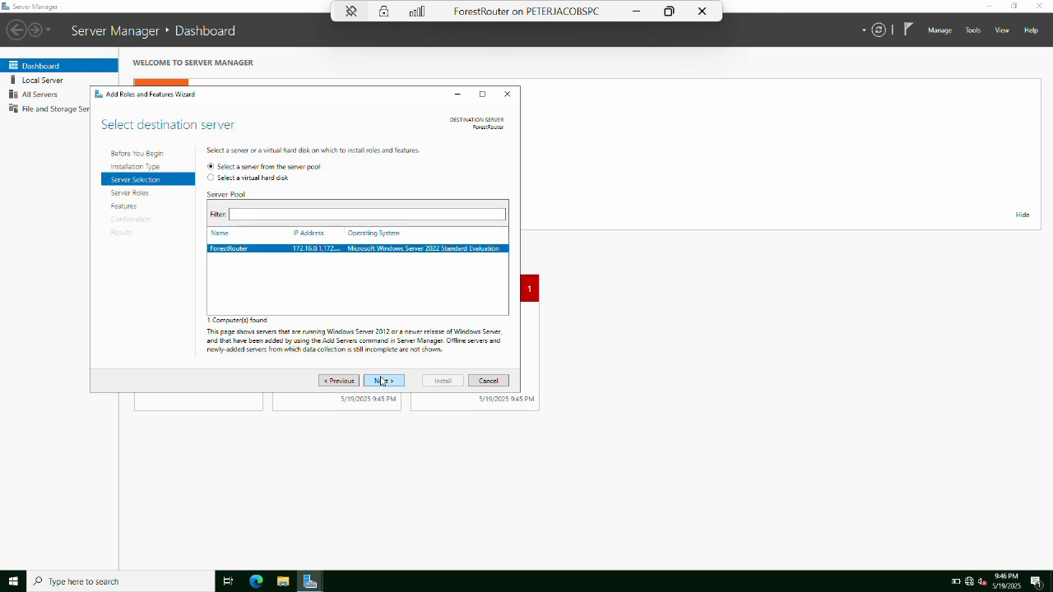
click(381, 381)
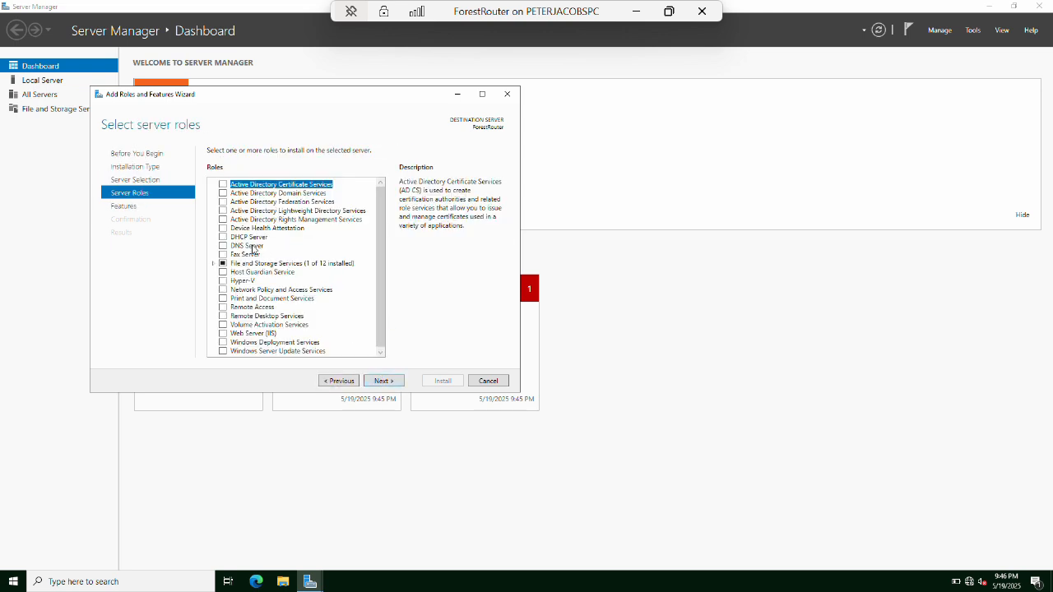
click(223, 237)
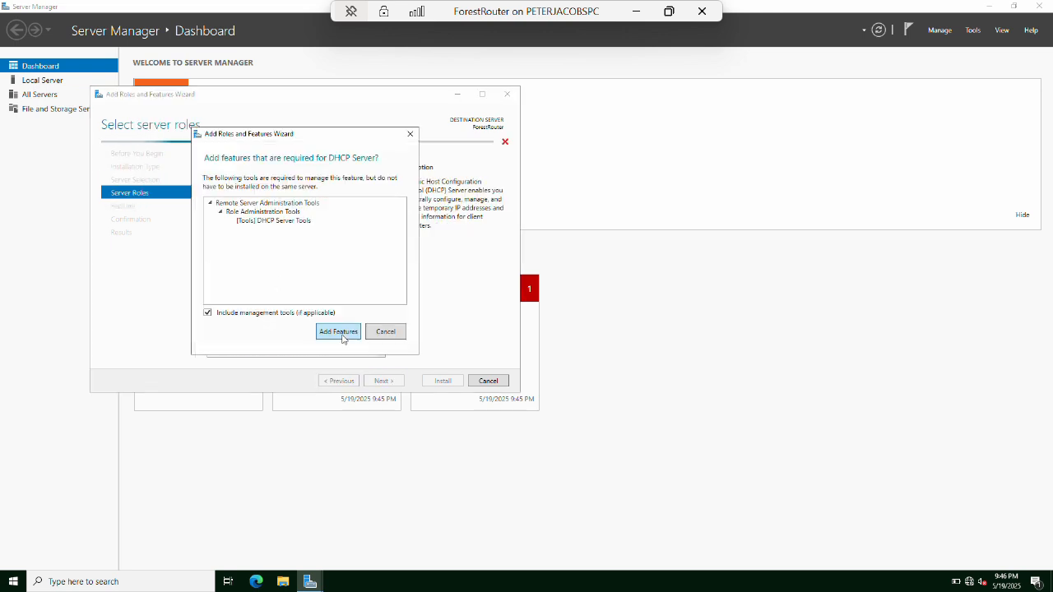
click(336, 332)
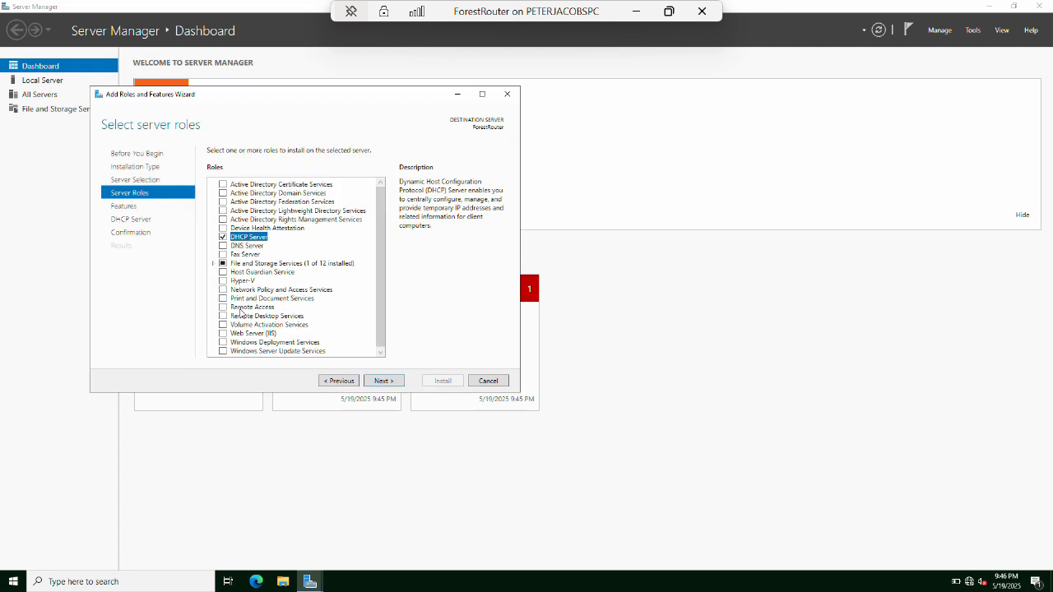
click(224, 308)
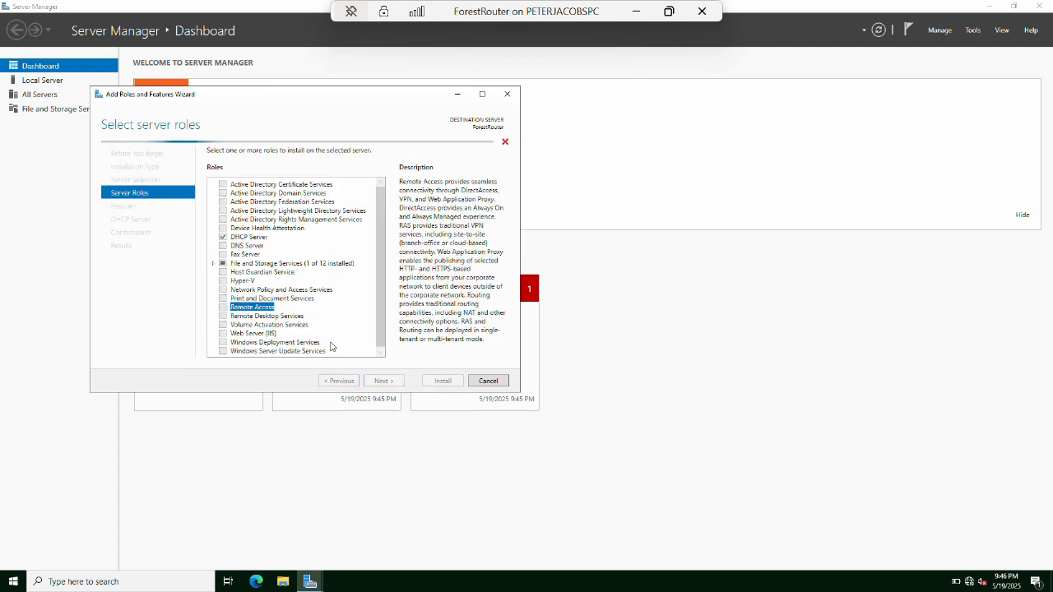
click(384, 381)
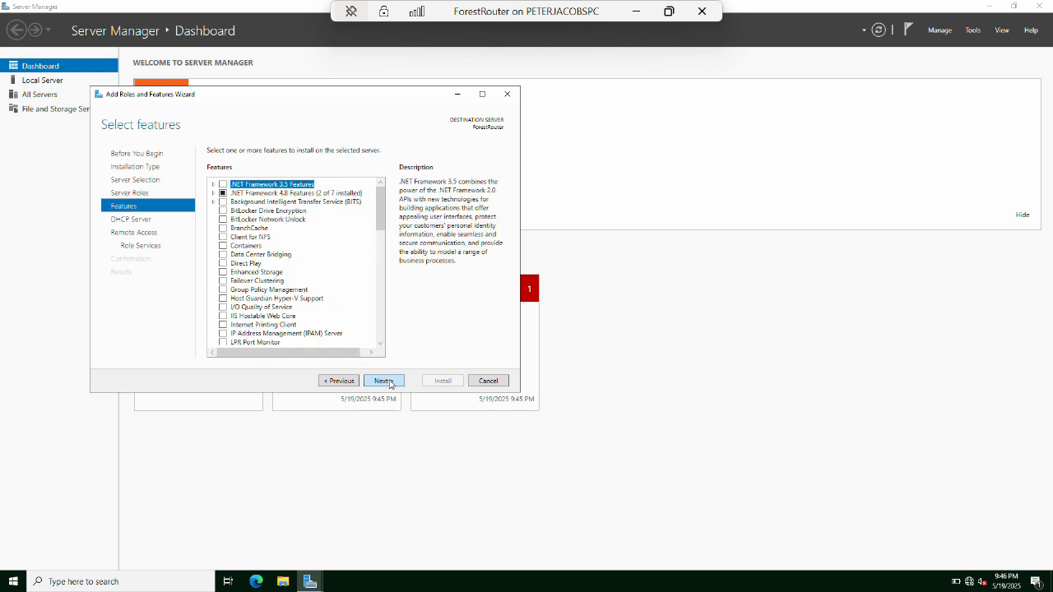
Add the Routing role service with its required features and start the installation.
click(385, 381)
click(385, 381)
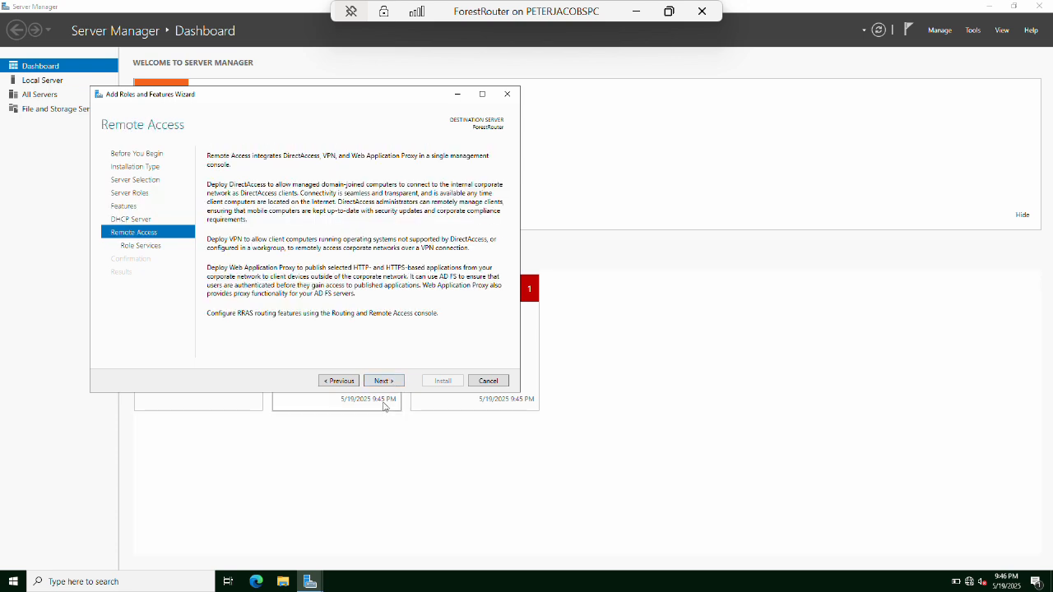
click(383, 382)
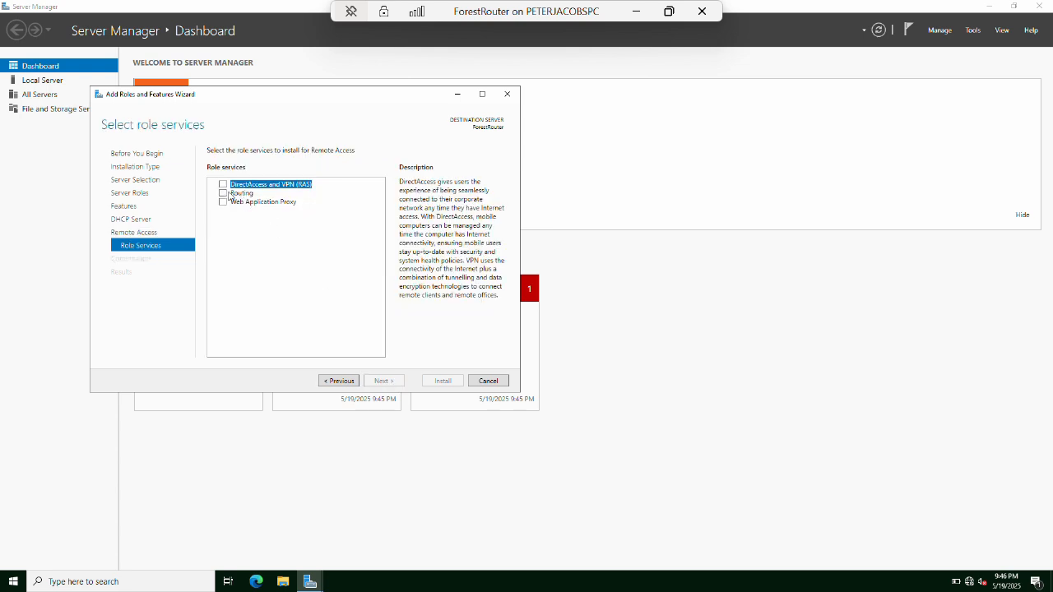
click(222, 194)
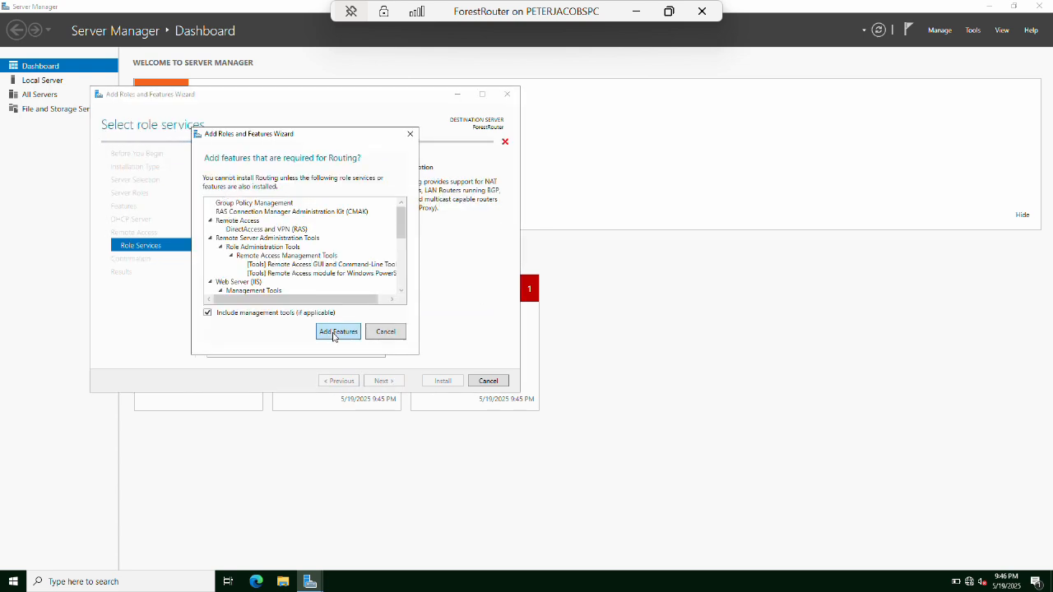
click(337, 333)
click(388, 385)
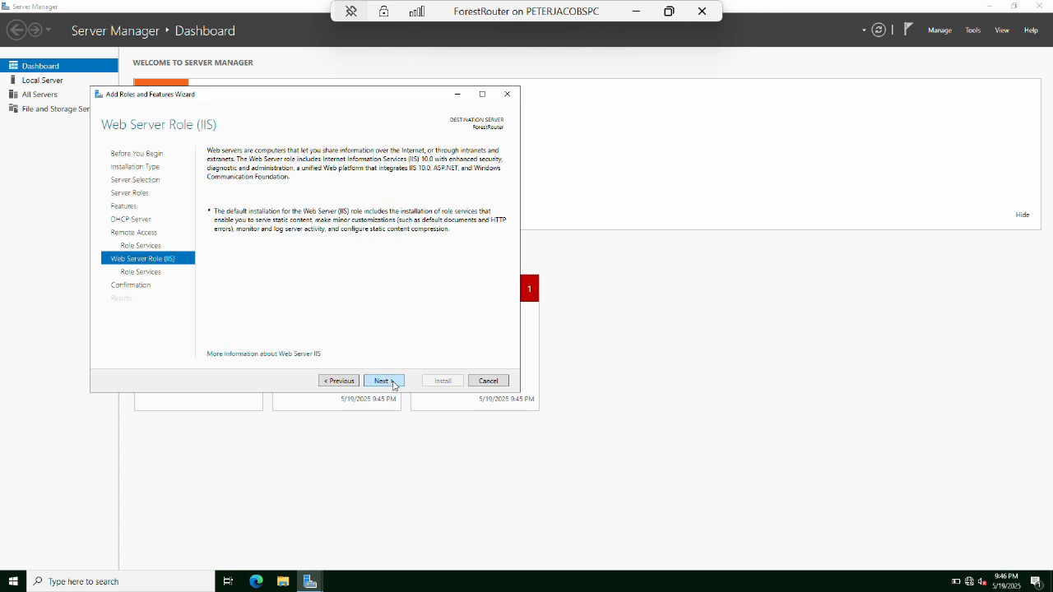
click(394, 383)
click(396, 385)
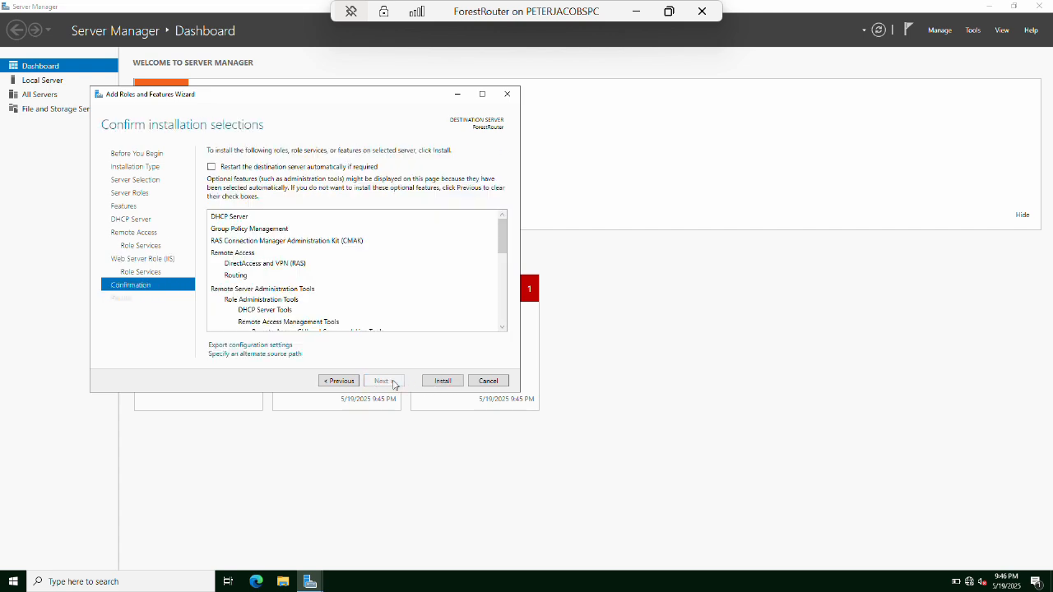
click(442, 389)
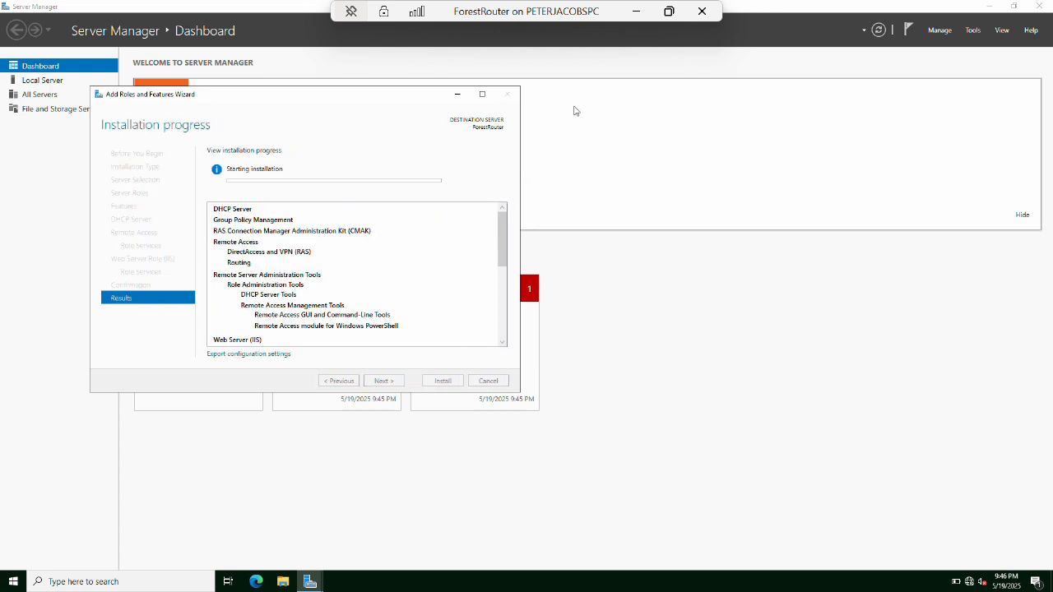
click(638, 11)
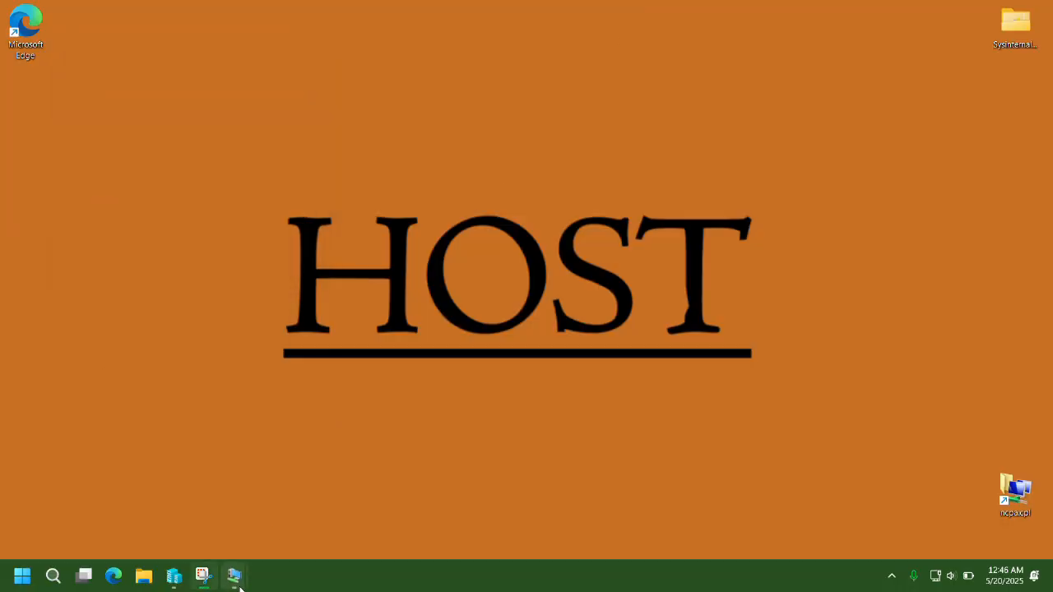
Open the NFLdc VM and sign in with the administrator password.
mouse_move(234, 572)
click(190, 529)
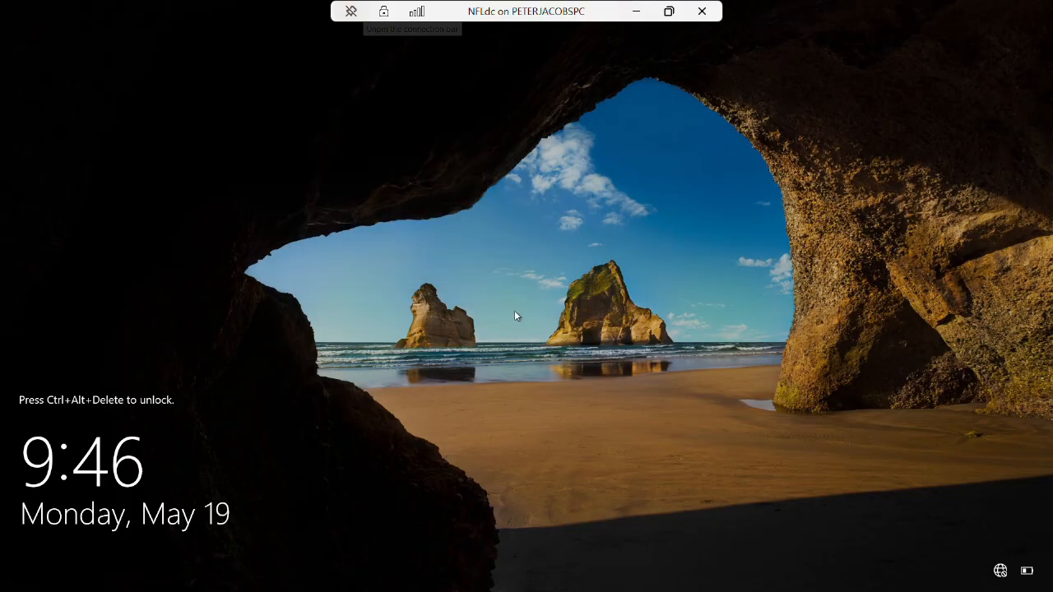
key(ctrl+alt+End)
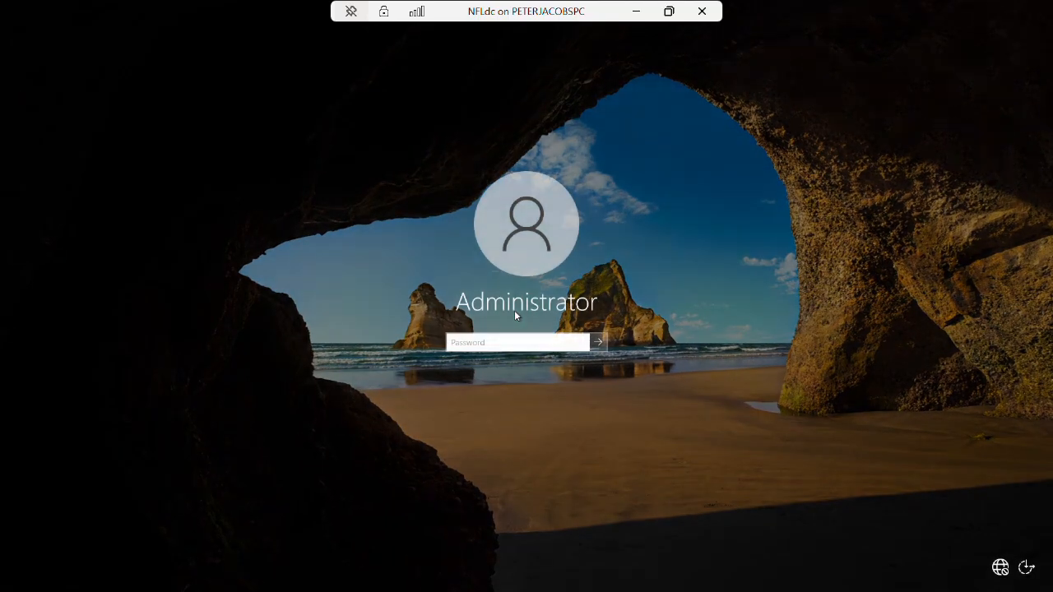
text(••••••••••)
key(Return)
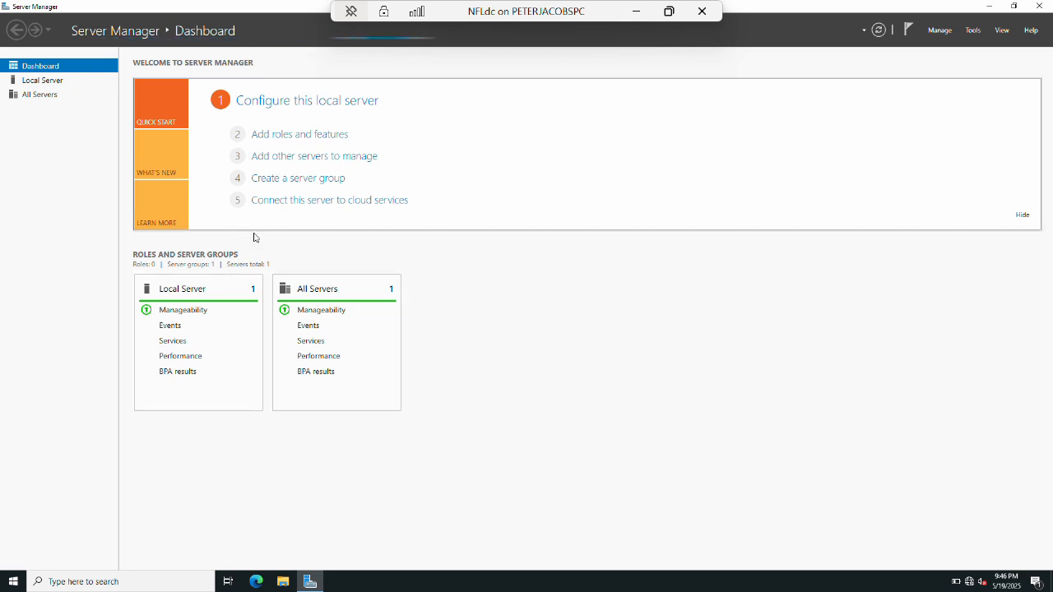
Add the Active Directory Domain Services role with its required features on NFLdc and install.
click(284, 137)
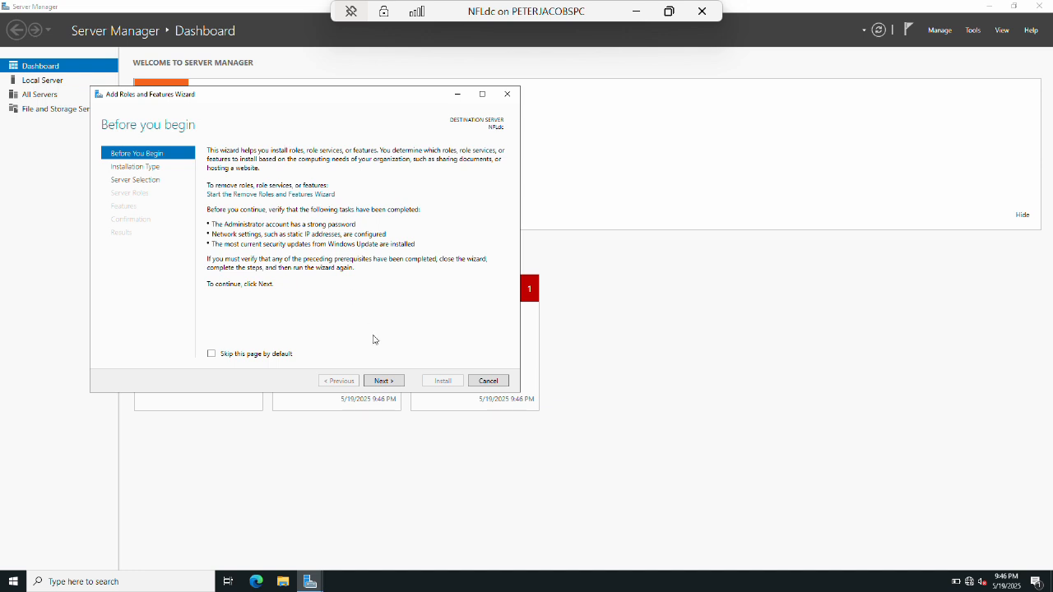
click(391, 382)
click(392, 381)
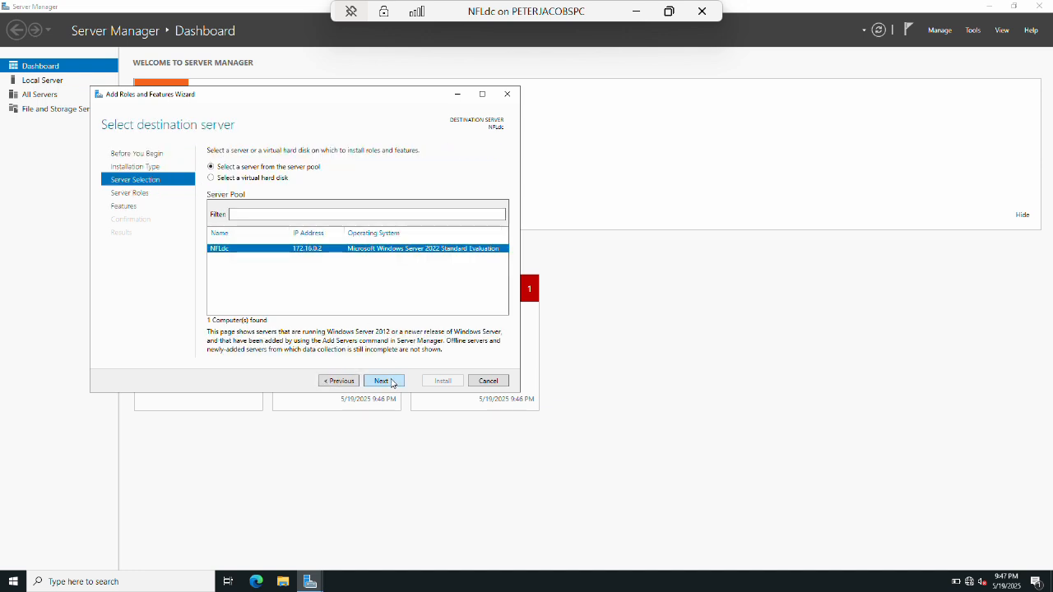
click(391, 381)
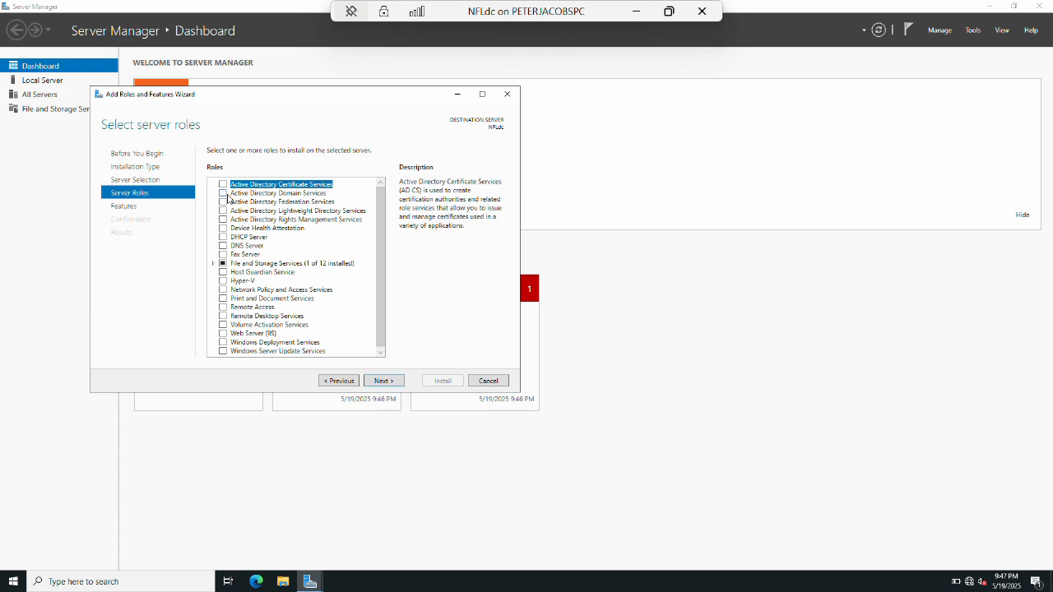
click(224, 193)
click(341, 336)
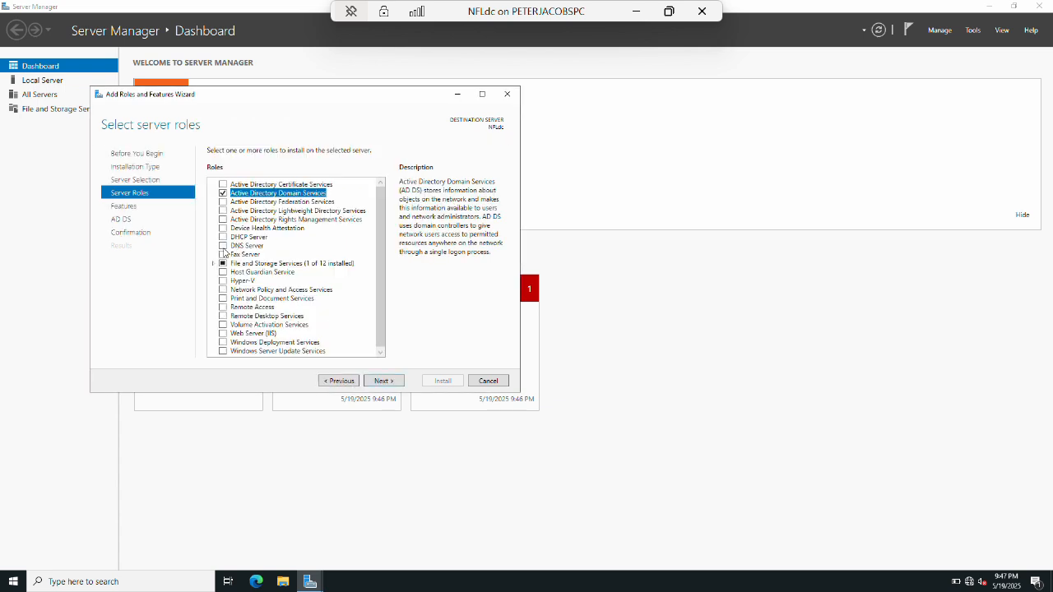
click(384, 381)
click(384, 381)
click(385, 381)
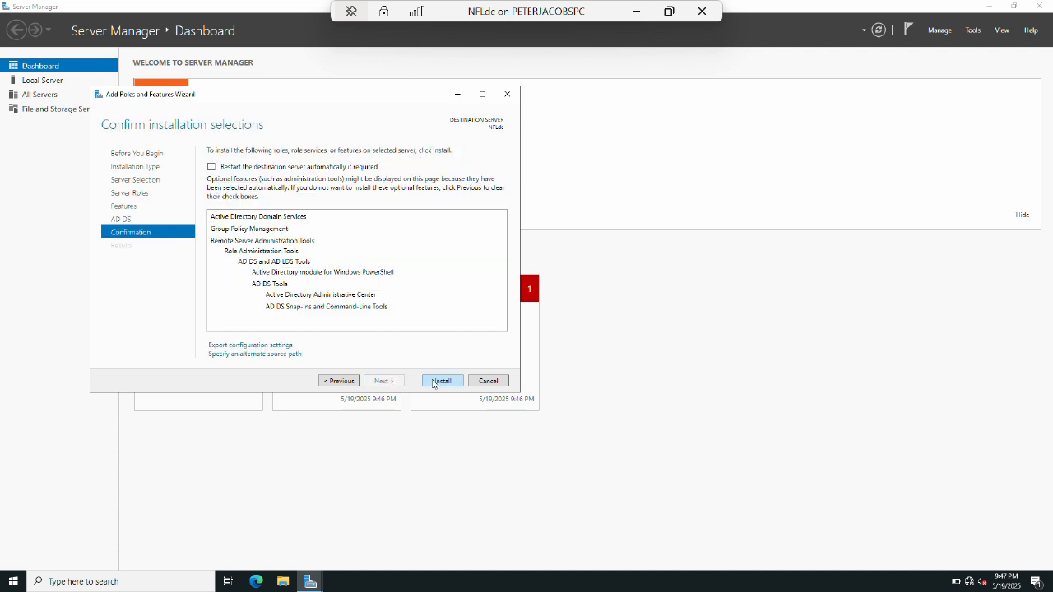
click(434, 382)
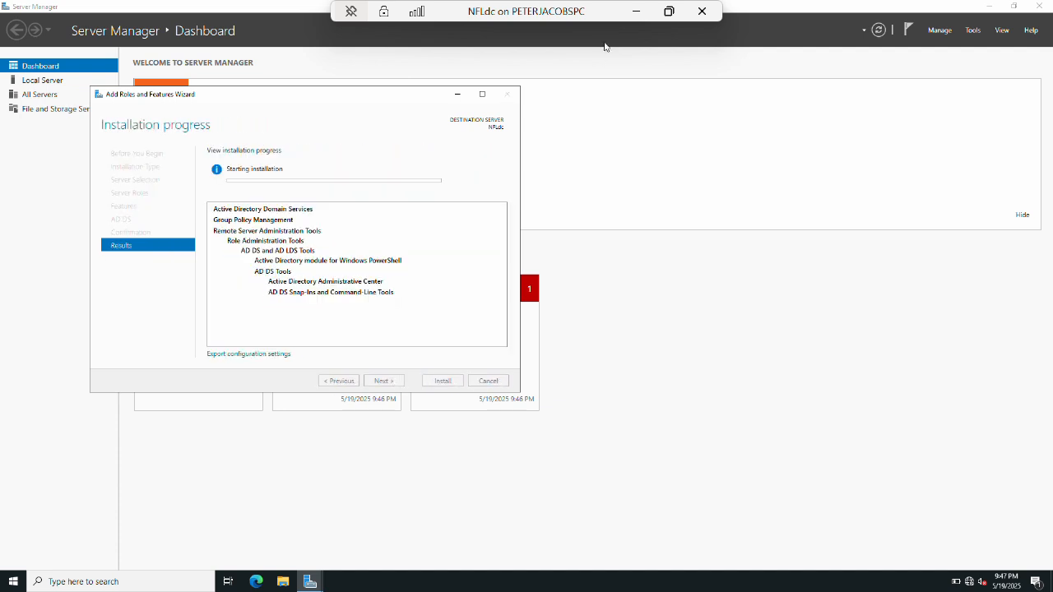
click(635, 11)
mouse_move(235, 575)
click(266, 529)
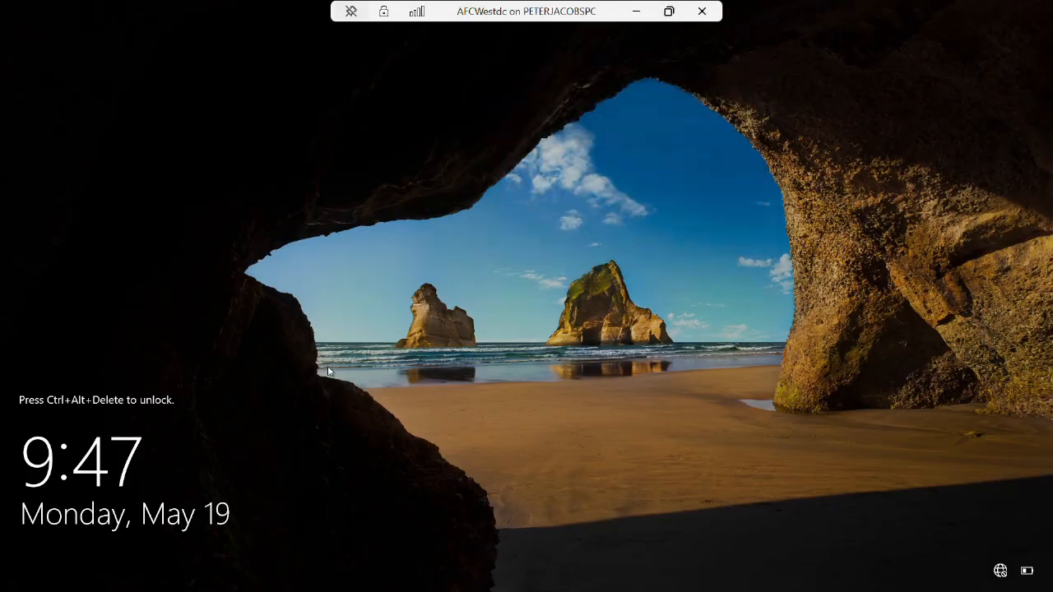
Sign in to AFCWestdc with the administrator password.
click(347, 353)
text(********)
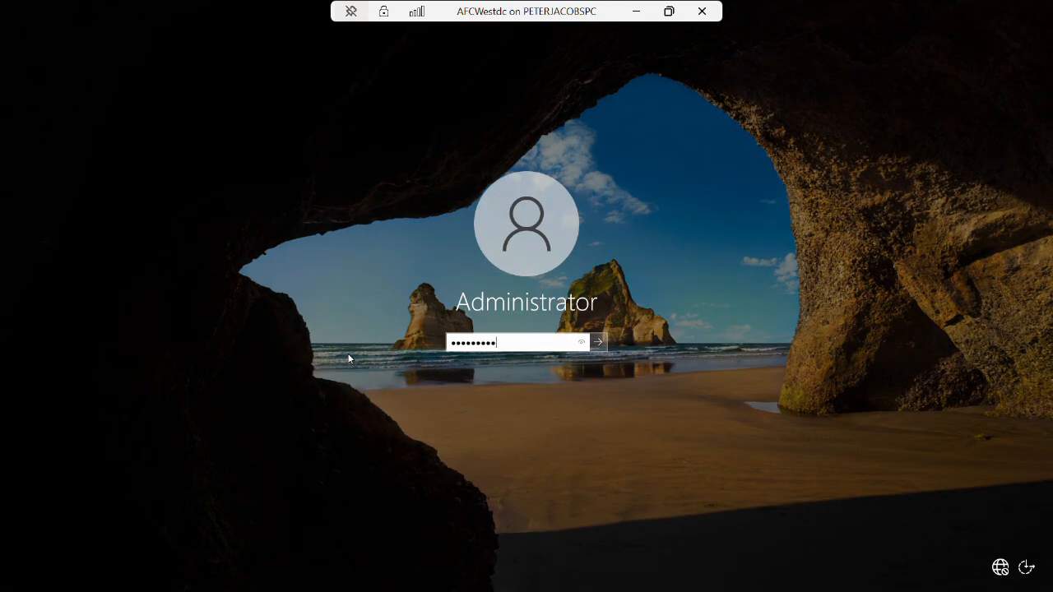
key(Return)
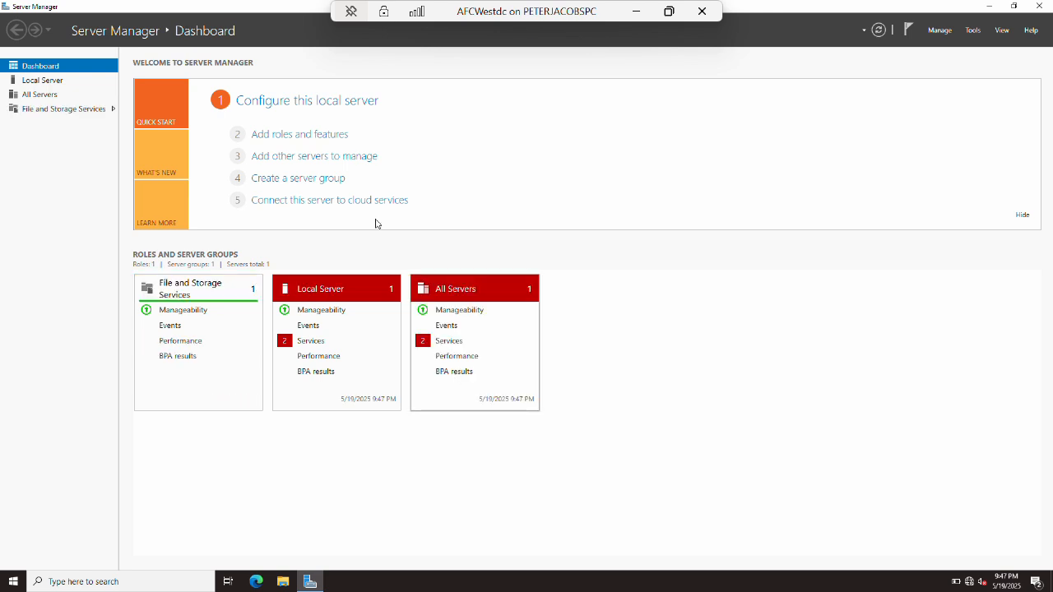
Add the Active Directory Domain Services role with its required features on AFCWestdc and install.
click(309, 135)
click(383, 381)
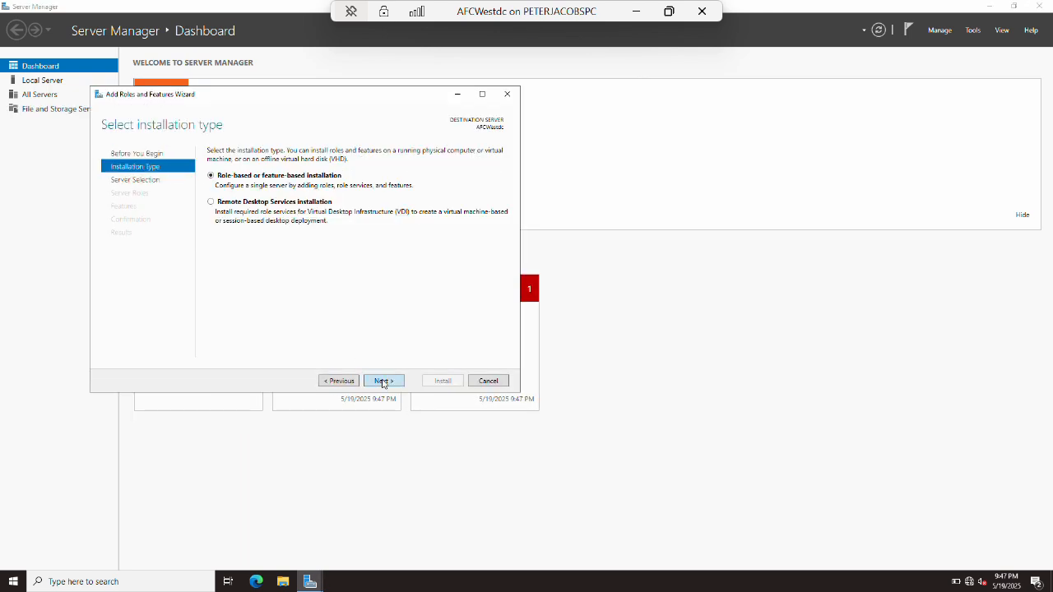
click(383, 381)
click(384, 381)
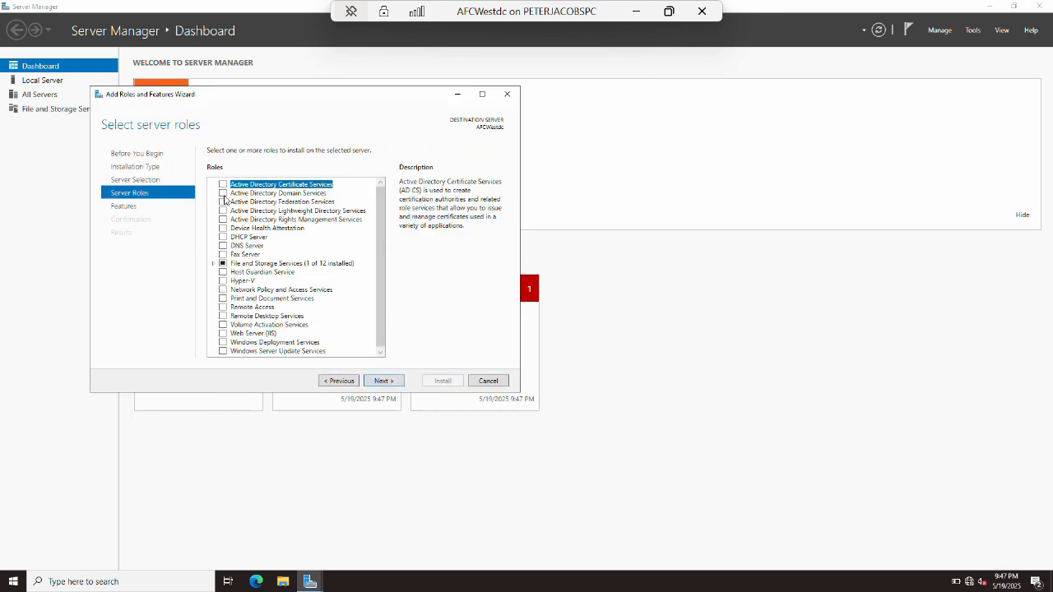
click(223, 193)
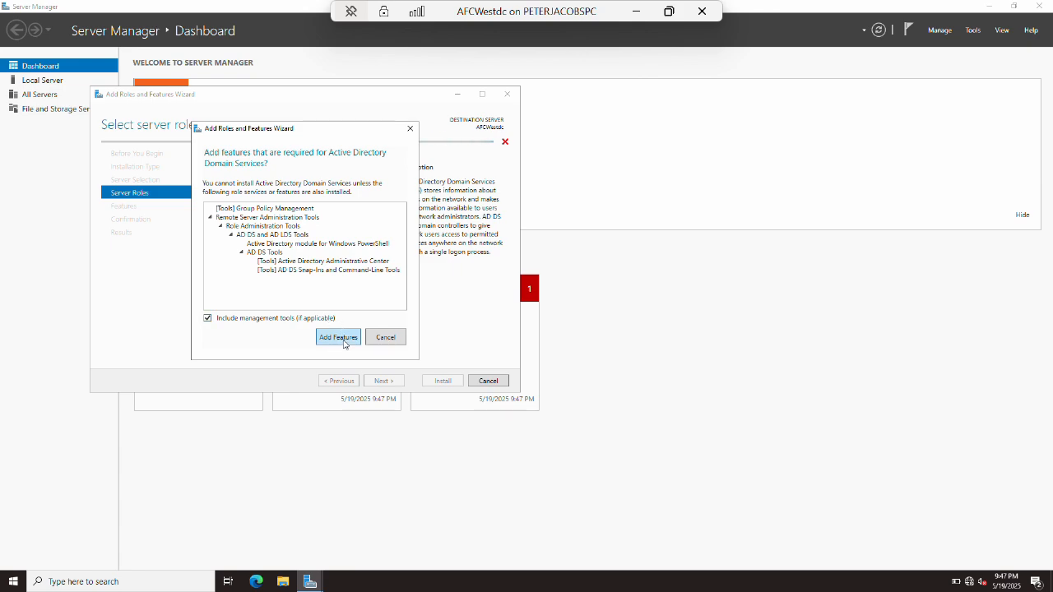
click(338, 338)
click(384, 381)
click(383, 381)
click(383, 381)
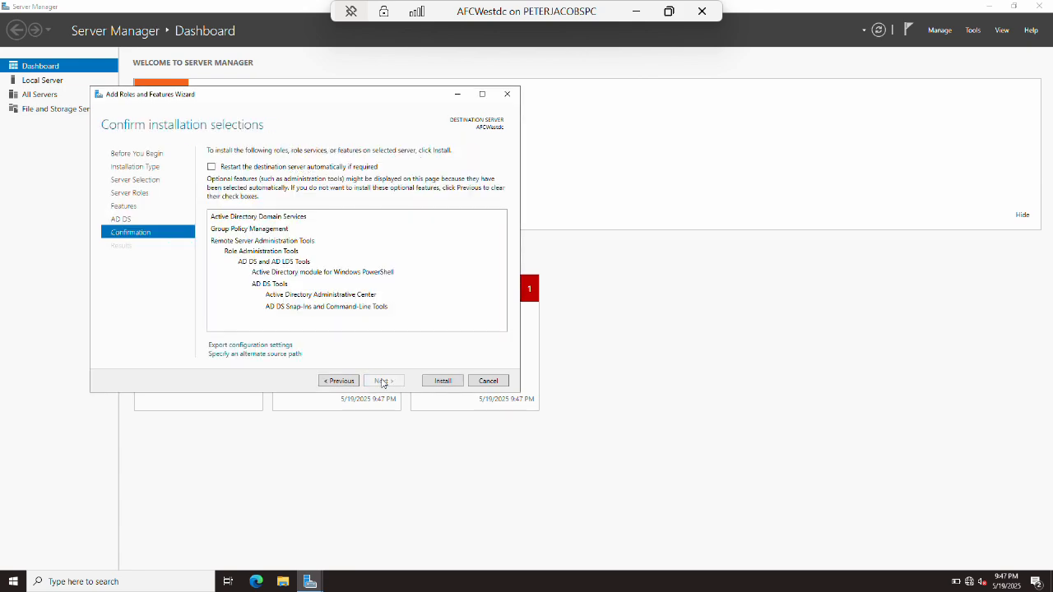
click(441, 382)
click(634, 10)
Open the NFCNorthdc VM and sign in with the administrator password.
mouse_move(234, 575)
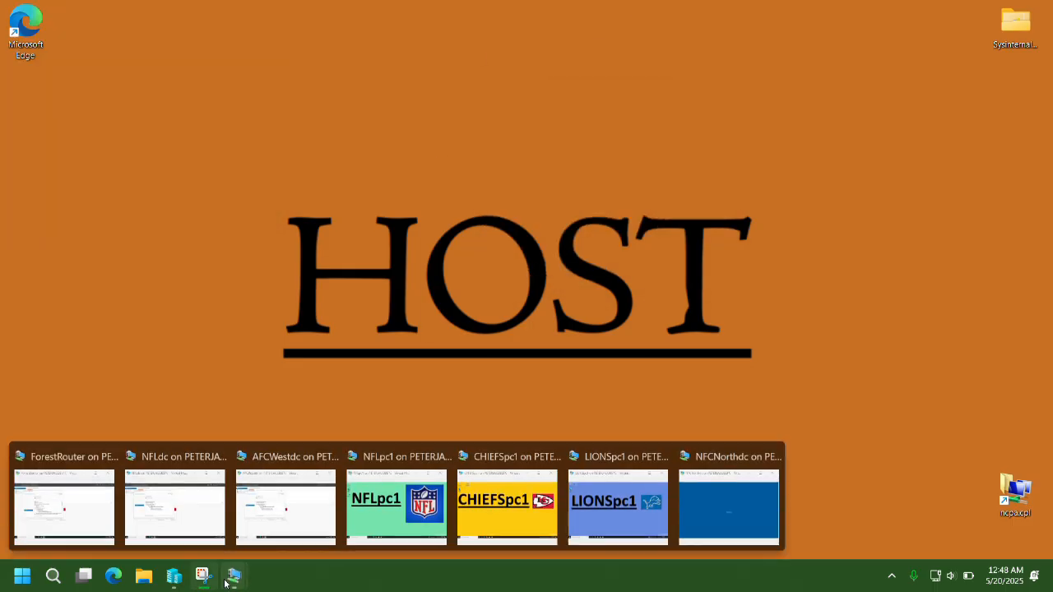
click(725, 493)
key(ctrl+alt+End)
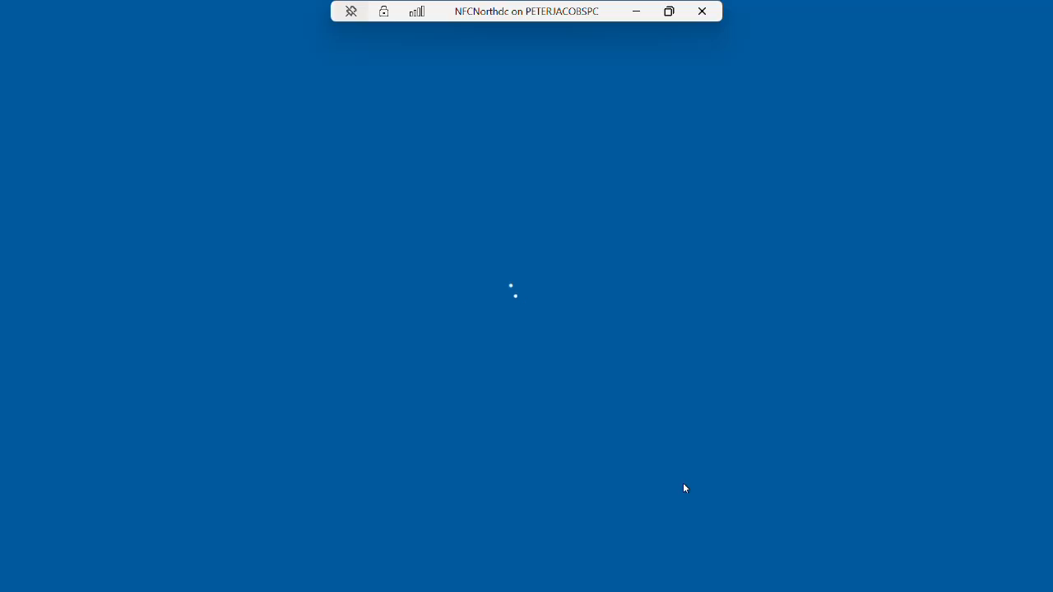
text(••••••••)
key(Return)
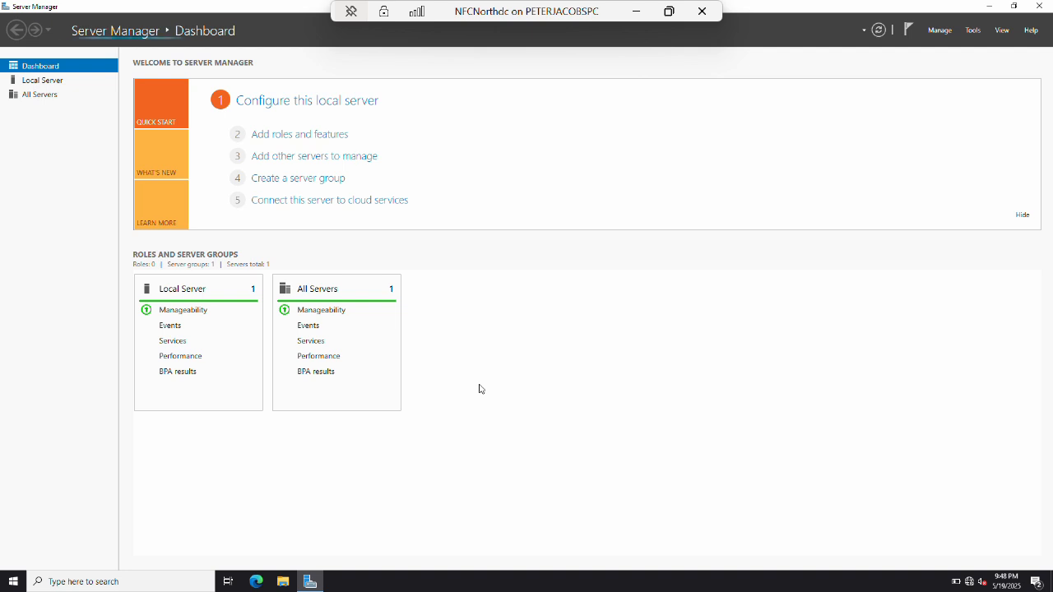
Install AD DS with its required features on NFCNorthdc, then switch to the ForestRouter session.
click(332, 135)
click(395, 383)
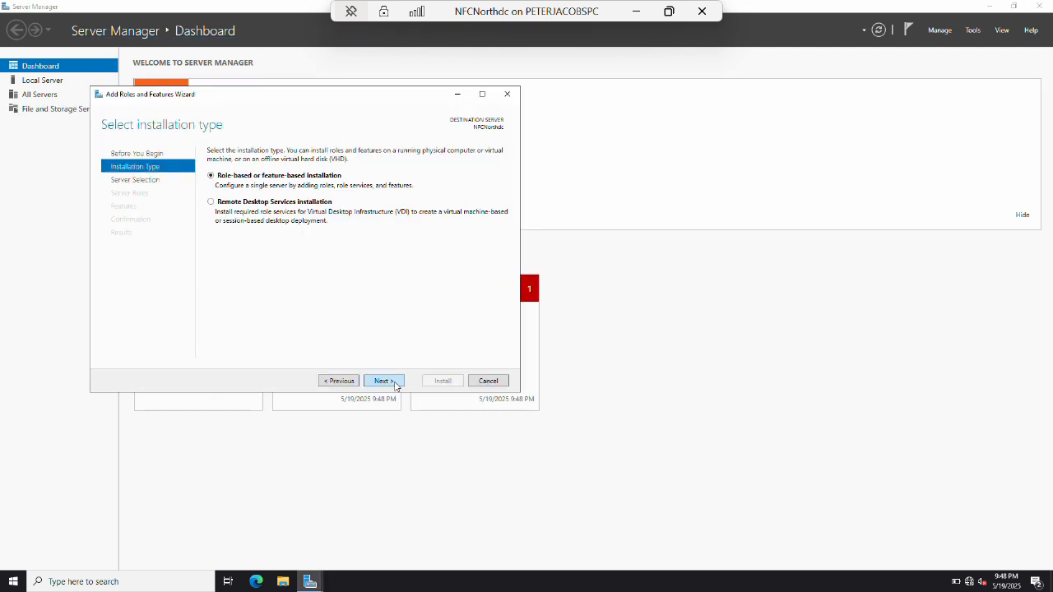
click(385, 381)
click(386, 381)
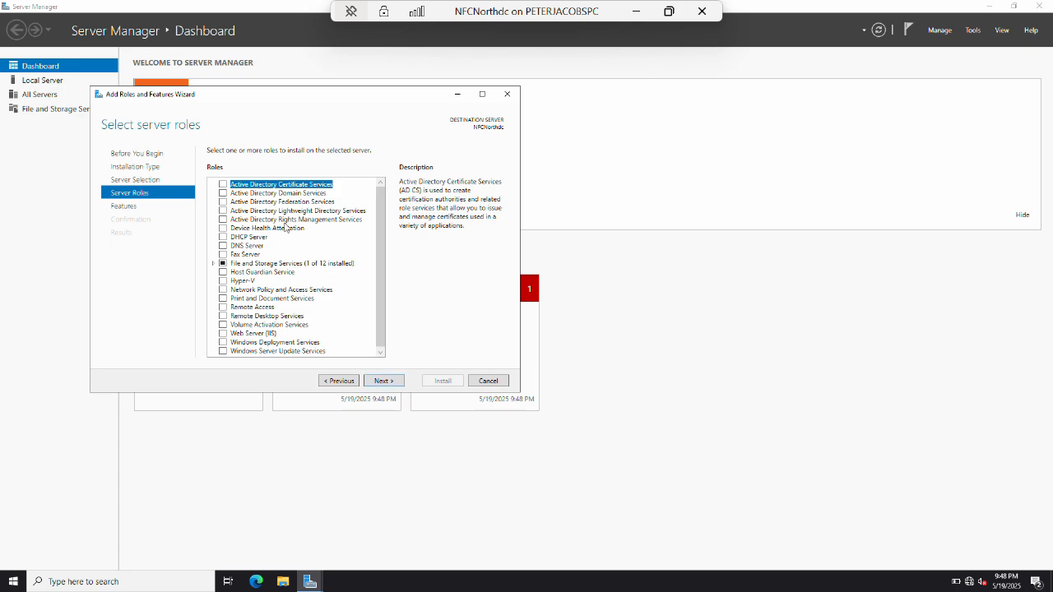
click(223, 192)
click(339, 338)
click(401, 383)
click(401, 382)
click(401, 383)
click(433, 383)
click(637, 11)
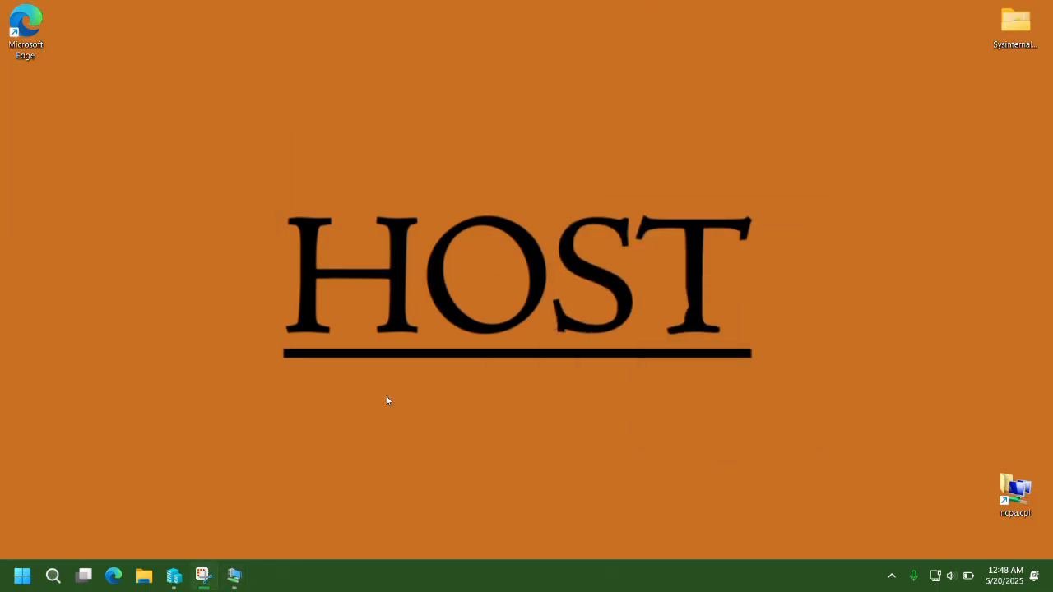
click(236, 576)
click(75, 518)
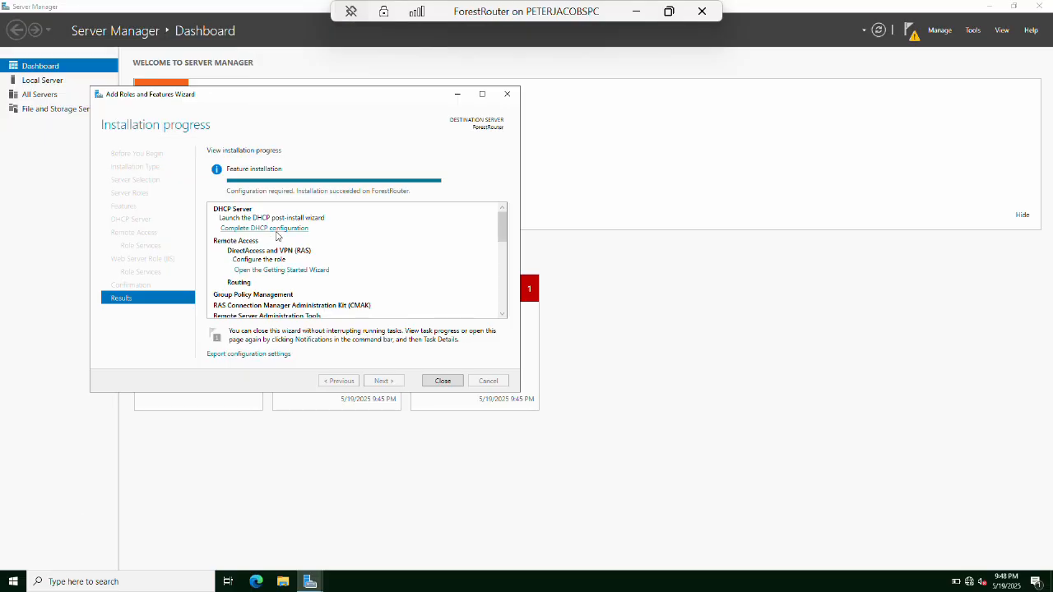
Complete the DHCP post-install configuration creating its security groups, and close the roles wizard.
click(285, 236)
click(363, 310)
click(357, 310)
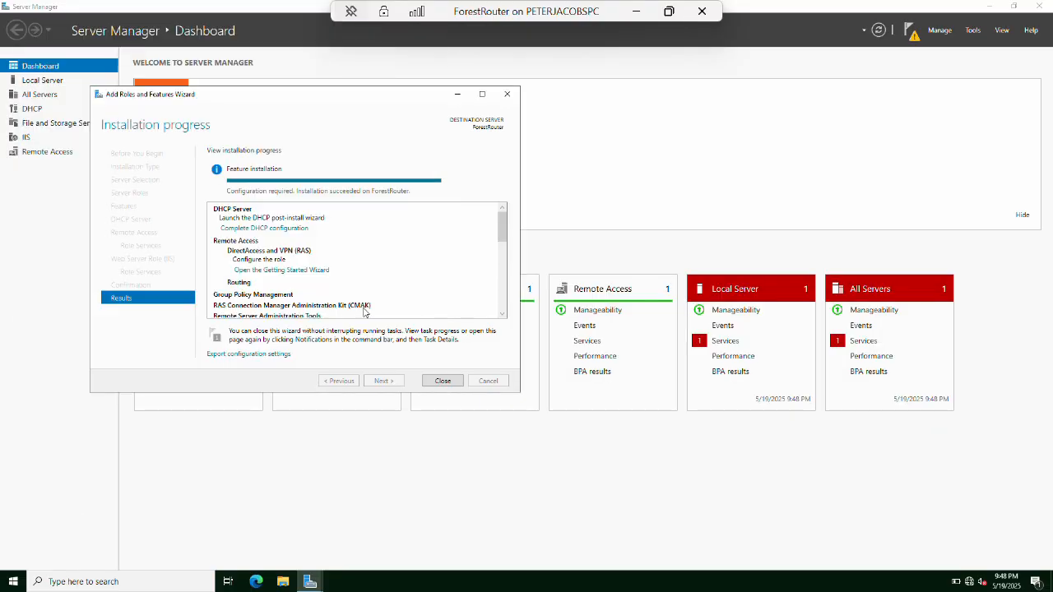
click(442, 381)
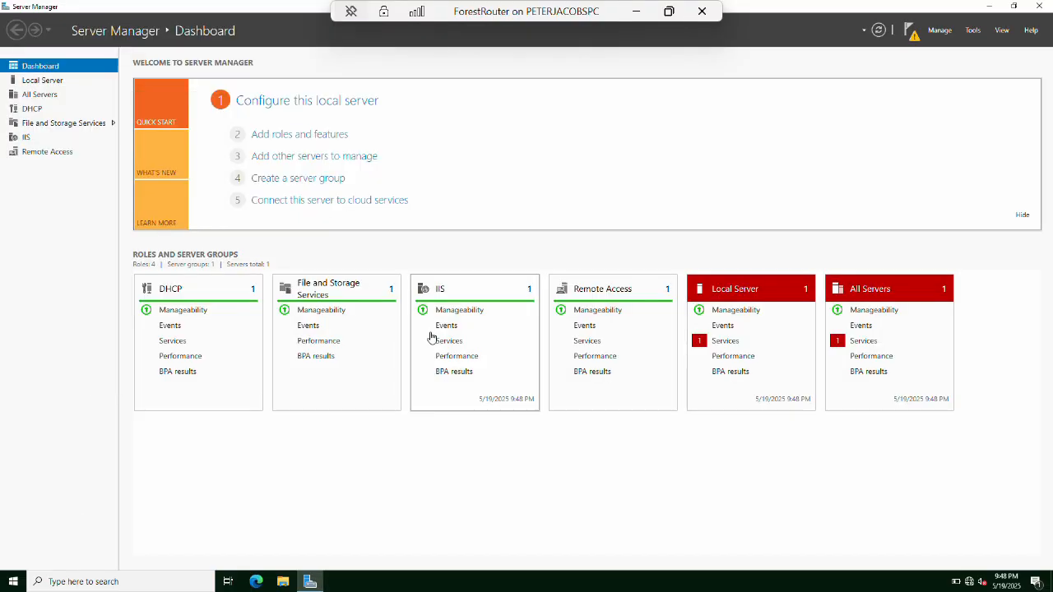
Configure ForestRouter in Routing and Remote Access as a secure connection between two private networks.
click(972, 32)
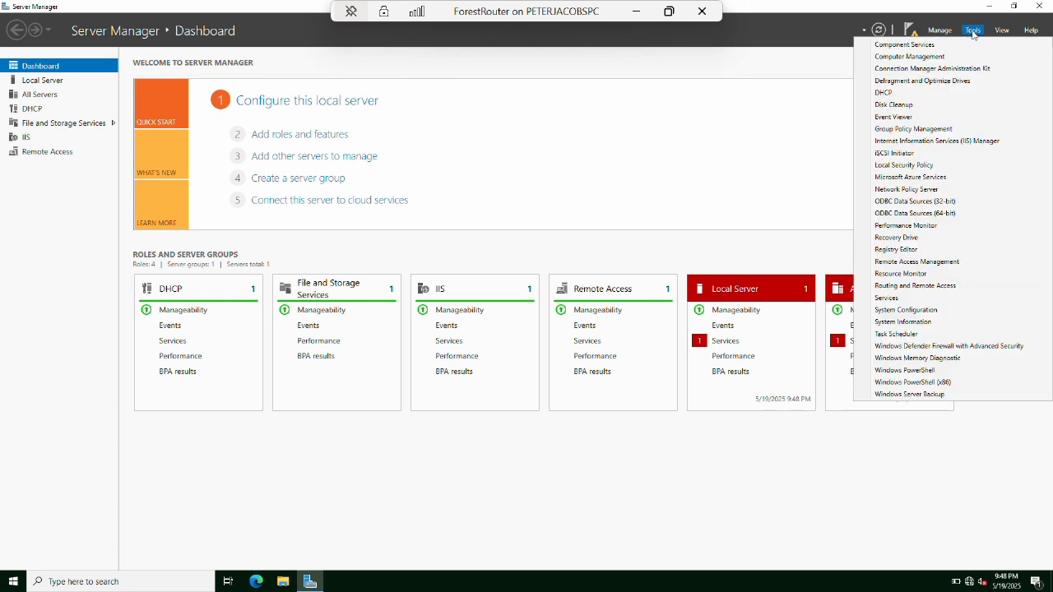
click(926, 286)
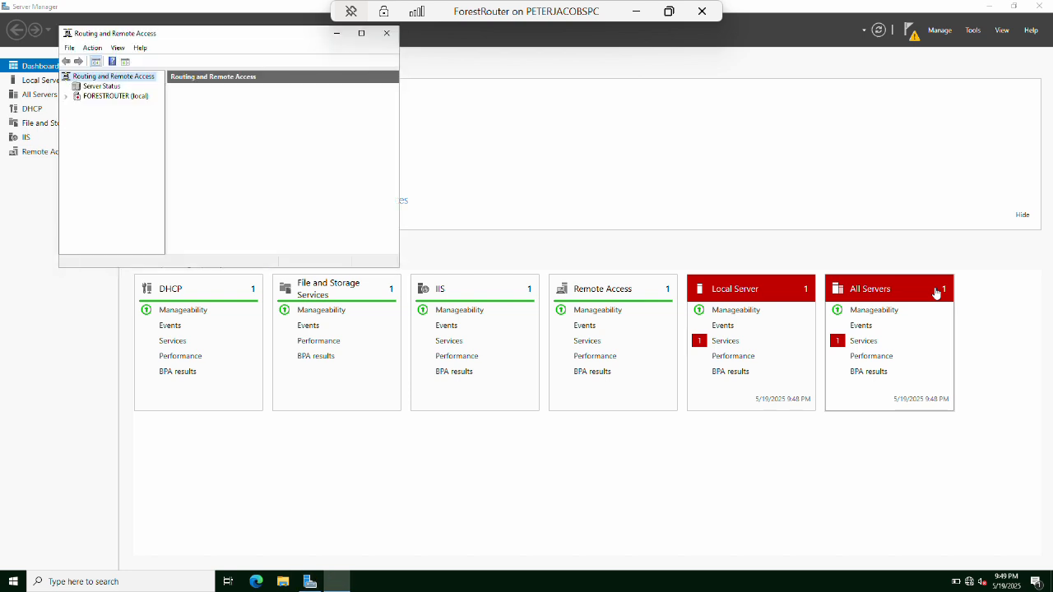
right_click(98, 97)
click(123, 104)
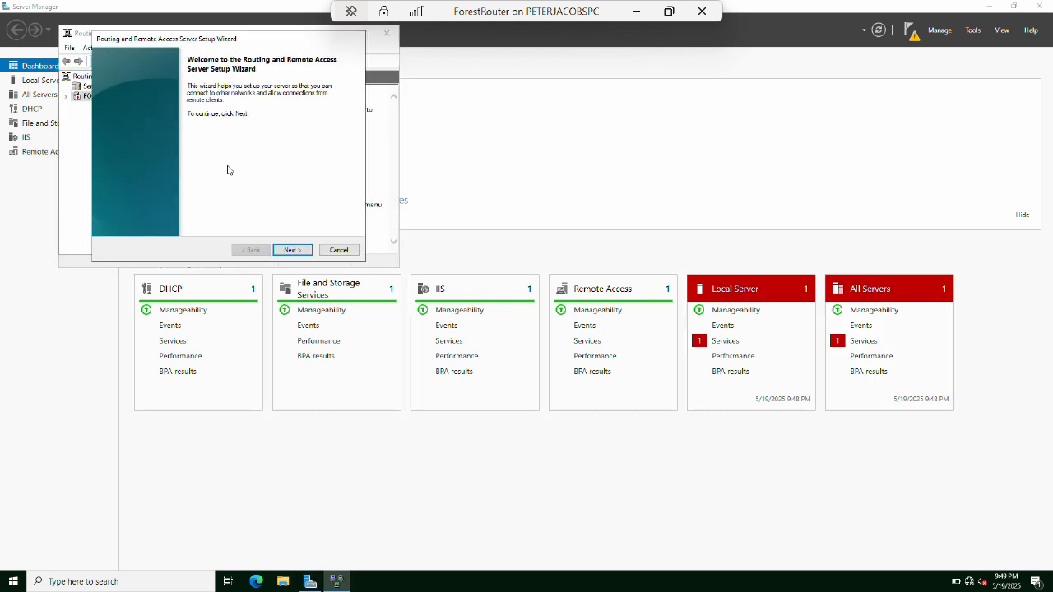
click(292, 249)
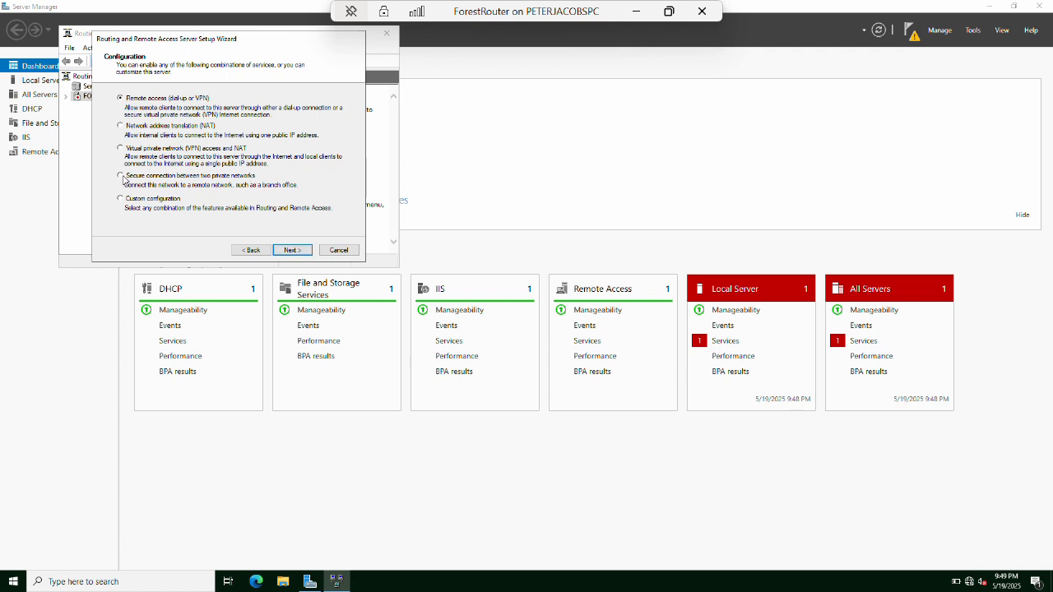
click(121, 176)
click(293, 251)
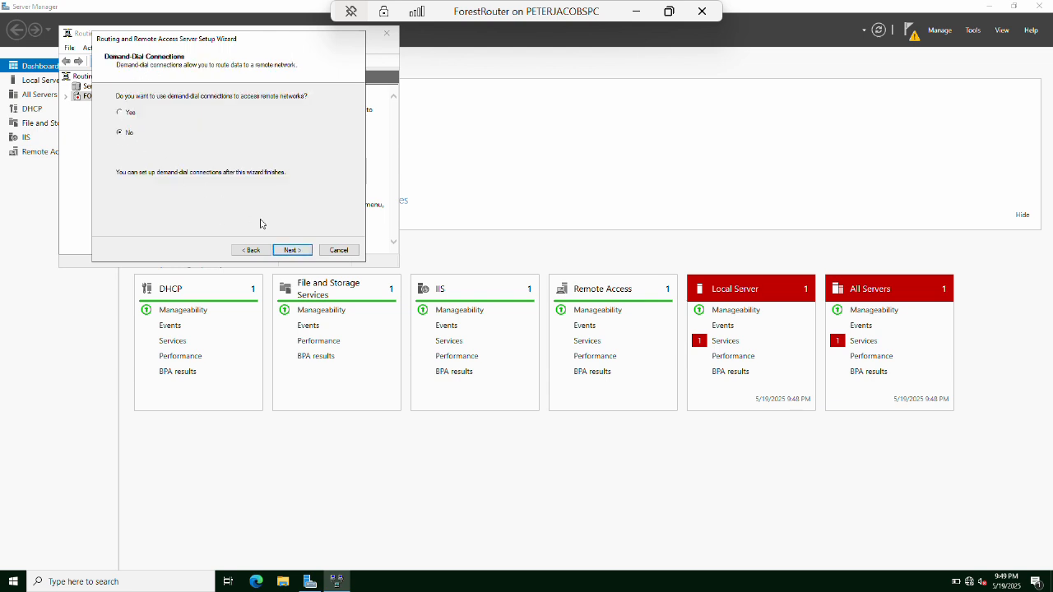
click(294, 250)
click(295, 250)
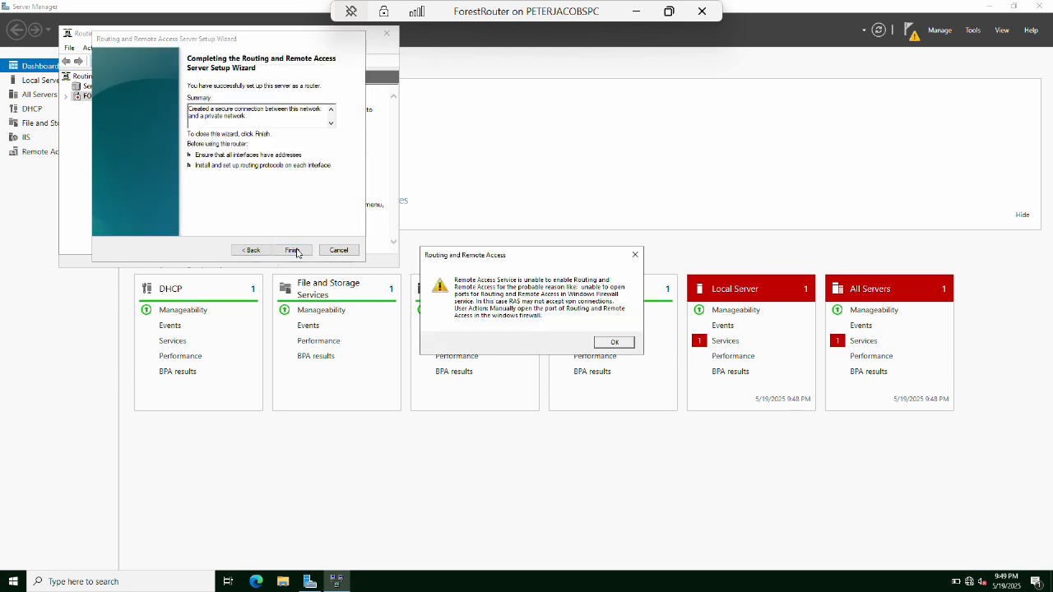
click(609, 344)
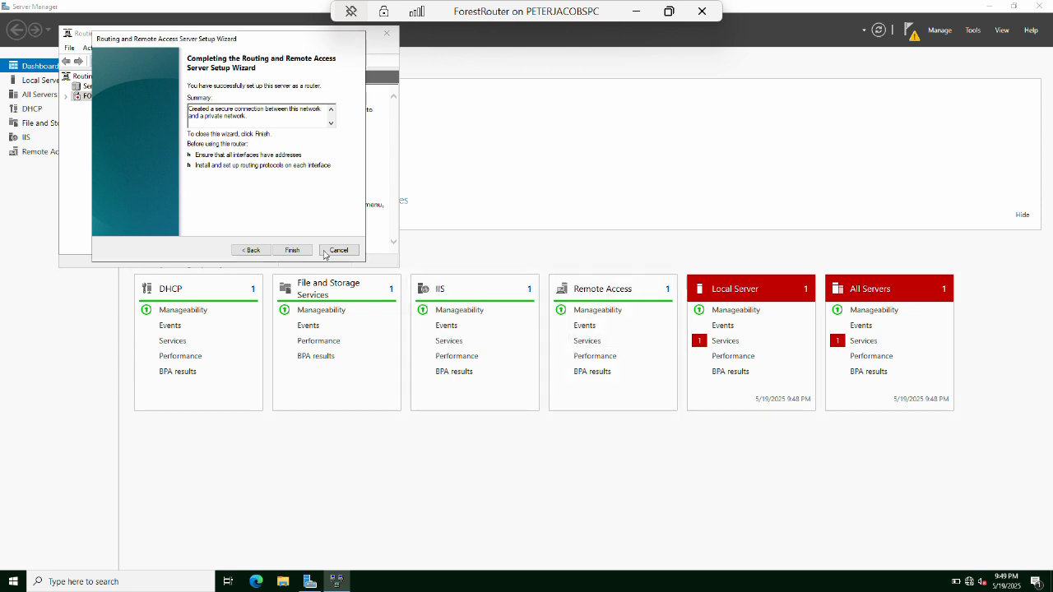
click(294, 250)
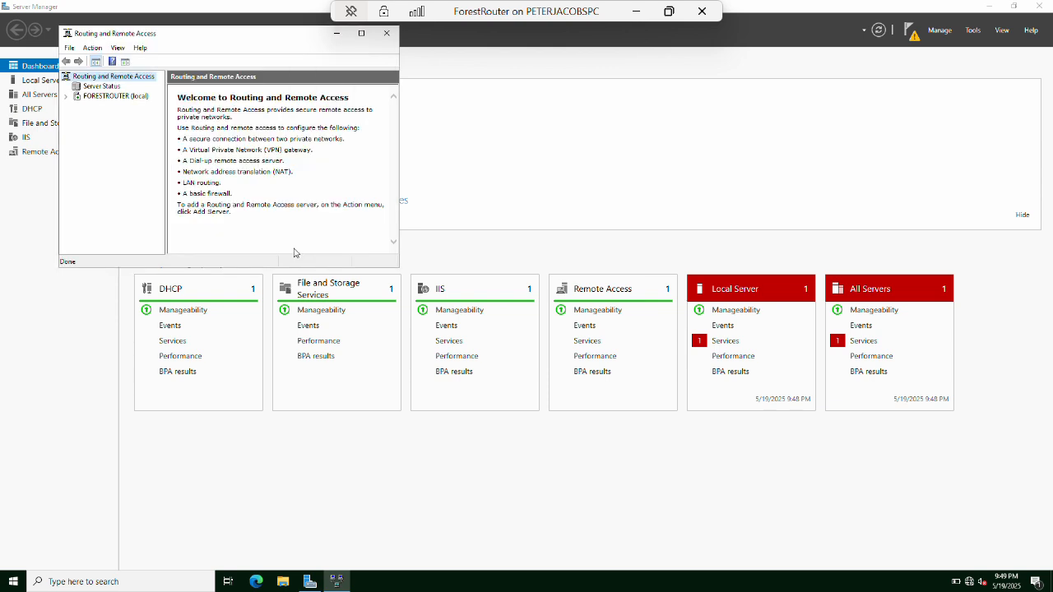
Expand FORESTROUTER > IPv4 to view the empty Static Routes list, then minimize the VM.
click(66, 96)
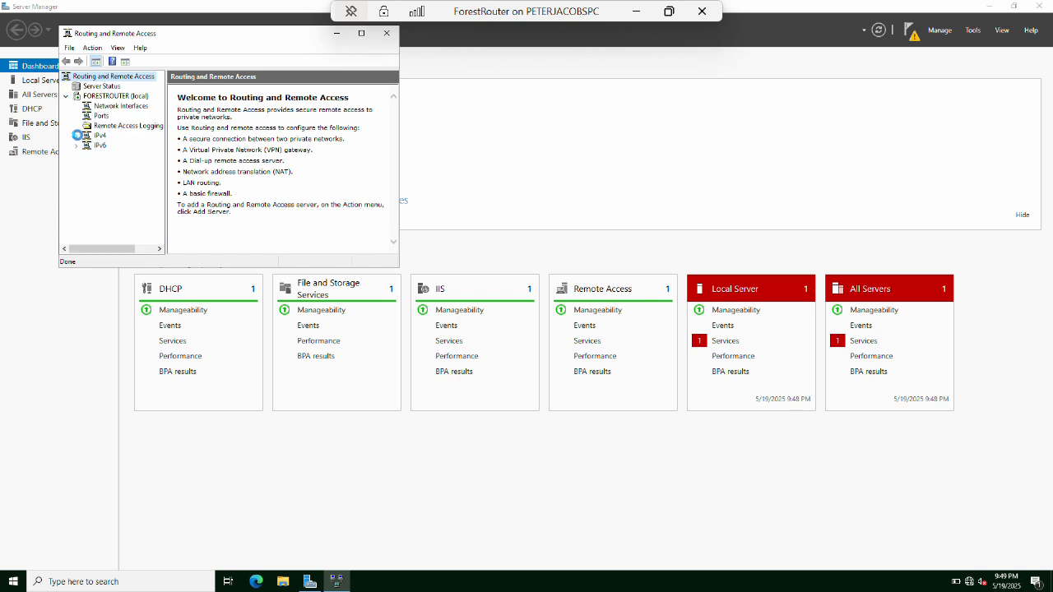
click(76, 136)
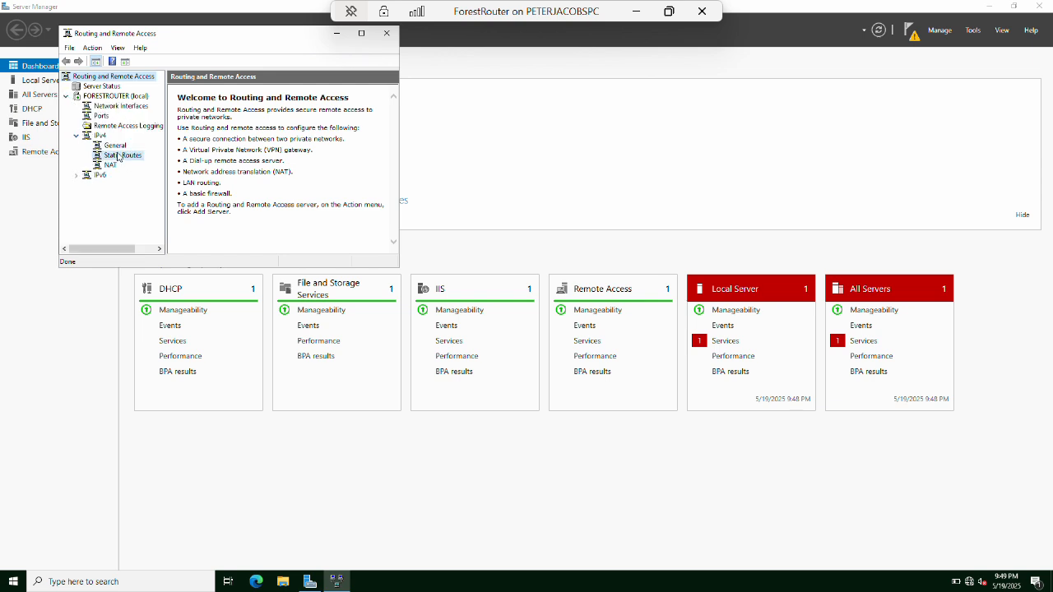
click(118, 155)
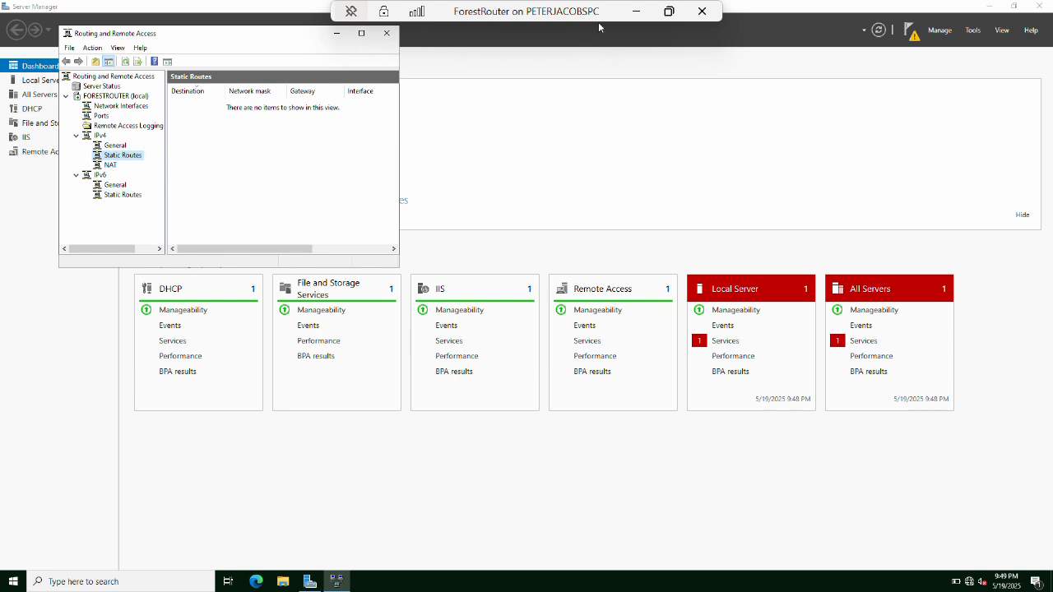
click(637, 13)
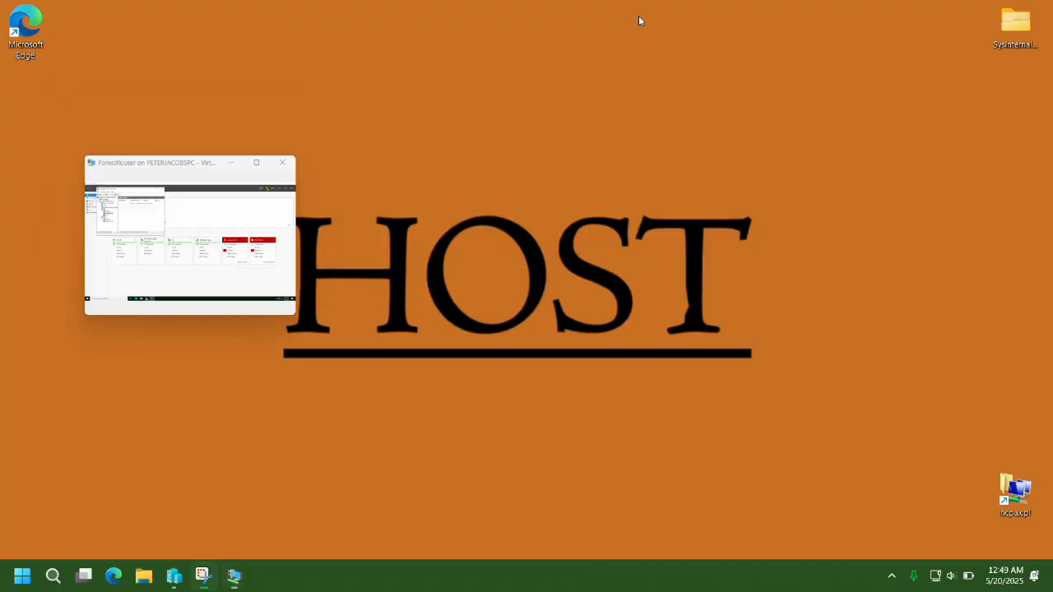
On NFLdc, start domain controller promotion as a new forest with root domain NFL.com.
mouse_move(233, 572)
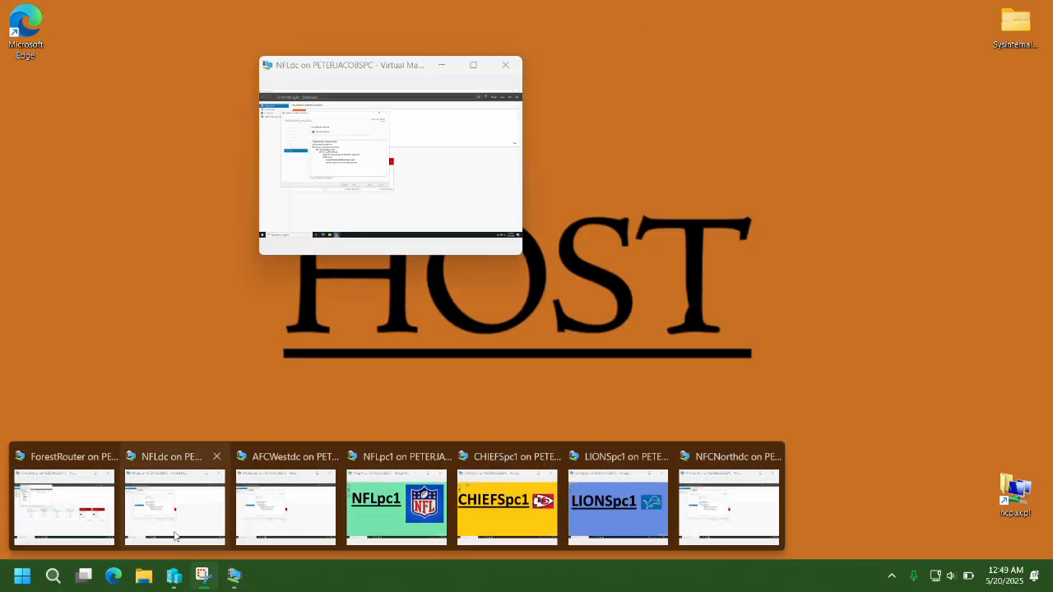
click(174, 537)
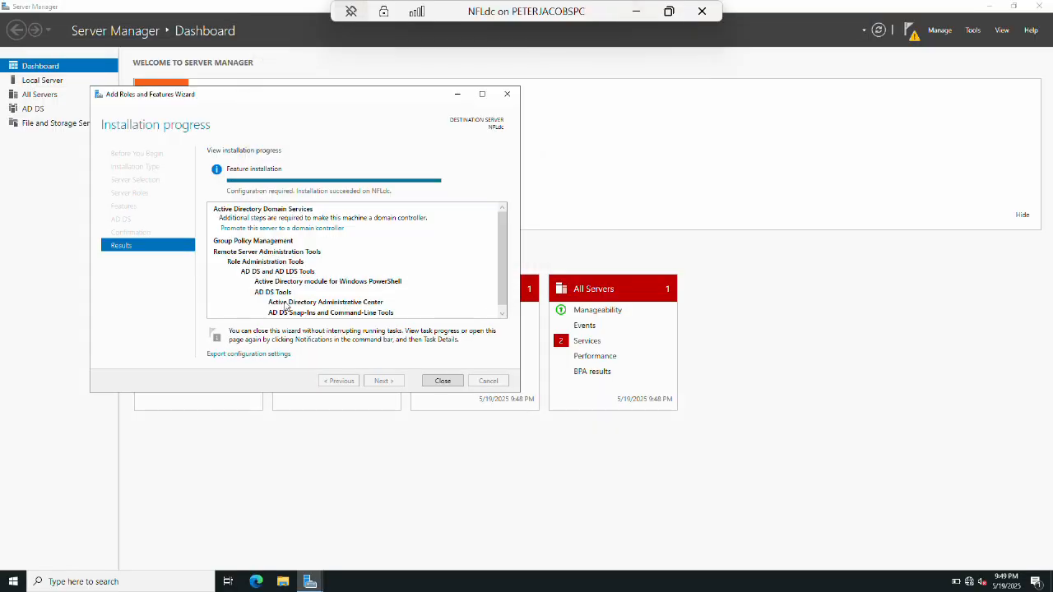
click(271, 230)
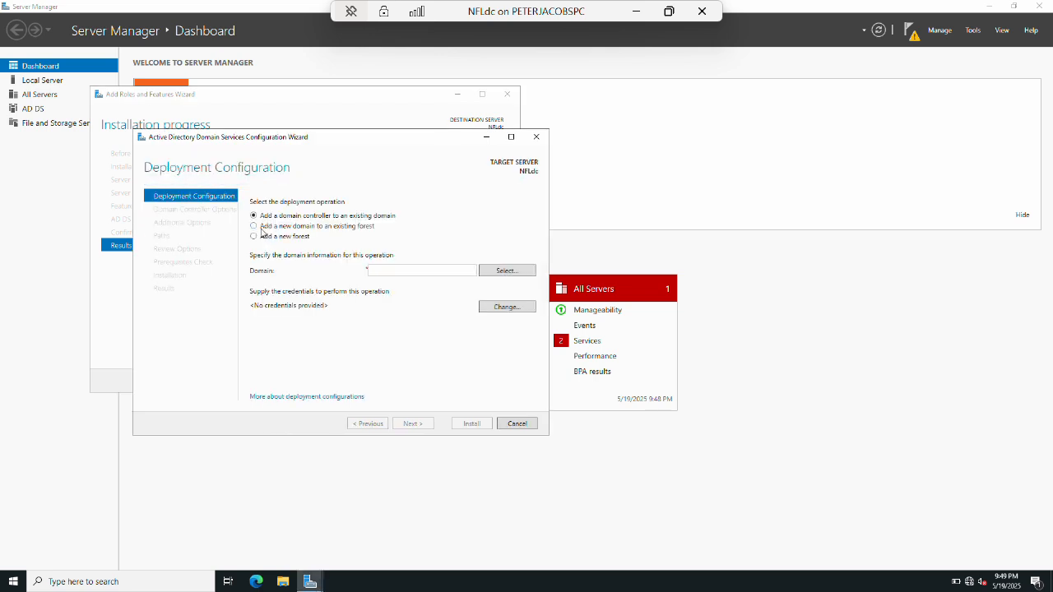
click(254, 237)
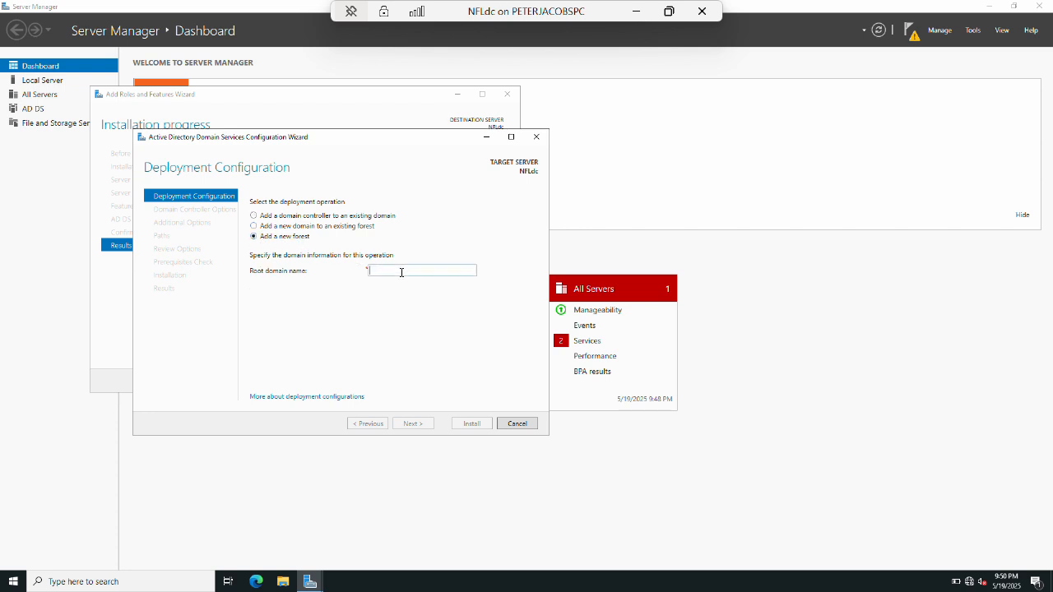
text(NFL.com)
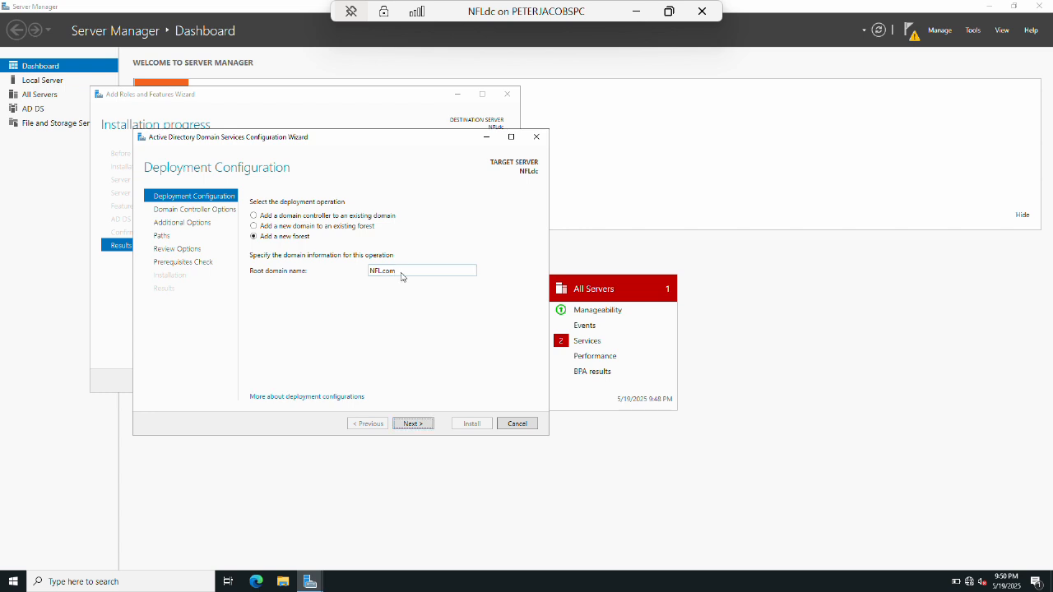
key(Return)
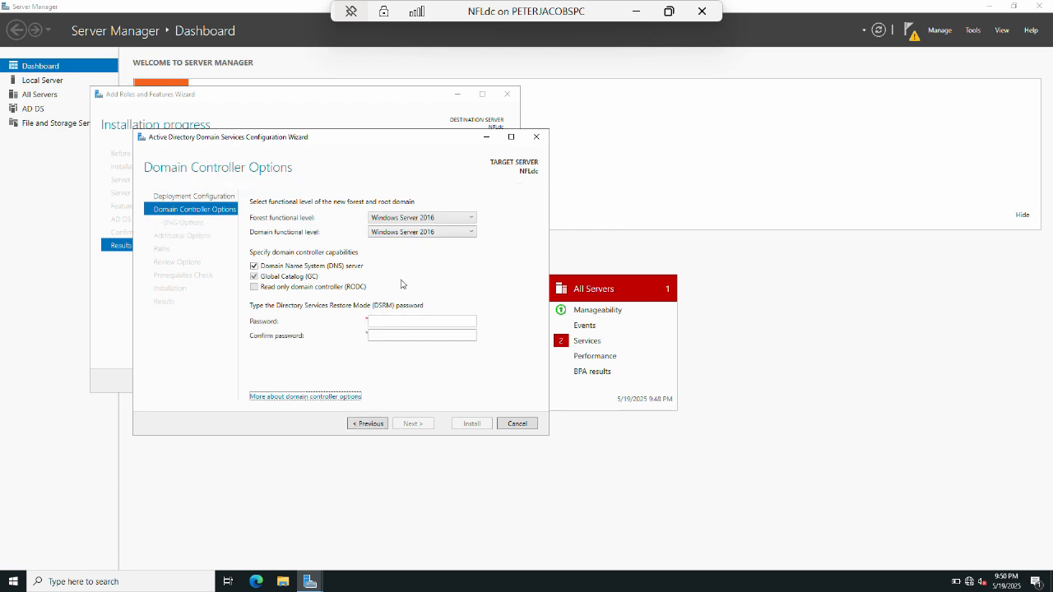
Enter and confirm the Directory Services Restore Mode password and continue to DNS Options.
click(406, 319)
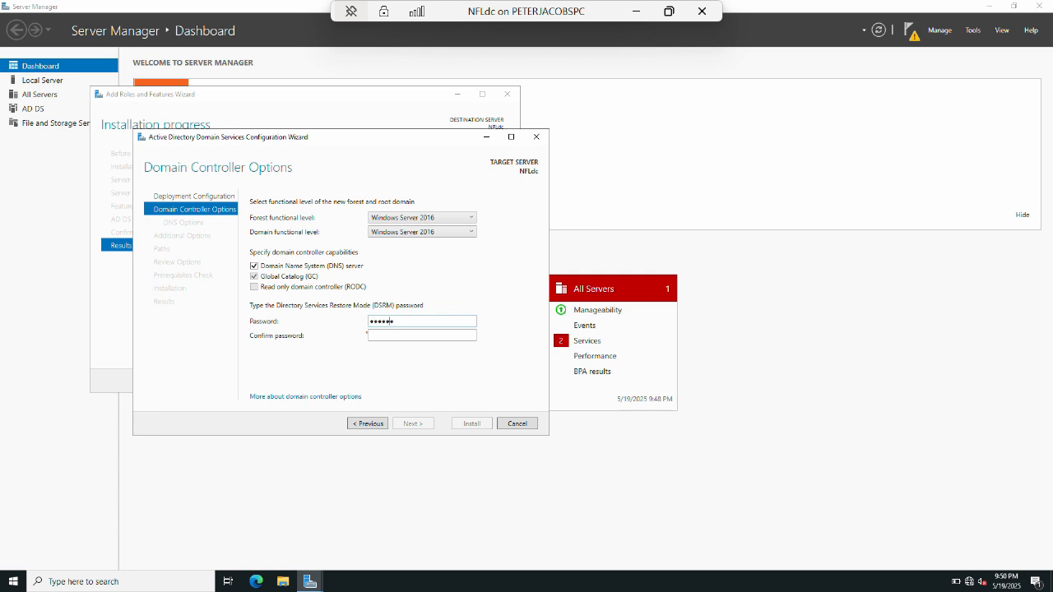
key(Tab)
text(•••••••••)
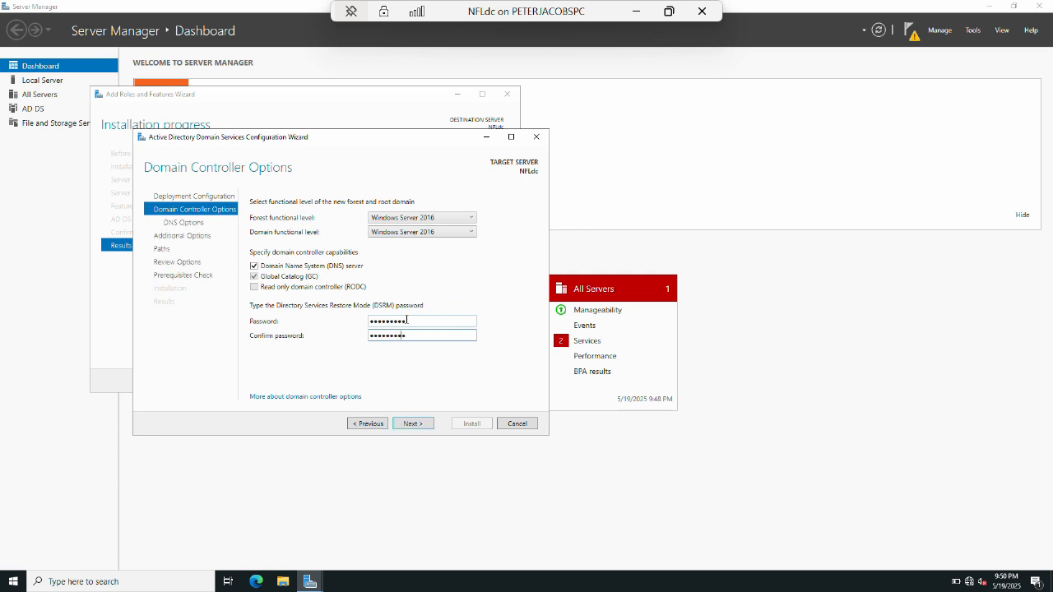
key(Return)
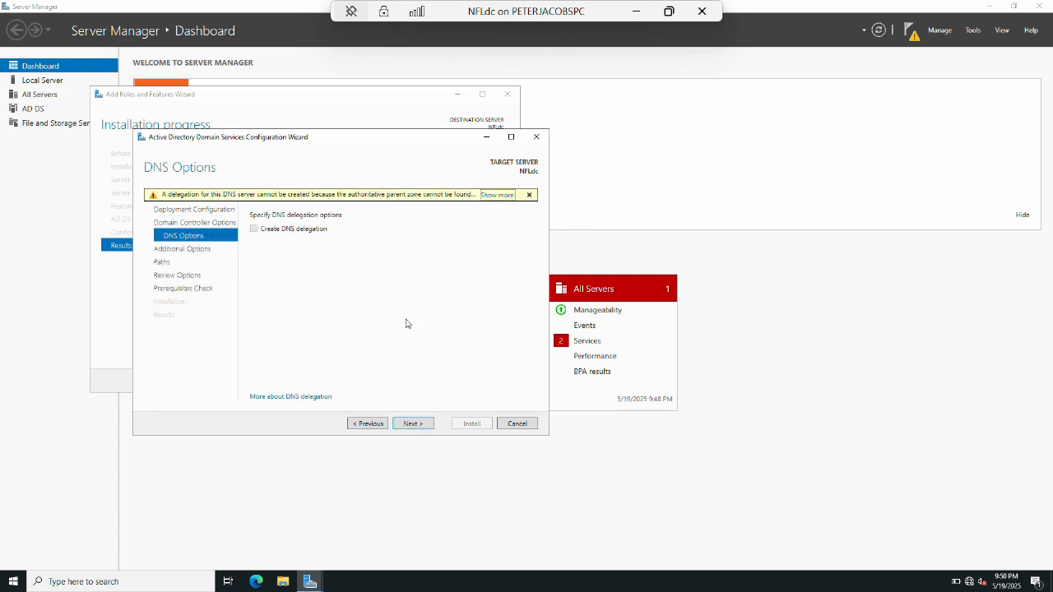
Accept default DNS, NetBIOS and path settings, install the NFL.com forest, then minimize NFLdc.
key(Tab)
key(Tab)
key(Tab)
key(Return)
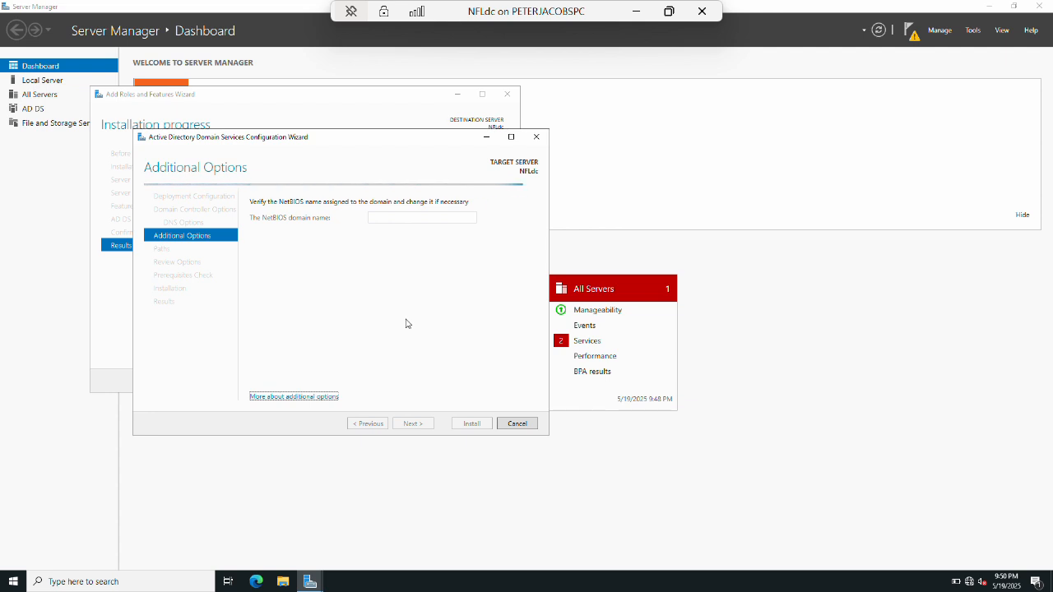
key(Tab)
key(Tab)
key(Return)
key(Tab)
key(Tab)
key(Tab)
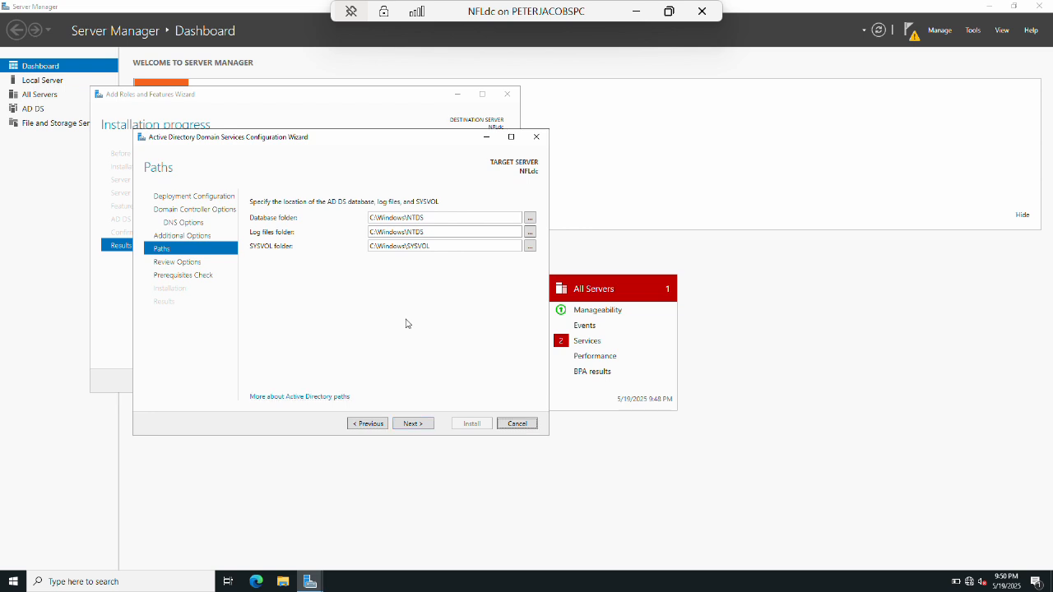
key(Tab)
key(Tab)
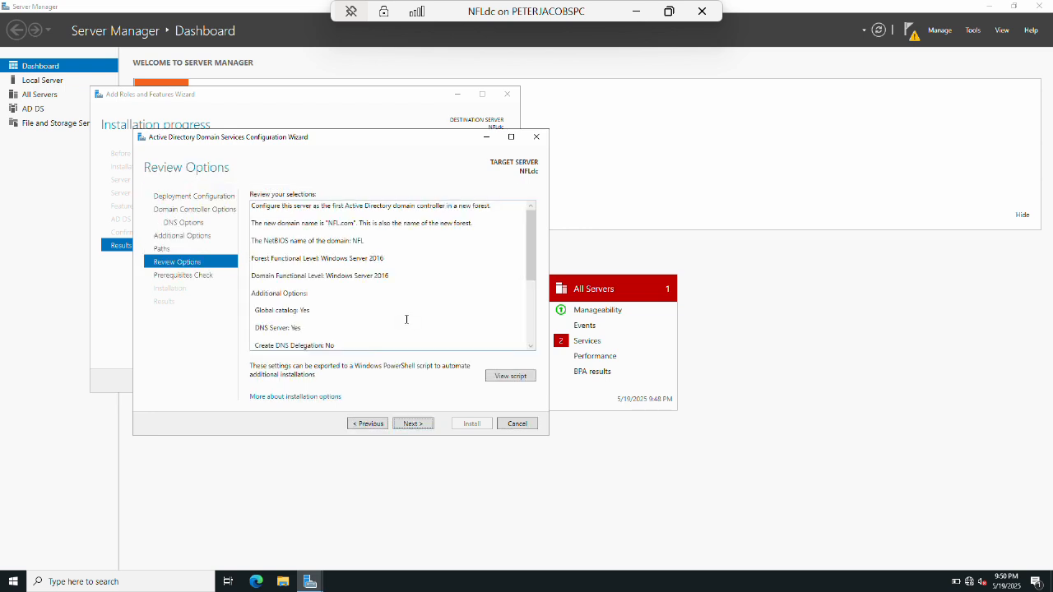
key(Return)
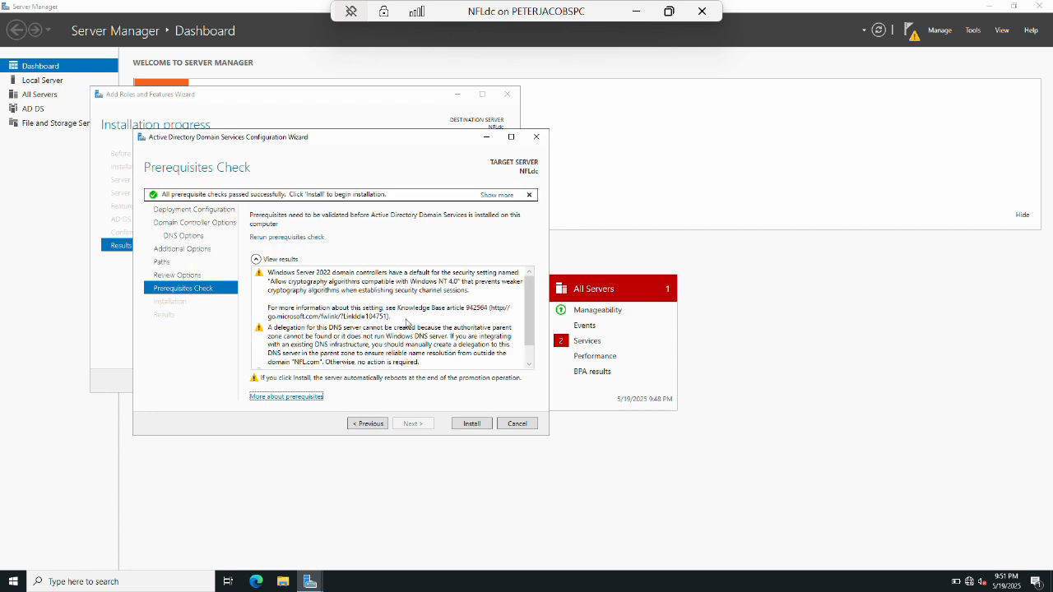
click(471, 425)
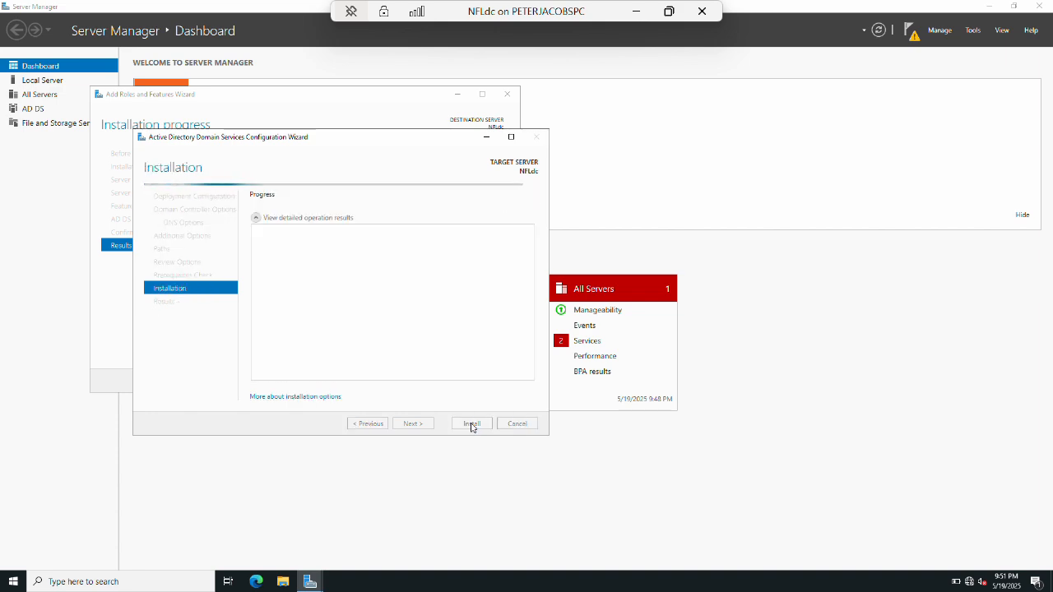
click(642, 12)
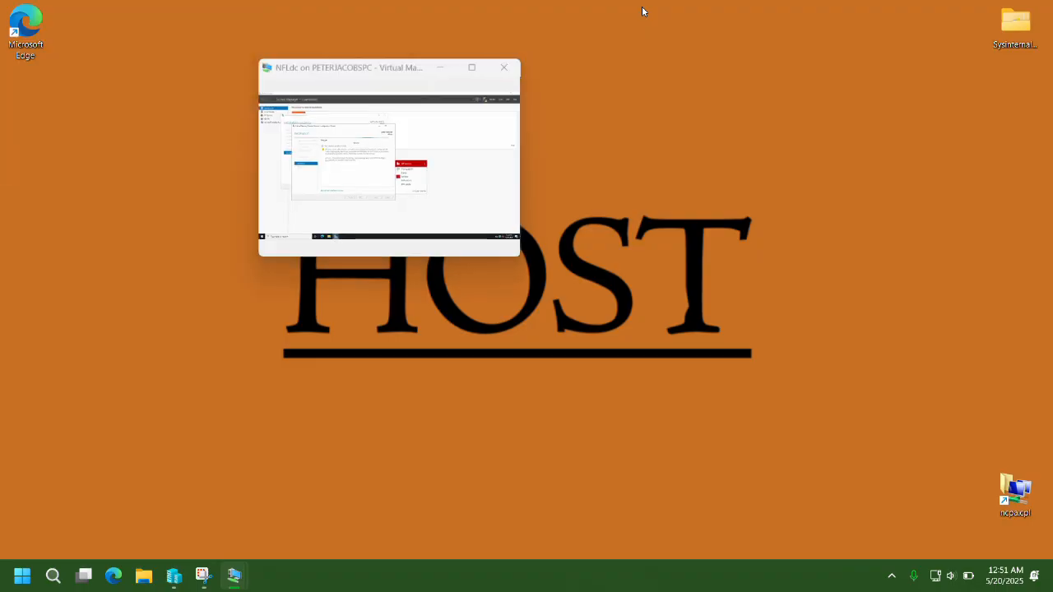
On ForestRouter, add a static route to 172.16.1.0 with mask 255.255.255.0.
mouse_move(235, 583)
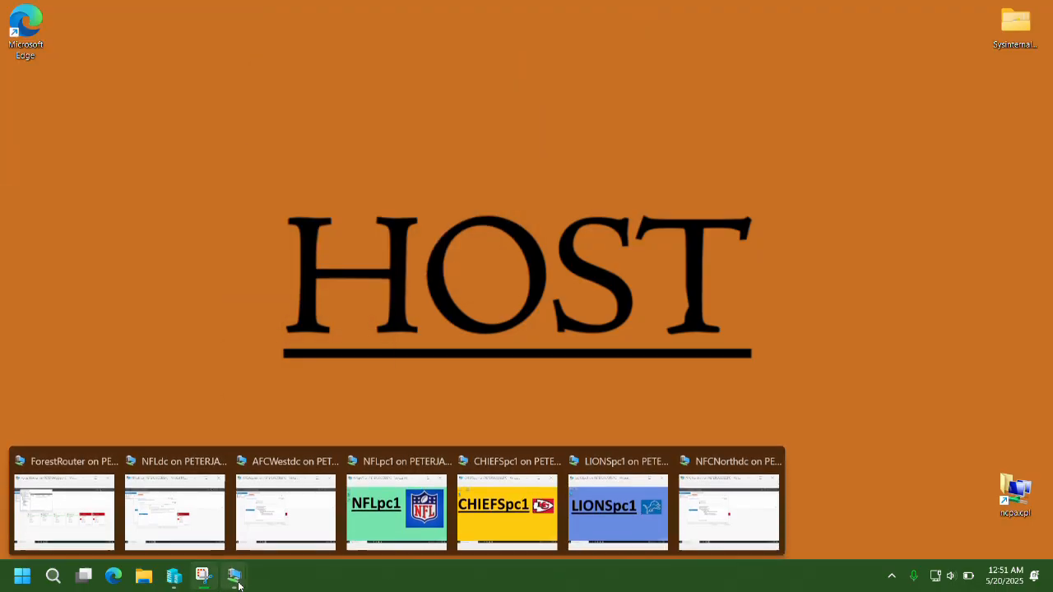
click(58, 524)
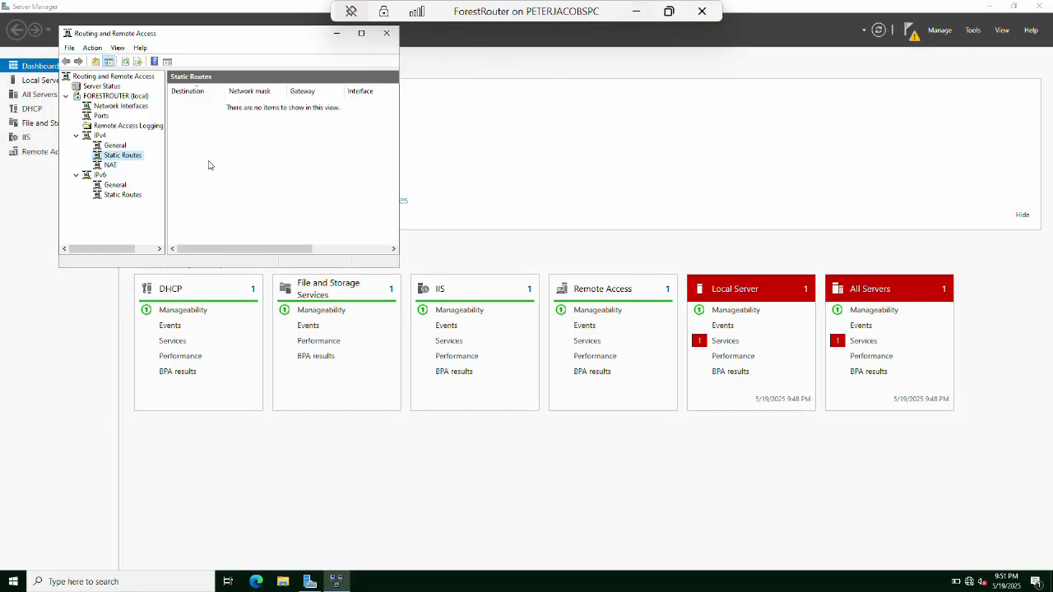
right_click(201, 128)
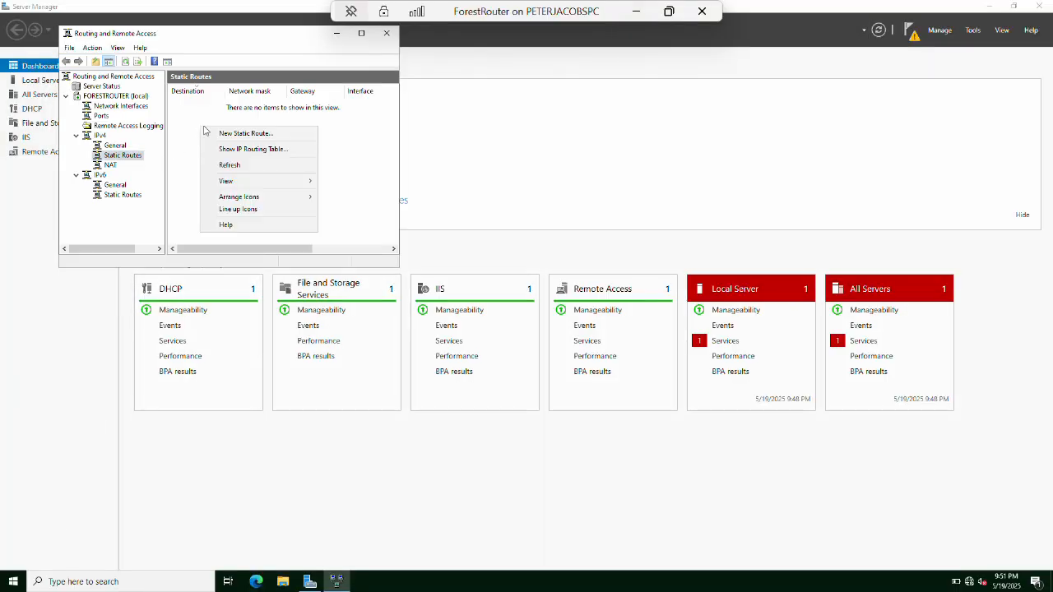
click(221, 136)
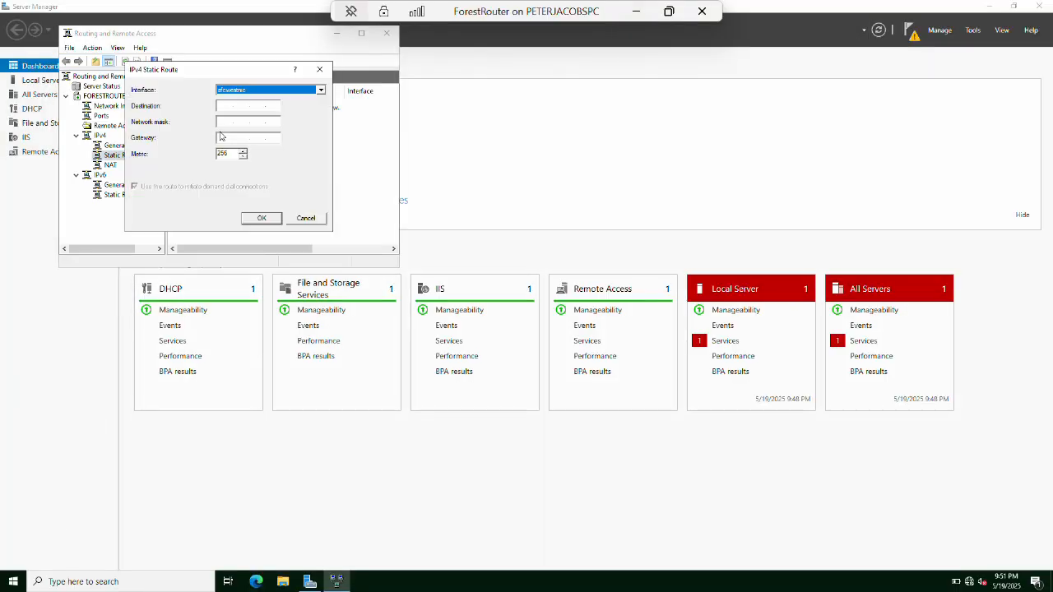
click(320, 90)
click(280, 114)
click(224, 106)
text(172.16)
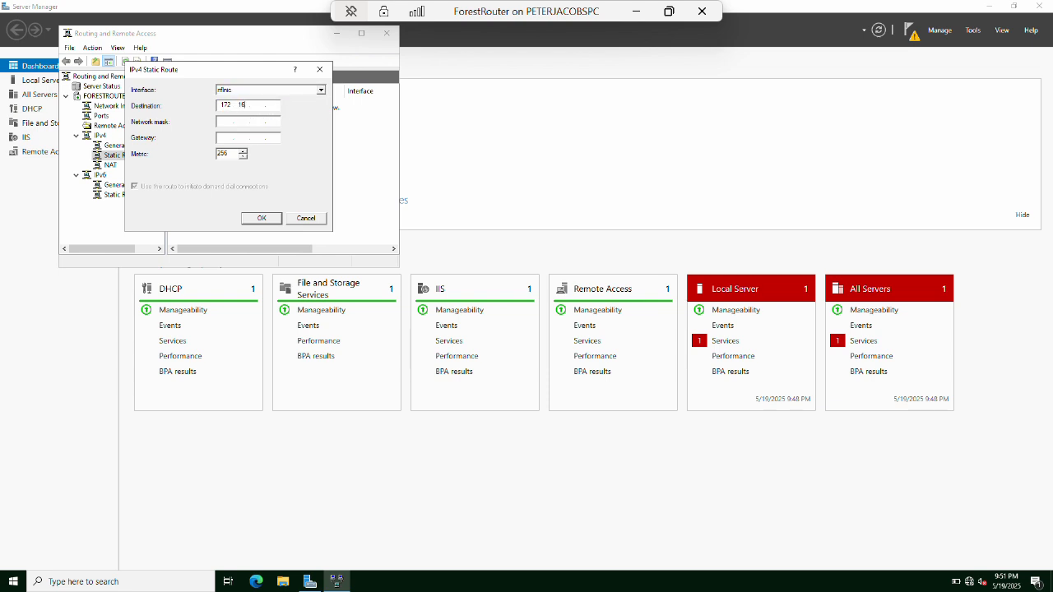
text(.1.0)
key(Tab)
text(255.255.255.0)
key(Tab)
text(172.16)
key(Tab)
key(Tab)
key(Return)
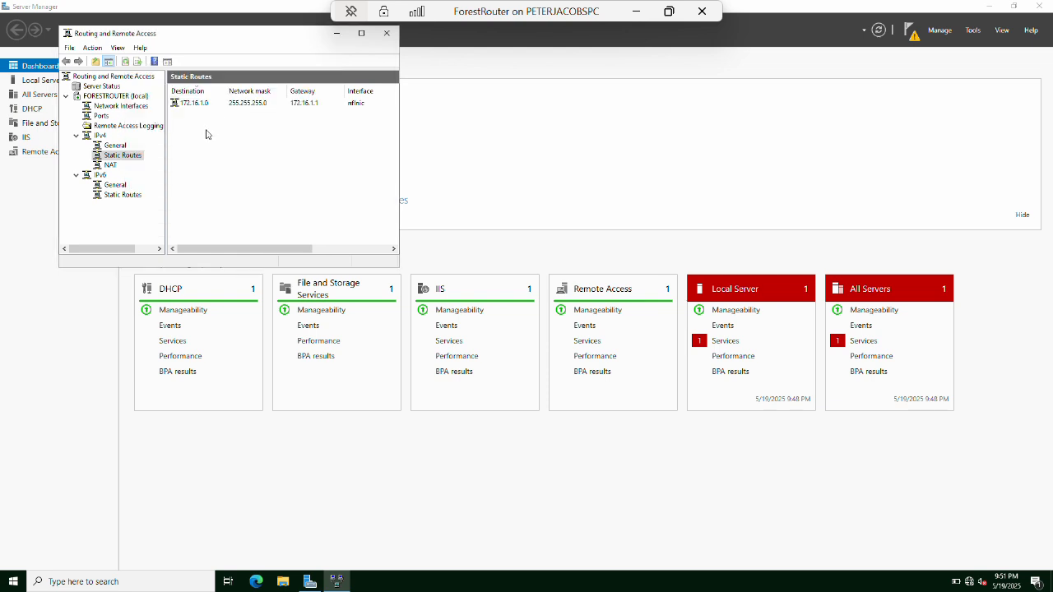
Add a static route to 172.16.2.0, mask 255.255.255.0, via gateway 172.16.2.1.
right_click(207, 134)
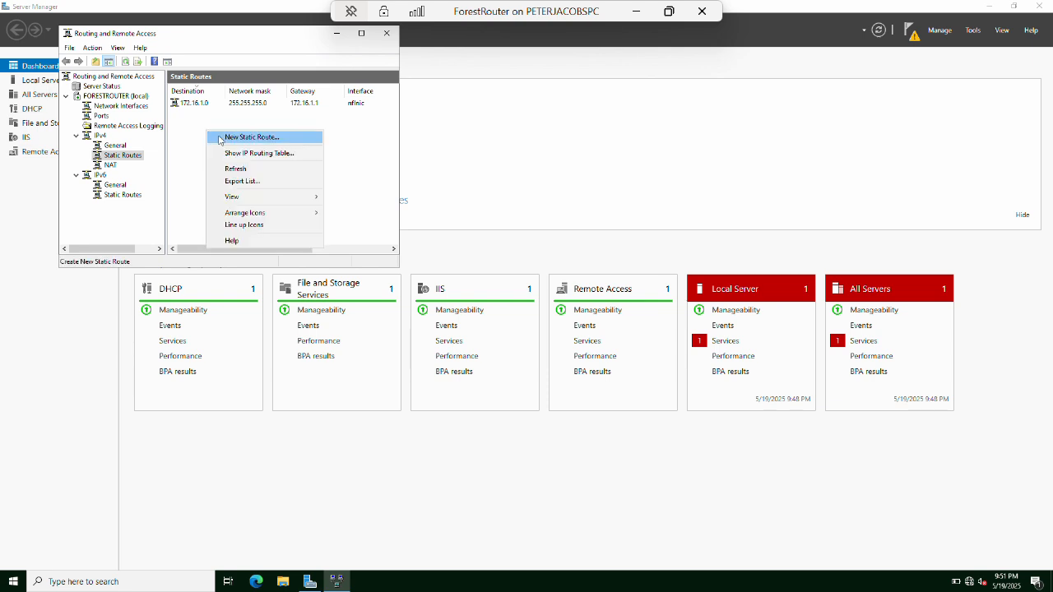
click(229, 139)
click(320, 91)
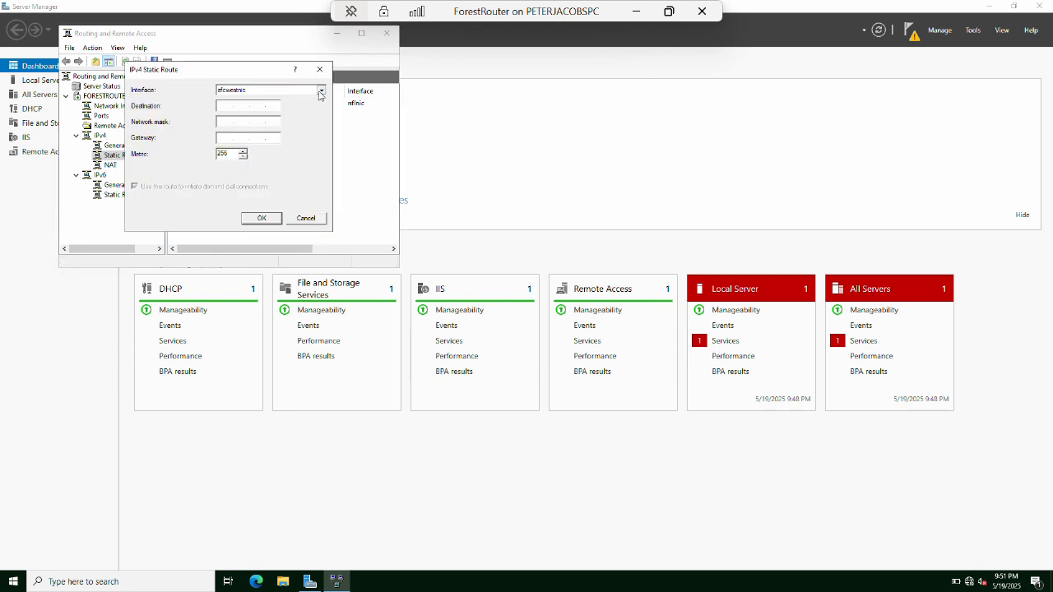
click(283, 113)
click(222, 106)
text(172)
text(16)
text(255.255.2)
text(55.0)
text(172)
text(16)
text(.2.1)
key(Tab)
key(Tab)
key(Return)
Add a static route to 172.16.0.0, mask 255.255.255.0, via gateway 172.16.0.1.
right_click(221, 142)
click(231, 146)
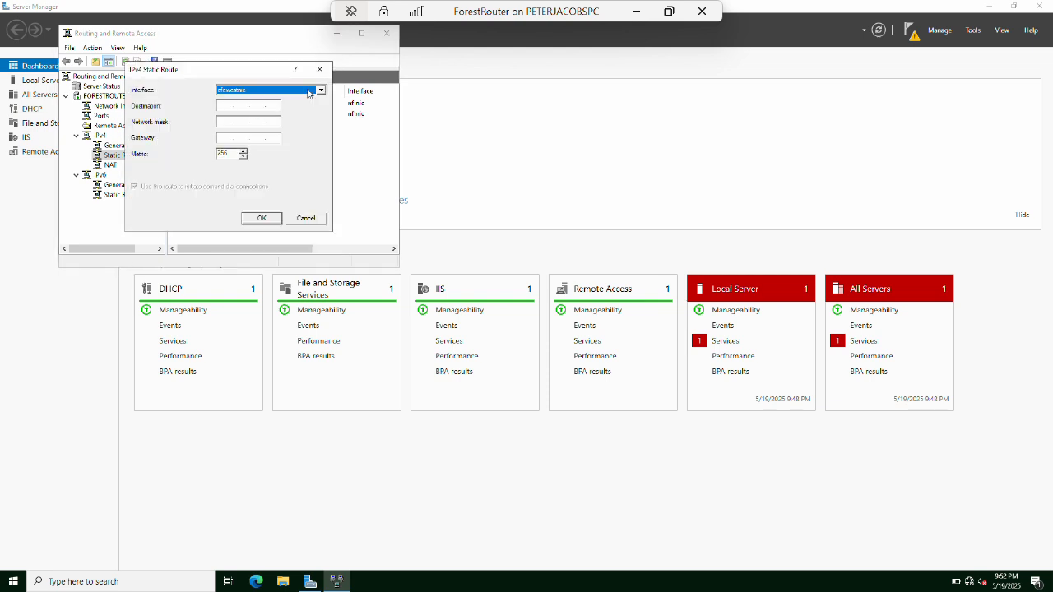
click(227, 104)
text(172.16)
text(.0.0 )
text(255.255.255.0 )
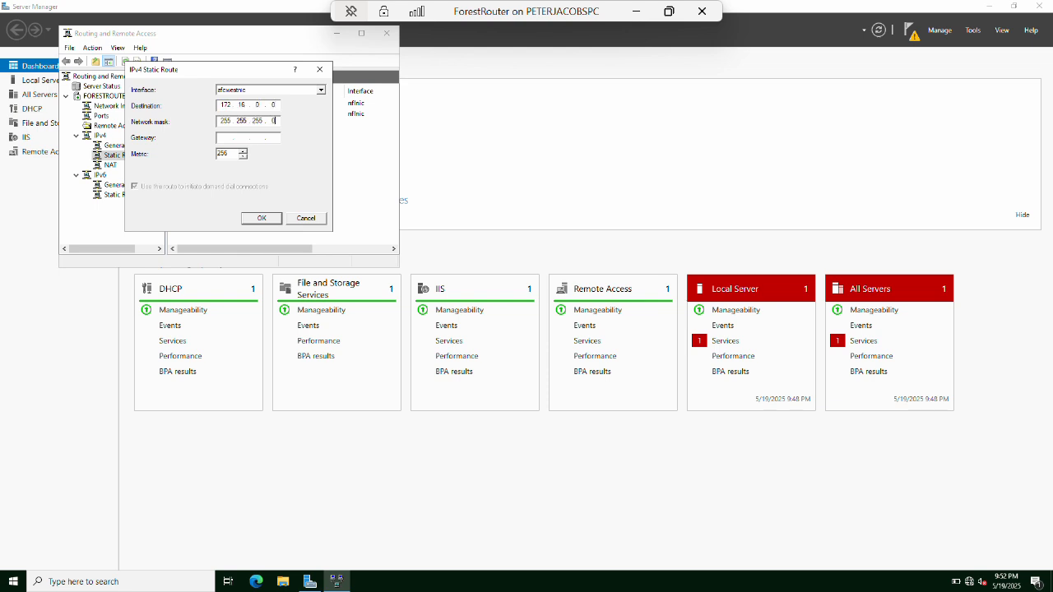
text(172.16.0.1)
key(Tab)
key(Tab)
key(Return)
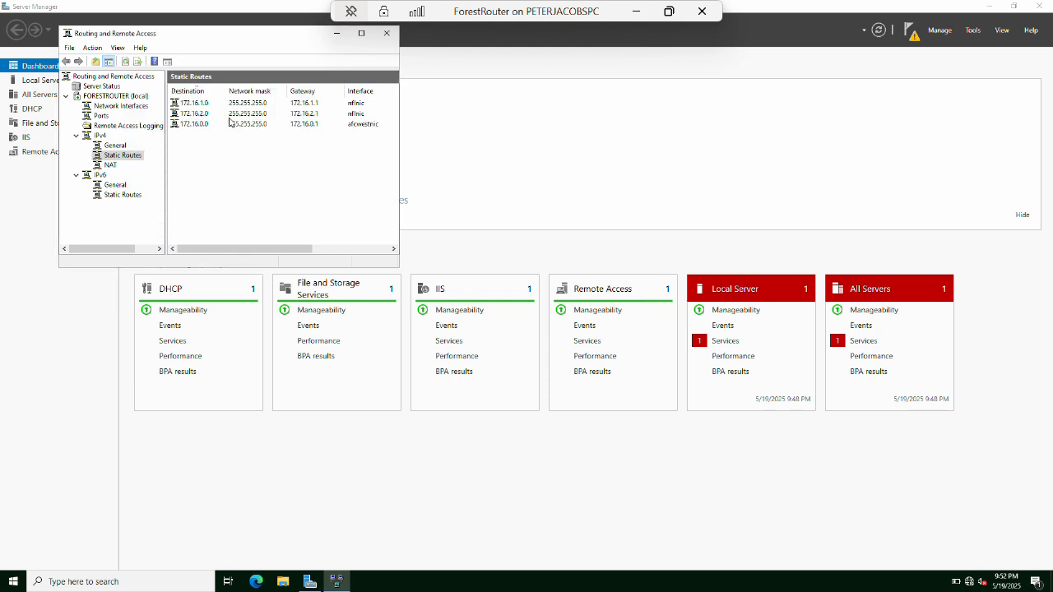
Add a static route to 172.16.2.0 with mask 255.255.255.0 on afcwestnic.
right_click(234, 173)
click(261, 179)
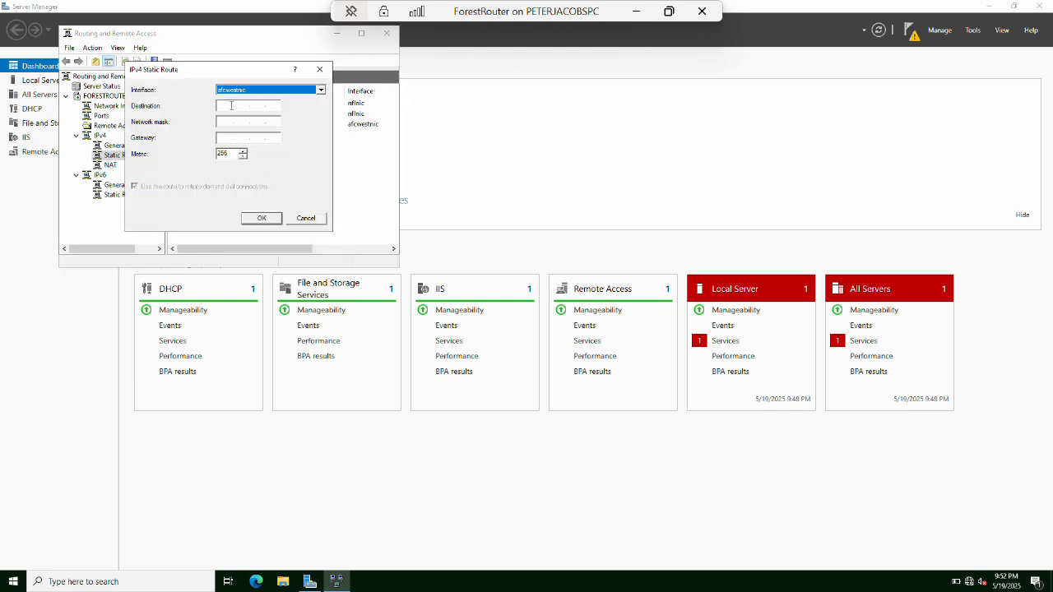
click(227, 106)
text(172.16.2.0)
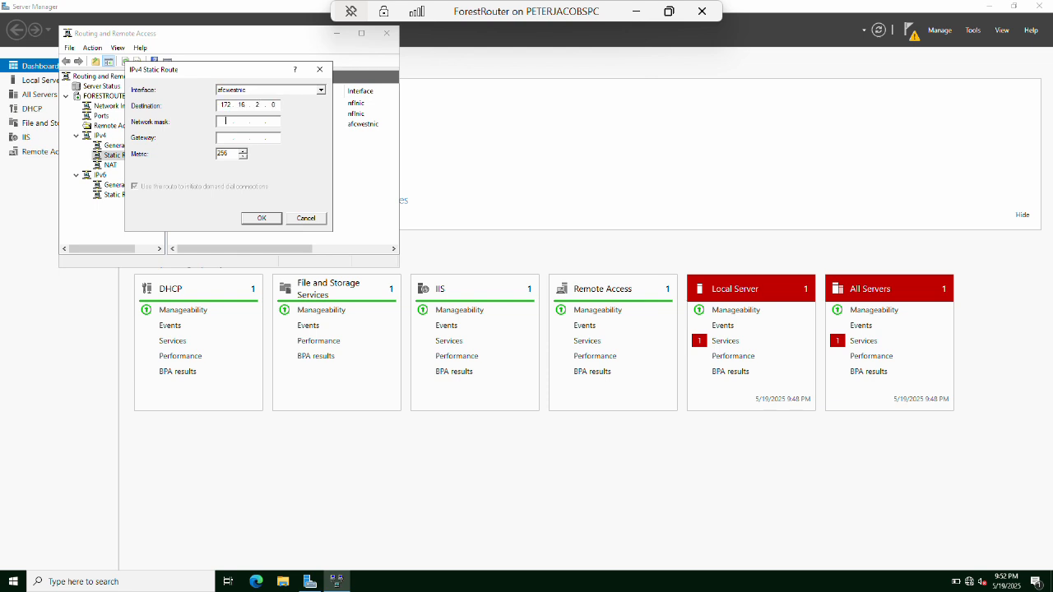
key(Tab)
text(255.255.255.0172.16)
key(Return)
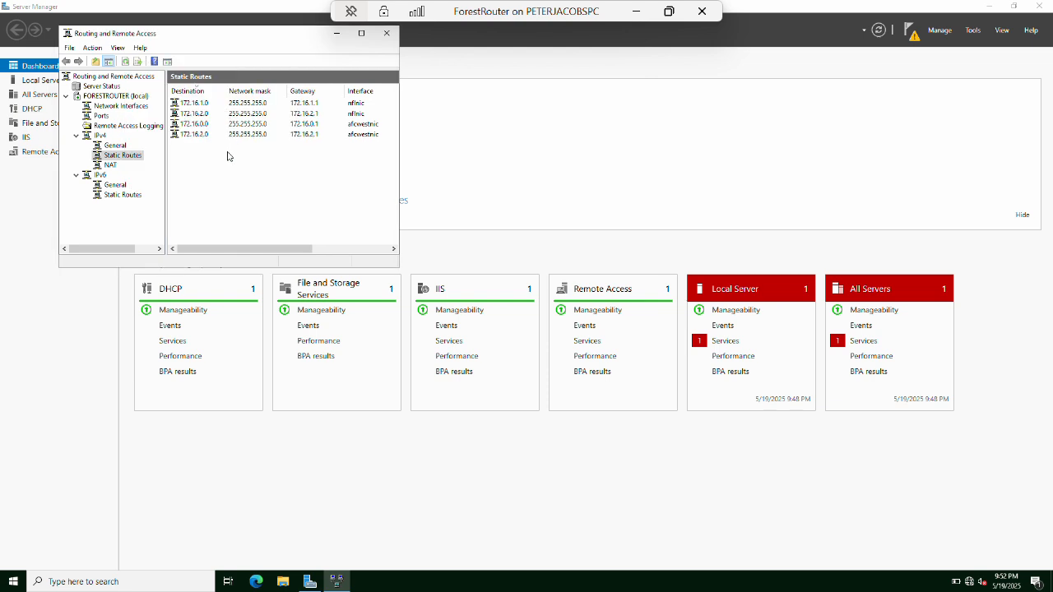
Add a static route to 172.16.0.0 with mask 255.255.255.0 on nfcnorthnic.
right_click(228, 156)
click(246, 158)
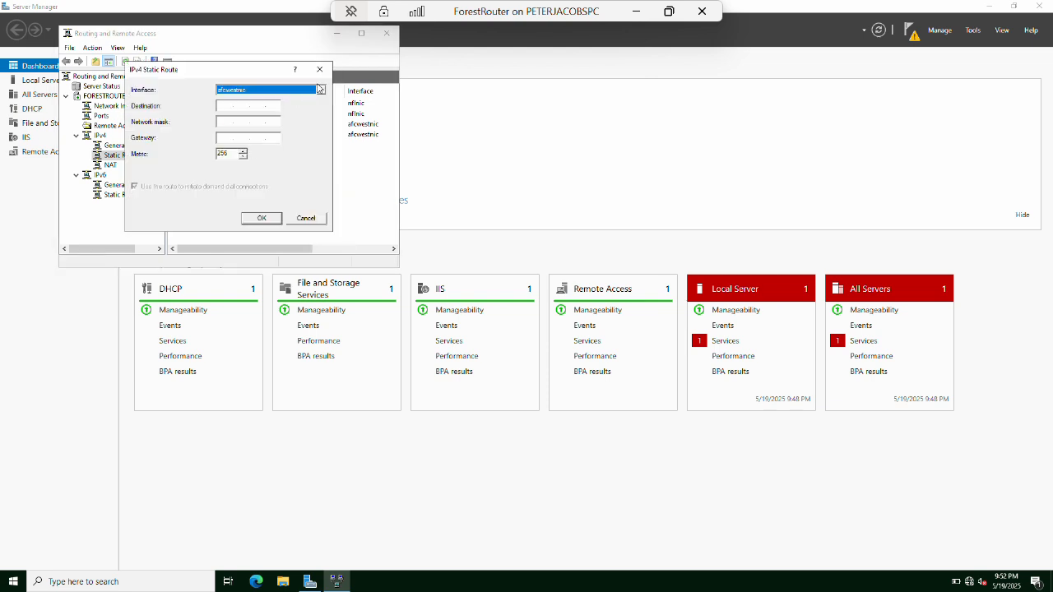
click(320, 89)
click(280, 107)
click(229, 107)
text(172.16.0.)
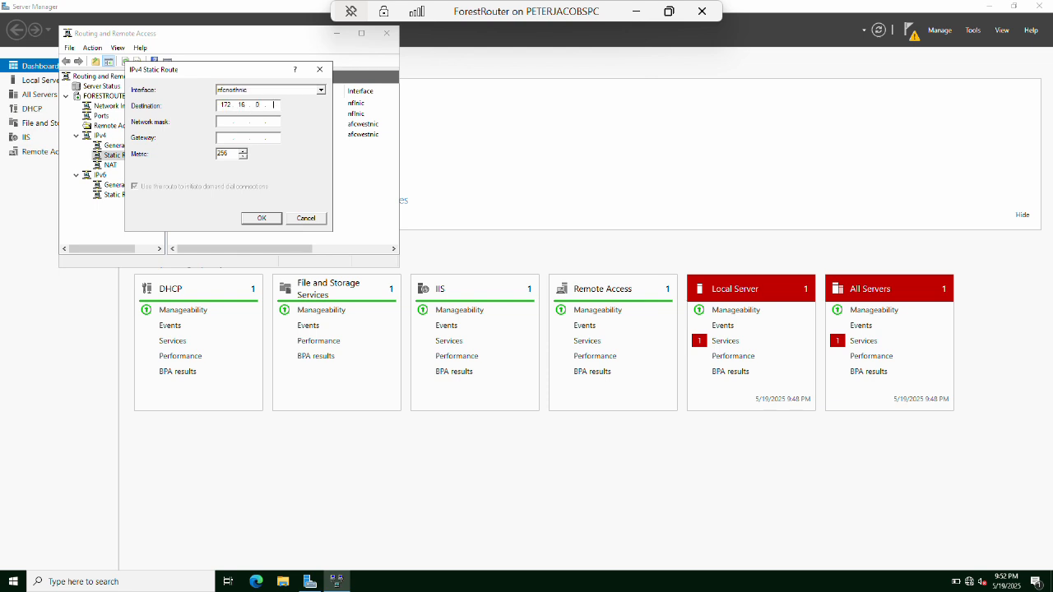
key(Tab)
text(255.255.255.17216)
key(Tab)
key(Tab)
key(Return)
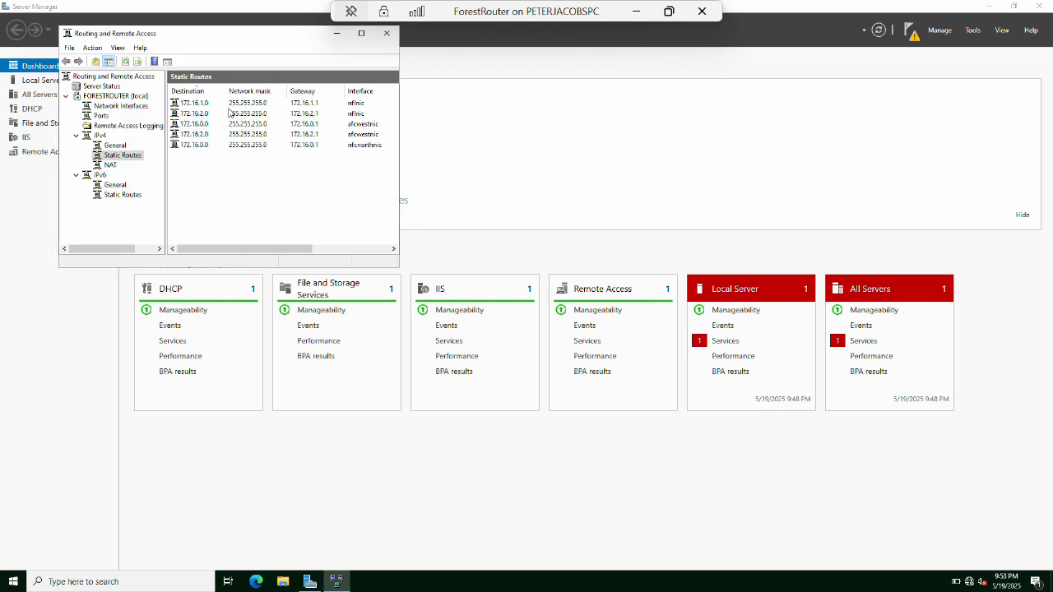
Add a 172.16.1.0/255.255.255.0 route via 172.16.1.1 on nfcnorthnic, then show the desktop.
right_click(248, 196)
click(281, 199)
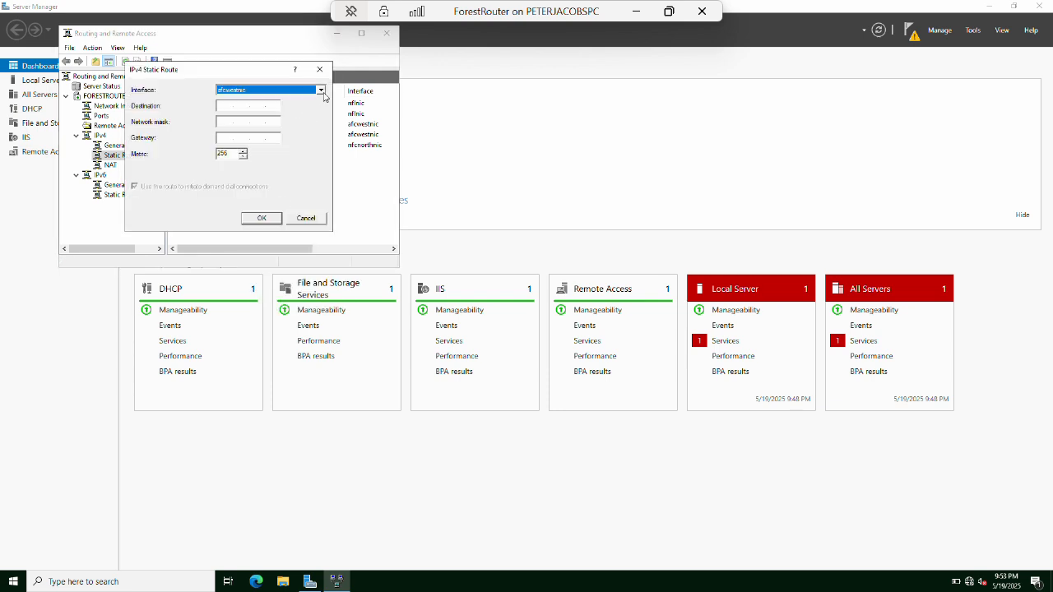
click(320, 91)
click(288, 108)
click(222, 106)
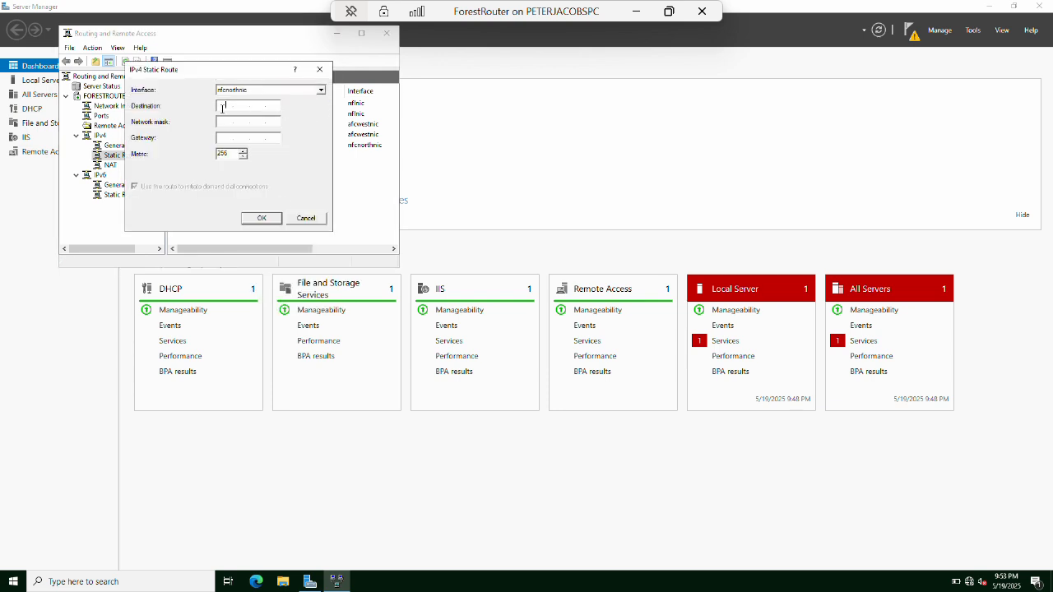
text(172.16.1.0)
key(Tab)
text(255.255.255.017216.1.1)
key(Tab)
key(Tab)
key(Return)
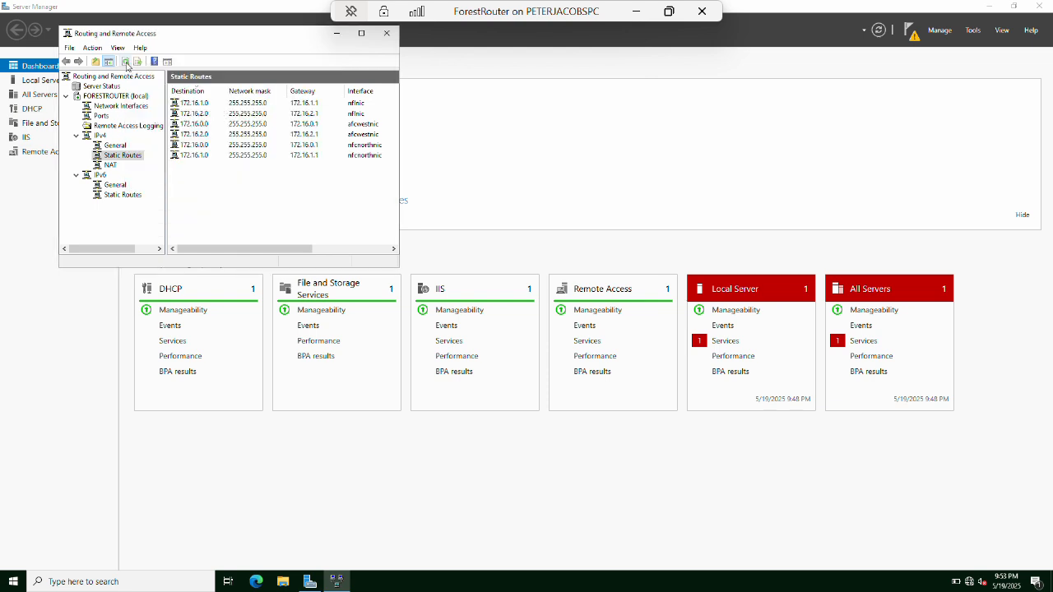
key(super+d)
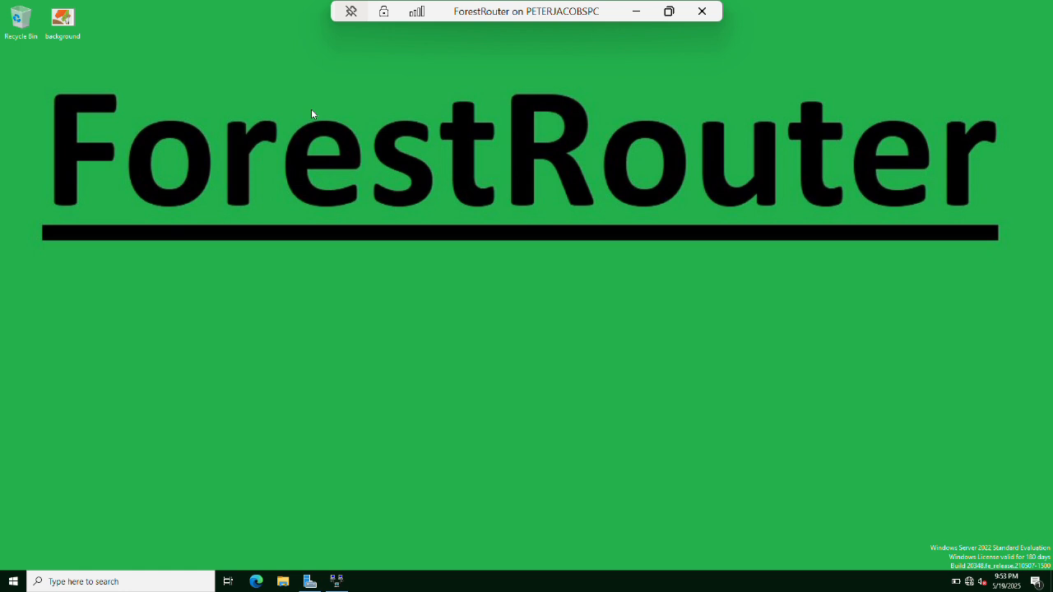
Launch regedit and navigate to HKLM\SYSTEM\CurrentControlSet\Services\Tcpip\Parameters.
key(super+r)
text(reged)
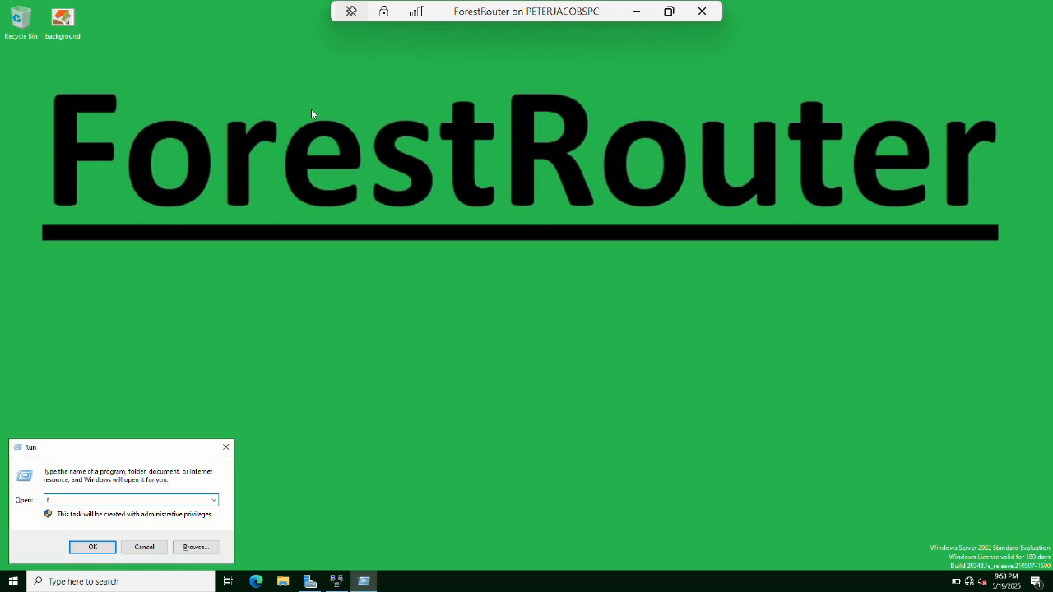
key(Return)
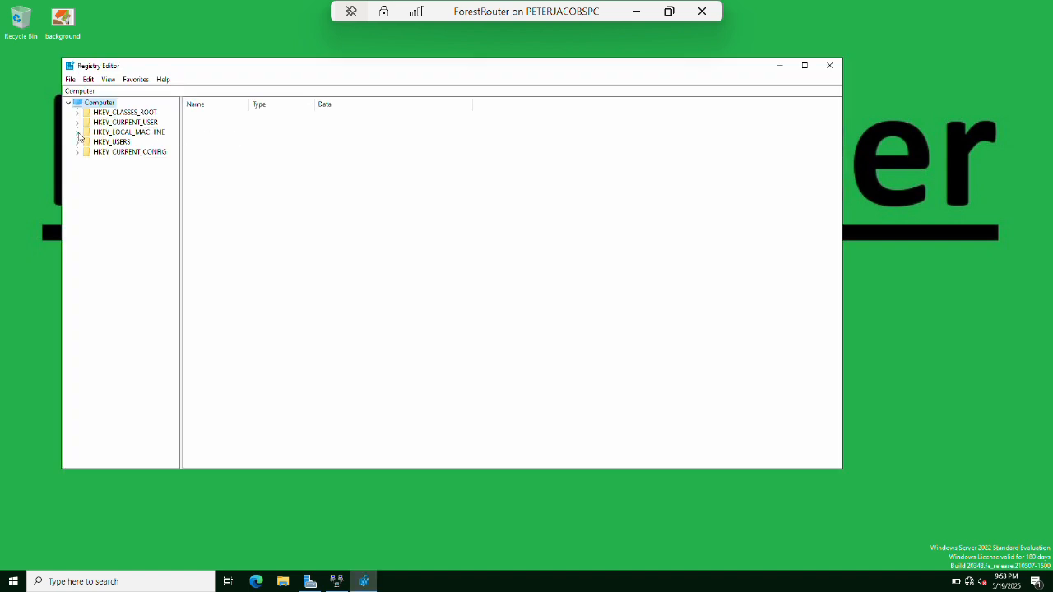
click(79, 133)
click(86, 191)
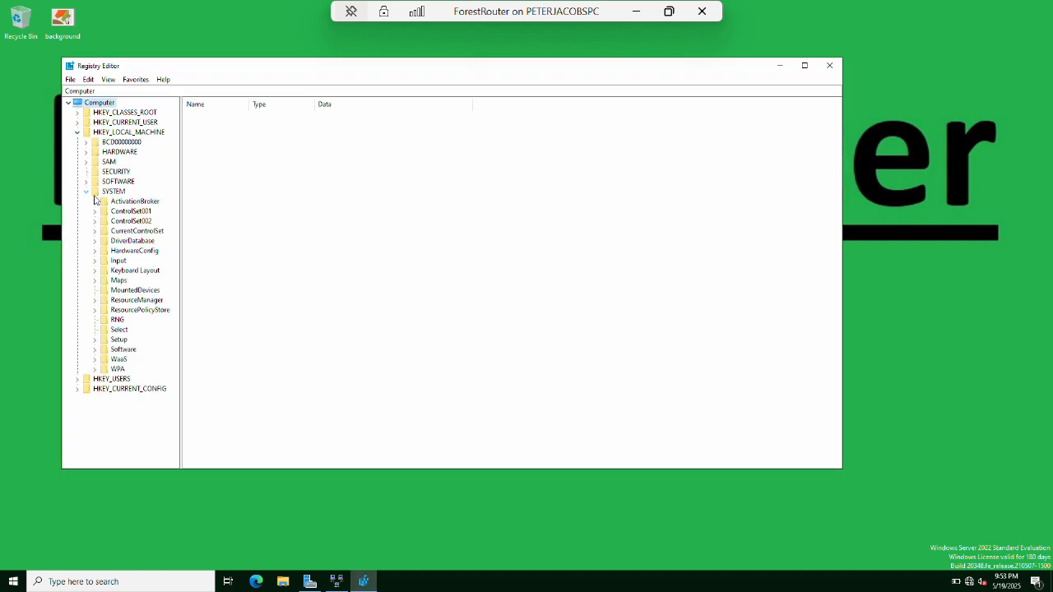
click(95, 232)
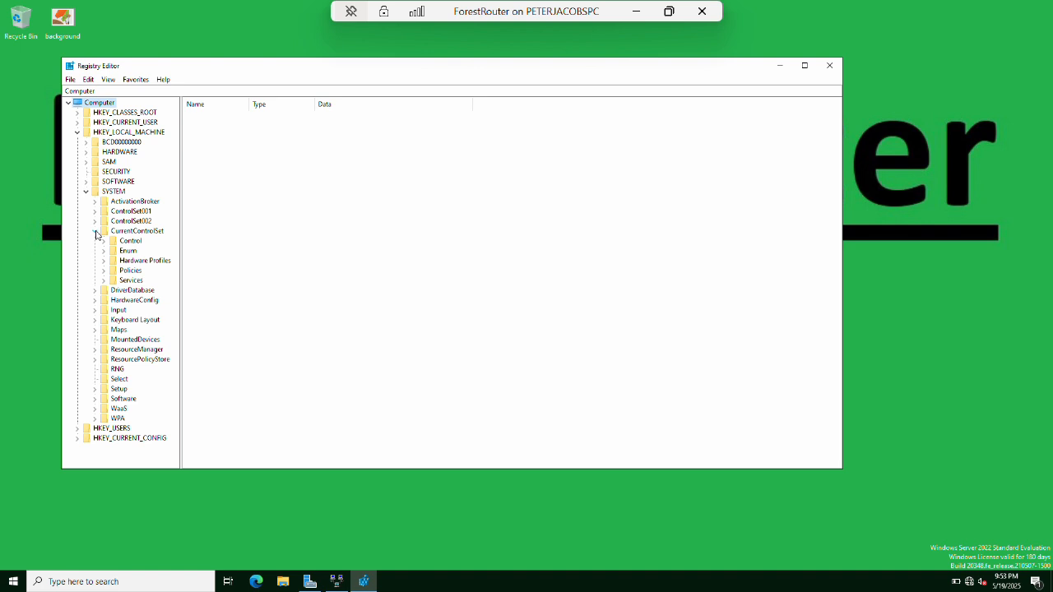
click(104, 282)
text(tcpip)
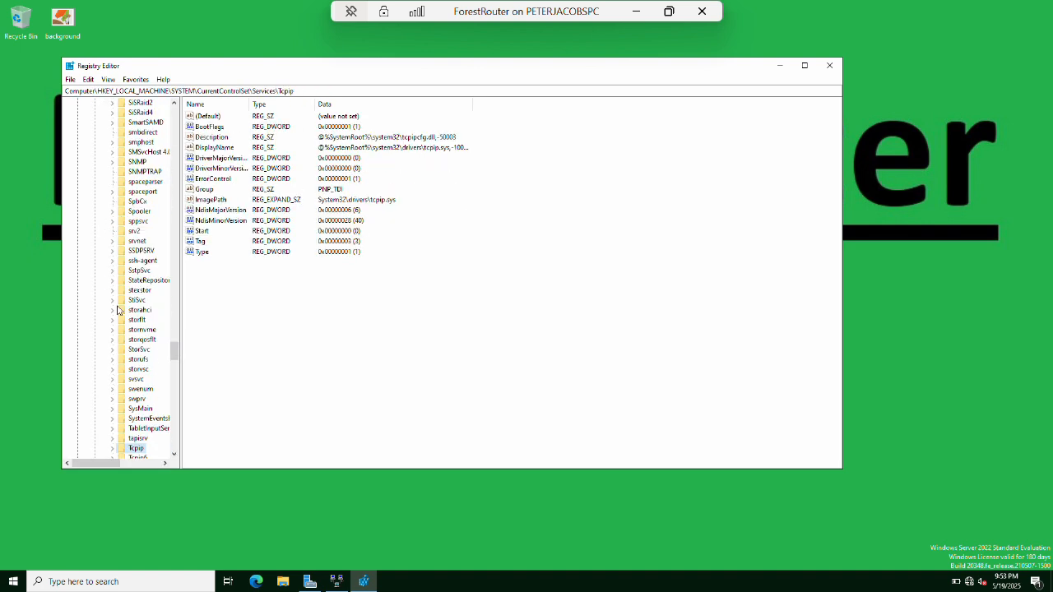
click(113, 449)
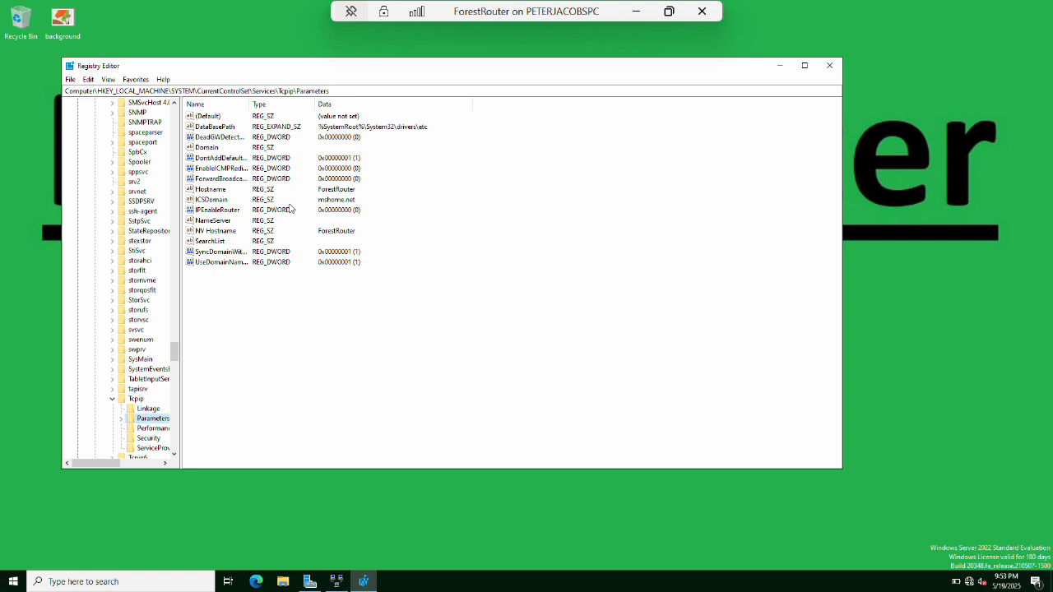
Set IPEnableRouter to 1 and close Registry Editor.
double_click(217, 210)
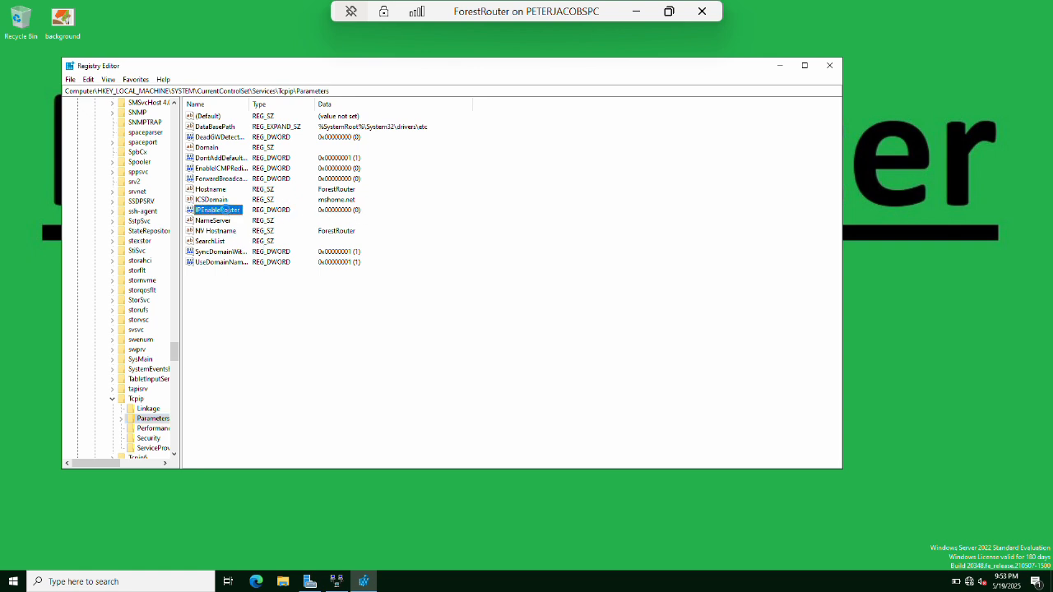
text(1)
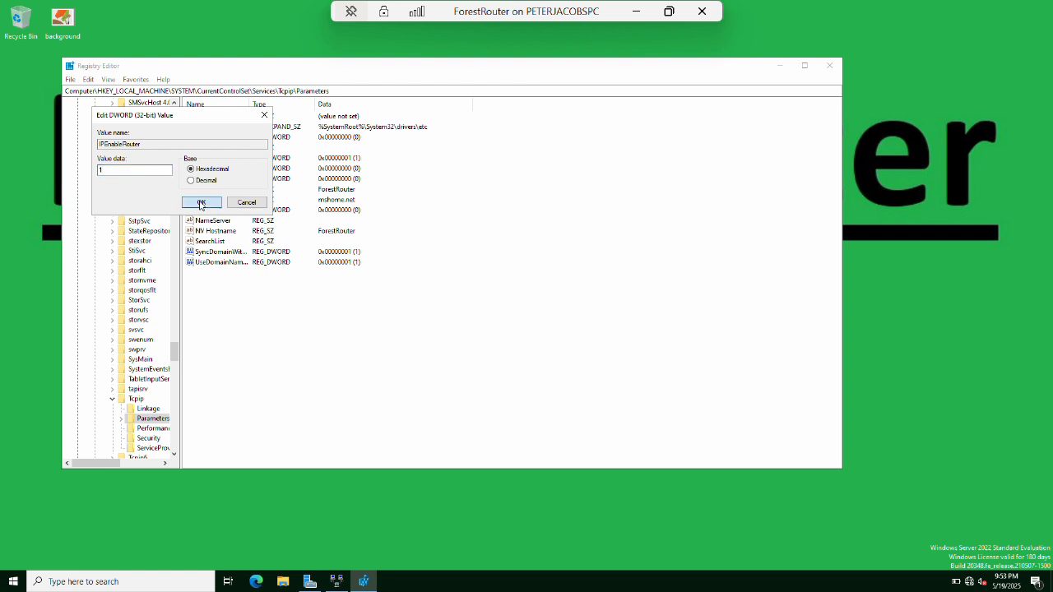
click(192, 204)
click(321, 315)
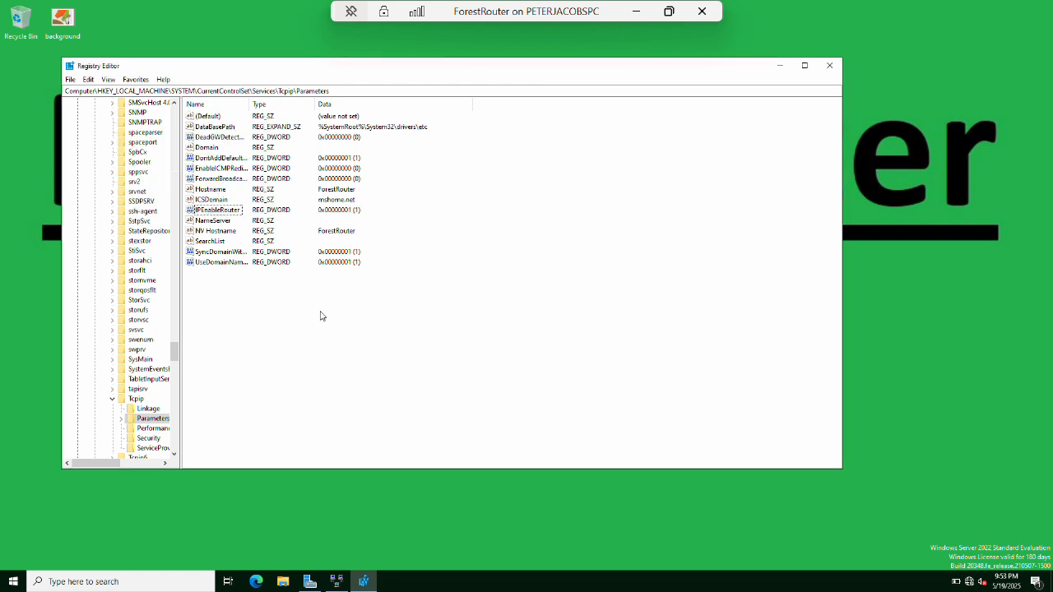
click(832, 68)
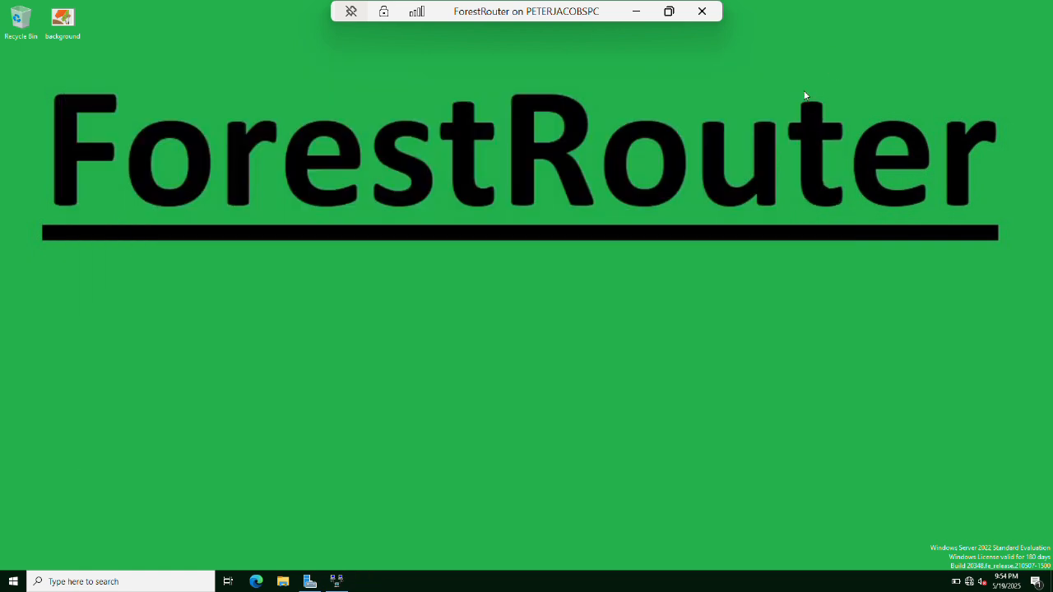
Minimize ForestRouter and bring up the NFLdc virtual machine session.
click(635, 13)
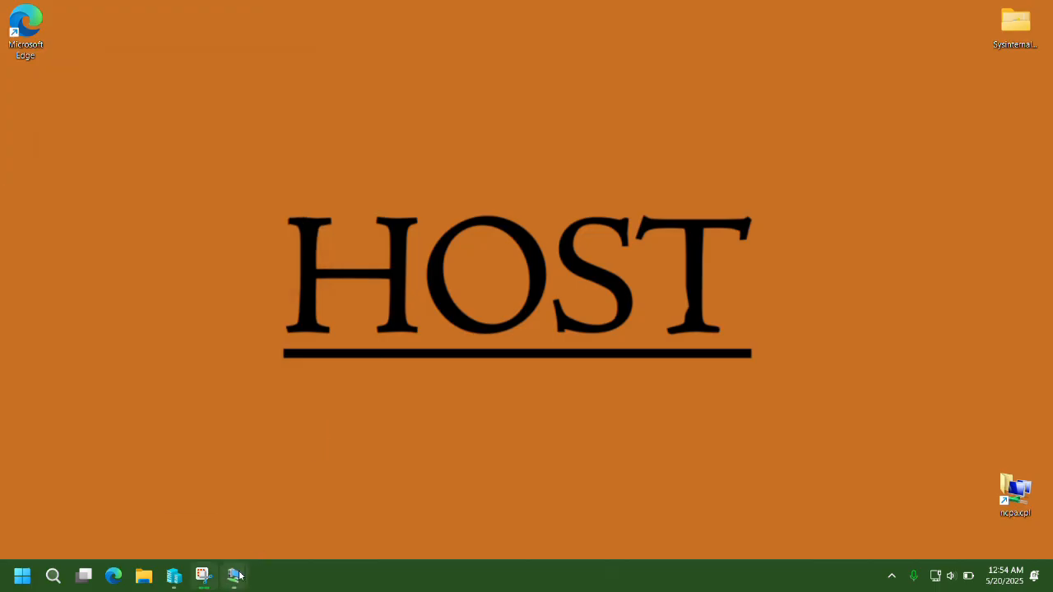
mouse_move(238, 576)
click(184, 517)
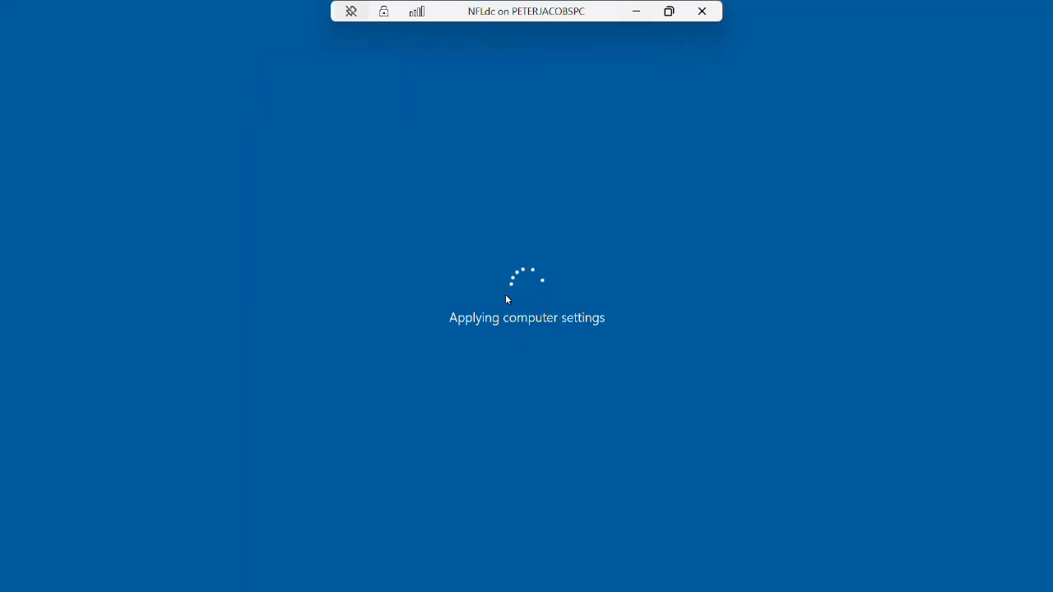
click(636, 11)
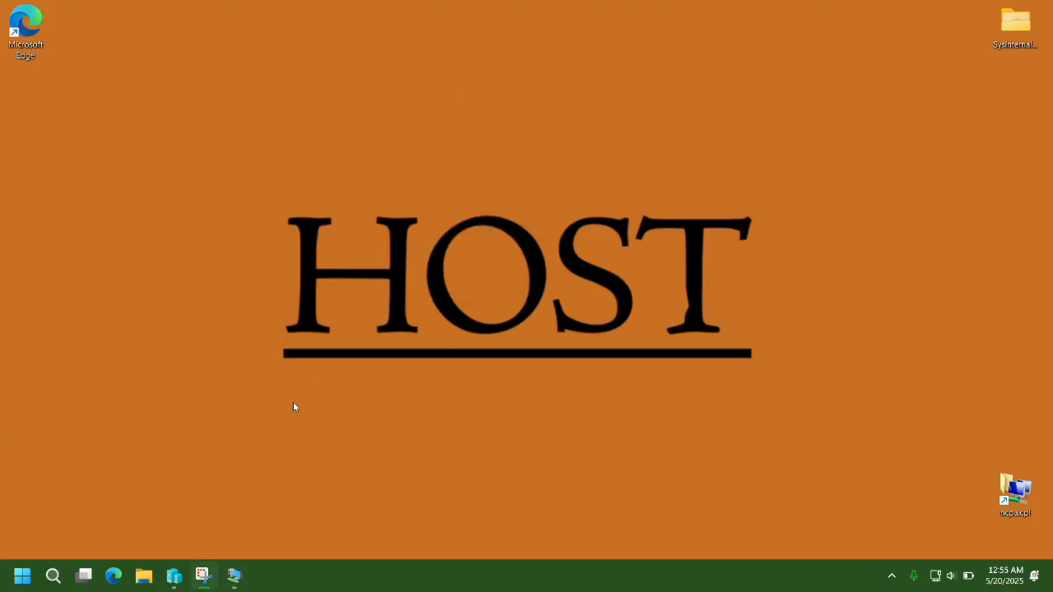
mouse_move(234, 575)
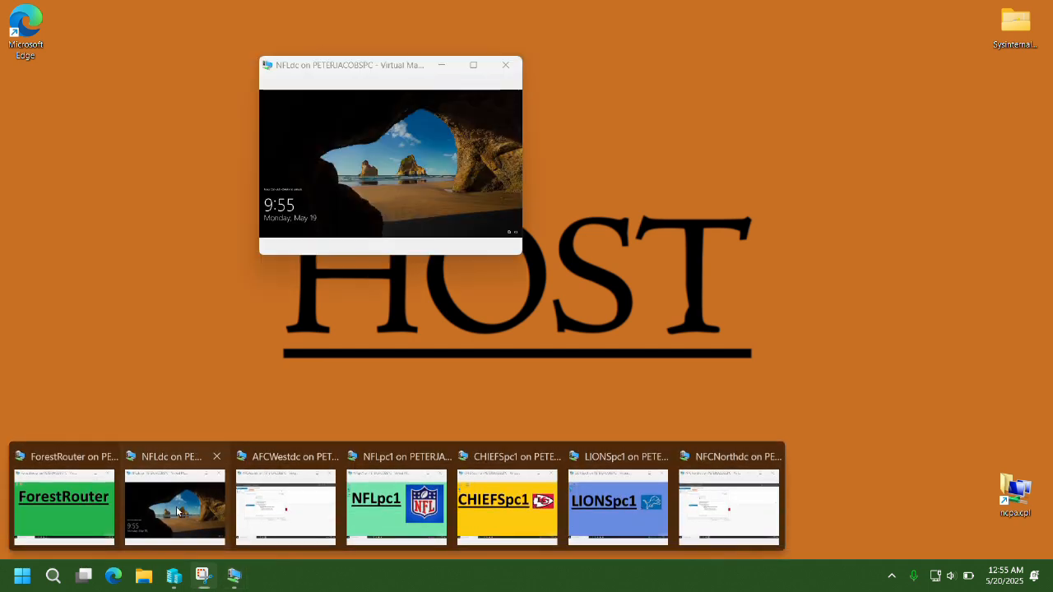
click(185, 502)
Sign in to NFLdc as the nfl.com domain administrator, then show the desktop.
key(ctrl+alt+End)
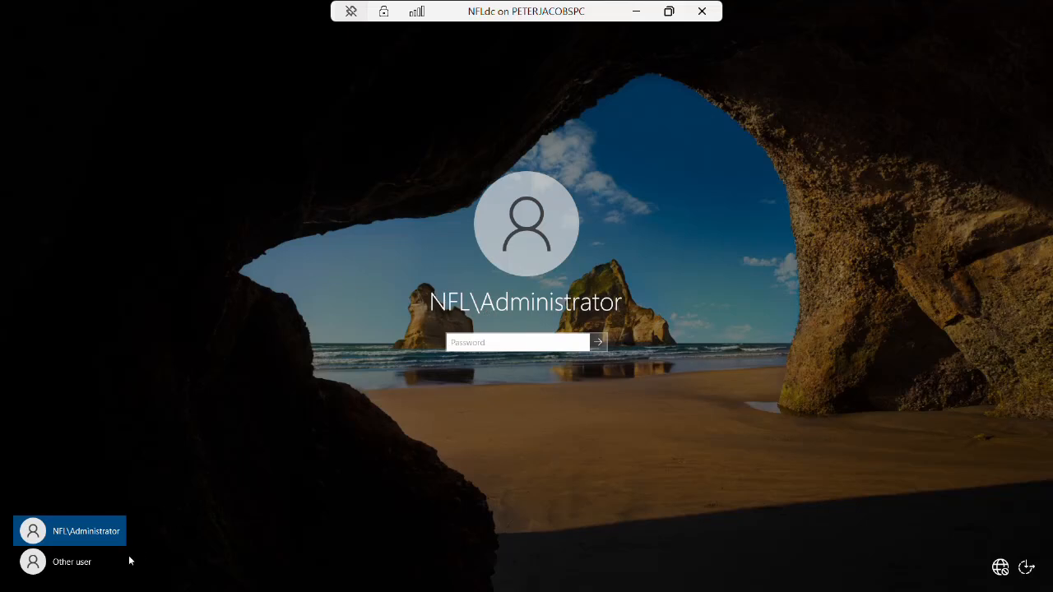
click(83, 563)
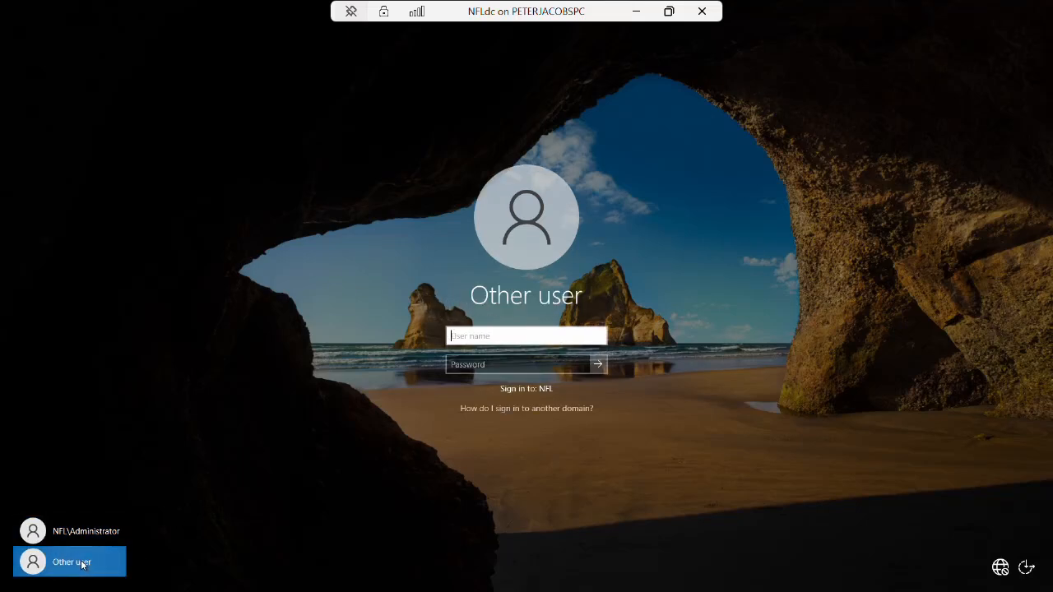
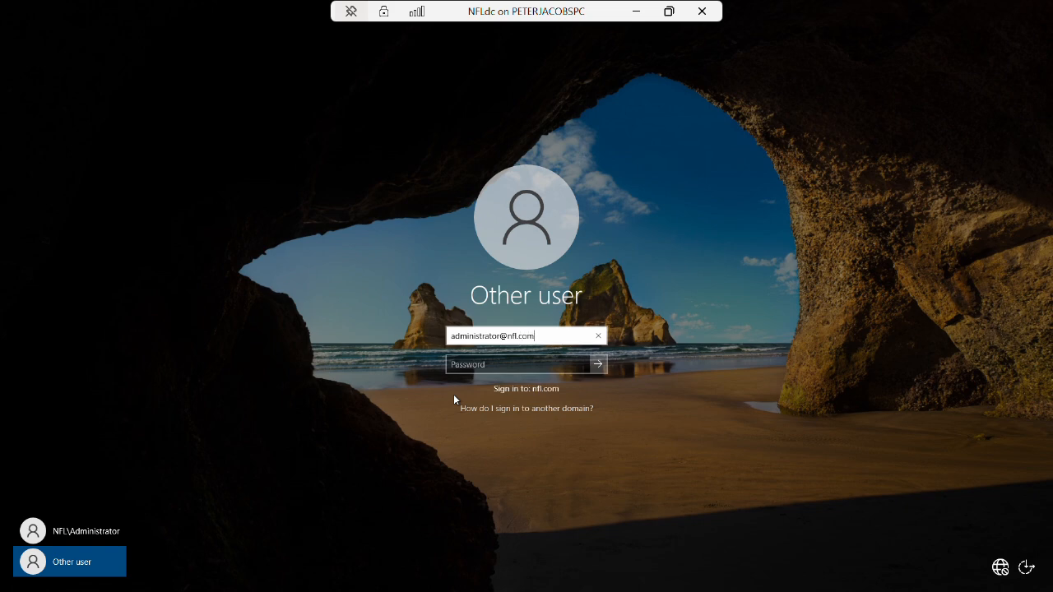
key(Tab)
text(P••••••••)
key(Return)
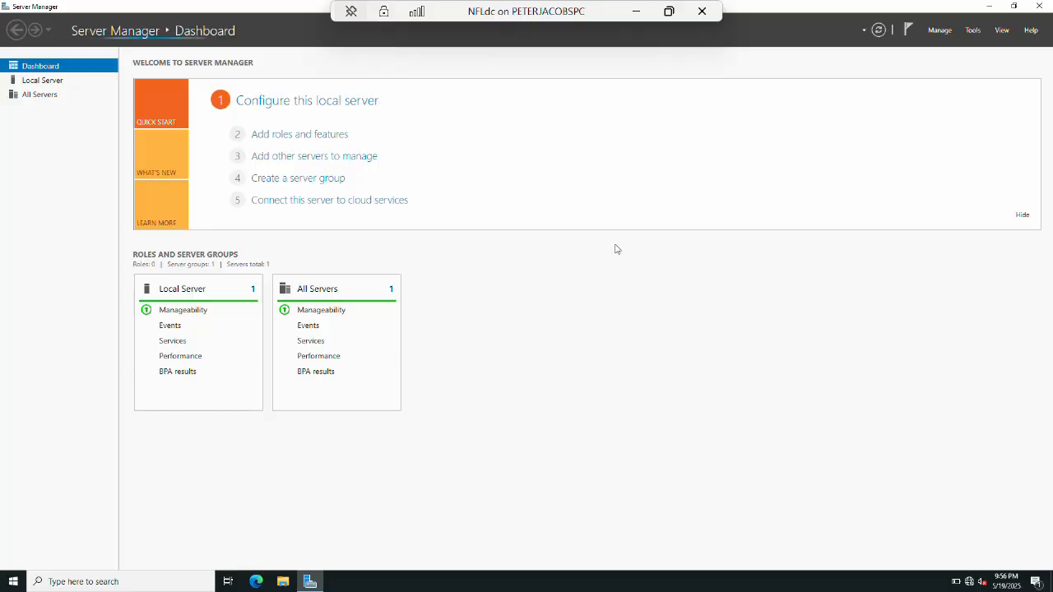
key(super+d)
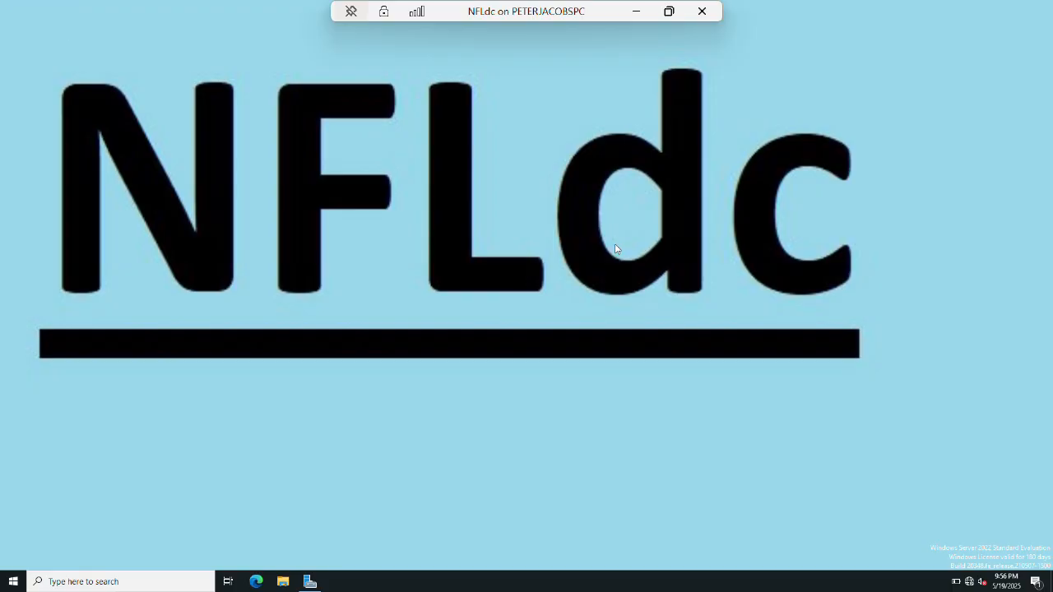
key(super+s)
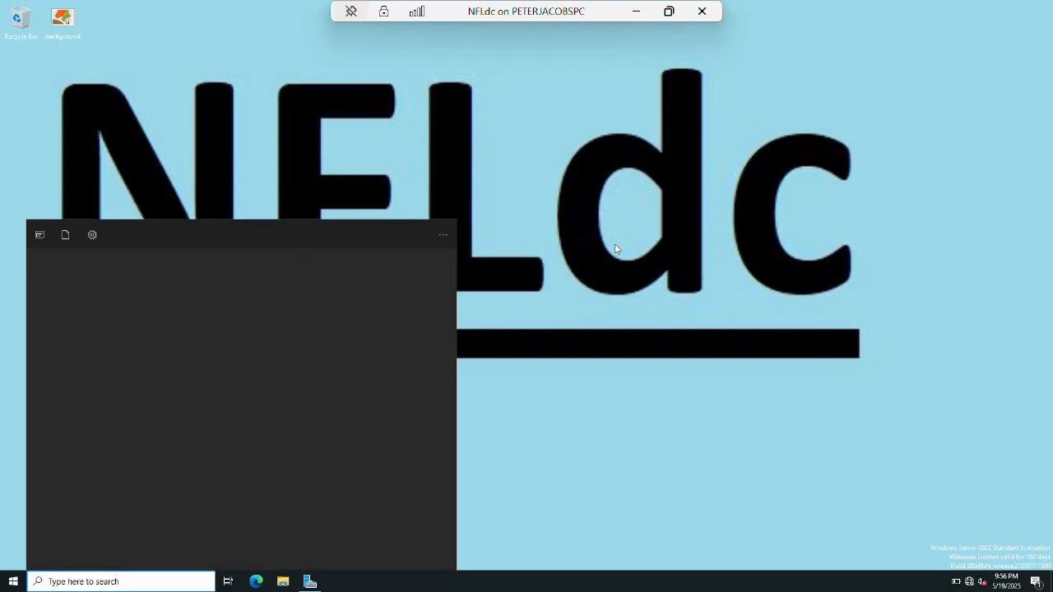
text(users)
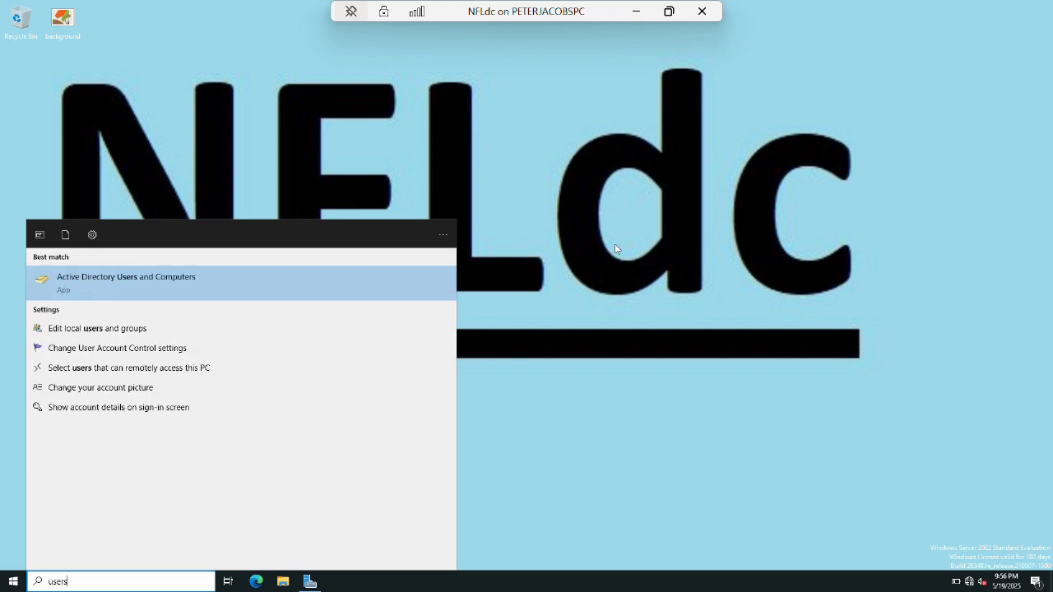
key(Return)
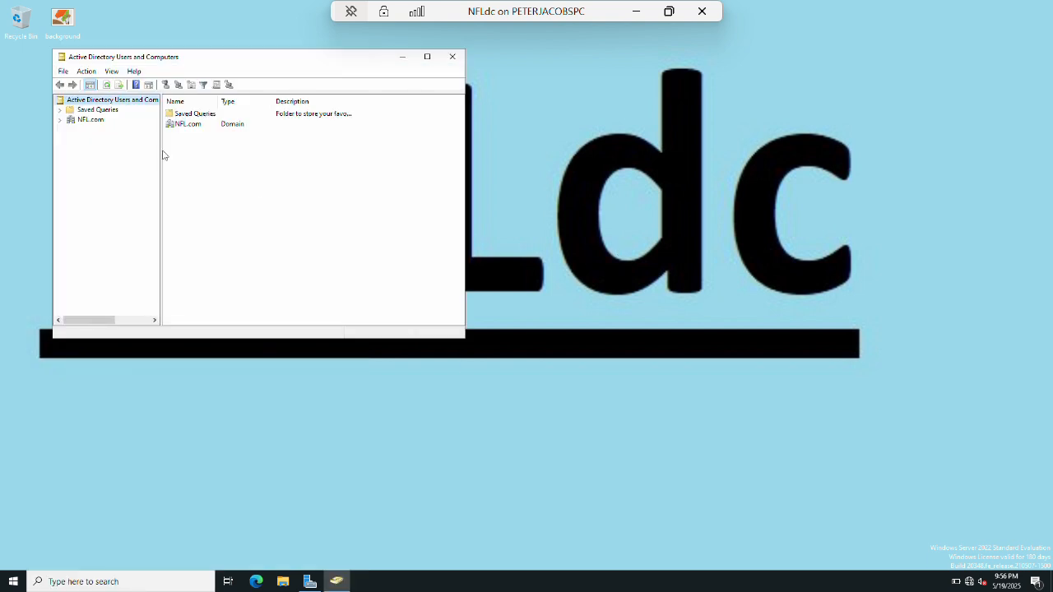
click(61, 120)
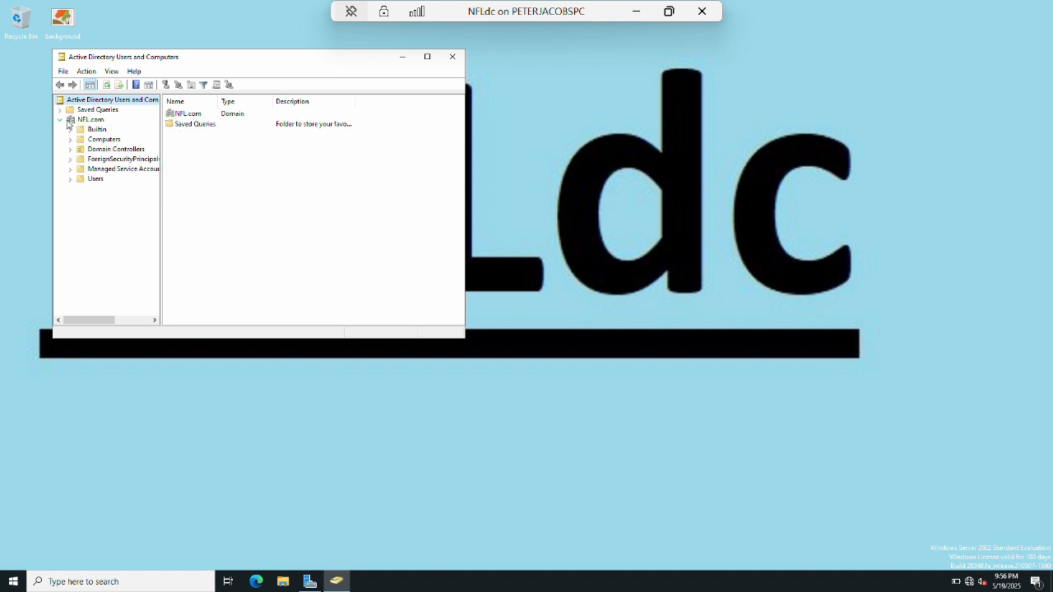
click(94, 132)
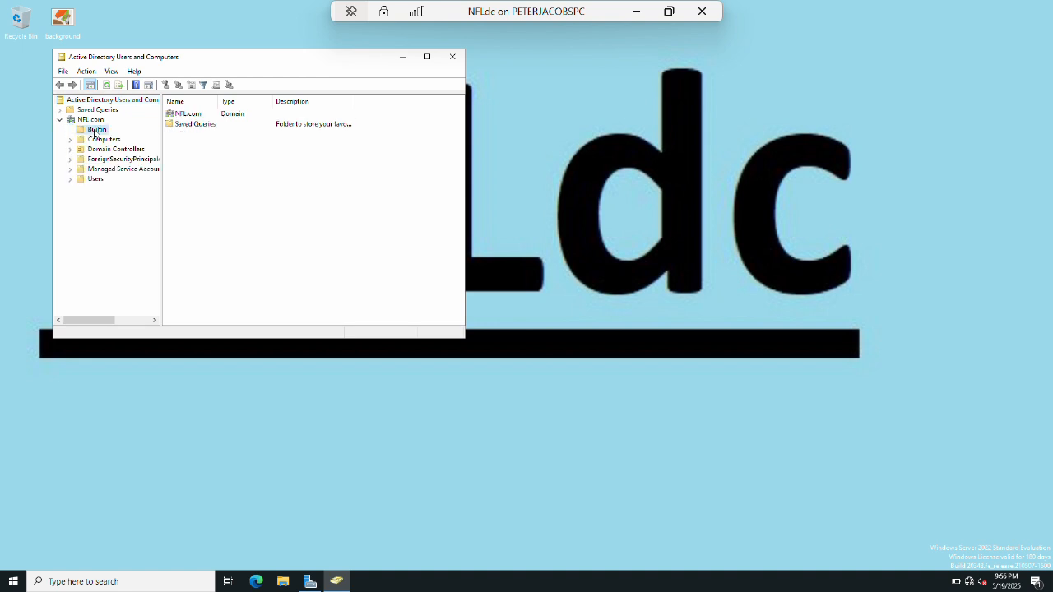
scroll(236, 208, down, 8)
scroll(244, 220, up, 3)
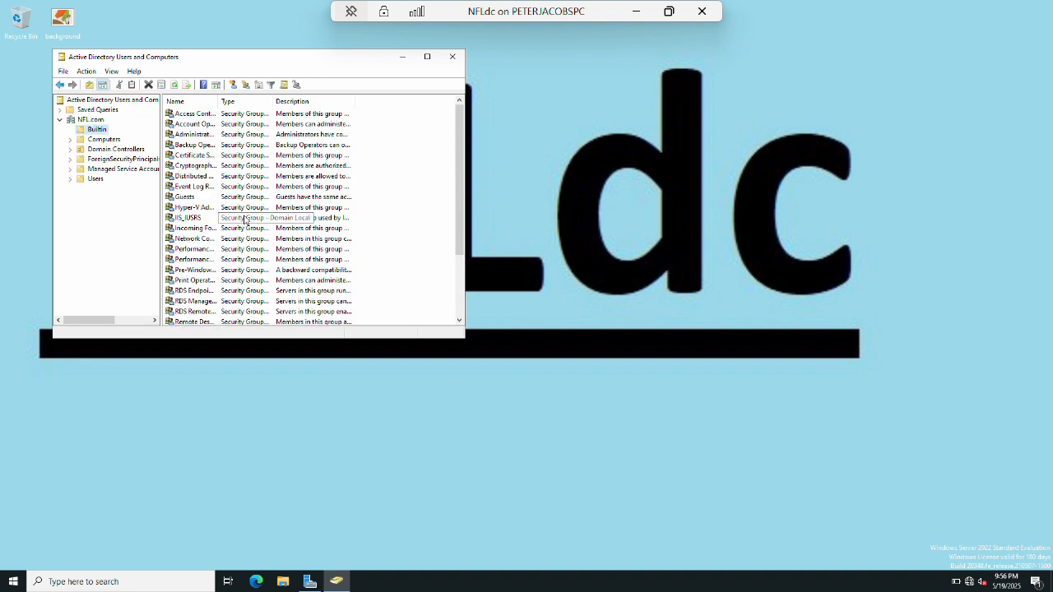
click(102, 139)
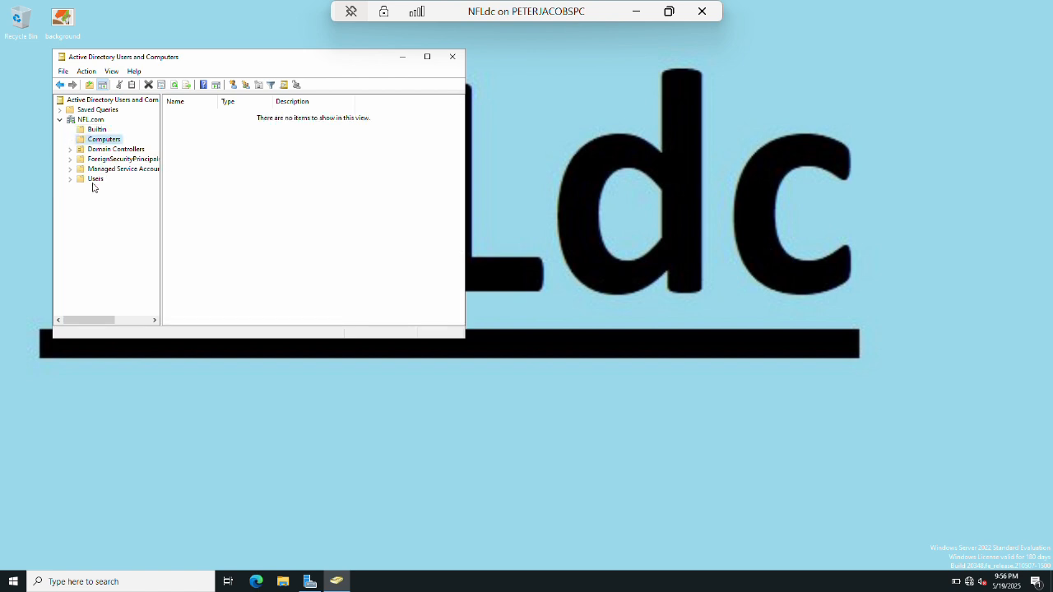
click(115, 149)
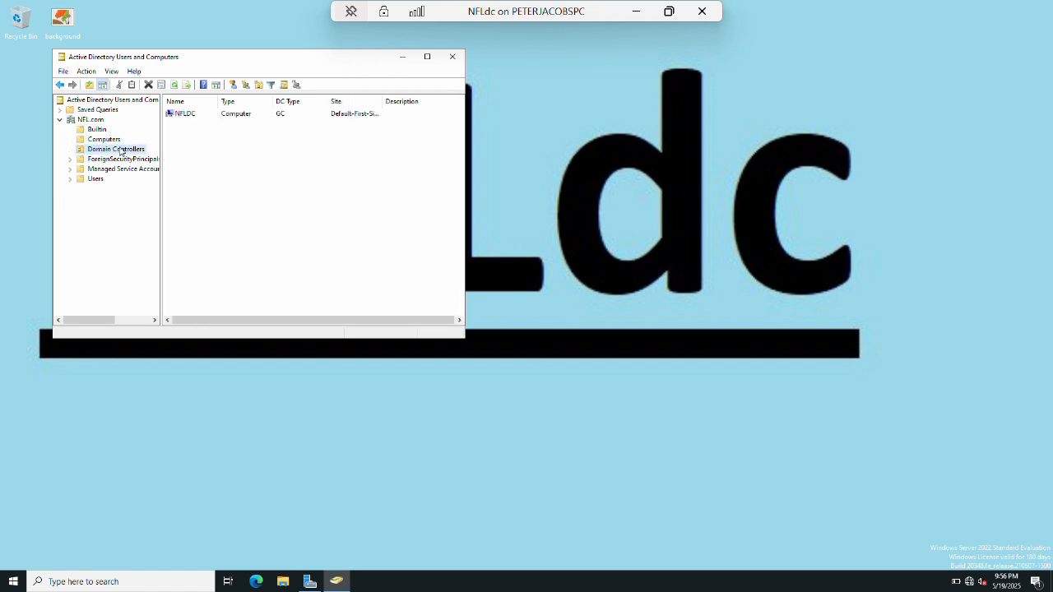
click(97, 179)
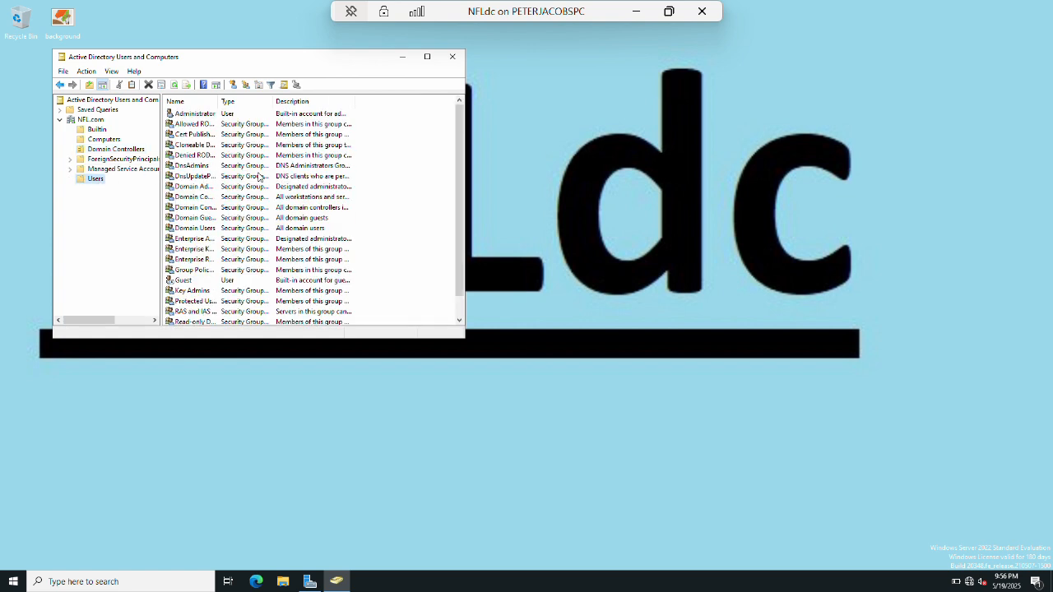
click(196, 187)
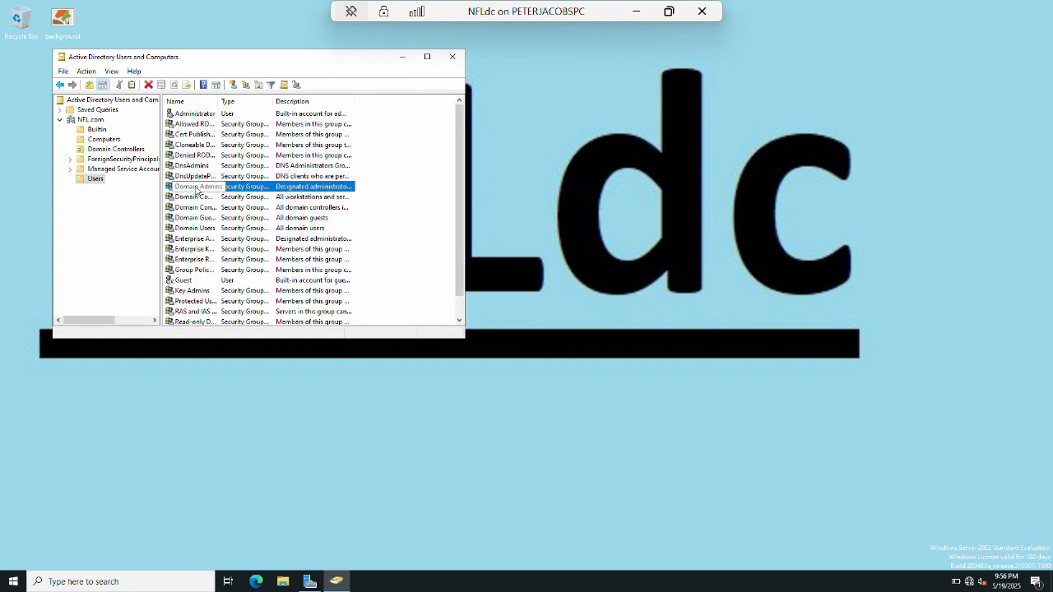
drag(218, 103, 254, 118)
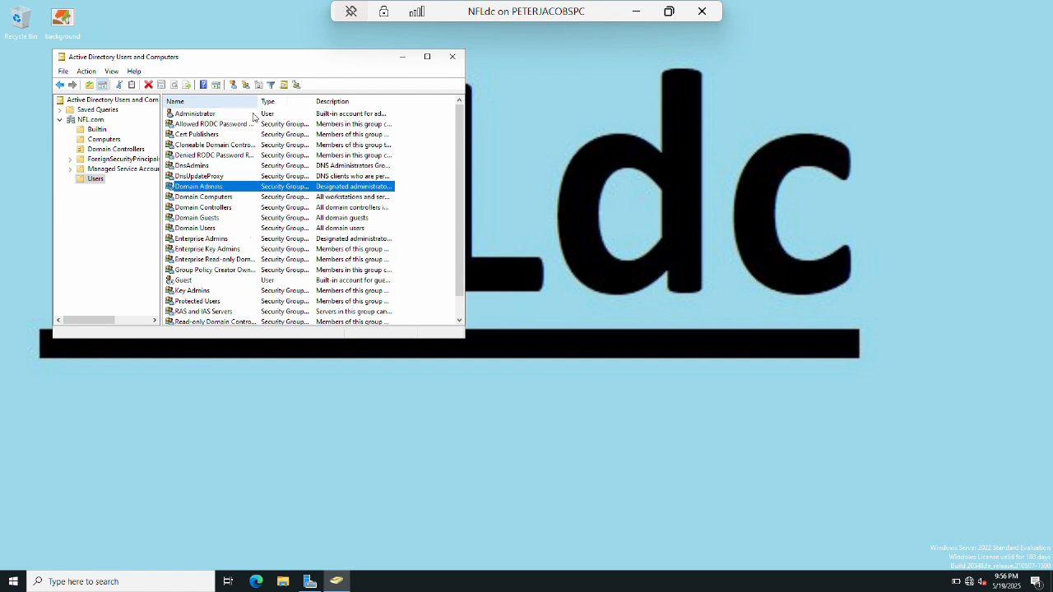
click(199, 239)
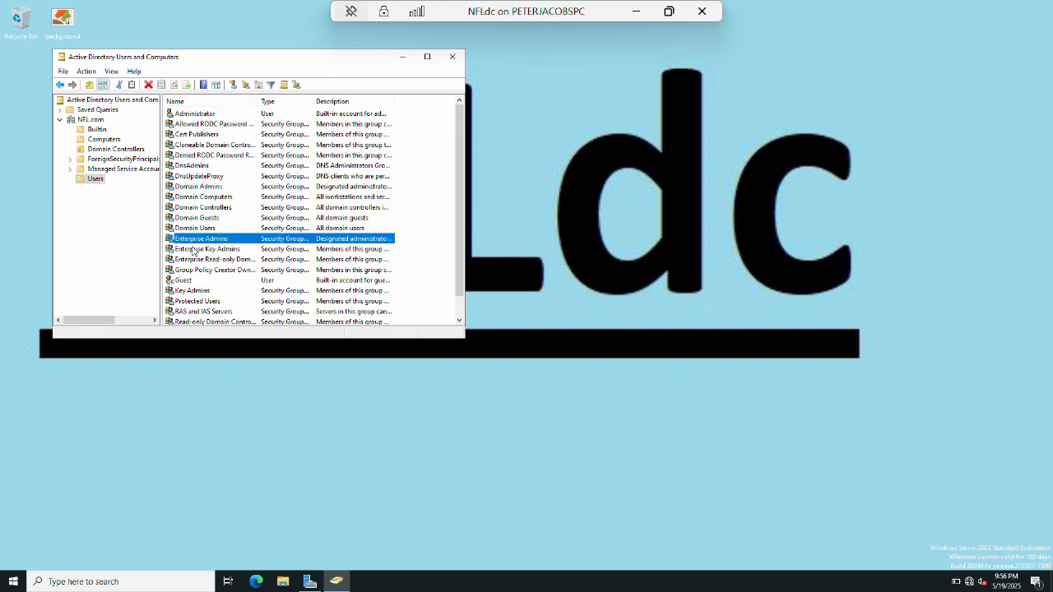
scroll(206, 280, down, 1)
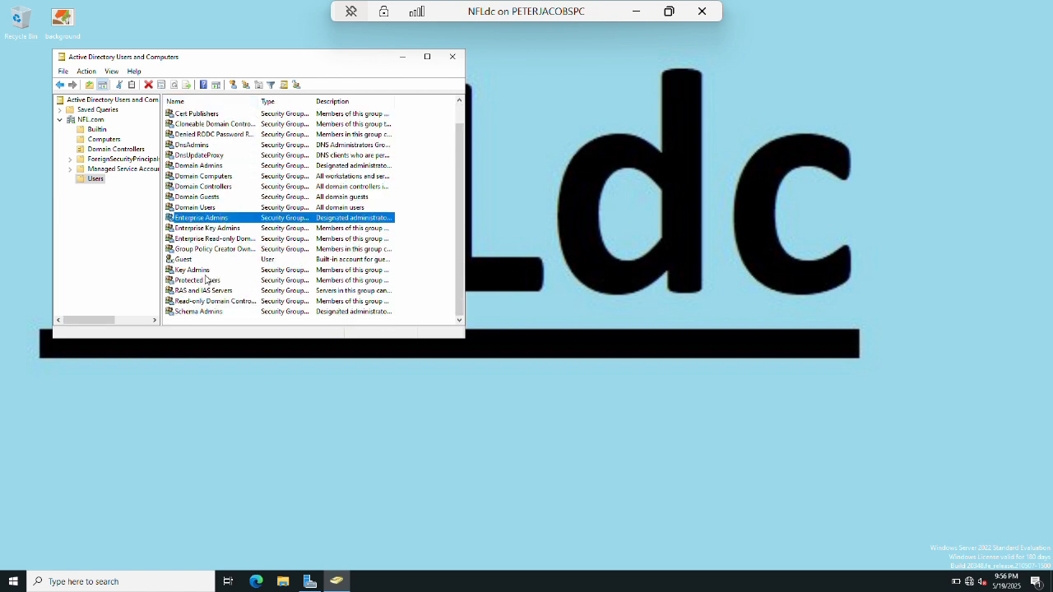
click(198, 311)
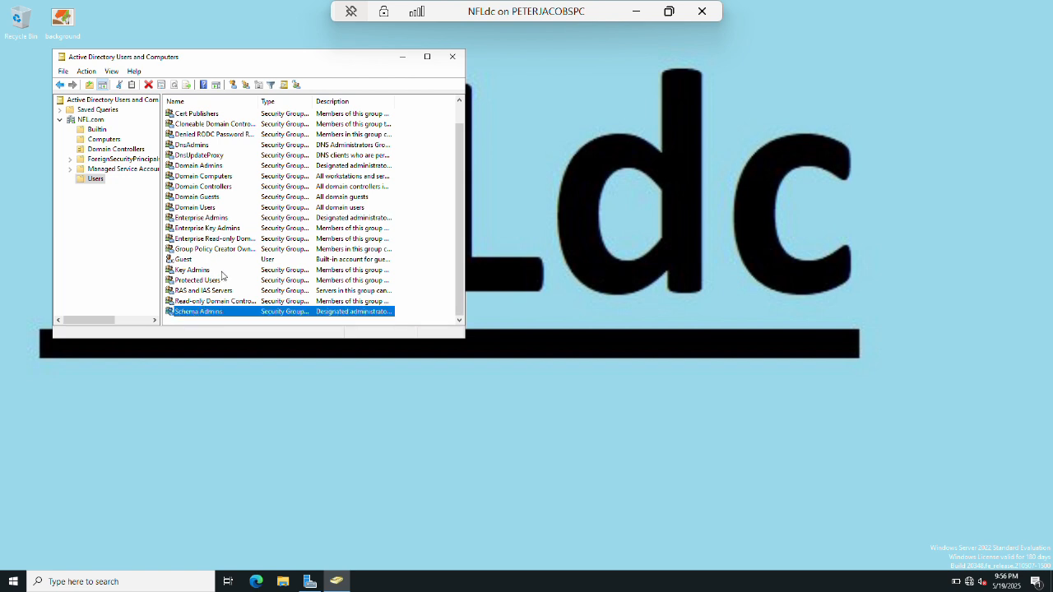
scroll(214, 240, up, 1)
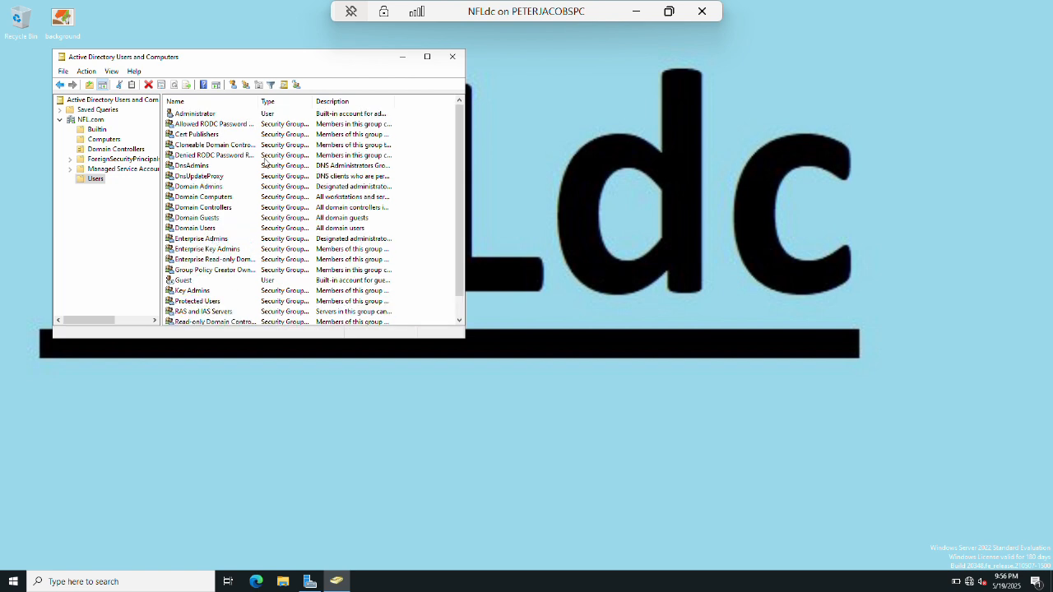
click(452, 59)
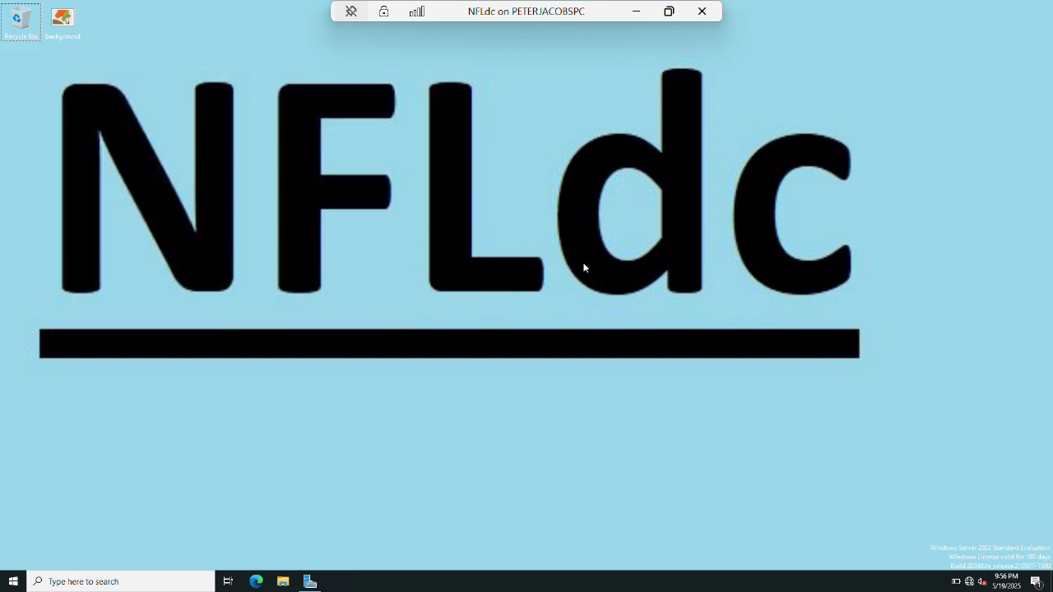
key(super+s)
text(d)
key(Return)
click(65, 87)
double_click(175, 91)
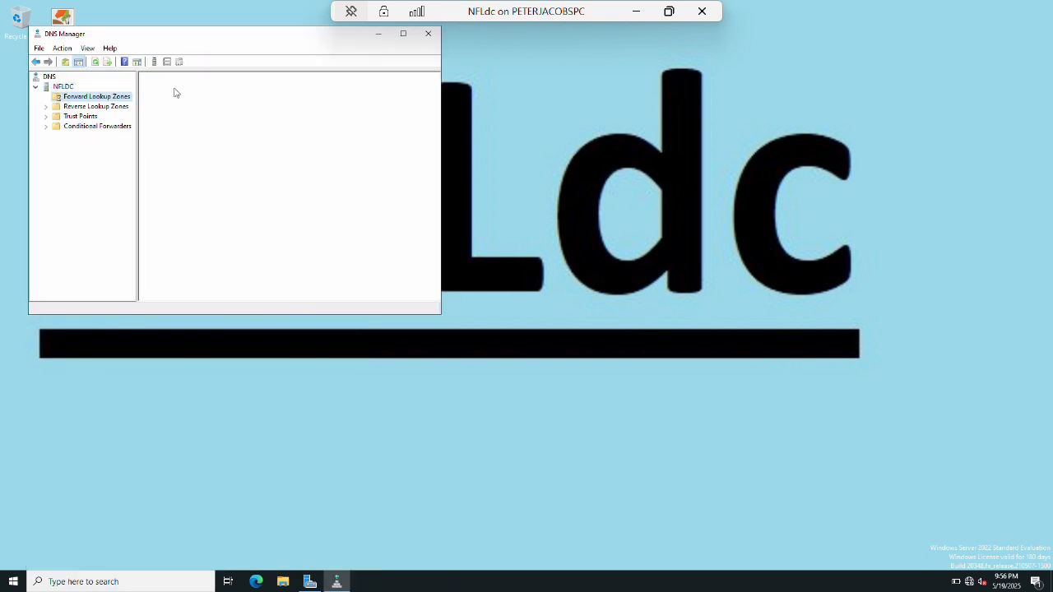
double_click(188, 102)
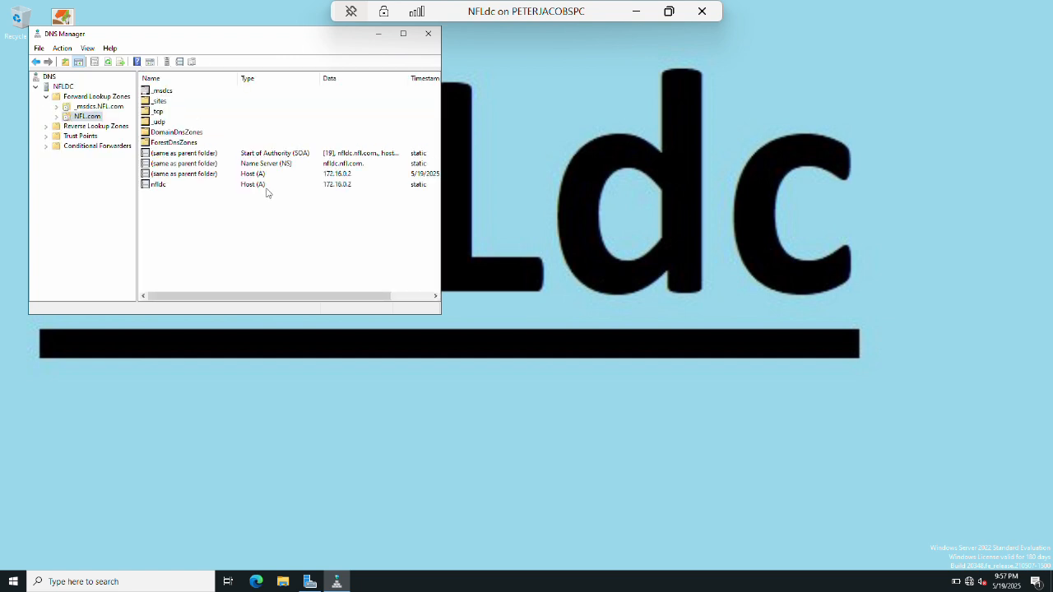
drag(245, 196, 246, 156)
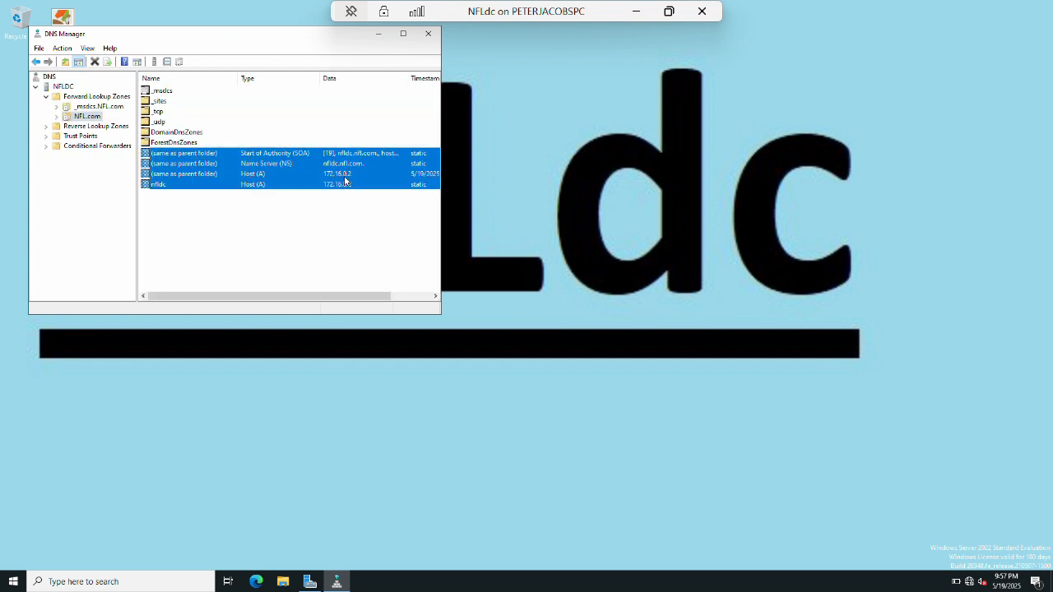
click(300, 237)
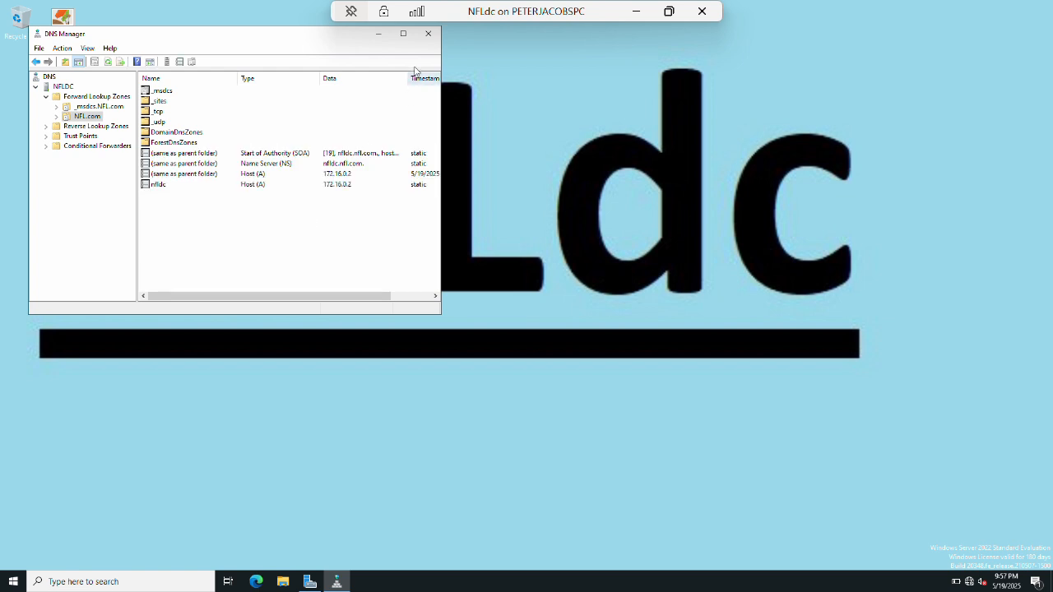
click(428, 34)
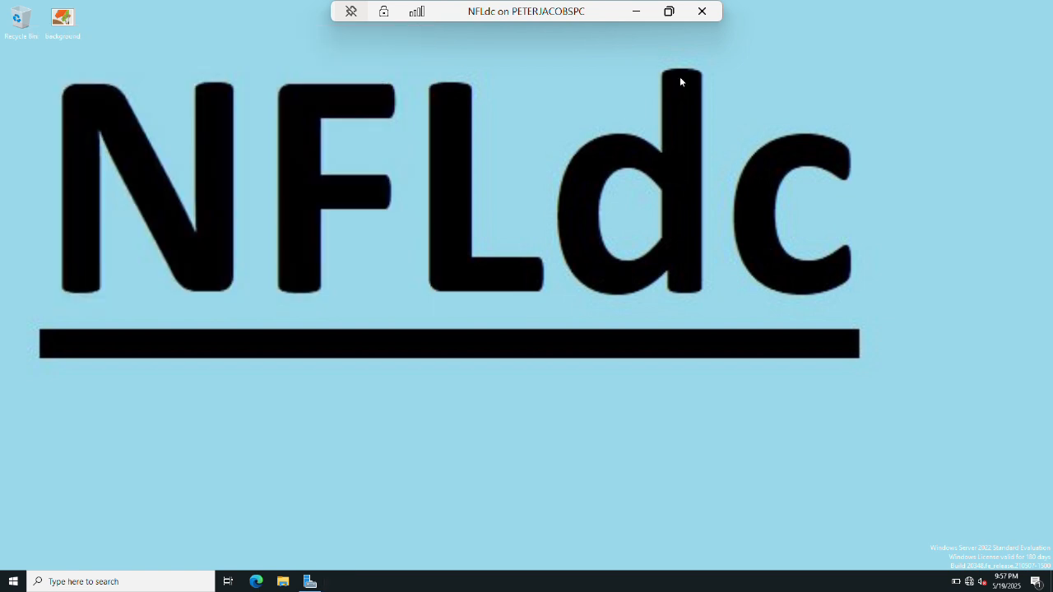
On AFCWestdc, start promotion as a new tree domain in an existing forest.
click(637, 11)
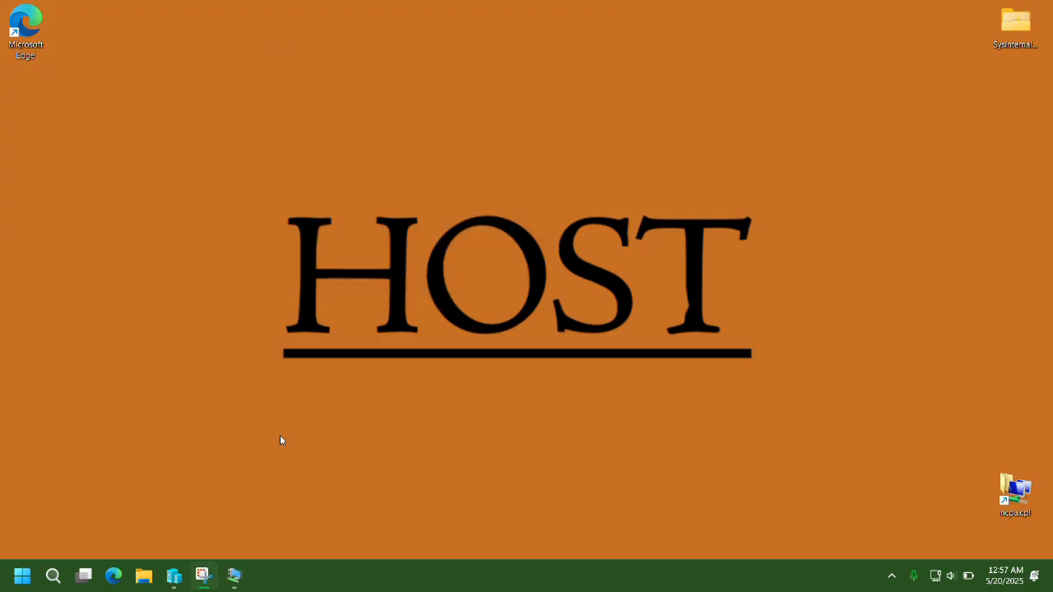
mouse_move(240, 584)
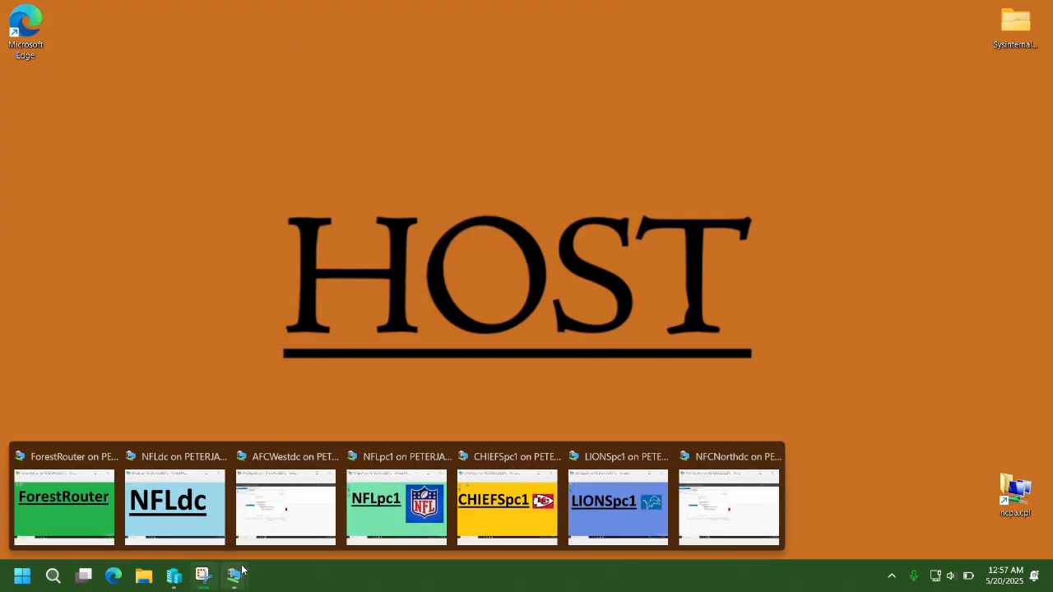
click(286, 506)
click(317, 228)
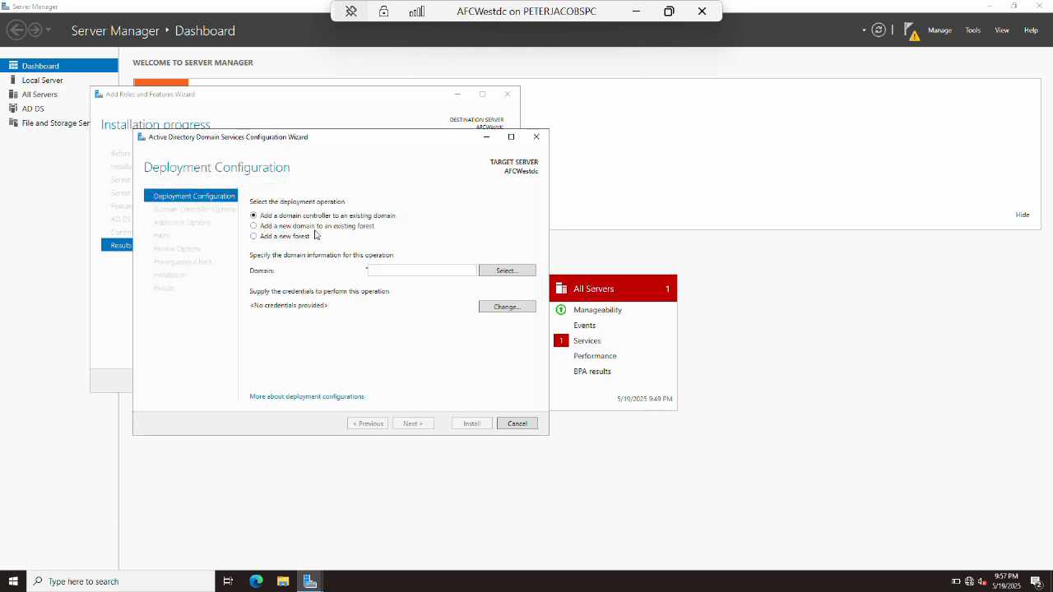
click(255, 226)
click(471, 271)
click(406, 294)
Target forest nfl.com with new domain afcwest.com and supply the forest administrator credentials.
click(397, 285)
key(Tab)
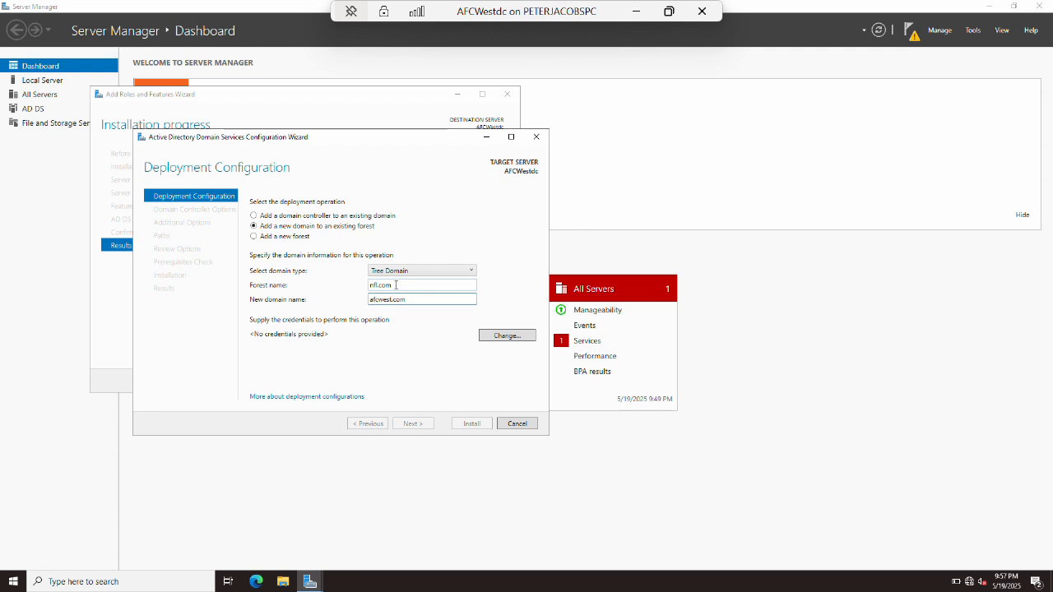
key(Tab)
key(Return)
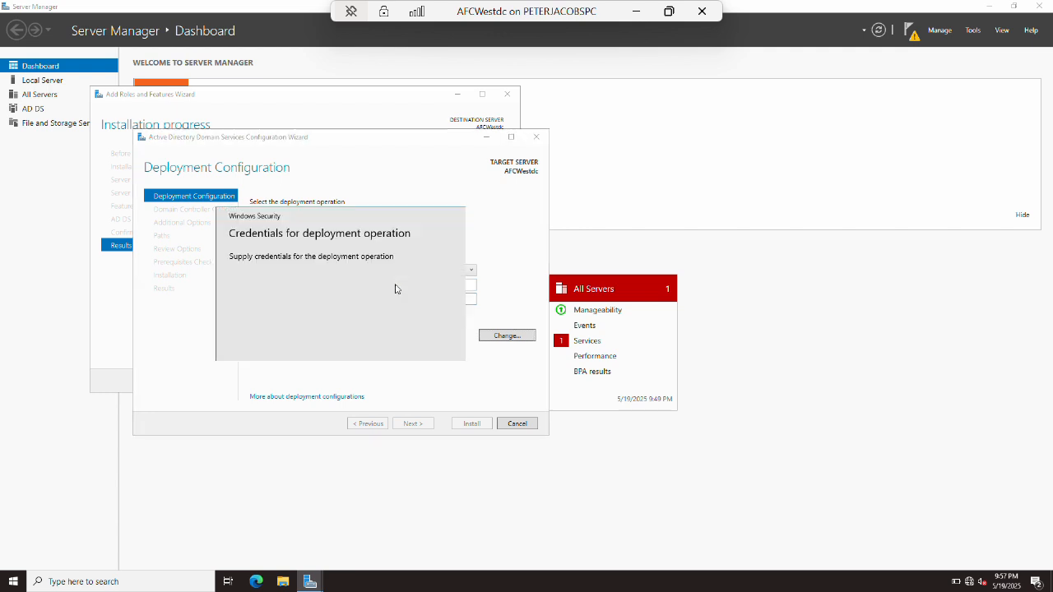
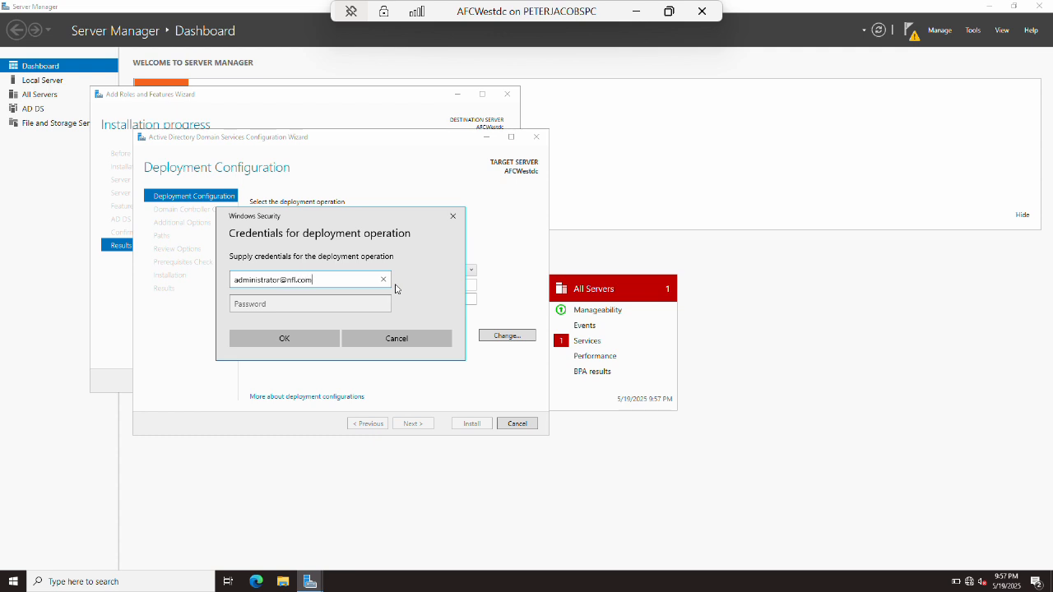
key(Tab)
text(•)
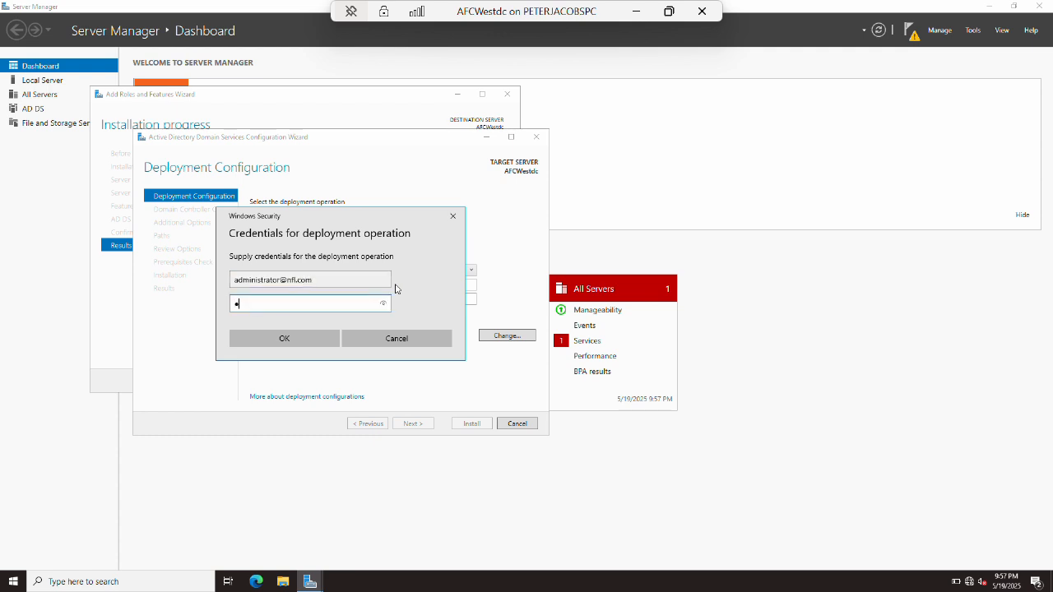
text(•••••••)
key(Return)
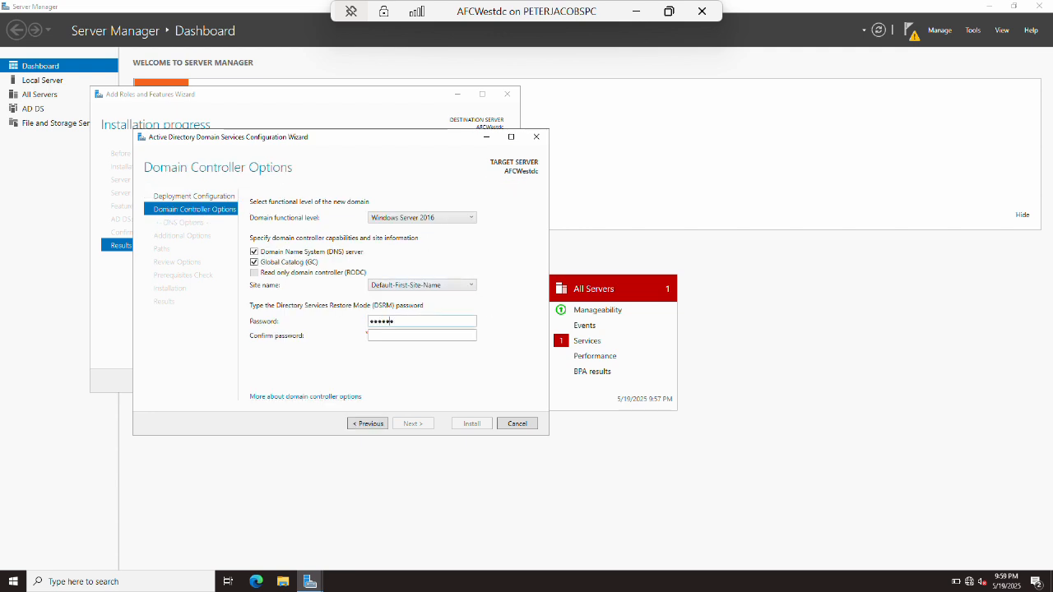
Confirm the restore password, accept the AFCWEST NetBIOS name and default paths, and install.
key(Tab)
text(*****)
key(Tab)
key(Tab)
key(Return)
key(Return)
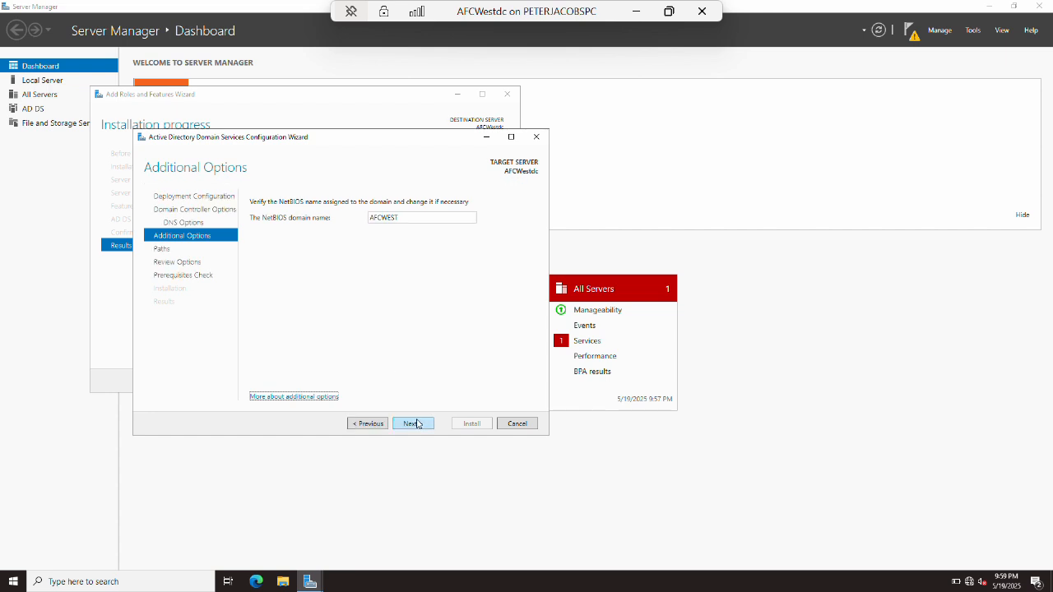
click(417, 424)
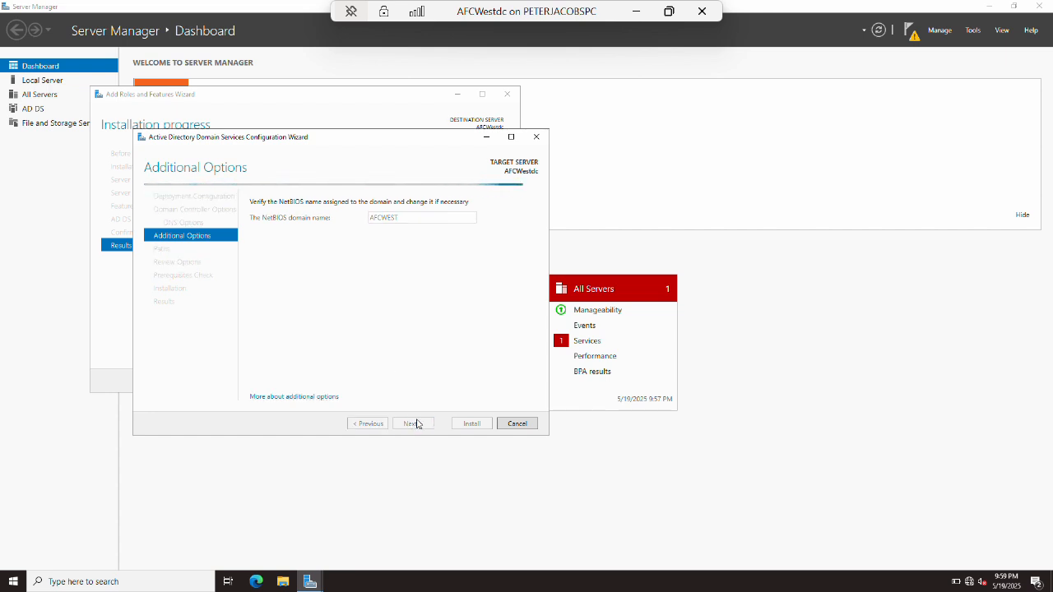
click(417, 424)
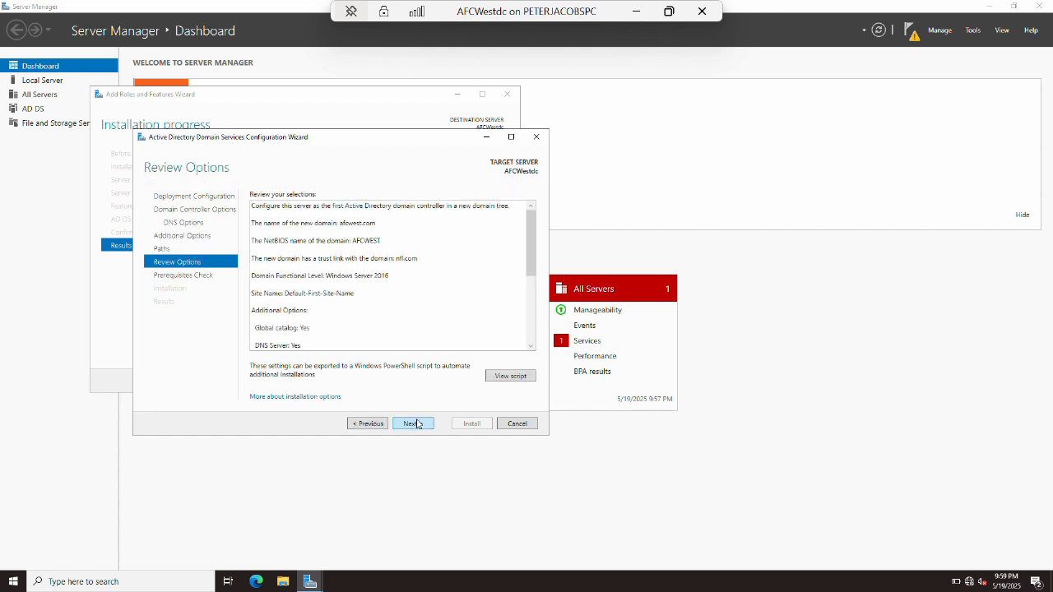
click(418, 424)
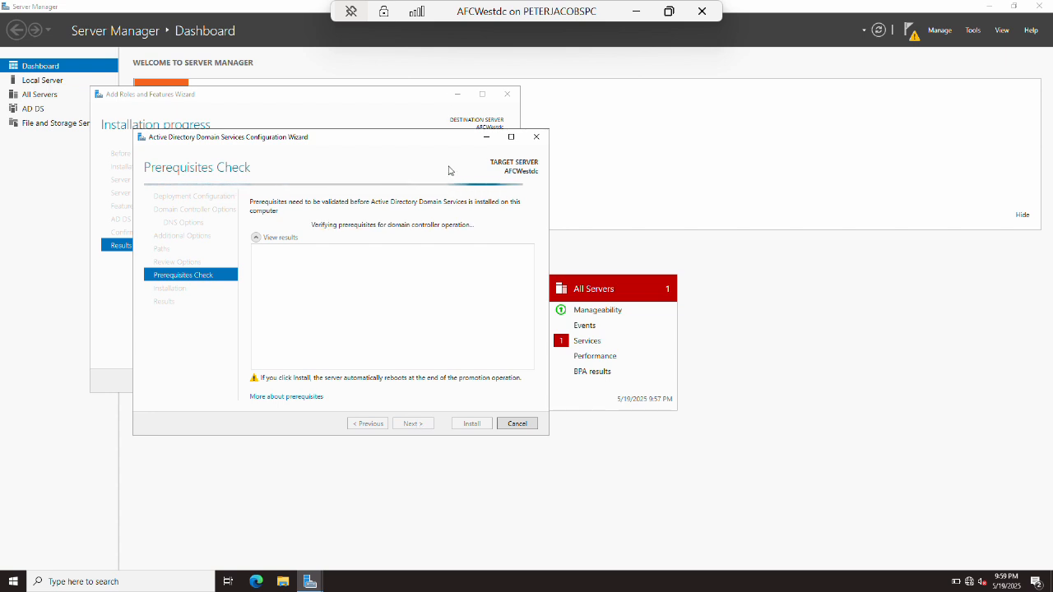
click(467, 424)
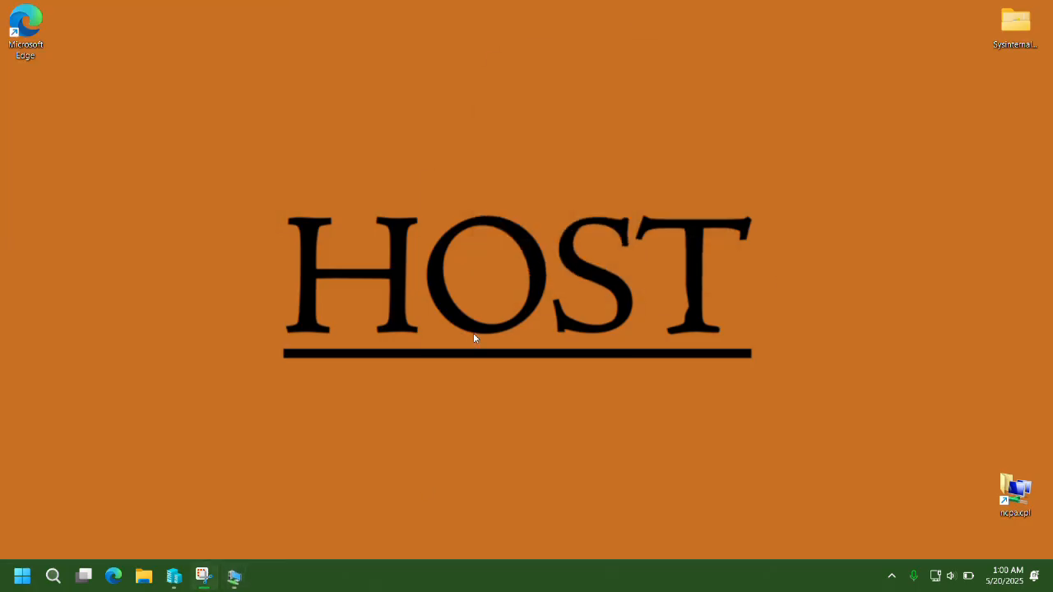
On NFCNorthdc, start DC promotion adding a new tree domain to the existing nfl.com forest.
mouse_move(235, 576)
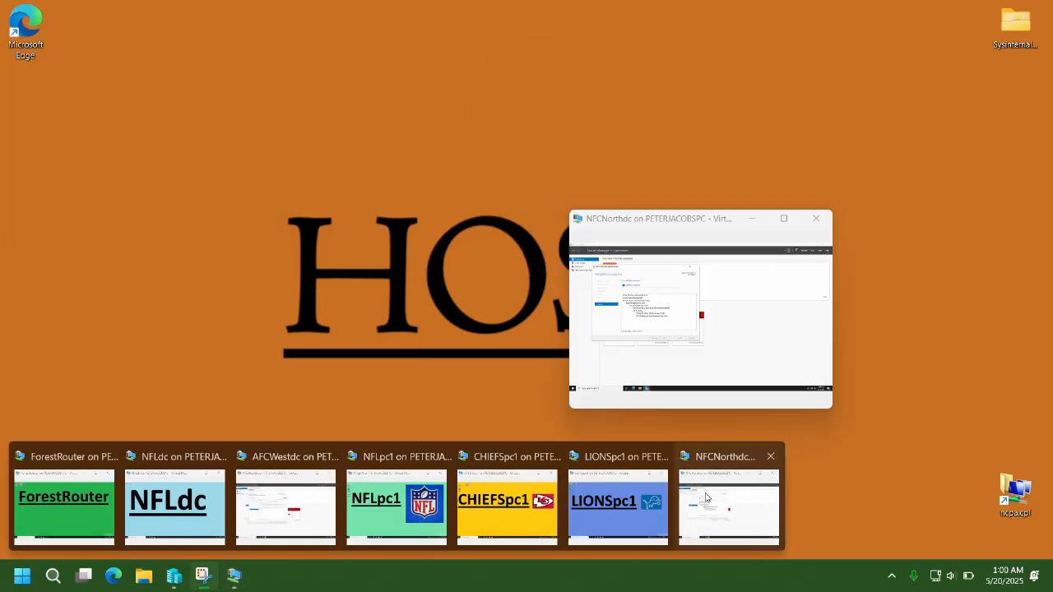
click(715, 503)
click(320, 228)
click(253, 225)
click(444, 271)
click(416, 289)
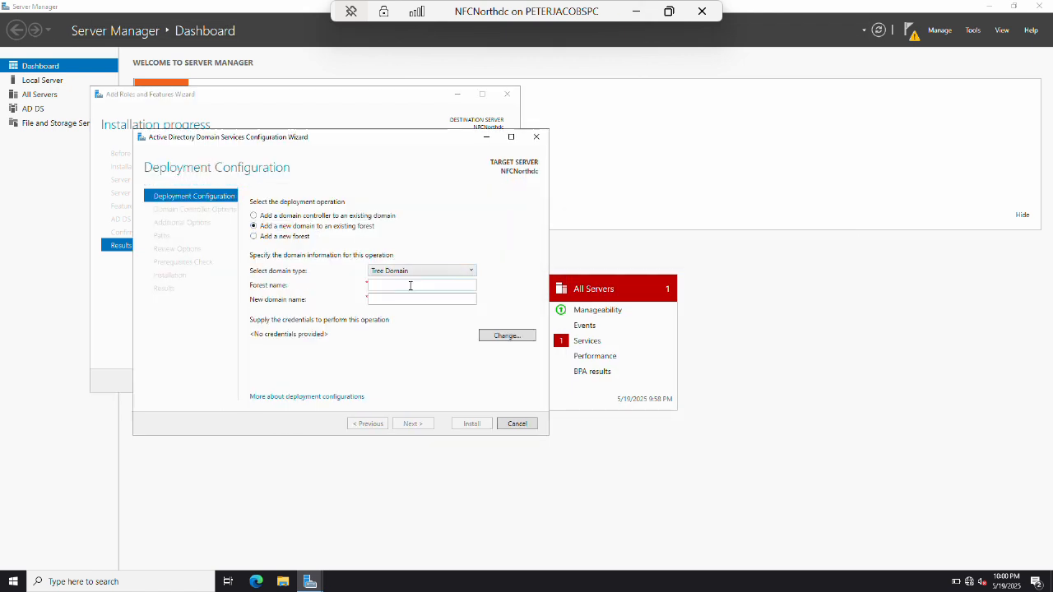
text(nfl.com)
key(BackSpace)
key(Tab)
Supply the nfl.com forest administrator credentials for the deployment.
key(Return)
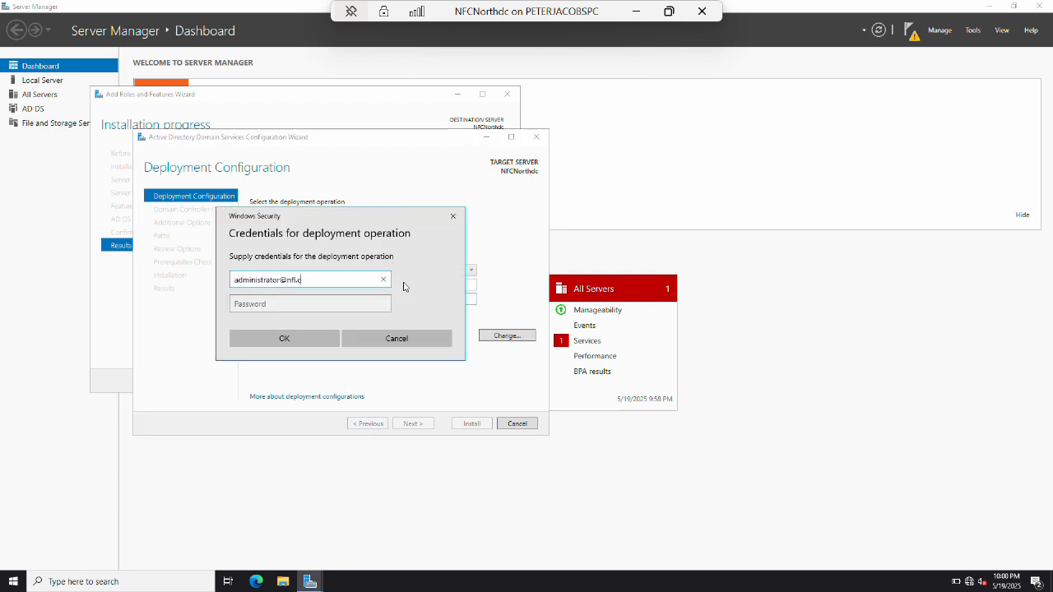
key(Tab)
text(••)
key(Return)
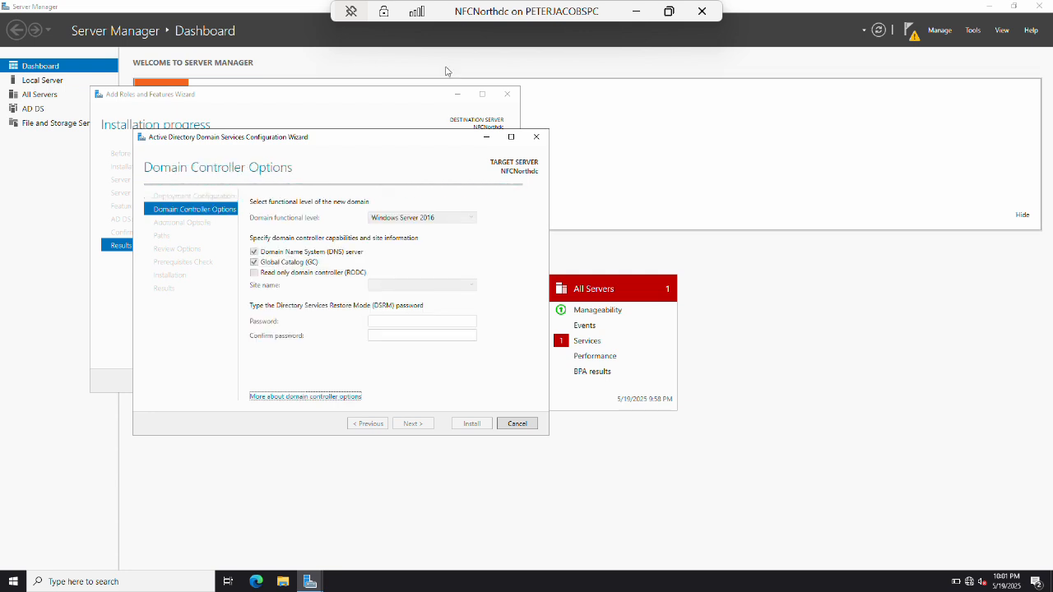
Enter and confirm the DSRM password, then accept the DNS options and paths defaults.
click(402, 320)
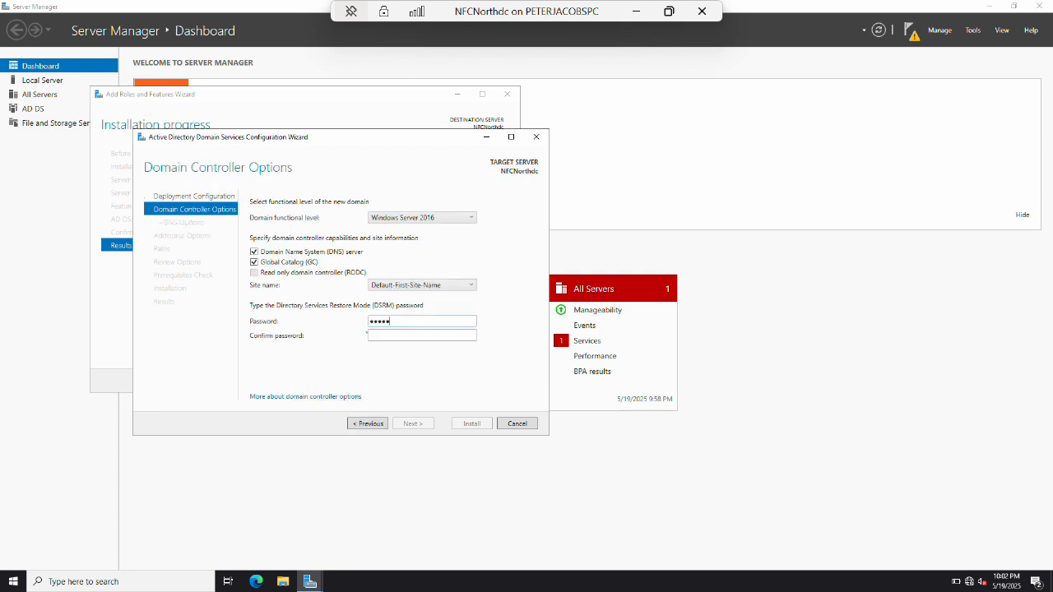
key(Tab)
key(Tab)
key(Tab)
key(Tab)
key(Return)
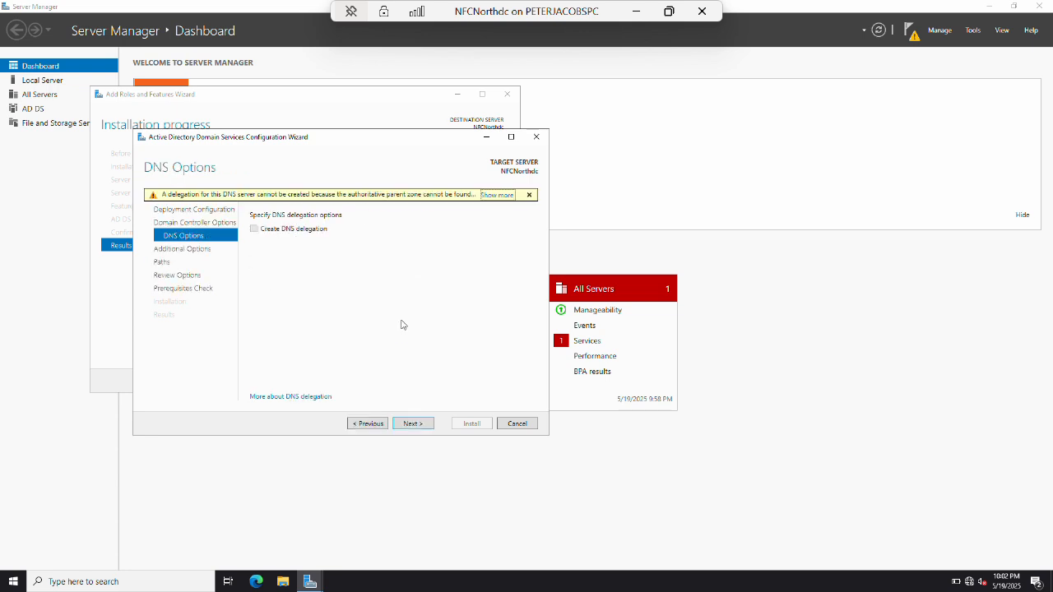
key(Return)
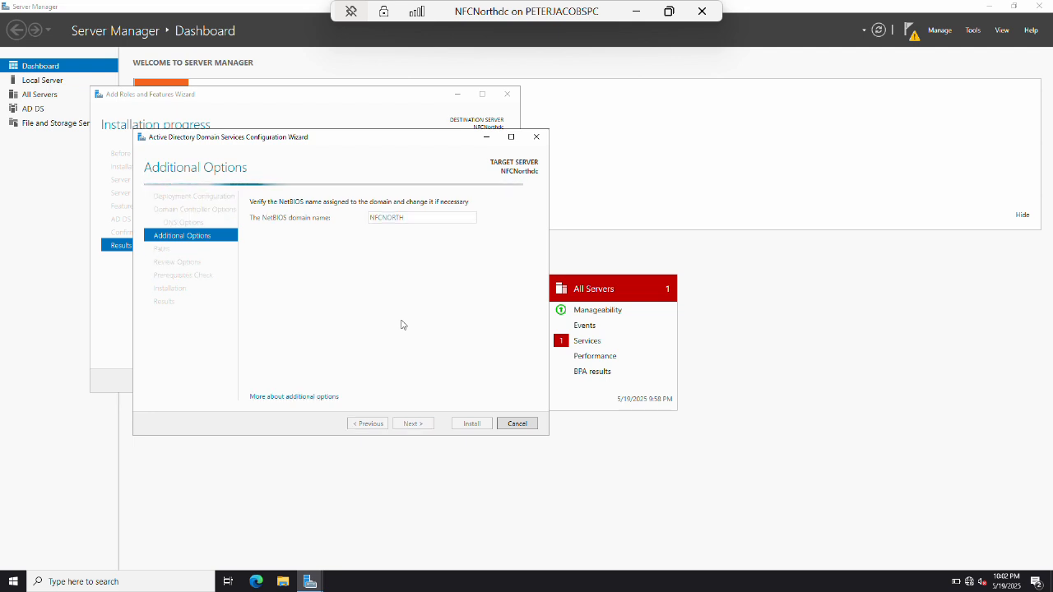
key(Return)
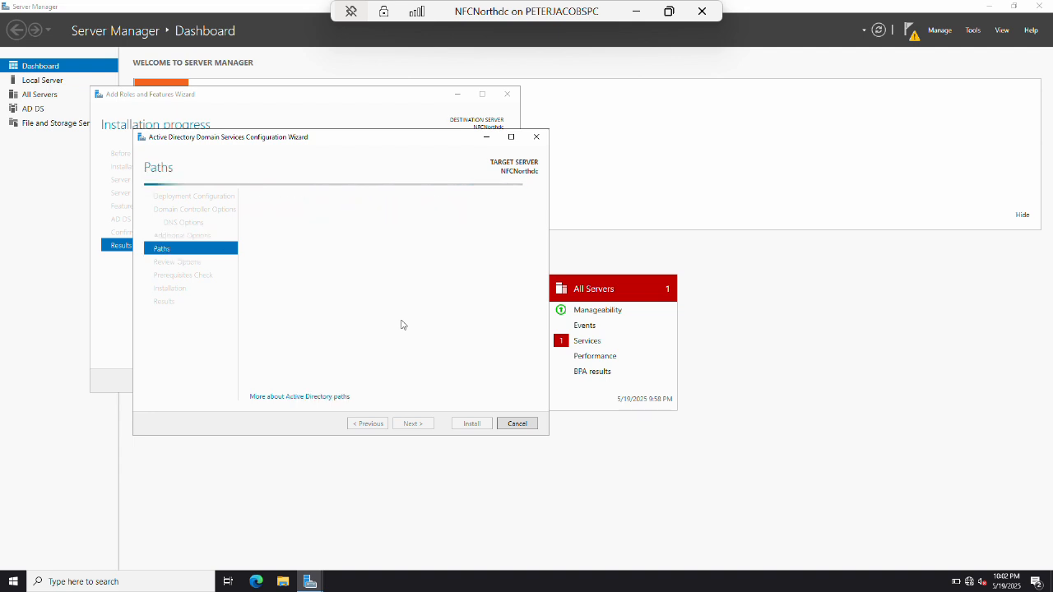
click(413, 424)
Review the selected options, pass the prerequisite checks and install the domain controller.
scroll(378, 291, down, 1)
scroll(378, 291, down, 3)
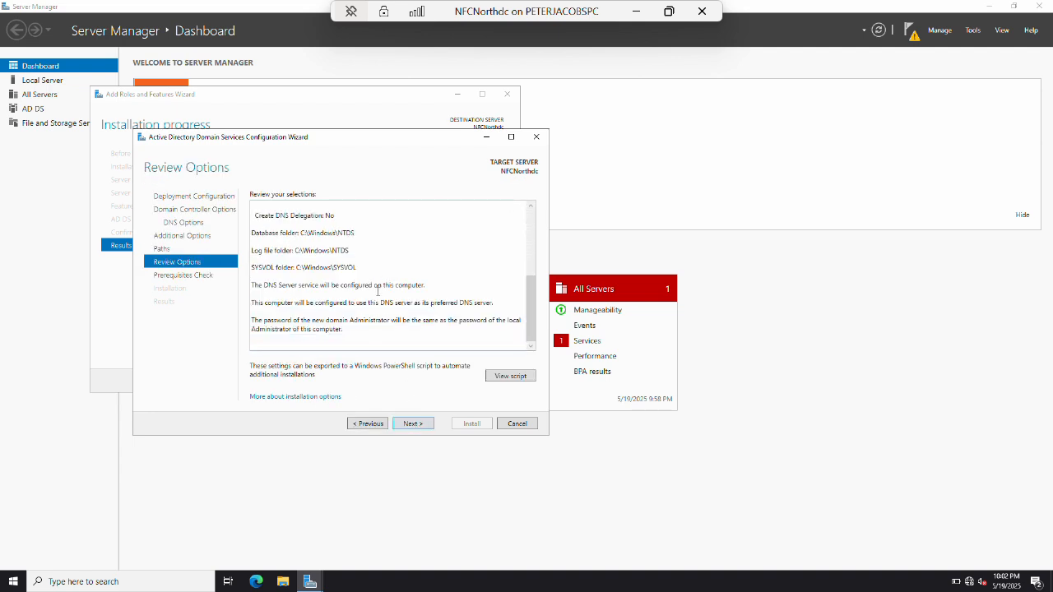
scroll(378, 292, up, 4)
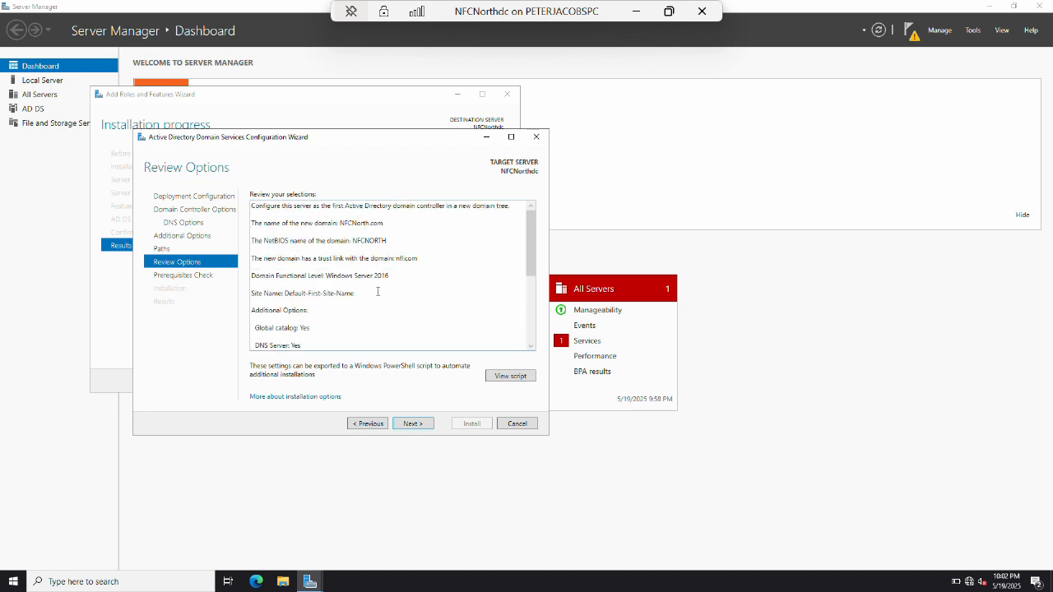
click(413, 424)
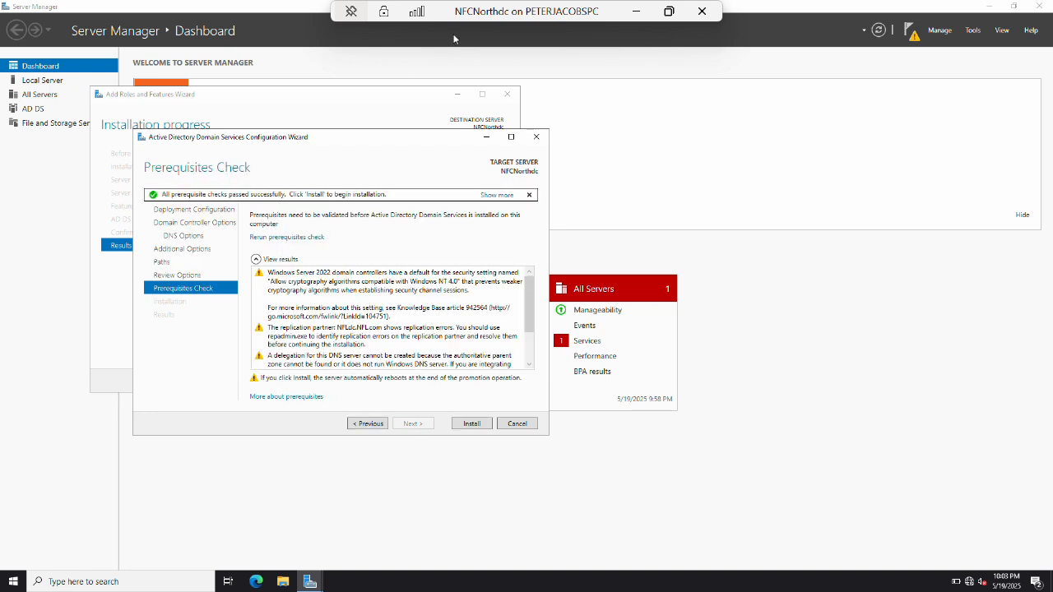
click(472, 424)
click(636, 11)
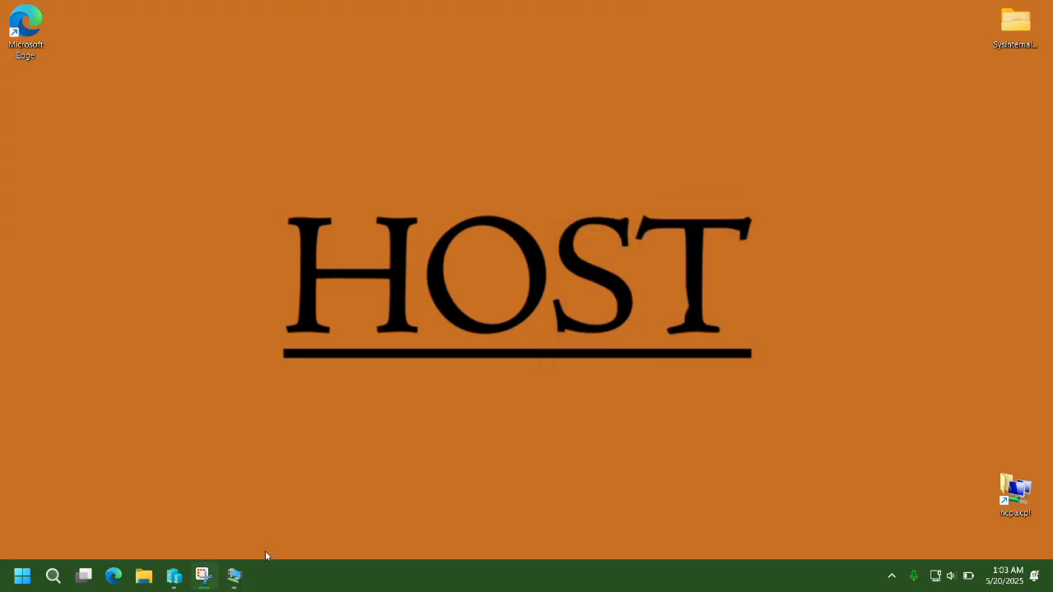
Sign in on AFCWestdc as Other user with the afcwest.com administrator account and password.
mouse_move(236, 578)
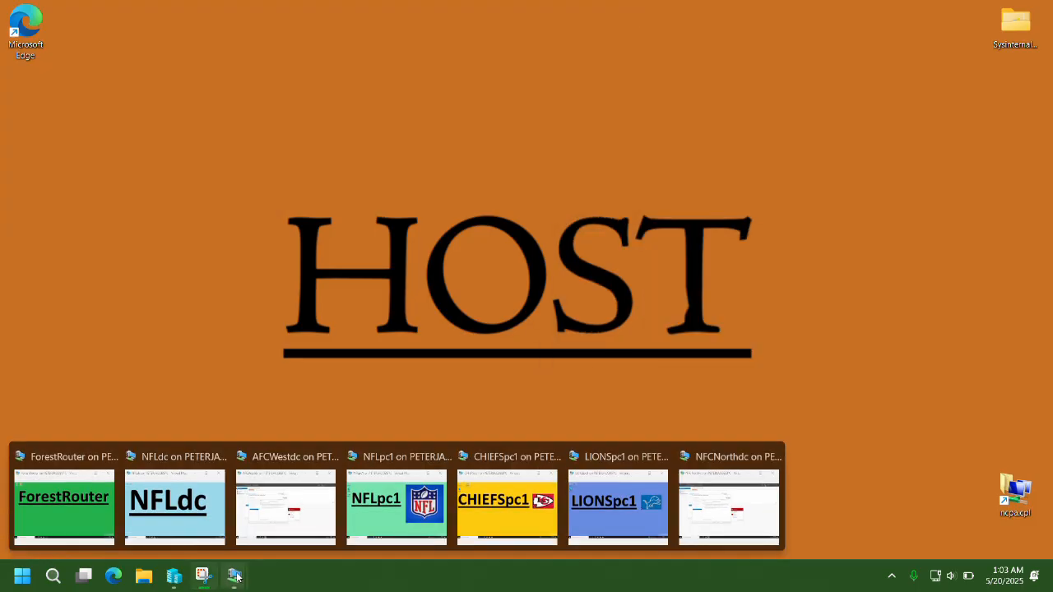
click(271, 510)
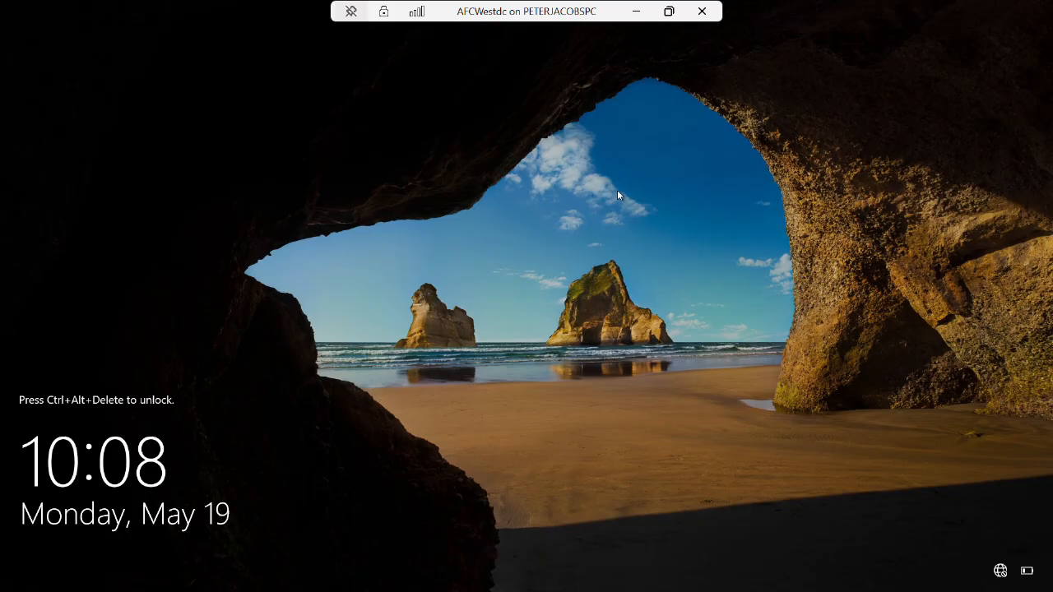
key(ctrl+alt+End)
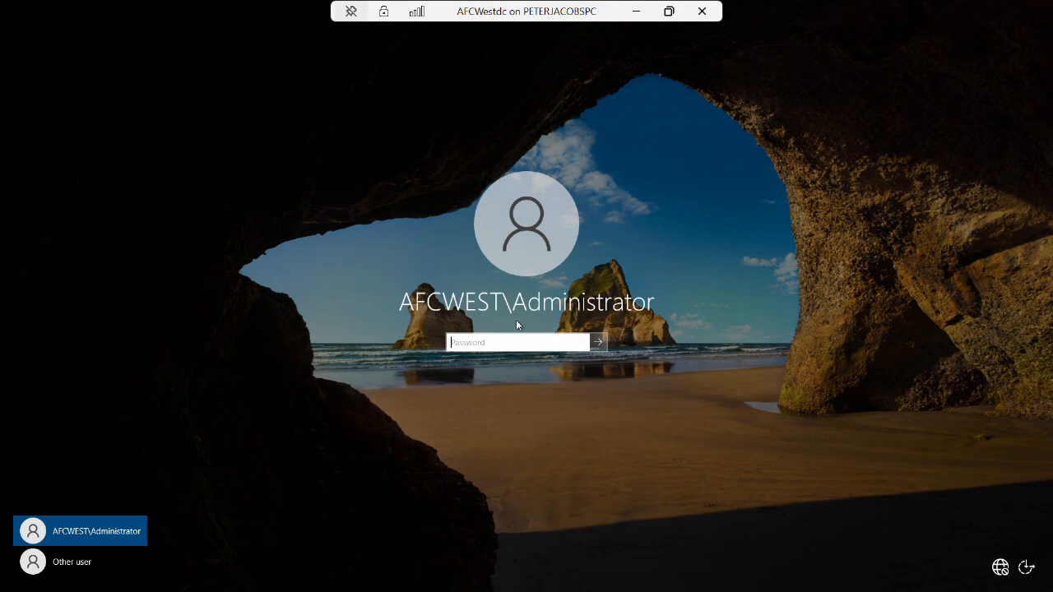
click(77, 563)
key(Tab)
text(P)
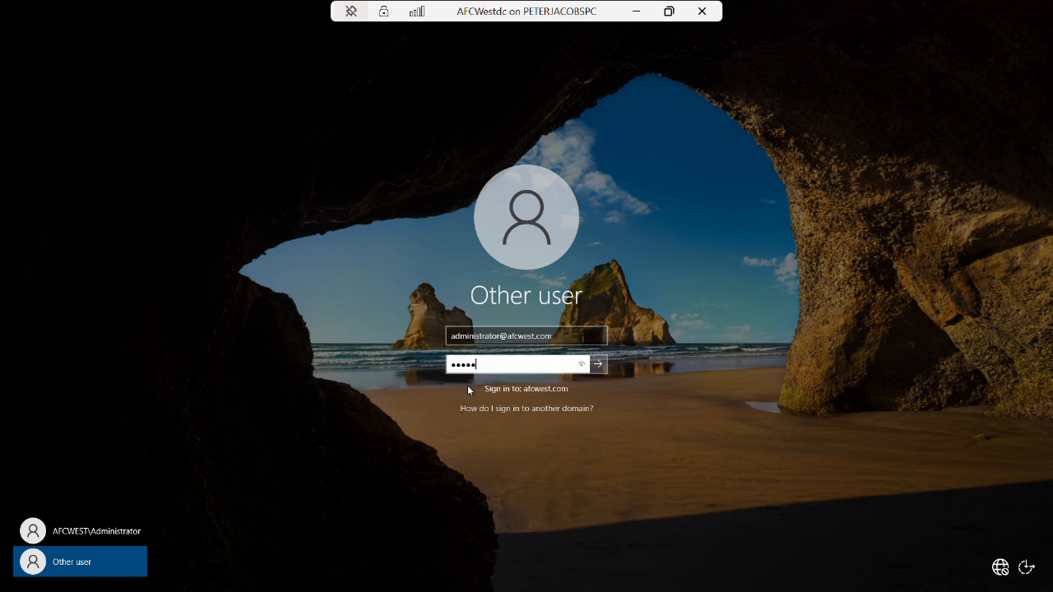
key(Return)
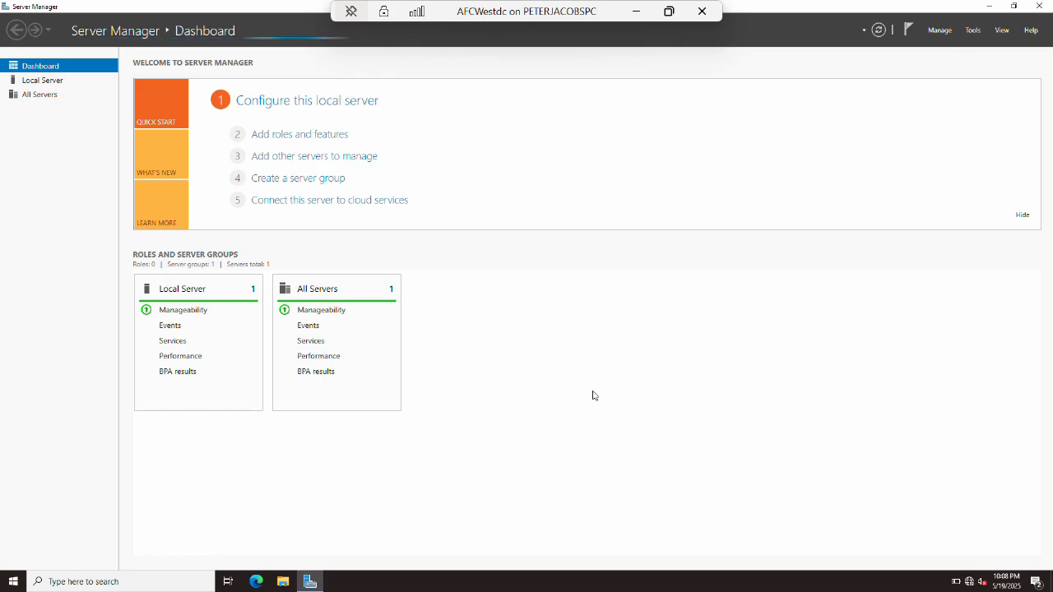
Open Active Directory Users and Computers and browse afcwest.com's Builtin, Domain Controllers and Users containers.
key(super+d)
key(super+s)
text(users)
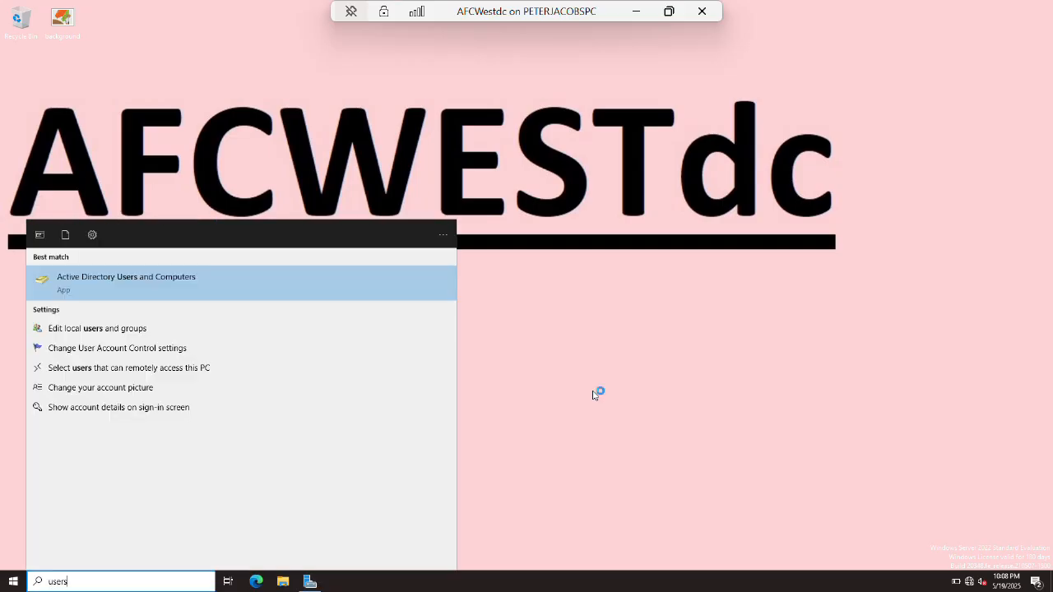
key(Return)
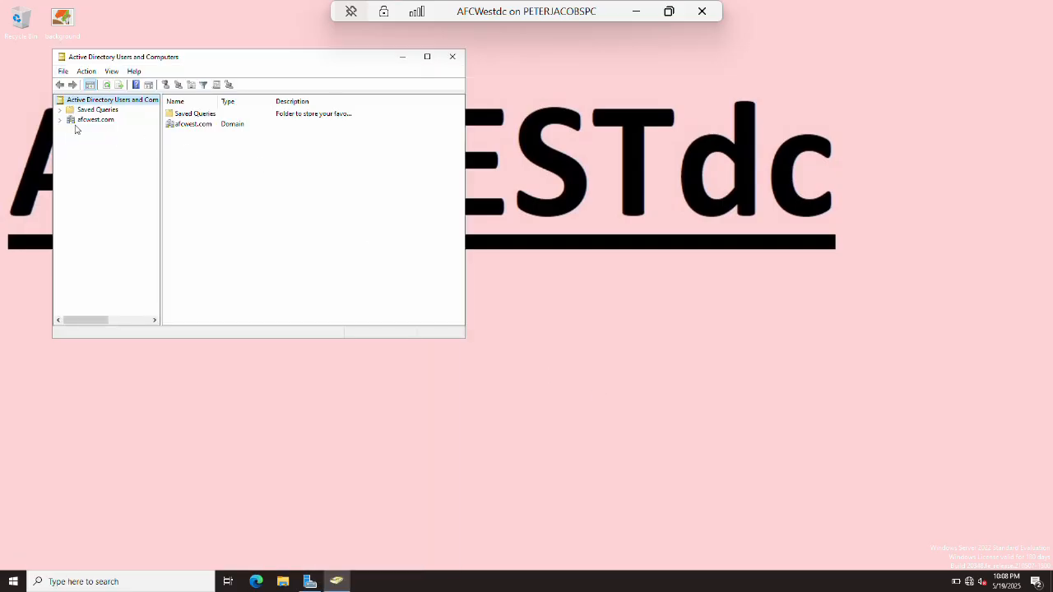
click(61, 121)
click(91, 130)
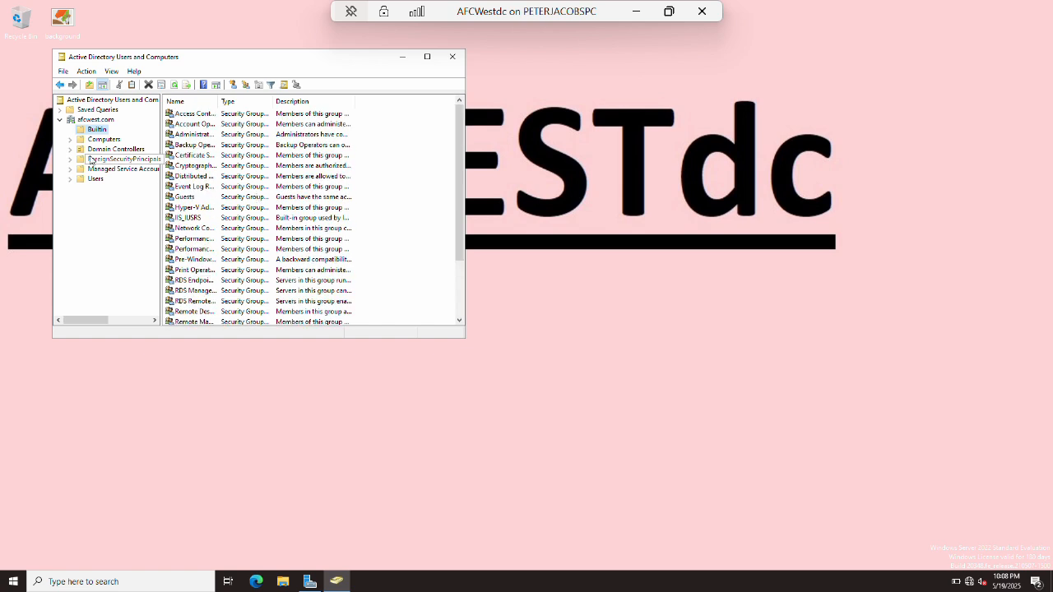
click(116, 149)
click(96, 180)
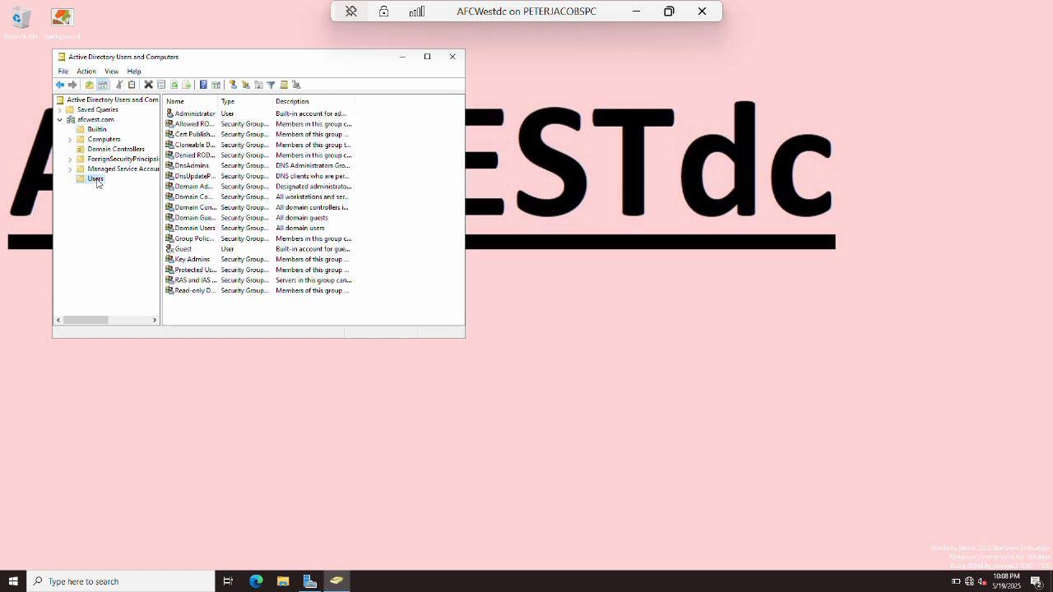
click(227, 187)
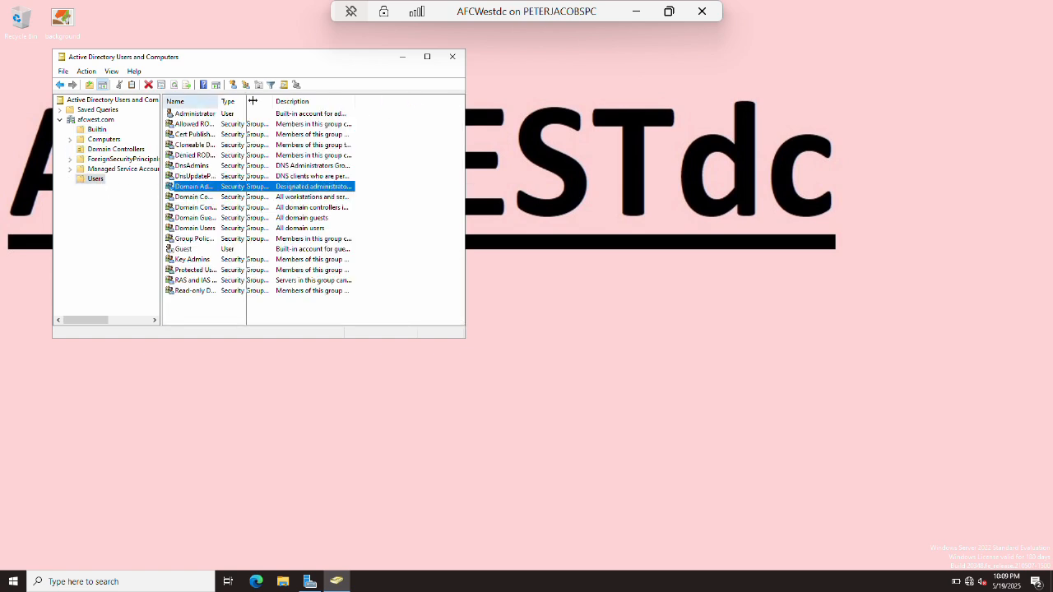
double_click(219, 101)
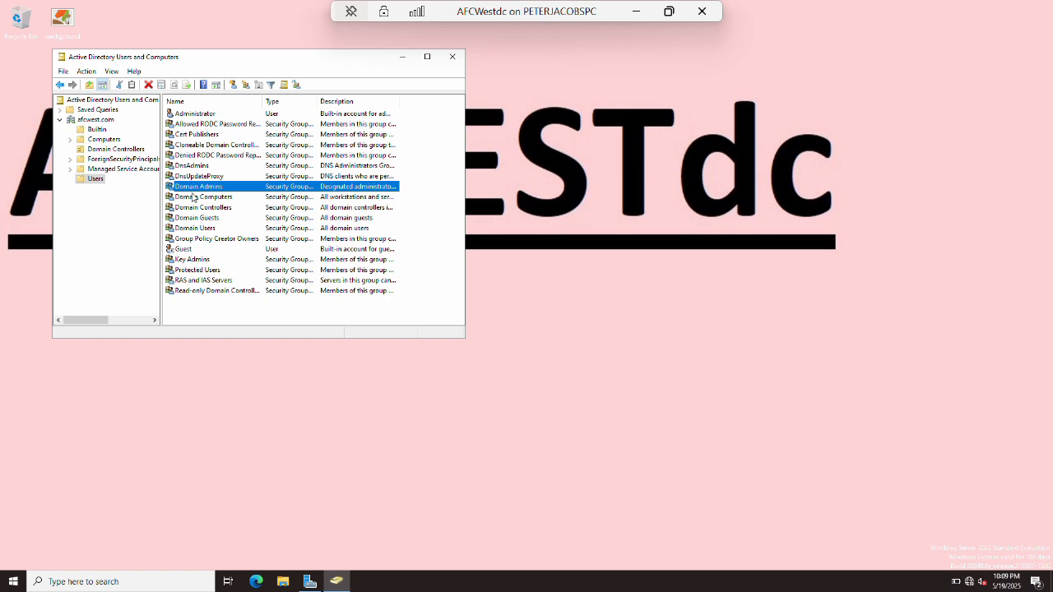
click(90, 120)
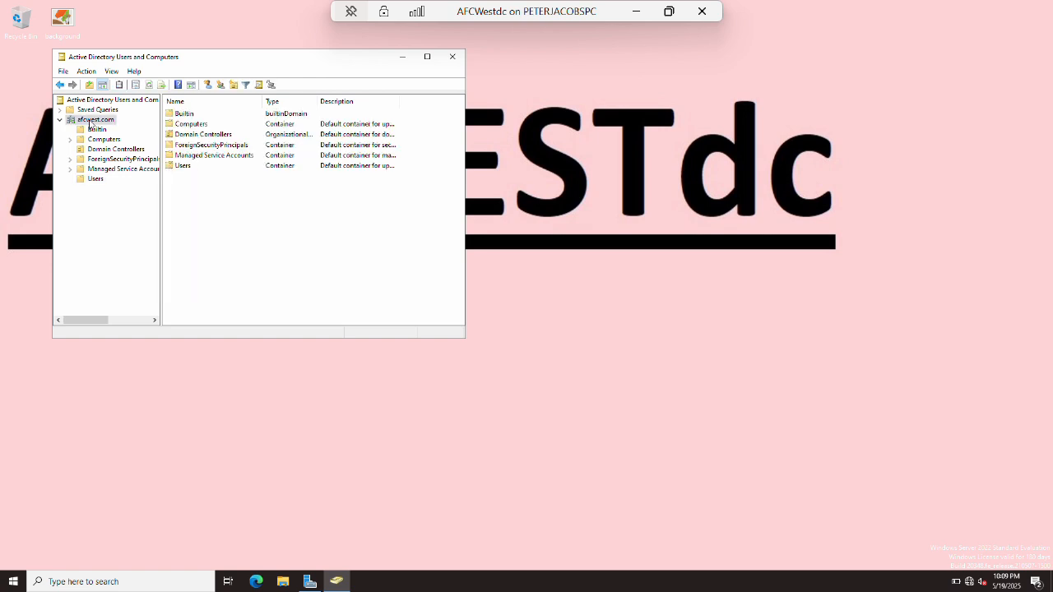
Start a new user in Users named test user with logon name testuser.
right_click(93, 120)
click(73, 203)
click(92, 179)
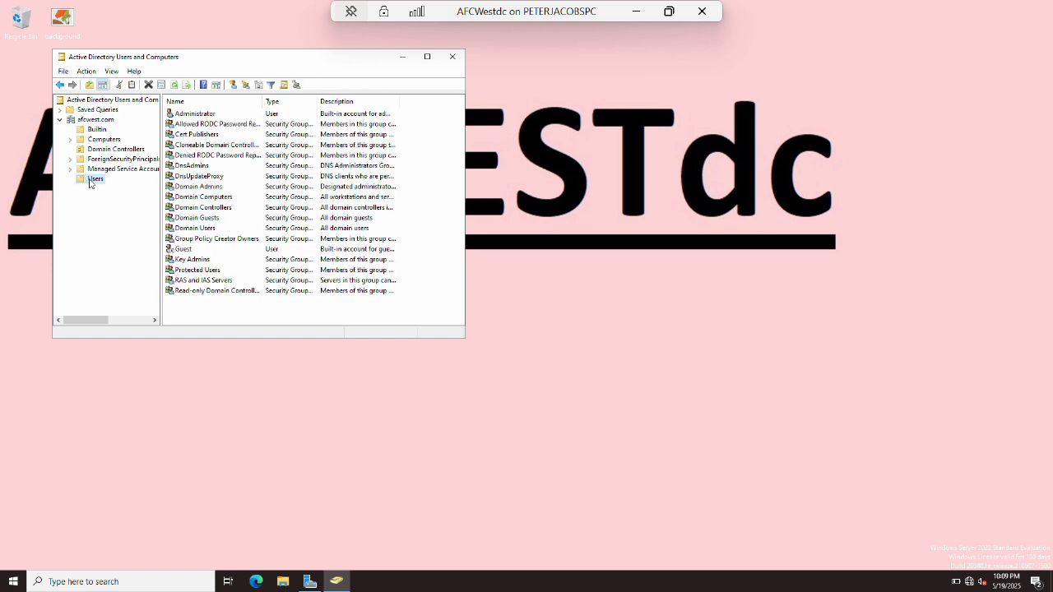
right_click(91, 179)
mouse_move(119, 216)
click(238, 338)
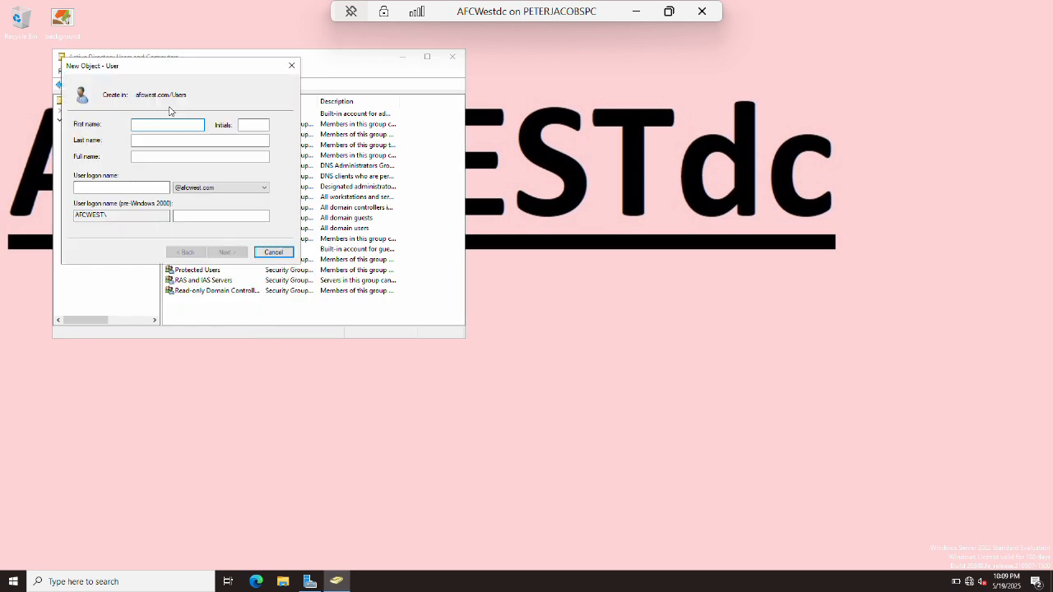
key(Tab)
key(Tab)
text(user)
key(Tab)
text(test)
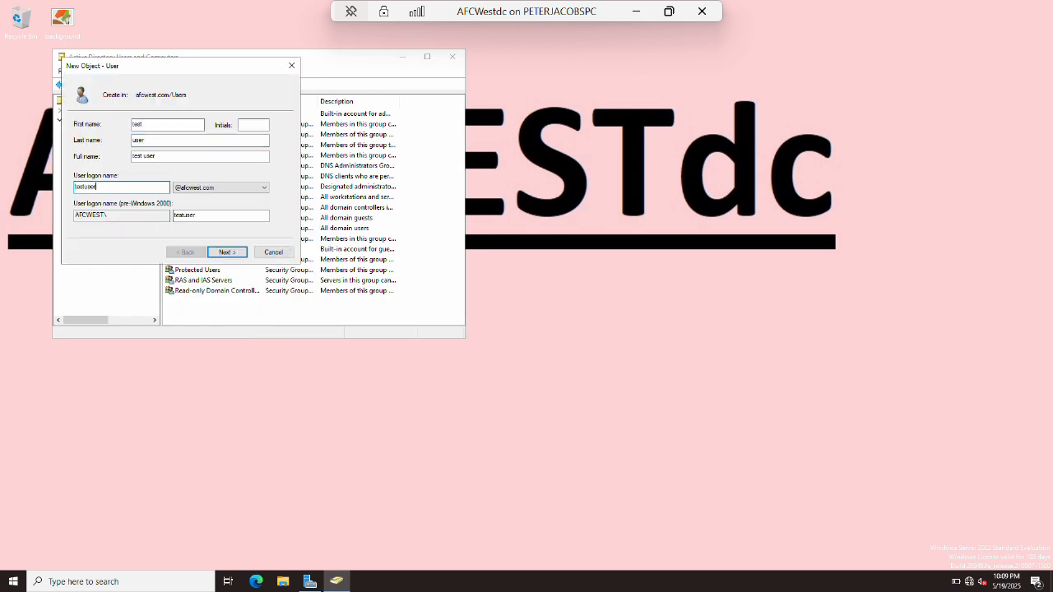
click(227, 251)
Set and confirm the new user's password and finish creating the account.
text(•••••••••)
key(Tab)
text(•••••••••)
key(Tab)
key(Return)
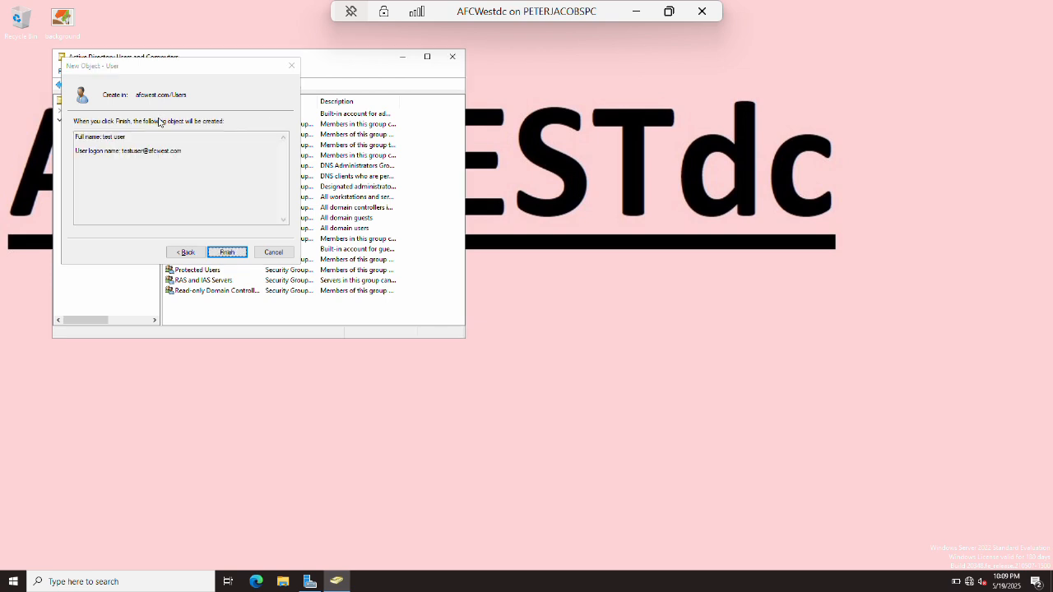
key(Return)
click(93, 120)
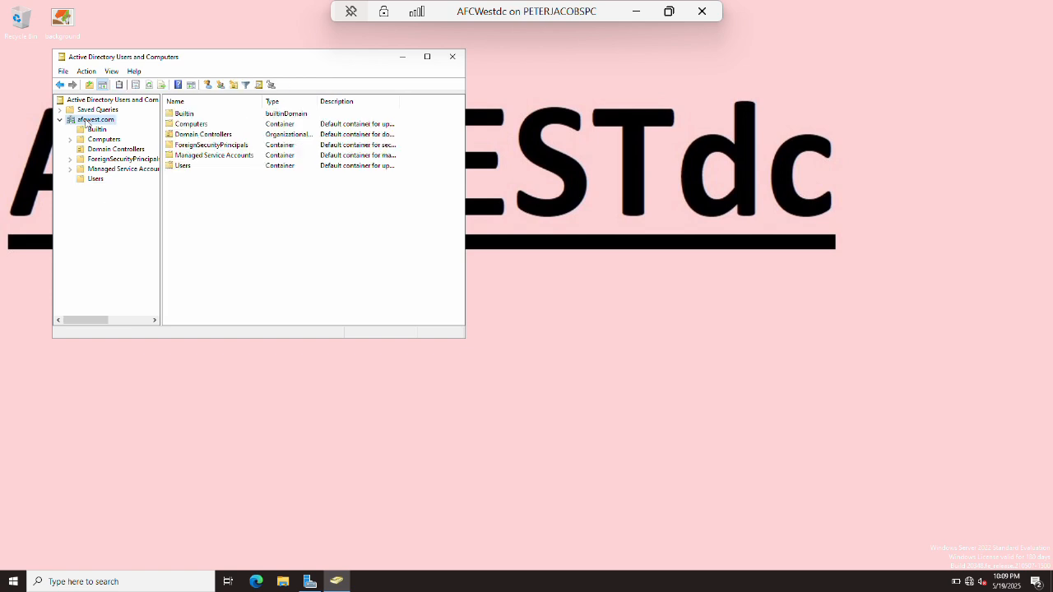
Switch the ADUC console to the NFL.com domain and sort its containers by name.
right_click(86, 102)
click(127, 105)
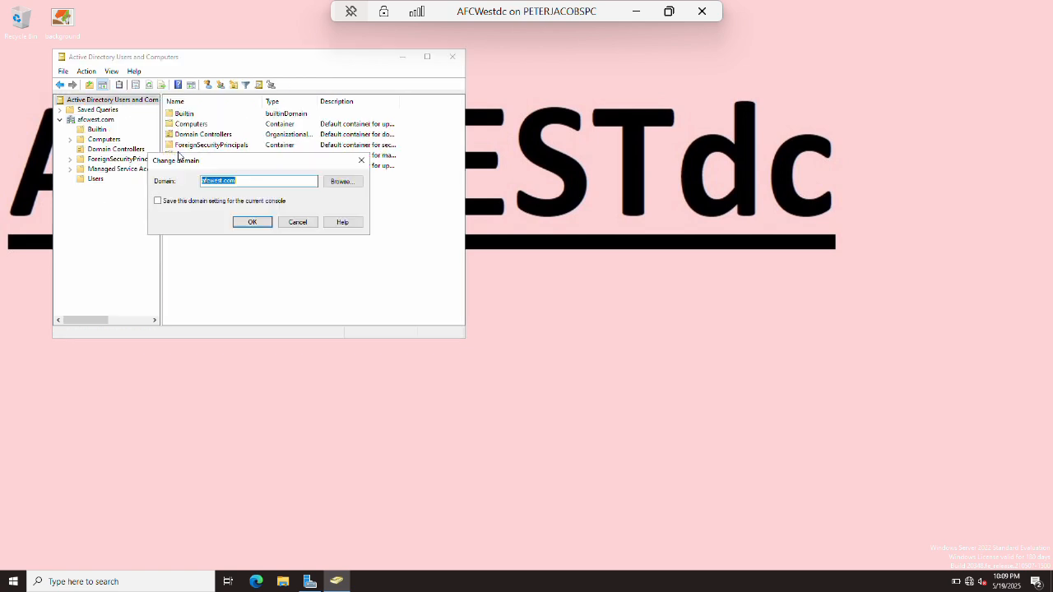
click(340, 182)
click(234, 235)
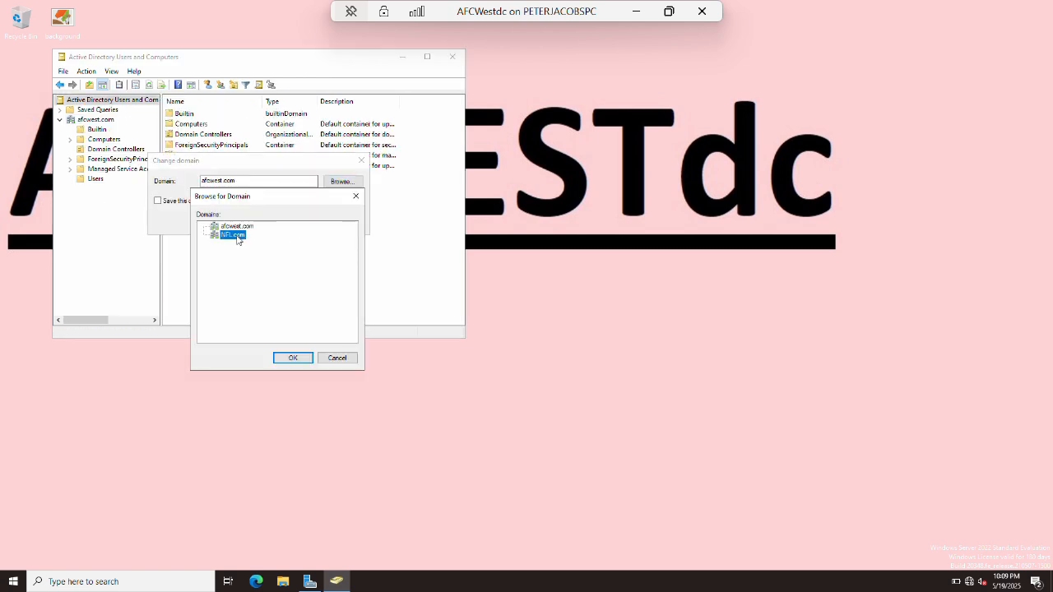
click(293, 359)
click(253, 223)
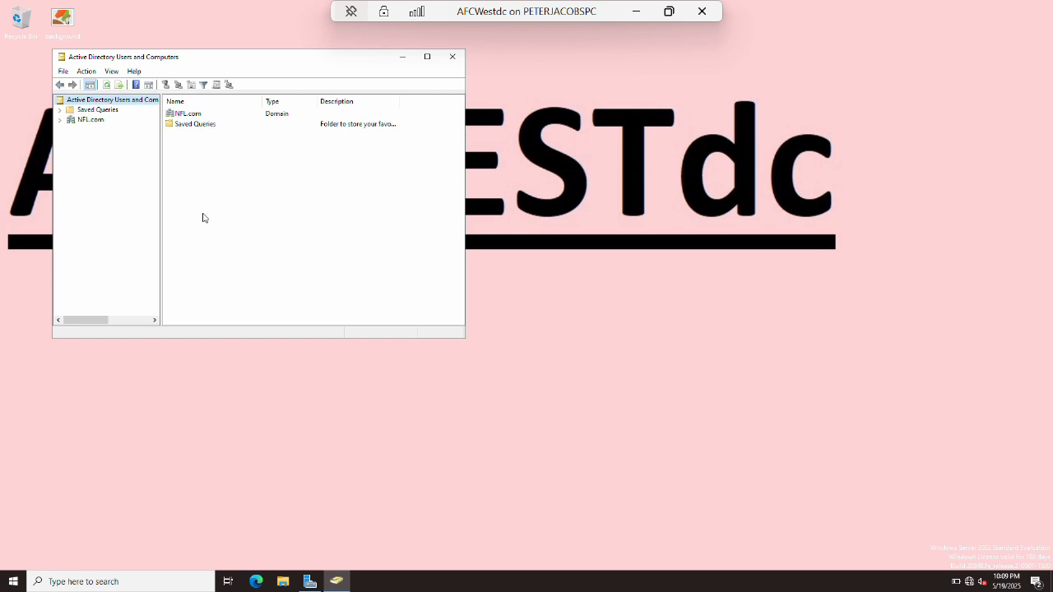
click(59, 120)
click(89, 119)
right_click(88, 121)
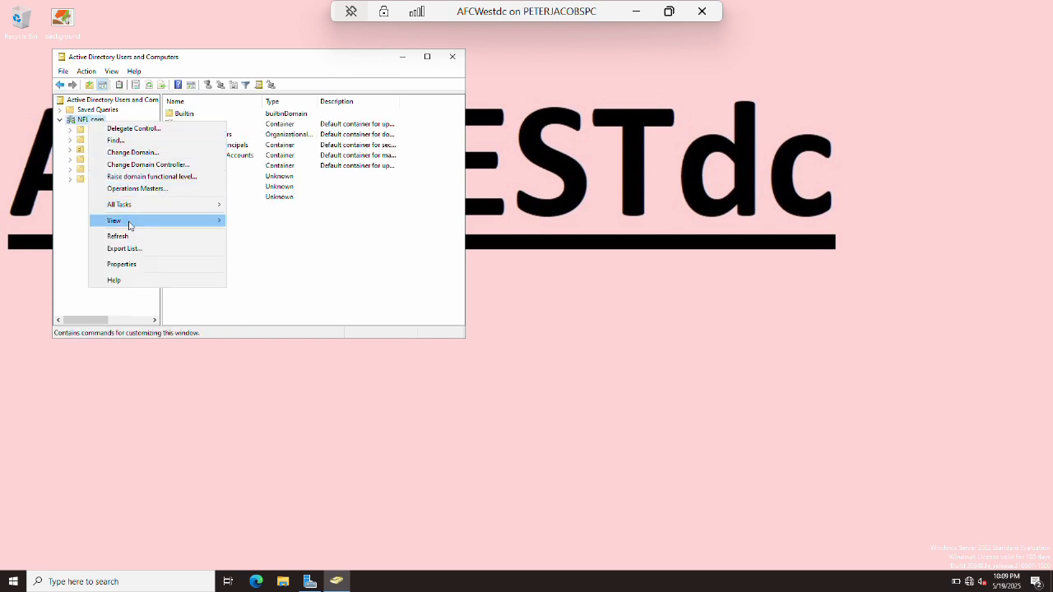
mouse_move(134, 206)
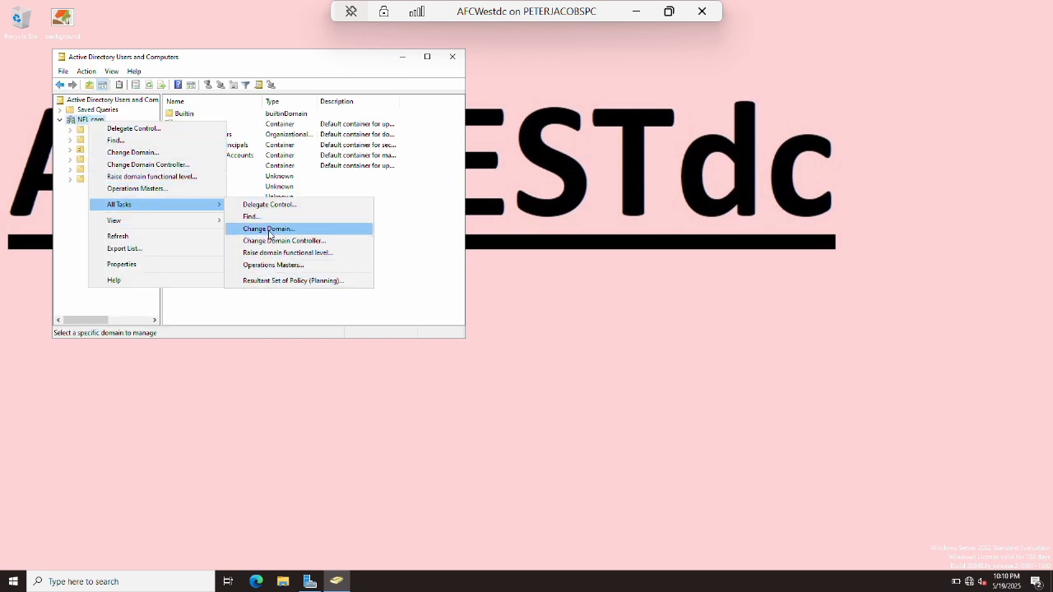
click(223, 110)
click(223, 104)
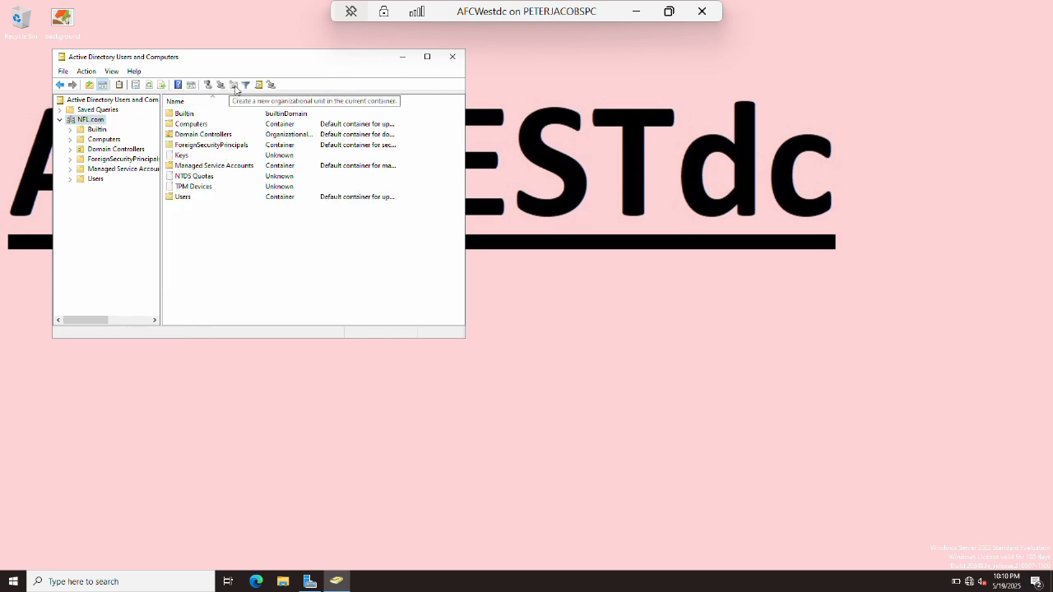
Change the managed domain back to afcwest.com, then close Active Directory Users and Computers.
click(94, 120)
right_click(94, 119)
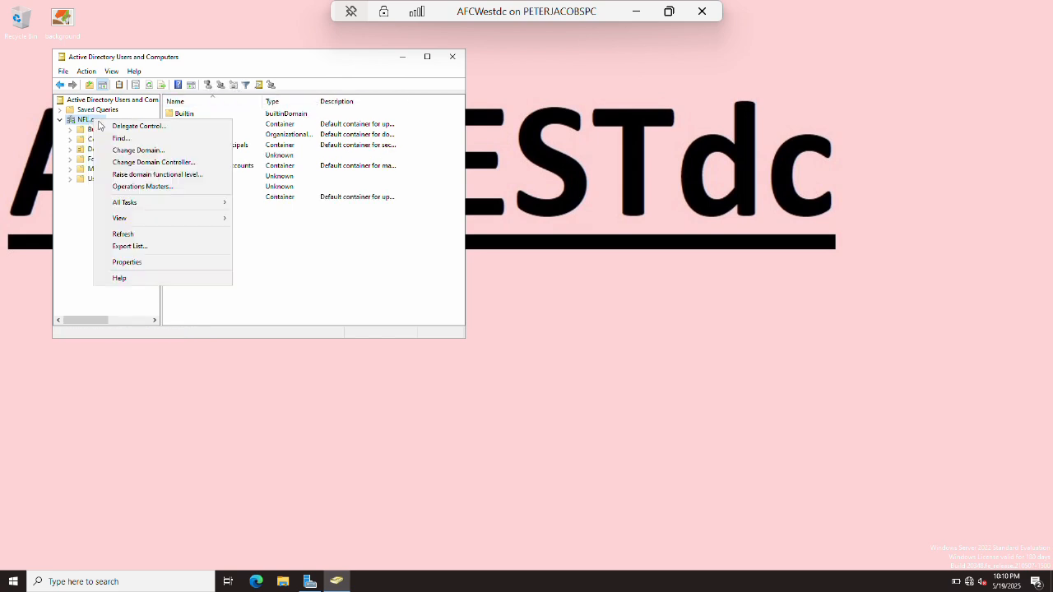
click(132, 151)
click(342, 181)
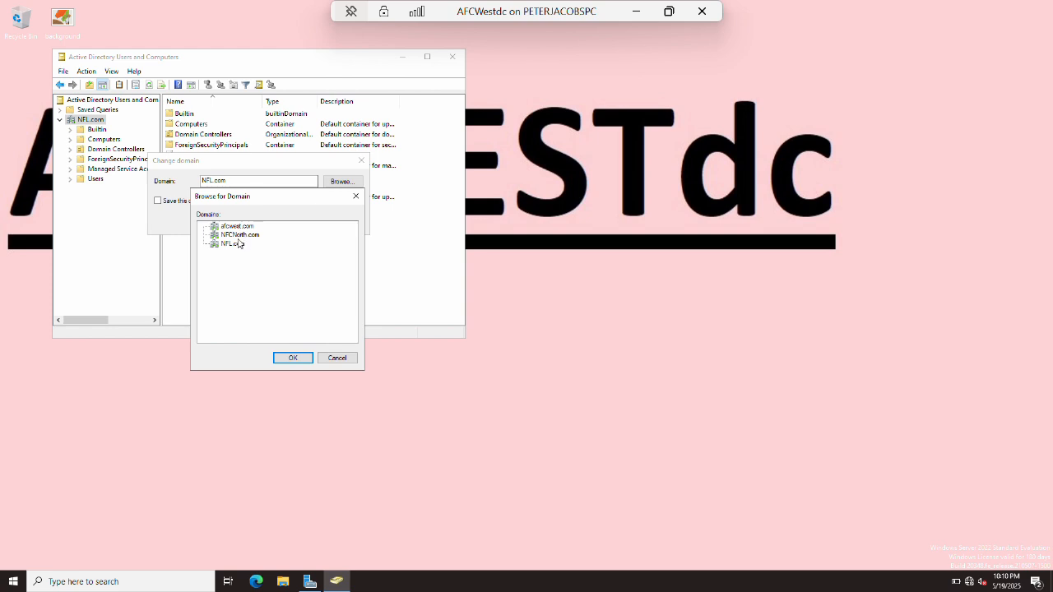
click(236, 227)
click(292, 357)
click(255, 221)
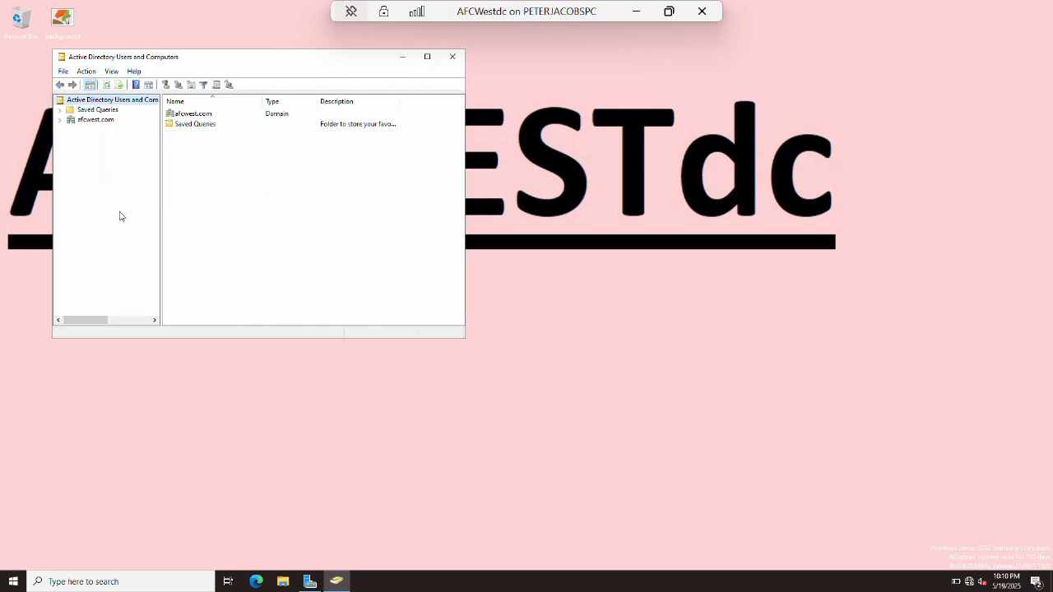
click(453, 56)
View the afcwest.com zone's SOA, NS and 172.16.1.2 records in DNS Manager, then minimize.
key(super)
text(dns)
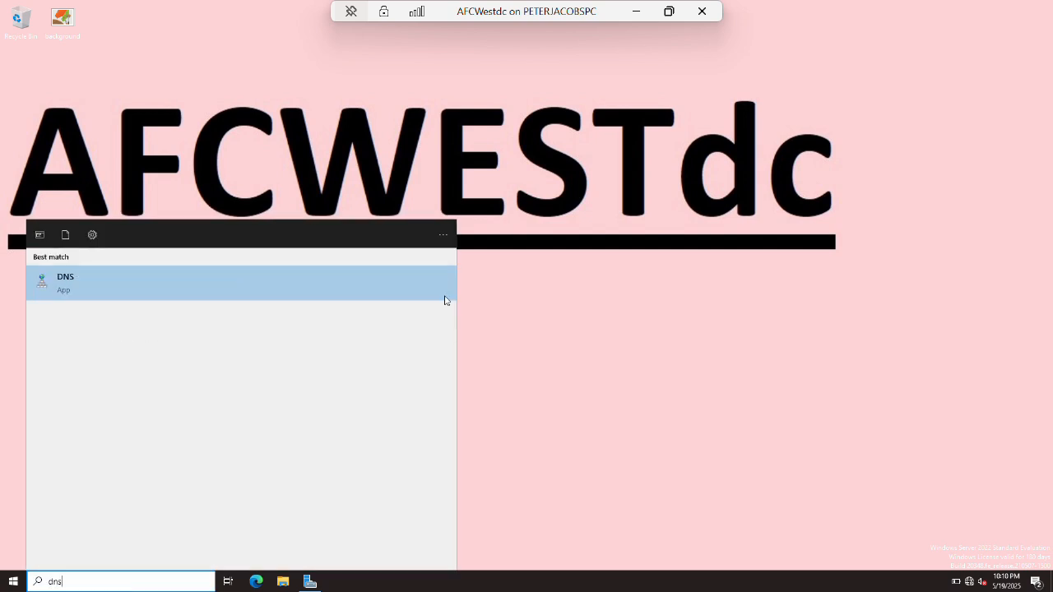
click(358, 281)
click(102, 89)
double_click(174, 91)
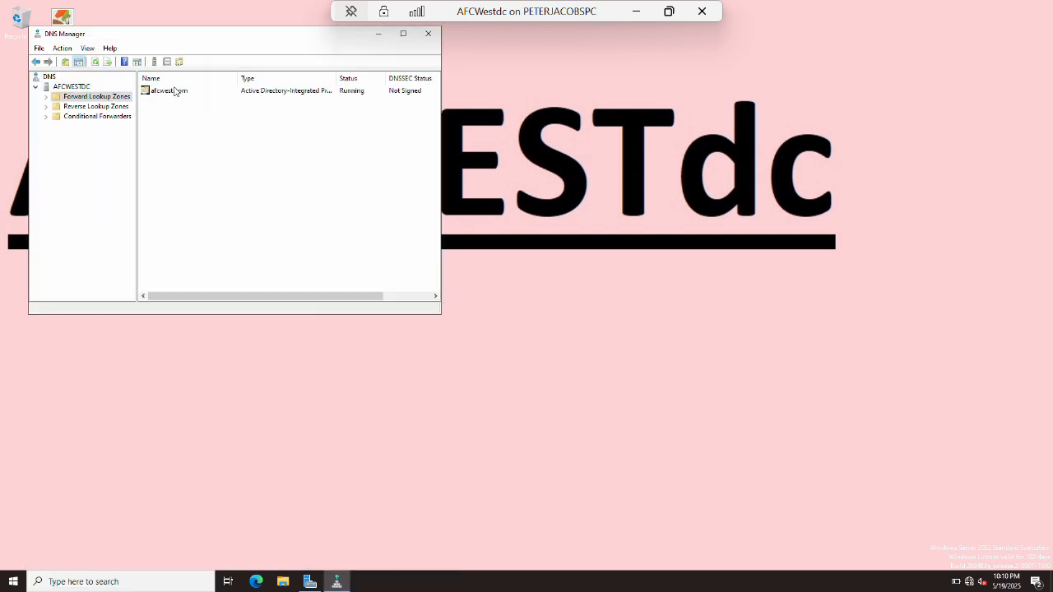
double_click(168, 92)
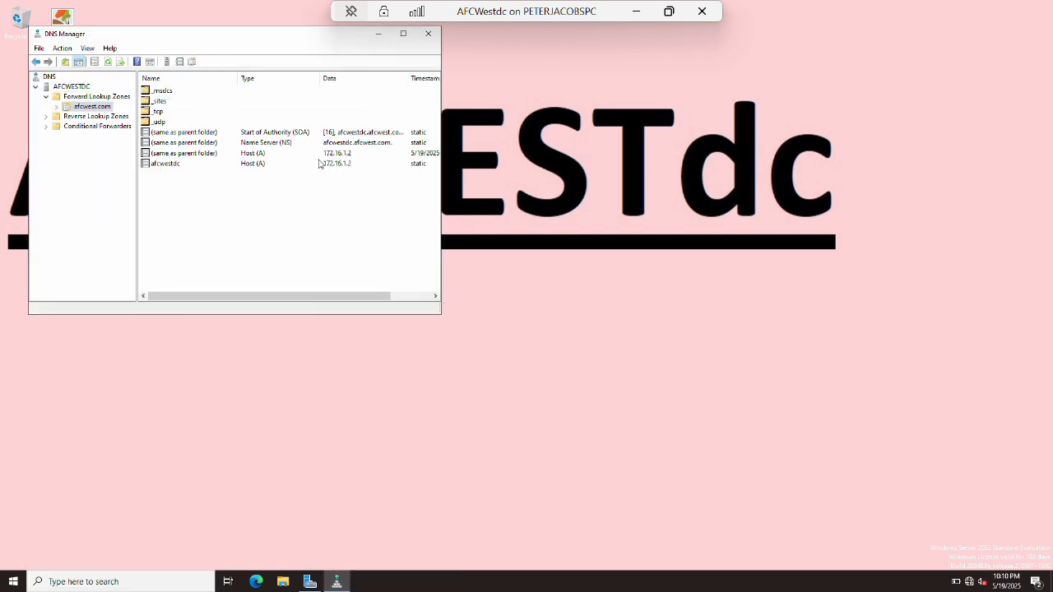
click(428, 33)
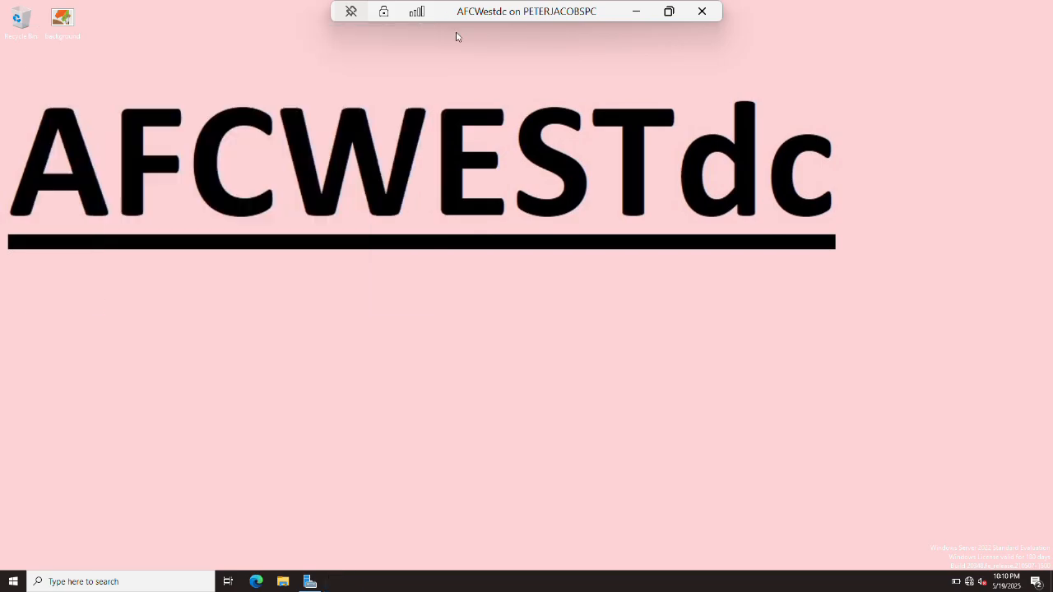
click(636, 11)
On NFLdc, open ADUC and check the forest's domains through Change Domain's browse list.
mouse_move(235, 576)
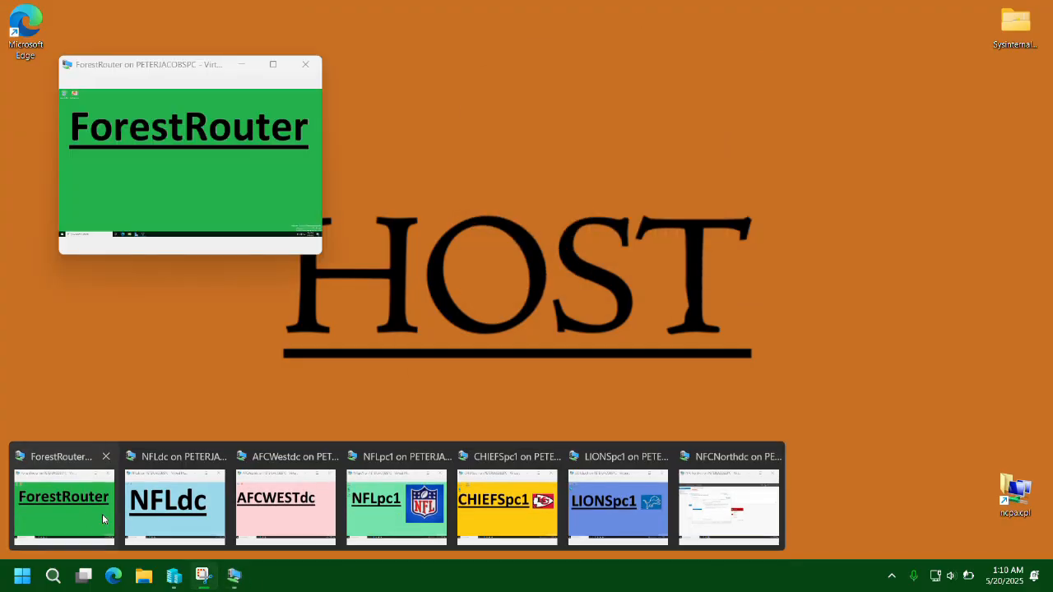
click(190, 511)
key(super+s)
text(users)
key(Return)
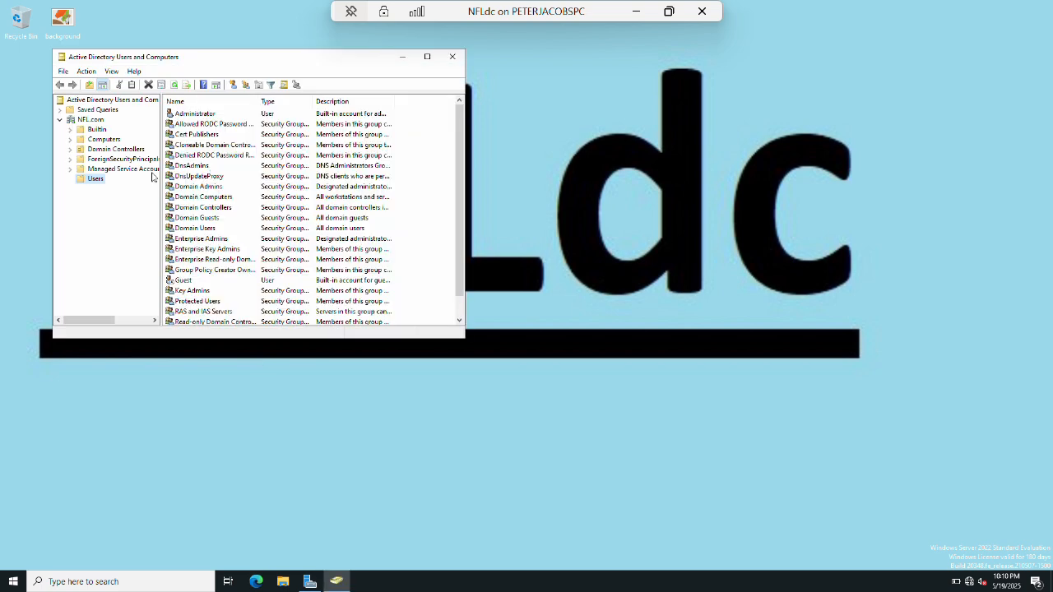
click(89, 121)
right_click(89, 121)
click(111, 150)
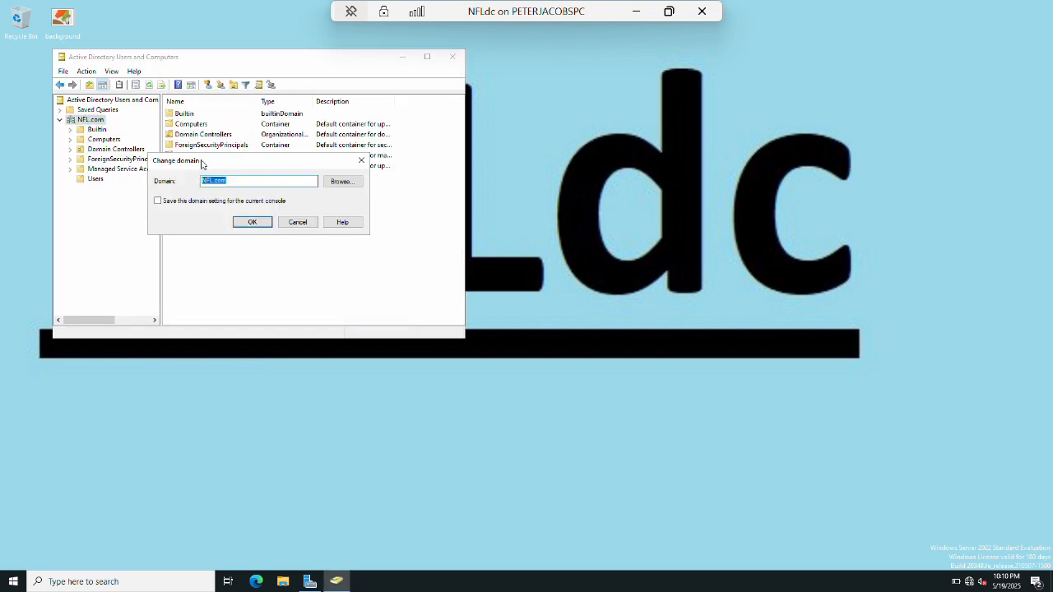
click(341, 182)
click(239, 225)
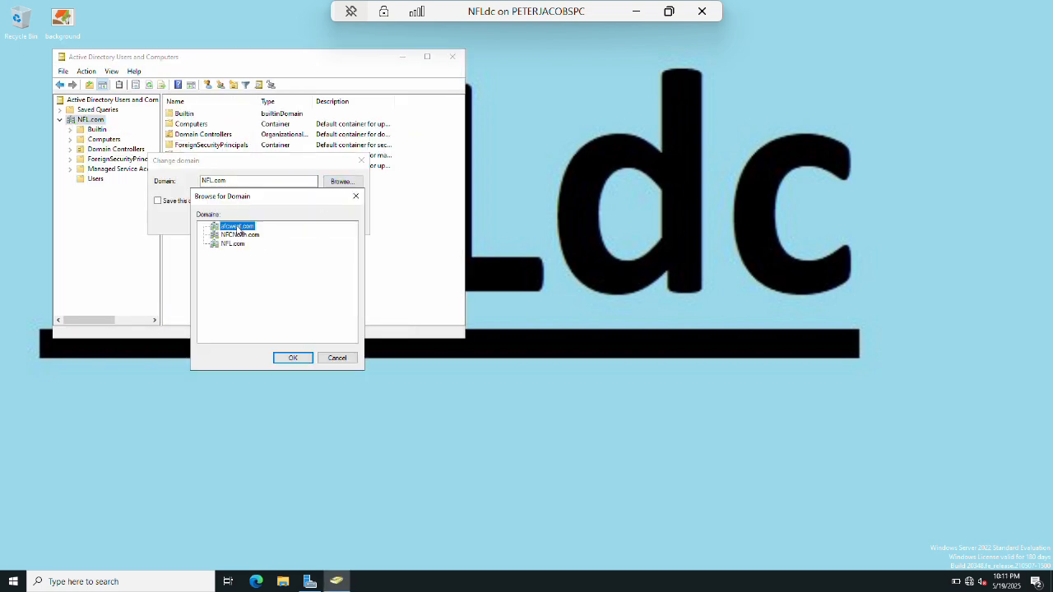
click(292, 357)
click(636, 11)
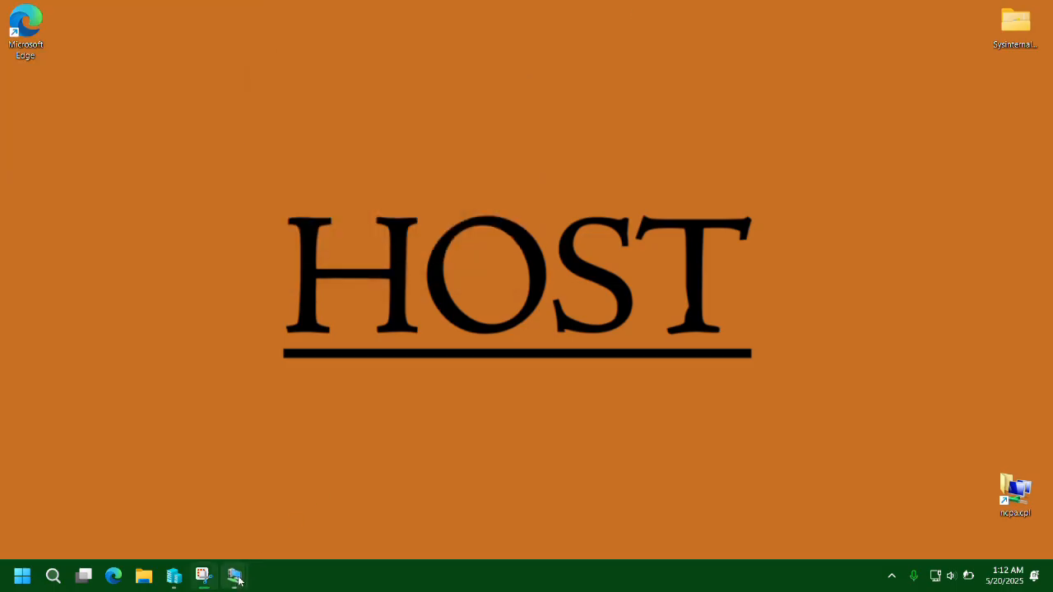
Sign in on NFCNorthdc as Other user with the nfcnorth.com administrator account.
mouse_move(255, 575)
click(729, 503)
key(ctrl+alt+End)
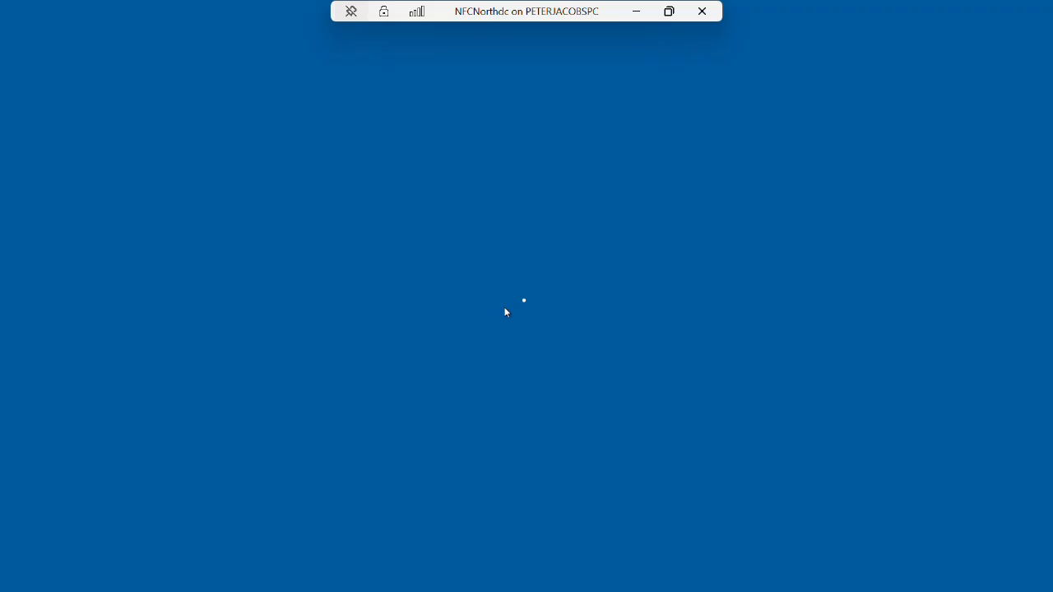
click(86, 559)
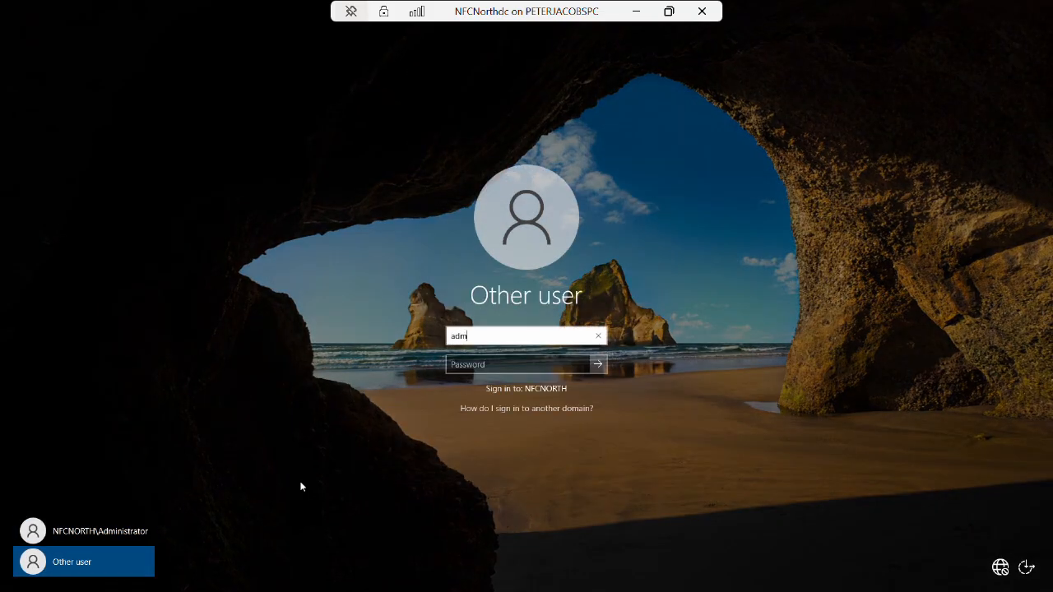
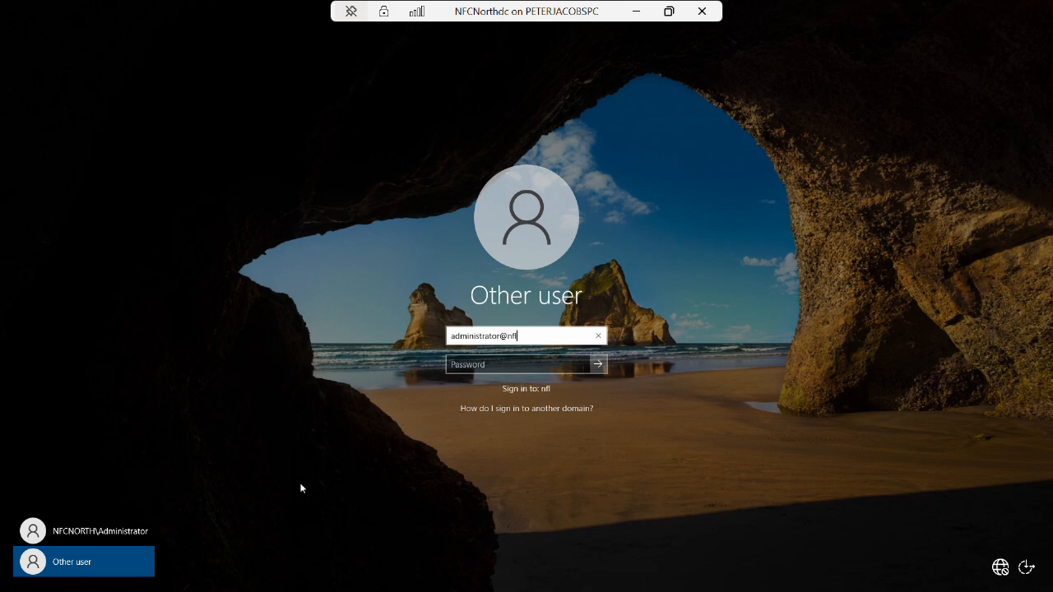
key(Tab)
text(******)
key(Return)
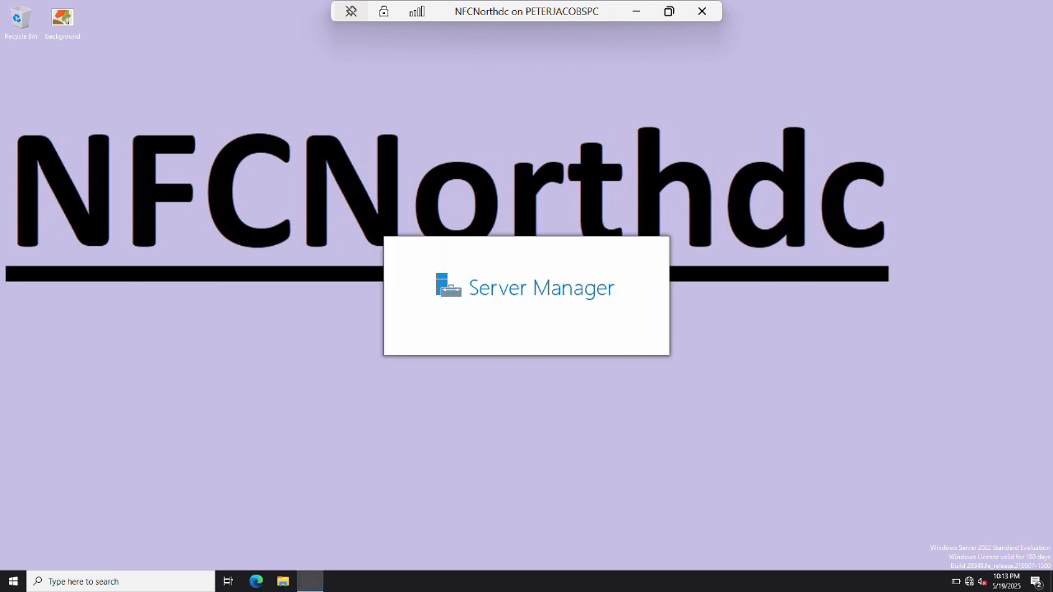
Review NFCNorth.com's Builtin and Users containers in Active Directory Users and Computers.
key(super+d)
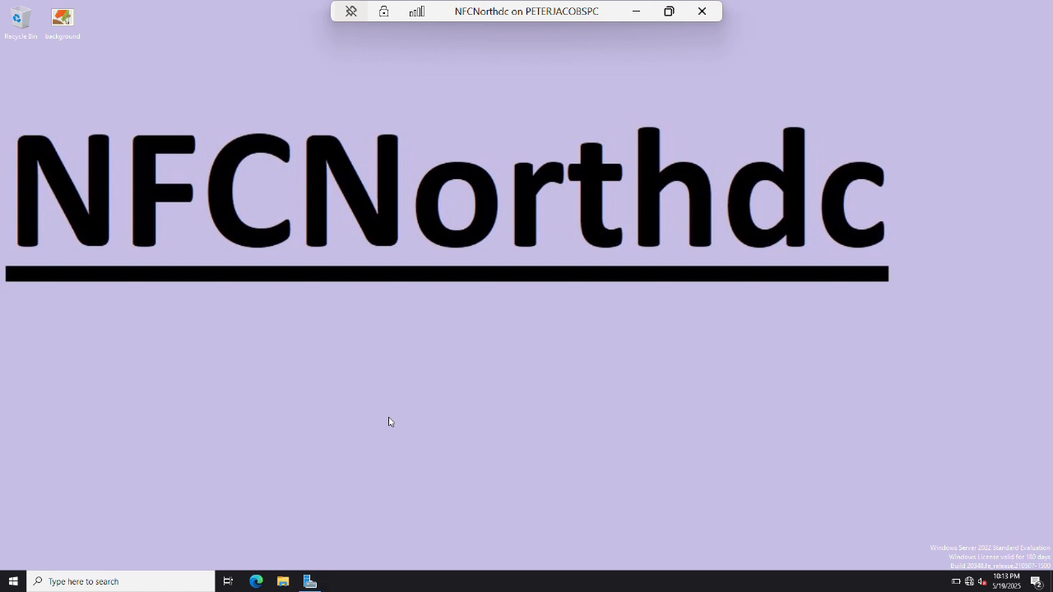
key(super)
text(activ)
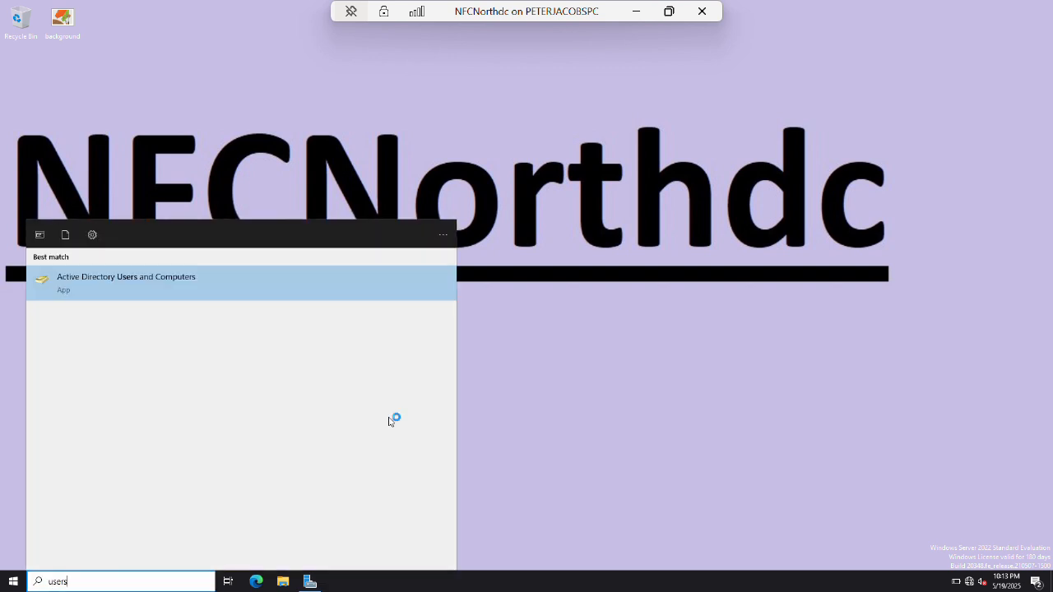
key(Return)
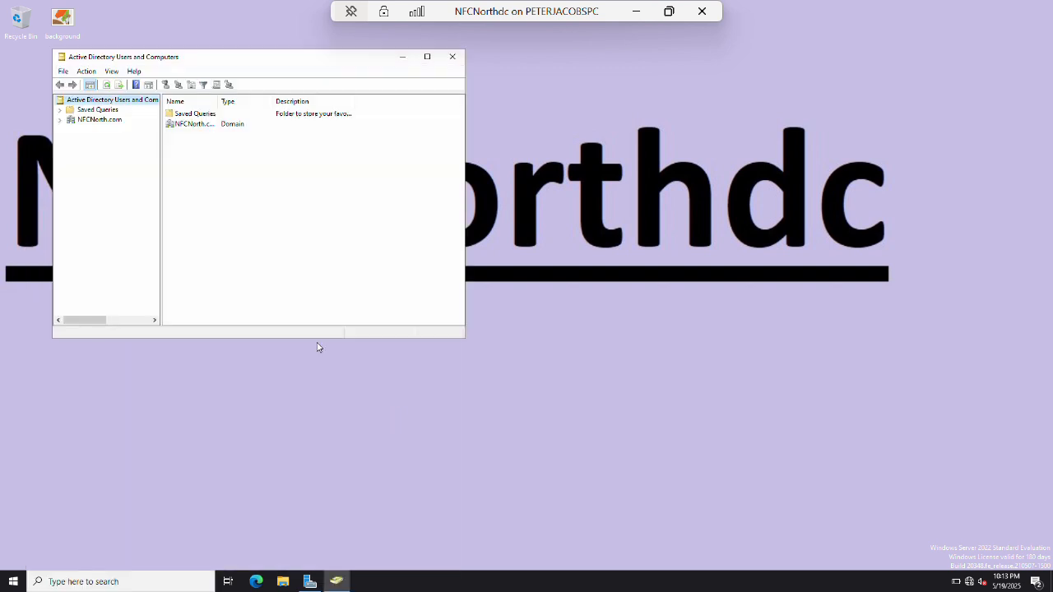
click(99, 120)
click(59, 120)
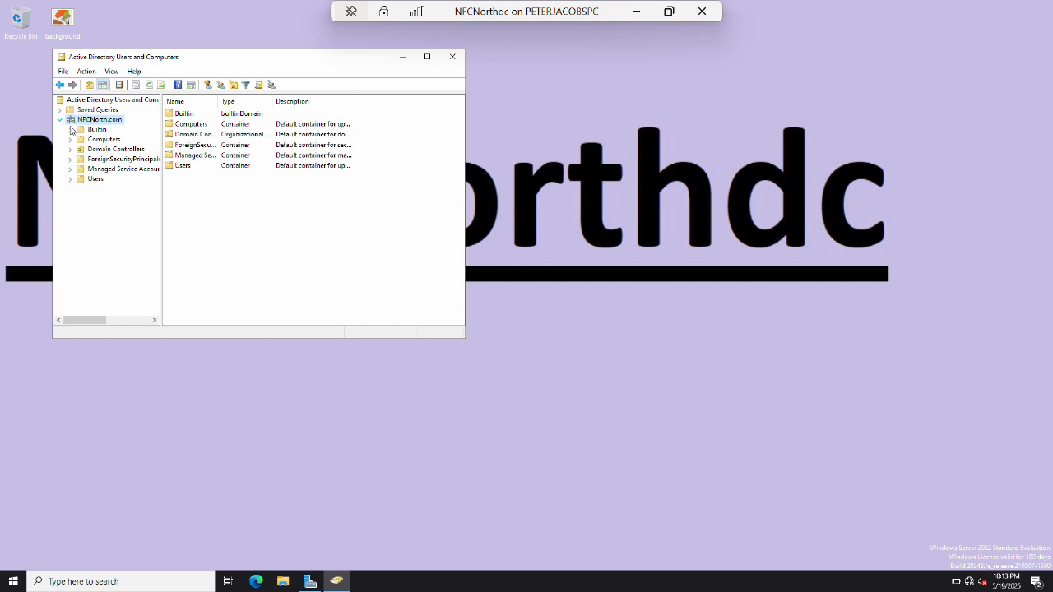
click(93, 130)
click(93, 179)
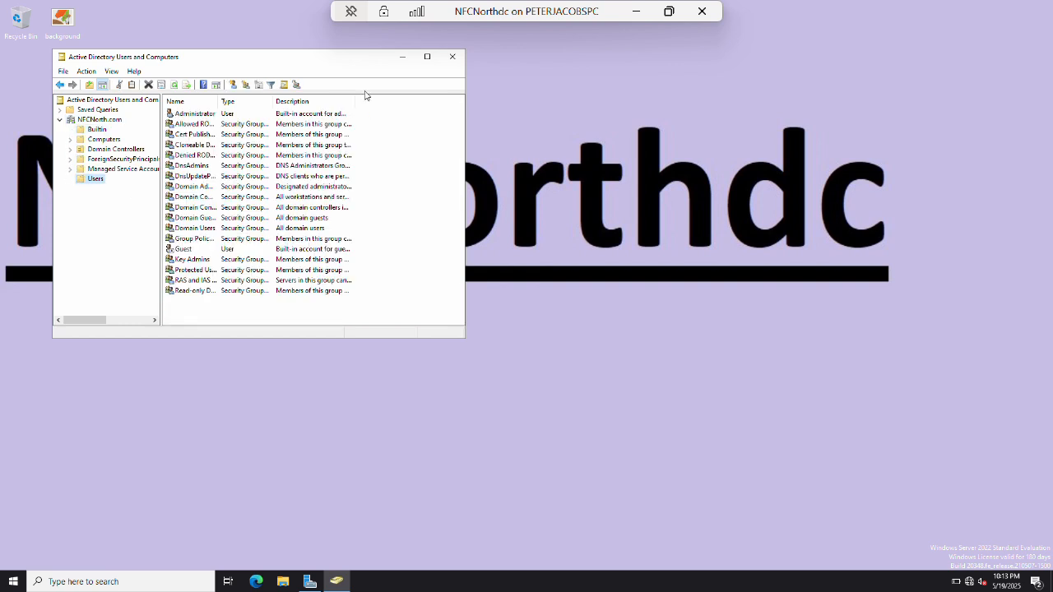
click(452, 57)
click(636, 11)
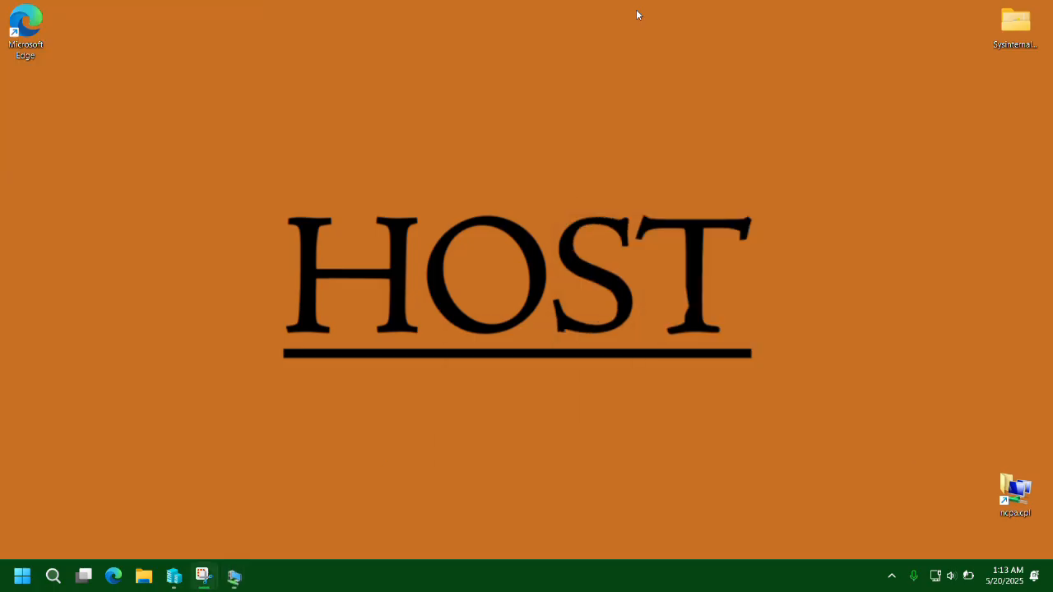
On ForestRouter, launch the DHCP console, maximize it and expand the server's IPv4 node.
mouse_move(234, 575)
click(82, 516)
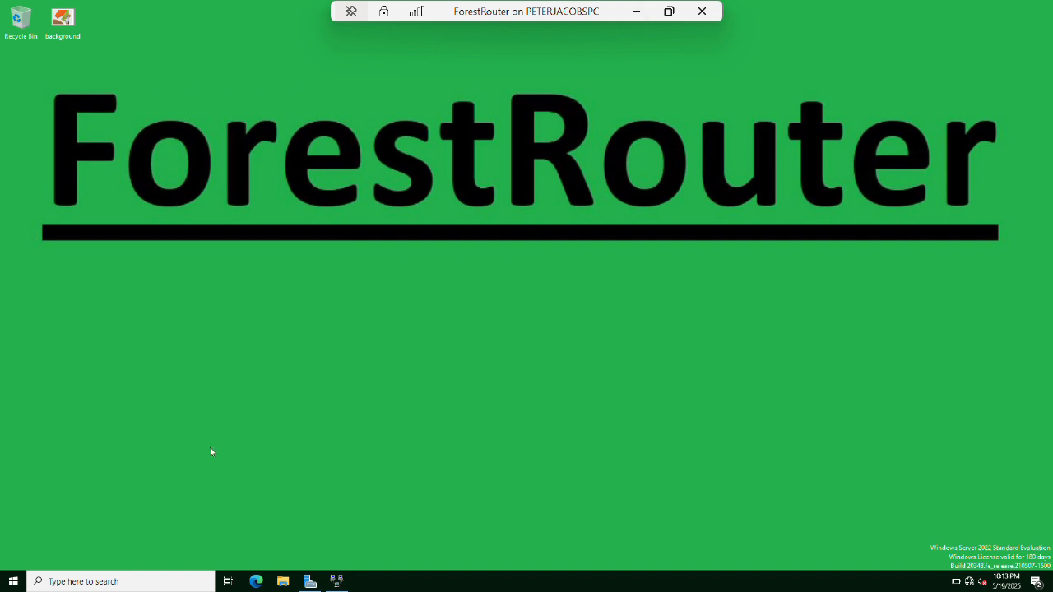
key(super)
text(dhcp)
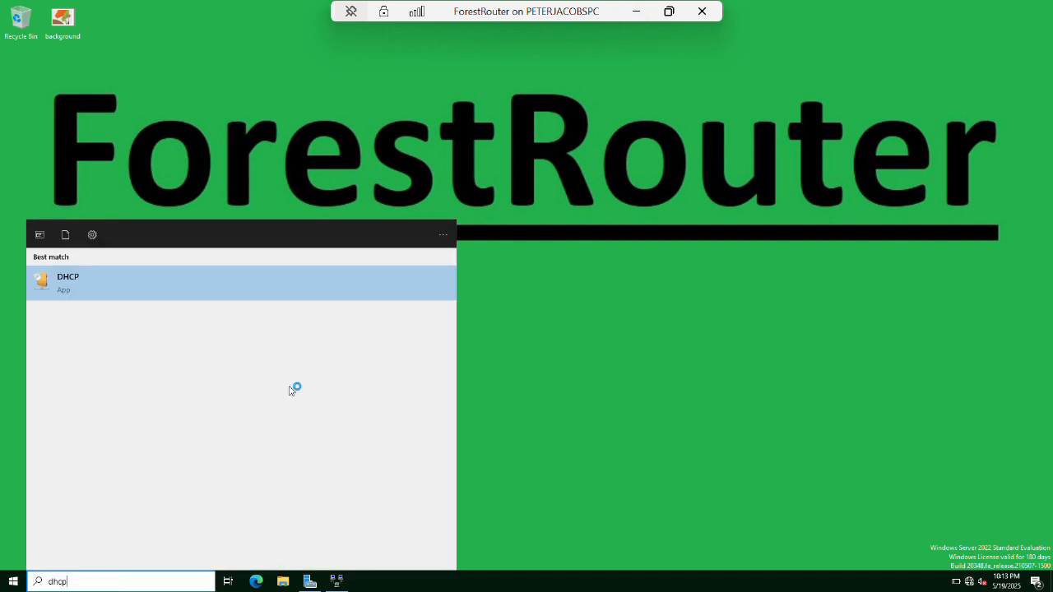
key(Return)
click(322, 44)
drag(68, 112, 163, 123)
click(7, 58)
click(18, 67)
click(39, 67)
Start a new IPv4 scope and name it nfl.
right_click(40, 67)
click(65, 91)
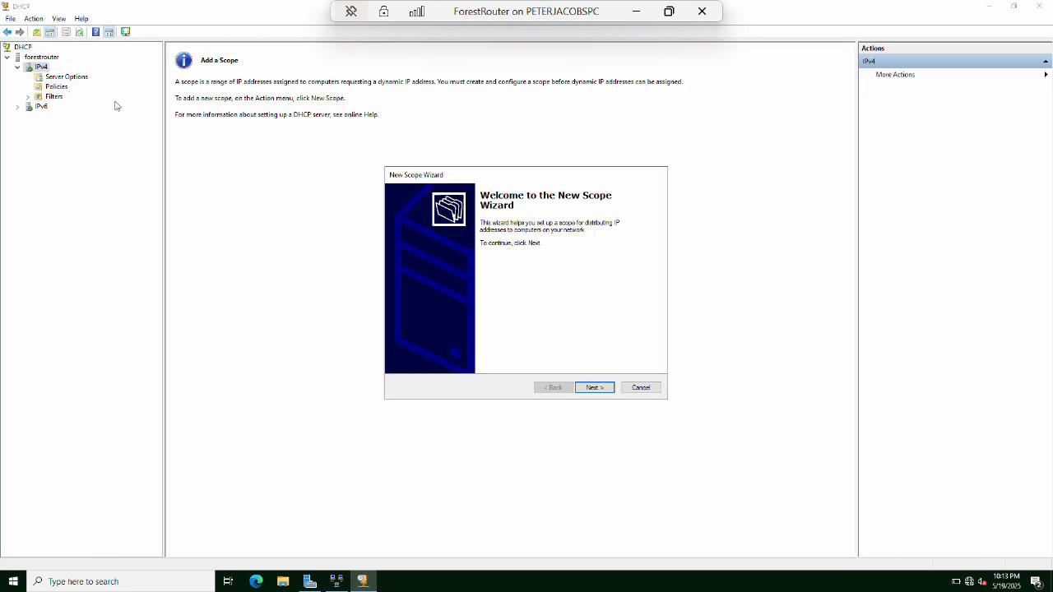
click(598, 385)
text(nl)
key(Tab)
click(603, 389)
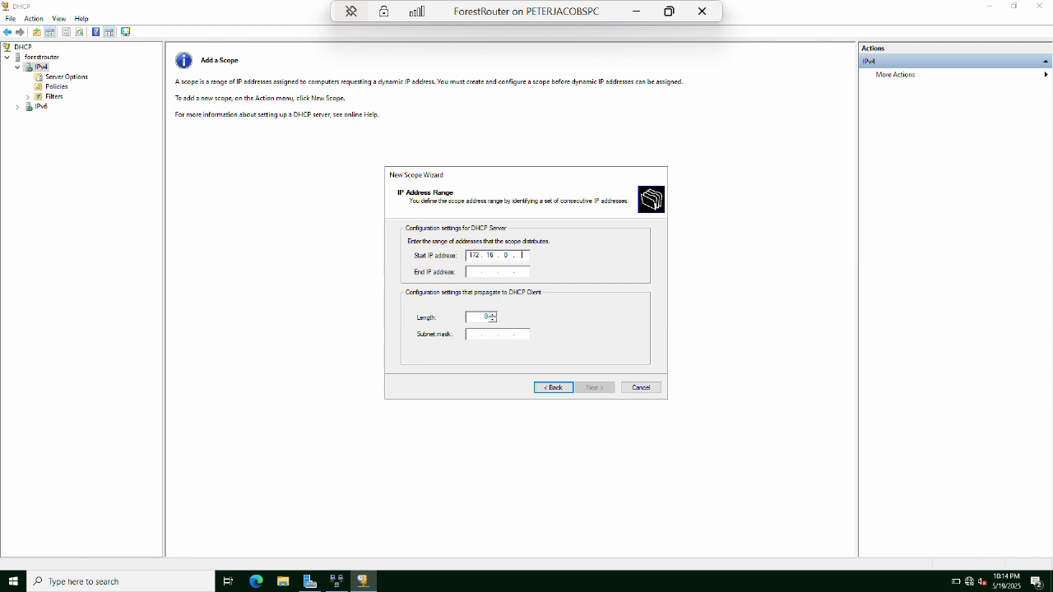
Set the 172.16.0.x address range and exclude 172.16.0.2 from distribution.
text(1)
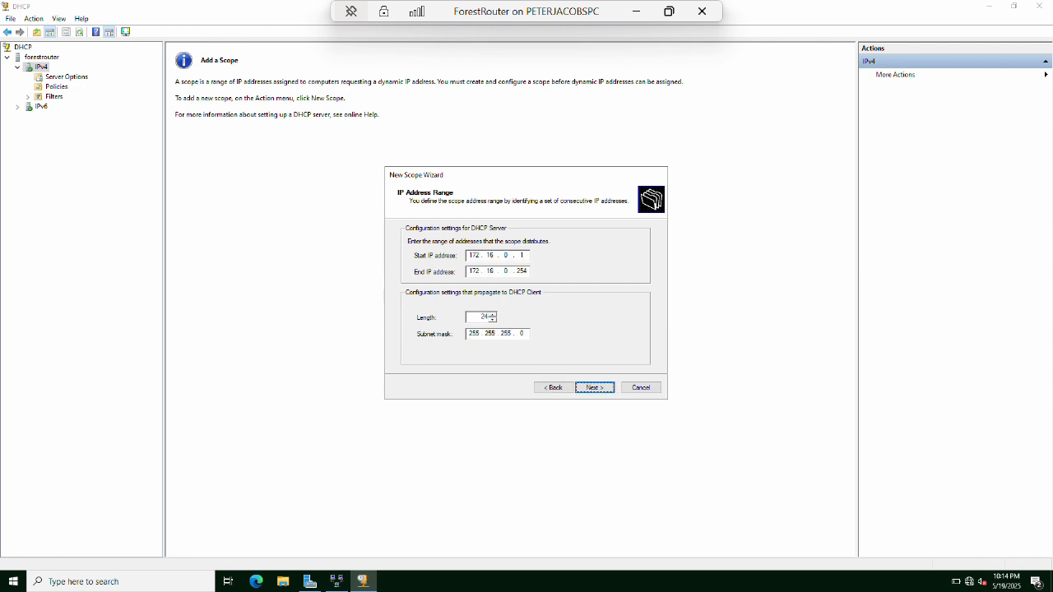
click(604, 388)
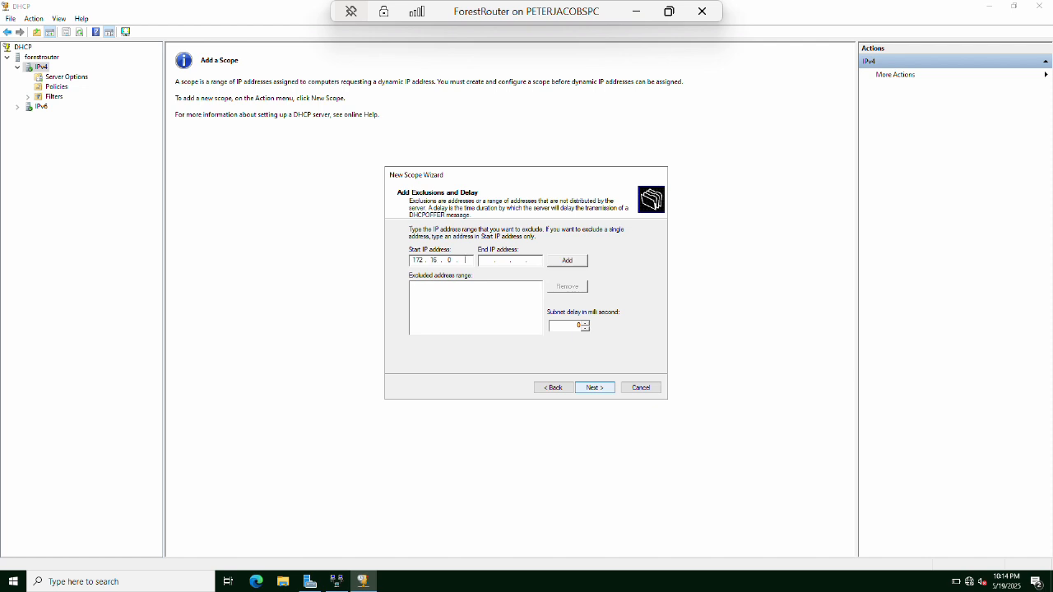
text(172.16.0.2)
key(Tab)
key(Return)
key(Tab)
key(Tab)
key(Tab)
key(Tab)
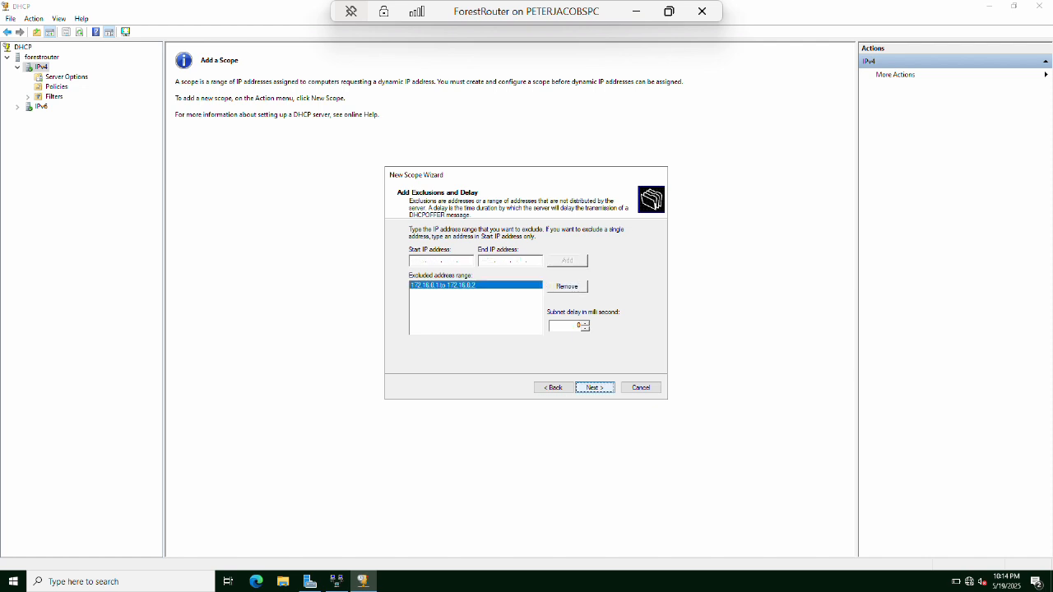
key(Return)
Choose to configure scope options now and add 172.16.0.1 as the default gateway.
click(603, 389)
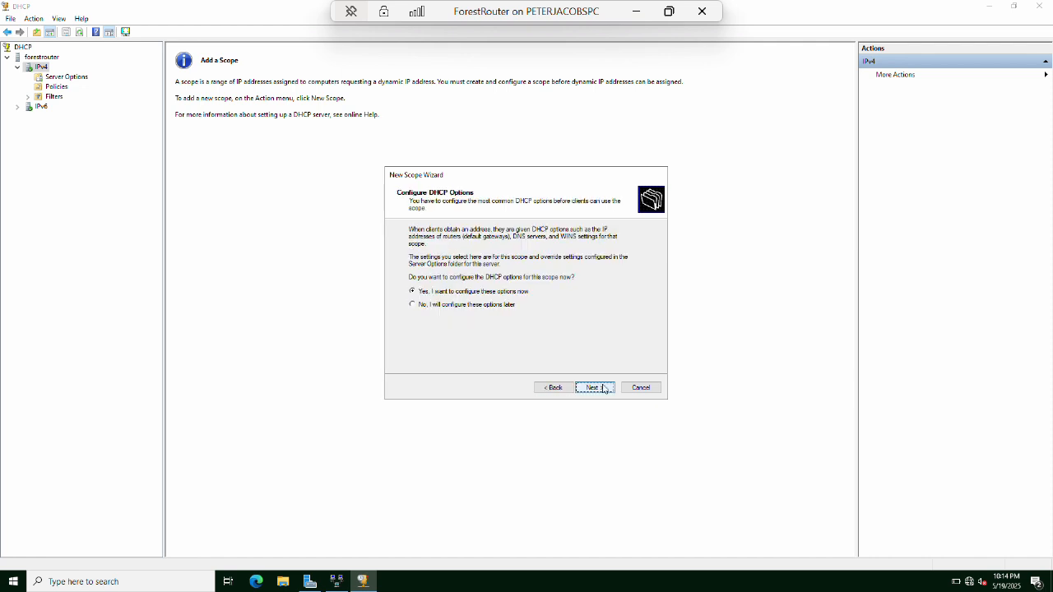
text(172 . . .)
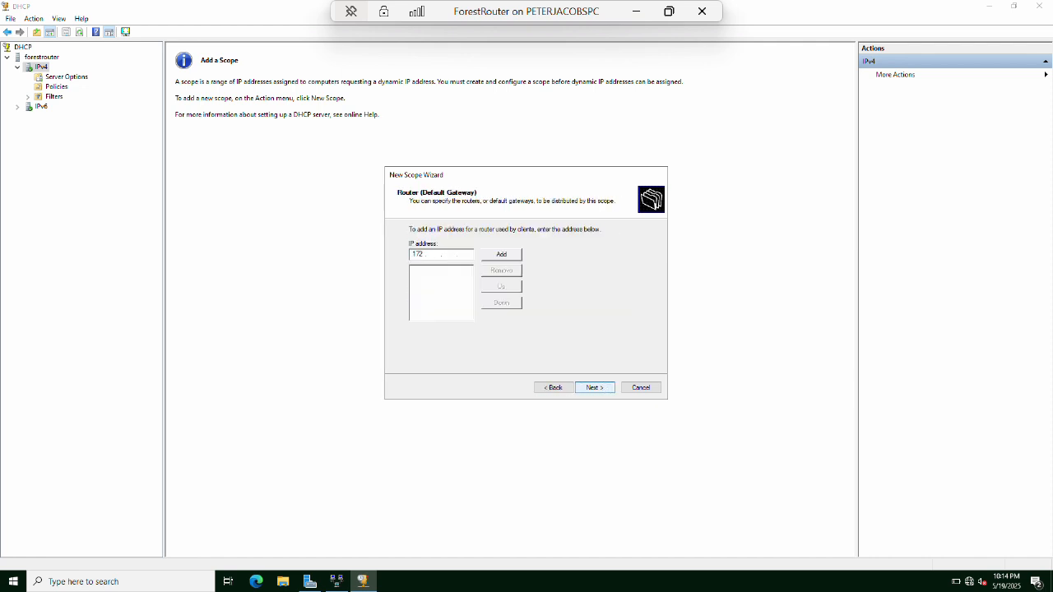
text(16.0.1)
click(501, 254)
click(595, 388)
Remove DNS servers 172.16.1.2 and 172.16.2.2, skip WINS, and finish with the scope activated.
click(554, 321)
click(612, 315)
click(549, 322)
click(614, 317)
click(591, 297)
key(BackSpace)
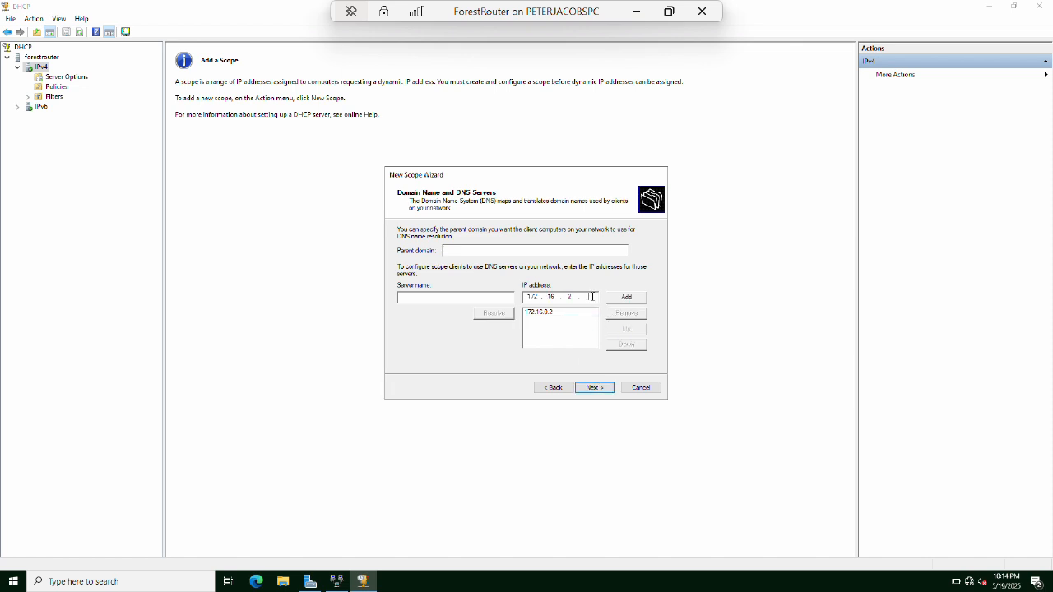
click(595, 388)
click(595, 388)
click(595, 387)
click(595, 388)
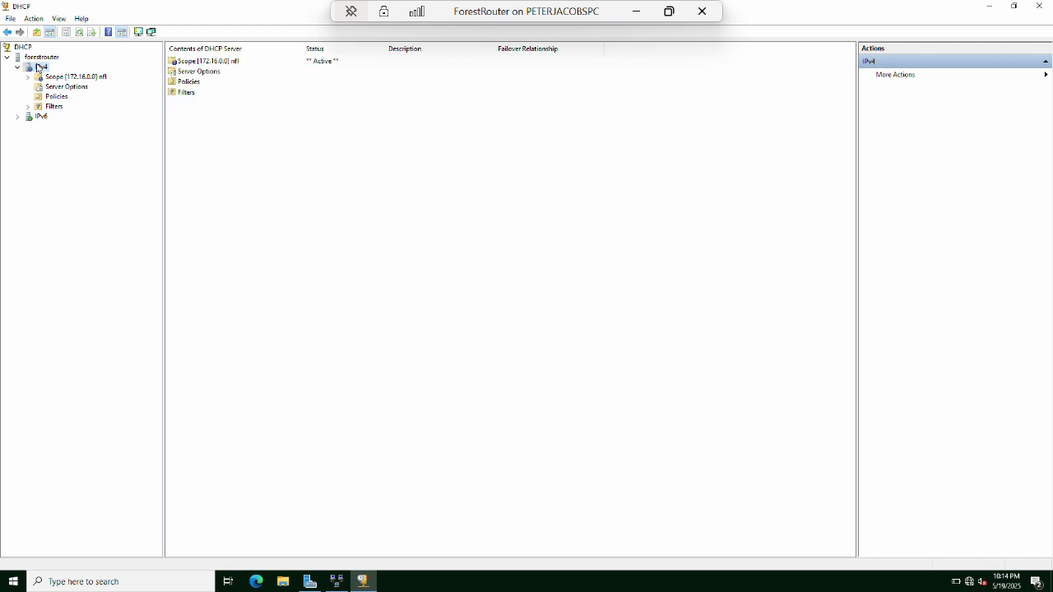
Start another new IPv4 scope and name it afcwest.
click(28, 76)
right_click(38, 67)
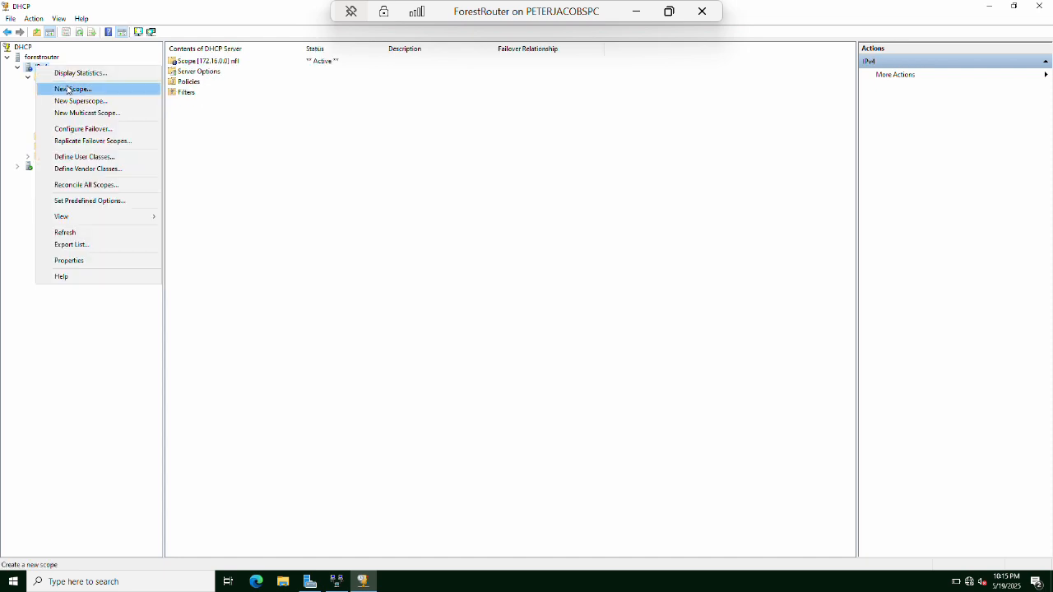
click(68, 88)
click(594, 387)
text(sfcwe)
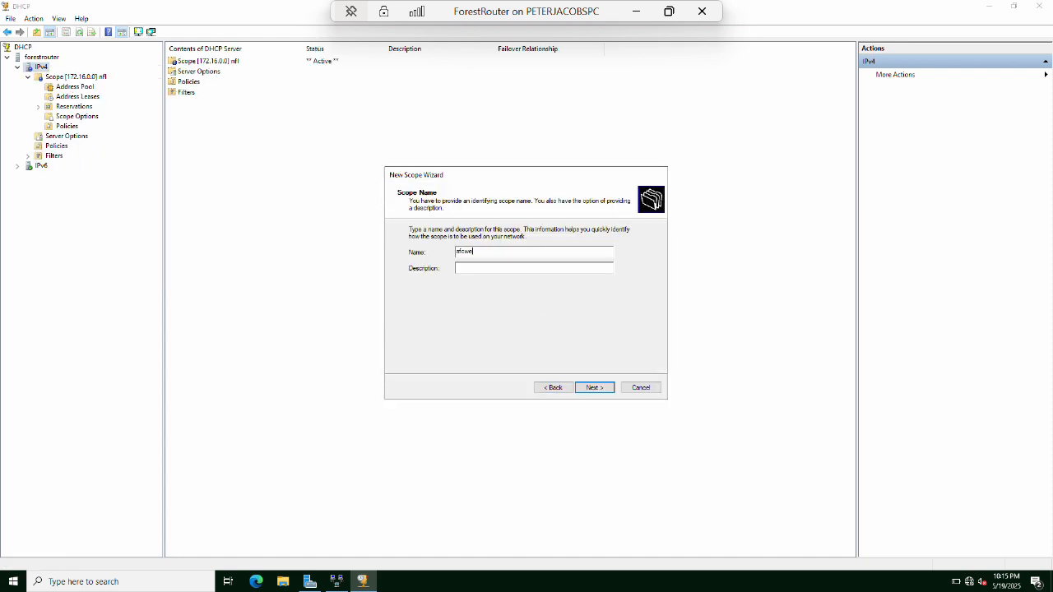
text(st)
key(Return)
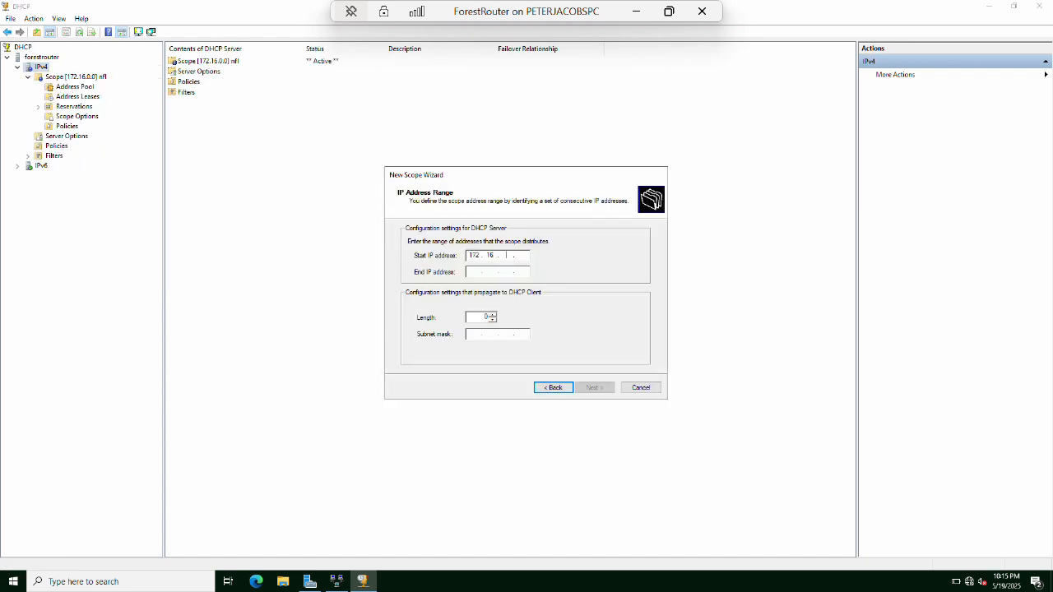
Set the 172.16.1.x range with prefix length 24, add an exclusion, and keep the default lease duration.
text(172.16.1.254)
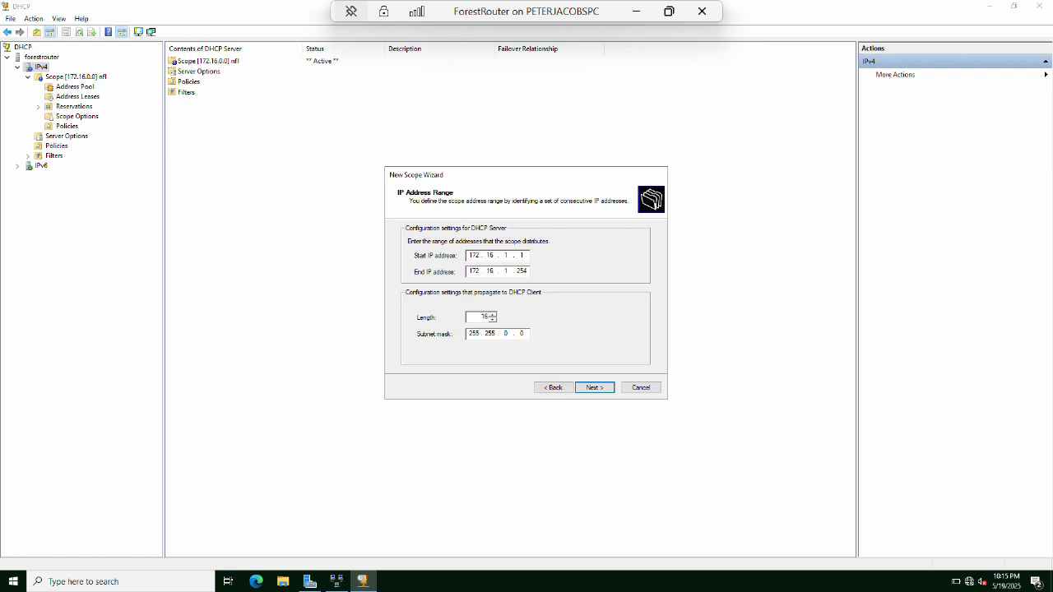
key(Tab)
text(24)
key(Return)
text(172.16.1.1)
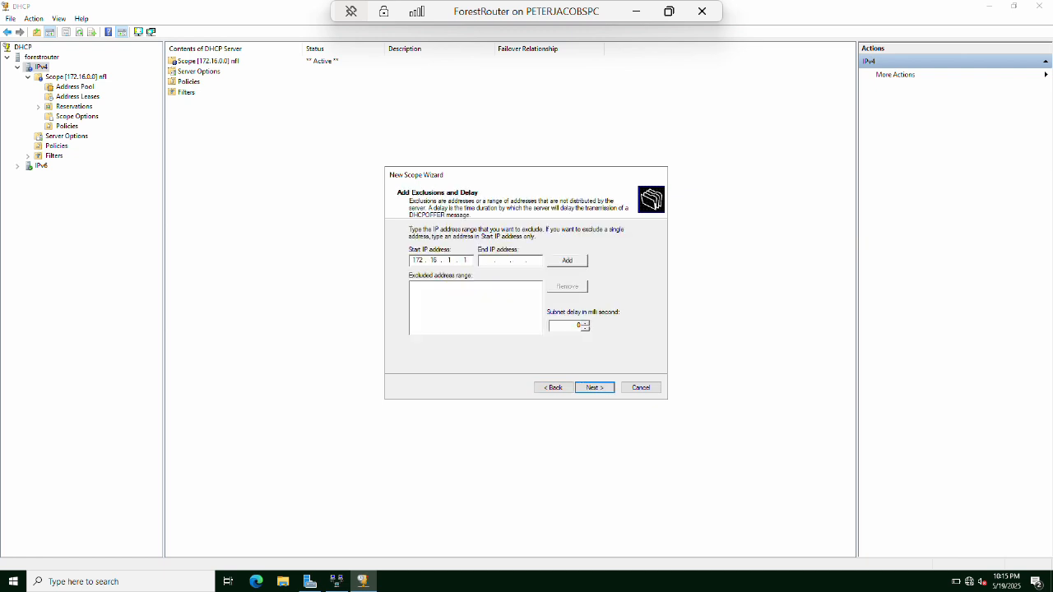
text(2)
key(Tab)
key(Return)
key(Tab)
key(Tab)
key(Tab)
key(Tab)
key(Tab)
key(Tab)
key(Return)
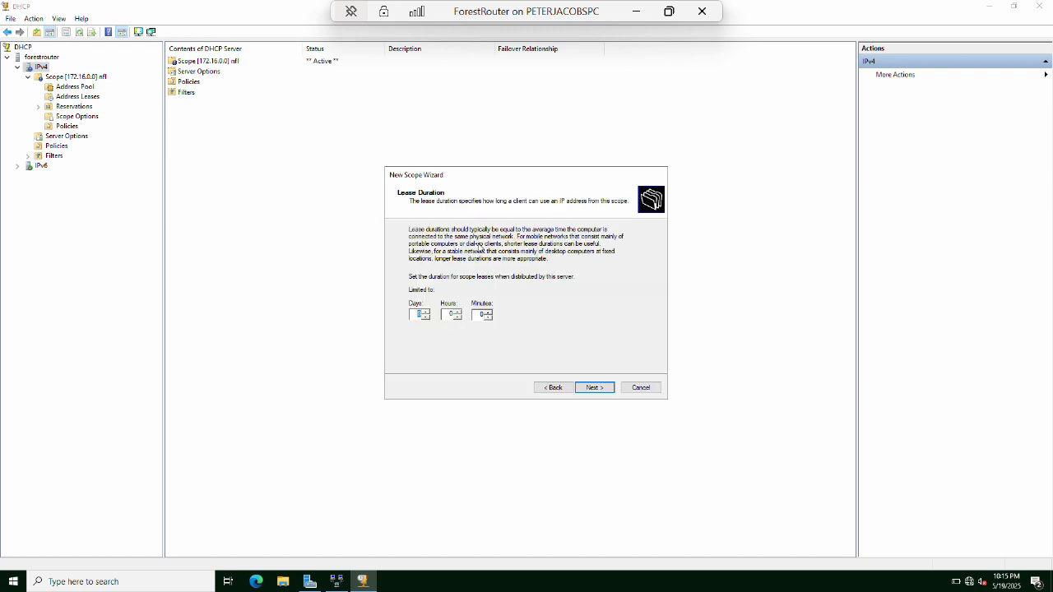
key(Return)
Add gateway 172.16.1.1, keep only DNS server 172.16.1.2, and finish the active afcwest scope.
key(Return)
text(172.1)
text(6.1.1)
key(Tab)
key(Return)
key(Return)
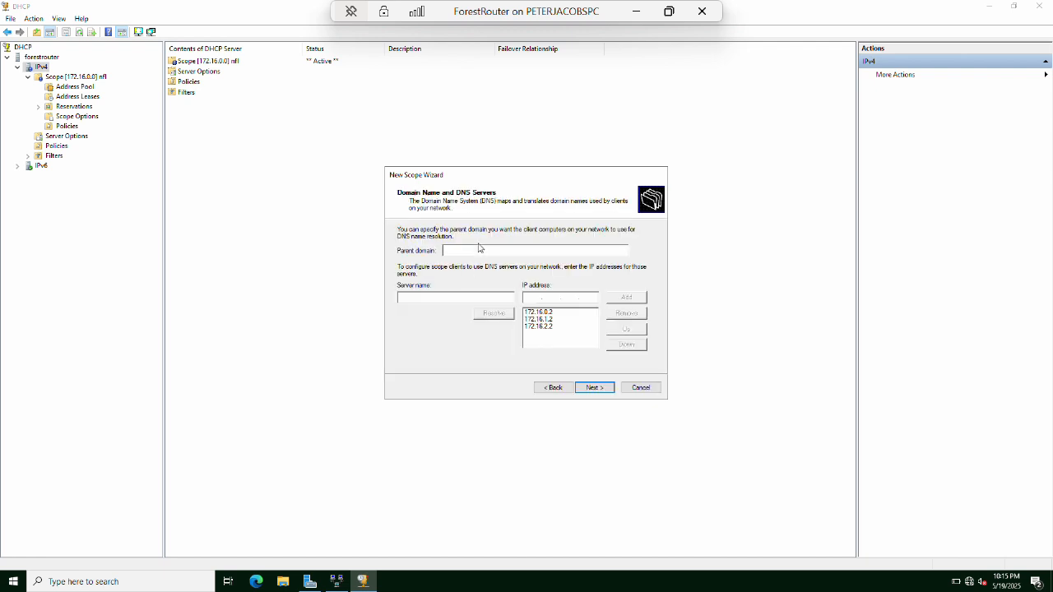
click(546, 326)
click(619, 312)
click(618, 312)
click(598, 298)
key(BackSpace)
key(Return)
key(Return)
key(Return)
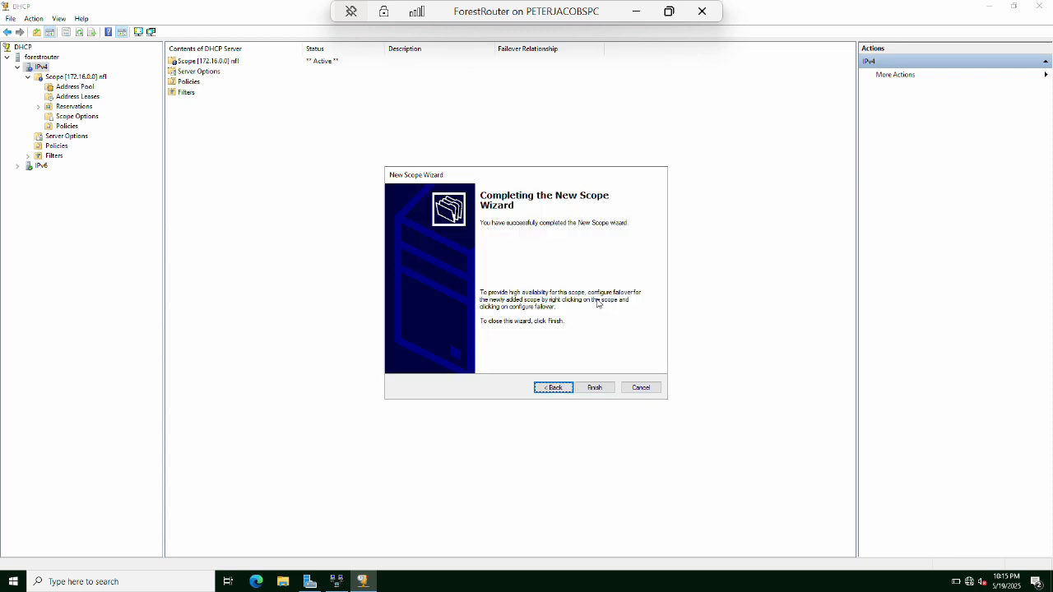
key(Return)
right_click(43, 69)
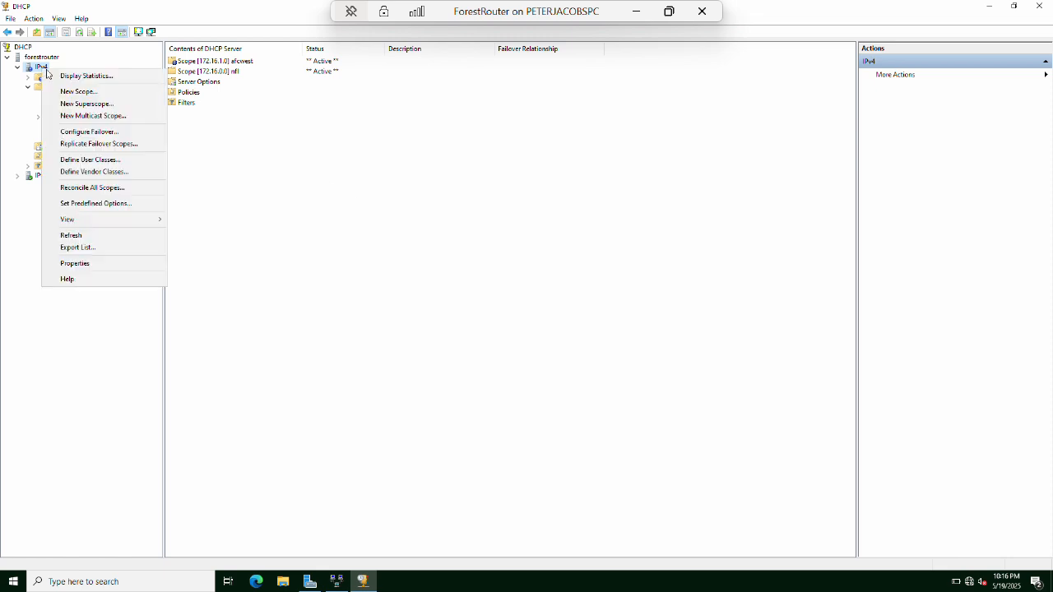
Start a third new IPv4 scope named nfcnorth.
click(69, 92)
click(595, 388)
text(nfcnorth)
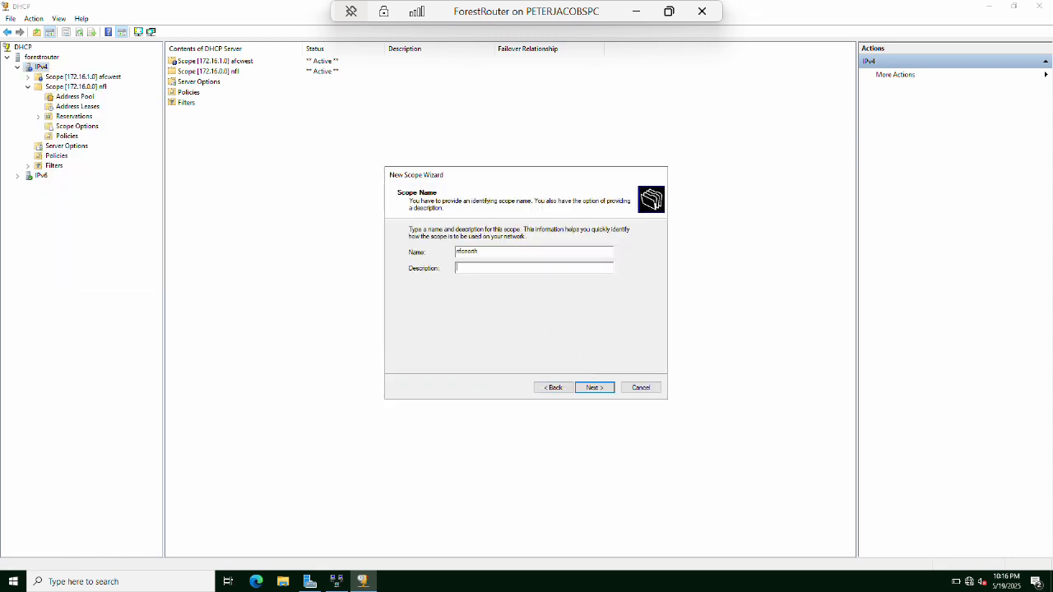
key(Return)
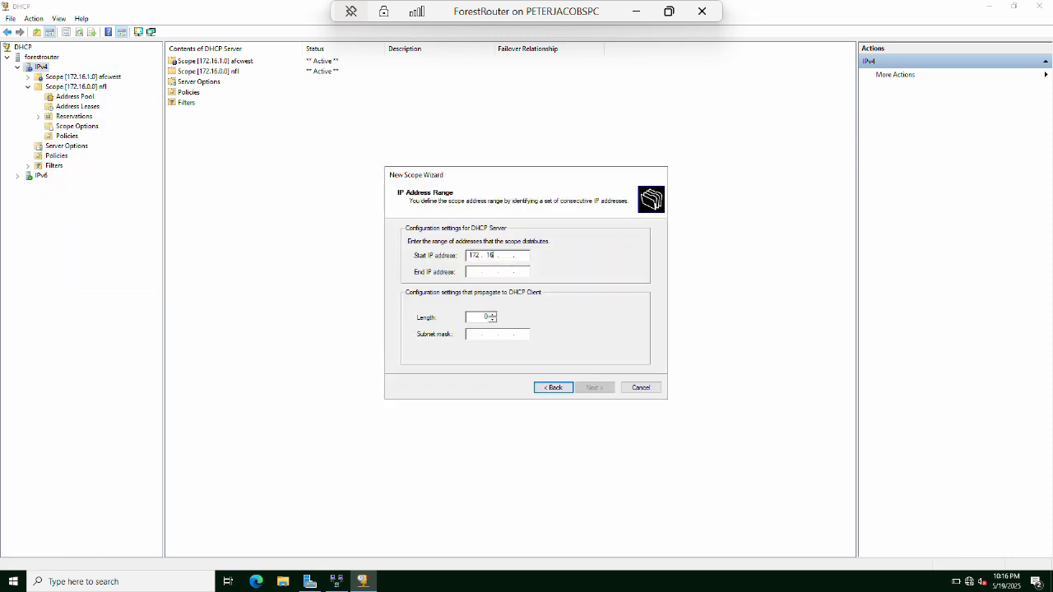
Set the 172.16.2.x address range with prefix length 24.
key(Tab)
text(1)
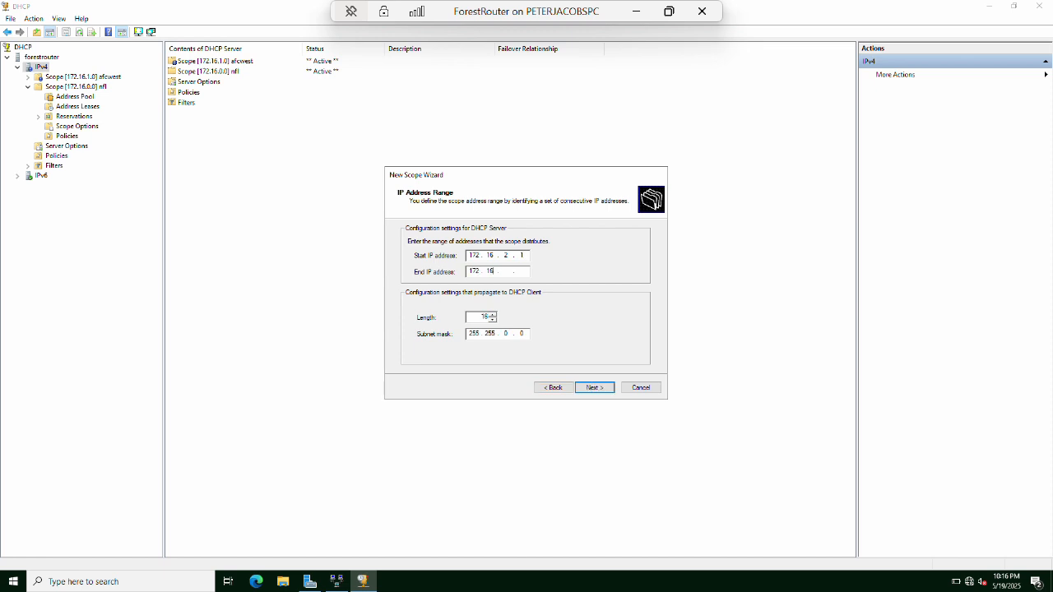
key(Tab)
text(24)
key(Return)
Exclude 172.16.2.1–172.16.2.2 and set the lease duration.
text(172.)
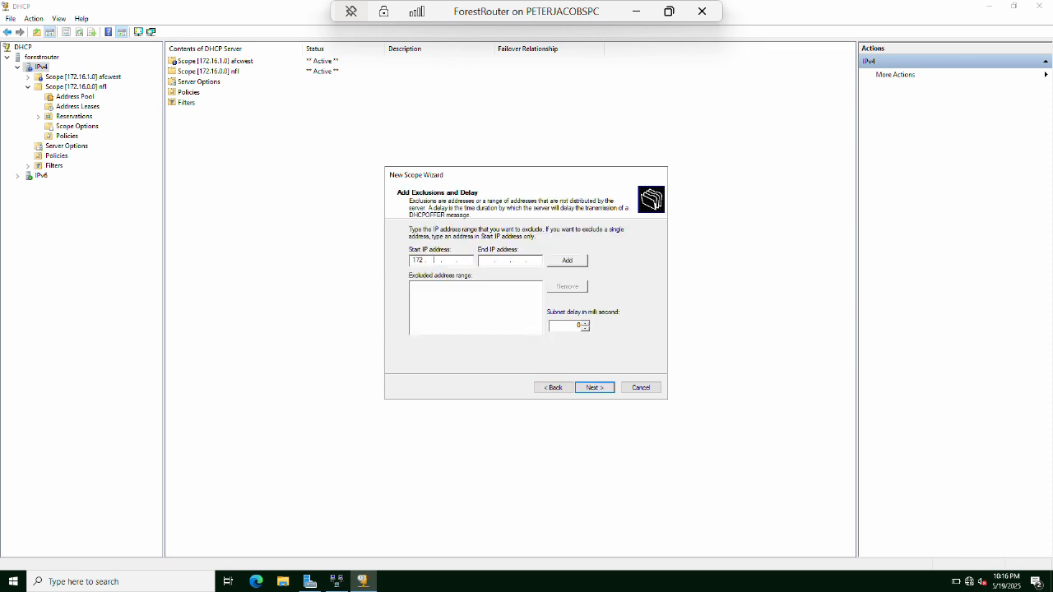
text(16.2.1)
key(Tab)
key(Return)
key(Tab)
key(Tab)
key(Tab)
key(Tab)
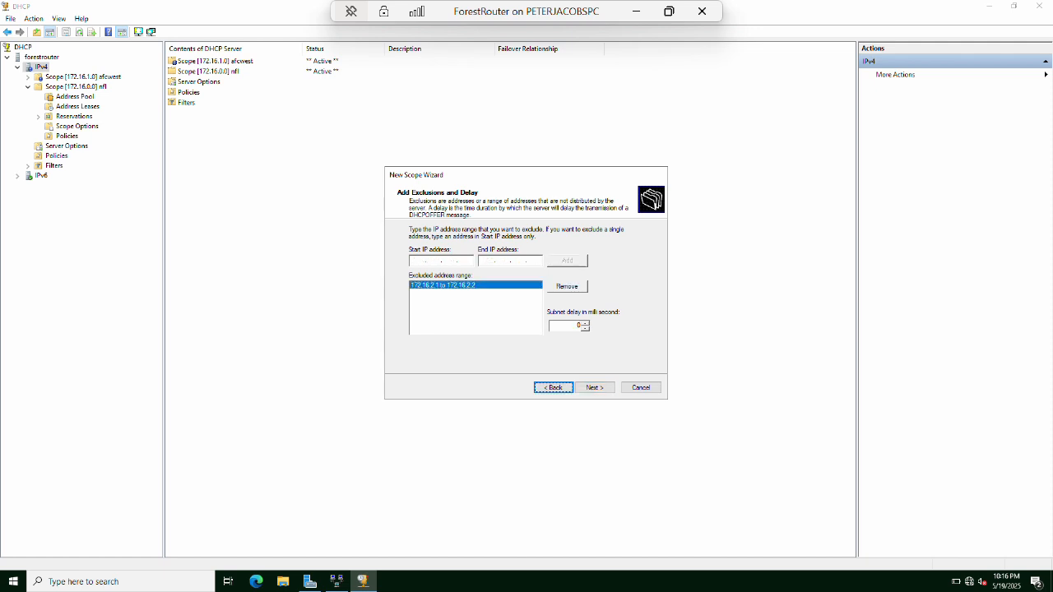
key(Tab)
key(Return)
text(1)
key(Tab)
key(Tab)
key(Return)
Add gateway 172.16.2.1 and remove DNS 172.16.1.2 and 172.16.0.2, keeping 172.16.2.2.
key(Return)
text(172.16.2.1)
key(Return)
key(Return)
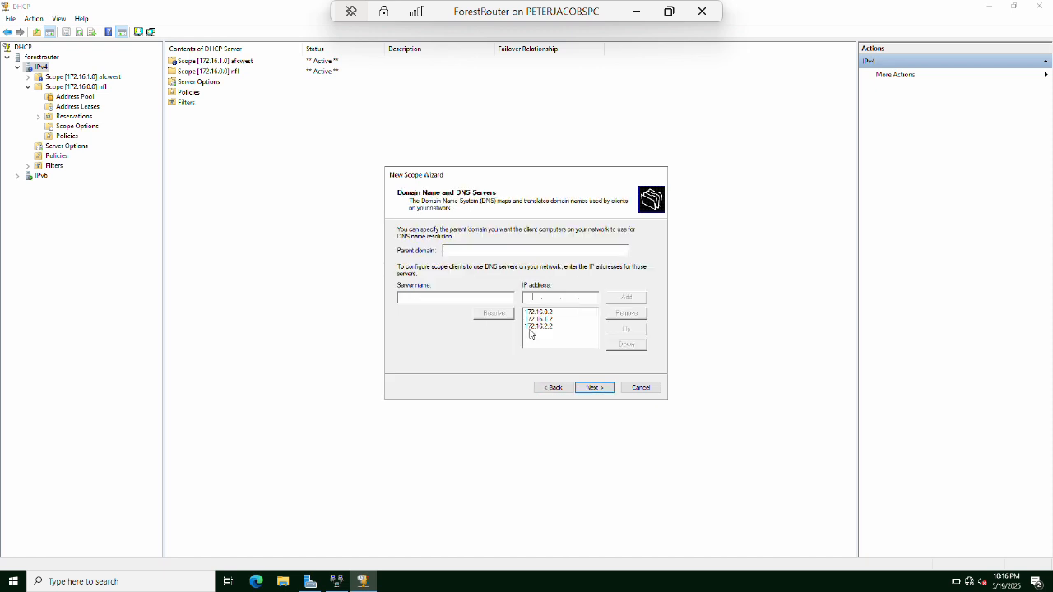
click(548, 320)
click(619, 319)
click(548, 312)
click(626, 313)
click(594, 297)
key(BackSpace)
key(BackSpace)
key(BackSpace)
key(BackSpace)
key(BackSpace)
key(BackSpace)
key(BackSpace)
key(BackSpace)
key(BackSpace)
key(BackSpace)
click(547, 317)
Skip WINS and finish the nfcnorth scope with it activated.
click(594, 387)
click(594, 389)
click(594, 390)
click(594, 388)
Refresh the scope list to check the new scopes, then close the DHCP console.
click(80, 32)
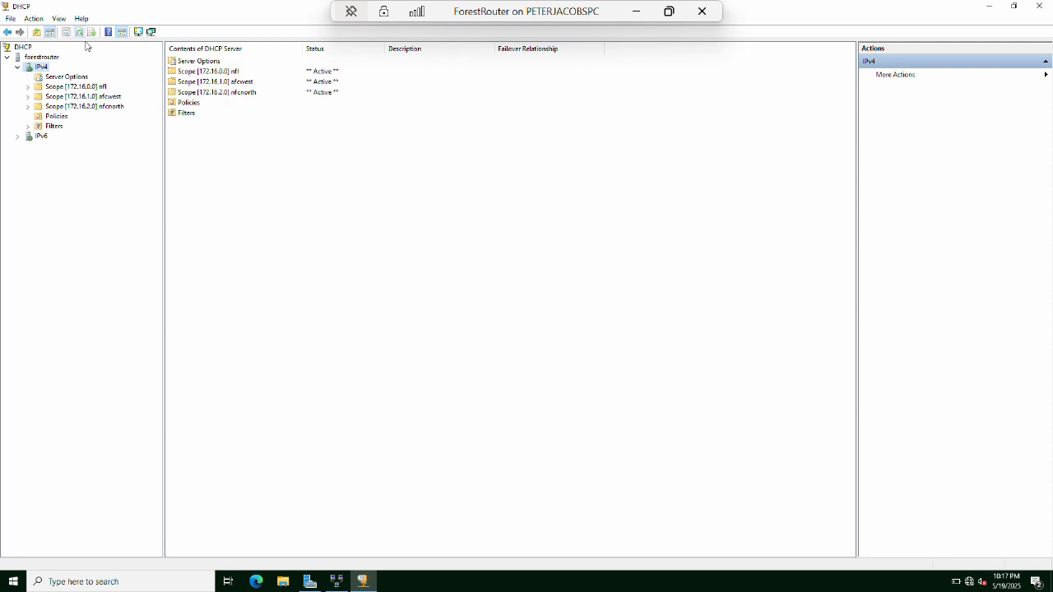
double_click(88, 87)
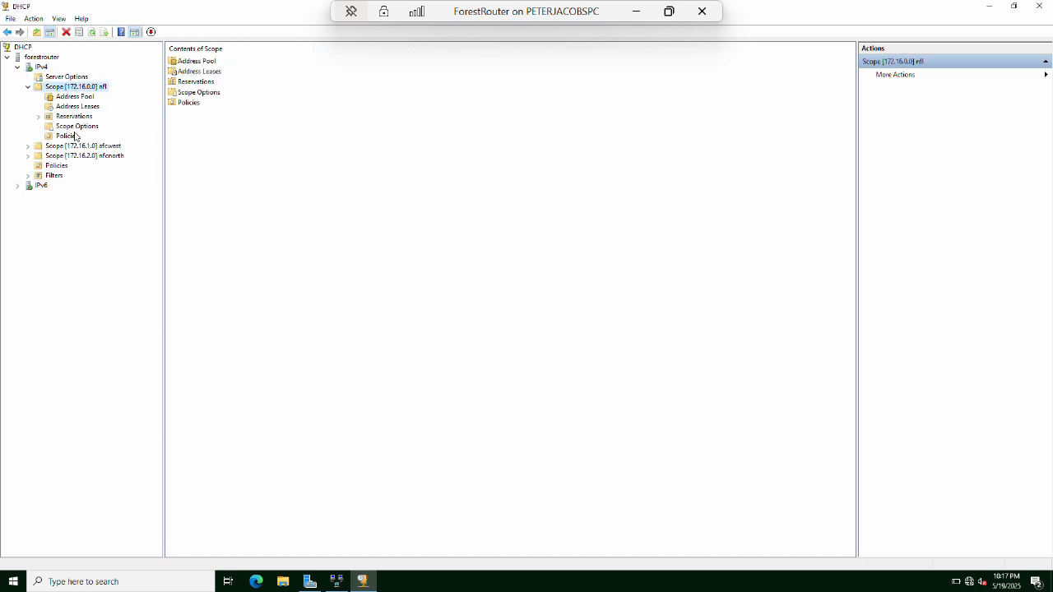
click(29, 87)
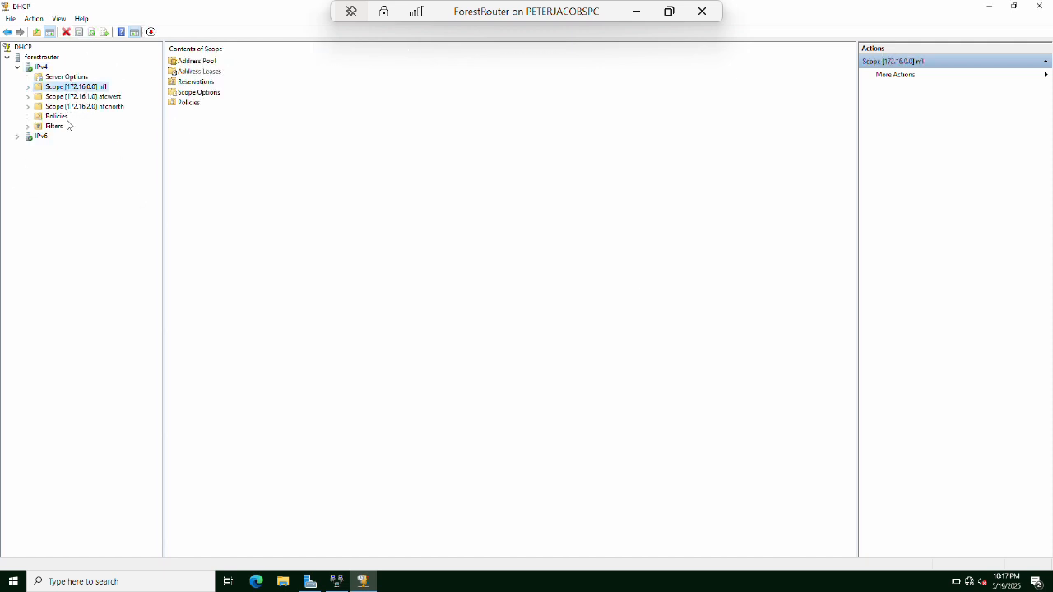
click(91, 33)
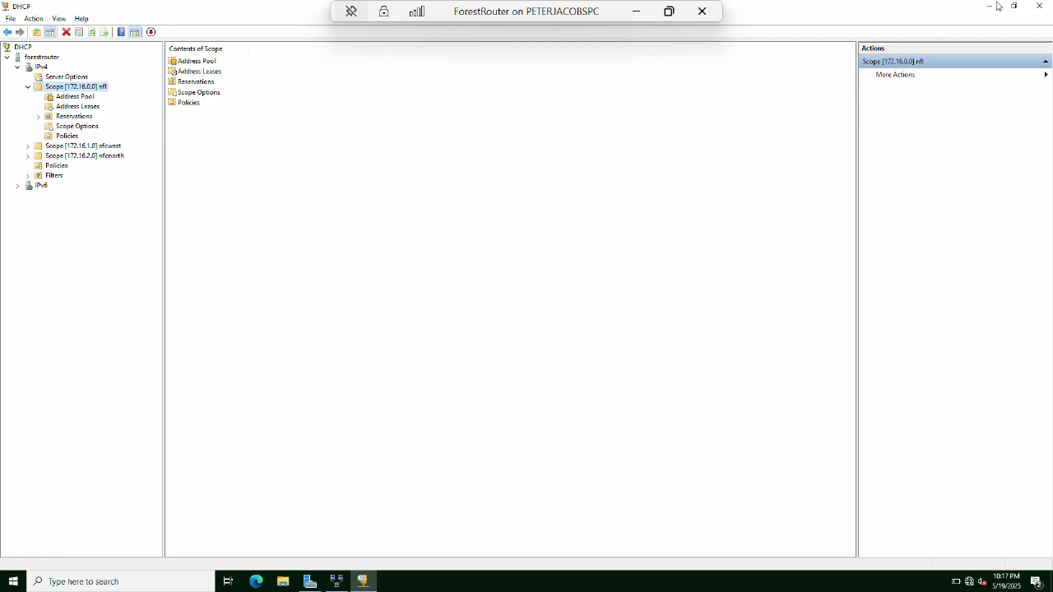
click(1038, 8)
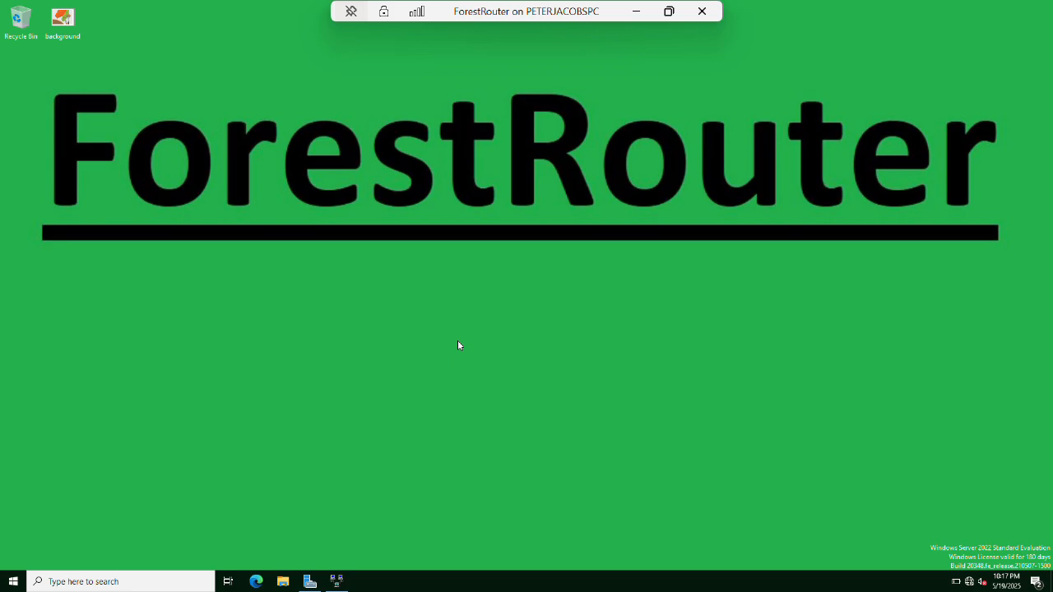
Switch from ForestRouter to the AFCWestdc session and launch a Command Prompt.
click(636, 11)
mouse_move(239, 582)
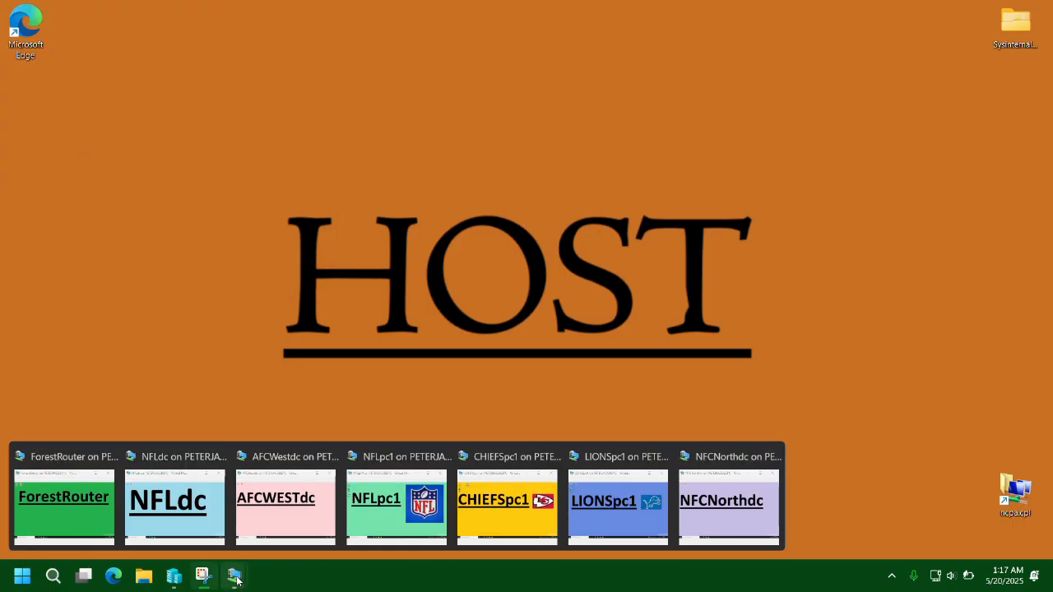
click(287, 503)
text(cmd)
key(Return)
Ping nfl.com, then ping nfcnorth.com.
text(ping nfl.com)
key(Return)
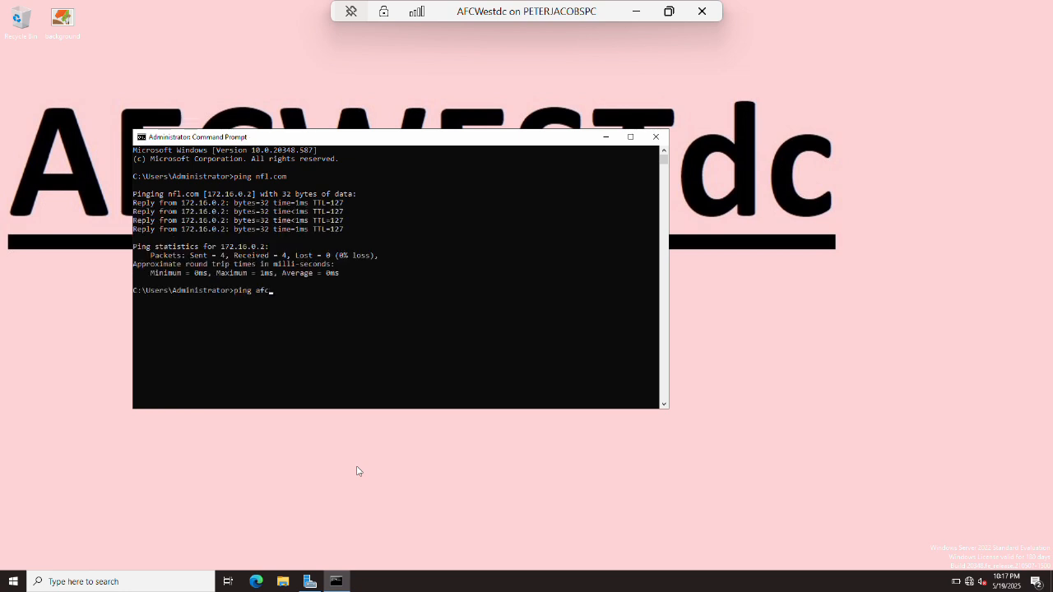
text(ping nfcnorth.com)
key(Return)
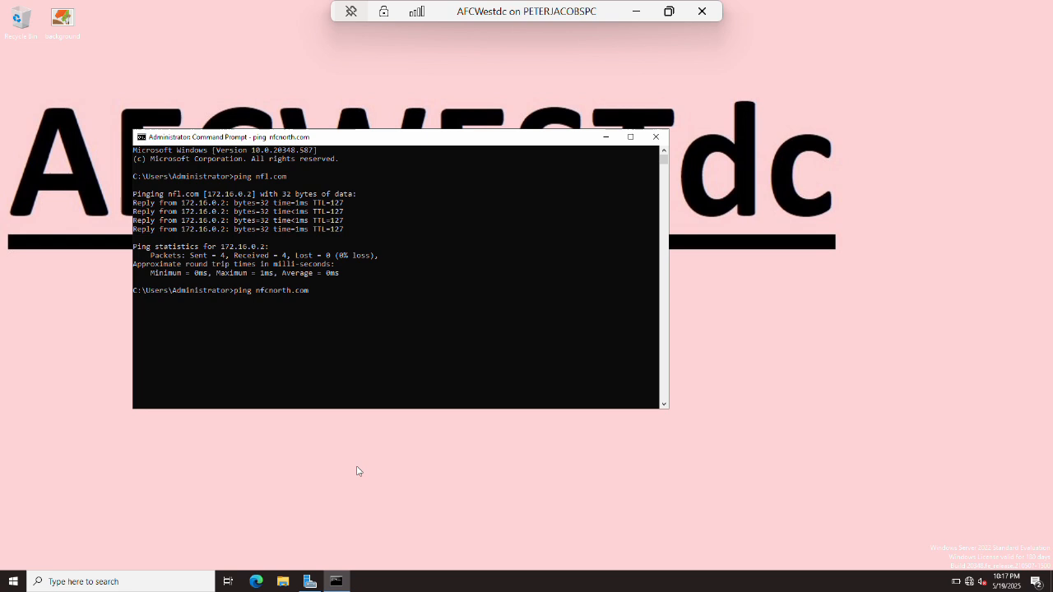
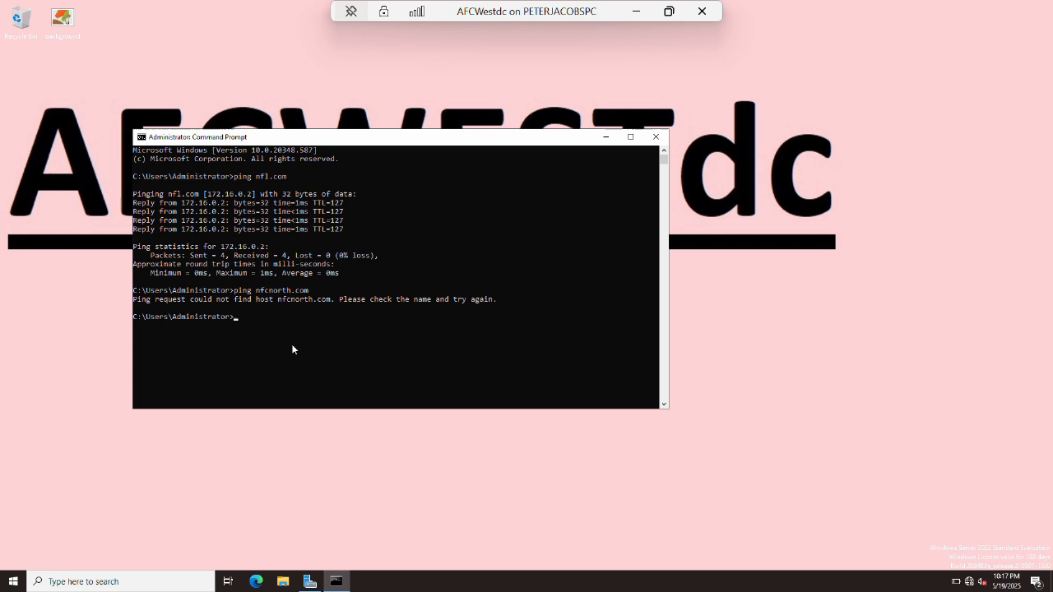
Minimize AFCWestdc's Command Prompt and its remote session to get back to the host desktop.
click(606, 136)
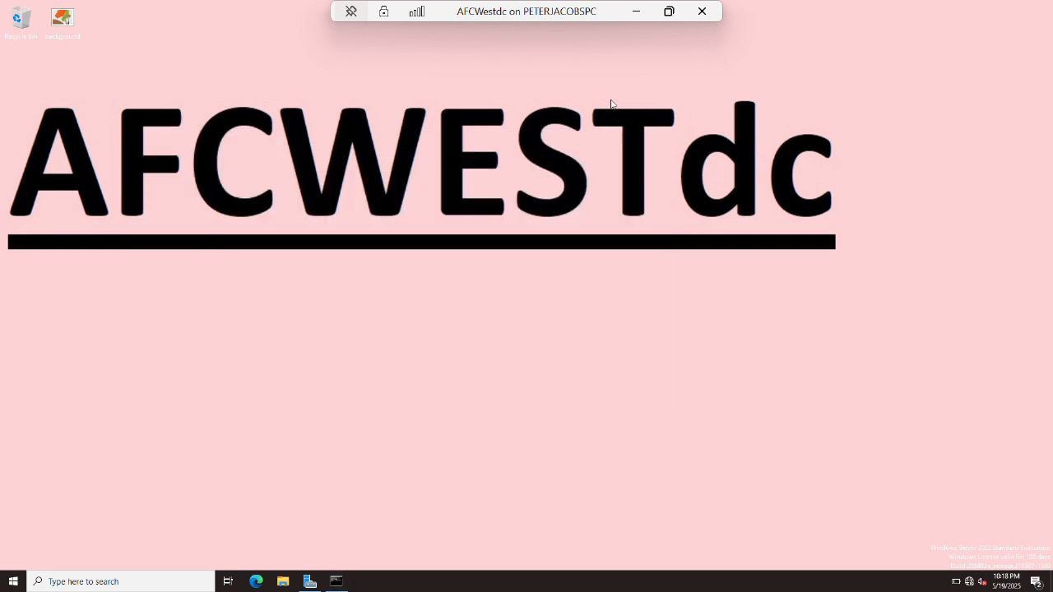
click(636, 11)
Switch to the NFLdc session and stop the running ping in Command Prompt.
mouse_move(242, 579)
click(174, 506)
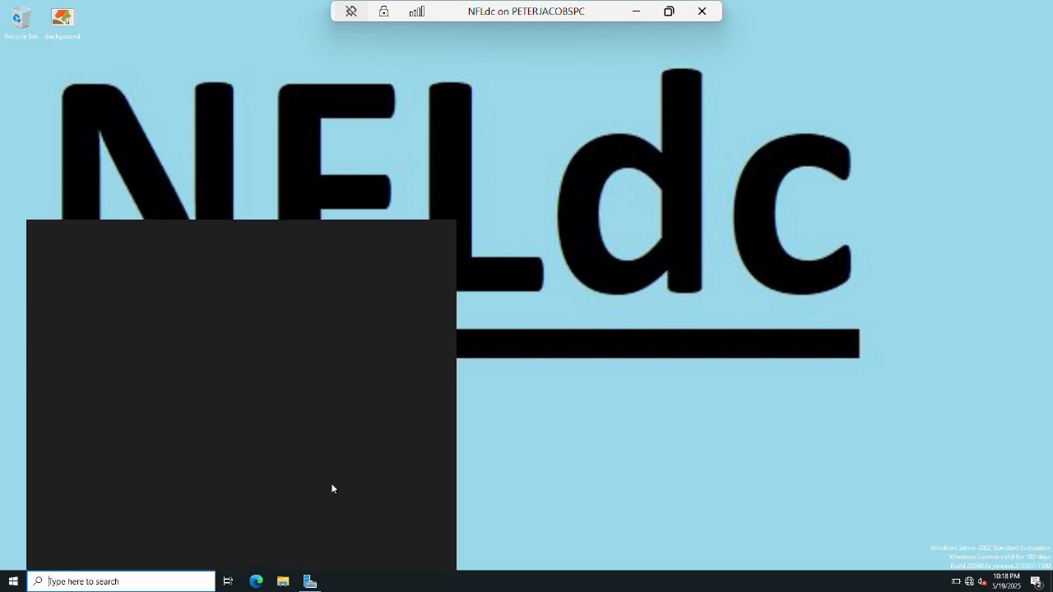
text(ping afcwest.com)
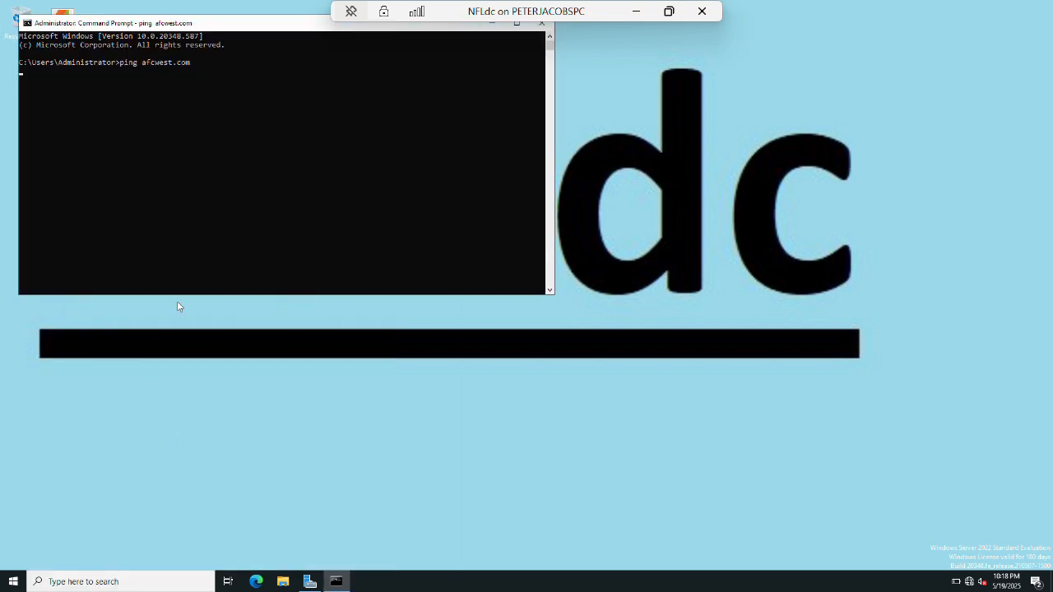
key(ctrl+c)
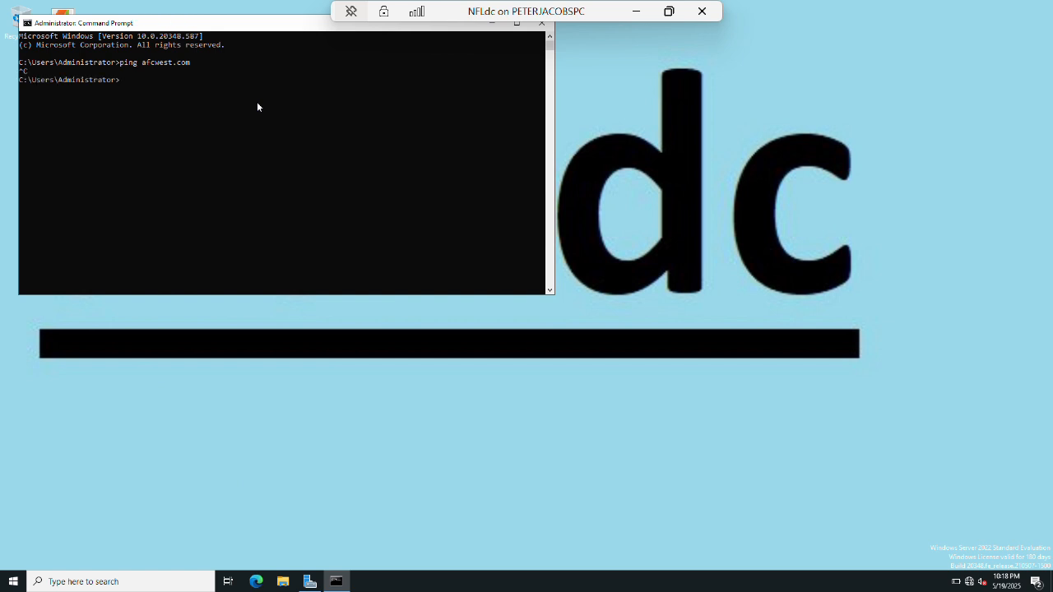
Open DNS Manager on NFLdc from the start search.
key(super+d)
key(super)
text(dns)
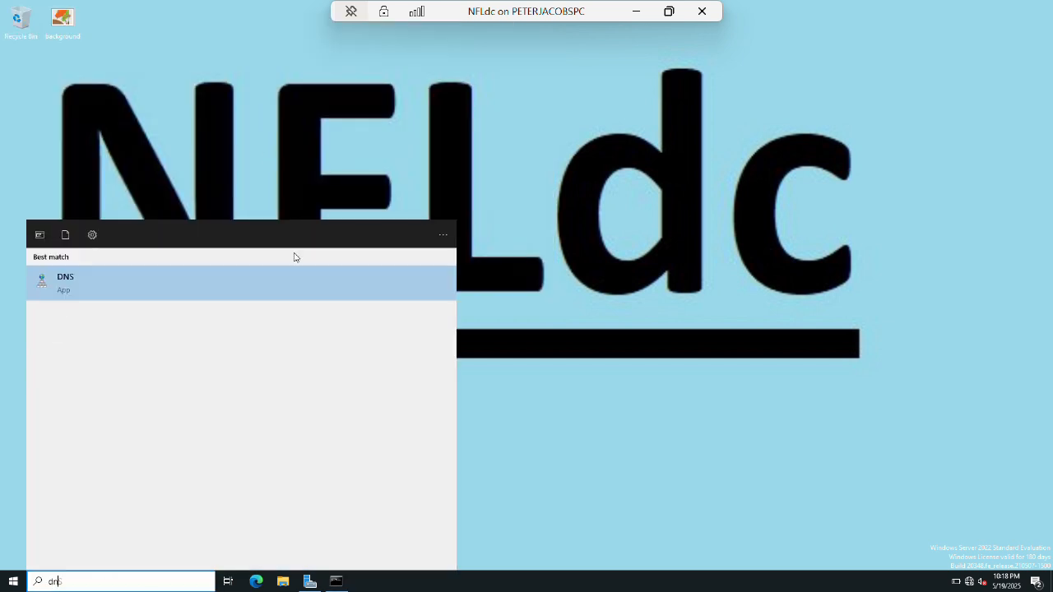
key(Return)
Add a conditional forwarder for afcwest.com with master server 172.16.1.2.
click(76, 126)
right_click(77, 128)
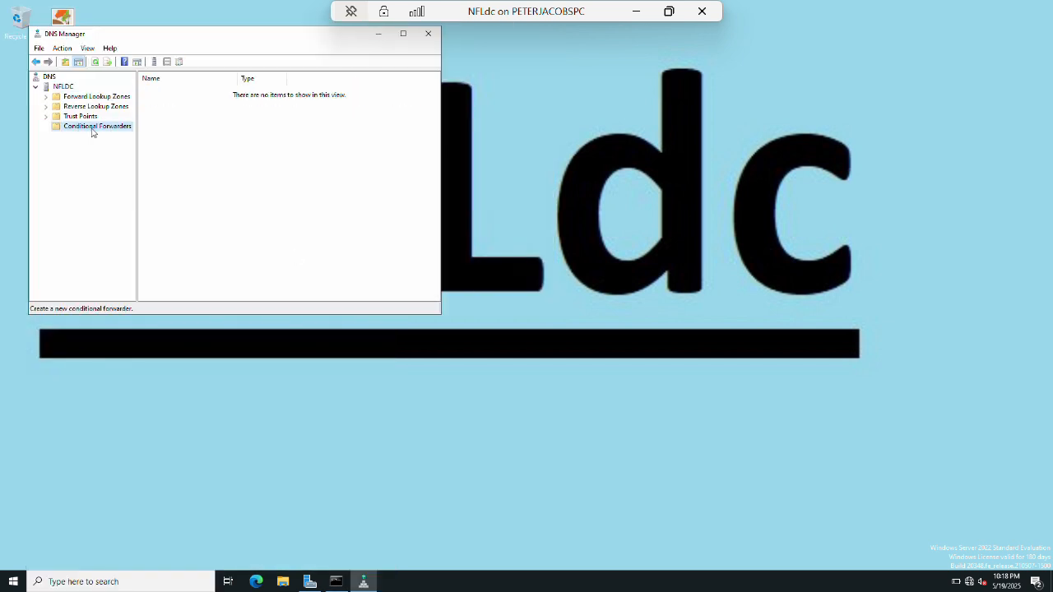
click(95, 130)
text(afcwest.com)
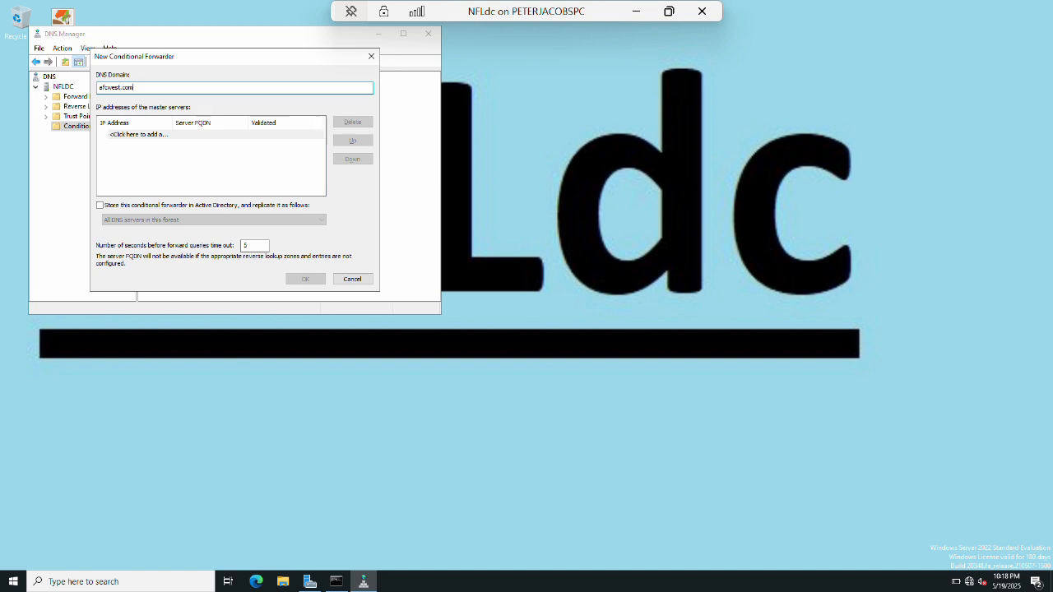
key(Tab)
text(172.)
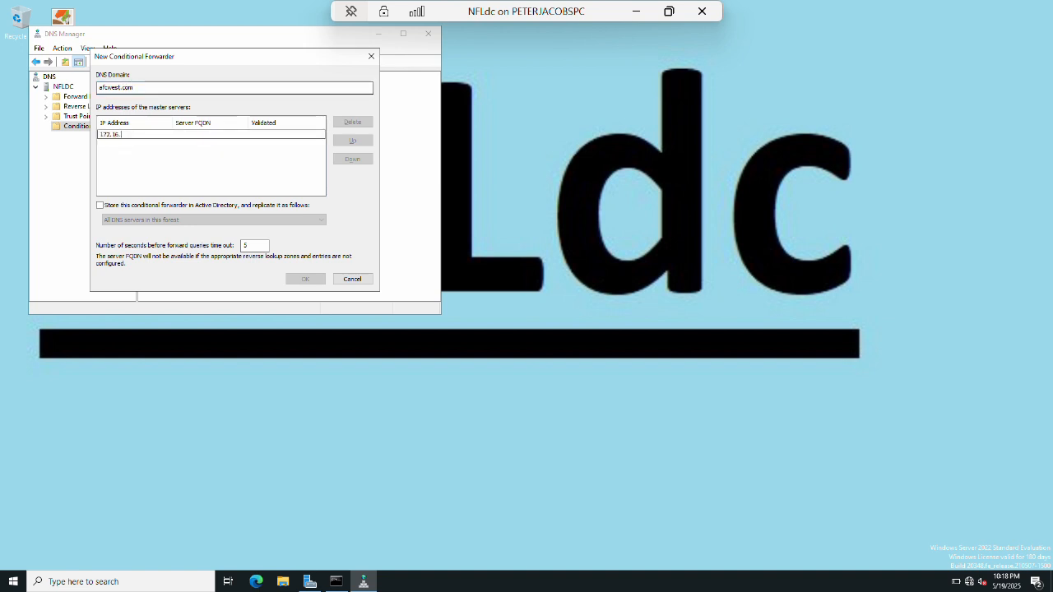
text(16.1.2)
key(Return)
Add a second conditional forwarder for nfcnorth.com with master server 172.16.2.2.
key(Return)
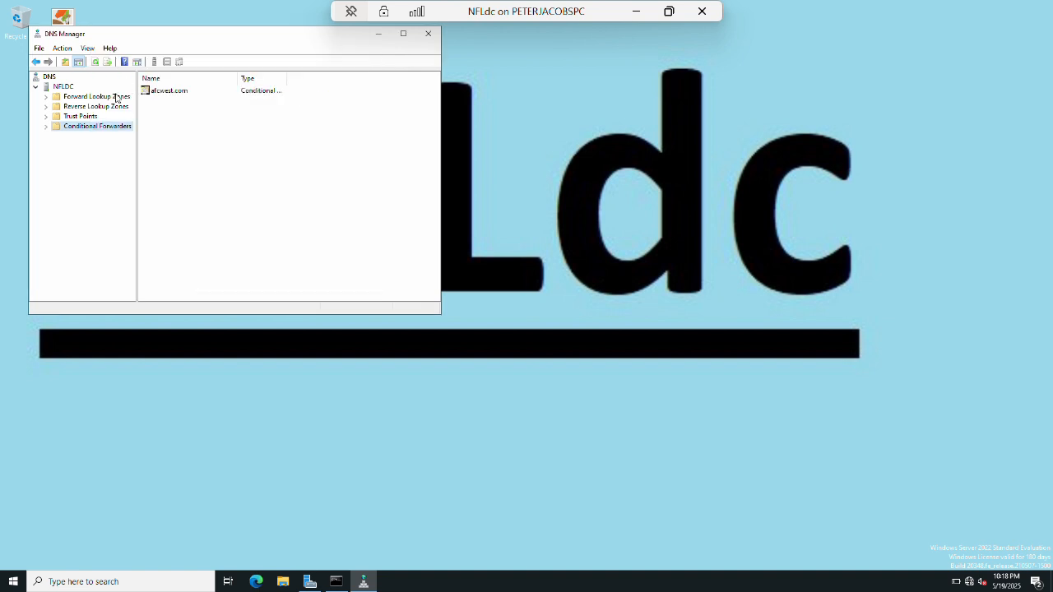
right_click(79, 132)
click(105, 136)
text(nfcnorth.com)
key(Tab)
text(172.16.2.2)
key(Return)
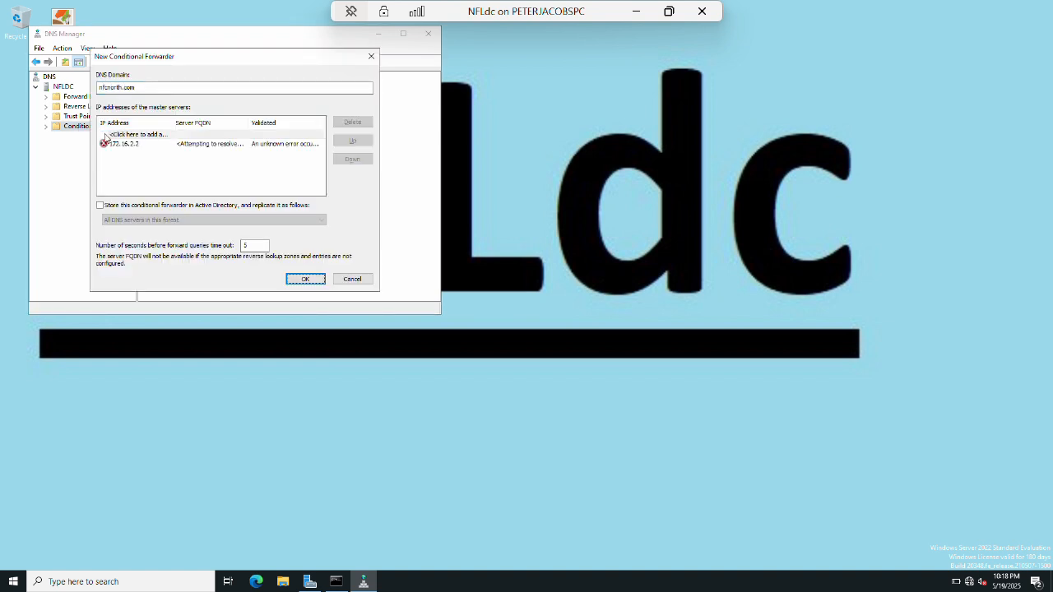
key(Return)
Ping afcwest.com and nfcnorth.com from Command Prompt, then show the desktop.
click(338, 578)
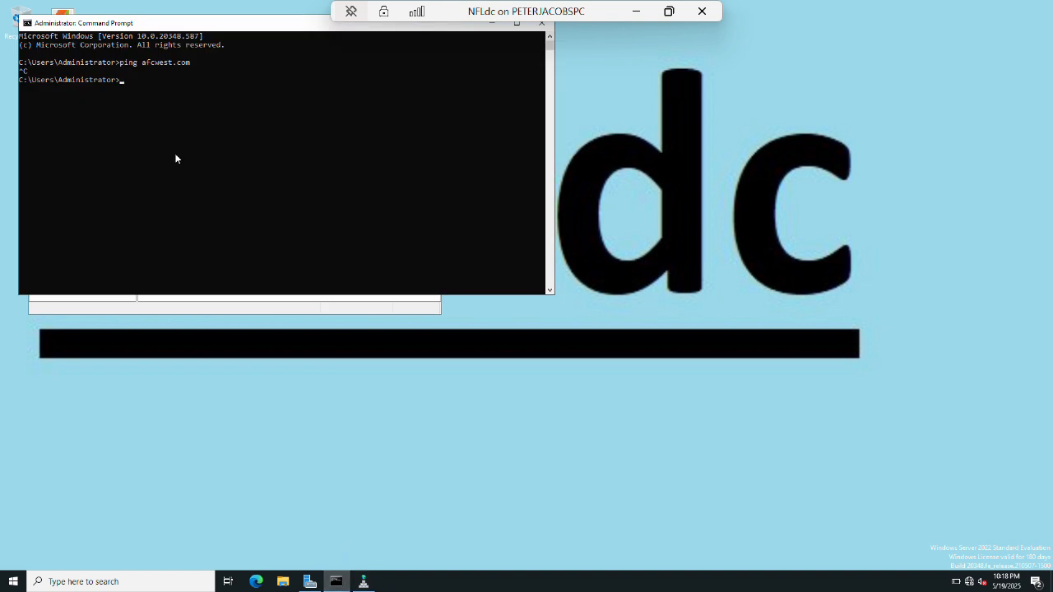
text(ping afcwest.com)
key(Return)
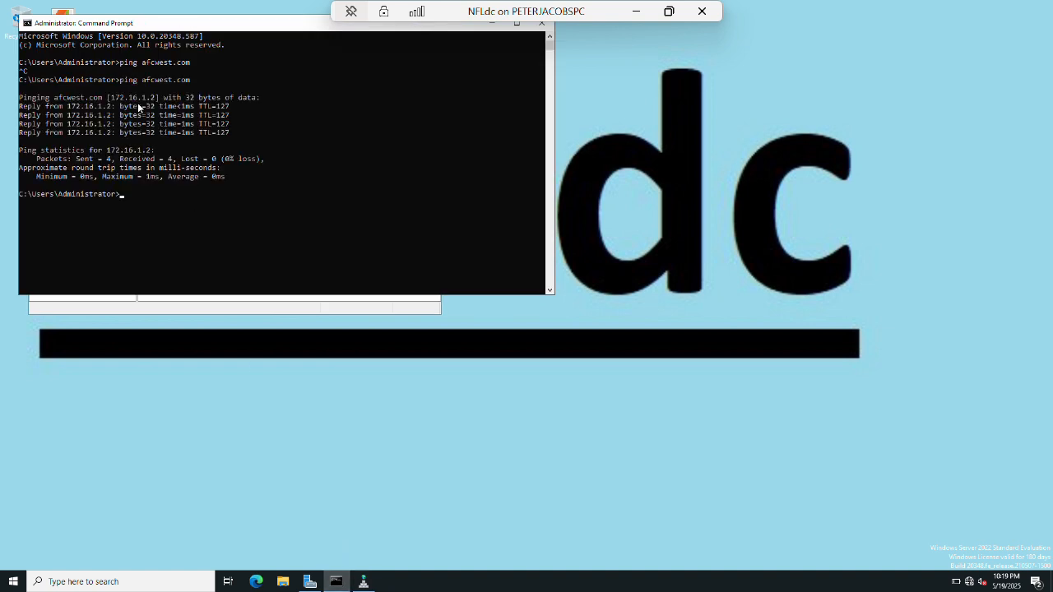
text(ping nfcnorth.com)
key(Return)
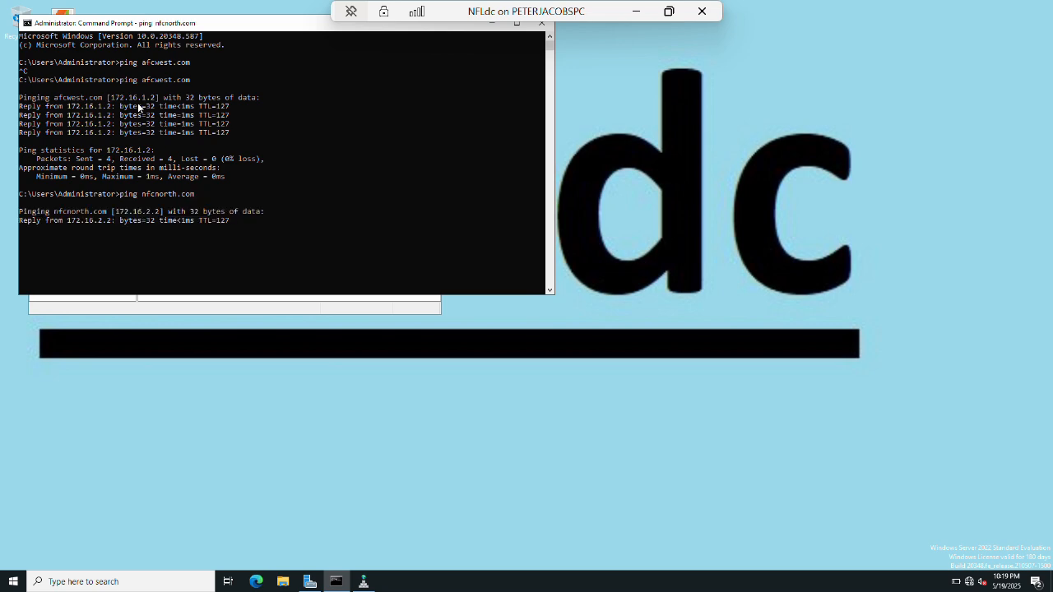
key(super+d)
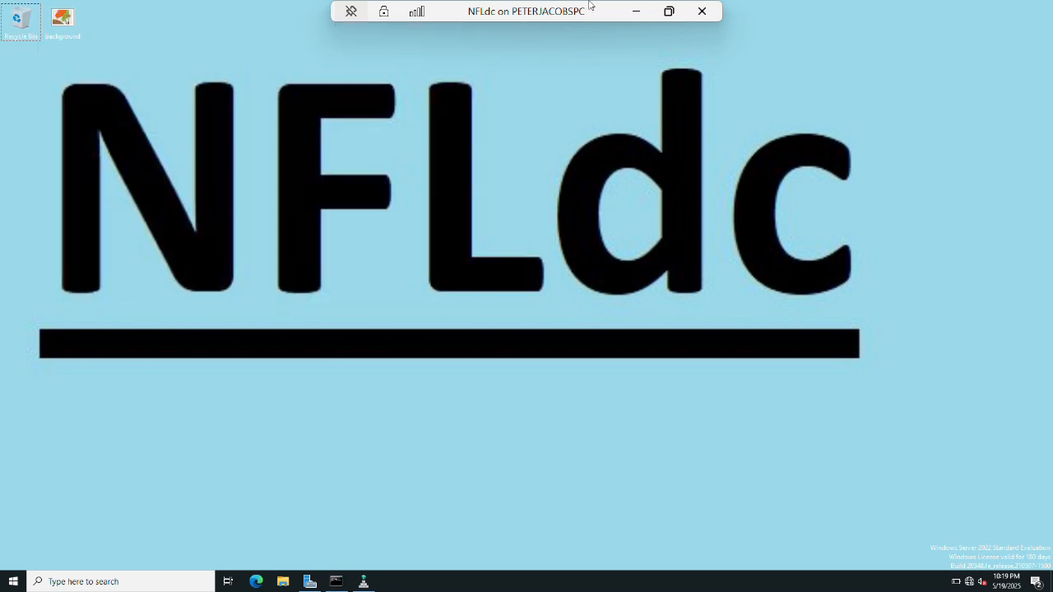
Minimize the NFLdc session and switch to the AFCWestdc server session.
click(636, 12)
click(245, 575)
click(271, 500)
key(super+s)
key(Escape)
In AFCWestdc's DNS Manager, add an nfcnorth.com conditional forwarder to 172.16.2.2.
click(73, 118)
right_click(71, 118)
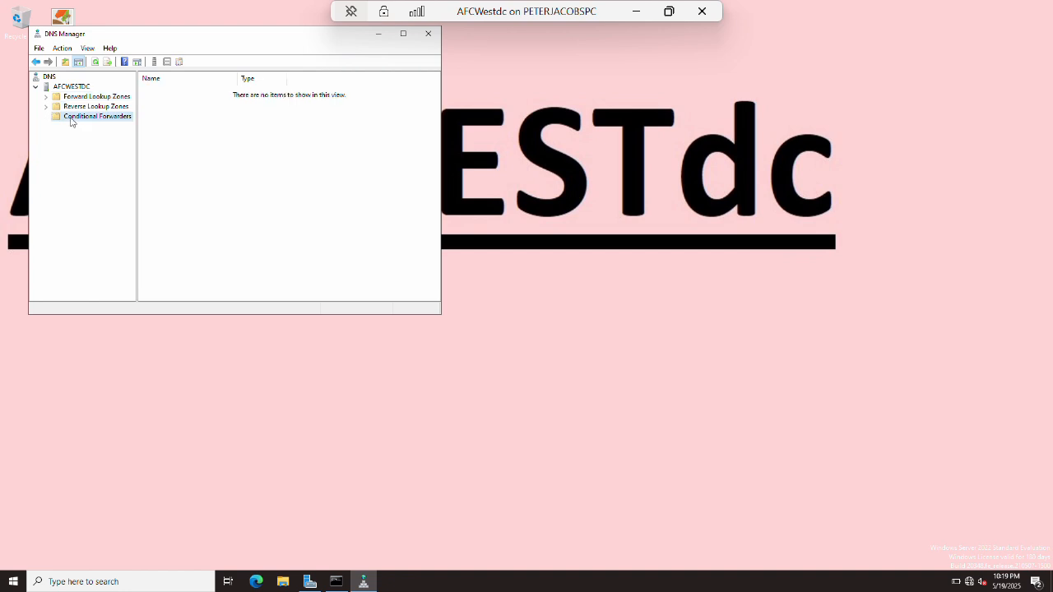
click(123, 123)
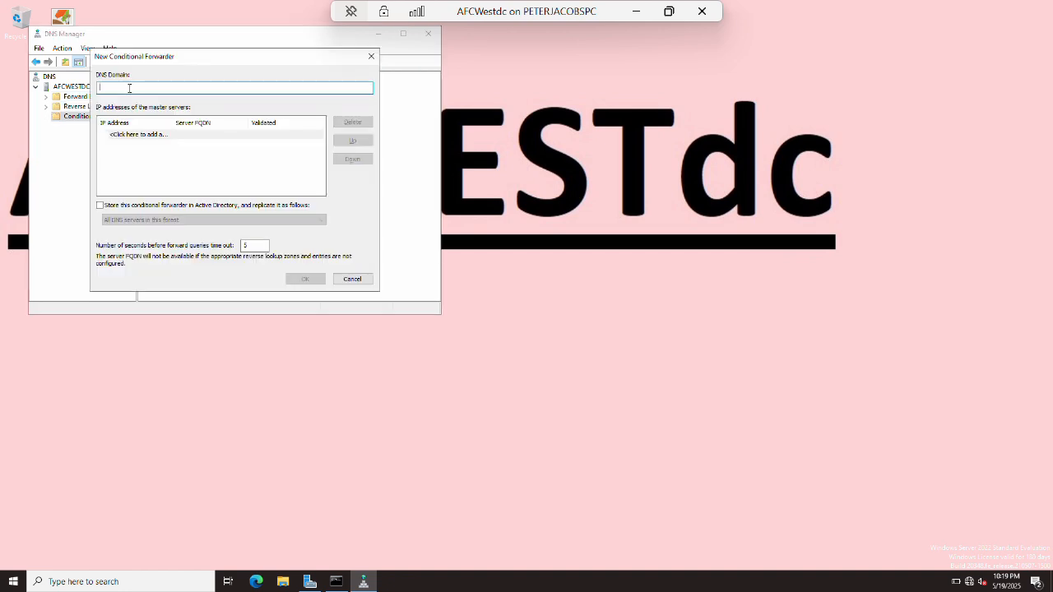
text(nfcnorth.com)
key(Tab)
text(172)
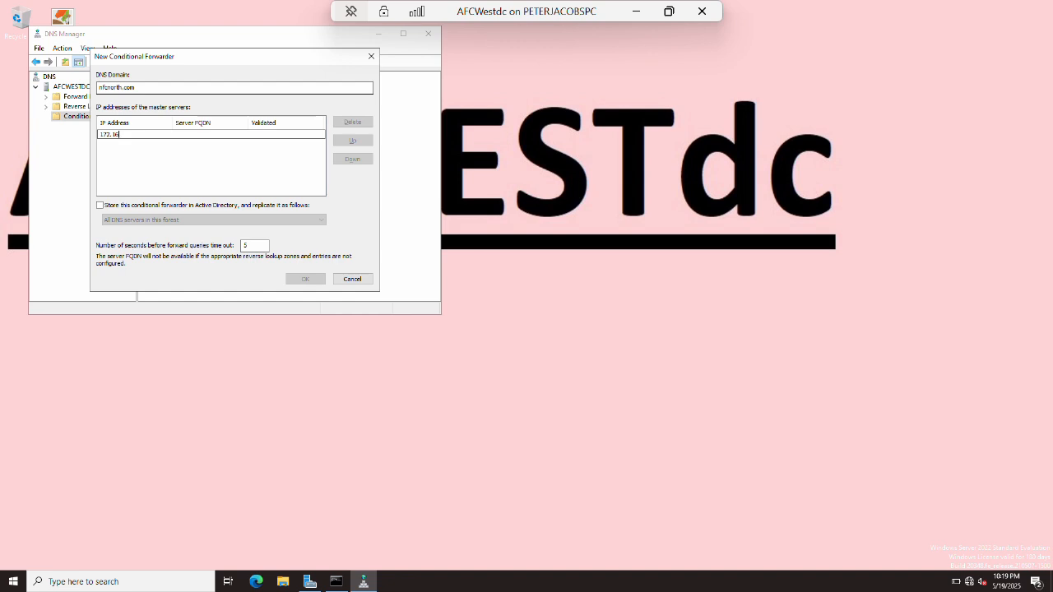
text(.16.2.2)
key(Return)
key(Return)
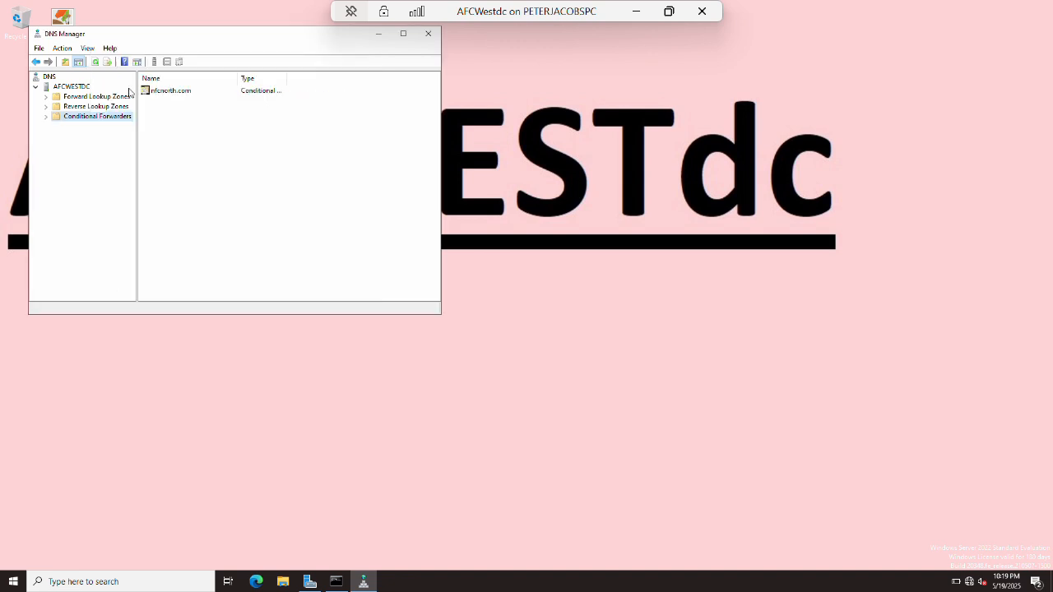
Re-run the ping to nfcnorth.com in Command Prompt, then show the desktop.
key(alt+Tab)
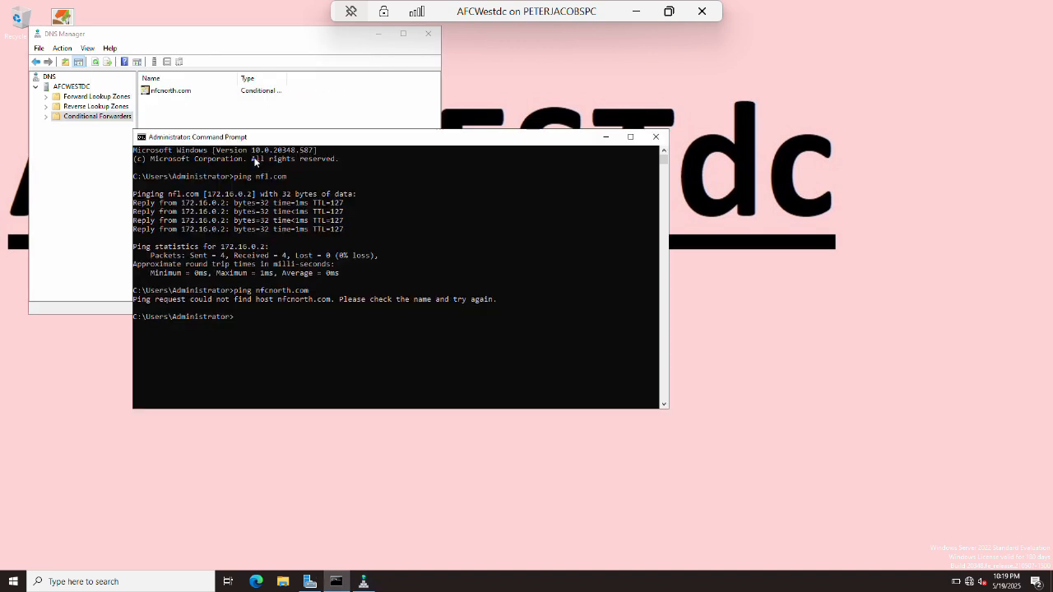
key(BackSpace)
key(Return)
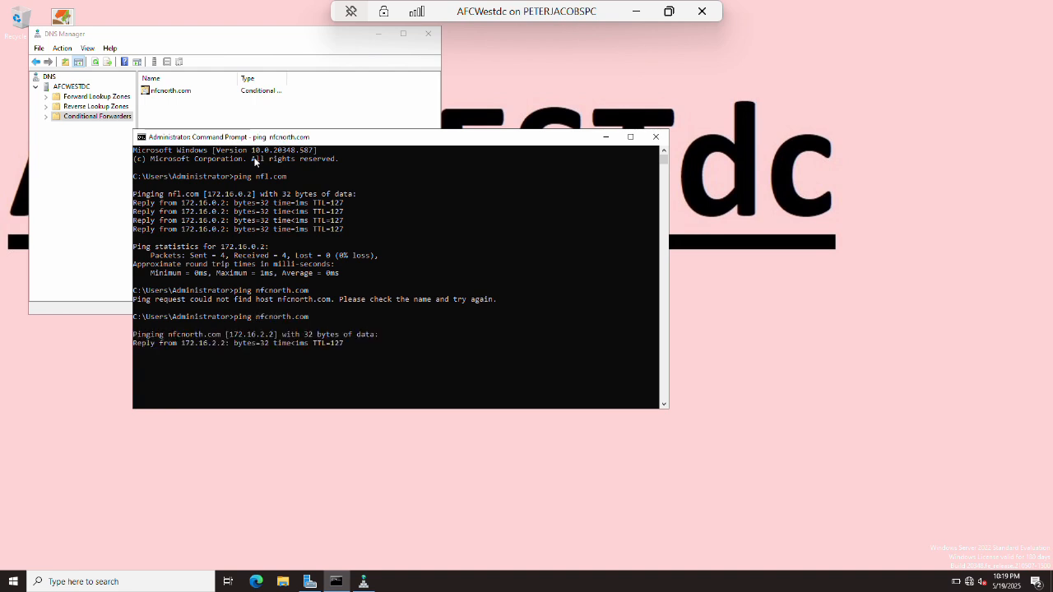
key(super+d)
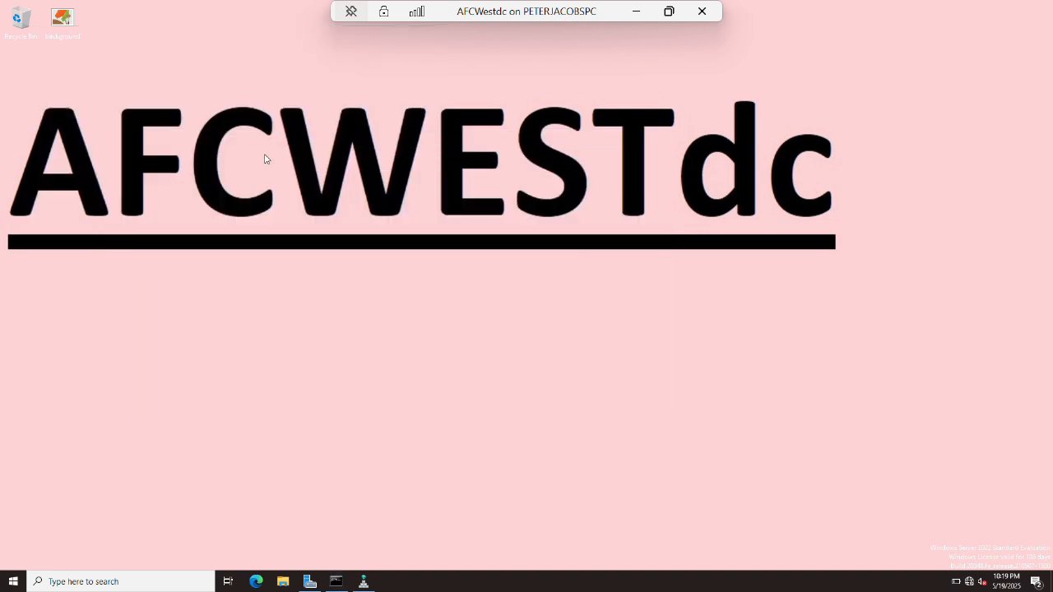
Review the Ethernet adapter's IPv4 settings, close everything, and minimize the AFCWestdc session.
key(super+r)
text(\\)
key(Return)
click(292, 196)
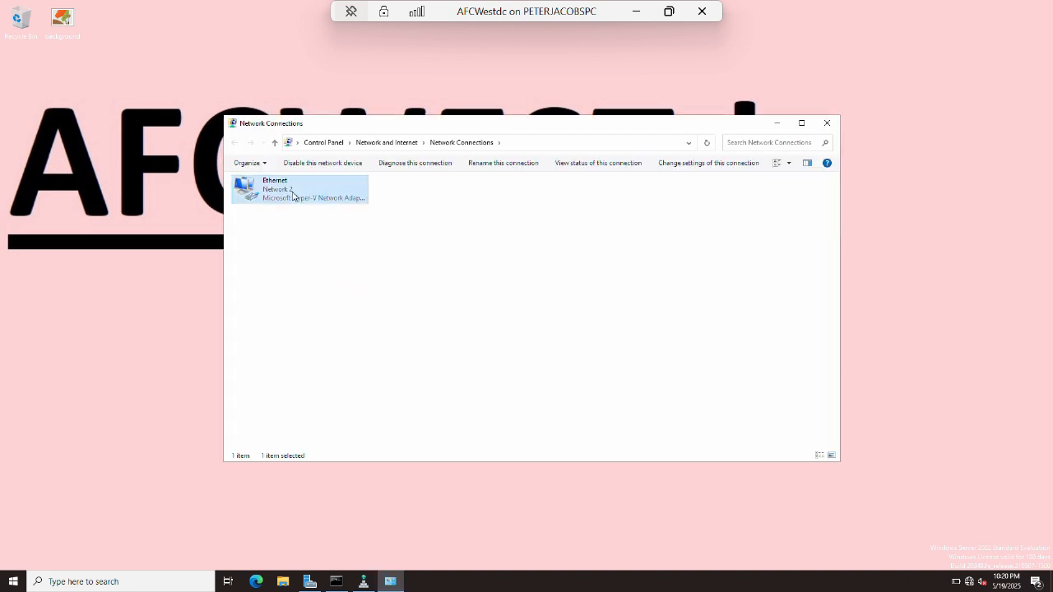
double_click(293, 196)
double_click(312, 284)
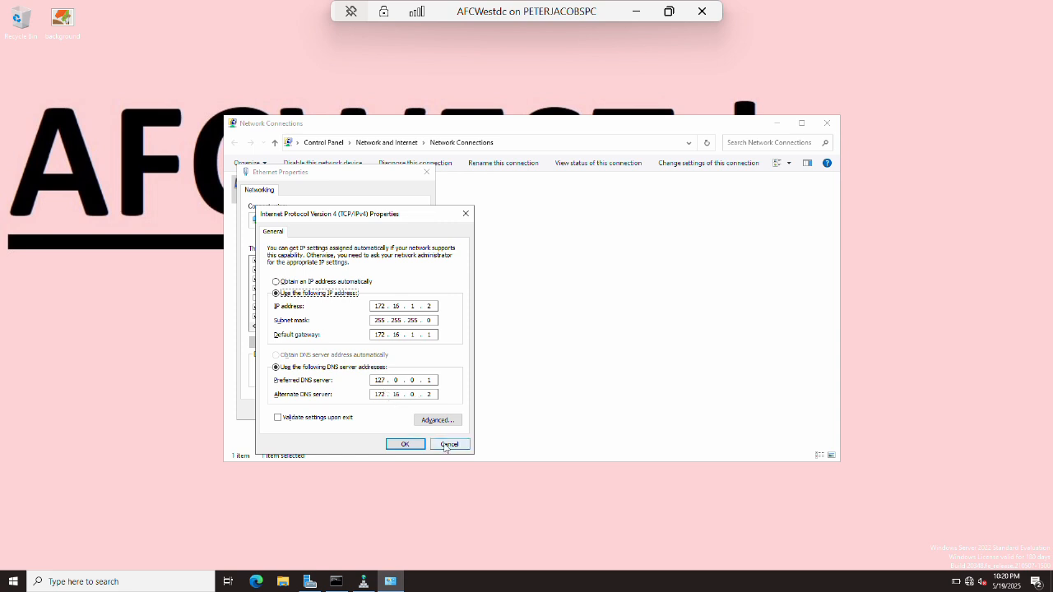
click(405, 443)
click(404, 410)
key(alt+F4)
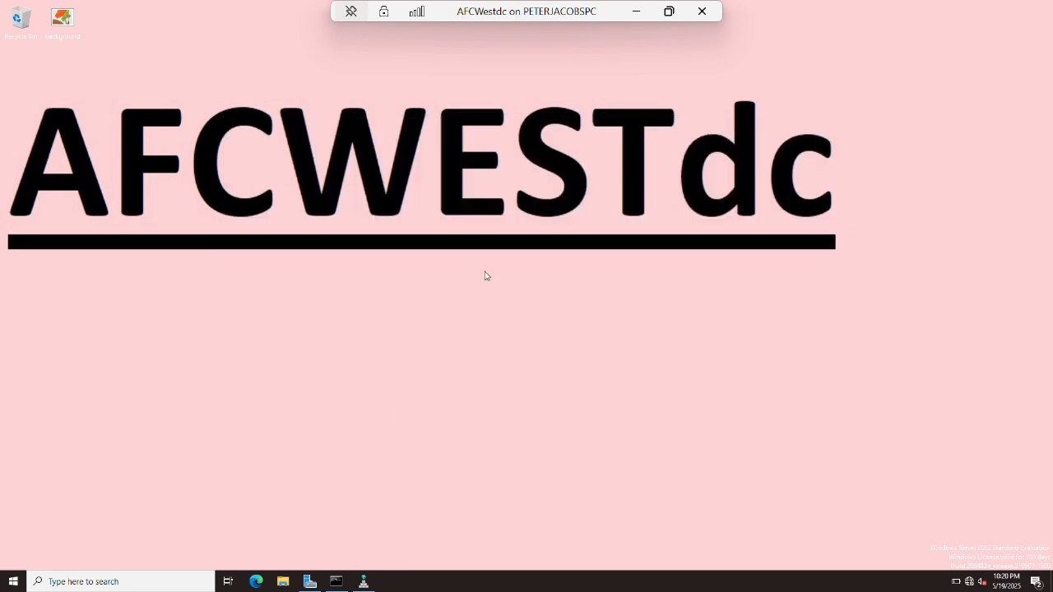
click(636, 11)
Switch to NFCNorthdc, open DNS Manager and expand the NFCNORTHDC server.
mouse_move(233, 577)
click(717, 510)
key(super)
text(dns)
key(Return)
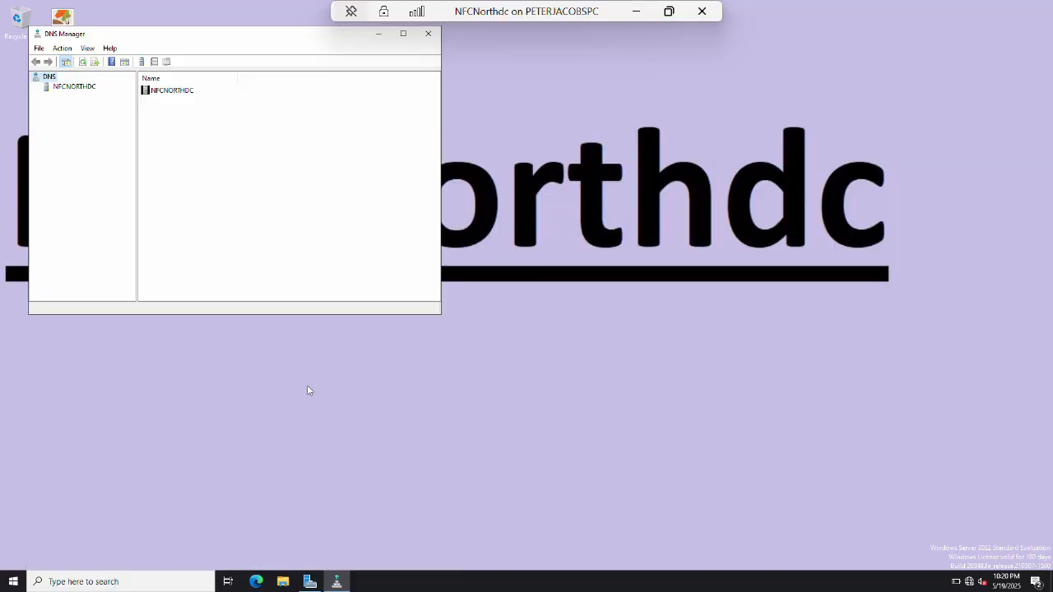
click(64, 87)
double_click(83, 88)
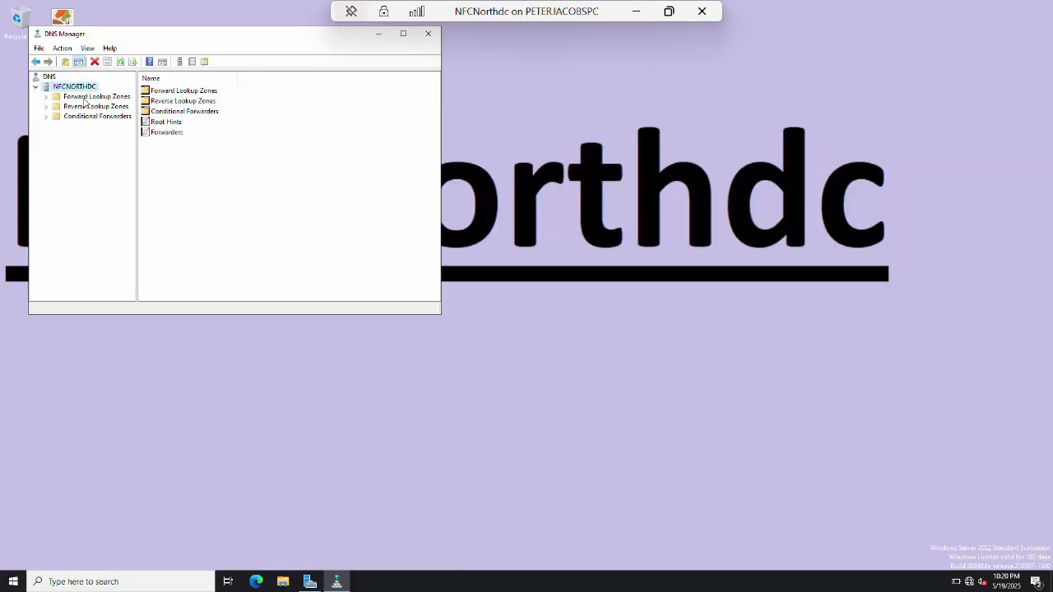
Add an afcwest.com conditional forwarder to 172.16.1.2 and check its target address.
click(84, 117)
right_click(85, 118)
click(136, 126)
text(afcwest.com)
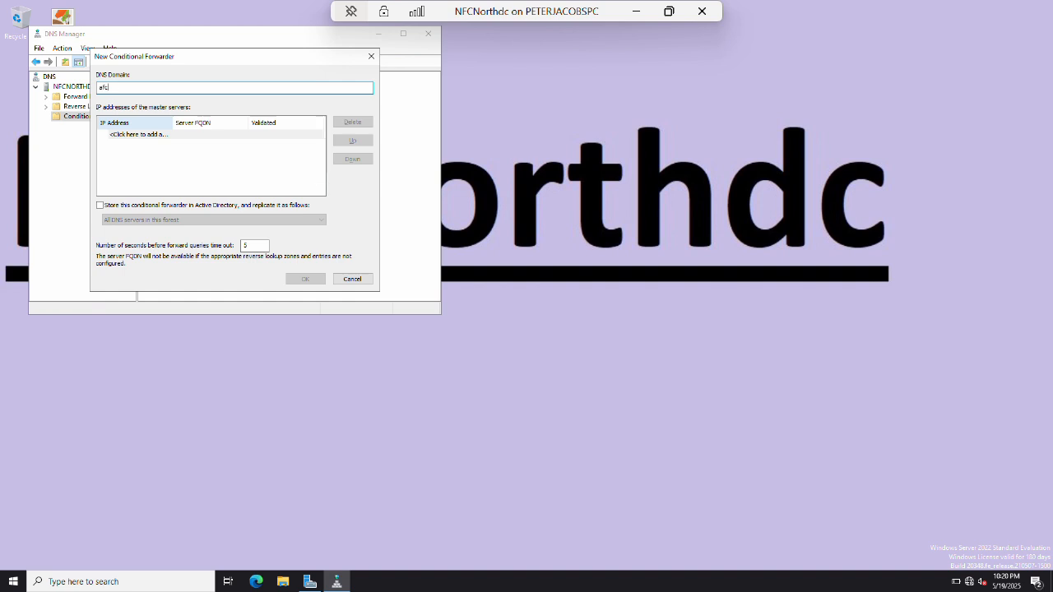
click(136, 134)
text(172.16.1.)
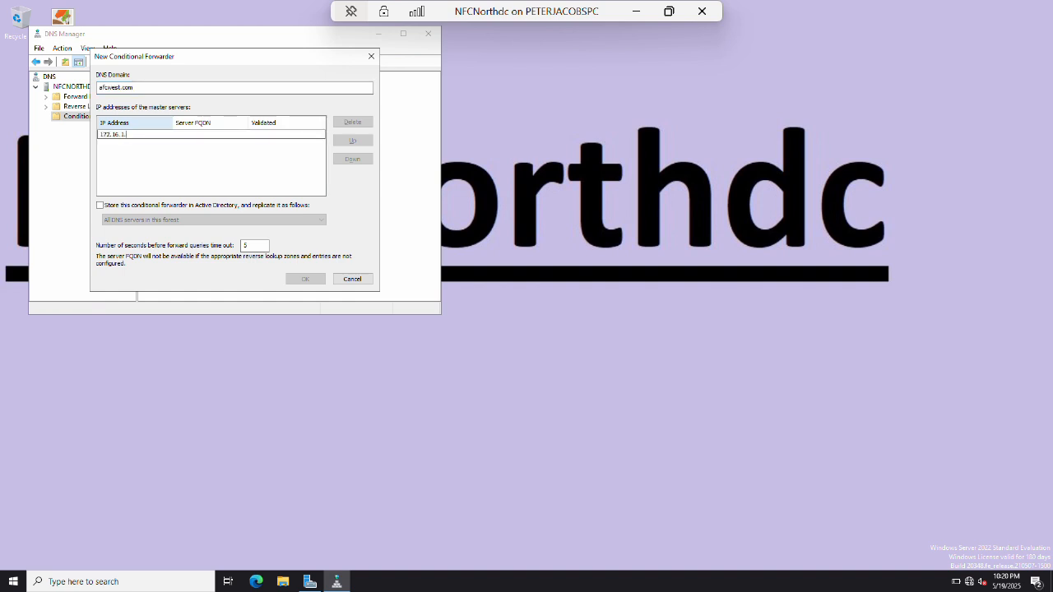
text(2)
key(Return)
key(Return)
double_click(164, 90)
click(165, 90)
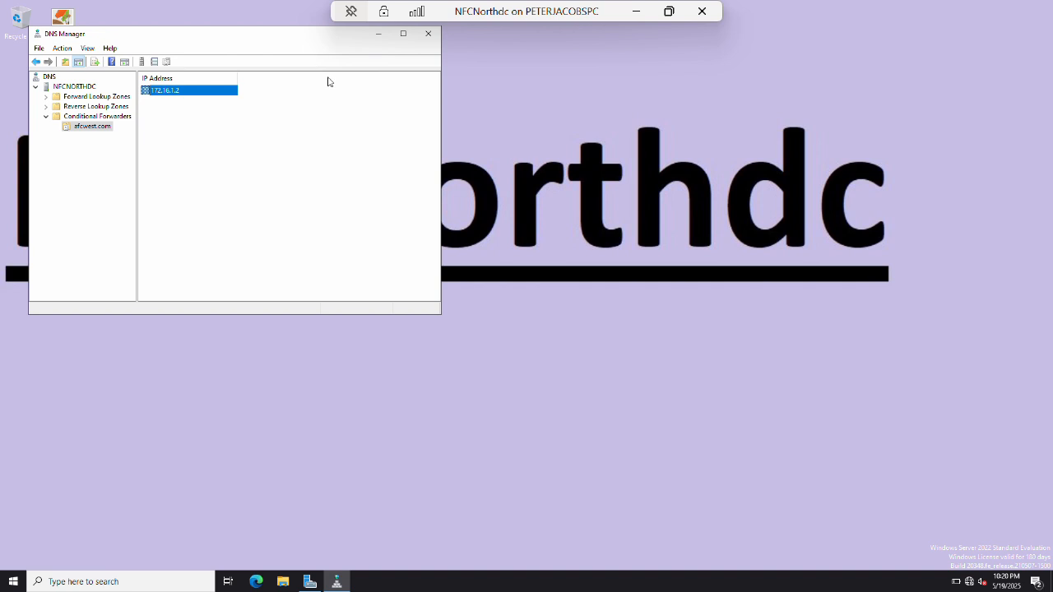
Open Command Prompt and ping nfl.com and afcwest.com.
key(super+d)
key(super)
text(cmd)
key(Return)
text(ping nfl.com)
key(Return)
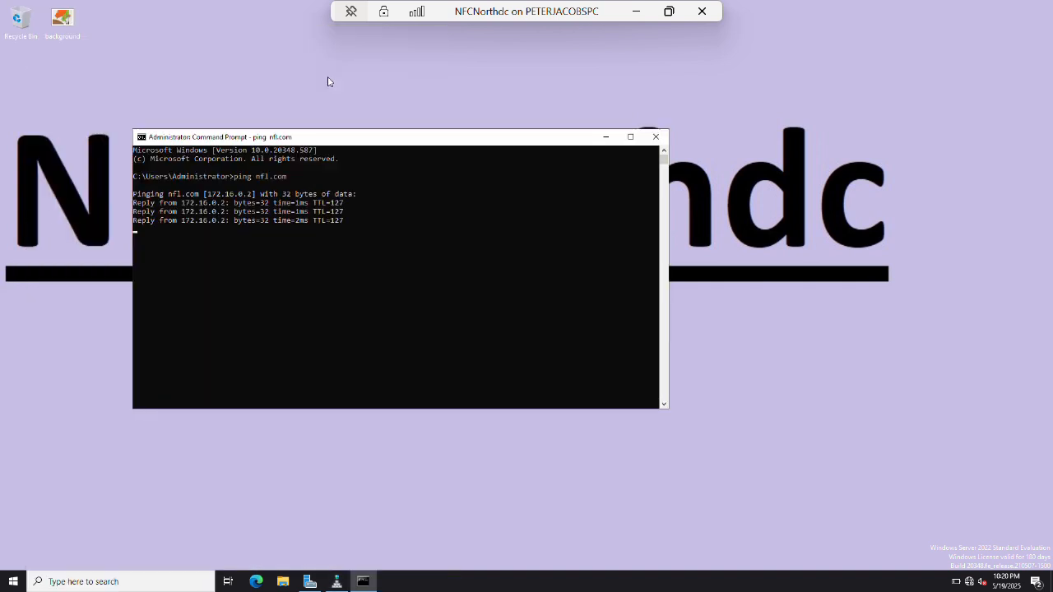
text(ping afcwest)
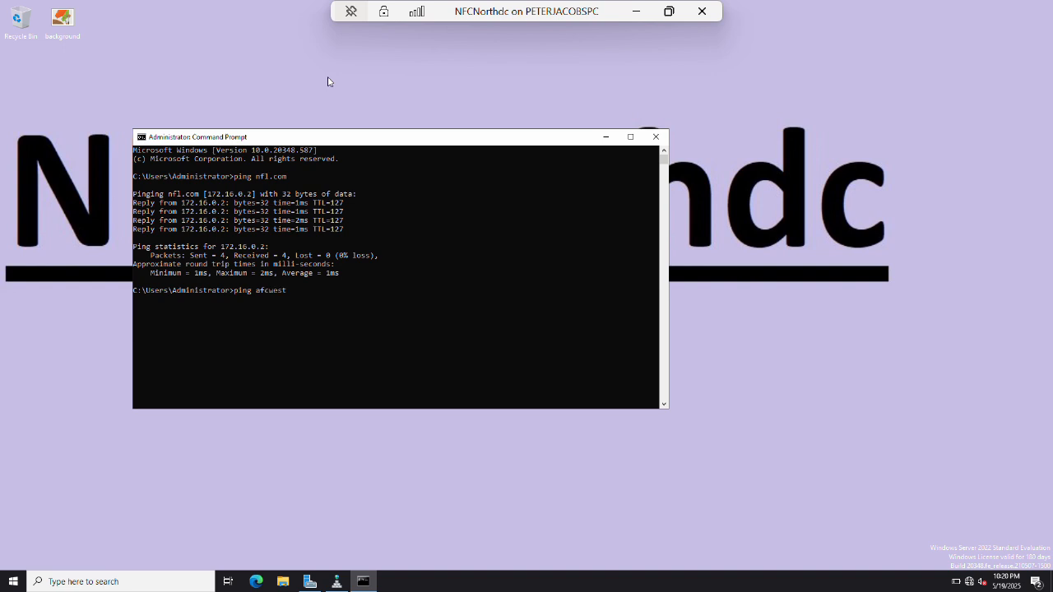
text(.com)
key(Return)
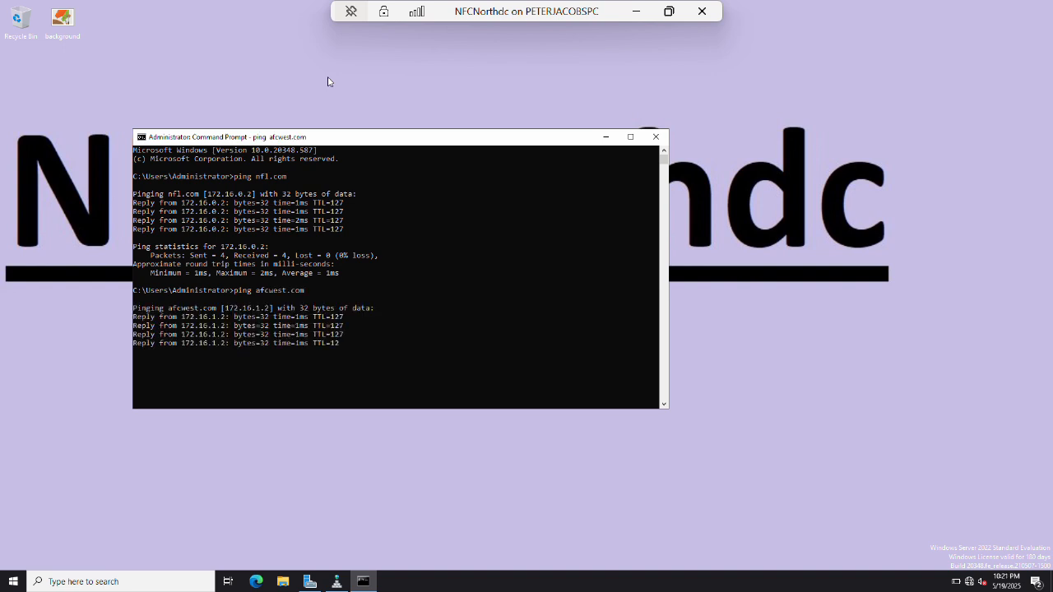
Ping 172.16.1.1 and 172.16.1.2, then show the desktop.
text(ping 172.16.)
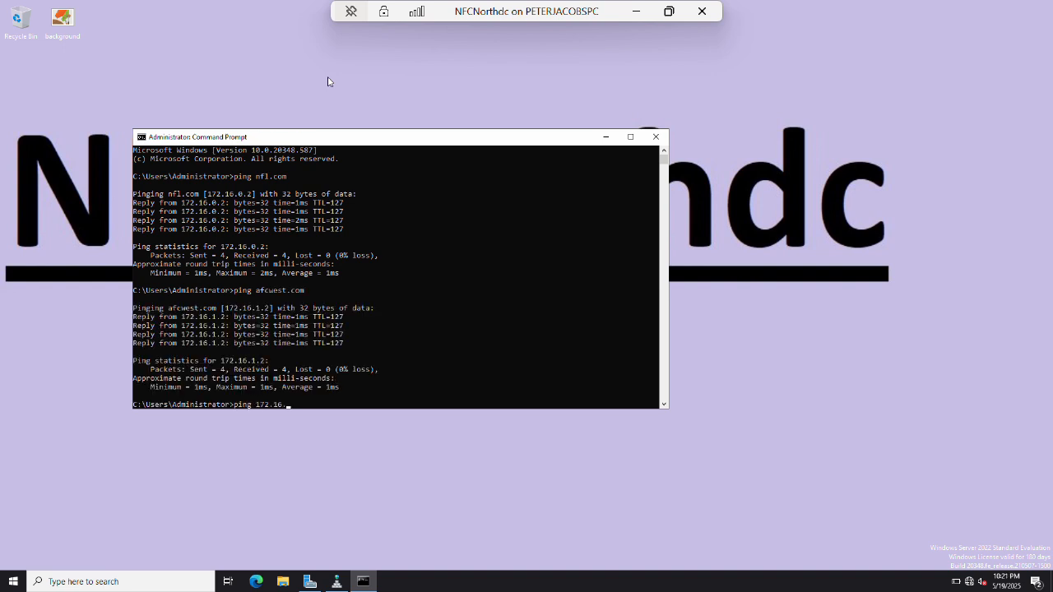
text(1.)
key(Return)
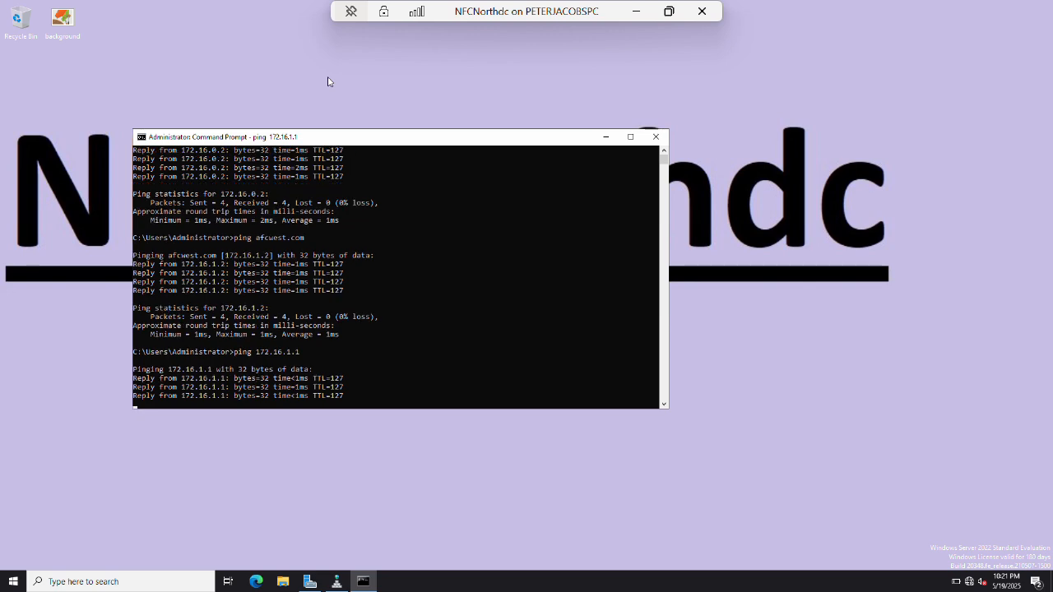
key(Up)
key(BackSpace)
text(2)
key(Return)
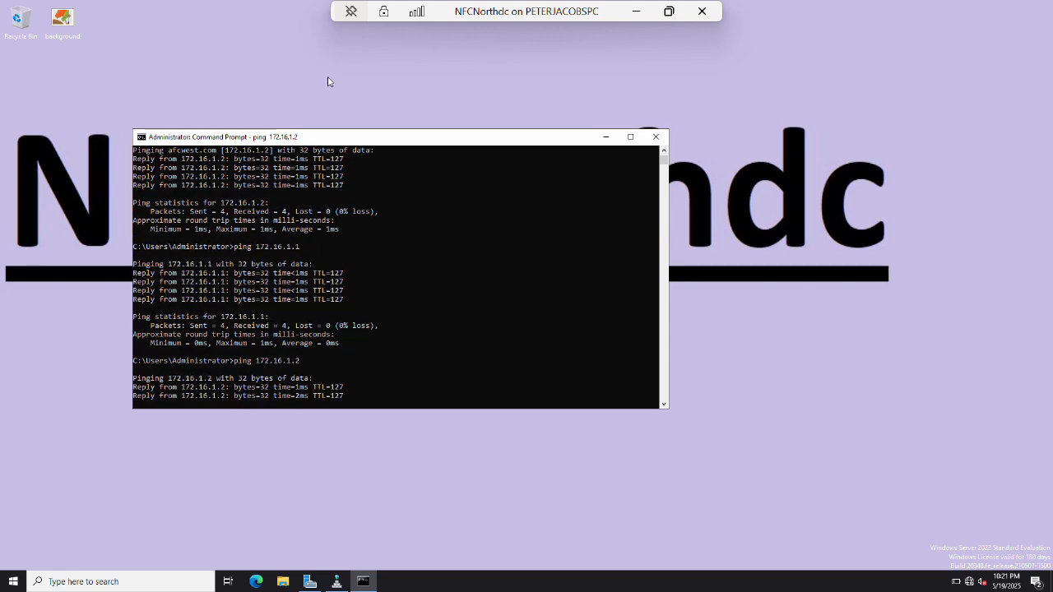
key(super+d)
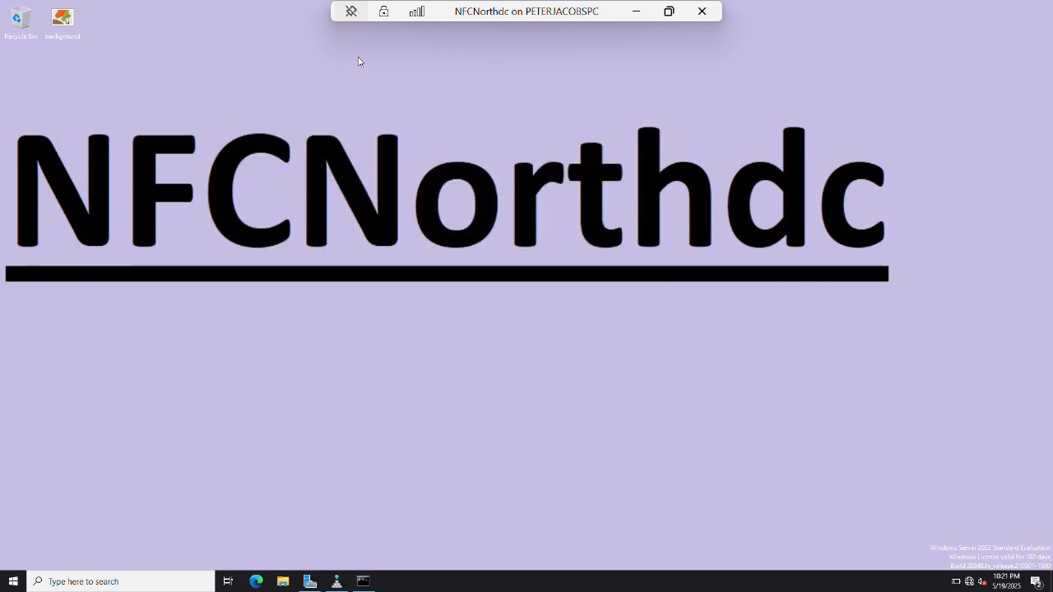
In Hyper-V Manager, shut down both AFCWestdc and NFCNorthdc.
click(636, 11)
mouse_move(235, 575)
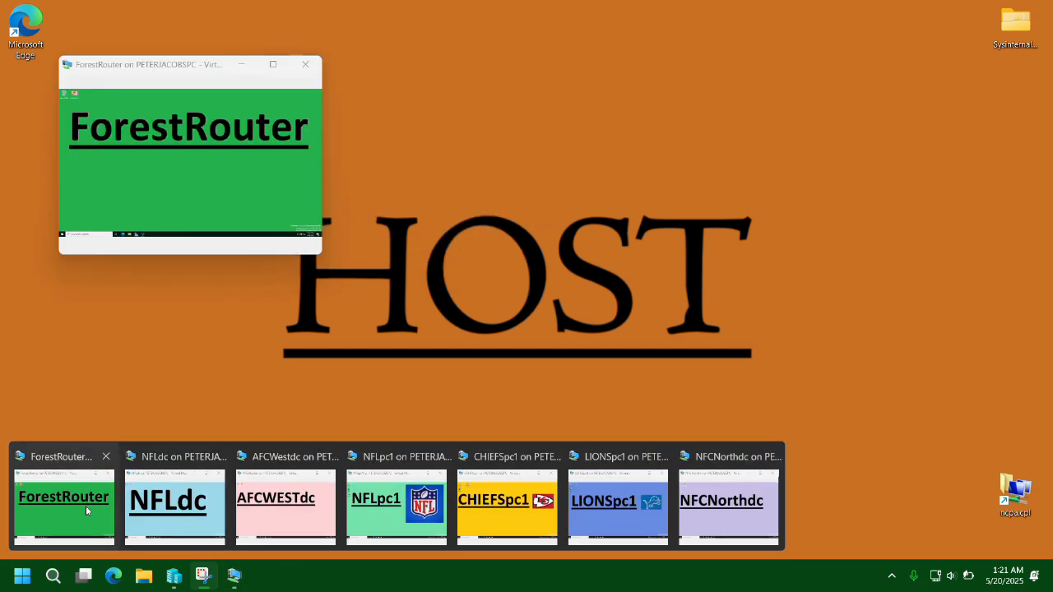
click(174, 575)
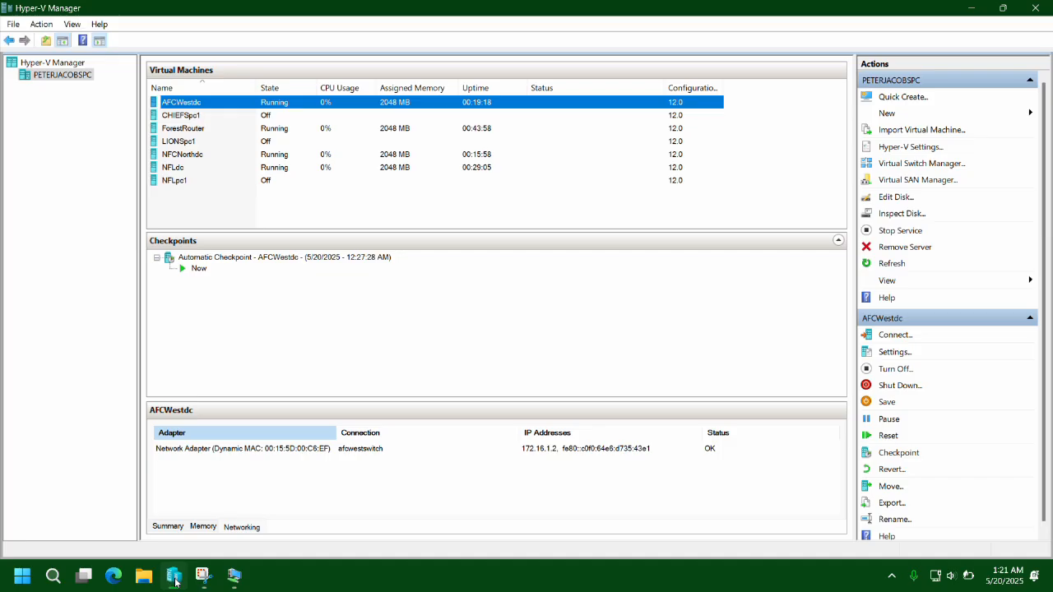
ctrl+click(278, 154)
click(899, 385)
click(547, 297)
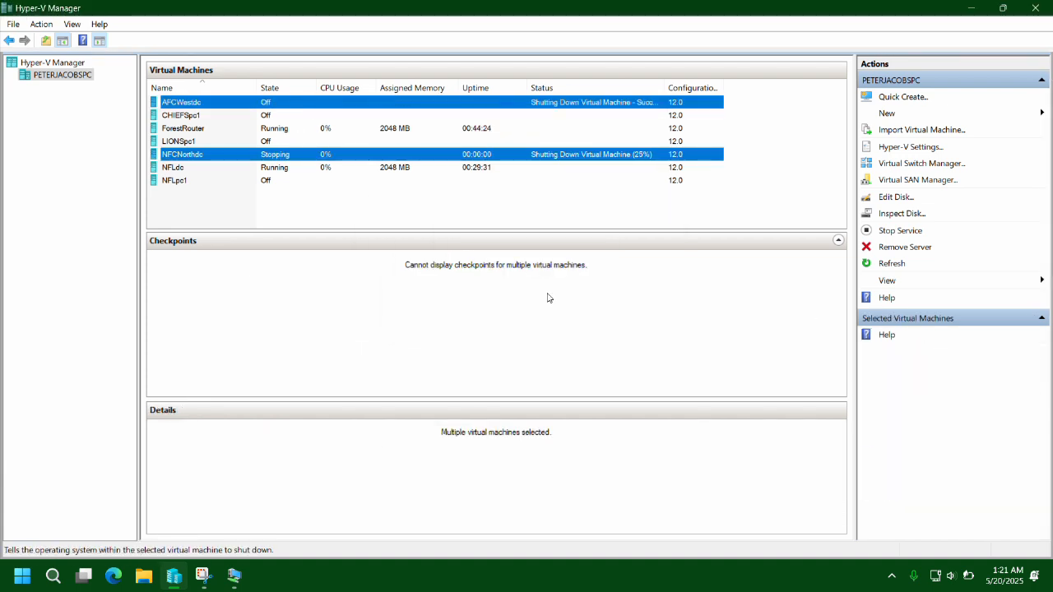
Start NFLpc1 full screen and sign in with the account password.
double_click(179, 181)
click(375, 244)
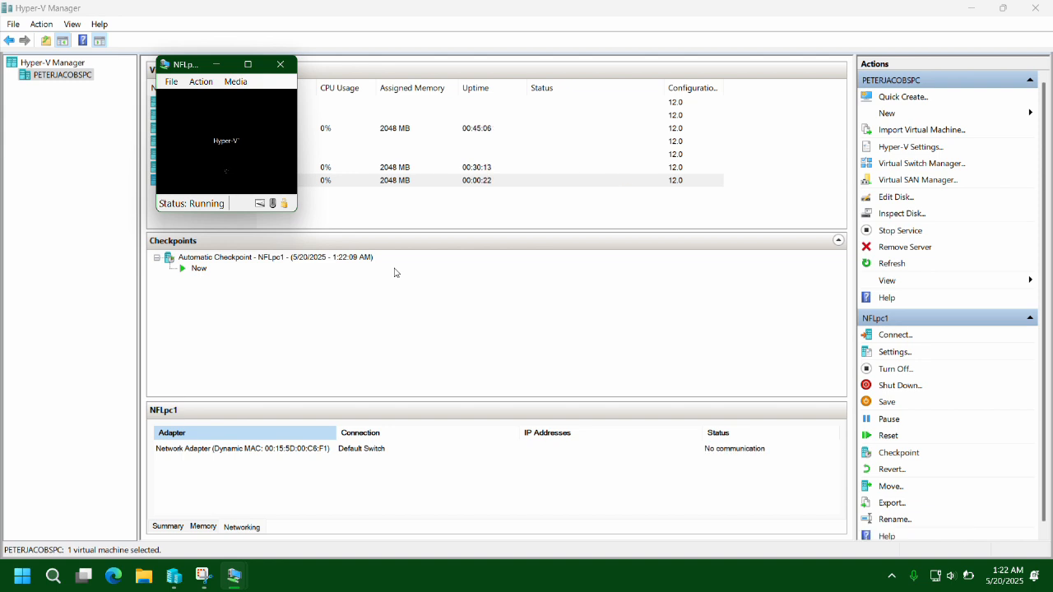
click(366, 223)
click(373, 64)
text(••)
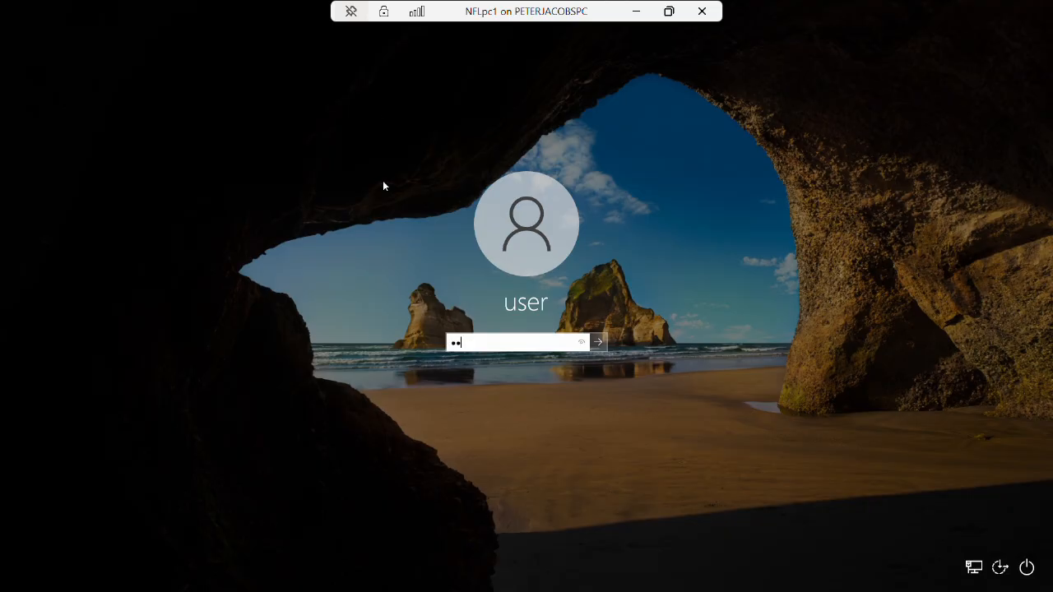
key(Return)
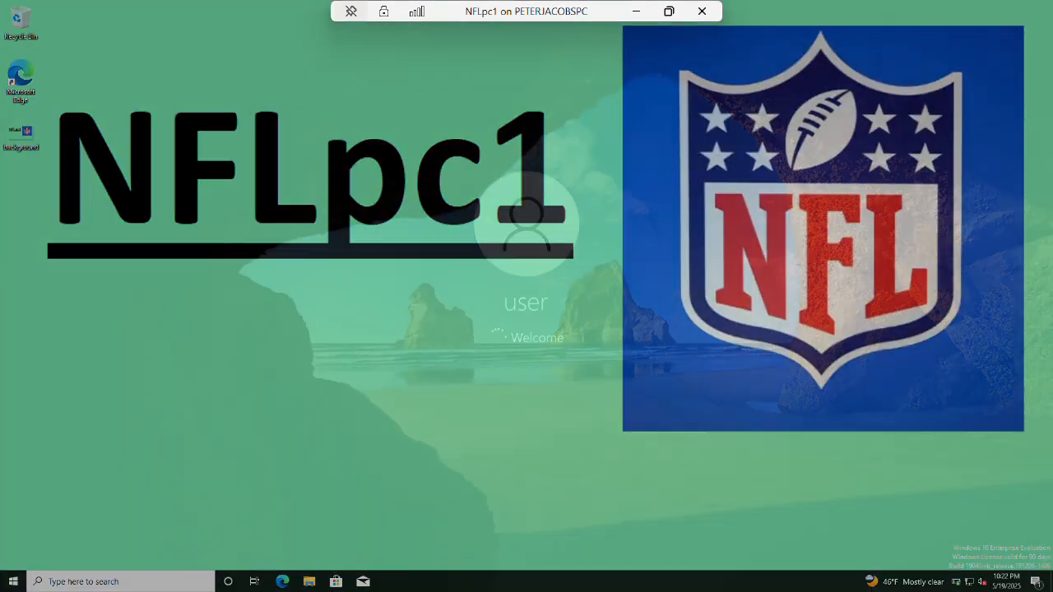
Via sysdm.cpl, set computer name NFLpc1 and domain nfl.com, dismiss the controller error, minimize the session.
key(super+r)
text(sys)
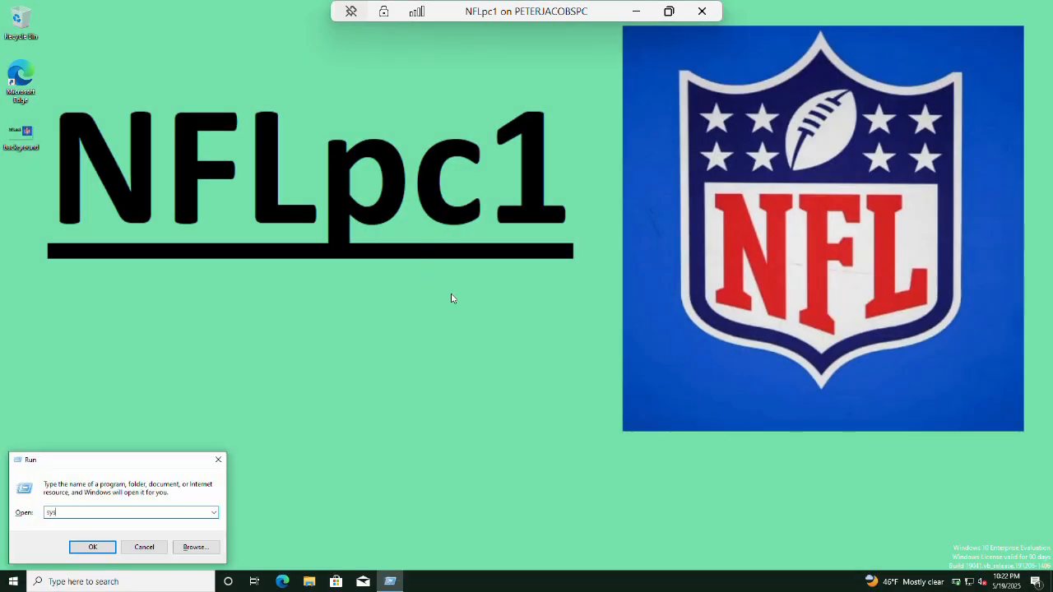
text(dm.cpl)
key(Return)
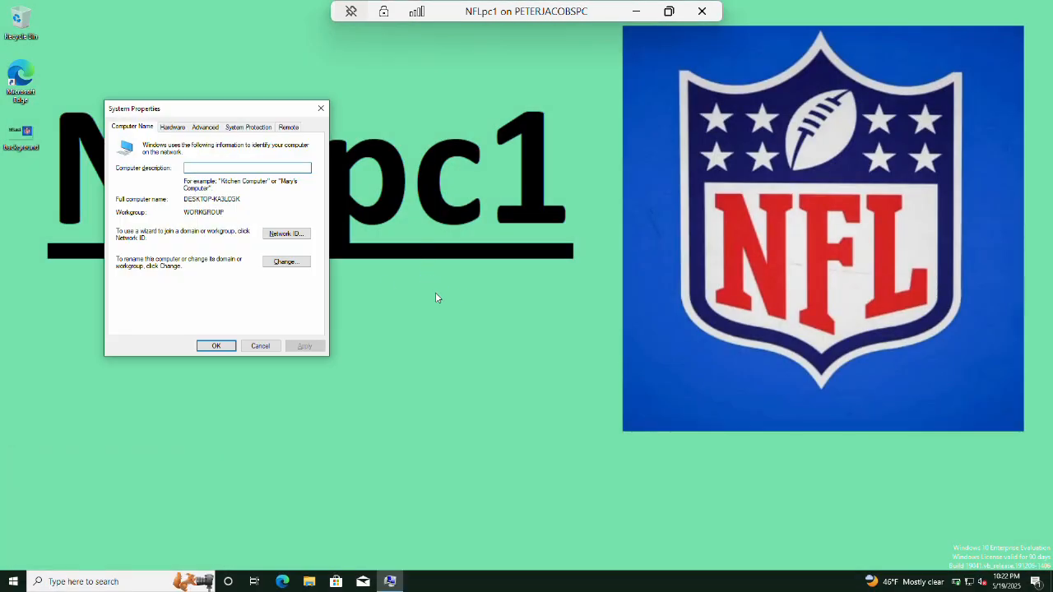
click(301, 261)
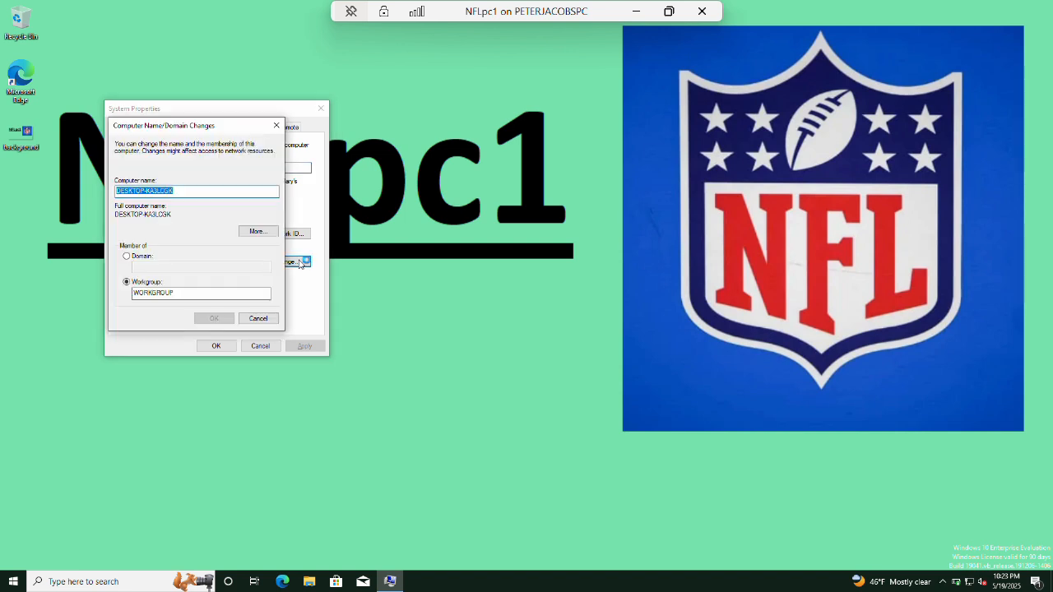
text(NFLpc1)
click(126, 256)
click(133, 265)
text(nfl.com)
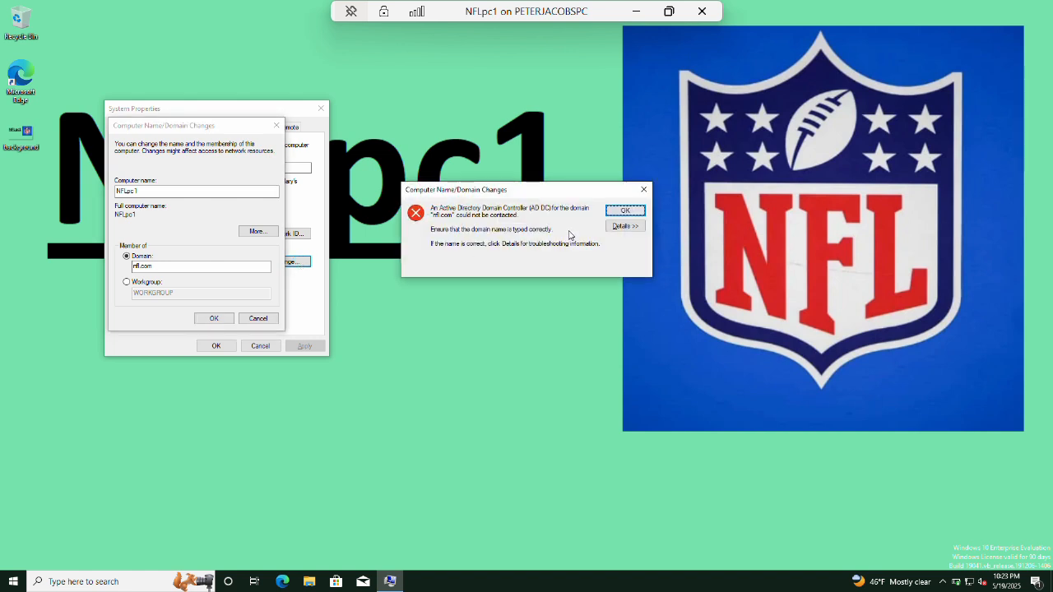
click(635, 212)
click(635, 11)
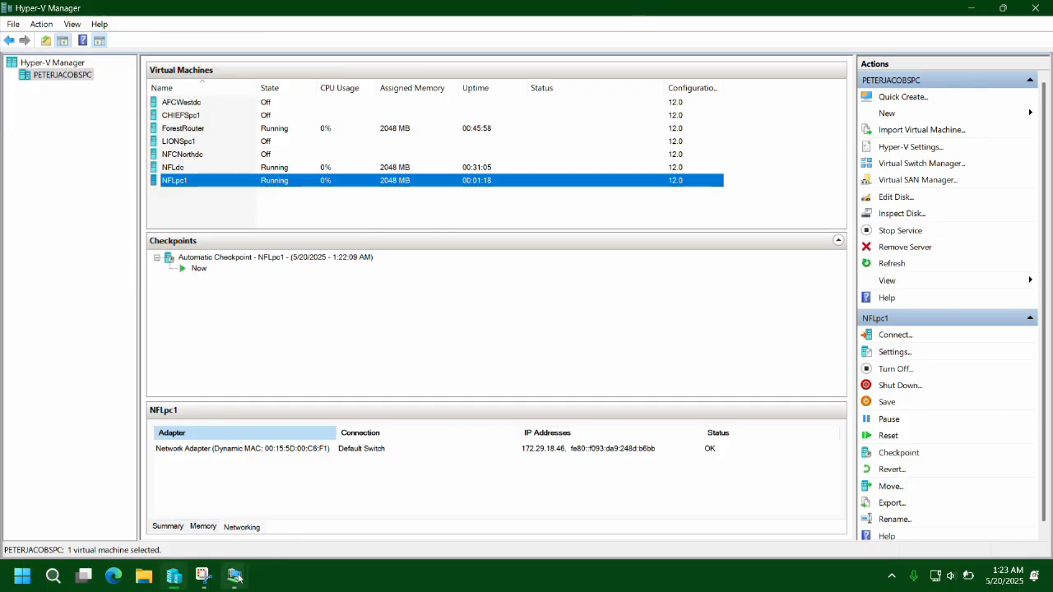
On NFLdc, run ping localhost in Command Prompt, then minimize the prompt and the session.
mouse_move(236, 579)
click(197, 502)
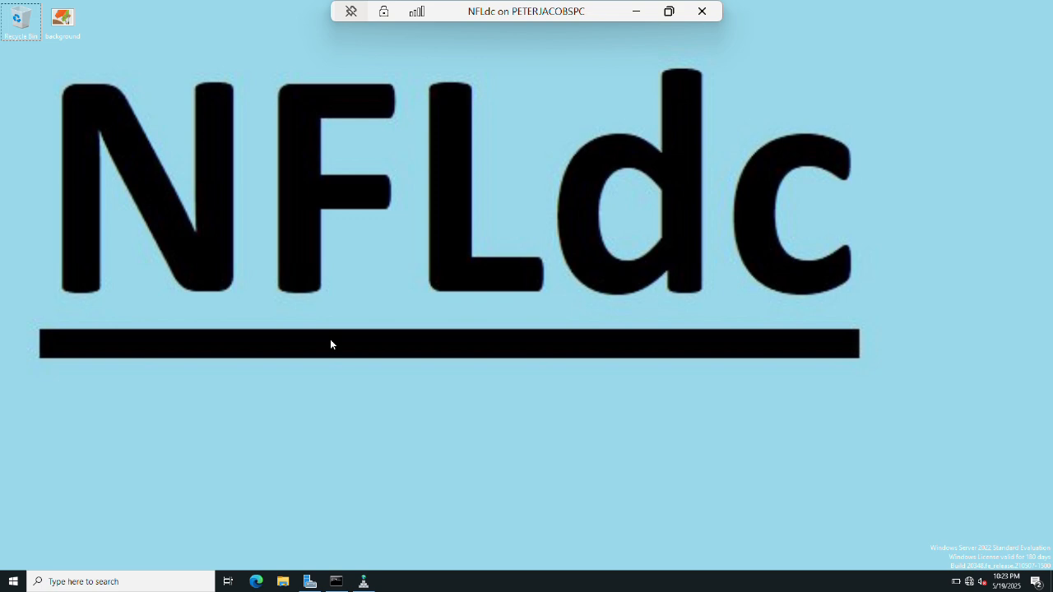
click(337, 582)
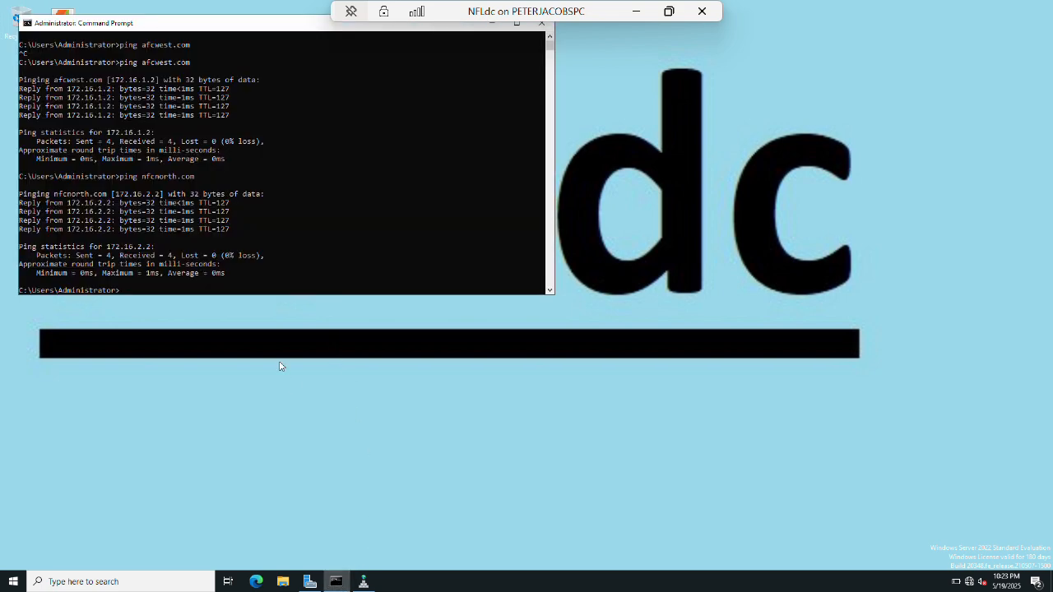
text(ping localhost)
key(Return)
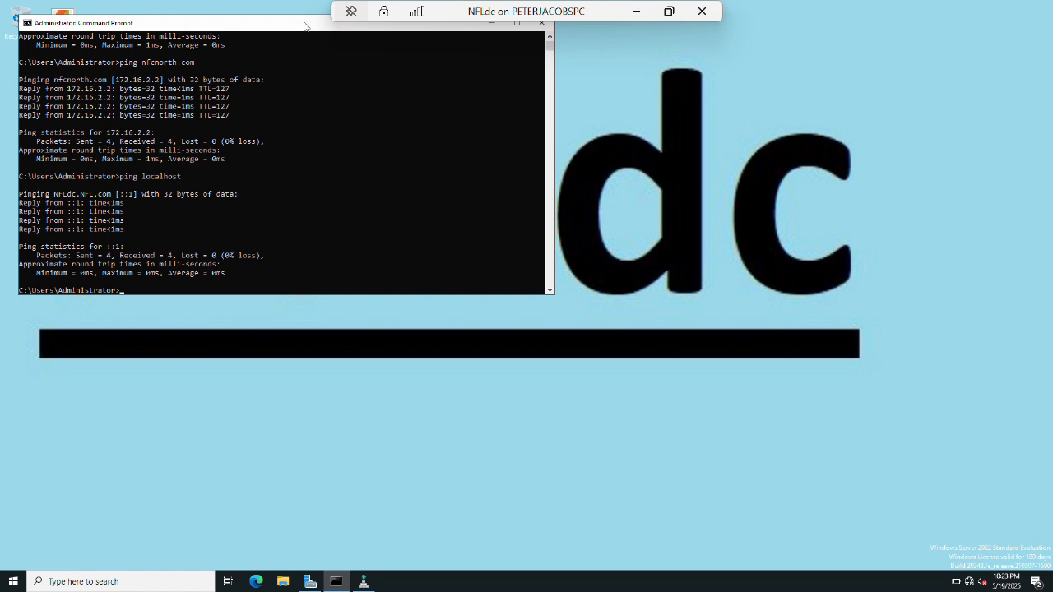
drag(310, 27, 358, 126)
click(540, 125)
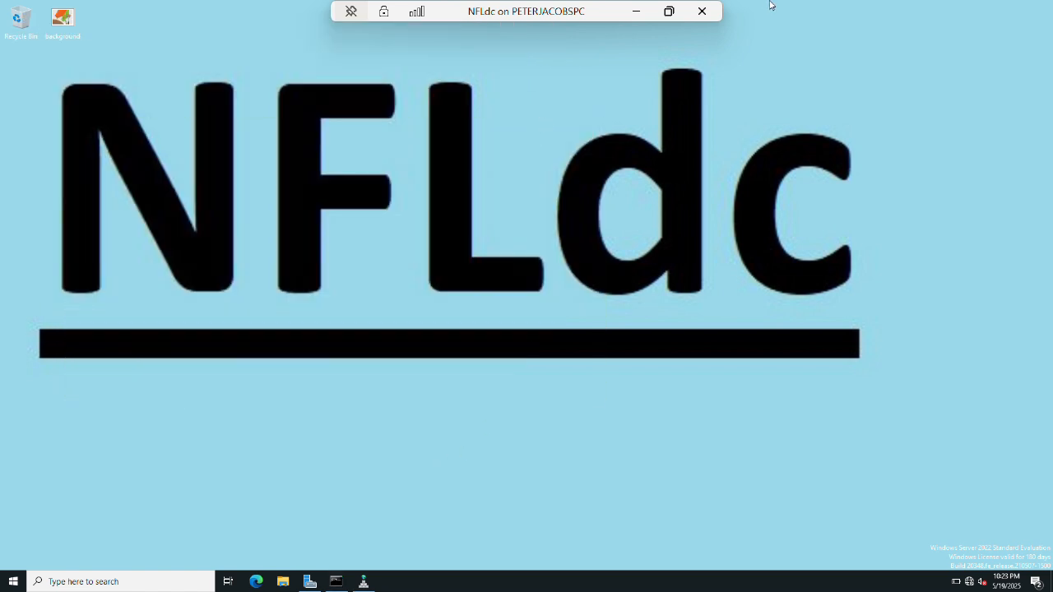
click(636, 16)
Switch to NFLpc1 and cancel the pending rename, closing System Properties.
mouse_move(235, 575)
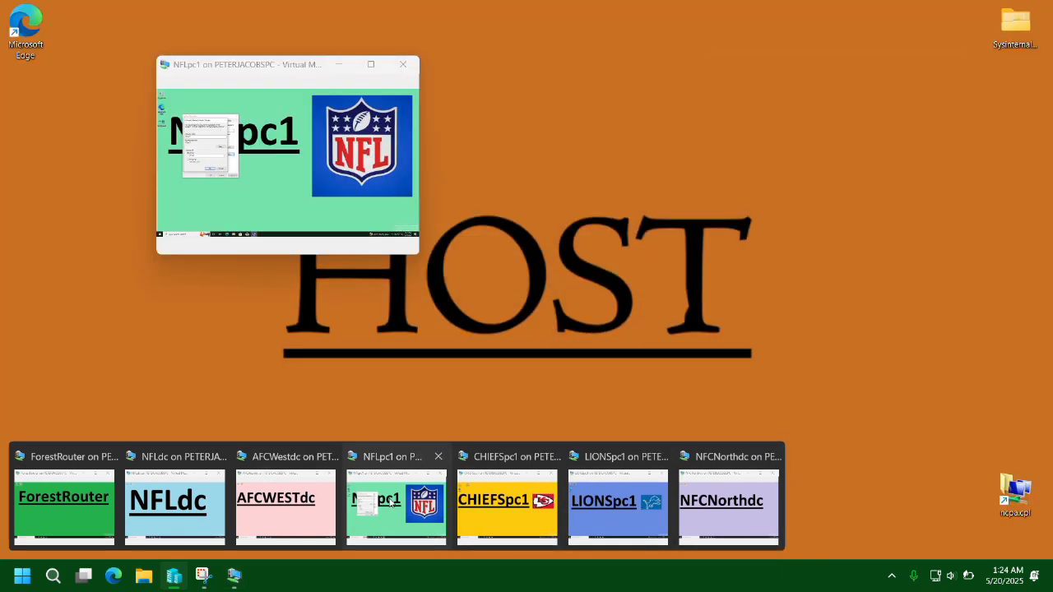
click(394, 503)
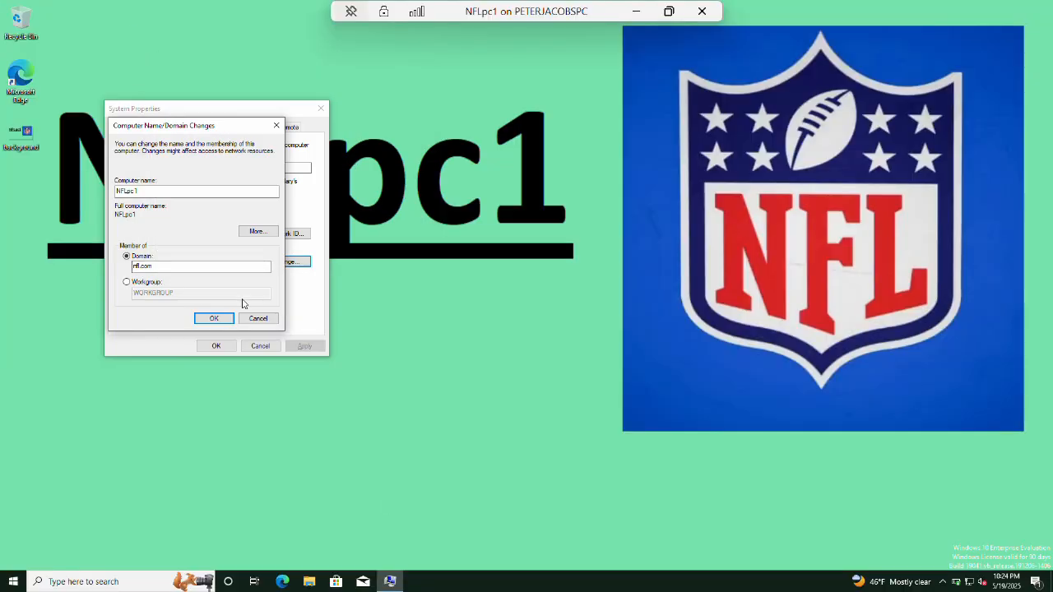
click(257, 318)
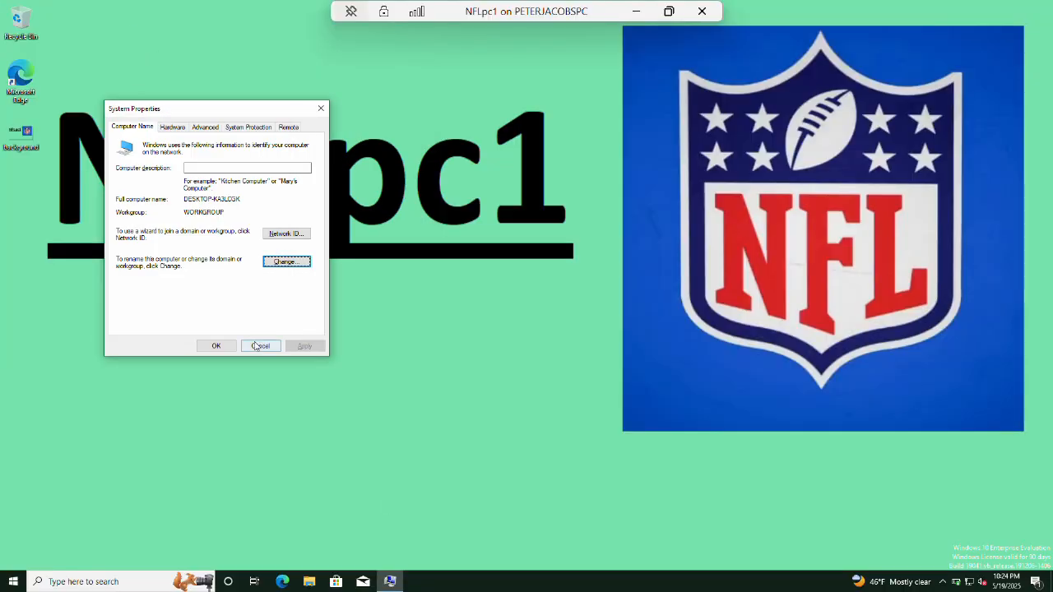
click(259, 346)
Retry joining NFLpc1 to the NFL.com domain and dismiss the domain controller error.
key(super+r)
key(Return)
key(alt+c)
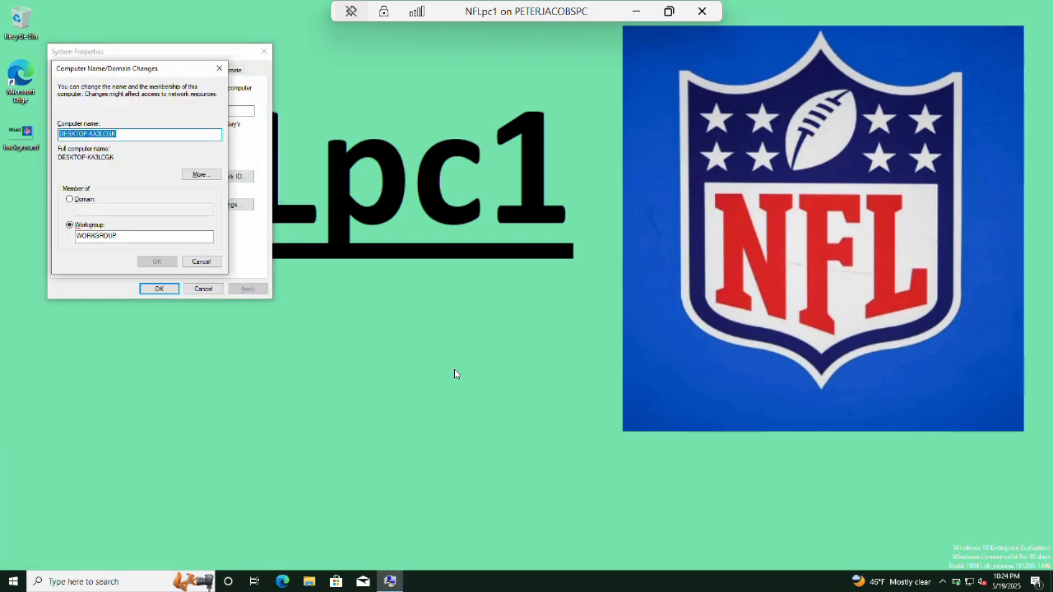
text(NFLpc1)
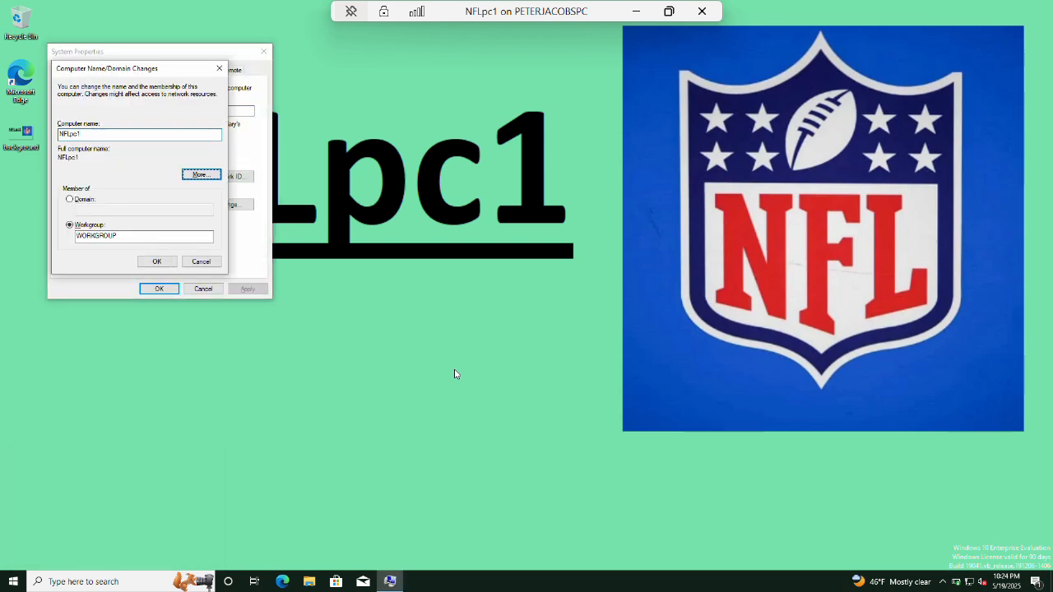
key(alt+d)
text(NFL.com)
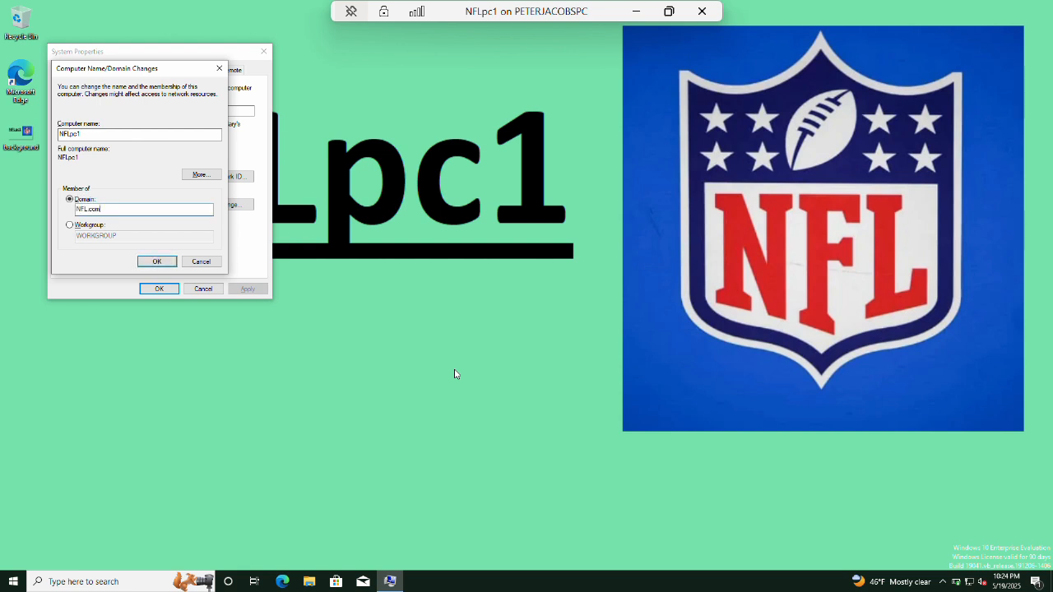
key(Tab)
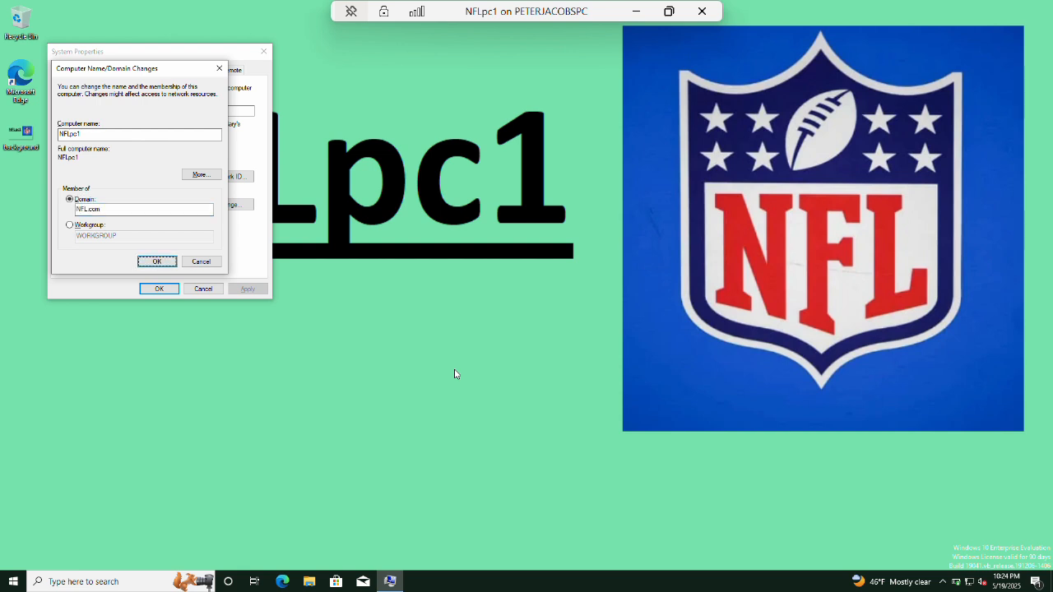
key(Return)
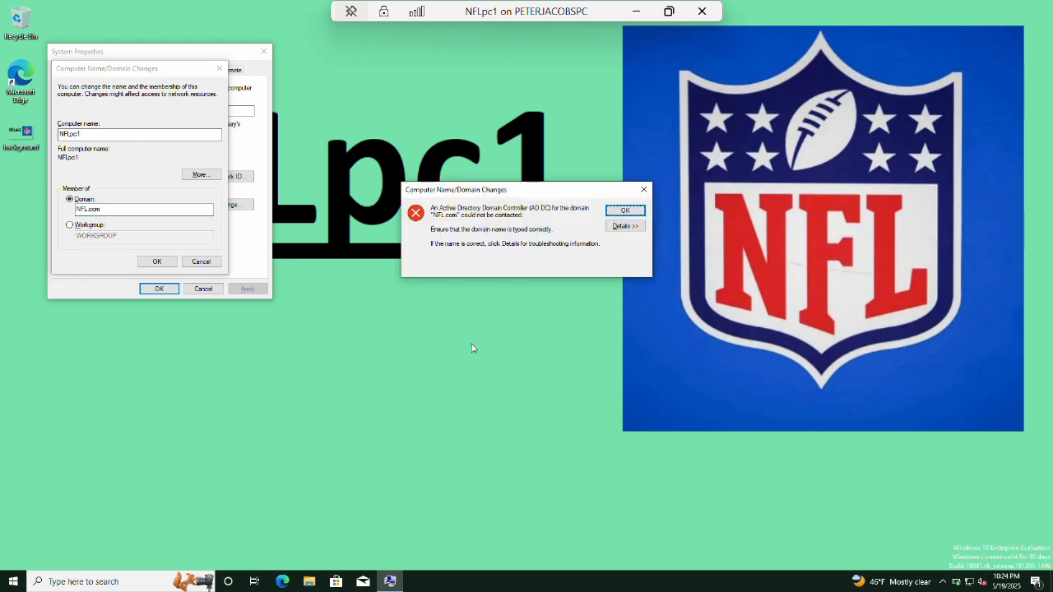
click(643, 192)
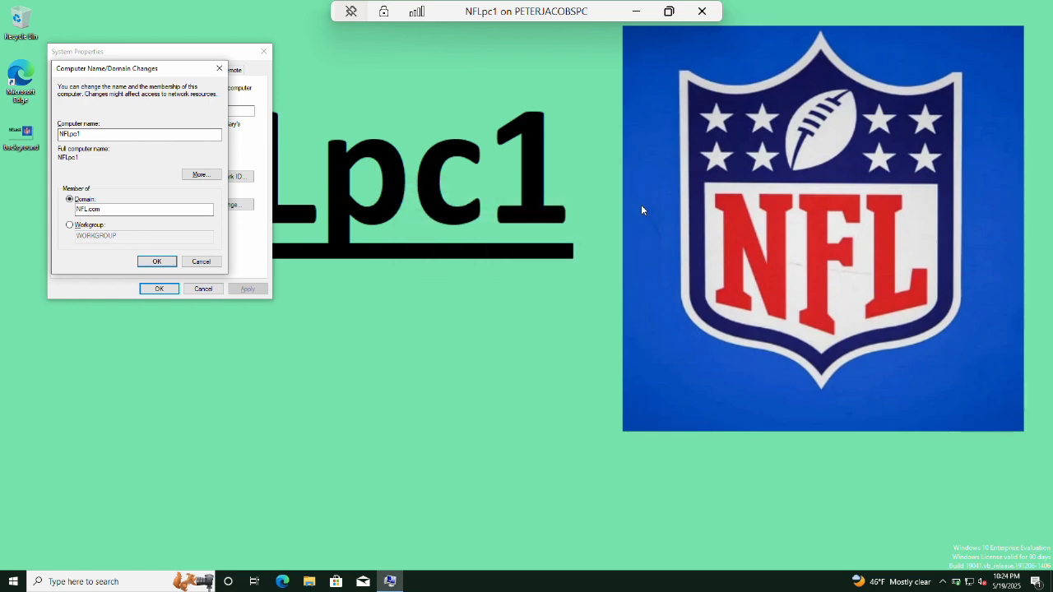
Run ipconfig /all and highlight the DNS server address 172.29.16.1.
key(super+r)
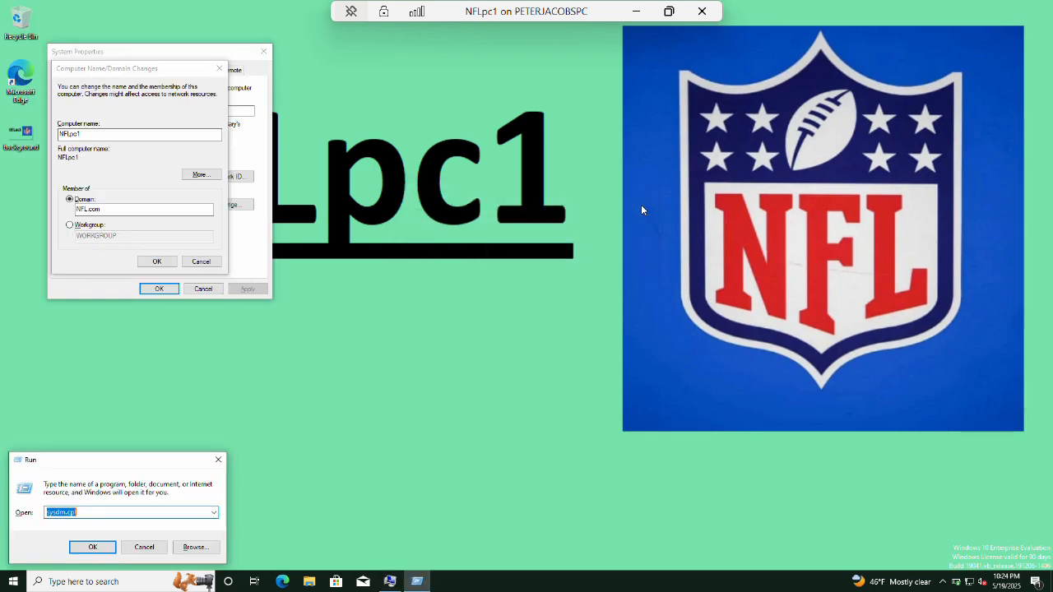
text(cmd)
key(Return)
text(ipconfig /)
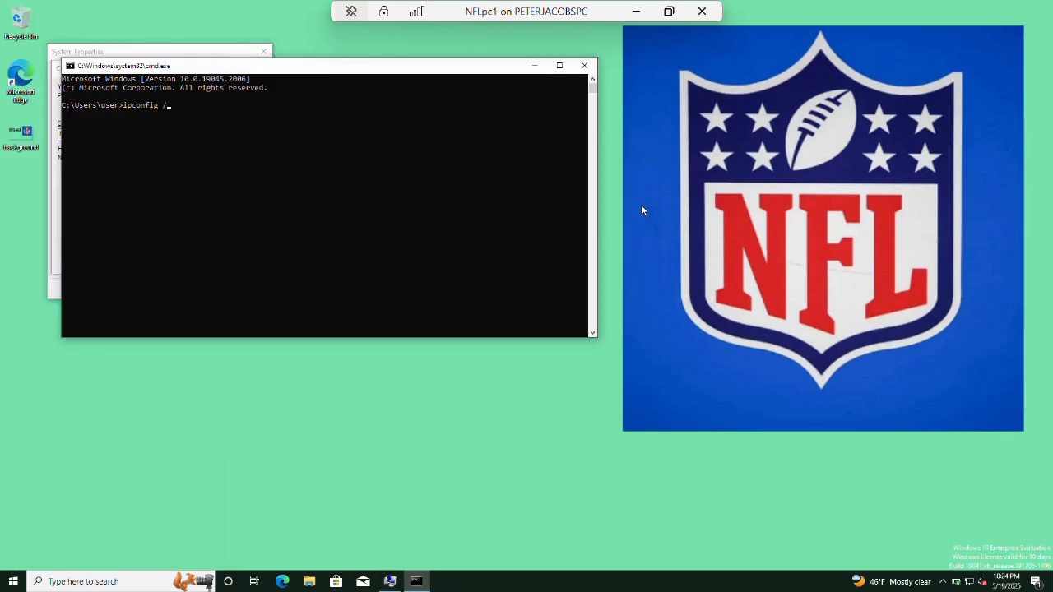
text(all)
key(Return)
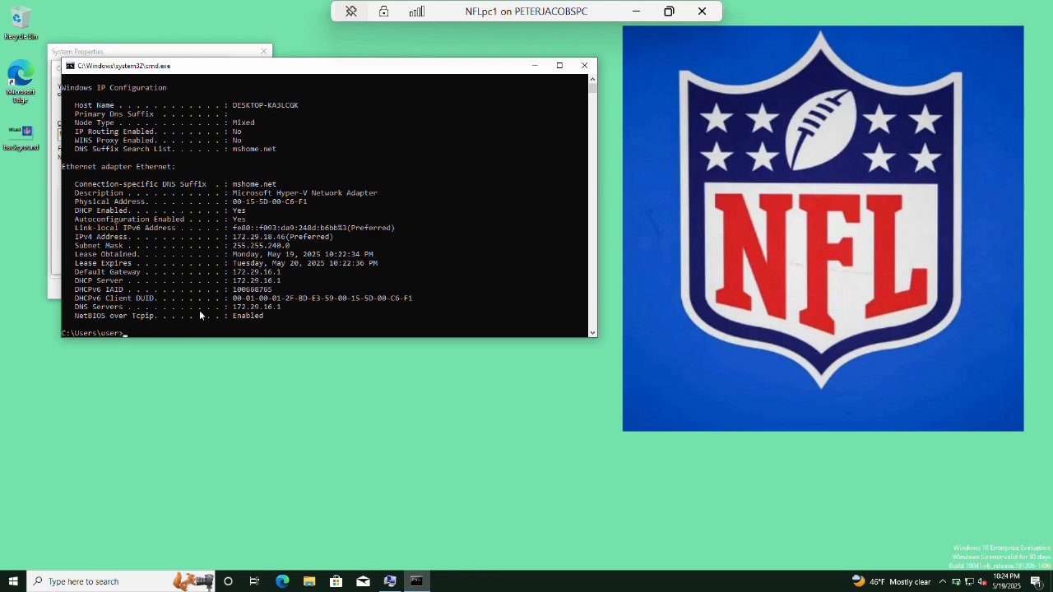
drag(234, 309, 278, 313)
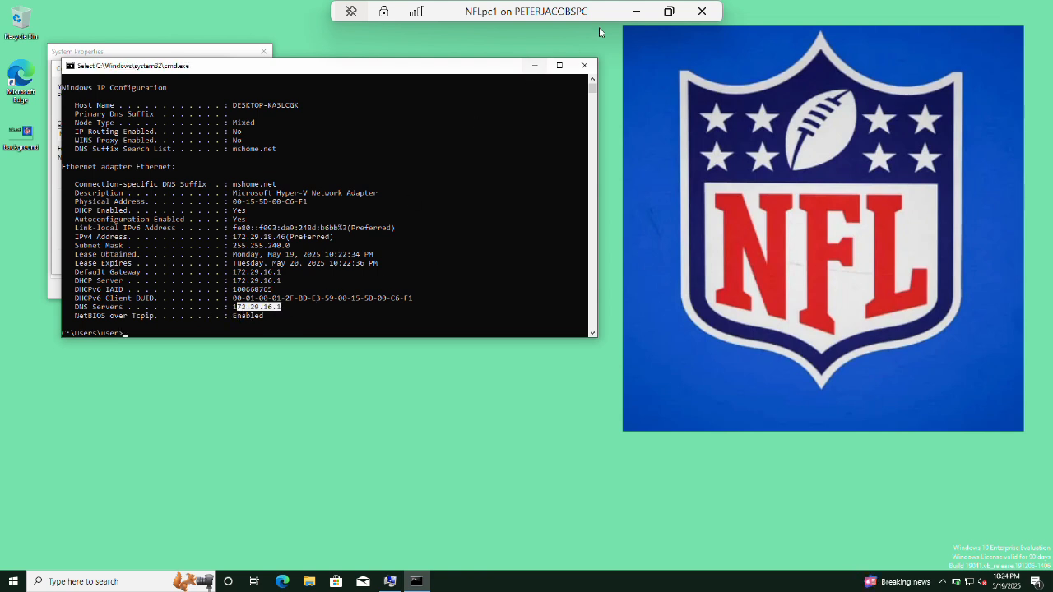
Minimize the NFLpc1 window and switch to the ForestRouter VM.
click(635, 11)
mouse_move(226, 581)
click(51, 466)
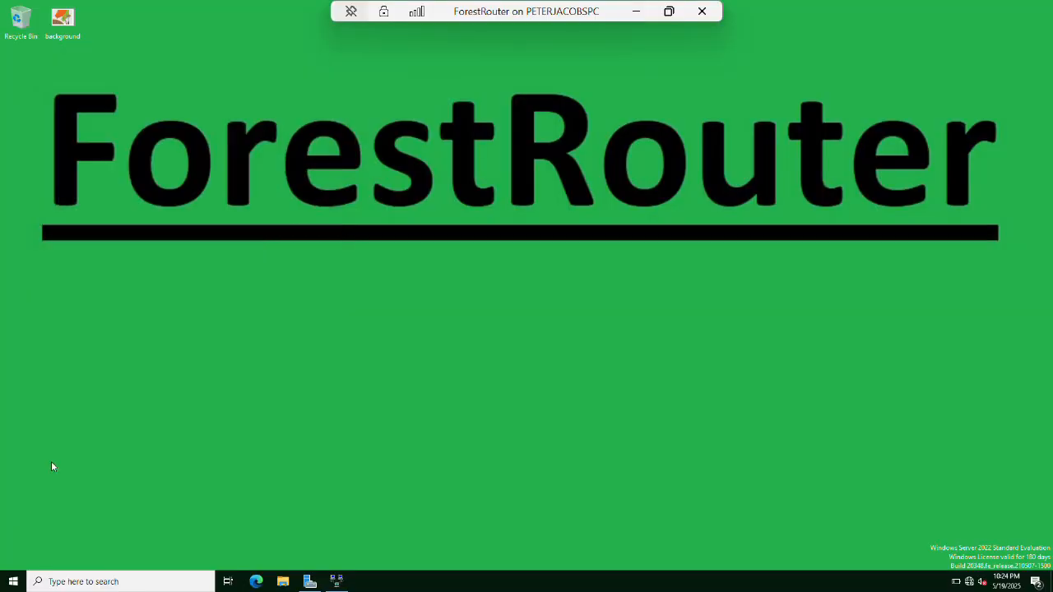
Launch the DHCP console and expand forestrouter's IPv4 to the nfl scope (172.16.0.0).
key(super)
text(dhcp)
key(Return)
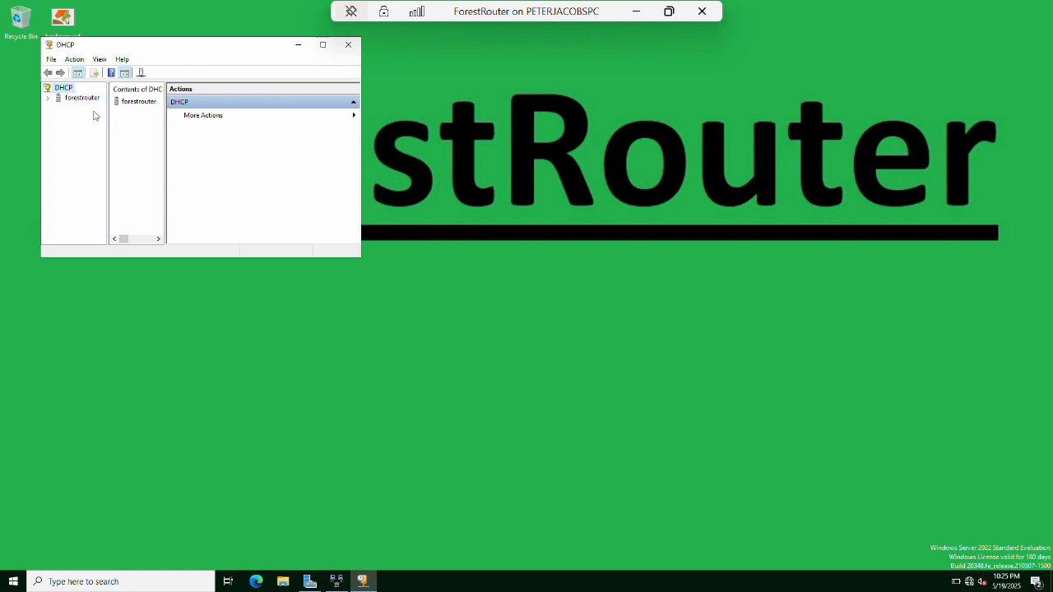
click(322, 45)
click(9, 57)
double_click(43, 67)
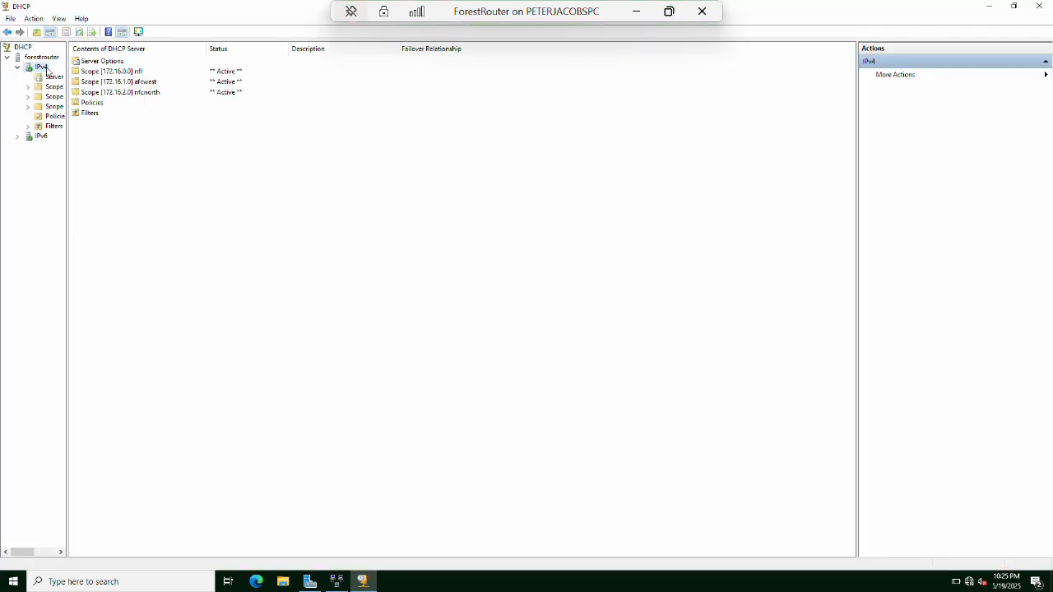
click(128, 73)
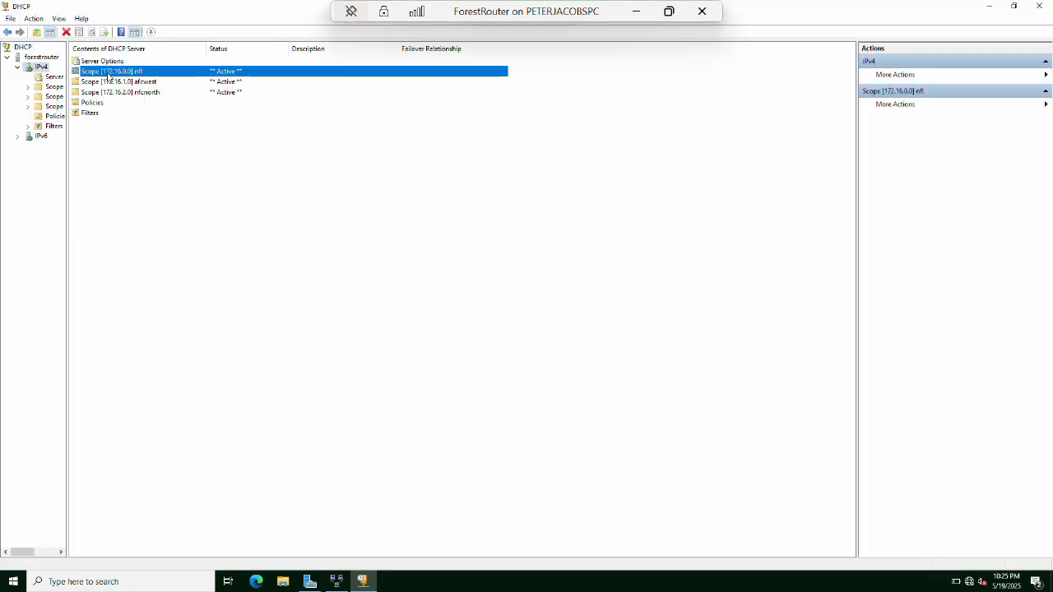
right_click(128, 73)
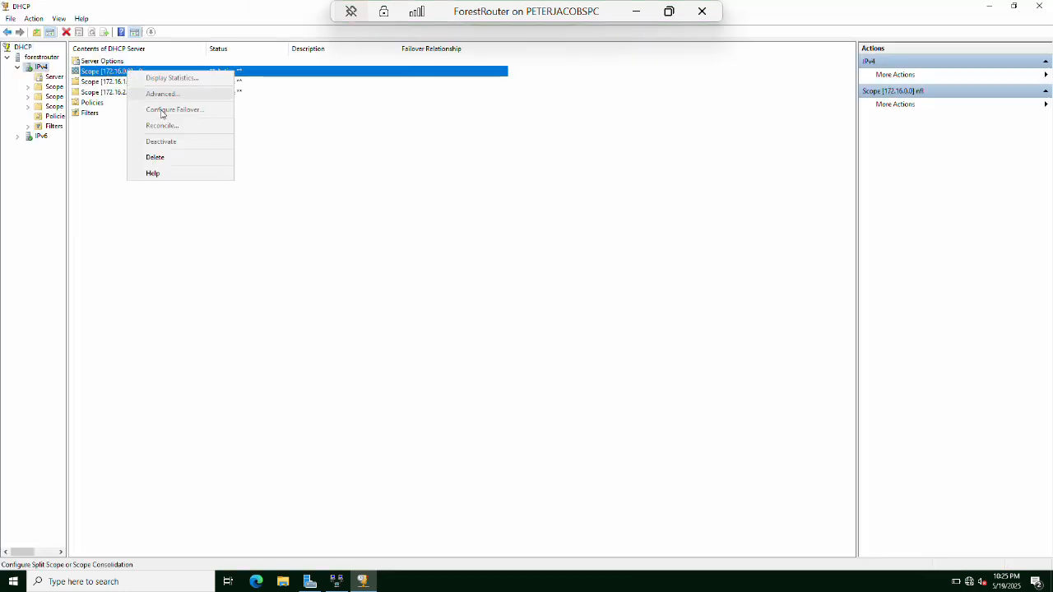
double_click(125, 72)
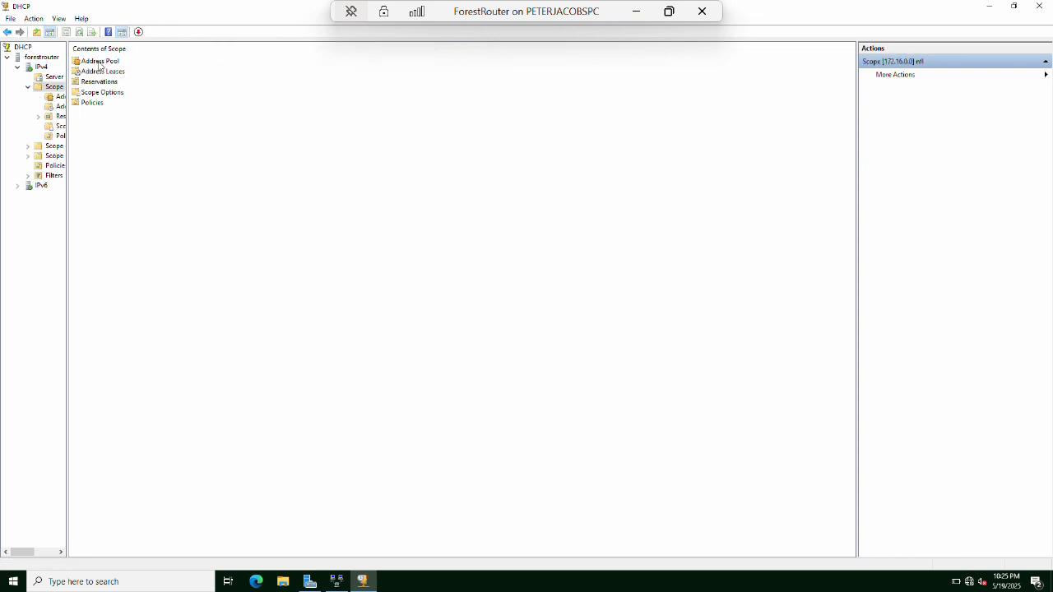
Review the nfl scope options, including the 006 DNS Servers setting of 172.16.0.2.
click(99, 61)
right_click(99, 62)
click(94, 160)
drag(67, 134, 132, 138)
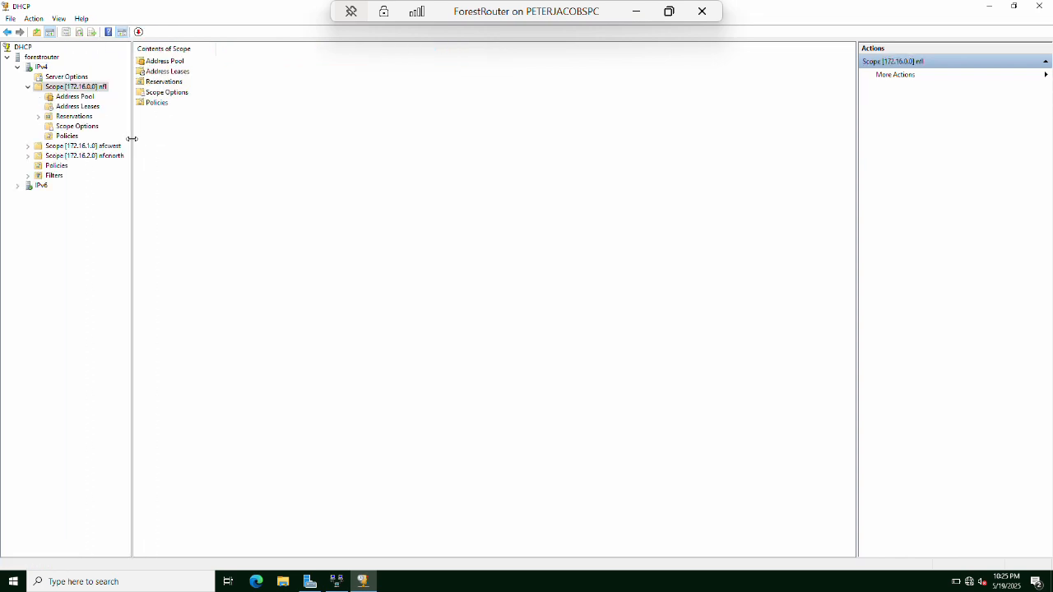
double_click(175, 96)
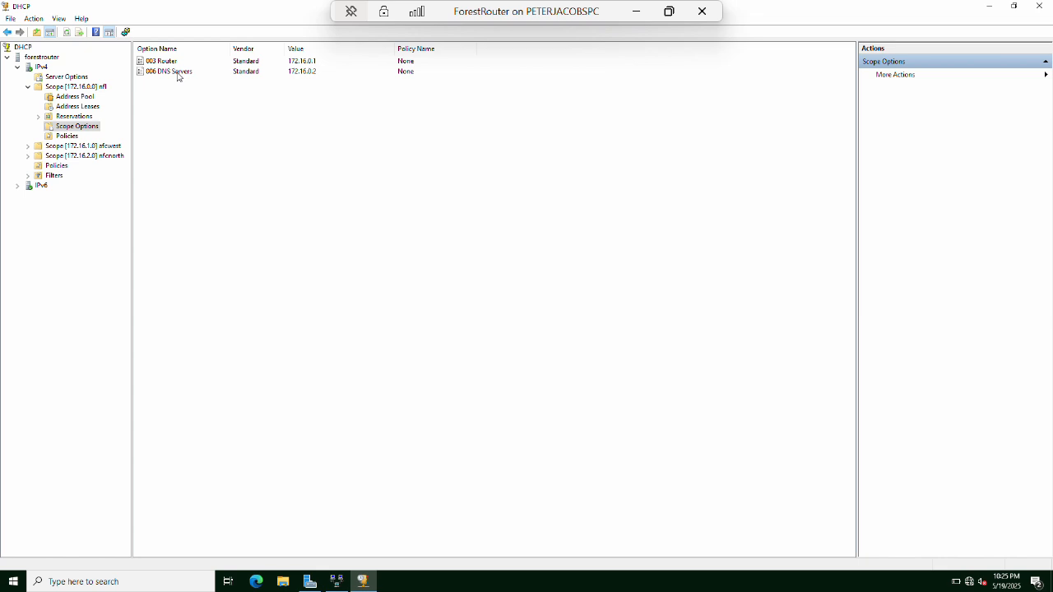
double_click(178, 72)
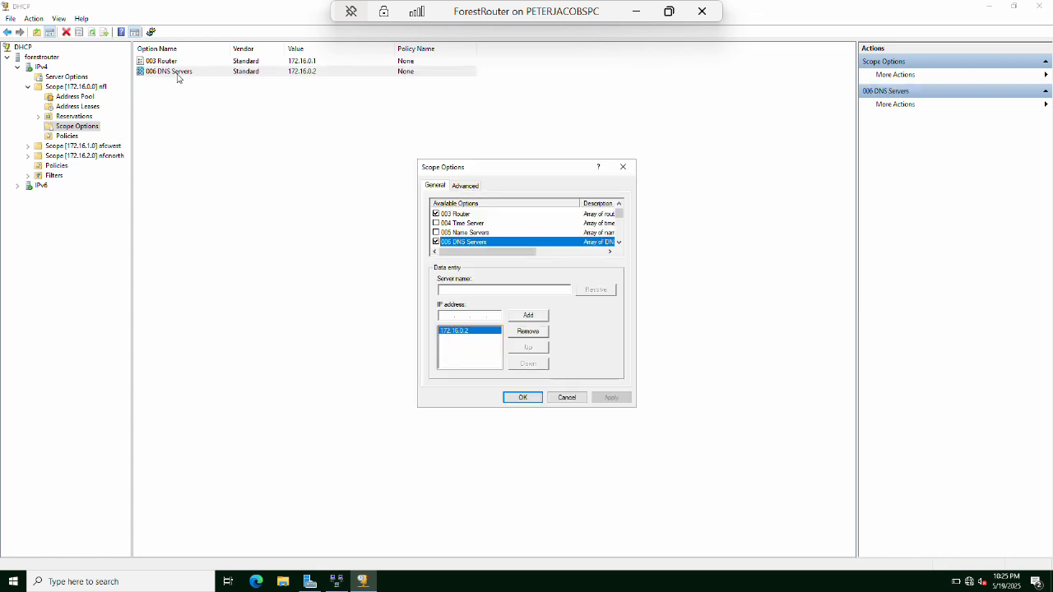
click(526, 398)
Check the nfl scope's address pool ranges and its empty lease list, then minimize ForestRouter.
click(88, 87)
double_click(152, 63)
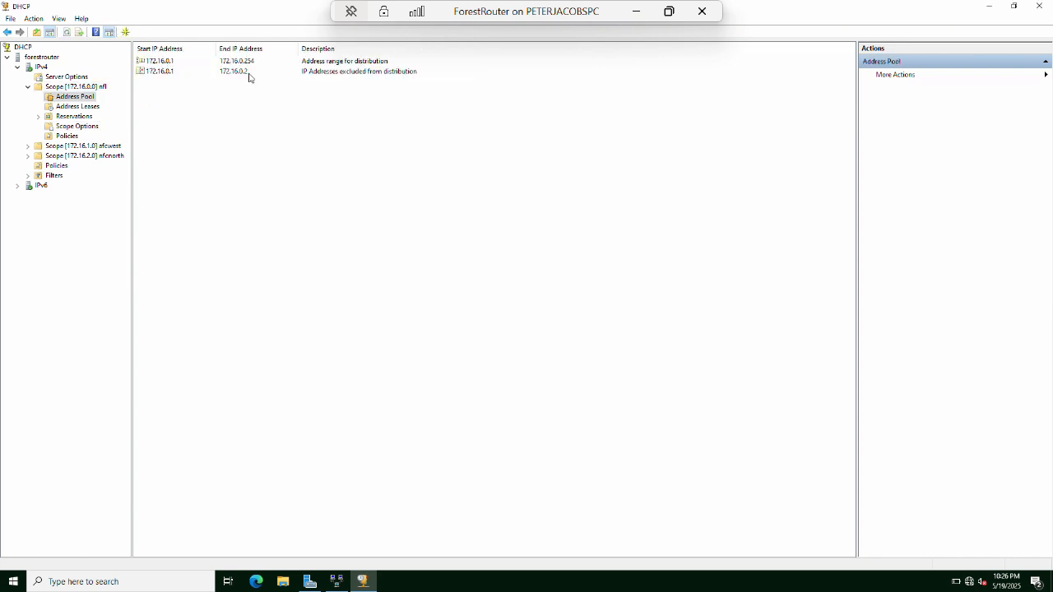
click(93, 106)
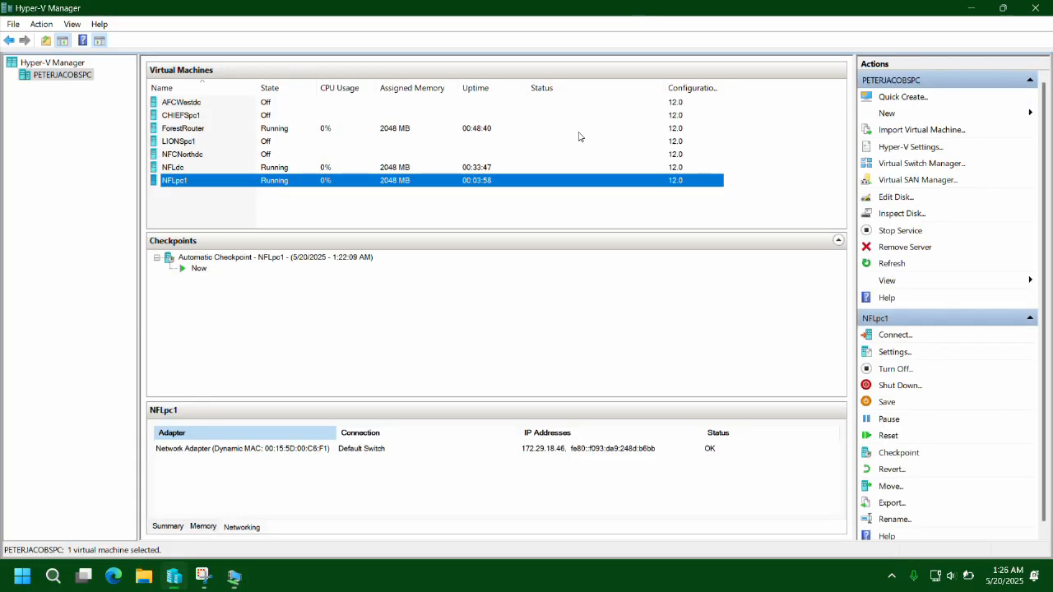
click(640, 14)
Look over the NFLpc1 VM window, then minimize it back to Hyper-V Manager.
mouse_move(241, 576)
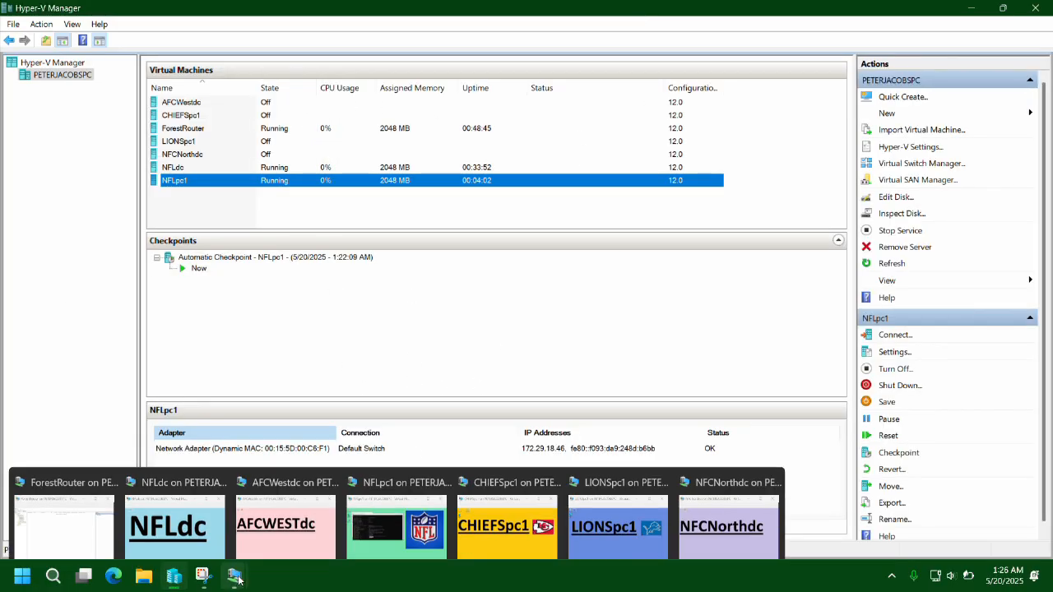
mouse_move(240, 520)
mouse_move(628, 506)
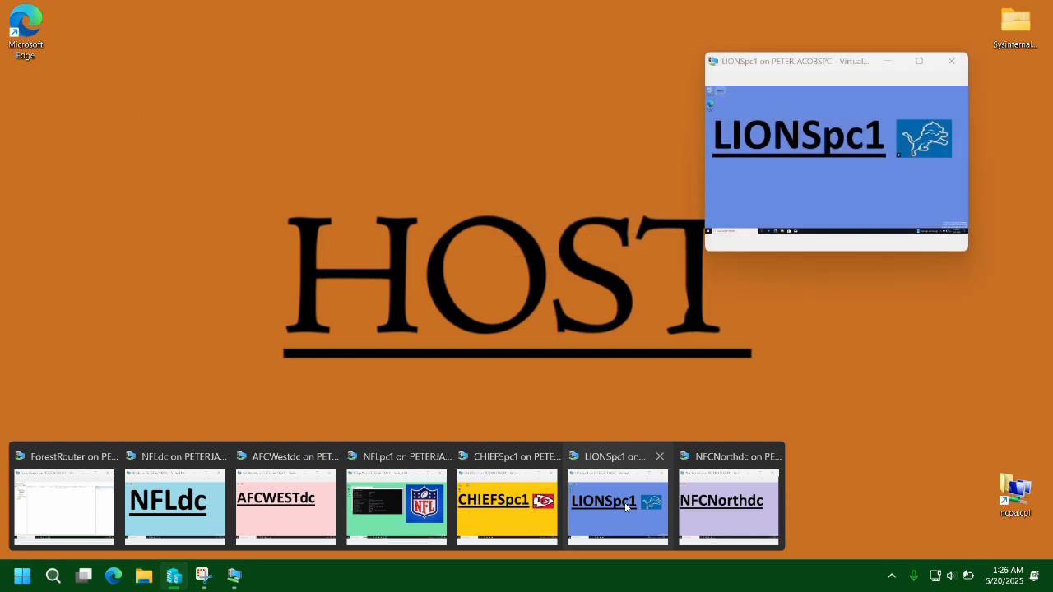
click(367, 490)
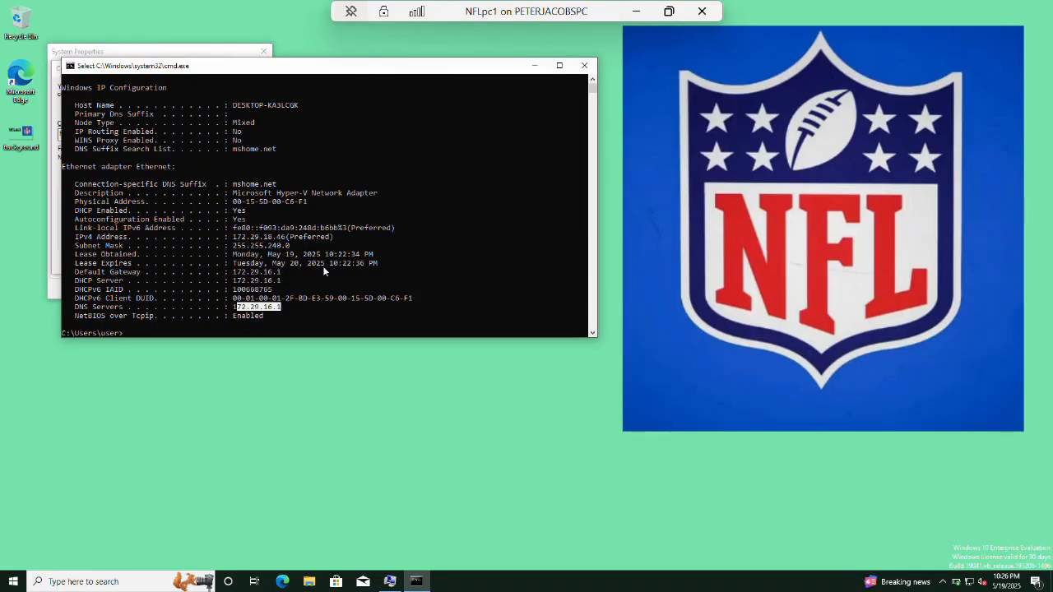
scroll(323, 266, up, 1)
scroll(323, 265, down, 2)
click(379, 437)
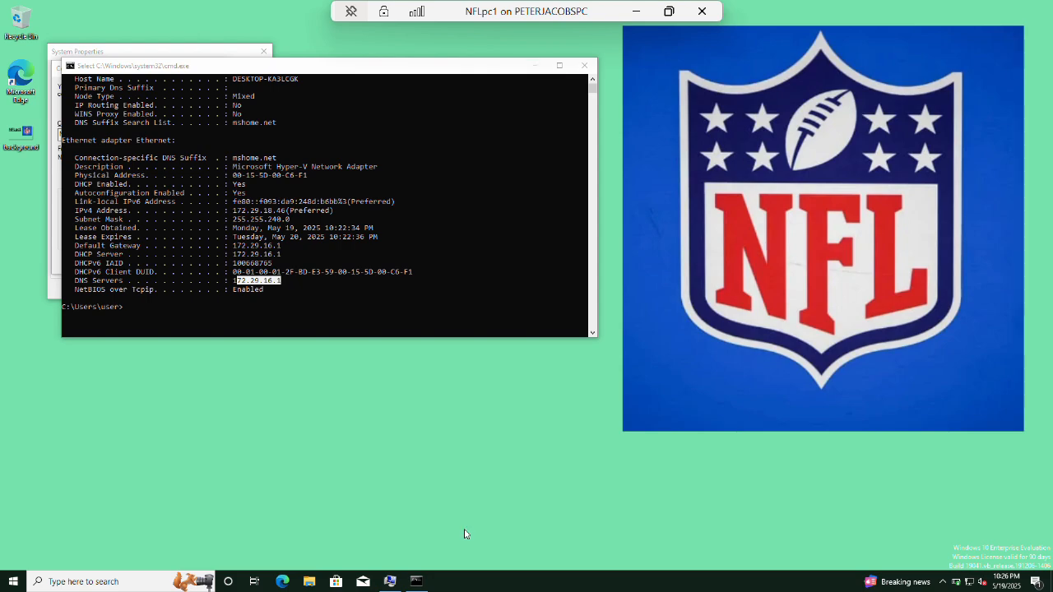
click(636, 11)
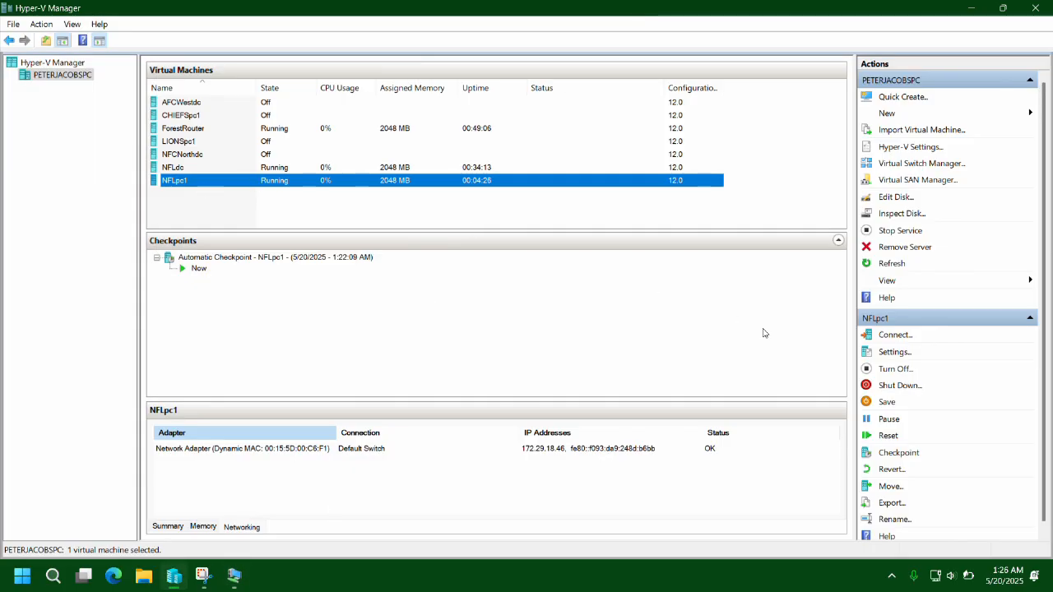
Add an nflswitch network adapter to NFLpc1 and remove its Default Switch adapter.
click(895, 352)
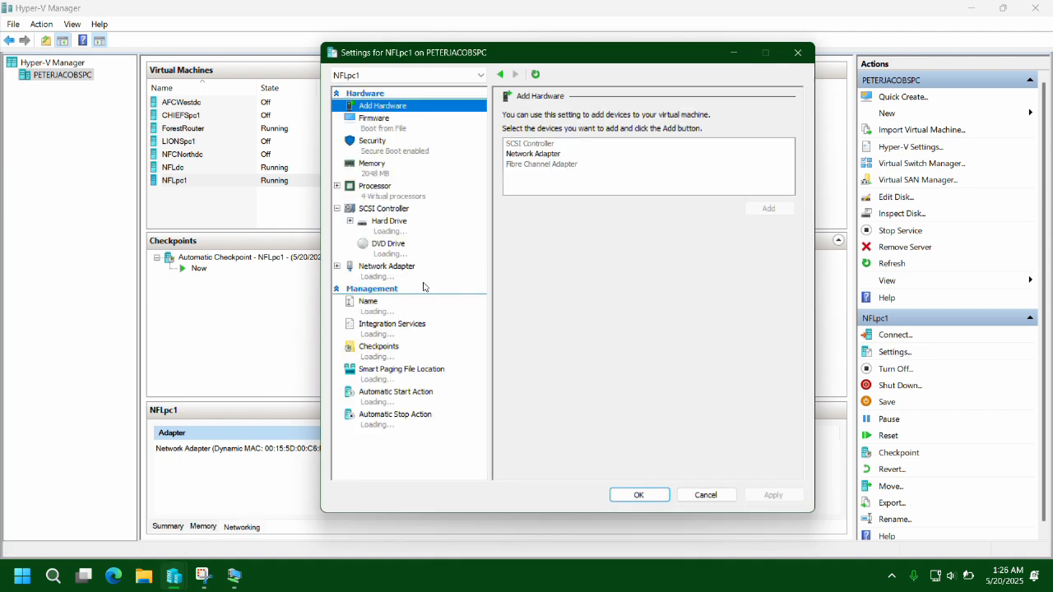
click(533, 154)
click(768, 208)
click(723, 142)
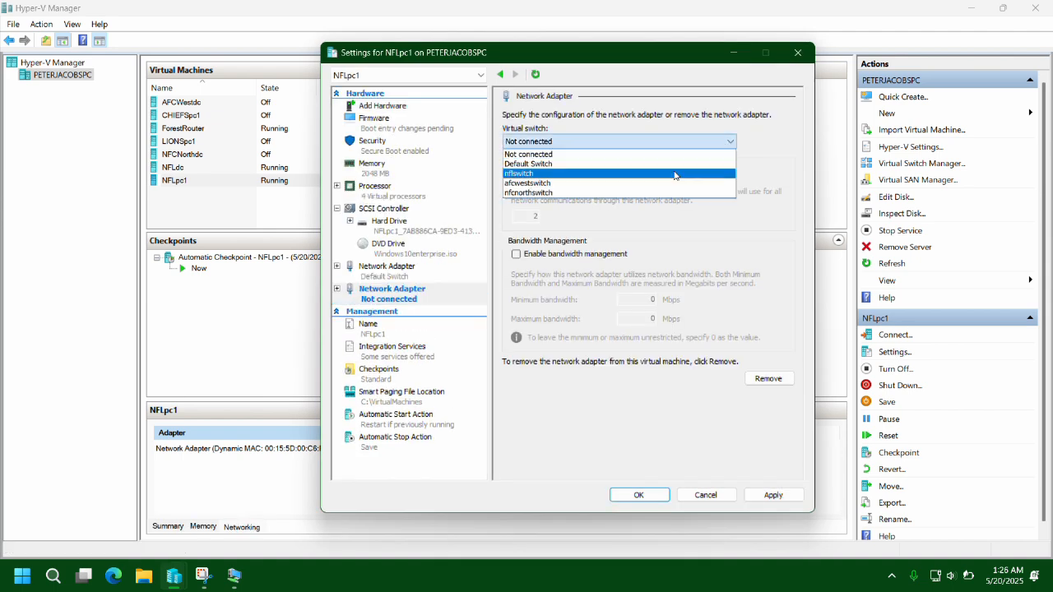
click(683, 174)
click(386, 270)
click(757, 378)
click(773, 494)
click(600, 313)
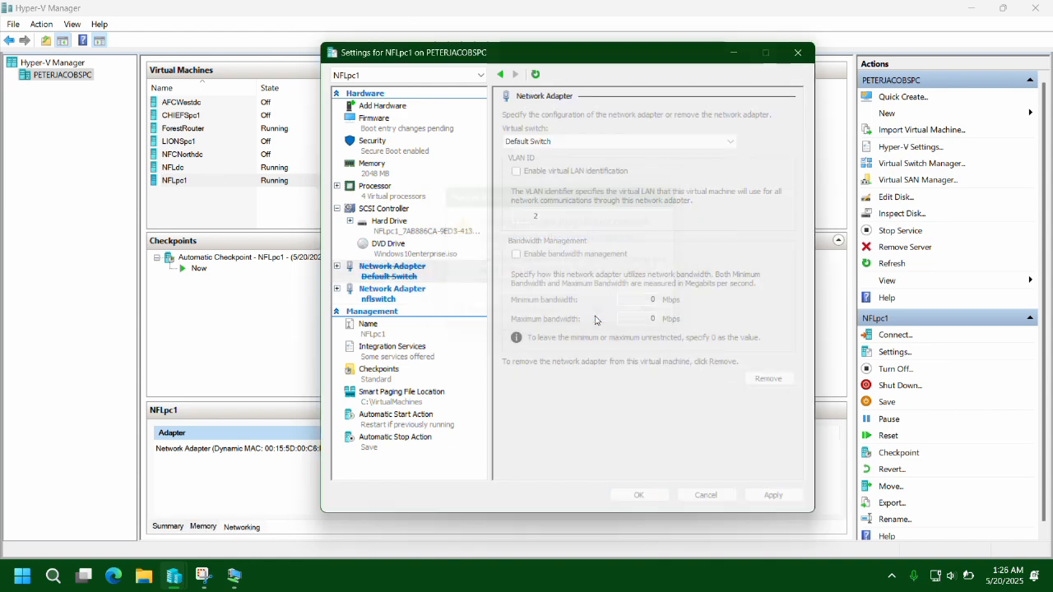
click(646, 496)
In NFLpc1, close the command prompt and cancel the computer name and System Properties dialogs.
mouse_move(234, 575)
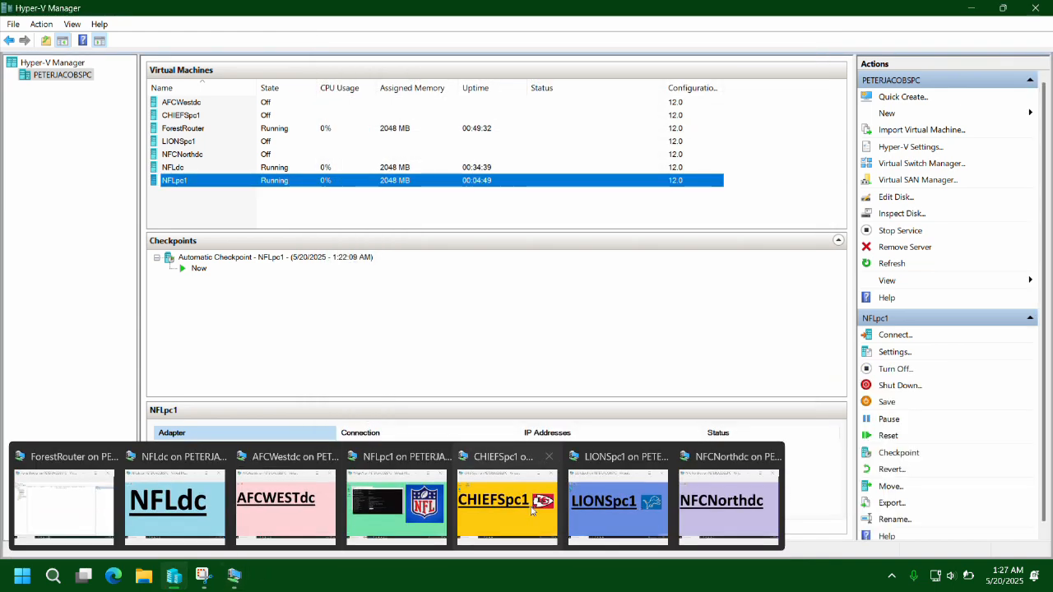
click(425, 516)
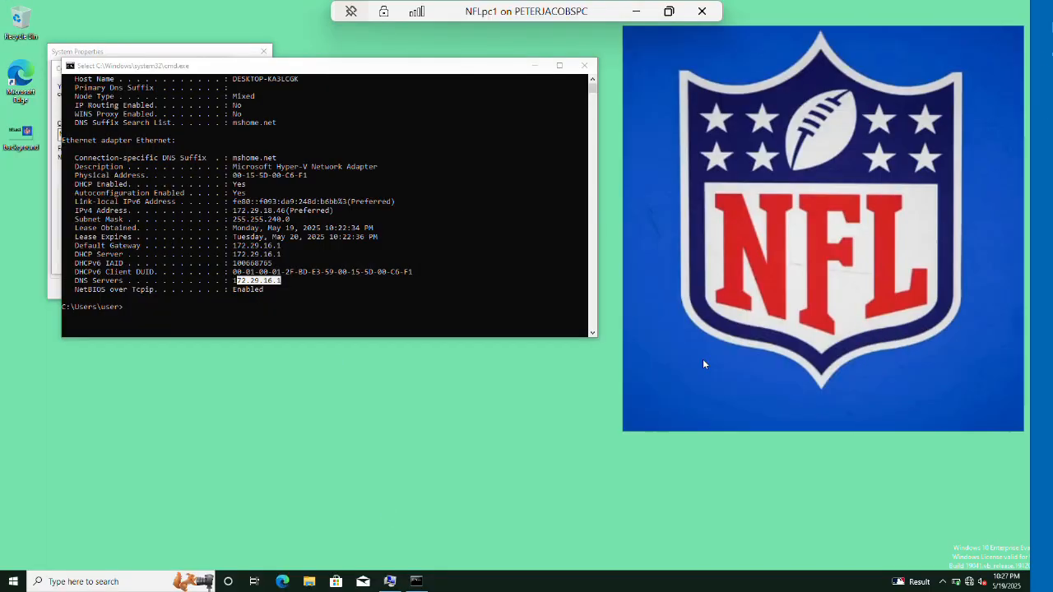
click(584, 65)
click(200, 261)
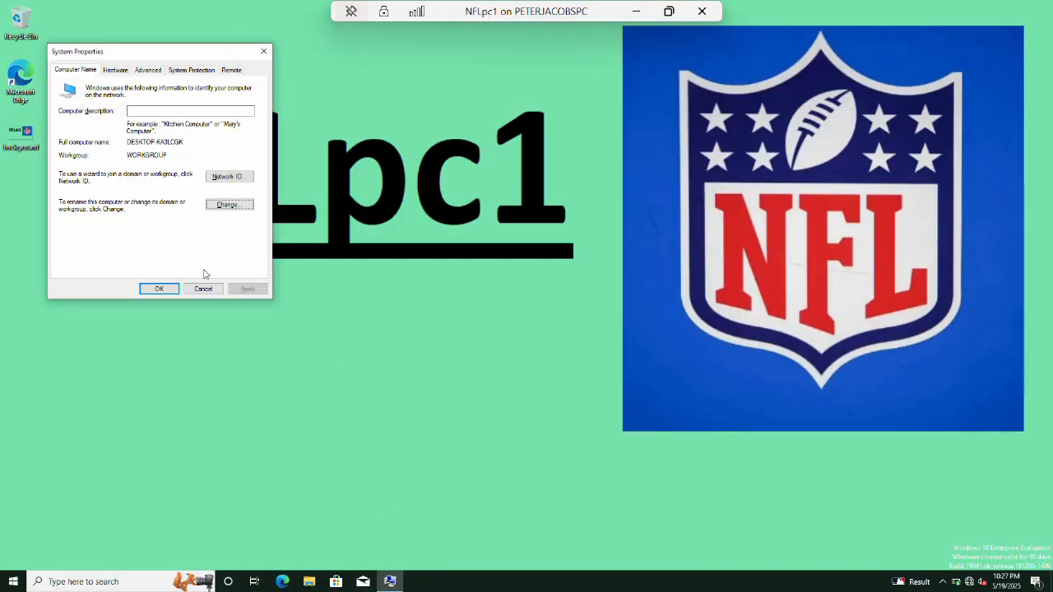
click(203, 289)
Via sysdm.cpl, set the computer name to NFLpc1 and the domain to nfl.com.
key(super+r)
text(sysdm.cpl)
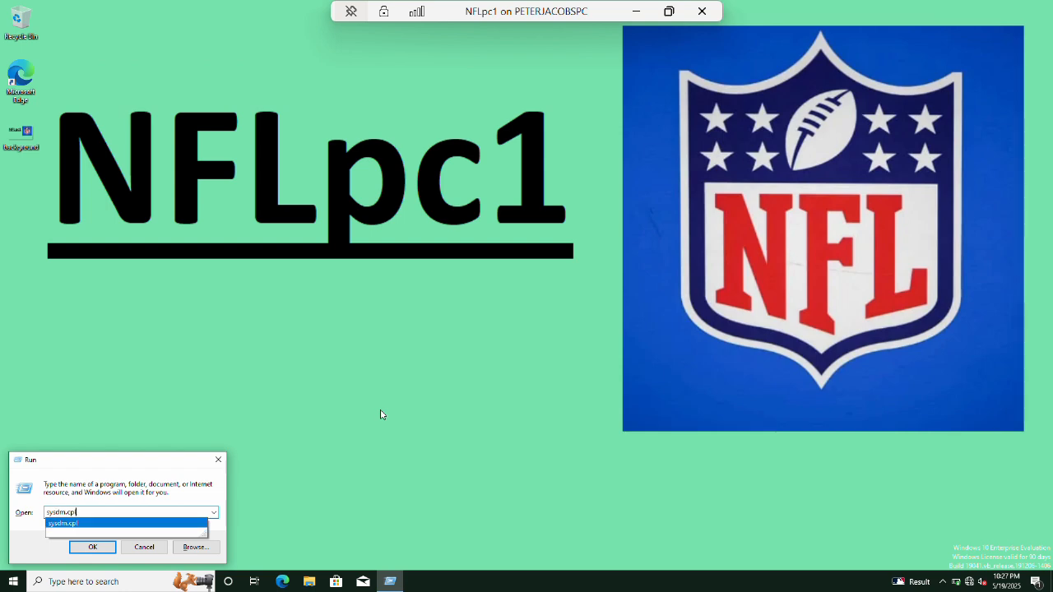
key(Return)
key(alt+c)
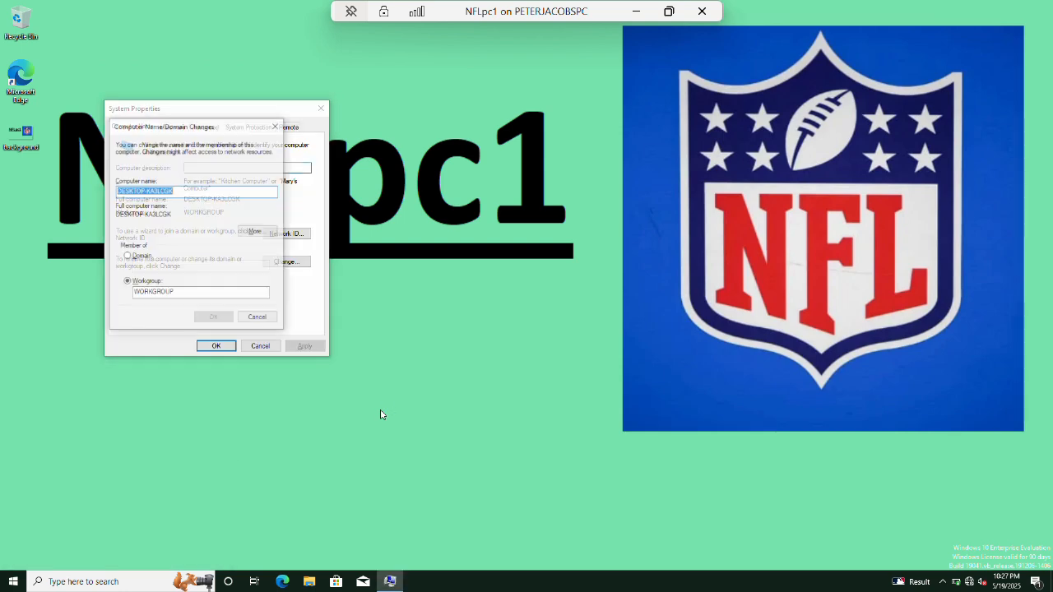
text(NFLpc1)
key(alt+d)
key(Tab)
text(nfl.com)
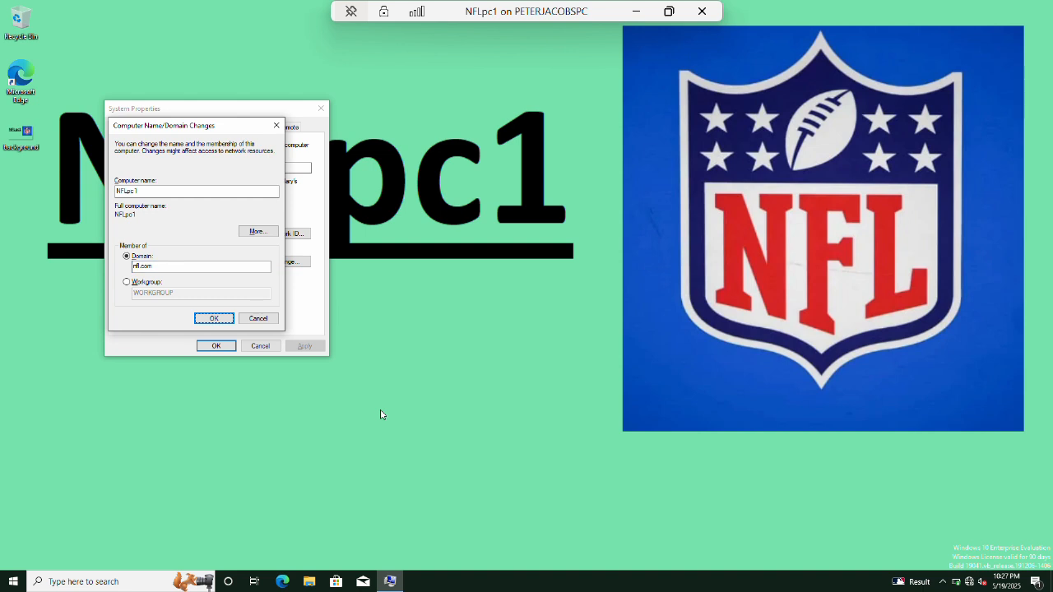
key(Return)
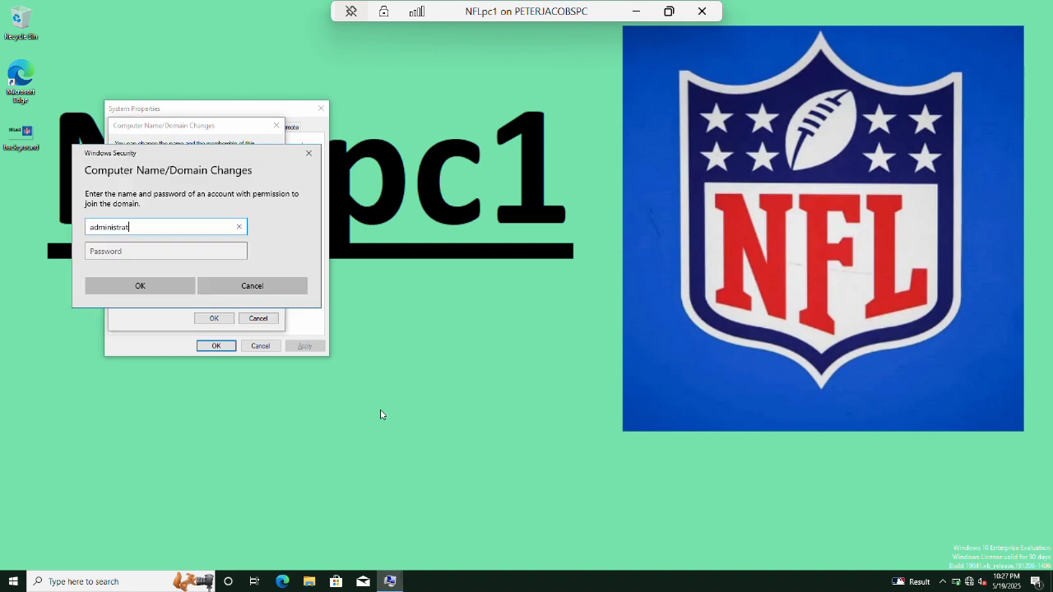
Authenticate with the nfl.com domain administrator credentials, accept the welcome and restart messages.
key(Tab)
text(P)
key(Return)
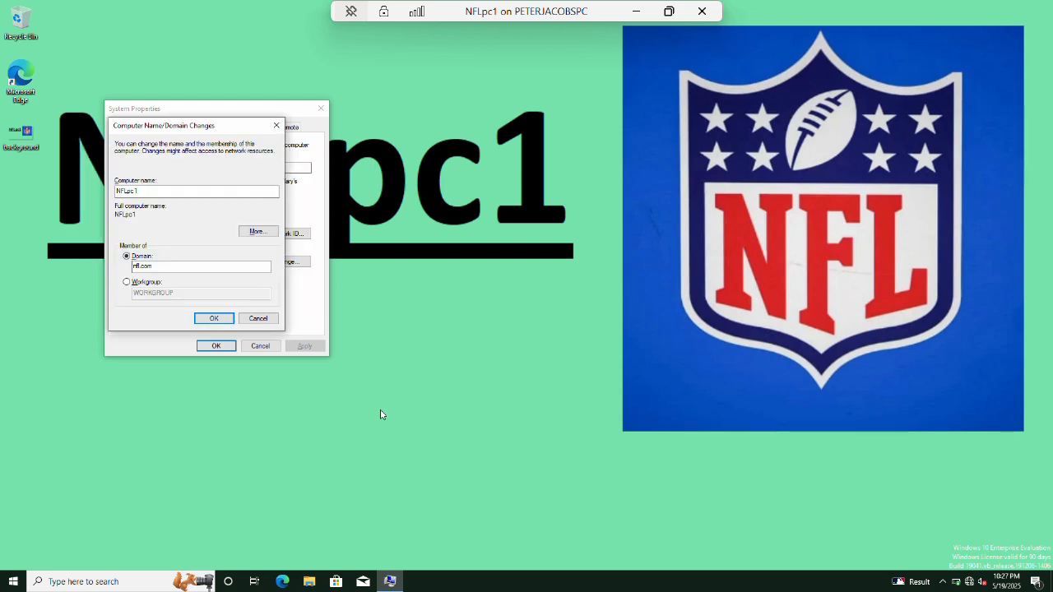
key(Return)
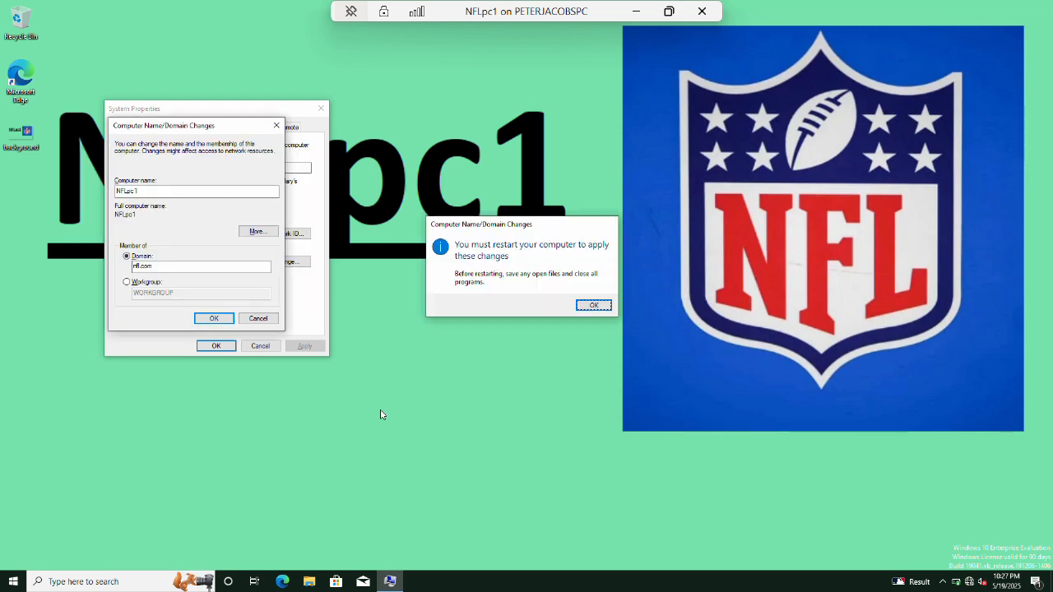
key(Return)
key(Return)
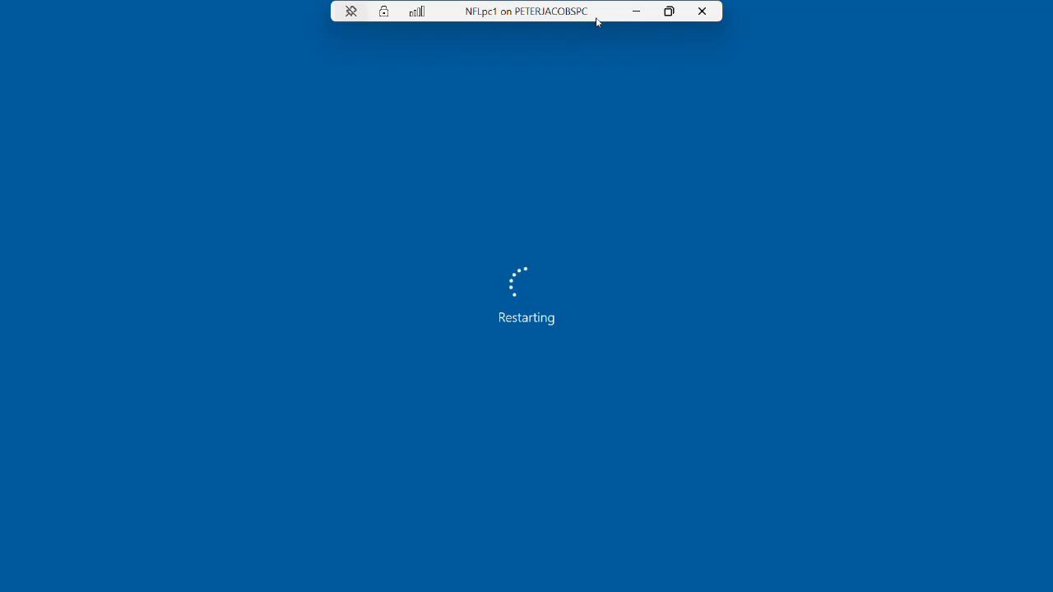
click(636, 12)
On the NFLdc VM, launch Active Directory Users and Computers from Start search.
mouse_move(232, 579)
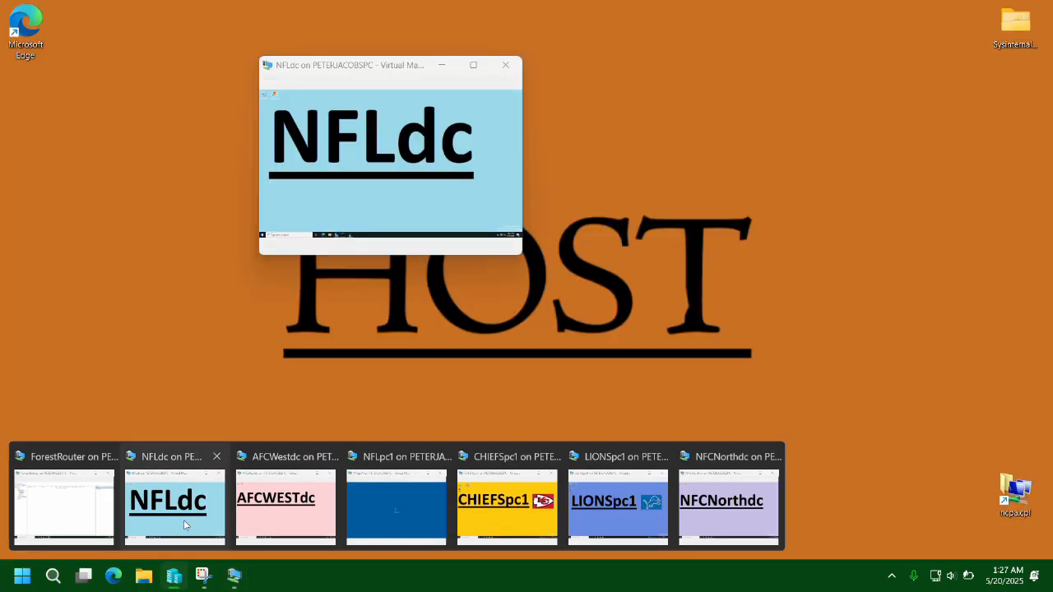
click(183, 520)
key(super)
text(acti)
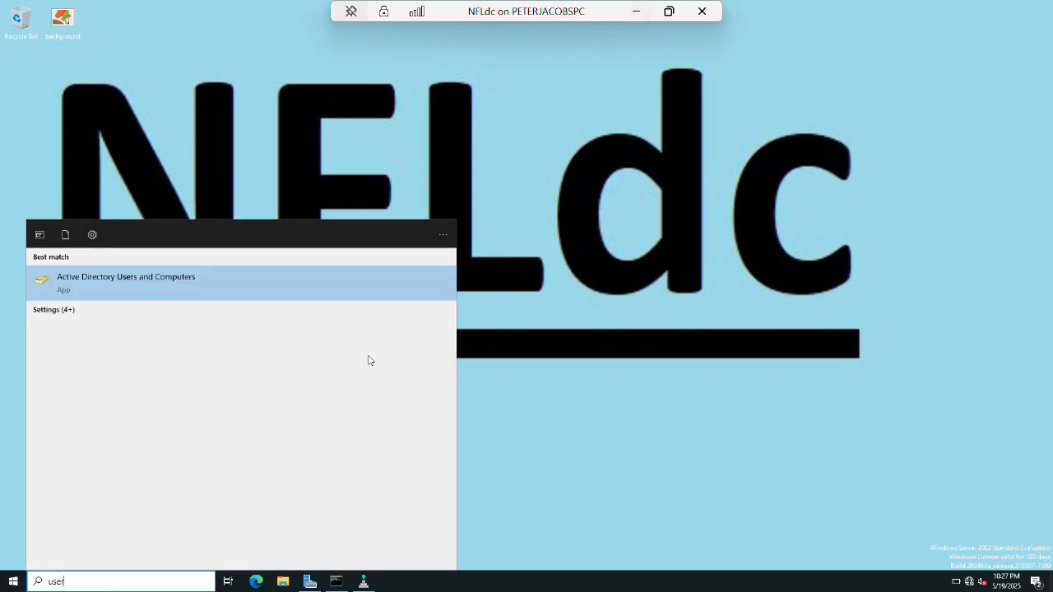
key(Return)
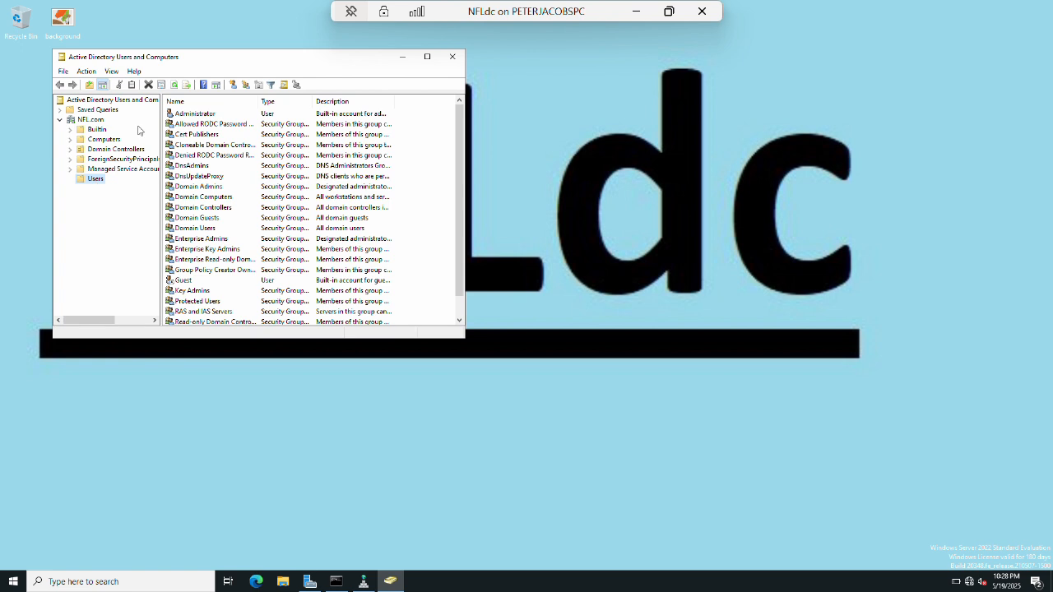
Create user tempuser with a password in NFL.com's Users container, then close the console.
click(233, 85)
text(tempu)
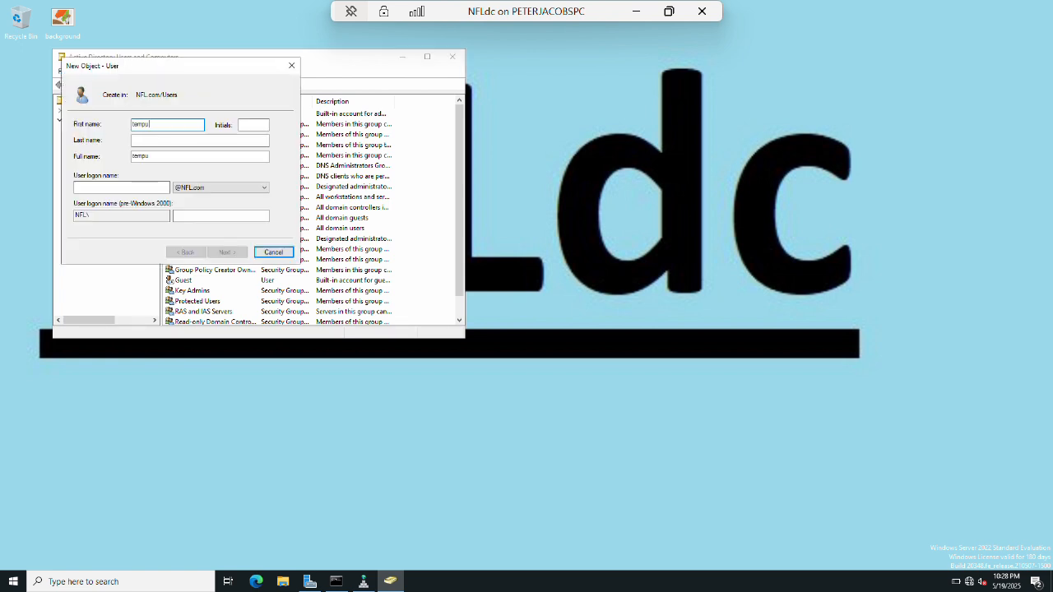
key(Tab)
key(Tab)
key(Tab)
key(Tab)
text(tempuser)
key(Tab)
key(Return)
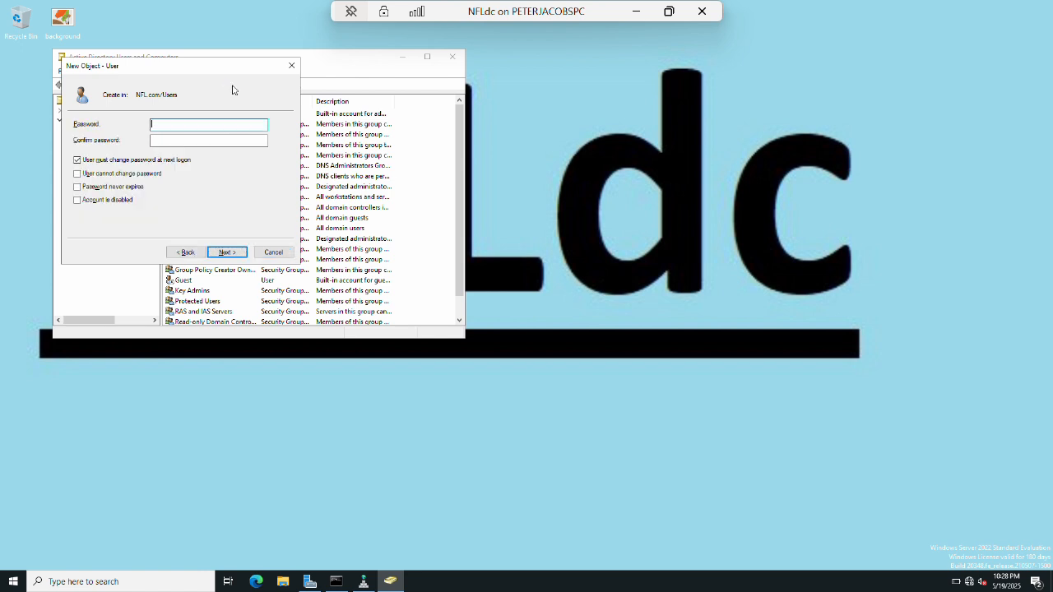
key(Tab)
text(Password1)
key(Tab)
key(Return)
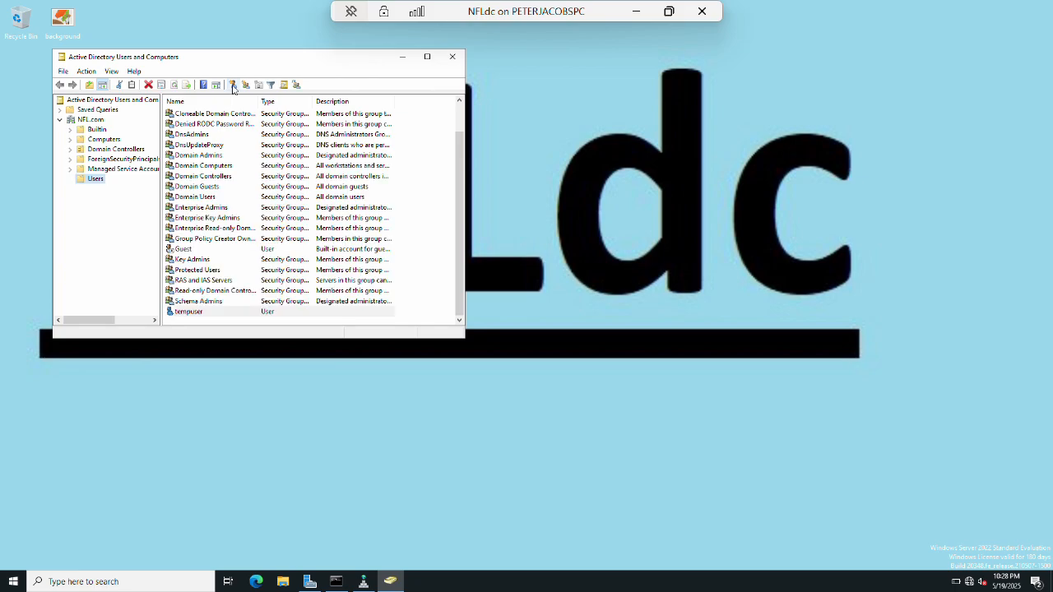
click(451, 56)
click(636, 12)
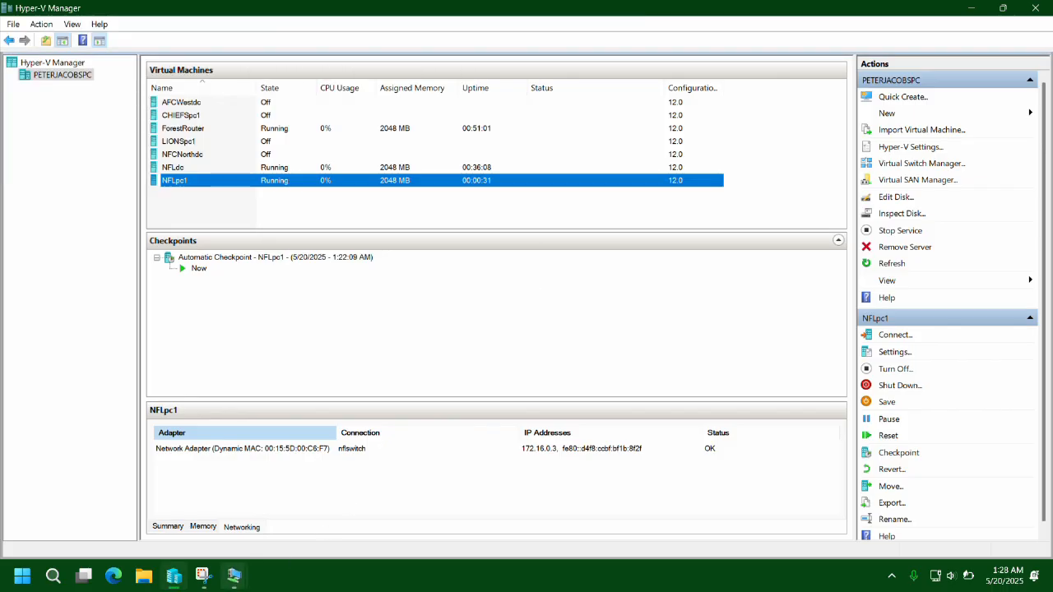
On NFLpc1, try signing in as another user with the name tempuser1 and the password.
mouse_move(233, 576)
click(383, 506)
click(383, 506)
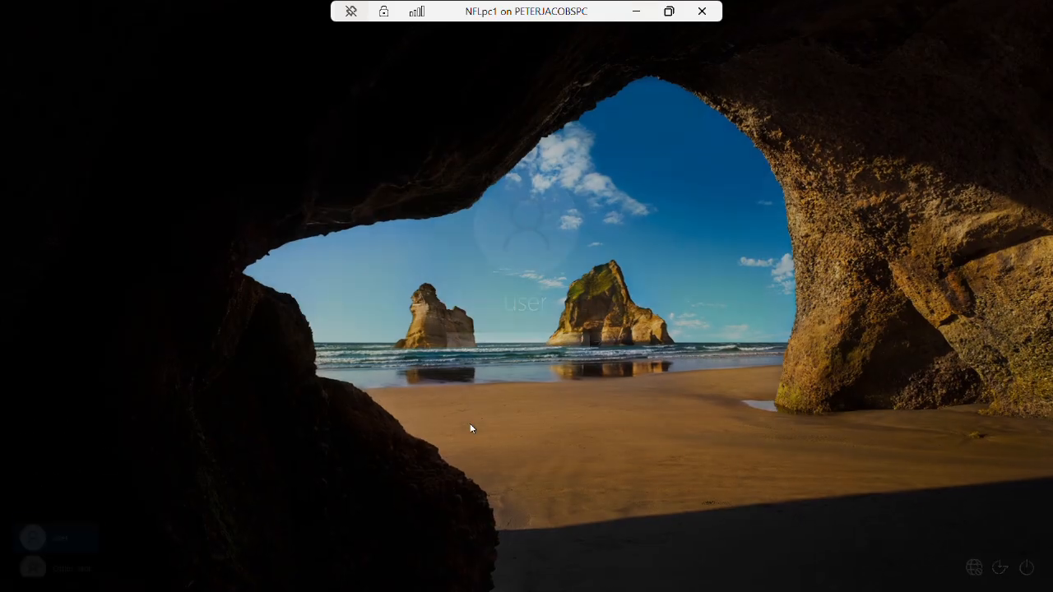
click(74, 562)
text(tempuser1)
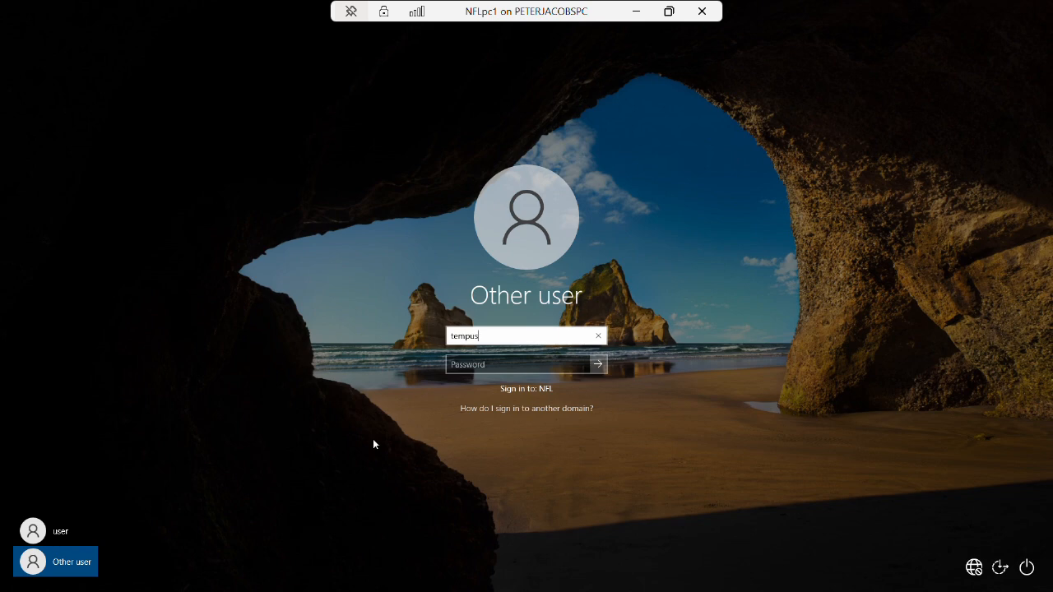
key(Tab)
text(Password1)
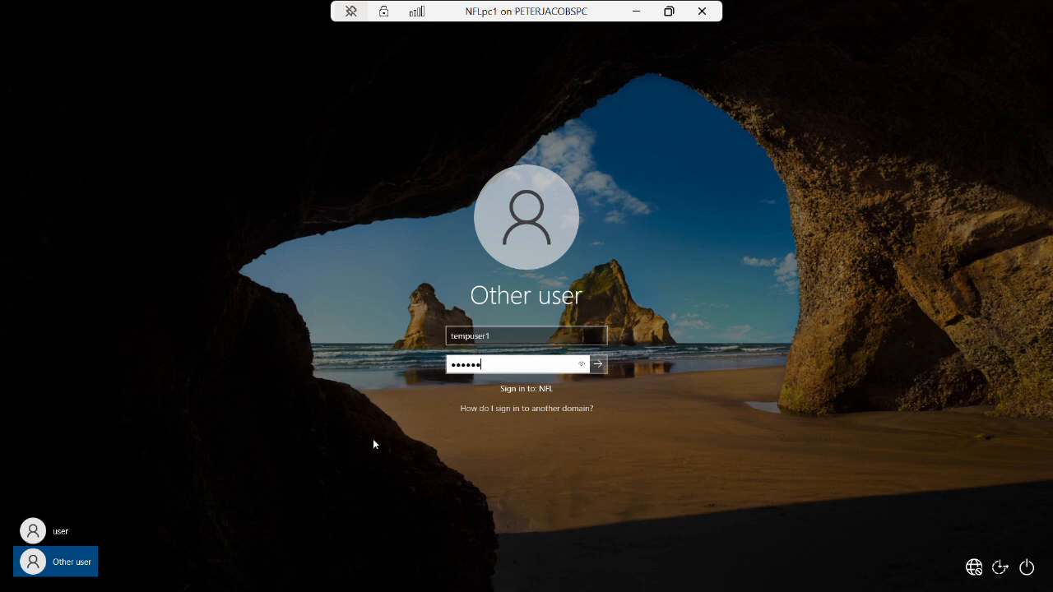
key(Return)
Correct the user name to tempuser and sign in again with the password.
key(Return)
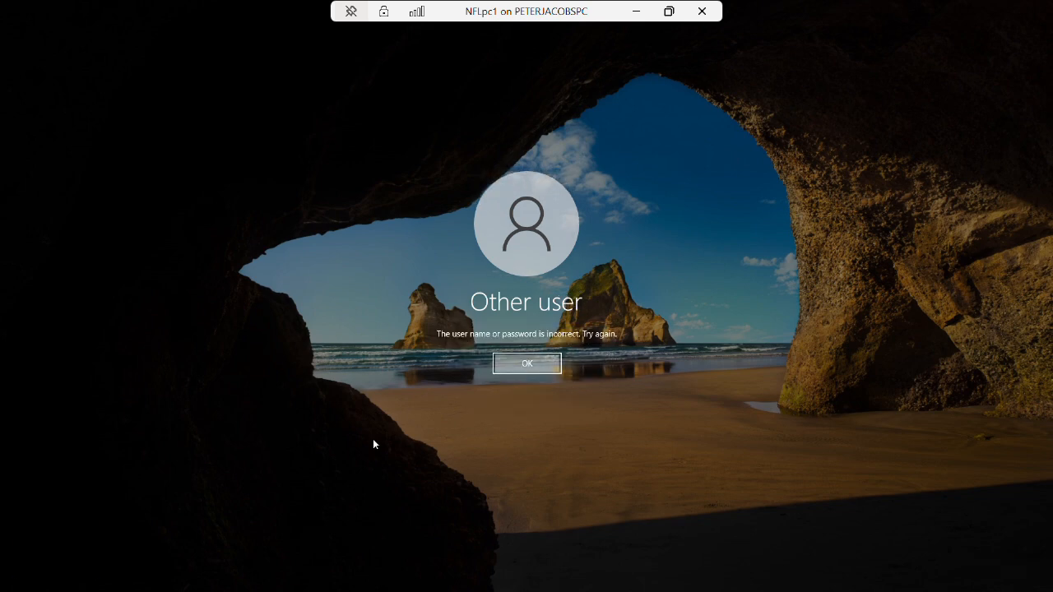
click(511, 334)
key(BackSpace)
key(Tab)
text(Password1)
key(Return)
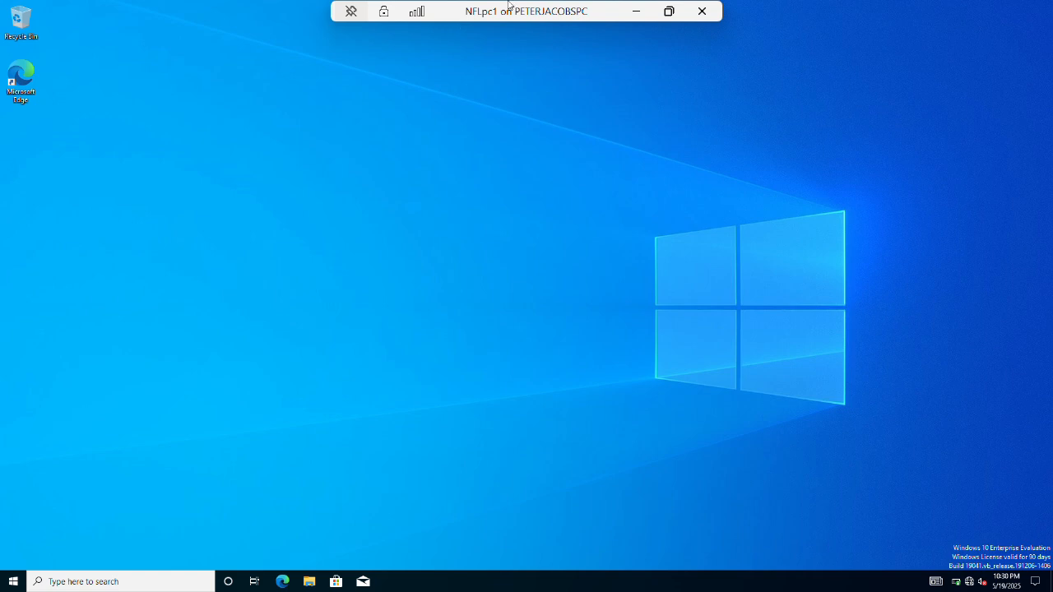
Replace LIONSpc1's Default Switch adapter with a new adapter on nfcnorthswitch.
click(637, 14)
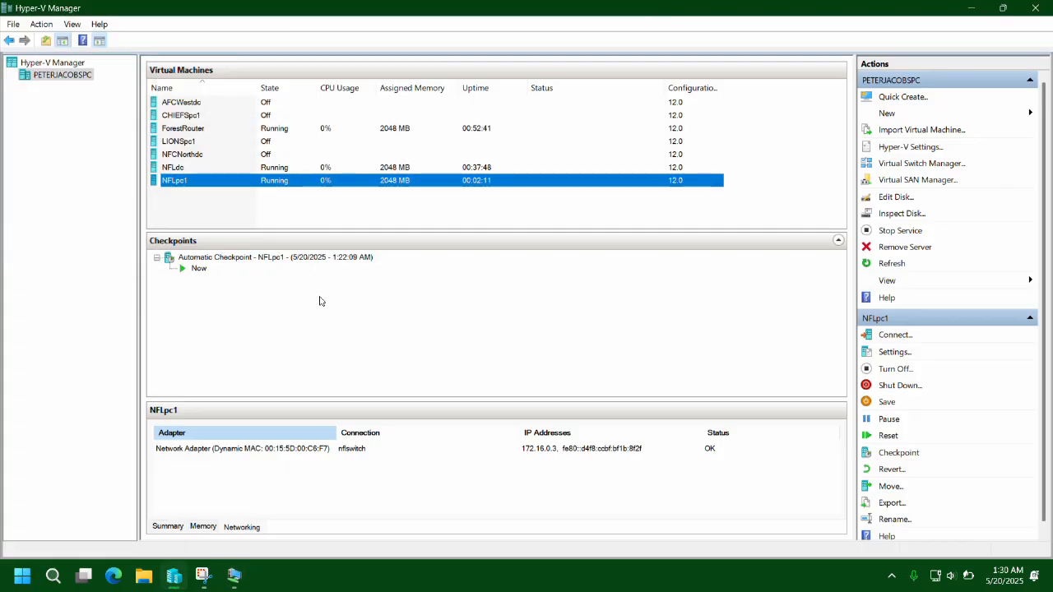
click(184, 143)
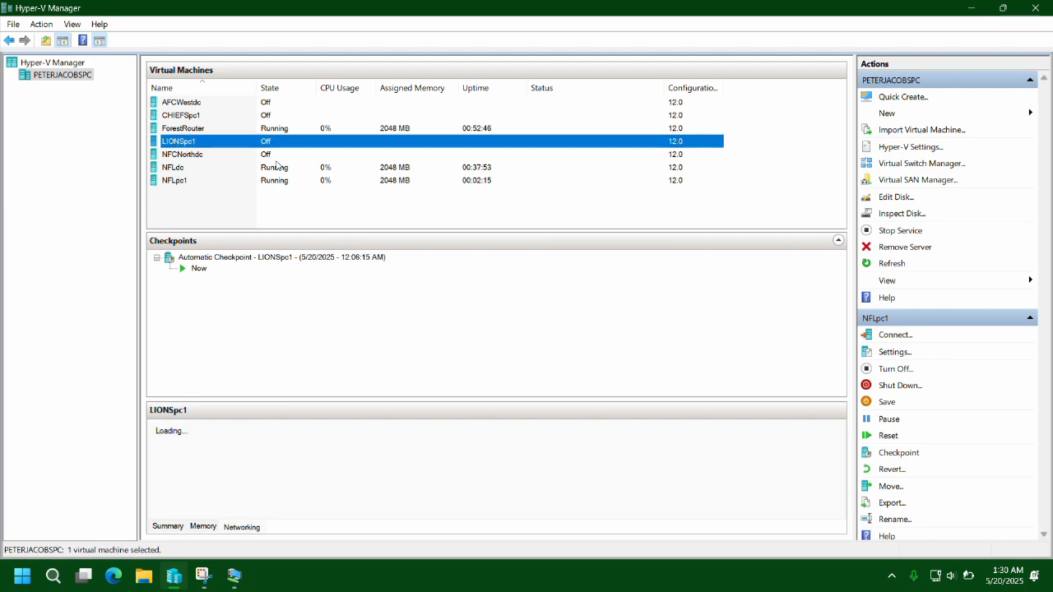
click(895, 353)
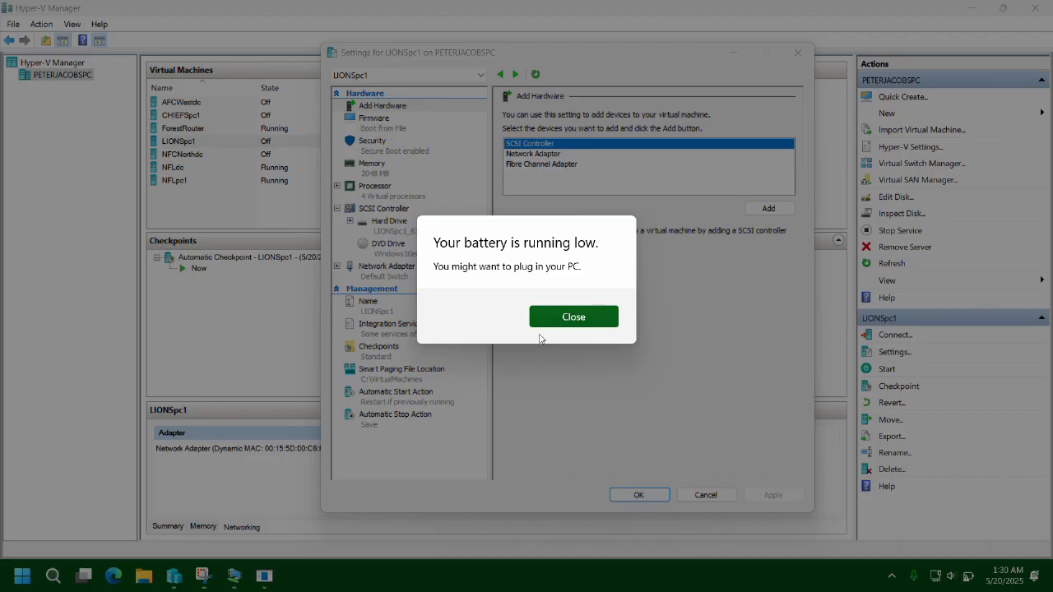
click(546, 321)
click(395, 276)
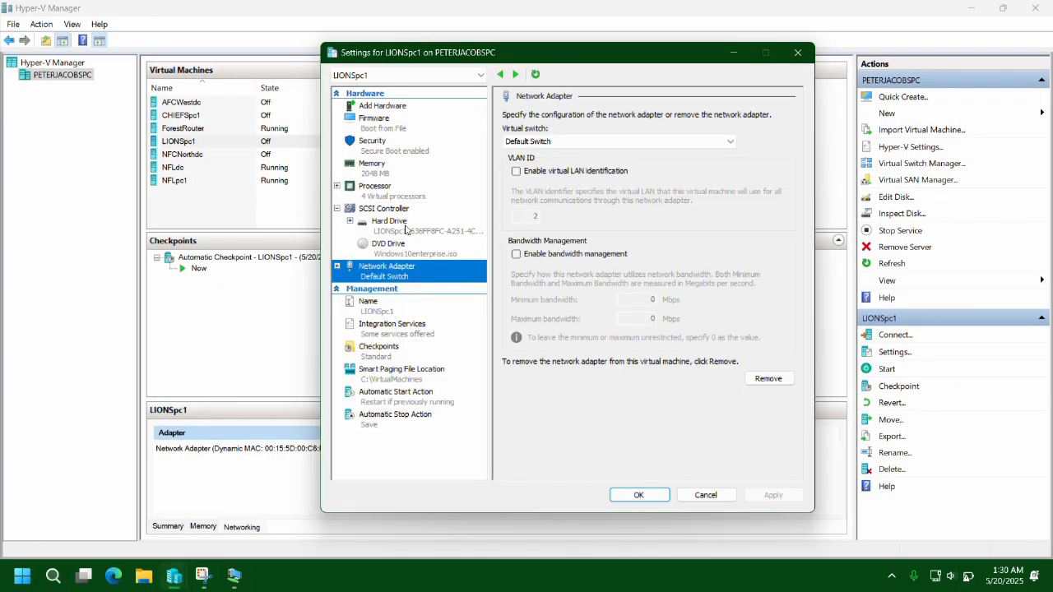
click(385, 106)
click(581, 153)
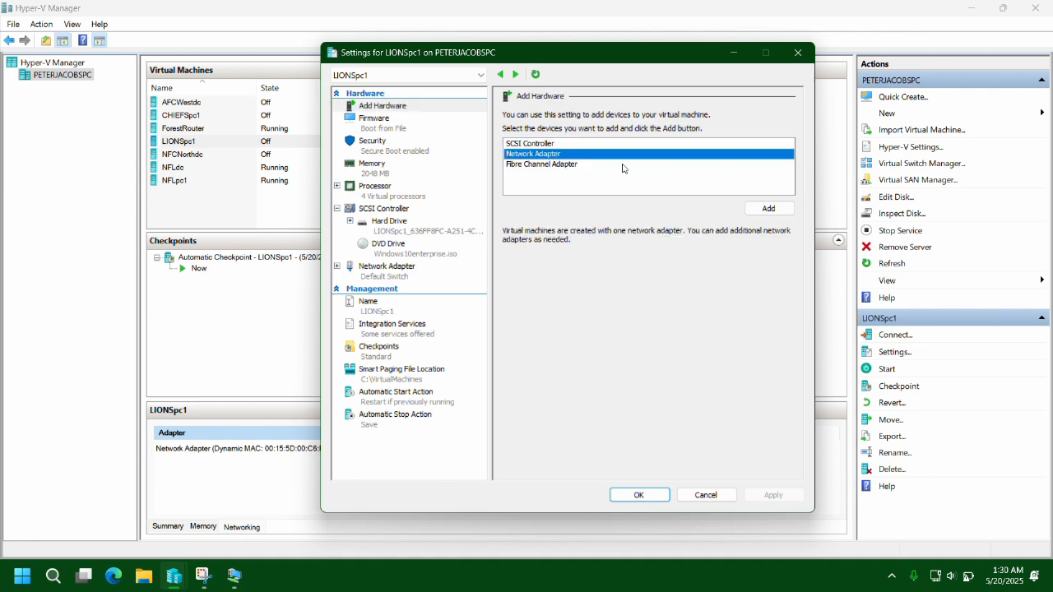
click(762, 209)
click(617, 142)
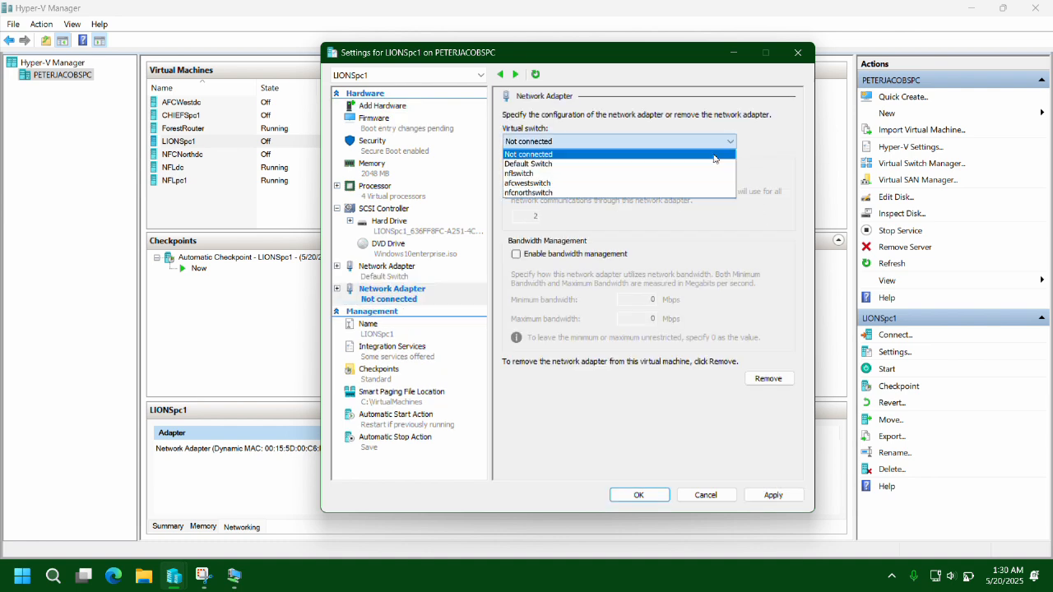
click(576, 195)
click(387, 272)
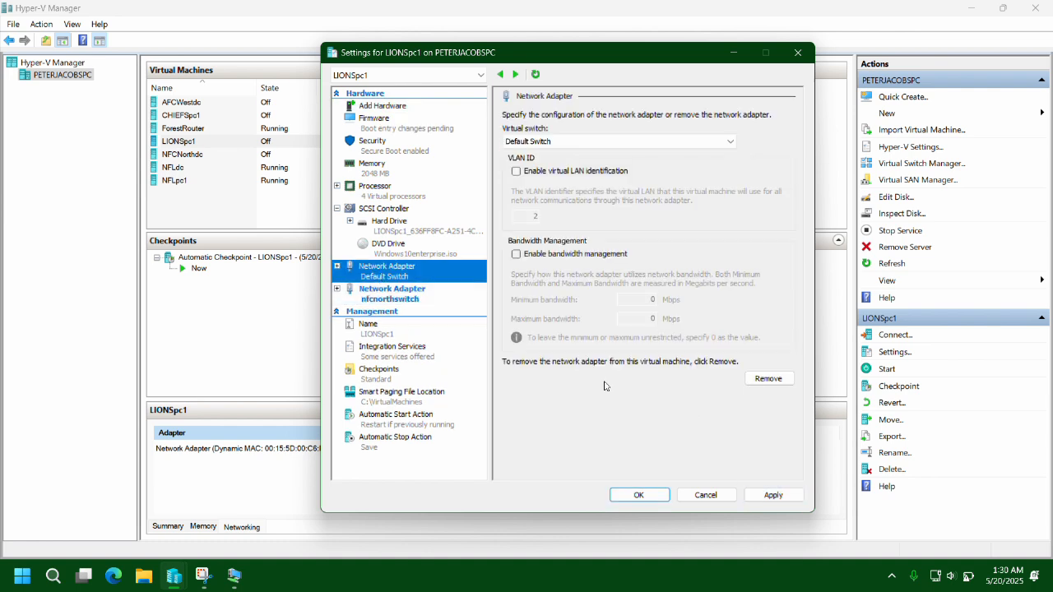
click(769, 378)
click(773, 495)
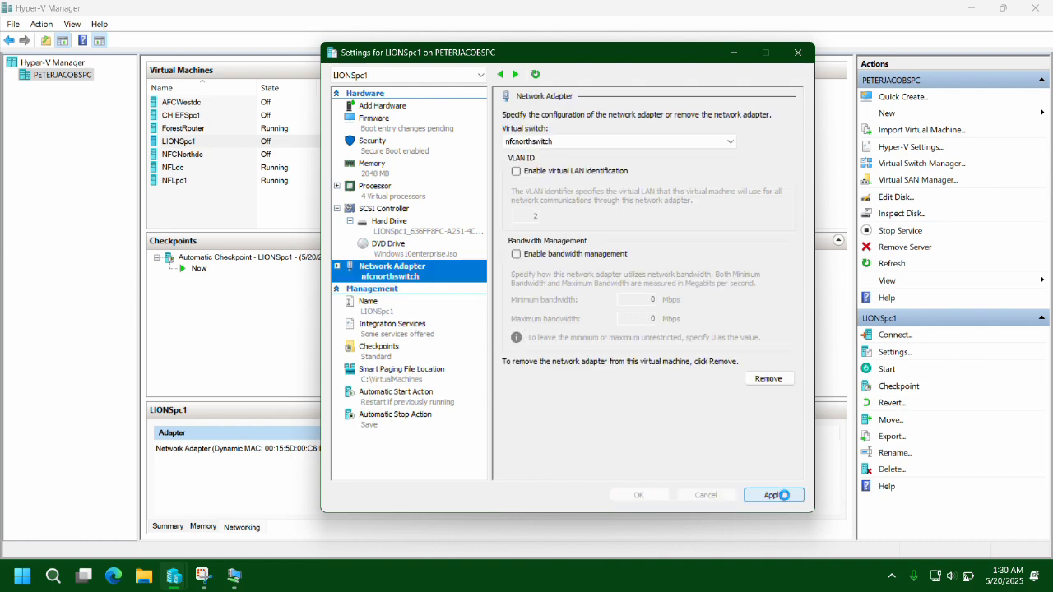
click(638, 494)
Remove CHIEFSpc1's Default Switch adapter and add a new one on afcwestswitch.
click(568, 115)
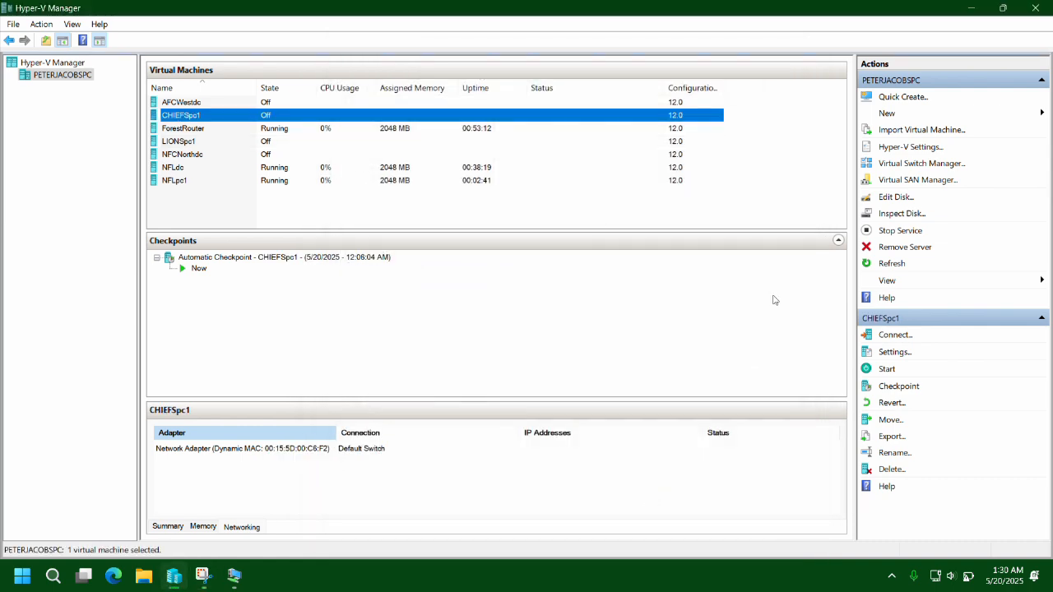
click(895, 352)
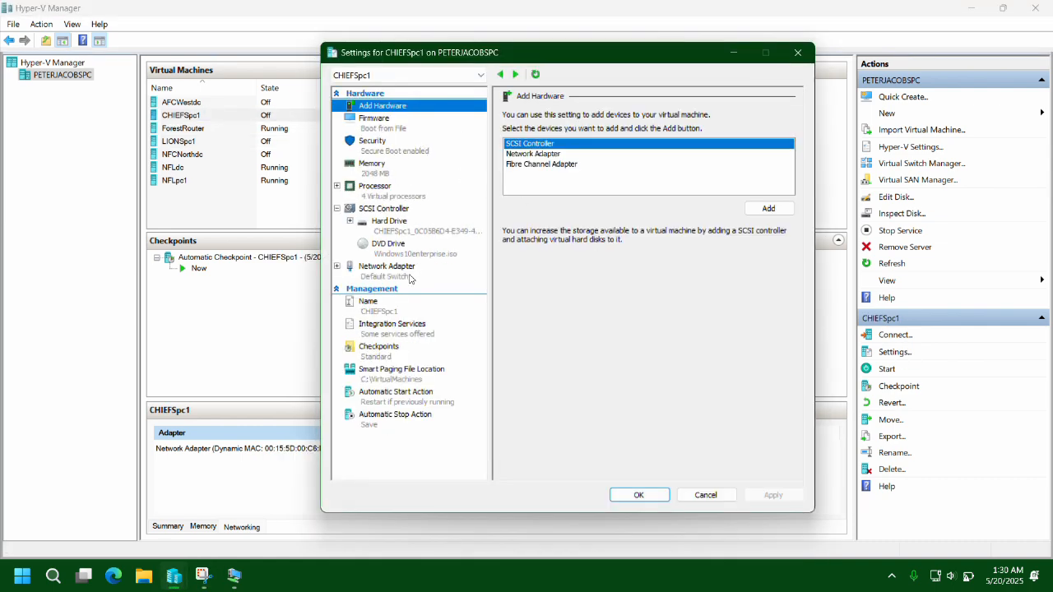
click(387, 271)
click(768, 378)
click(381, 106)
click(567, 151)
click(768, 207)
click(690, 144)
click(641, 173)
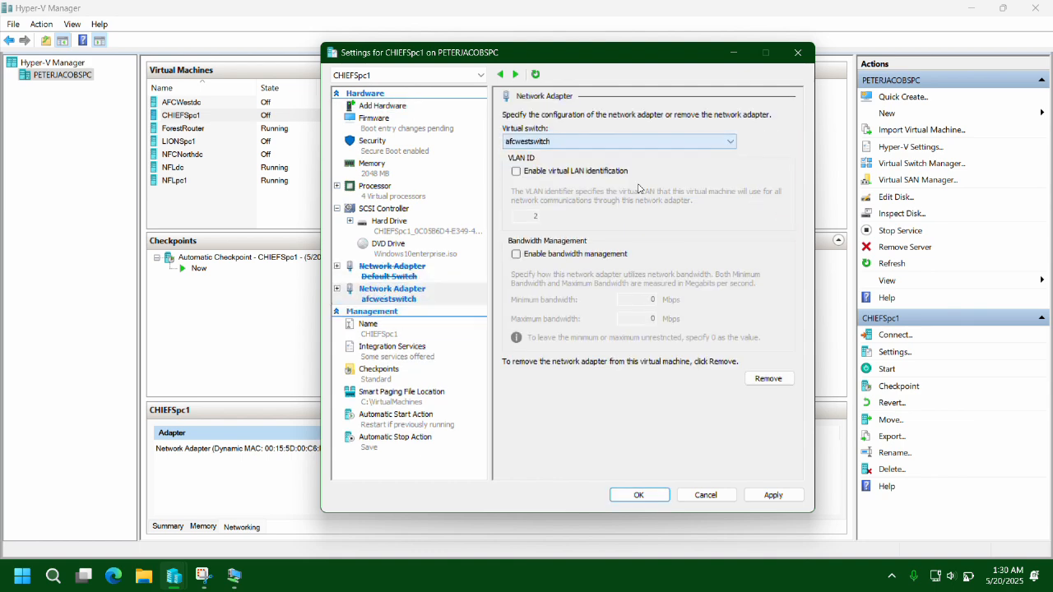
click(773, 495)
click(655, 501)
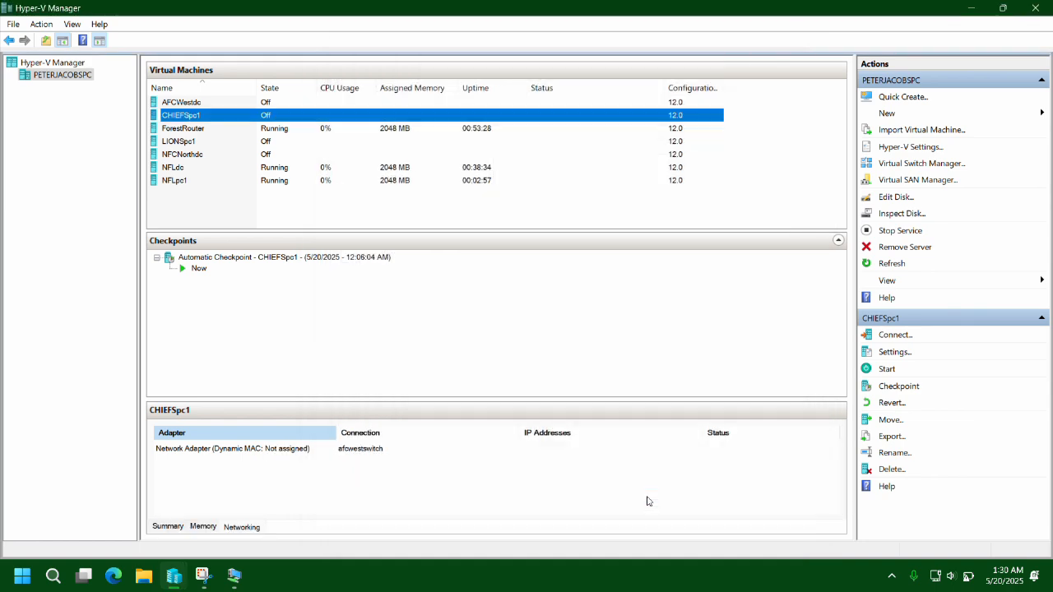
Shut down NFLpc1 and start AFCWestdc, continuing from its last state.
click(185, 180)
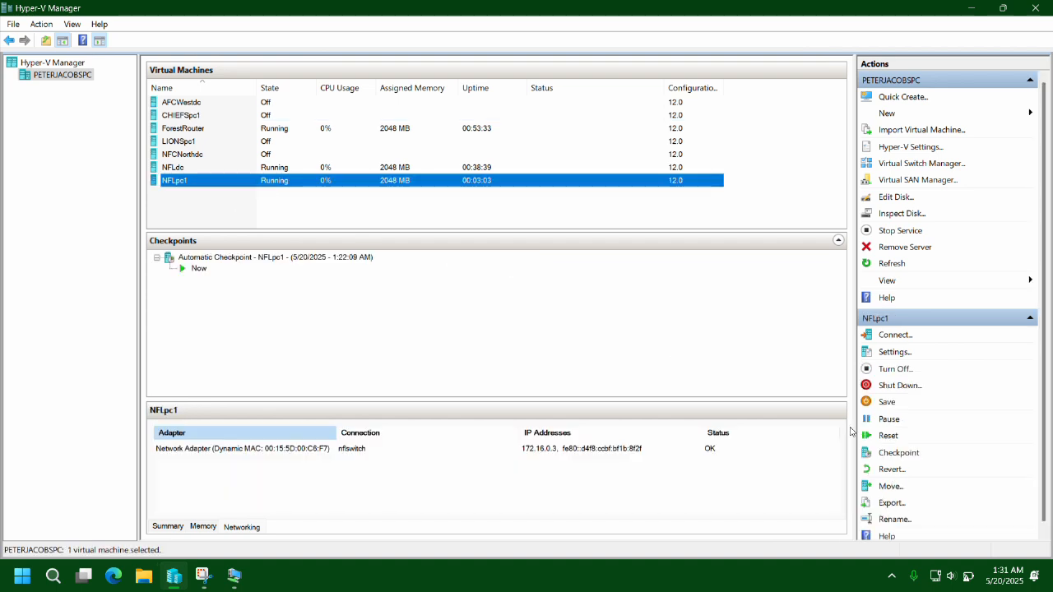
click(900, 386)
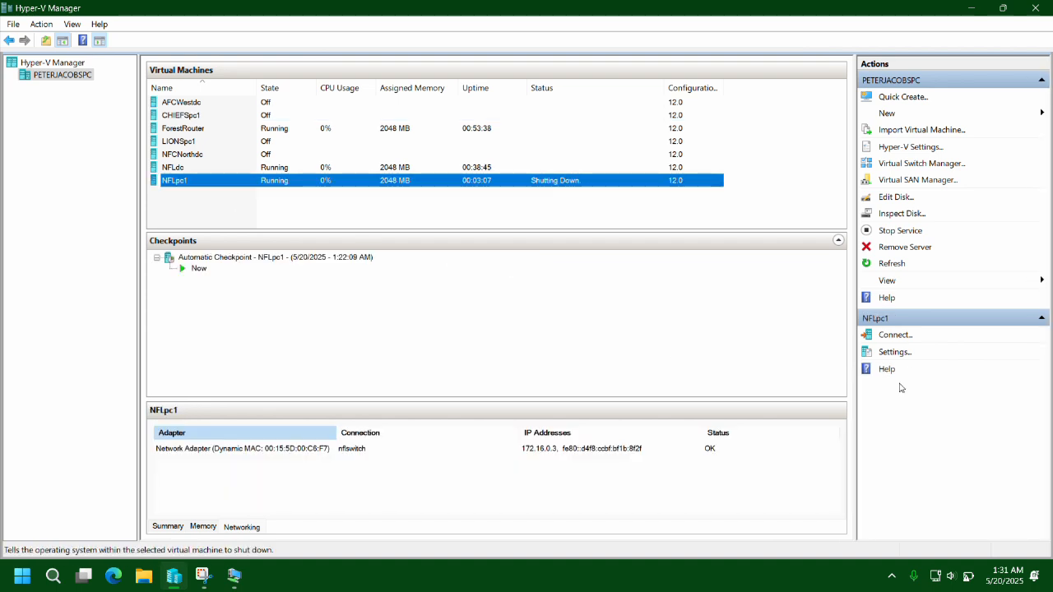
click(178, 103)
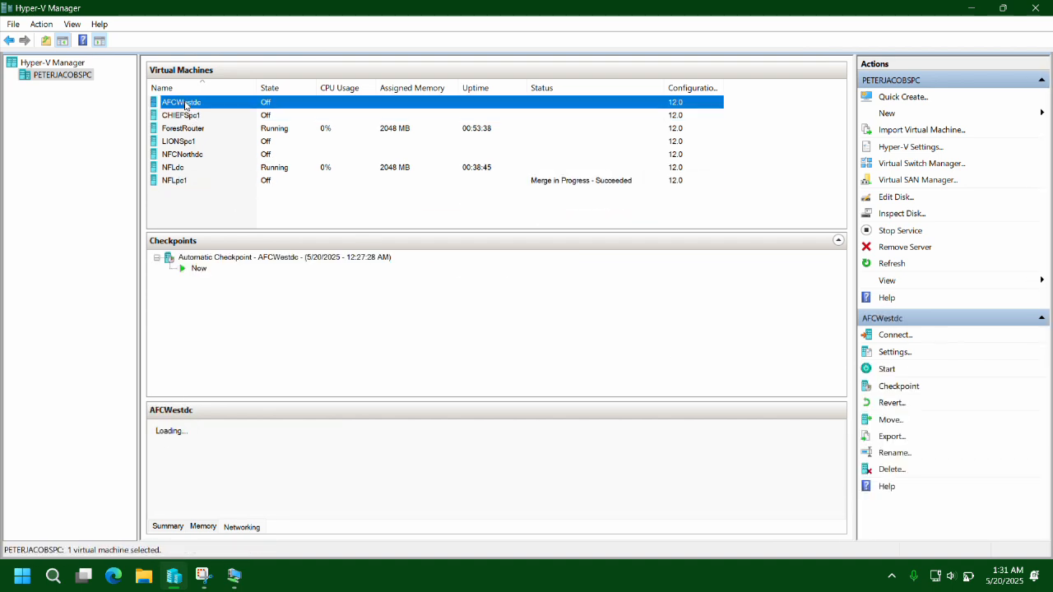
double_click(179, 103)
click(717, 245)
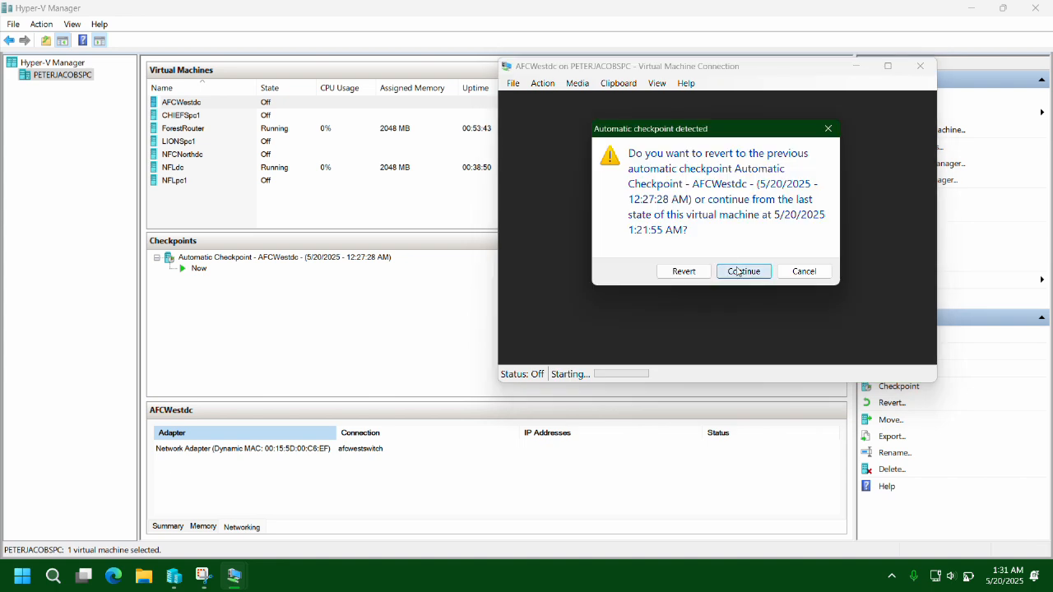
click(743, 271)
Start CHIEFSpc1 from its last state and wake both AFCWestdc and CHIEFSpc1 from their lock screens.
double_click(181, 115)
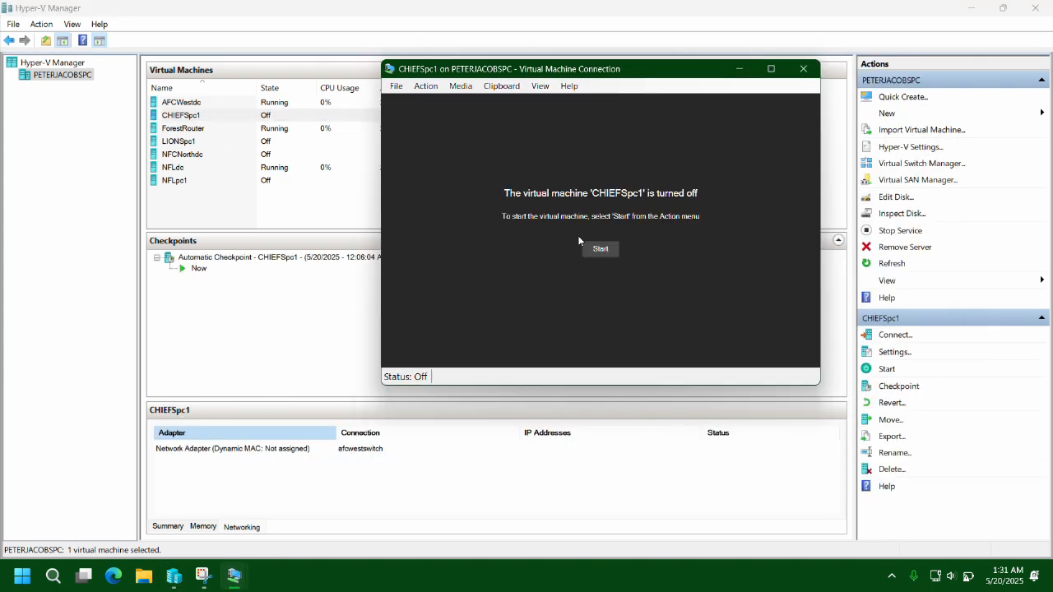
click(600, 247)
click(617, 273)
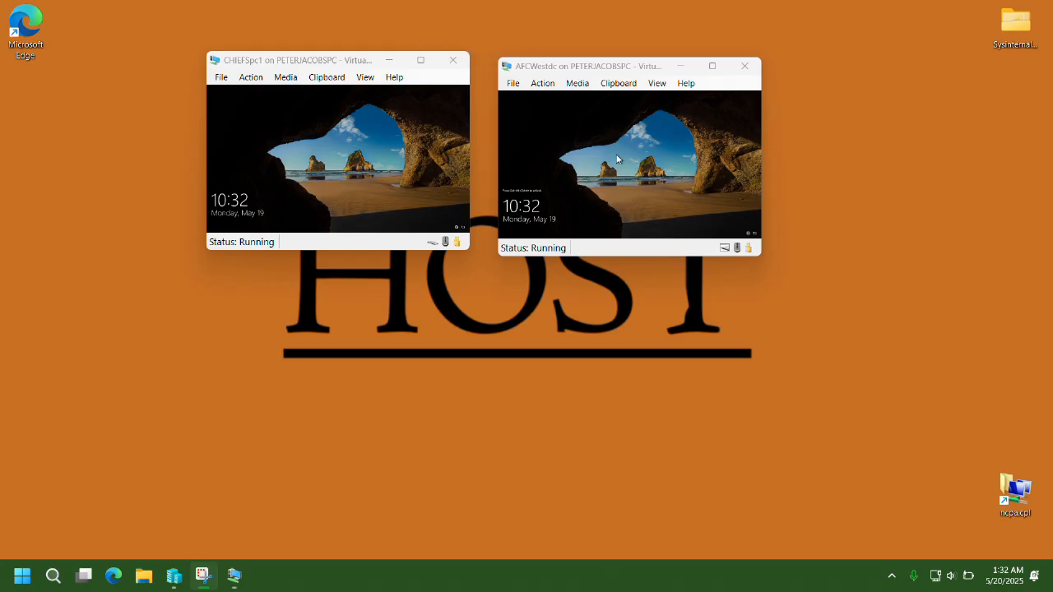
click(617, 158)
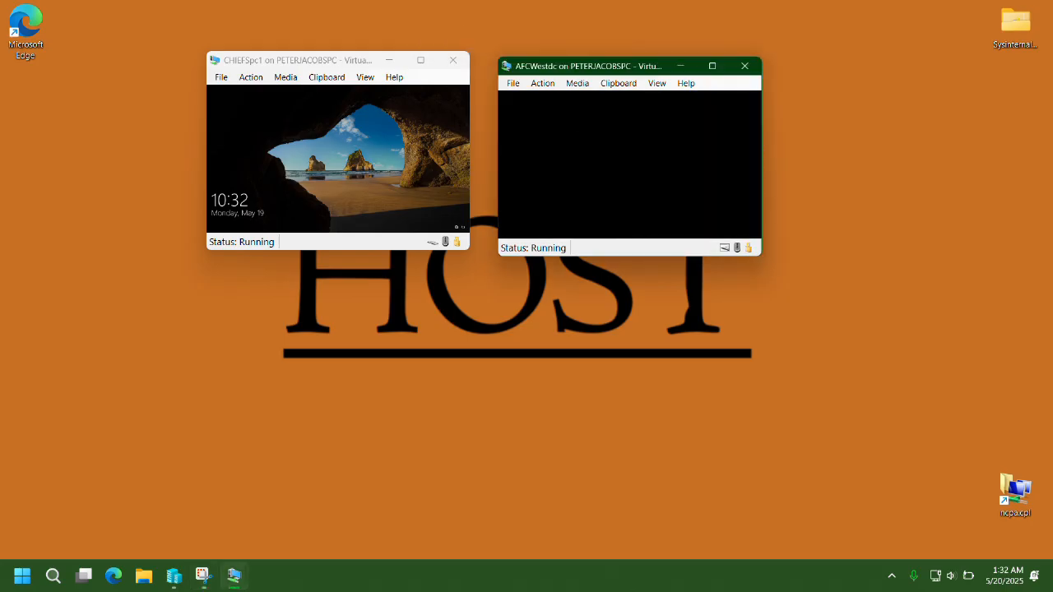
click(395, 166)
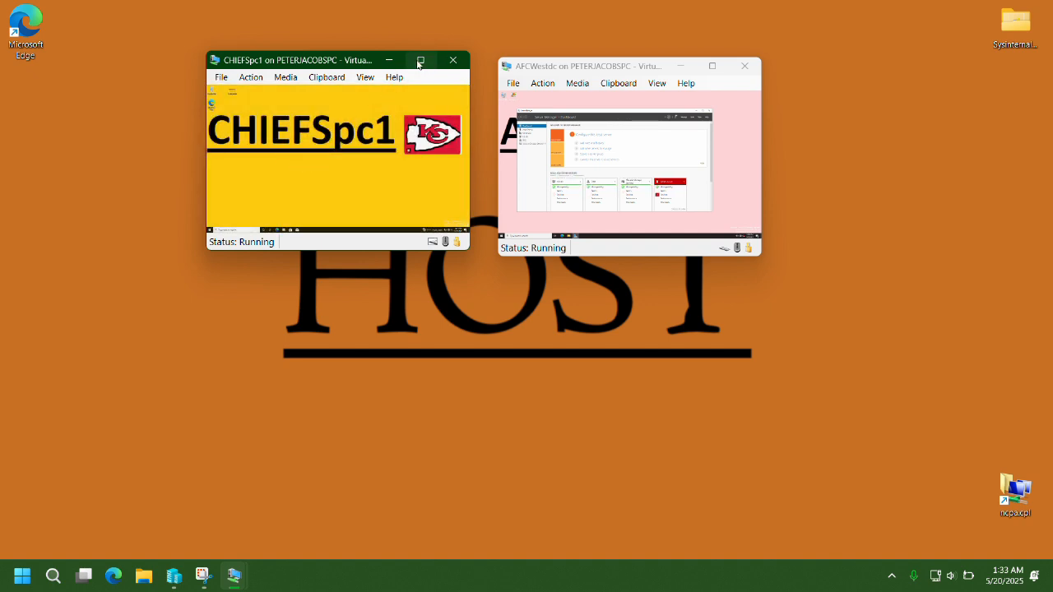
Make the CHIEFSpc1 console fill the screen and open System Properties with sysdm.cpl.
click(419, 61)
key(super+r)
text(sysdm.cpl)
key(Return)
Set the computer name to CHIEFSpc1 and its domain membership to afcwest.com.
click(303, 277)
text(CHIEFSpc1)
key(Tab)
key(Tab)
key(Up)
key(Tab)
text(afowest.com)
key(Tab)
key(Tab)
key(Tab)
key(Tab)
key(Tab)
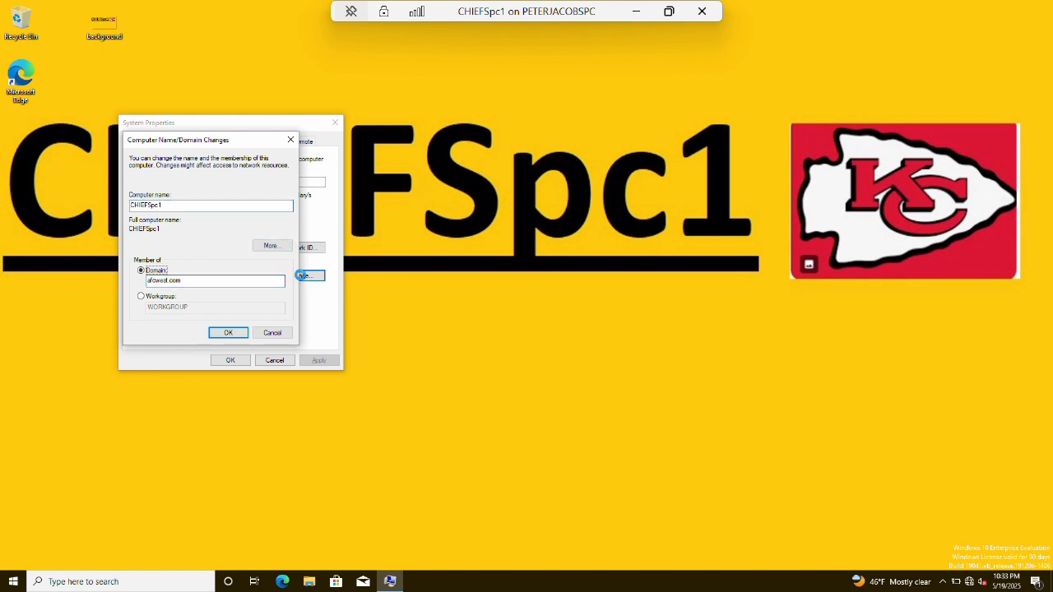
key(Return)
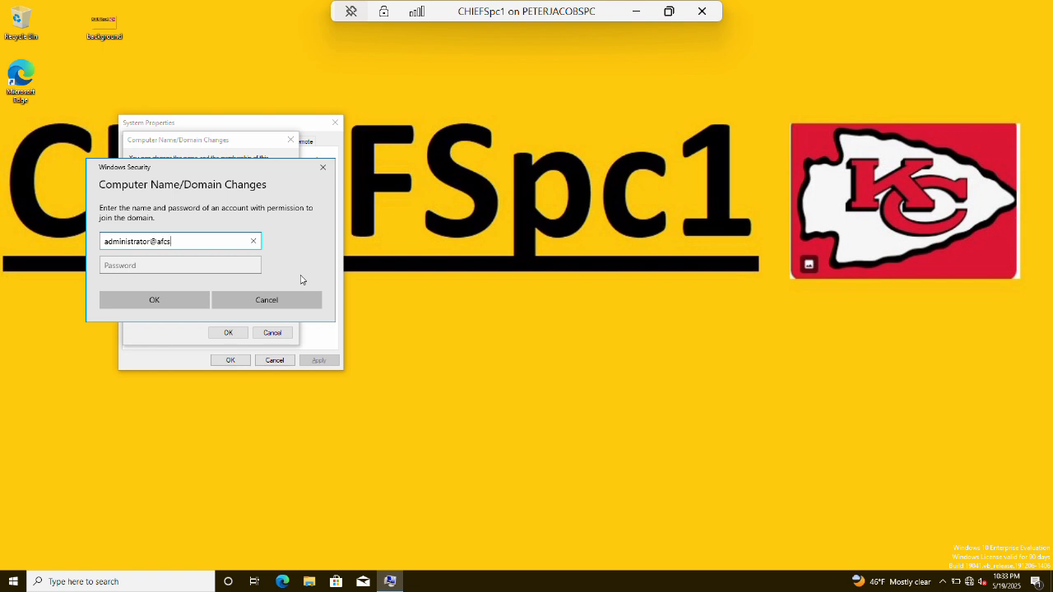
Authorize the join with afcwest.com domain administrator credentials, restart, and choose Other user at sign-in.
key(Tab)
text(•••)
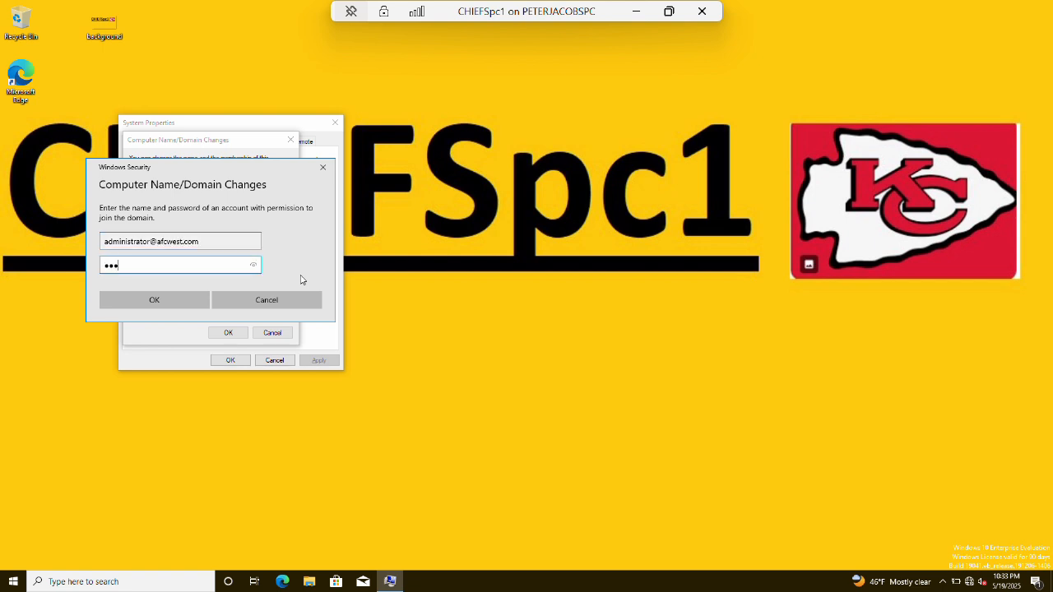
key(Return)
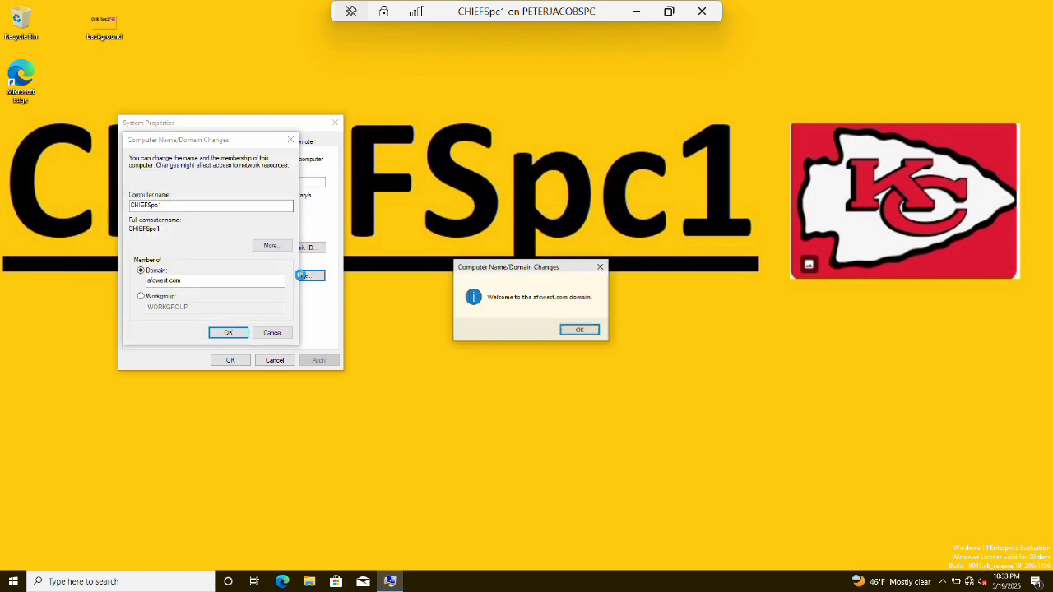
key(Return)
key(Return)
key(Return)
key(Return)
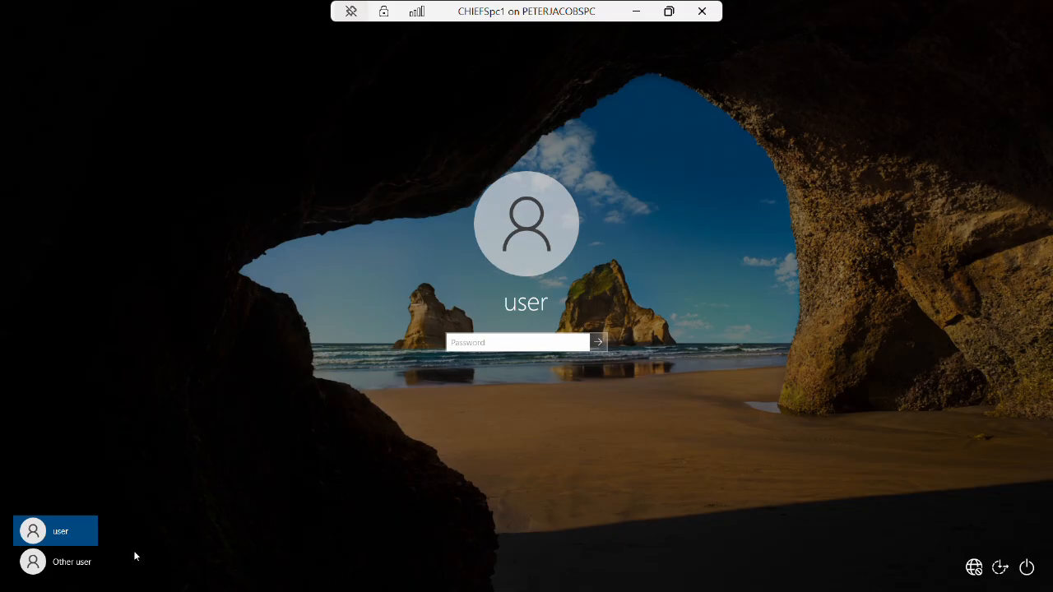
click(55, 562)
Sign in to CHIEFSpc1 with the AFCWEST domain test user's name and password.
text(testuser)
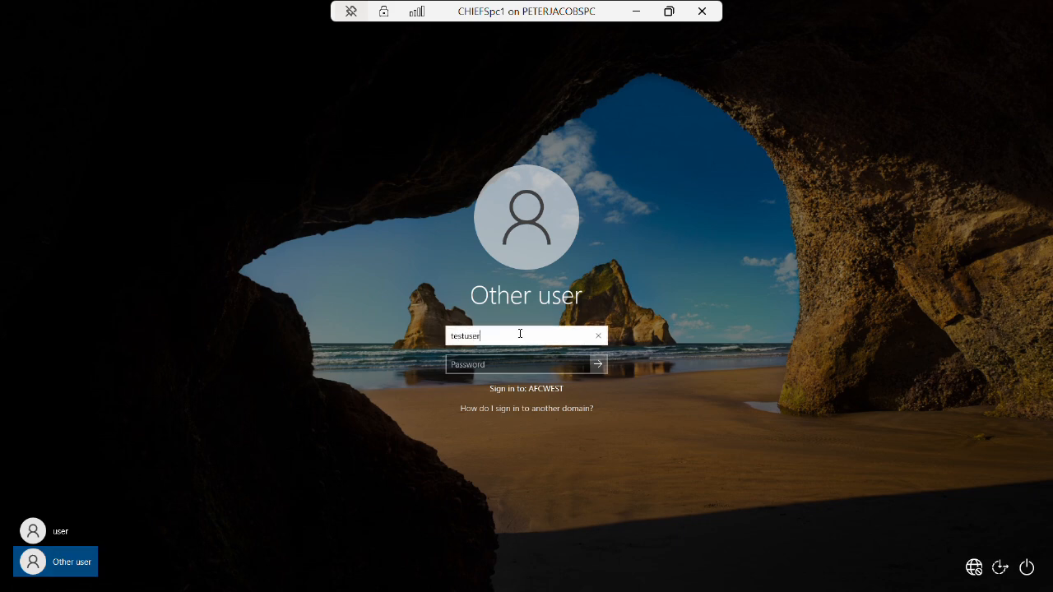
key(Tab)
text(P)
key(Return)
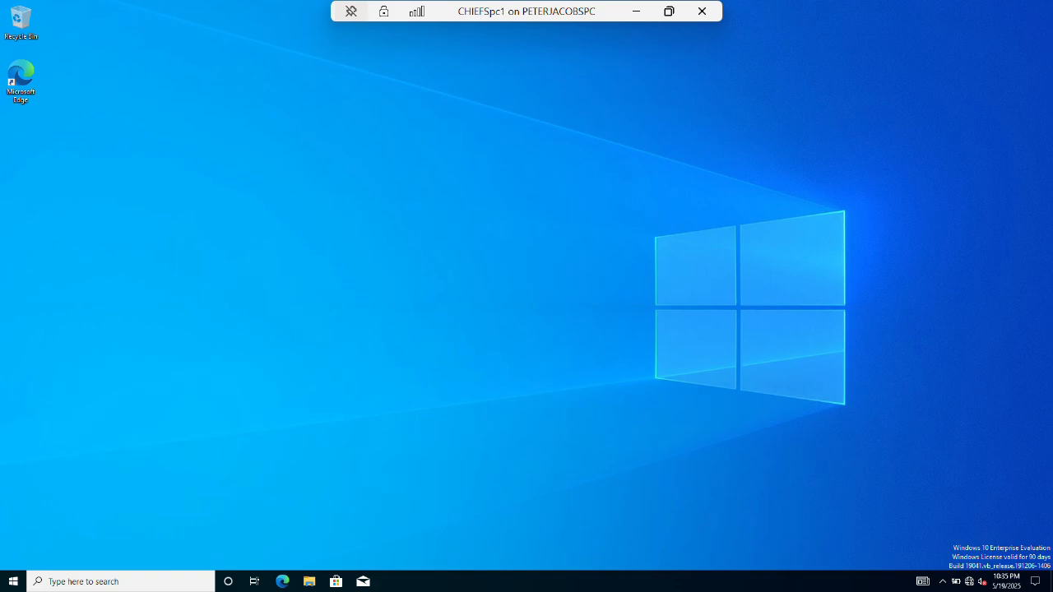
Minimize the CHIEFSpc1 session and bring Hyper-V Manager back to the front.
click(636, 11)
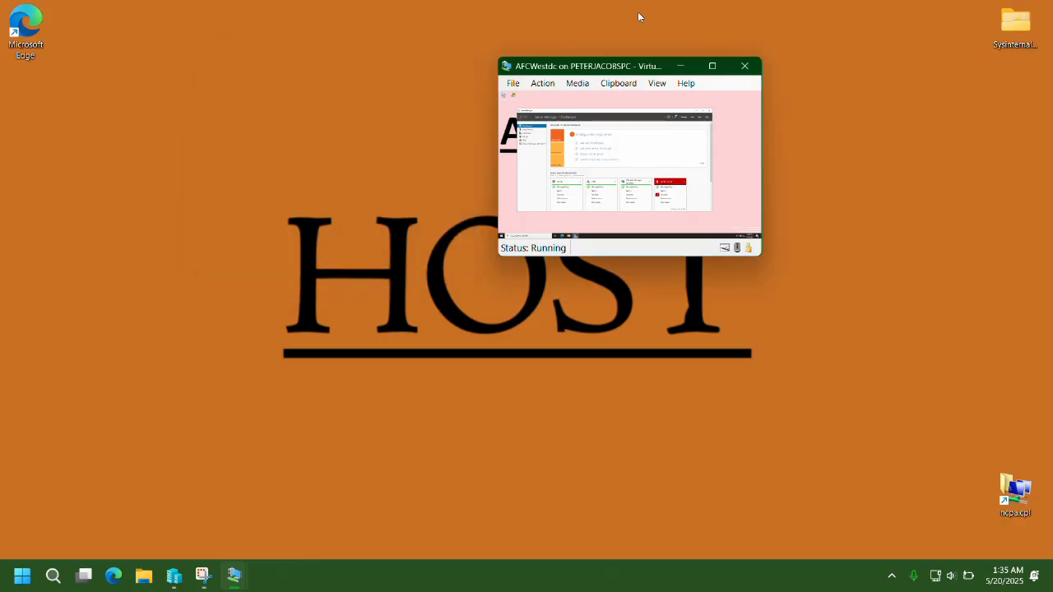
mouse_move(233, 580)
click(174, 576)
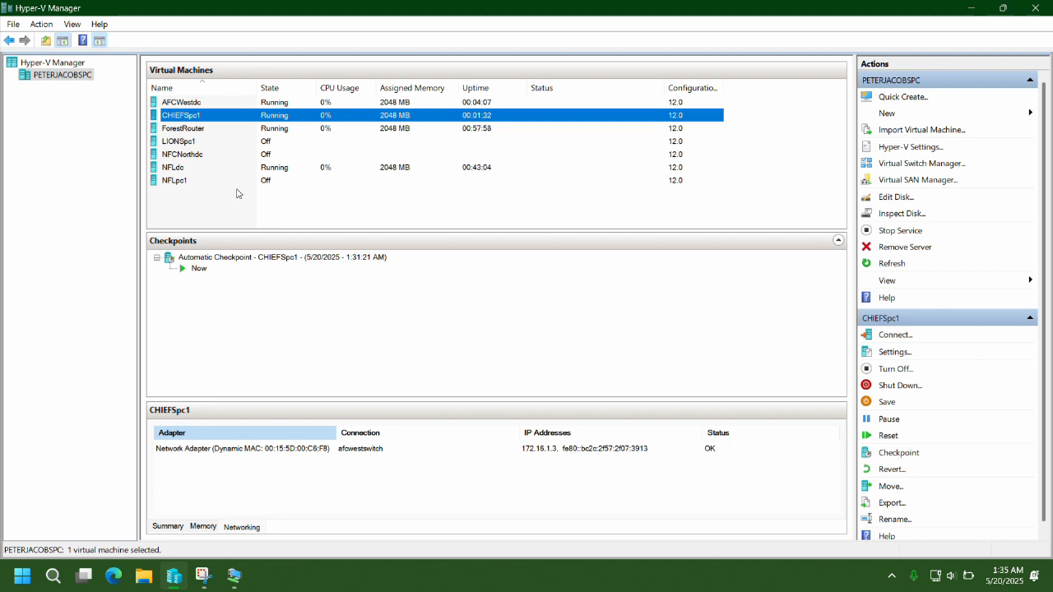
Open Command Prompt in CHIEFSpc1 and ping nfcnorthdc.nfcnorth.com, stopping it when unanswered.
mouse_move(234, 575)
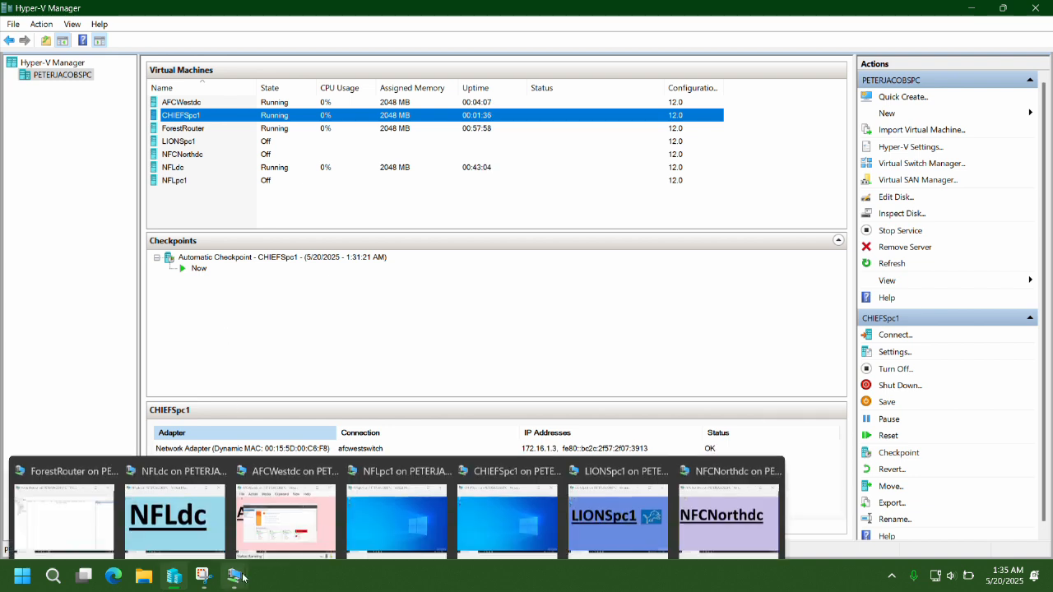
click(493, 504)
key(super)
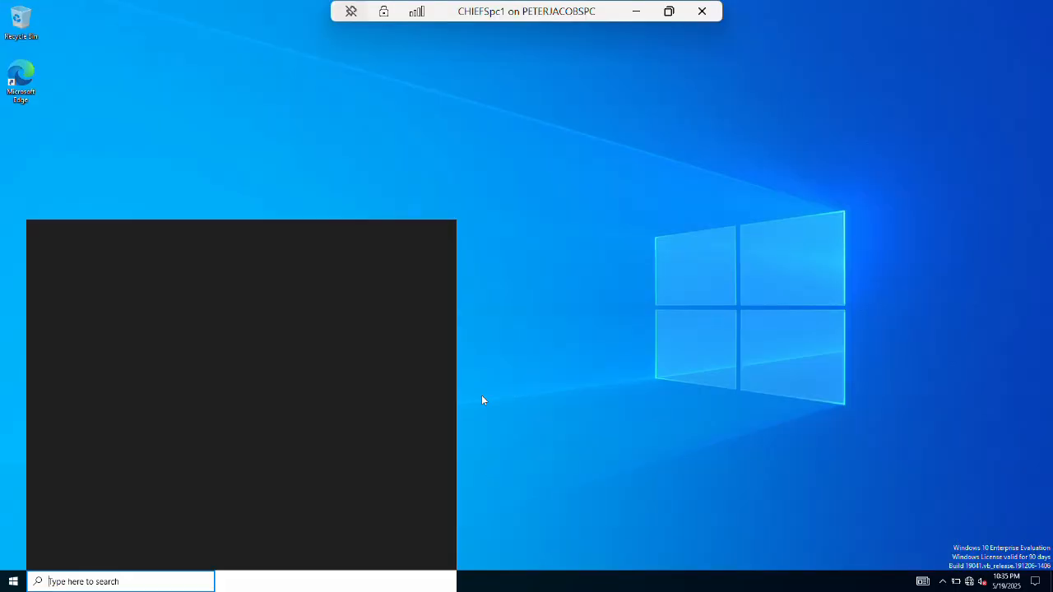
text(cmd)
key(Return)
text(ping)
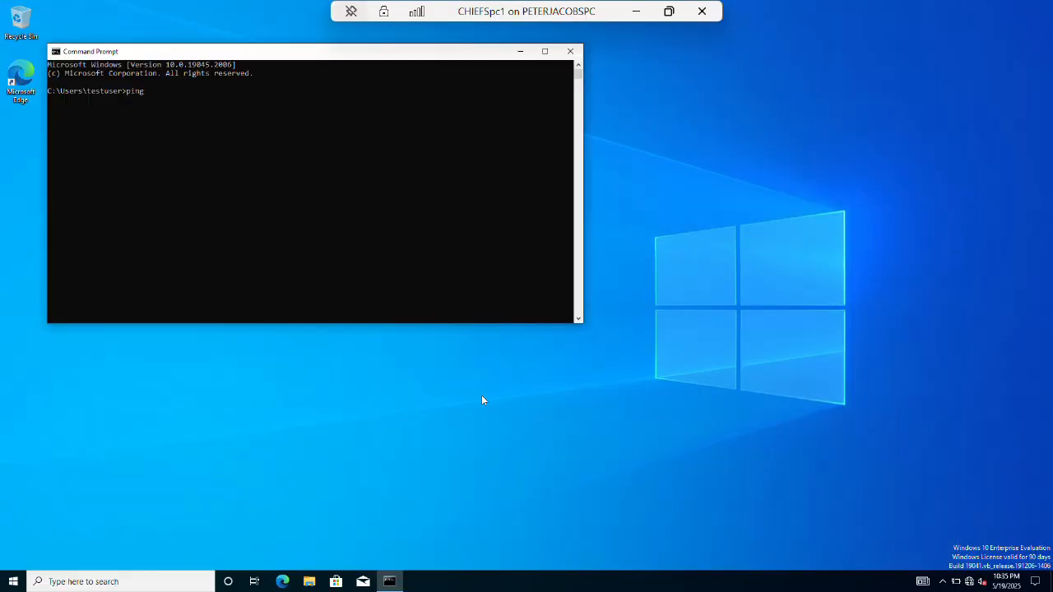
text( nfcnorthdc.nfcnorth.com)
key(Return)
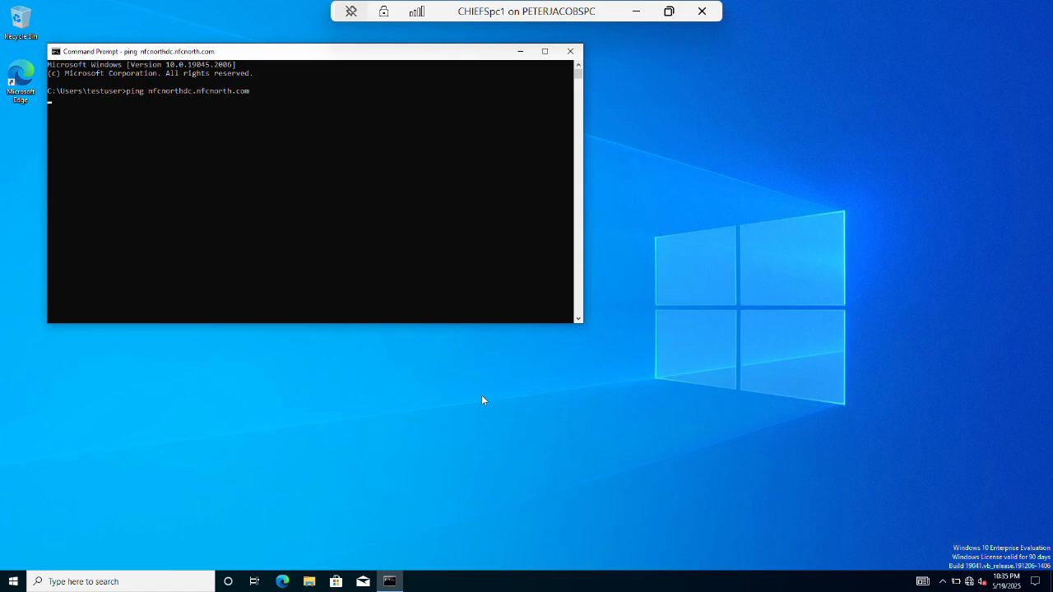
key(ctrl+c)
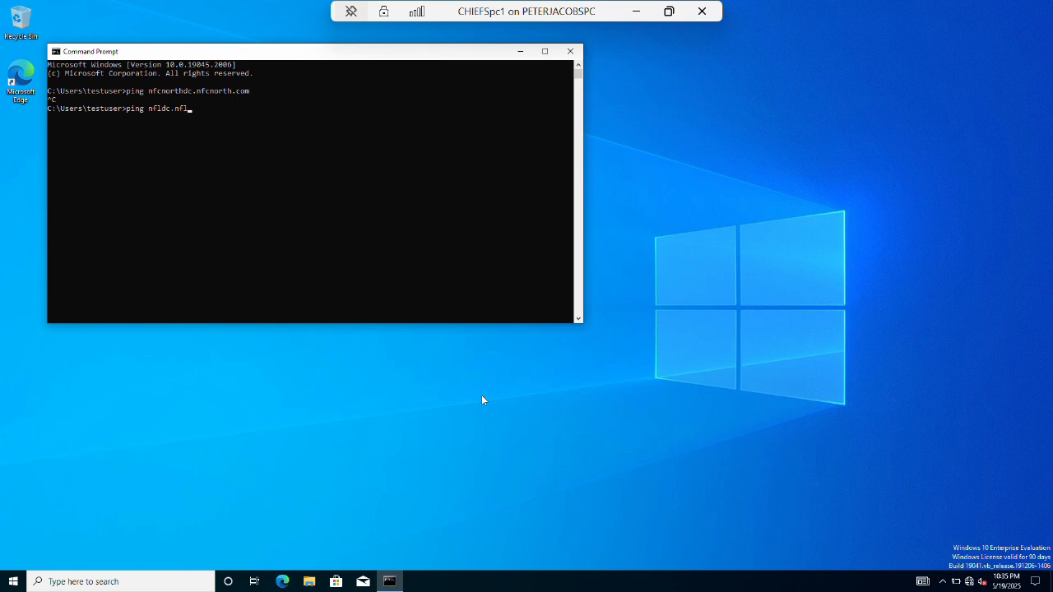
Ping nfldc.nfl.com successfully, then close Command Prompt and minimize the CHIEFSpc1 session.
text(ping nfldc.nfl.com)
key(Return)
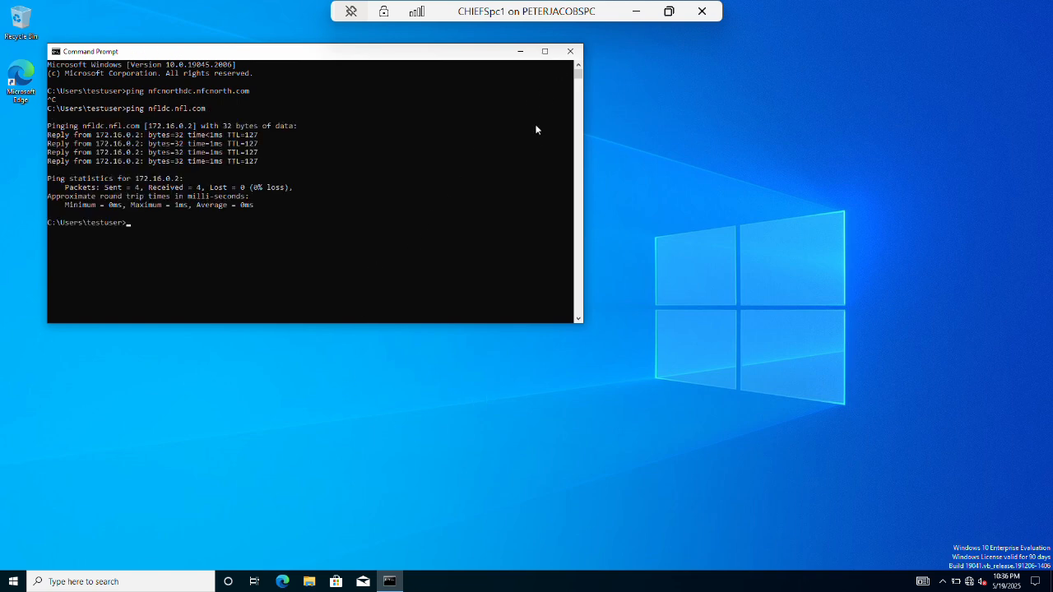
key(alt+F4)
click(638, 12)
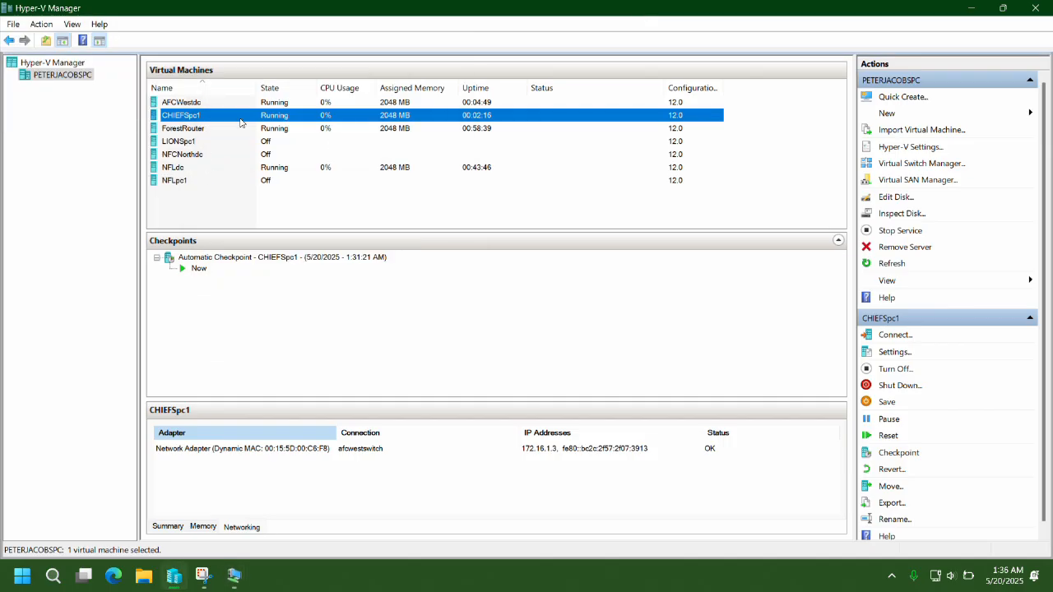
Shut down the CHIEFSpc1 and AFCWestdc virtual machines.
click(897, 388)
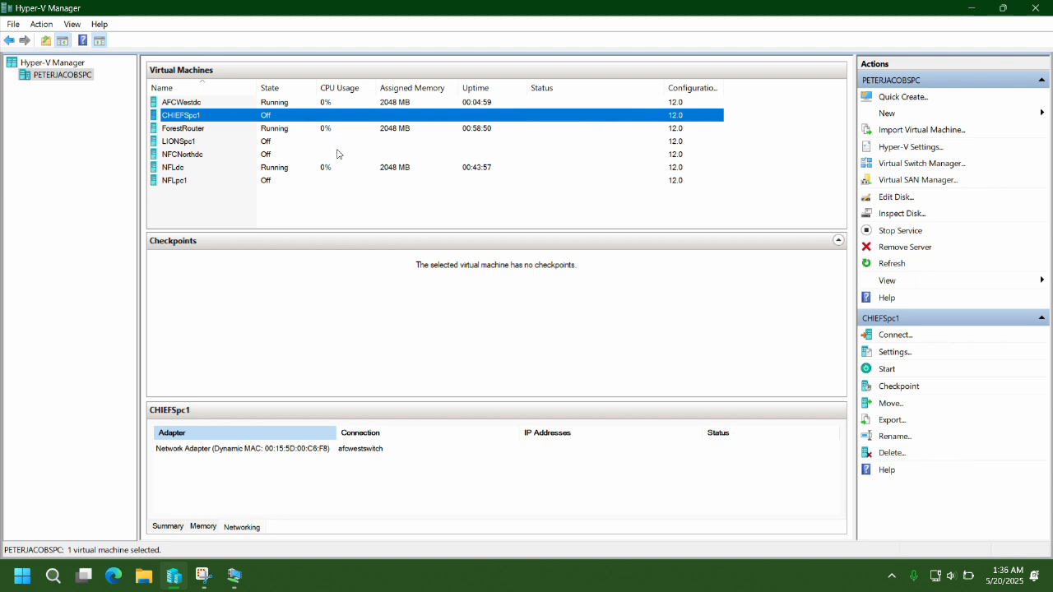
click(263, 102)
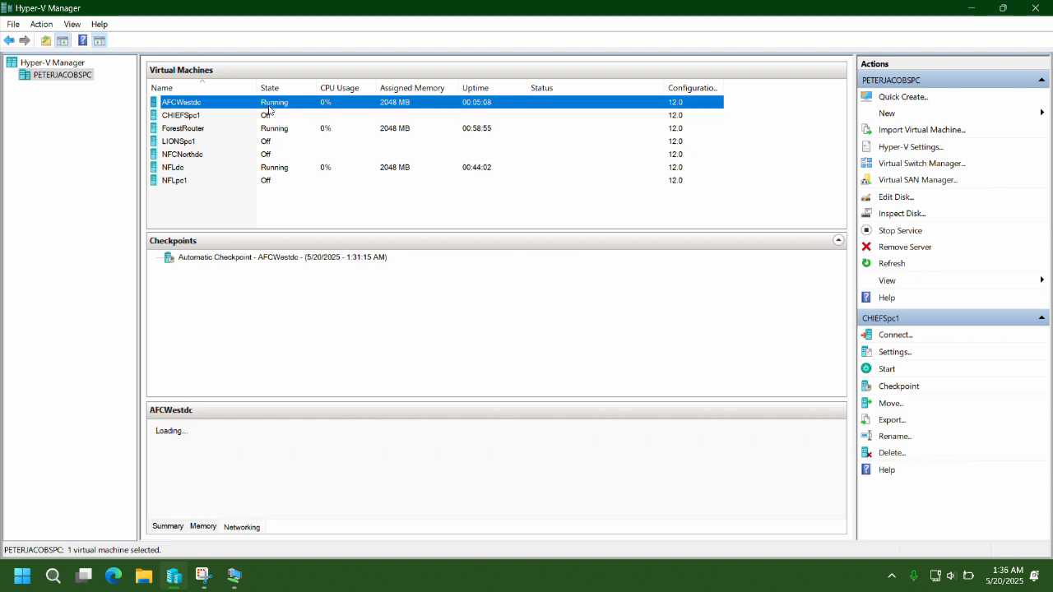
click(895, 386)
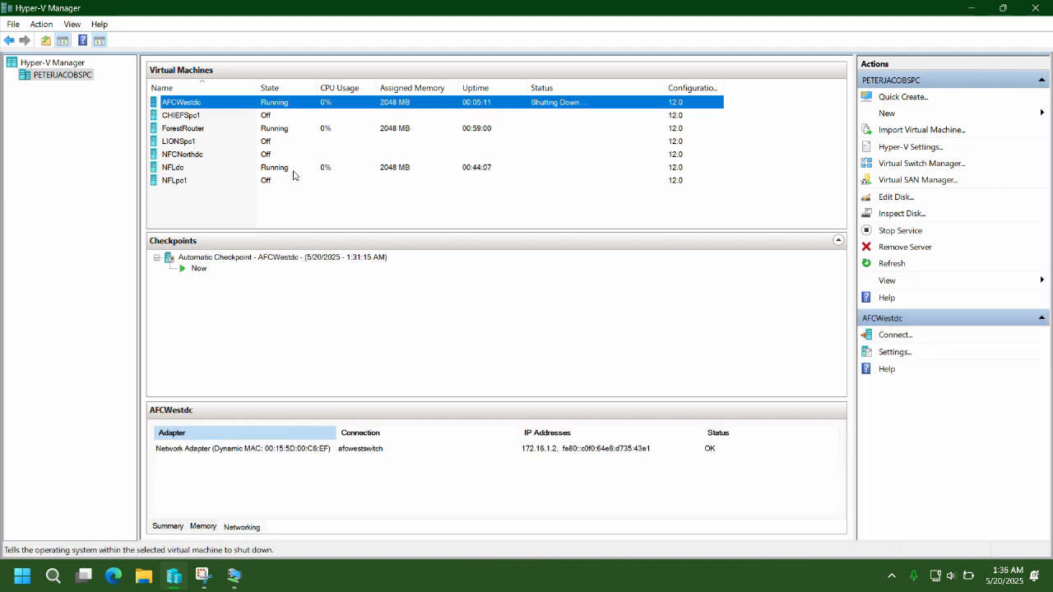
Connect to and start NFCNorthdc and LIONSpc1, continuing each from its last state.
double_click(179, 155)
click(788, 399)
click(815, 425)
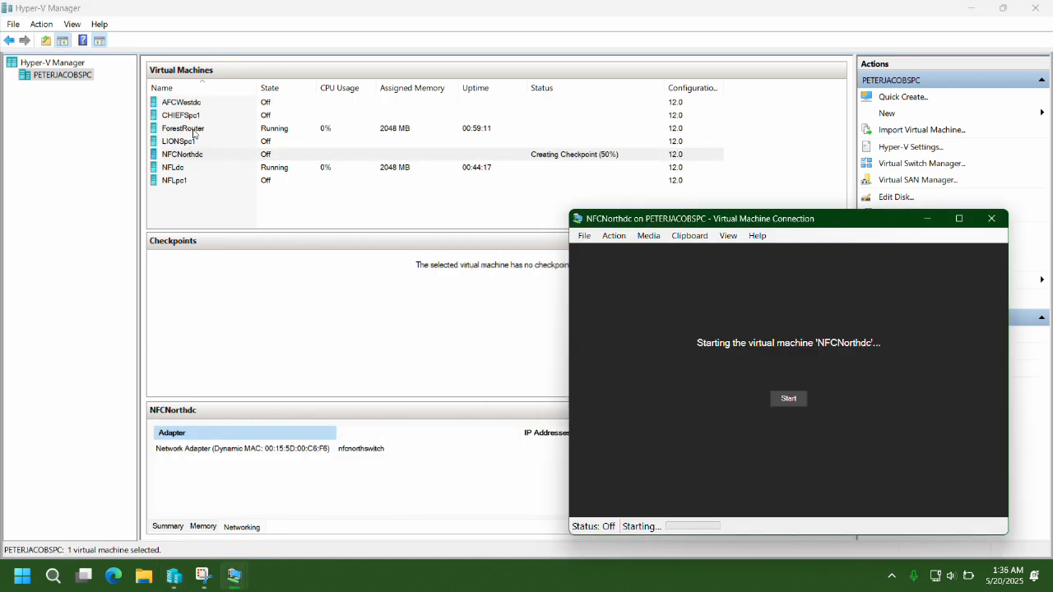
double_click(177, 141)
click(928, 237)
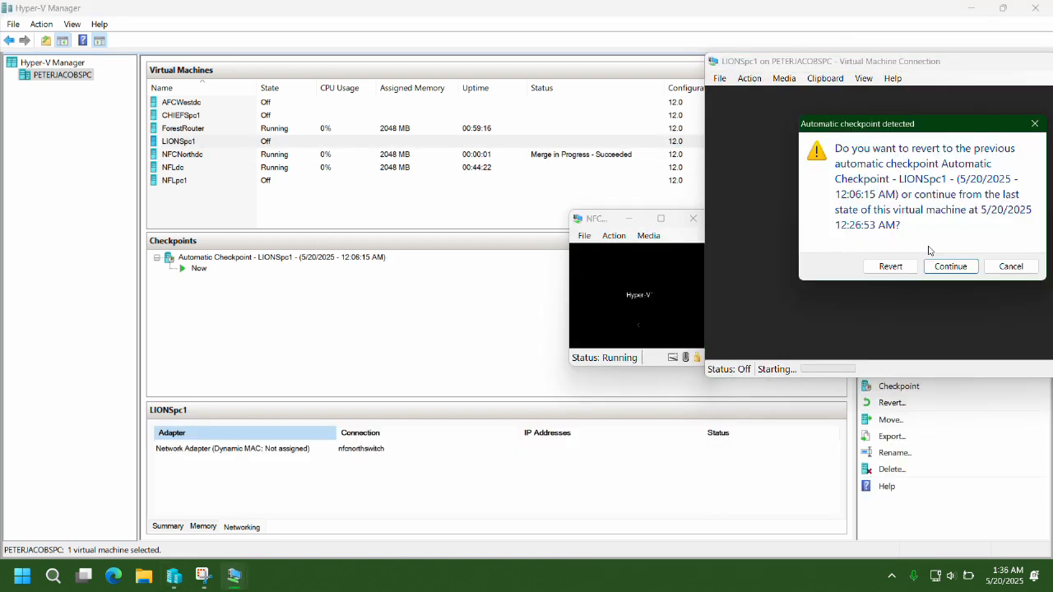
click(953, 269)
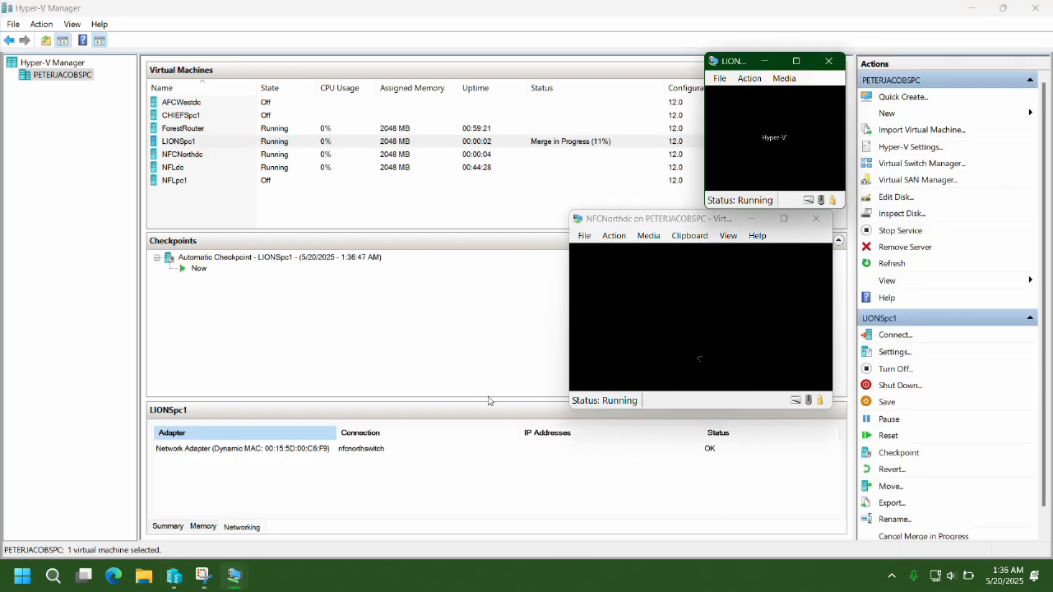
Minimize Hyper-V Manager and close the AFCWestdc connection window.
click(174, 577)
click(174, 577)
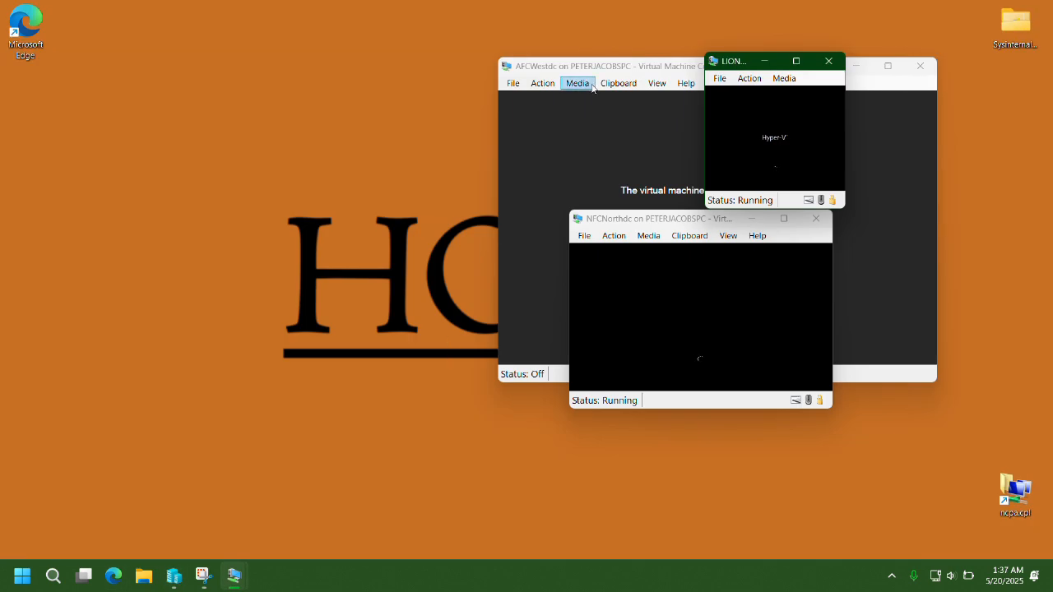
click(513, 221)
click(923, 69)
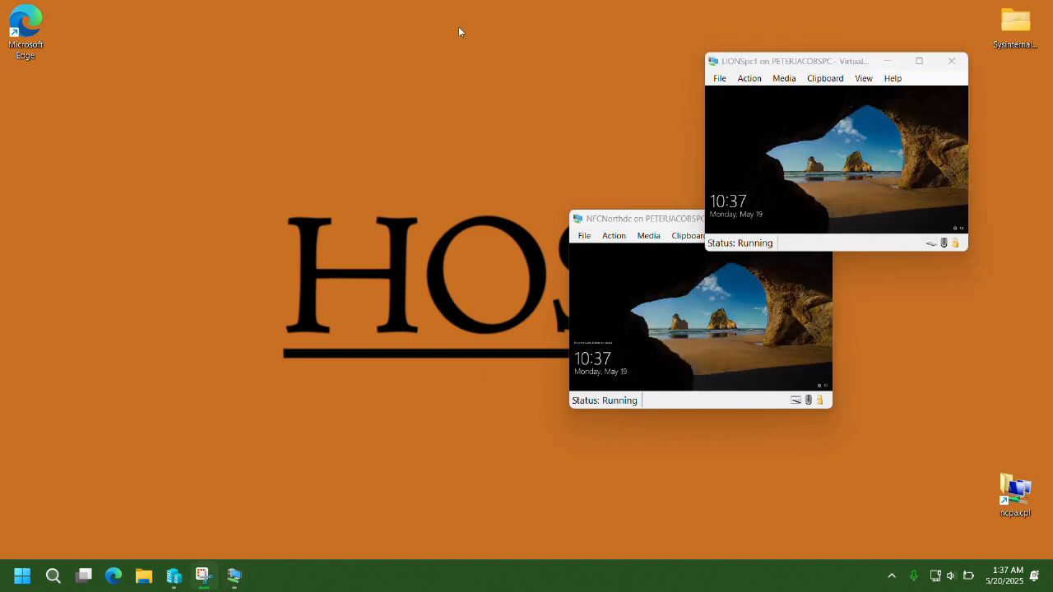
Sign in to NFCNorthdc with its password.
click(637, 285)
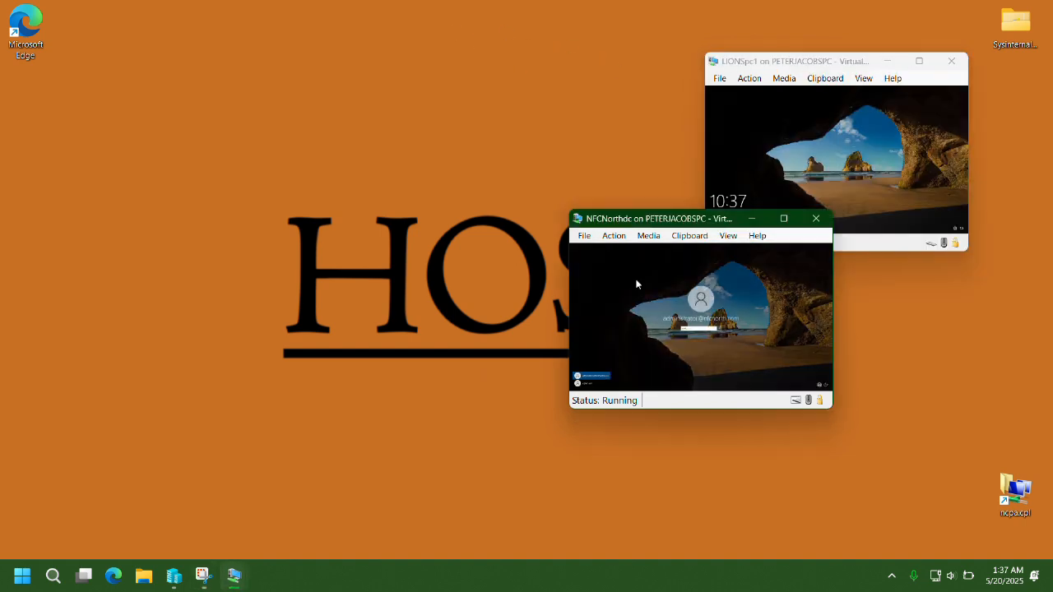
click(473, 455)
click(697, 331)
key(Return)
Sign in to LIONSpc1 and maximize its session window.
click(836, 157)
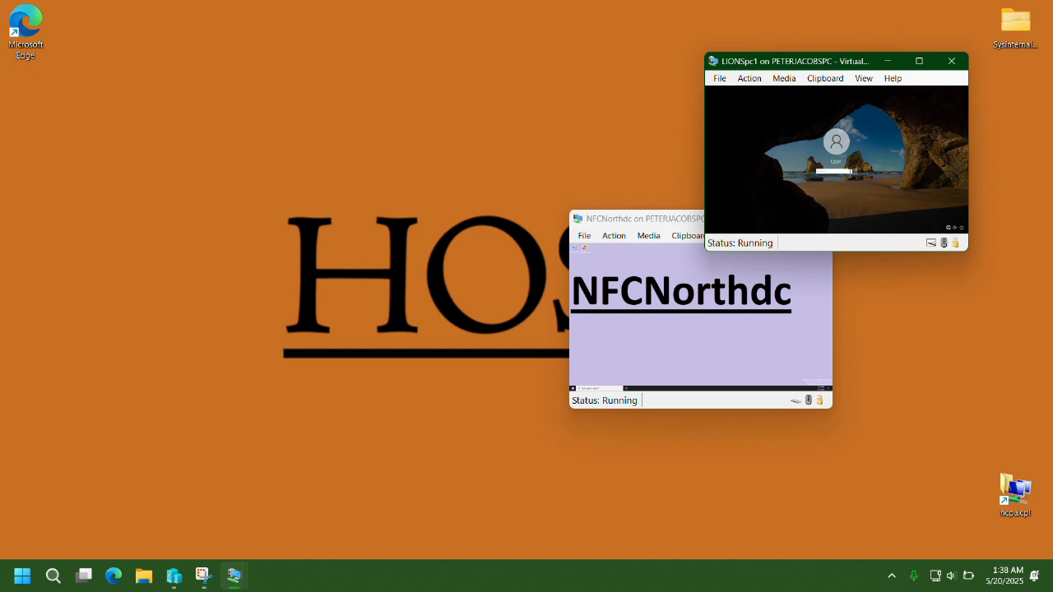
click(850, 175)
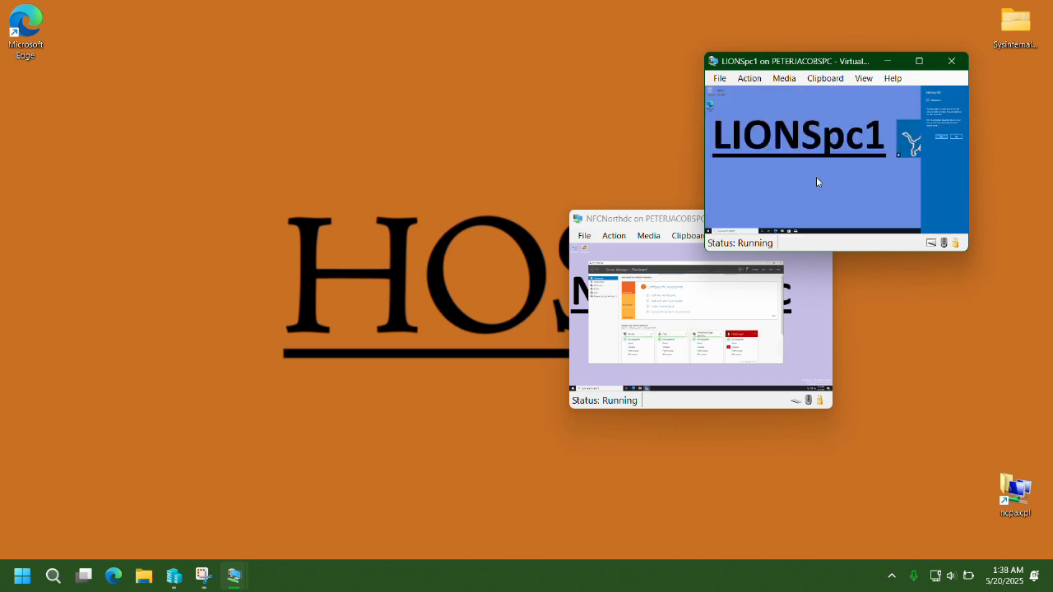
click(919, 61)
Through sysdm.cpl, set the computer name to LIONSpc1 and the domain to nfcnorth.com.
key(super+r)
text(sysdm.cpl)
key(Return)
key(alt+c)
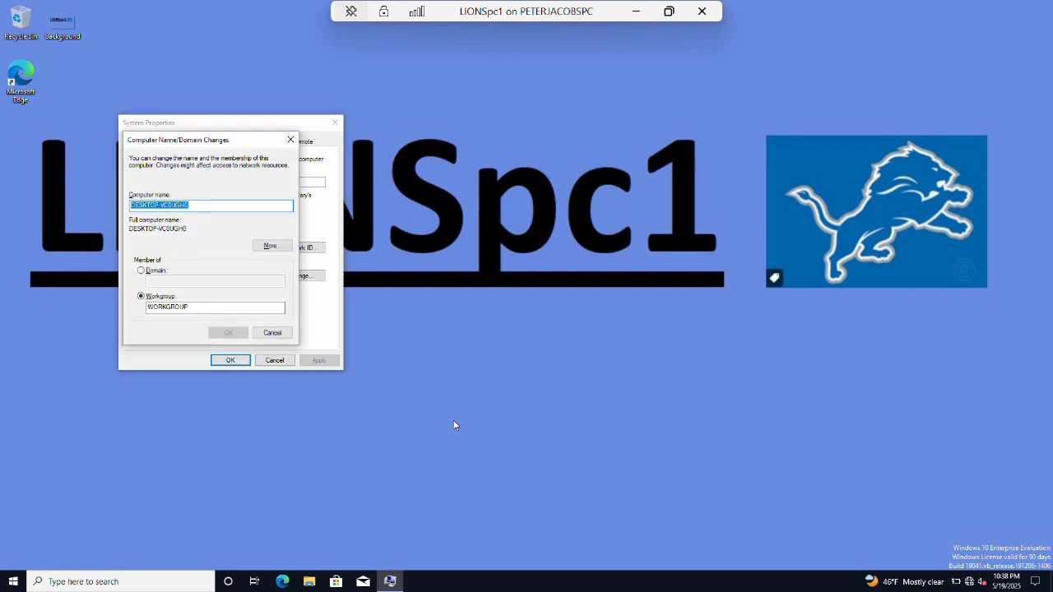
text(LIONSpc1)
key(alt+d)
text(nfonorth.com)
key(Tab)
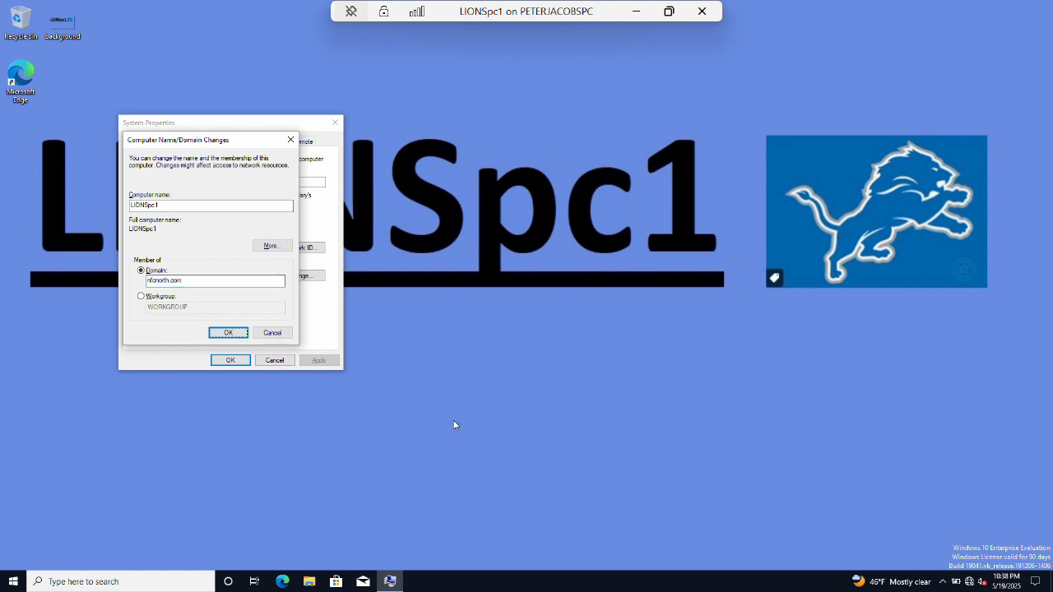
key(Return)
Authorize with nfcnorth.com administrator credentials, restart now, and minimize the LIONSpc1 session.
key(Tab)
text(********)
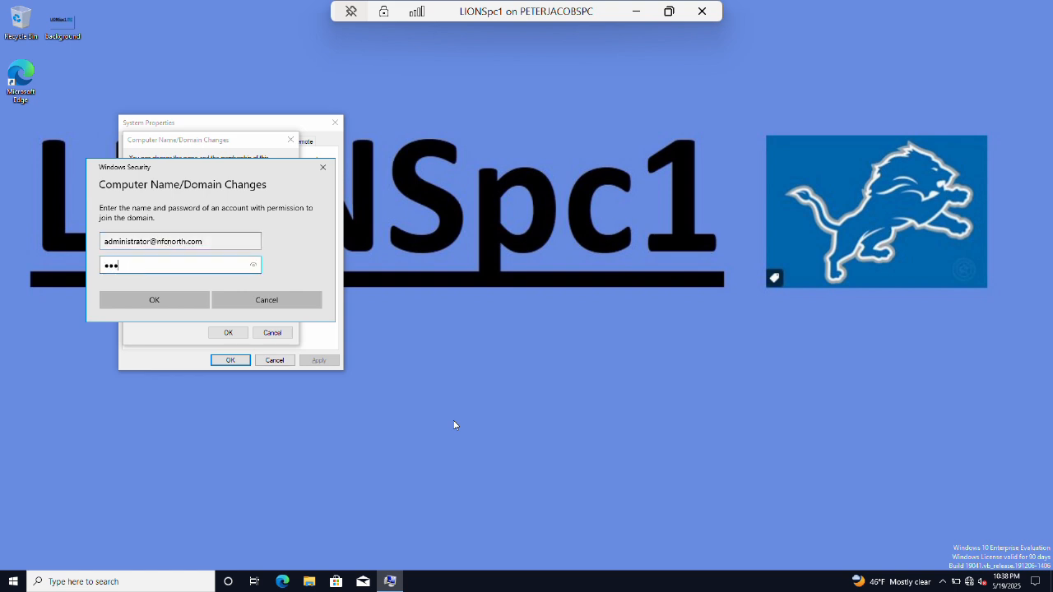
key(Return)
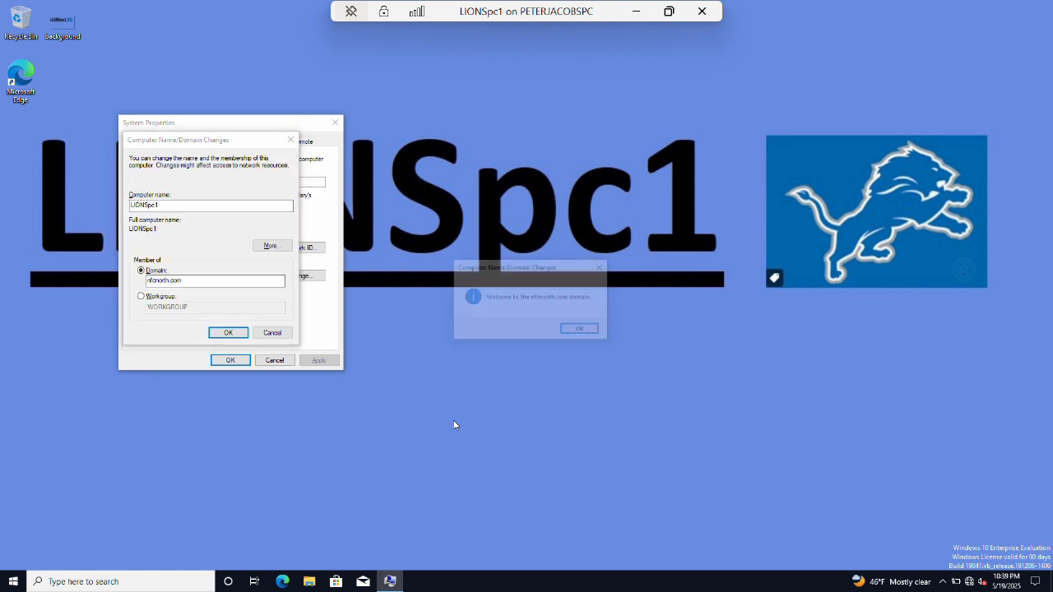
key(Return)
key(Return)
key(Return)
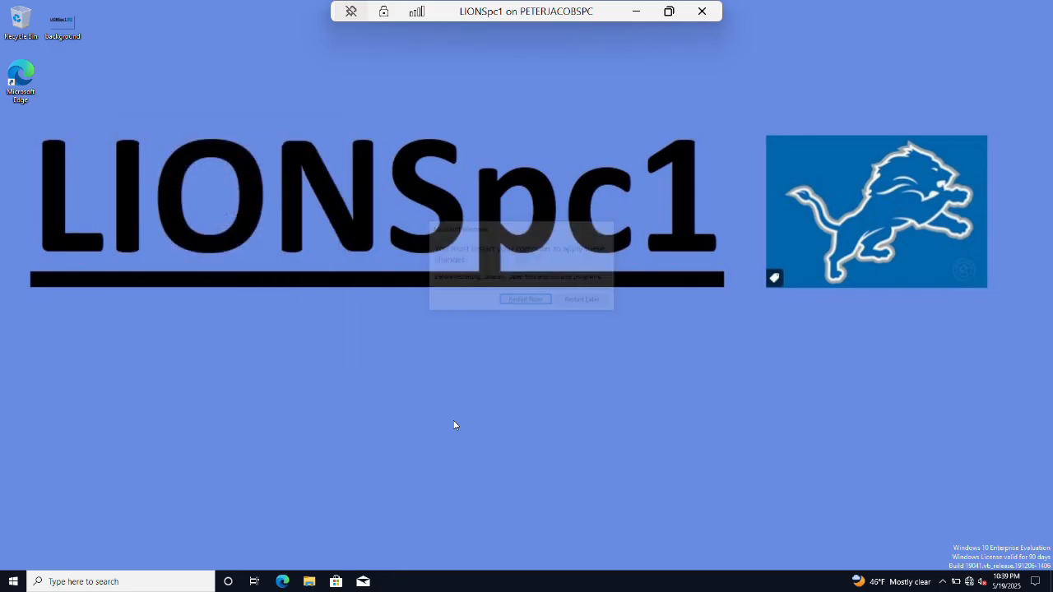
key(Return)
click(636, 12)
Launch Active Directory Users and Computers in the NFLdc session.
mouse_move(232, 577)
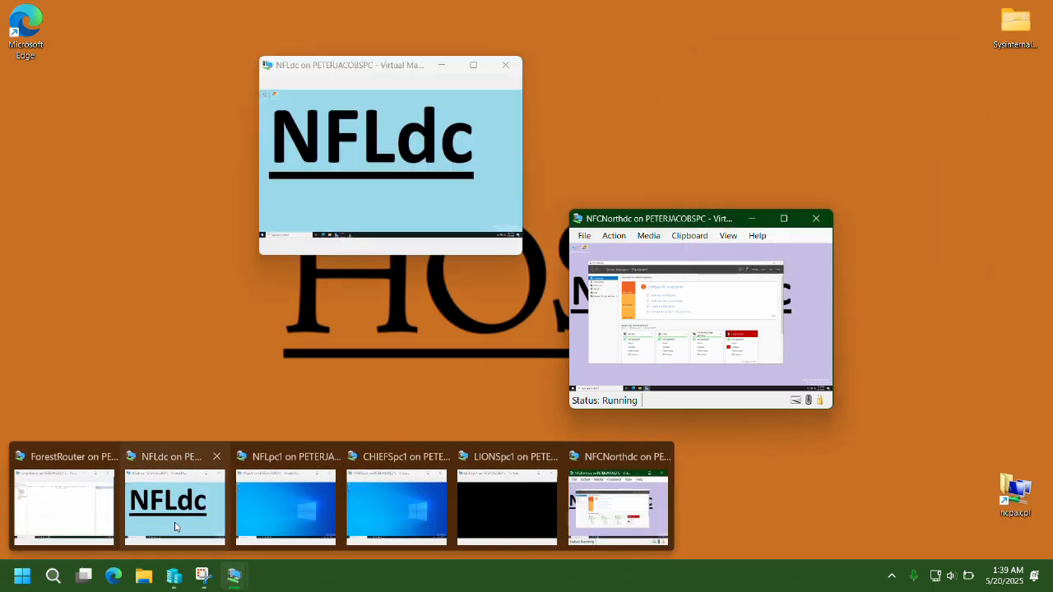
click(176, 527)
key(super)
text(us)
key(Return)
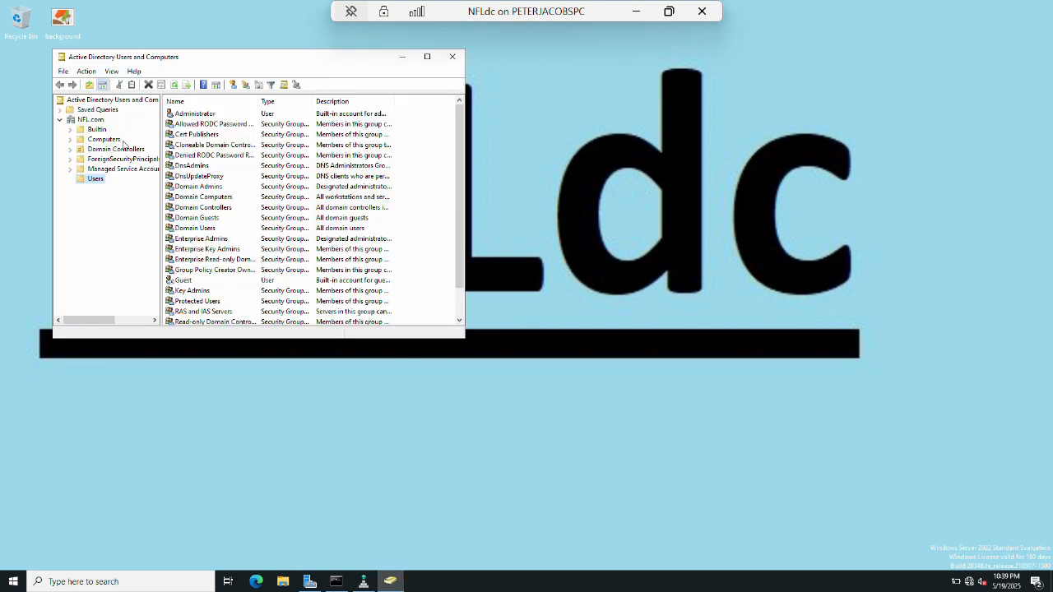
Change the console's domain to NFCNorth.com and open its Users container.
click(92, 100)
right_click(92, 100)
click(124, 105)
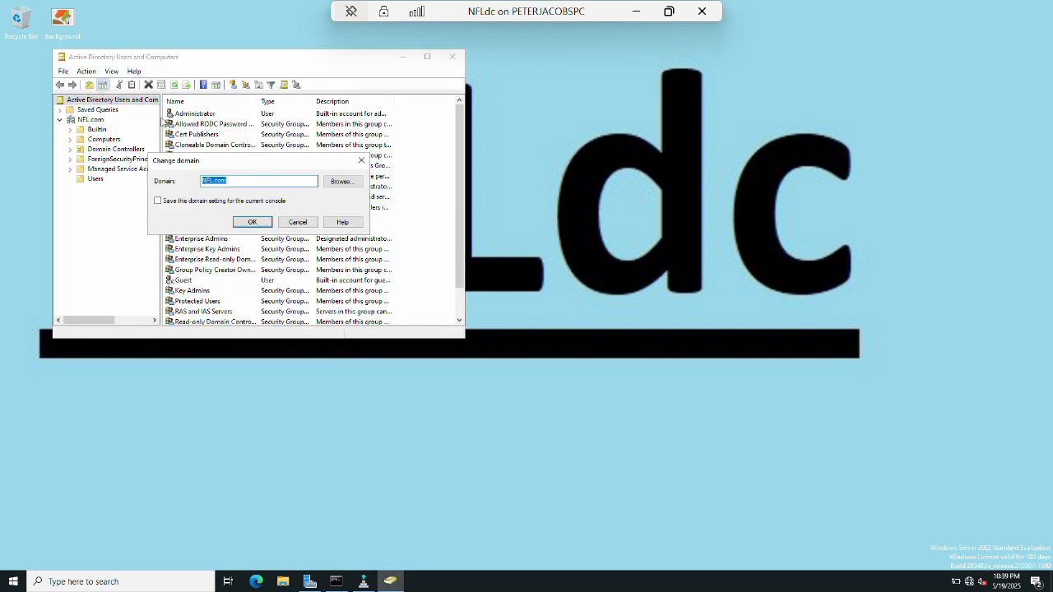
click(338, 184)
click(237, 239)
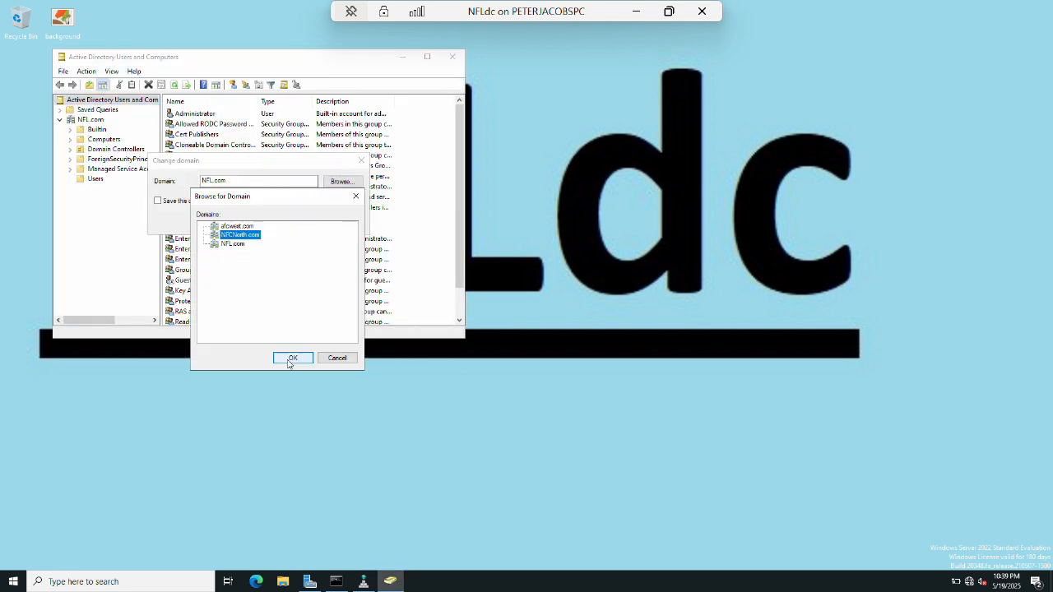
click(287, 358)
click(253, 223)
double_click(83, 121)
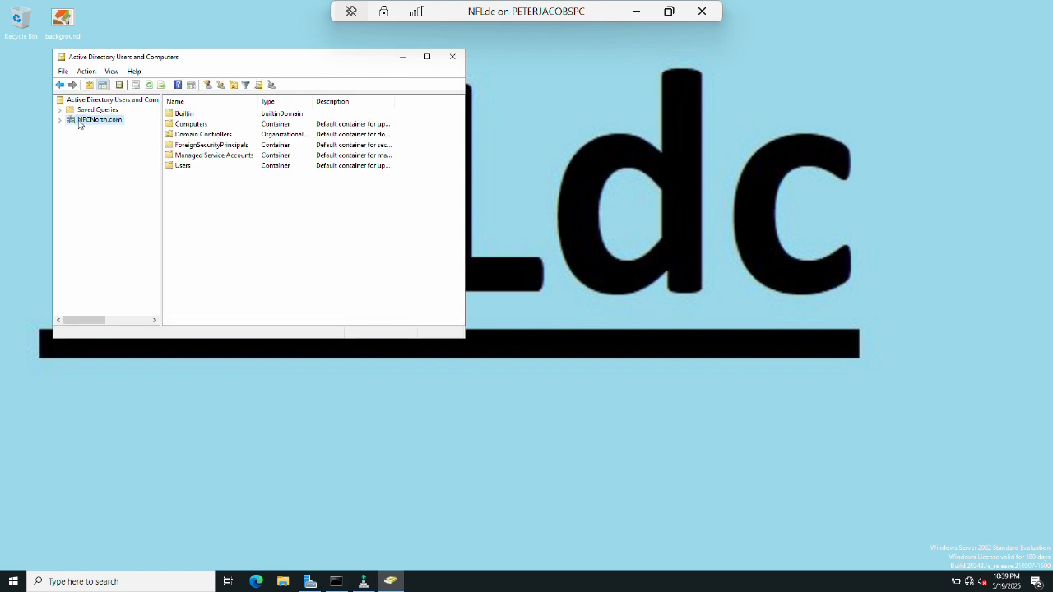
click(96, 178)
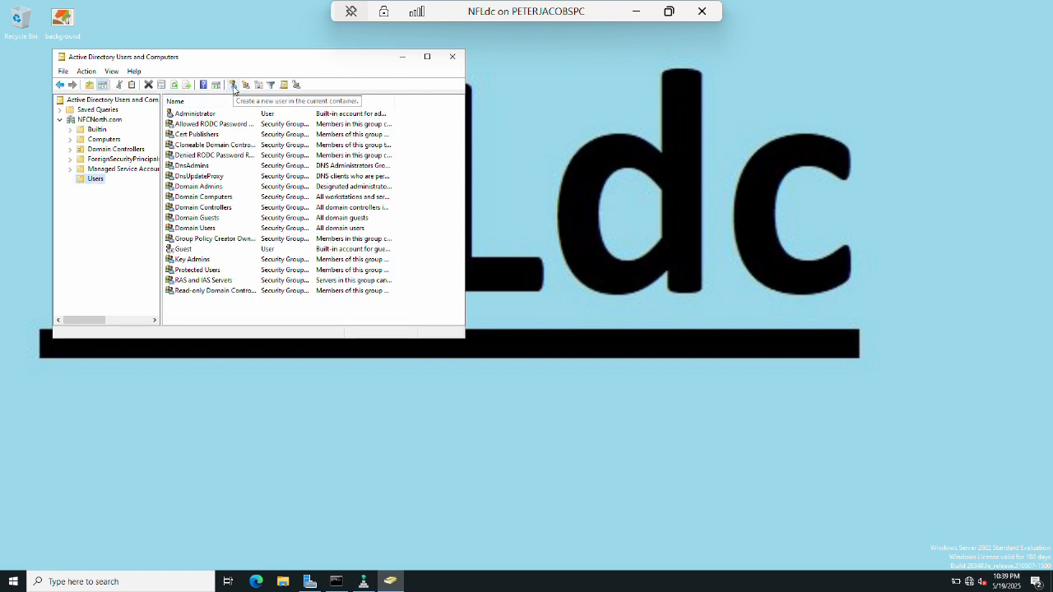
Create user testuser69 with a logon name and password, then minimize the console and NFLdc session.
click(232, 84)
text(testuser)
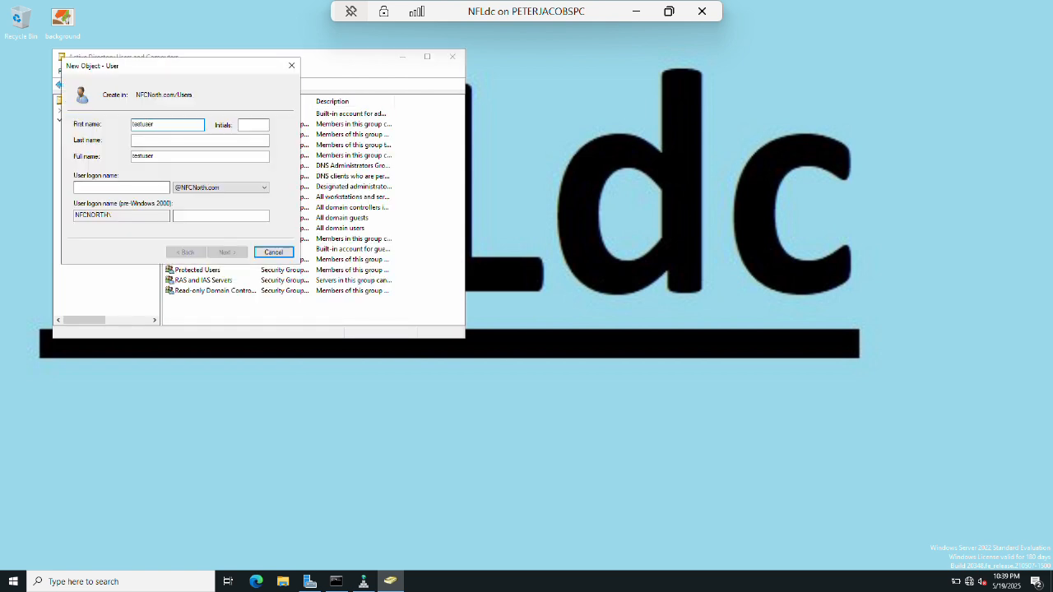
text(69)
key(Tab)
key(Tab)
key(Tab)
key(Tab)
text(testu)
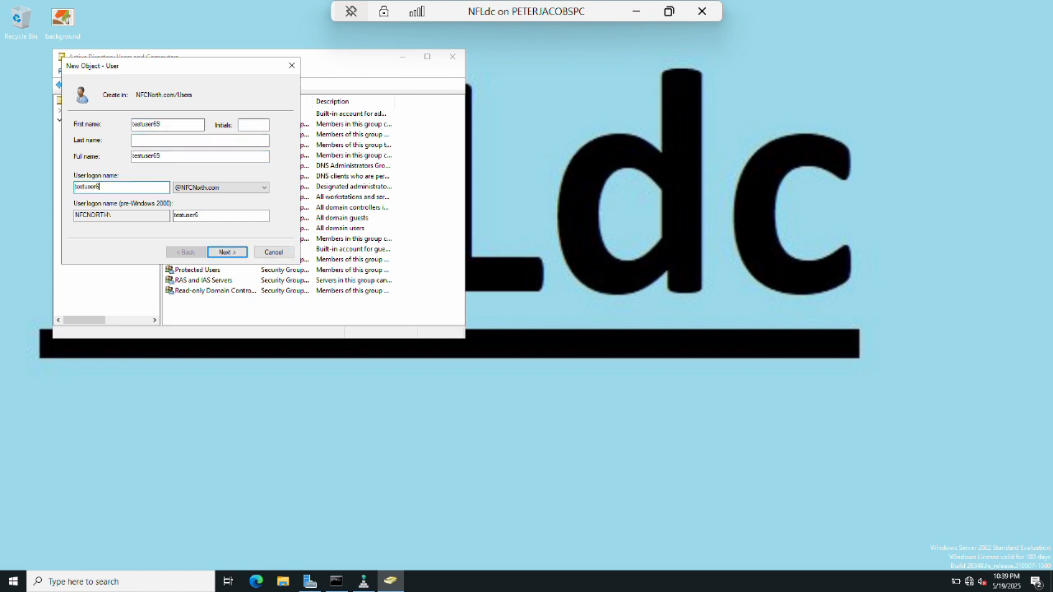
key(Return)
text(*********)
key(Tab)
text(*********)
key(Return)
key(Return)
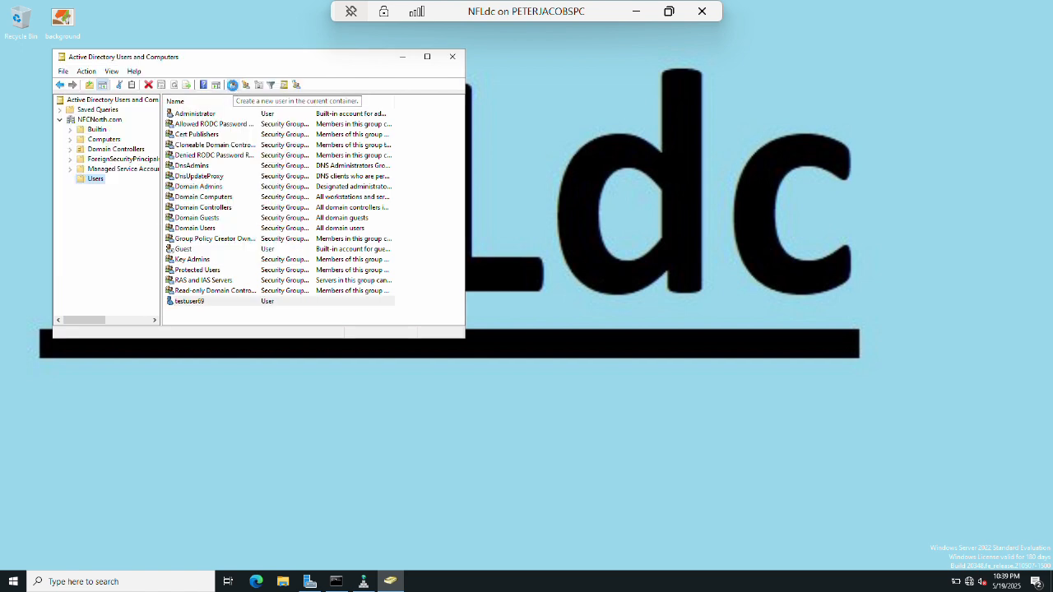
click(402, 57)
click(636, 11)
Sign in to LIONSpc1 as the NFCNORTH domain user testuser69 with its password.
mouse_move(238, 578)
click(507, 505)
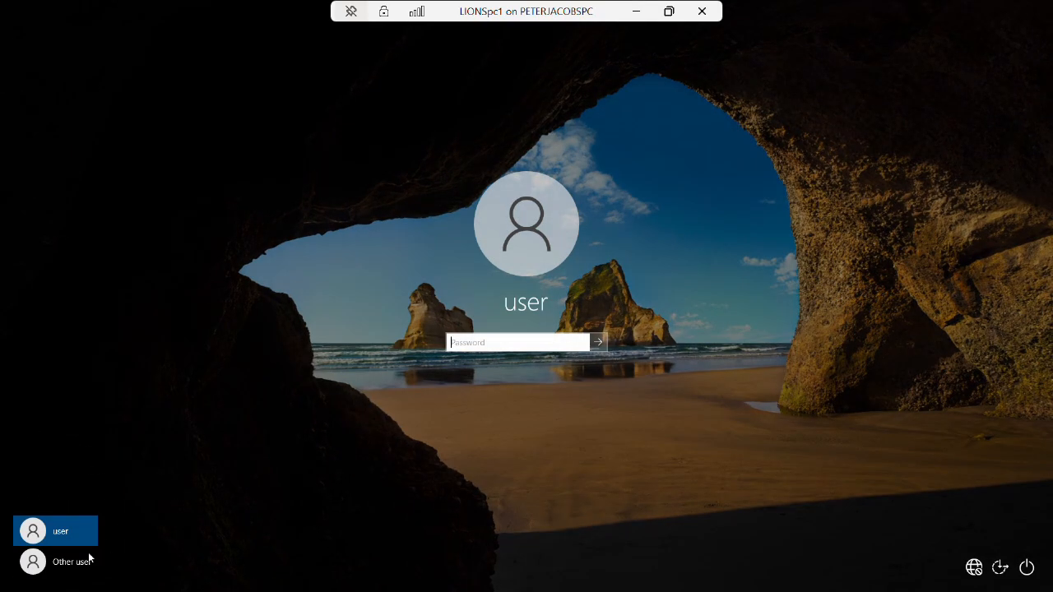
click(91, 559)
text(testuser6)
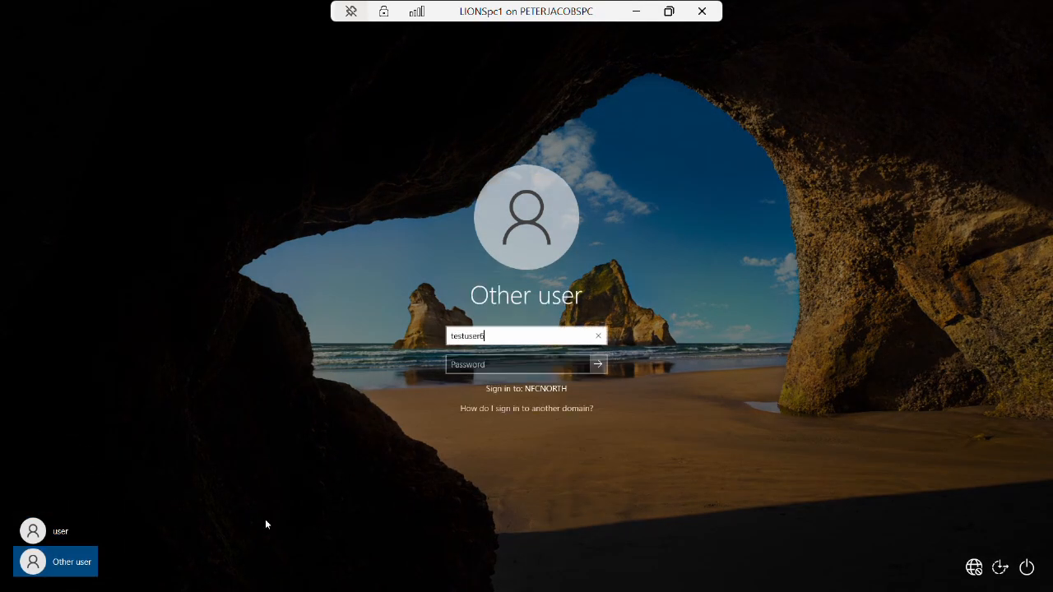
text(9)
key(Tab)
text(Pssword1)
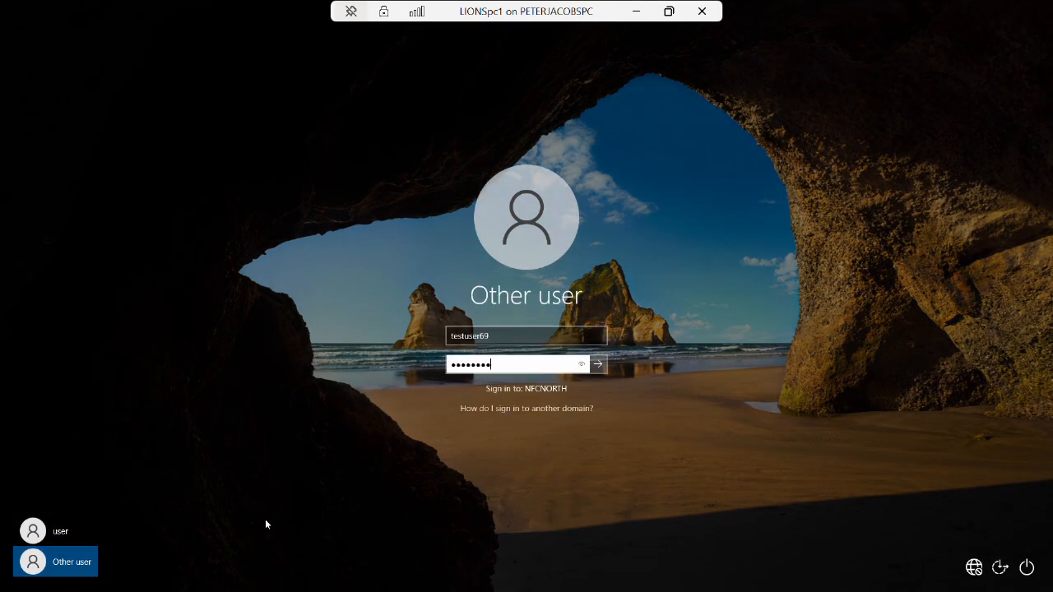
key(Return)
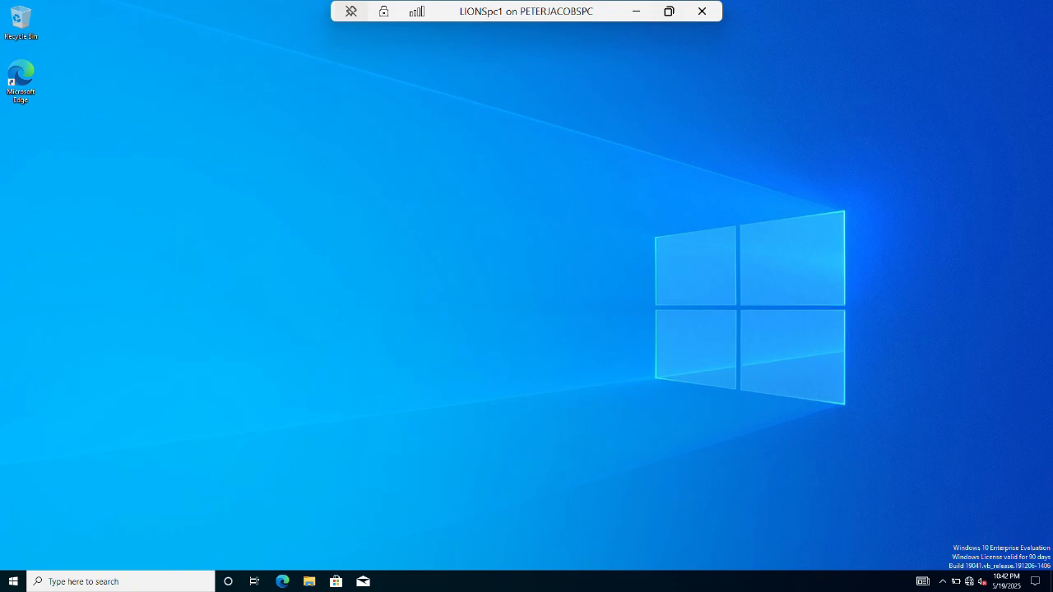
Minimize the LIONSpc1 and NFCNorthdc connection windows to return to the host desktop.
click(636, 12)
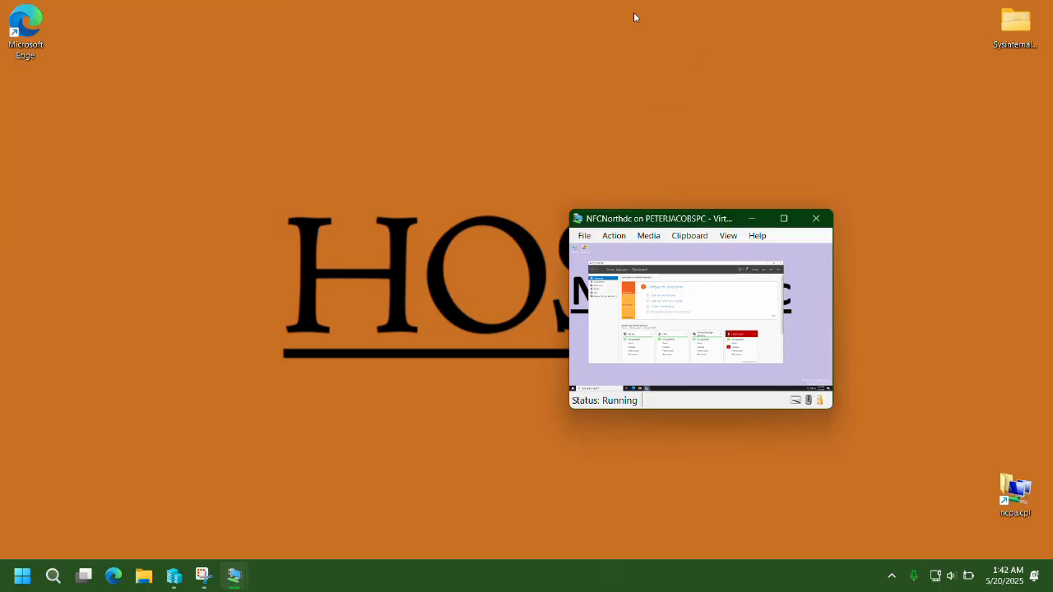
click(755, 218)
click(236, 578)
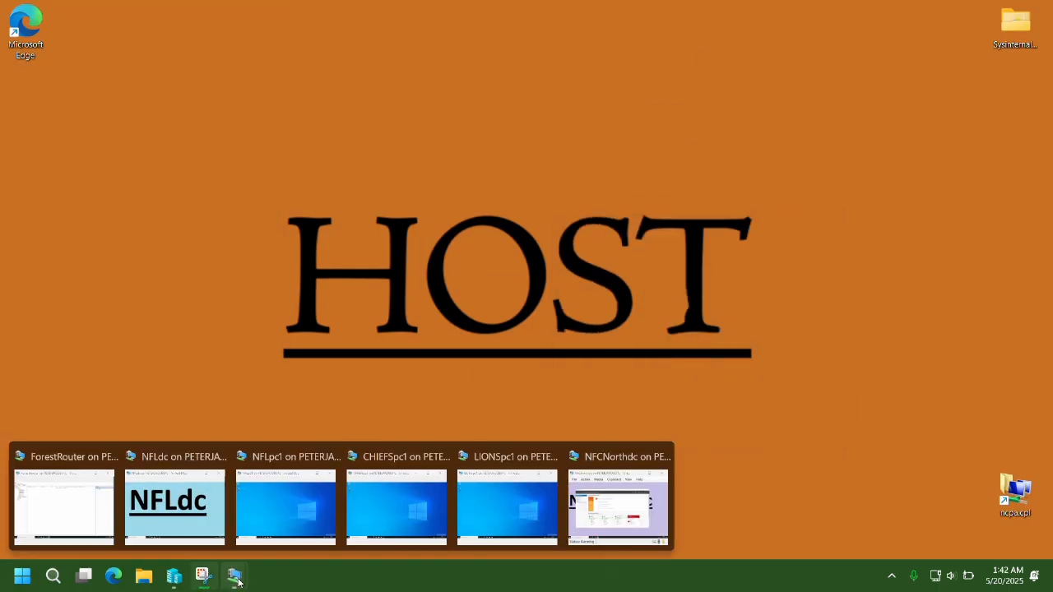